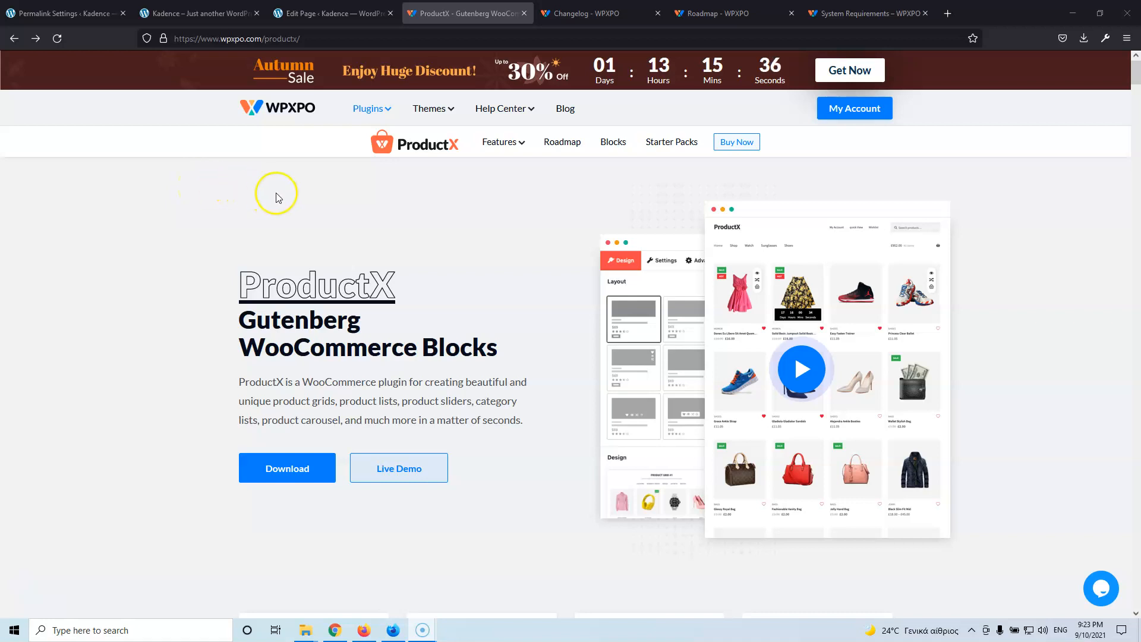
# Review the ProductX page's introduction and its overview of the all-in-one WooCommerce shop solution
pyautogui.moveTo(386, 114)
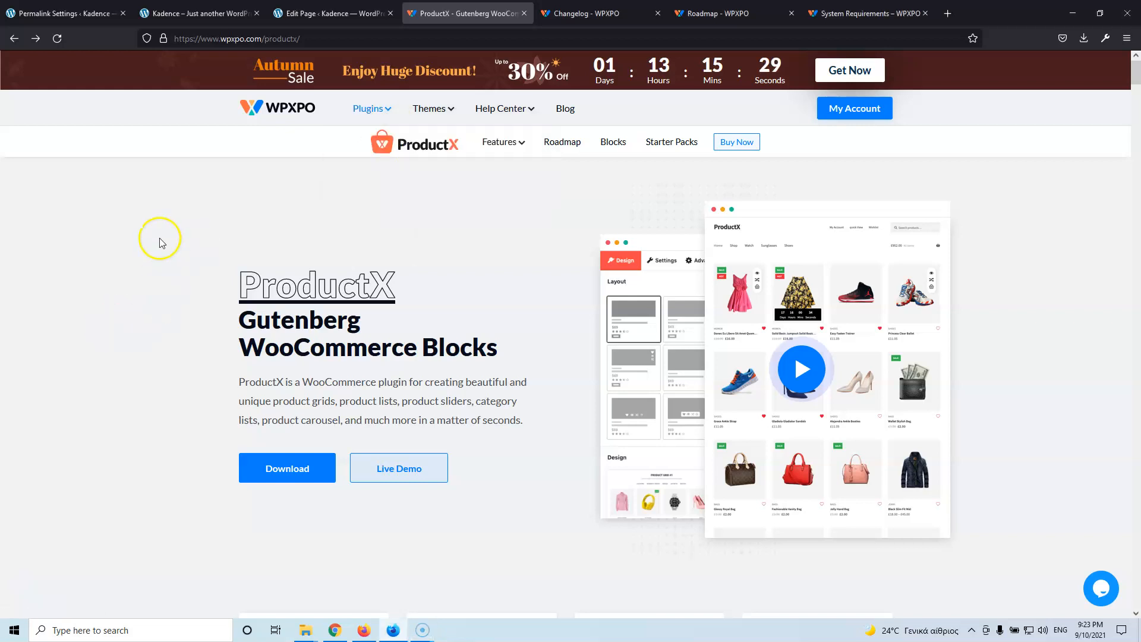
pyautogui.scroll(-1, 159, 238)
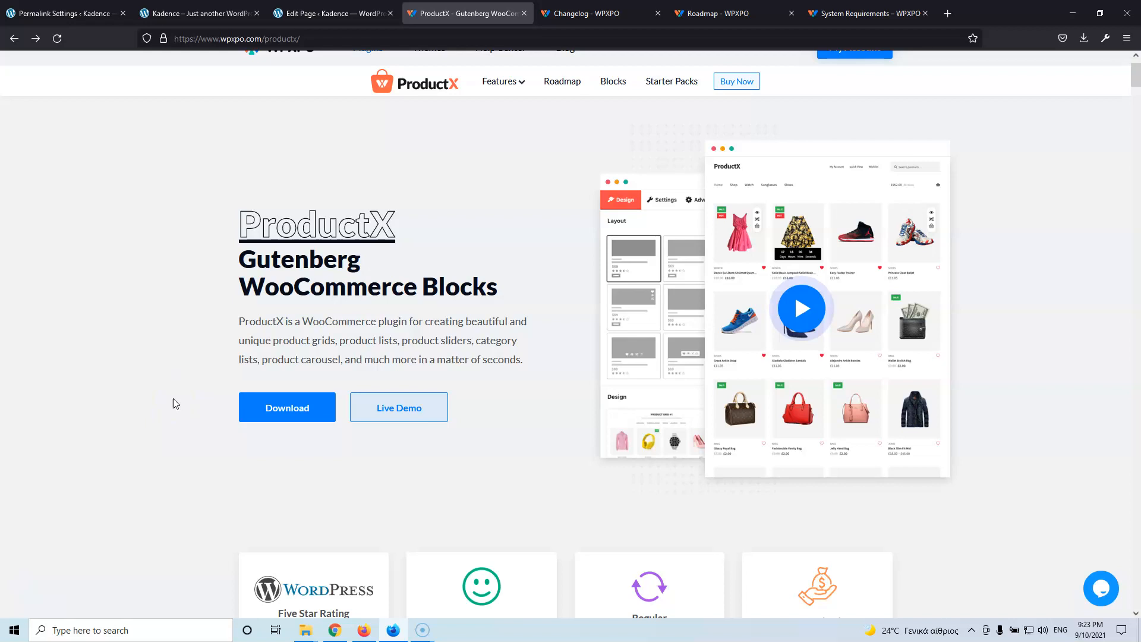
pyautogui.click(394, 422)
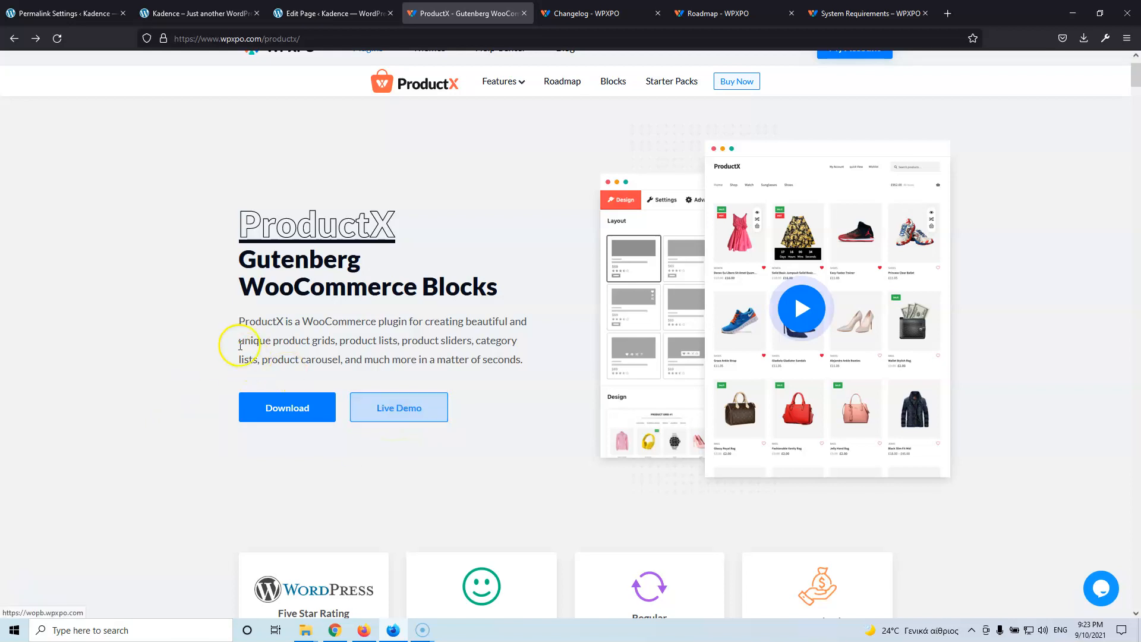
pyautogui.scroll(-8, 244, 342)
pyautogui.scroll(-3, 248, 338)
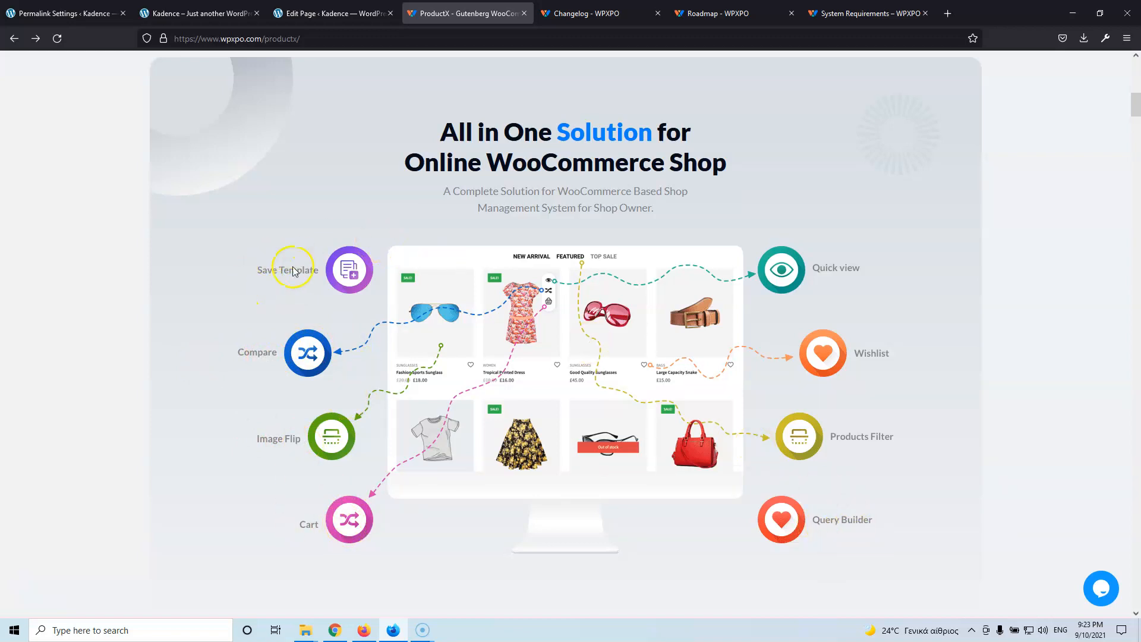
# Examine the ProductX sections on no-code customization, WooCommerce Wishlist, Product Quickview and Compare
pyautogui.scroll(-10, 293, 272)
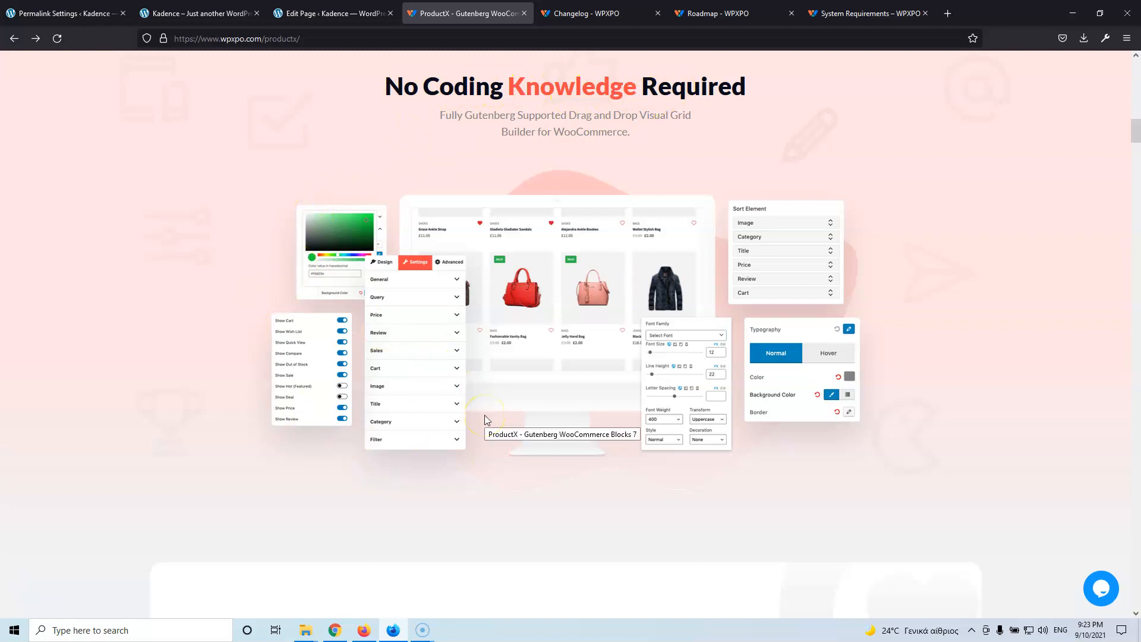
pyautogui.scroll(-6, 433, 300)
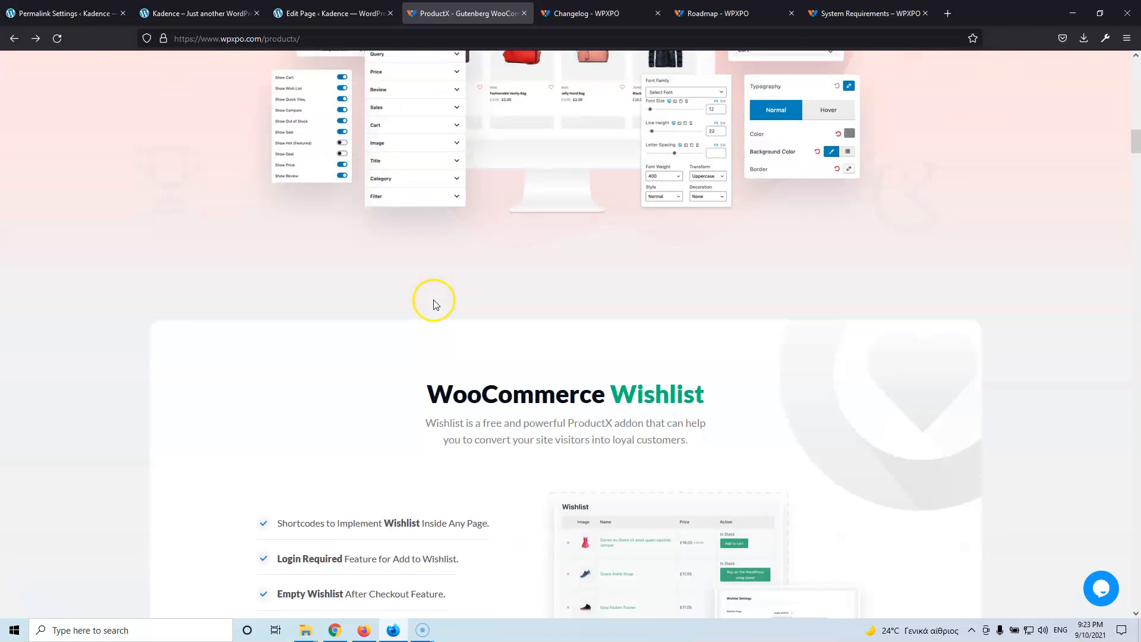
pyautogui.scroll(-1, 452, 273)
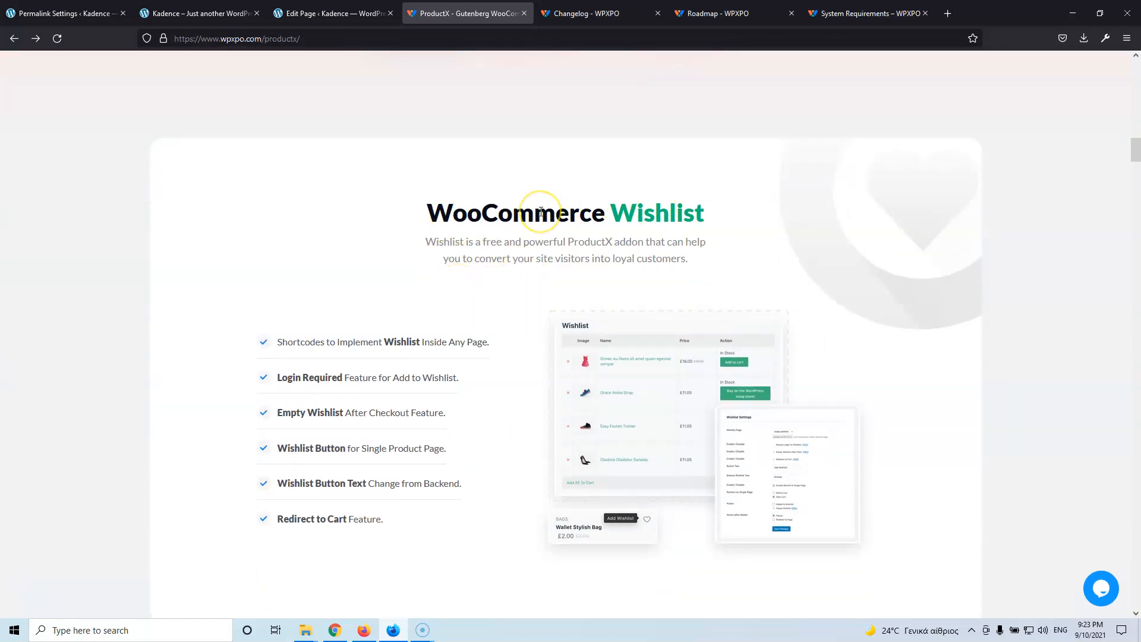
pyautogui.scroll(-7, 478, 240)
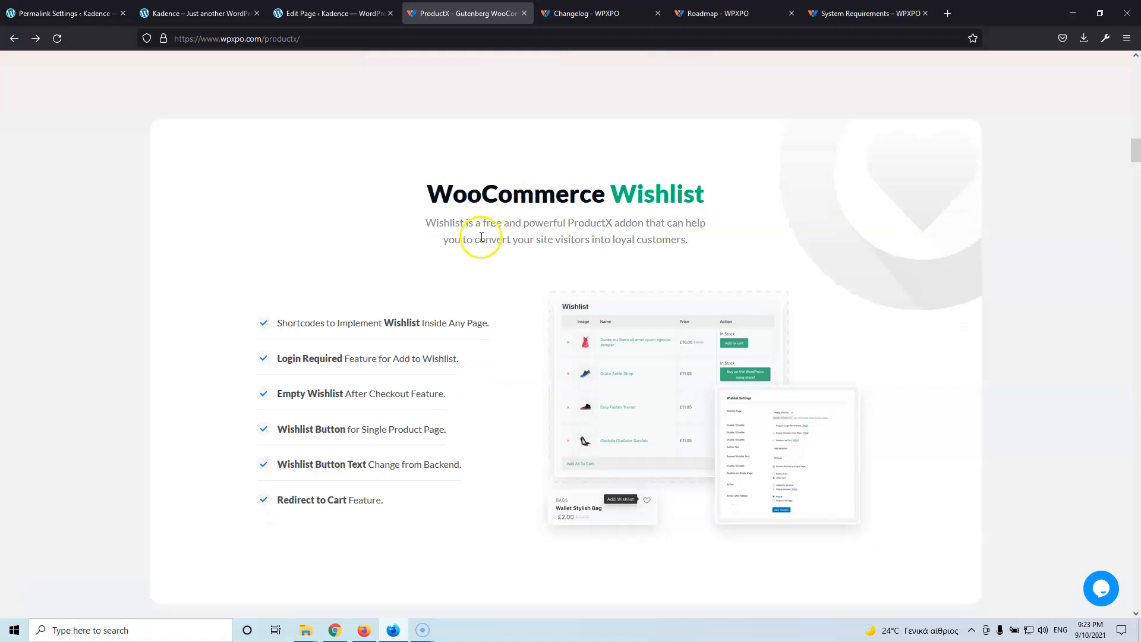
pyautogui.scroll(-2, 501, 256)
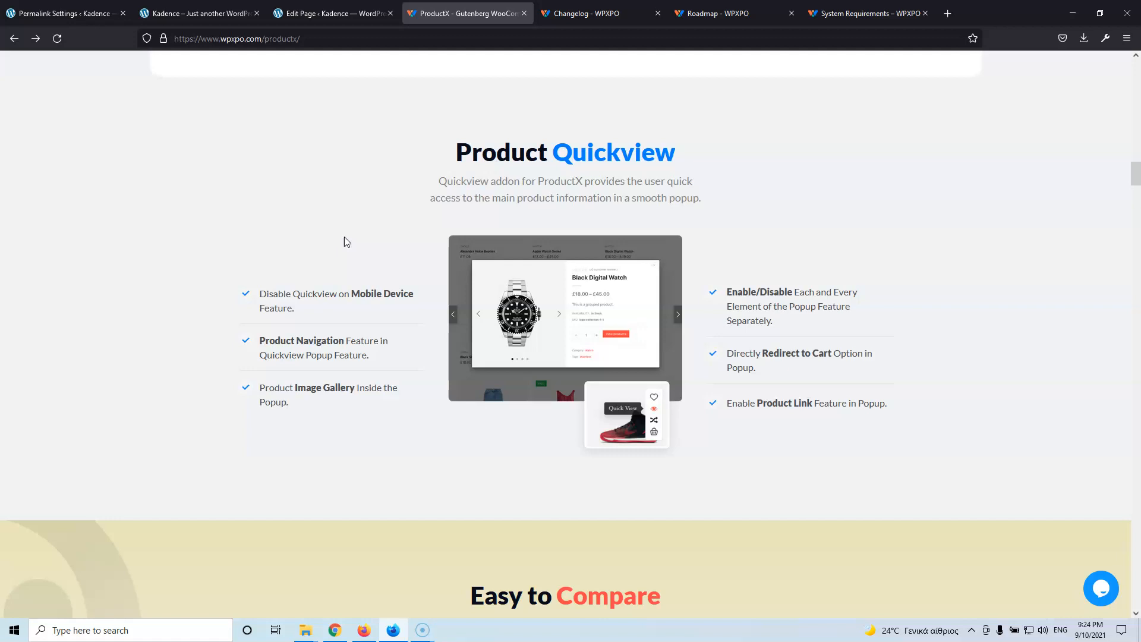
pyautogui.scroll(-6, 344, 237)
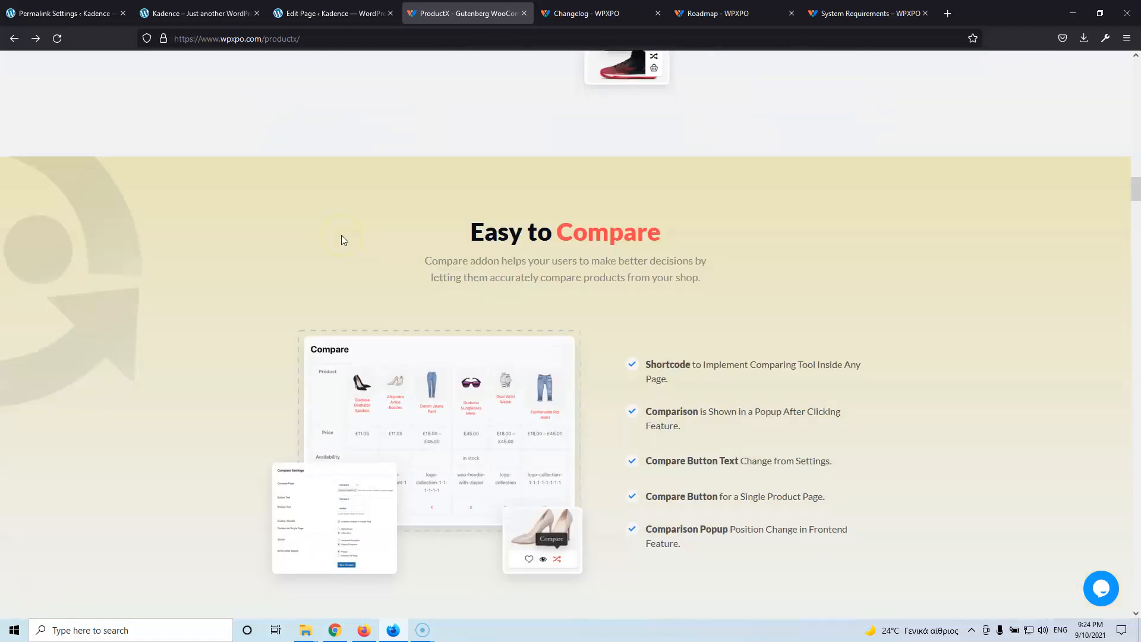
pyautogui.scroll(-1, 341, 234)
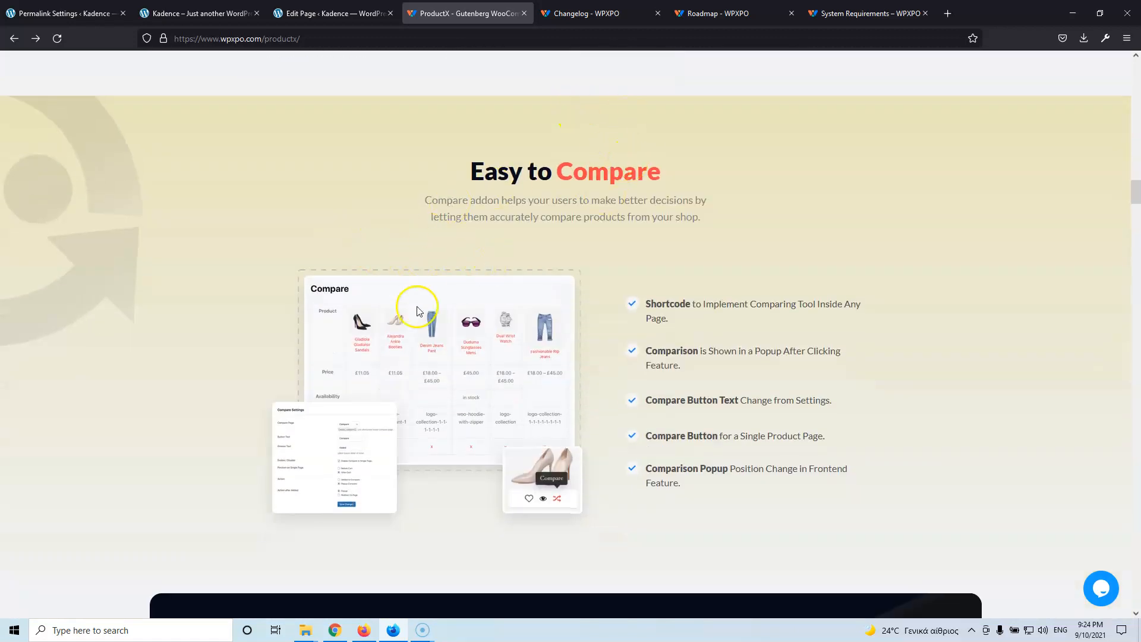
pyautogui.scroll(-2, 606, 267)
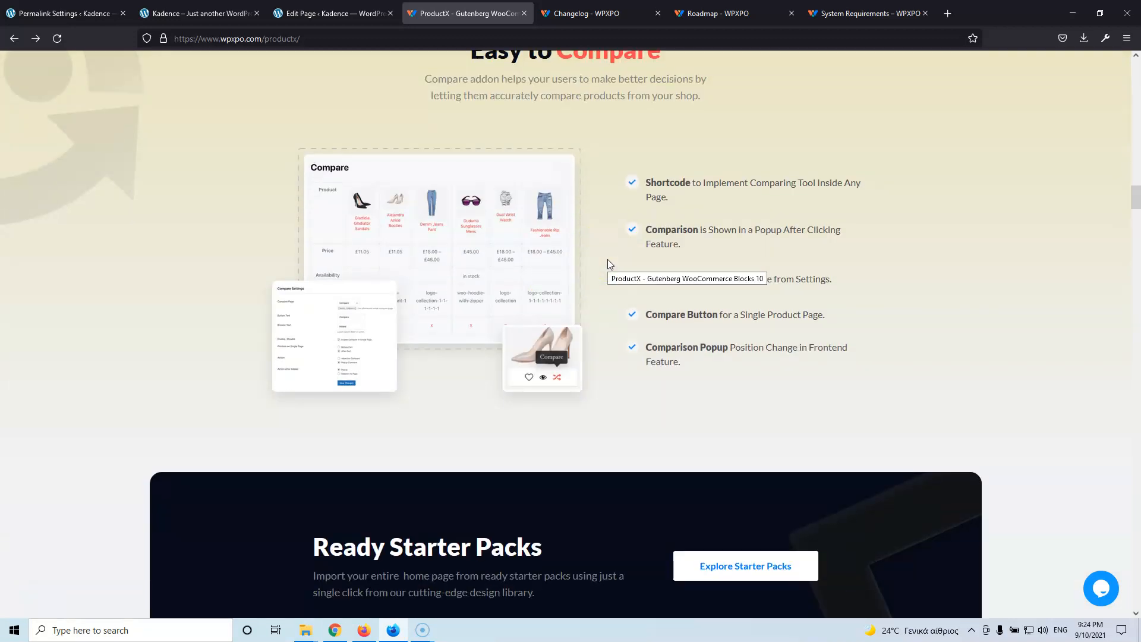
# Look through the ready starter packs, the reasons to use ProductX and the ready-made design library
pyautogui.scroll(-7, 608, 262)
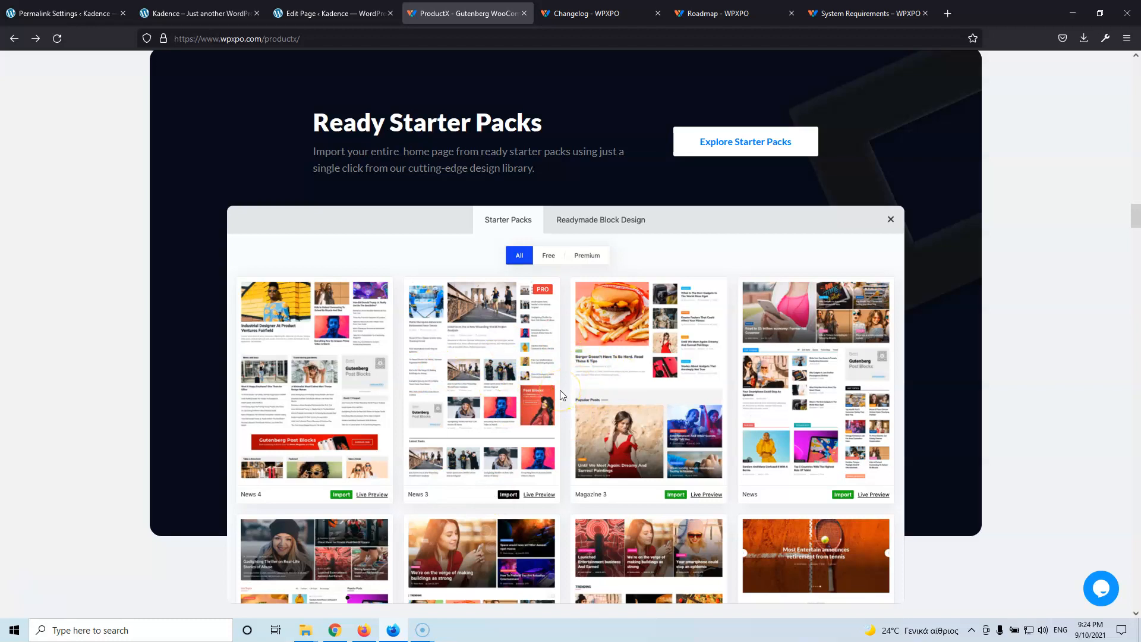
pyautogui.scroll(-7, 623, 328)
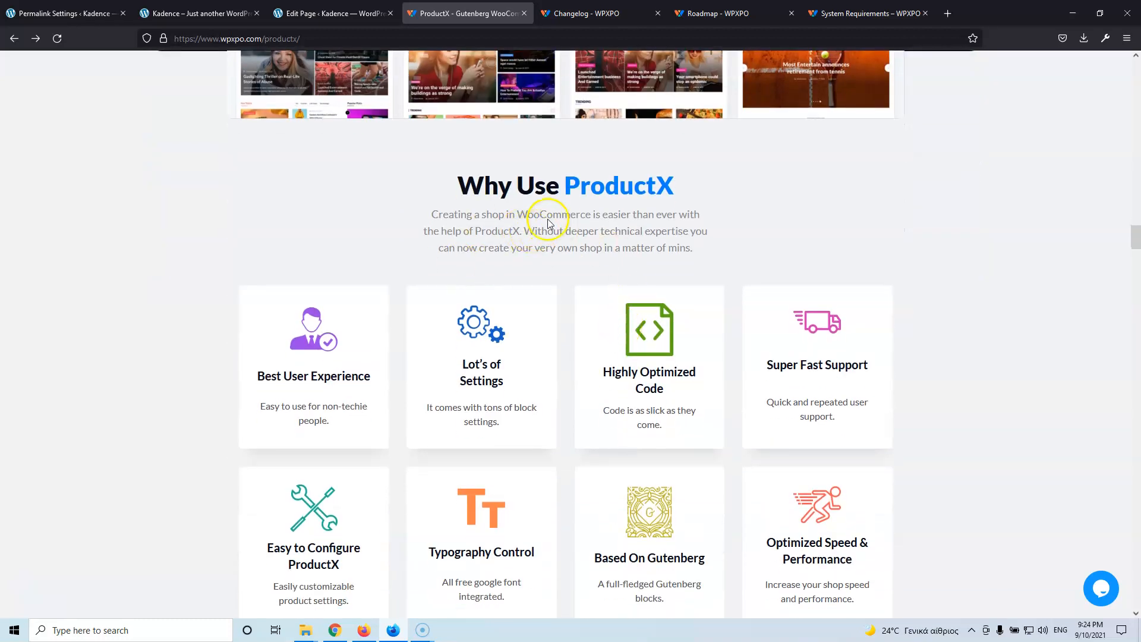
pyautogui.scroll(-1, 576, 234)
pyautogui.scroll(-2, 575, 234)
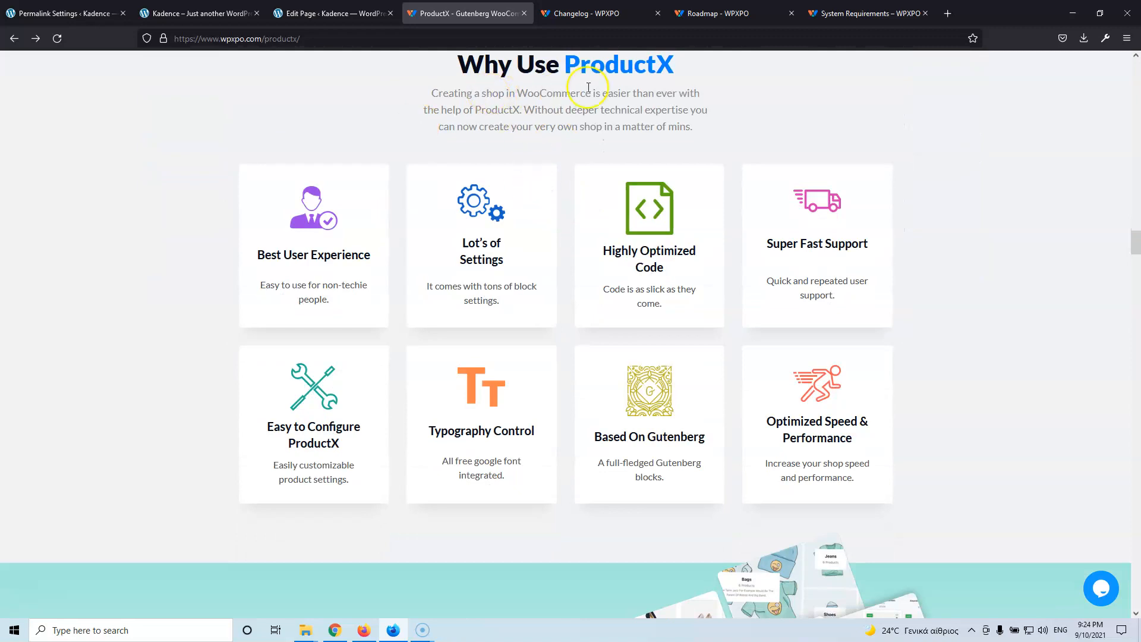
pyautogui.scroll(-8, 620, 324)
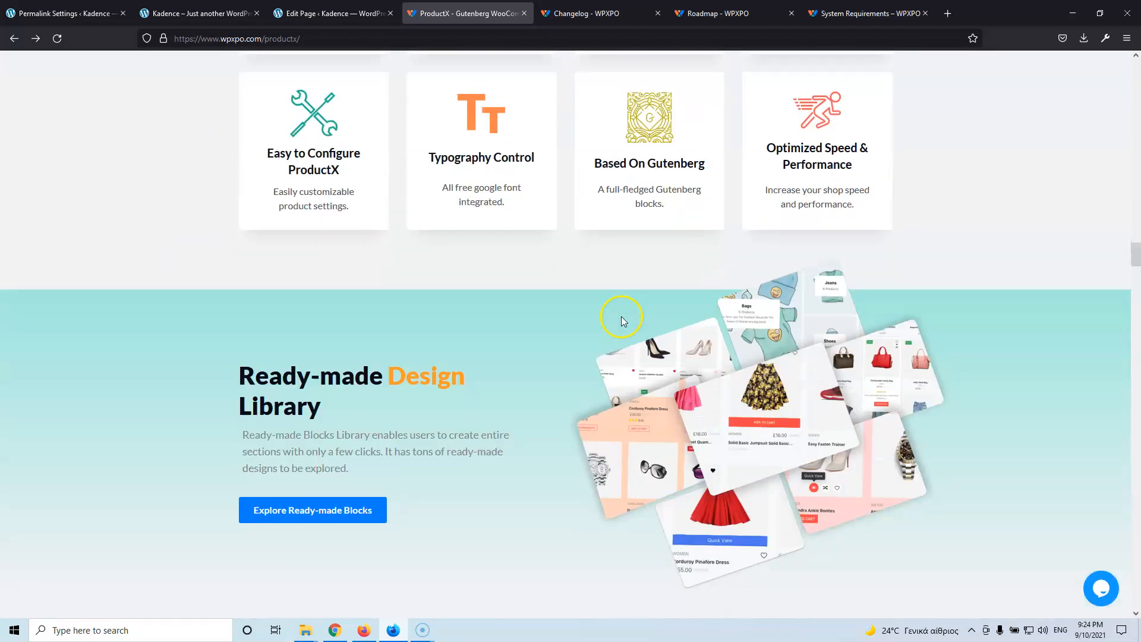
pyautogui.scroll(-15, 624, 314)
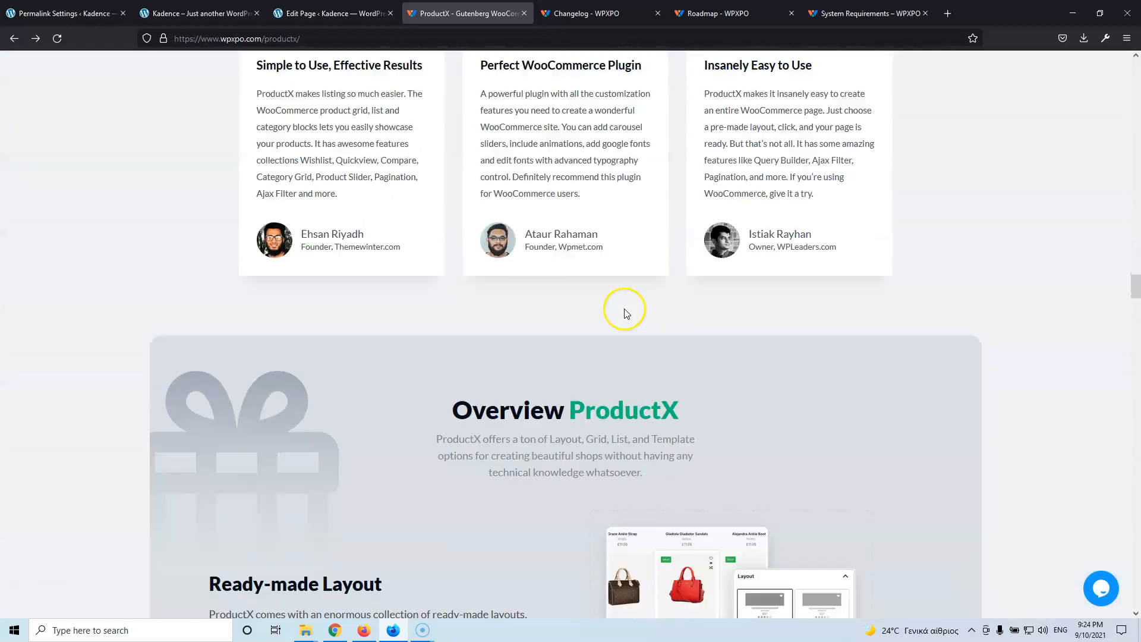
# Read the ProductX overview covering ready-made layouts, the advanced query builder, saved templates and product grid style
pyautogui.scroll(-3, 452, 306)
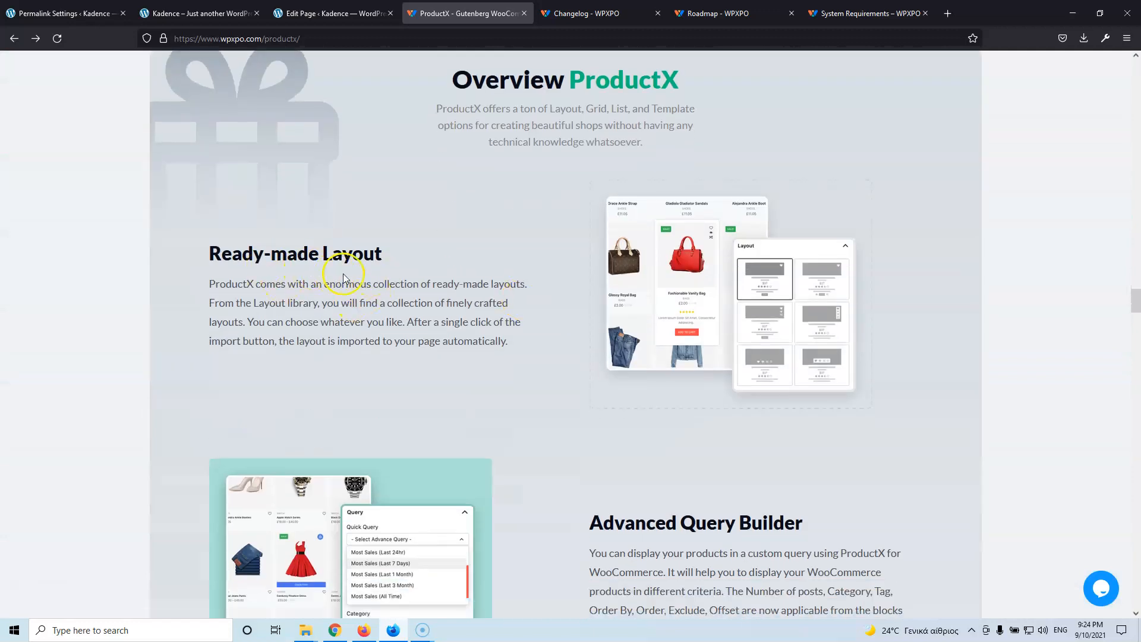
pyautogui.scroll(-3, 611, 350)
pyautogui.scroll(-6, 677, 333)
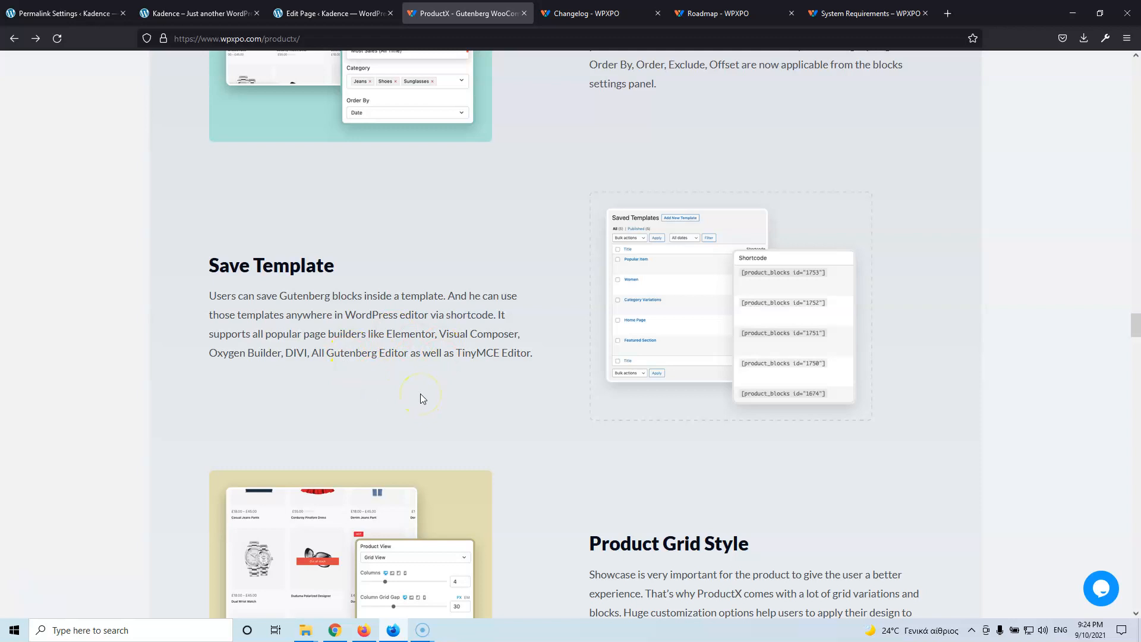
pyautogui.scroll(-4, 420, 356)
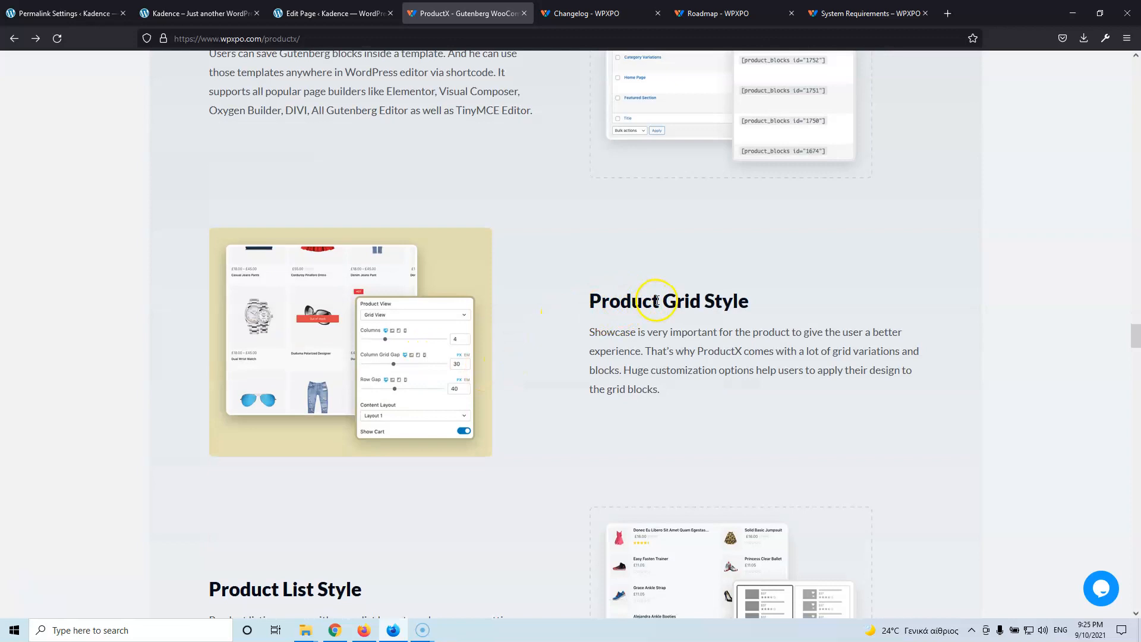
pyautogui.scroll(-13, 715, 300)
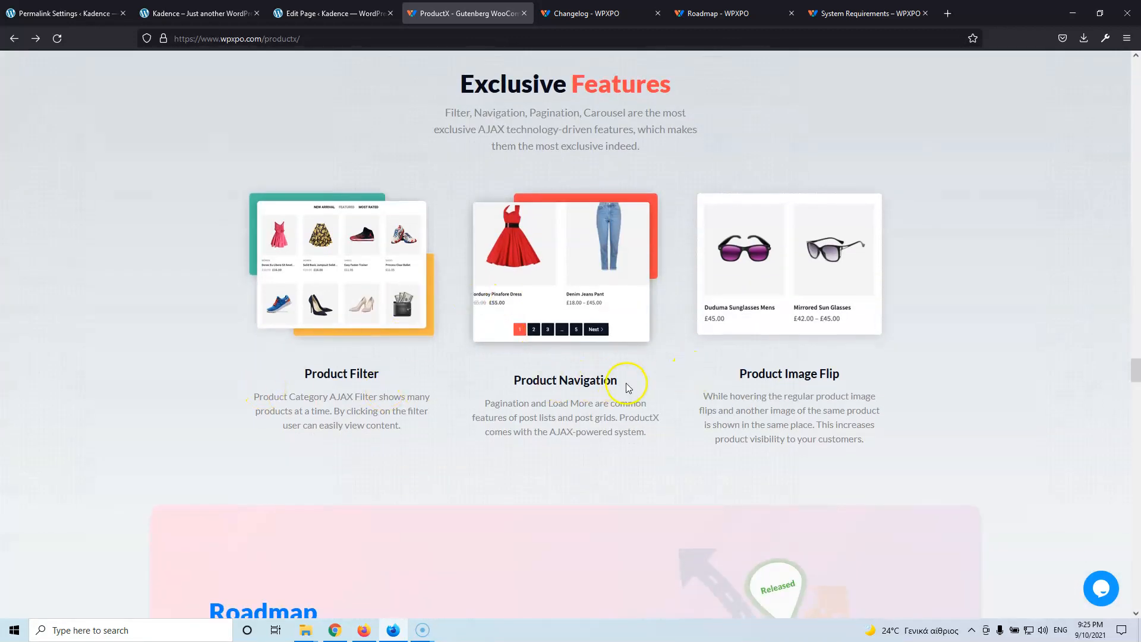
# Examine the exclusive features, the roadmap banner and the core features such as sales status, featured tag and stock display
pyautogui.scroll(-7, 816, 371)
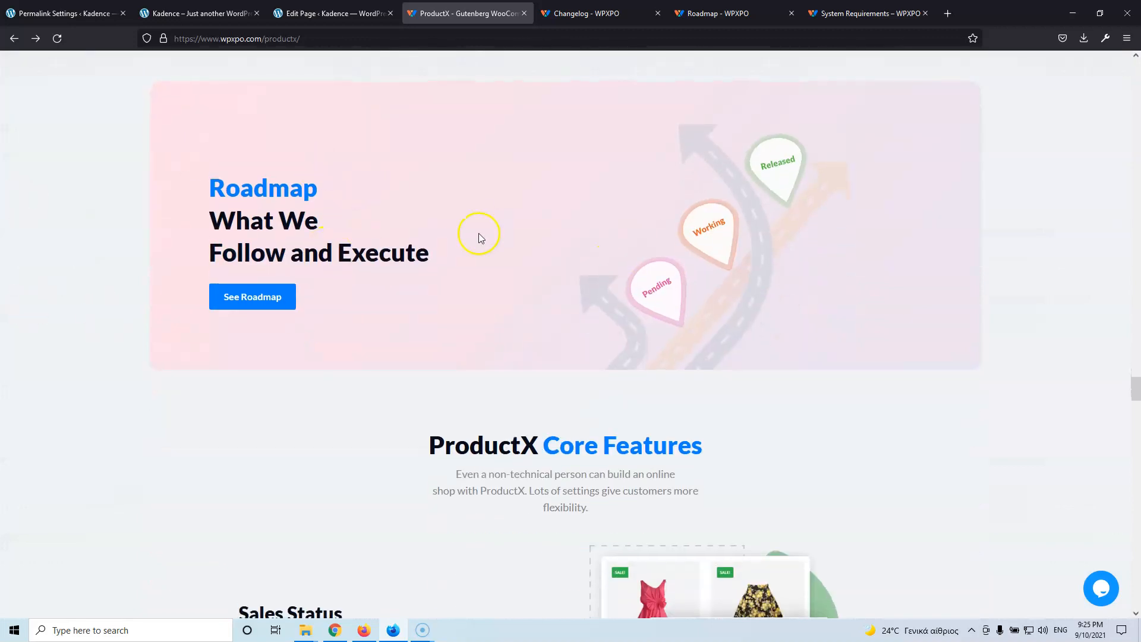
pyautogui.scroll(-4, 486, 232)
pyautogui.scroll(-2, 465, 313)
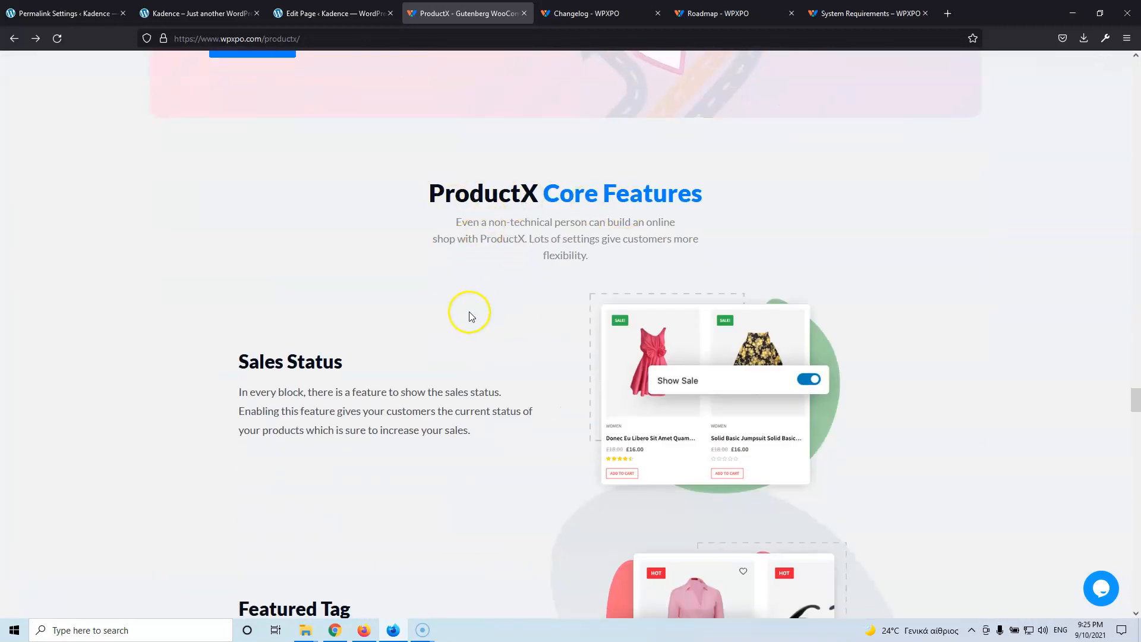
pyautogui.scroll(-3, 306, 285)
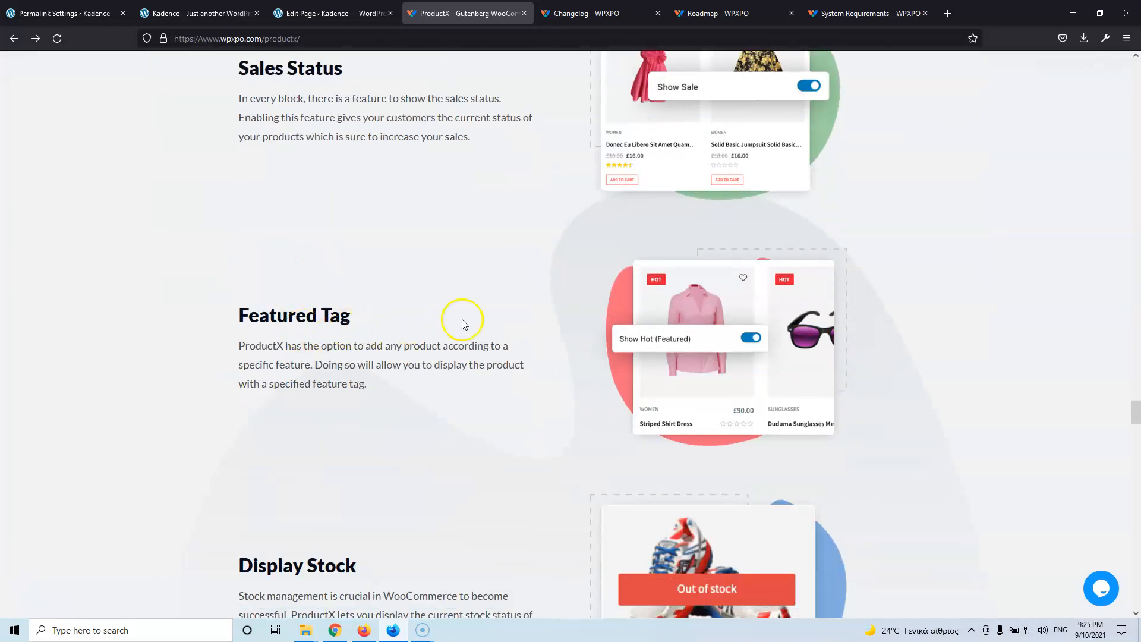
pyautogui.scroll(-3, 458, 319)
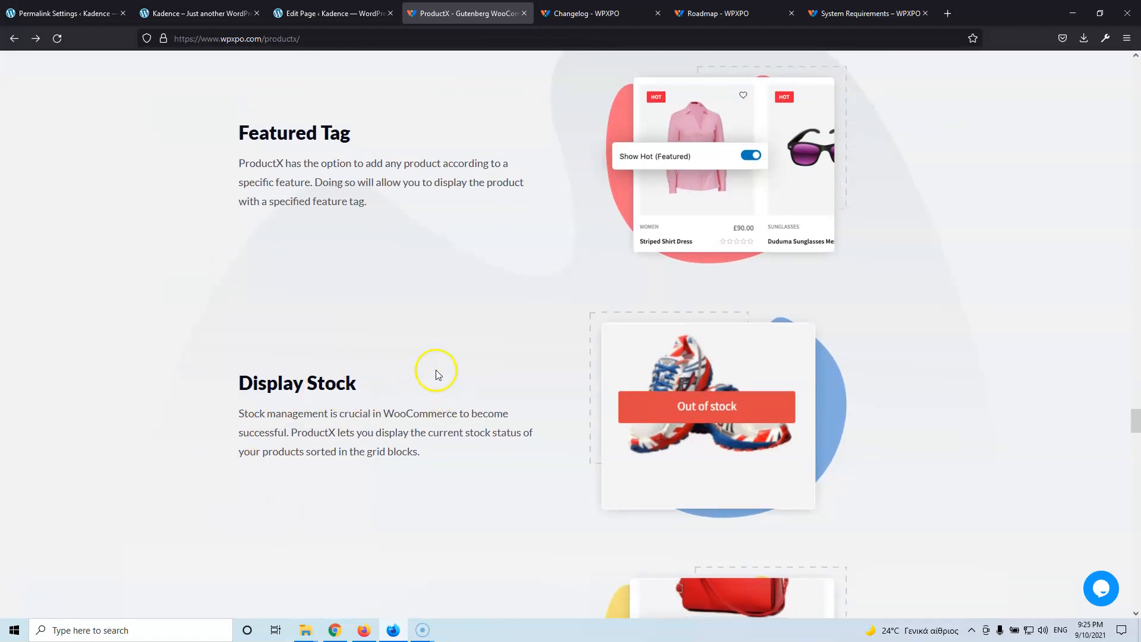
pyautogui.scroll(-7, 434, 373)
pyautogui.scroll(-10, 436, 370)
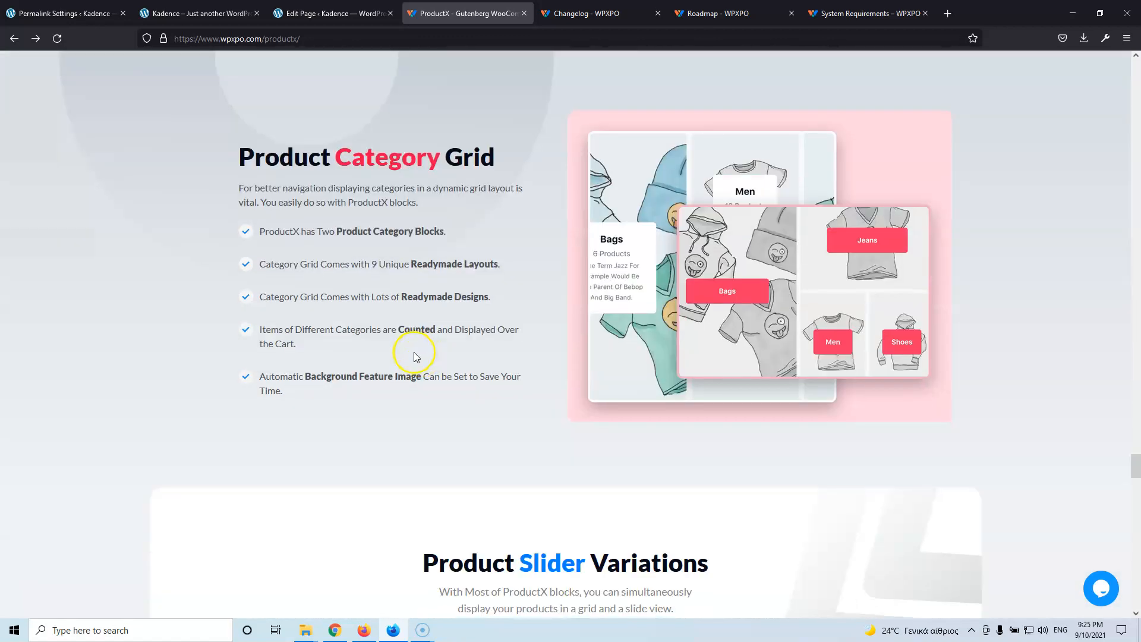
# Compare the yearly and lifetime pricing of the Personal, Unlimited and Professional ProductX plans
pyautogui.scroll(-15, 415, 357)
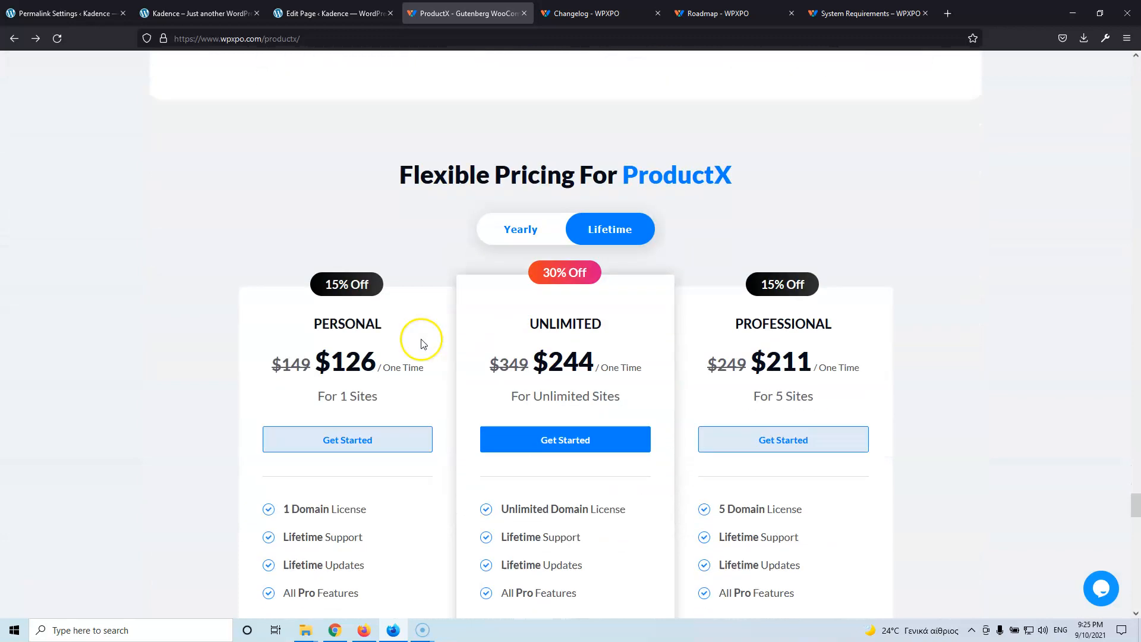
pyautogui.click(517, 225)
pyautogui.scroll(-2, 356, 196)
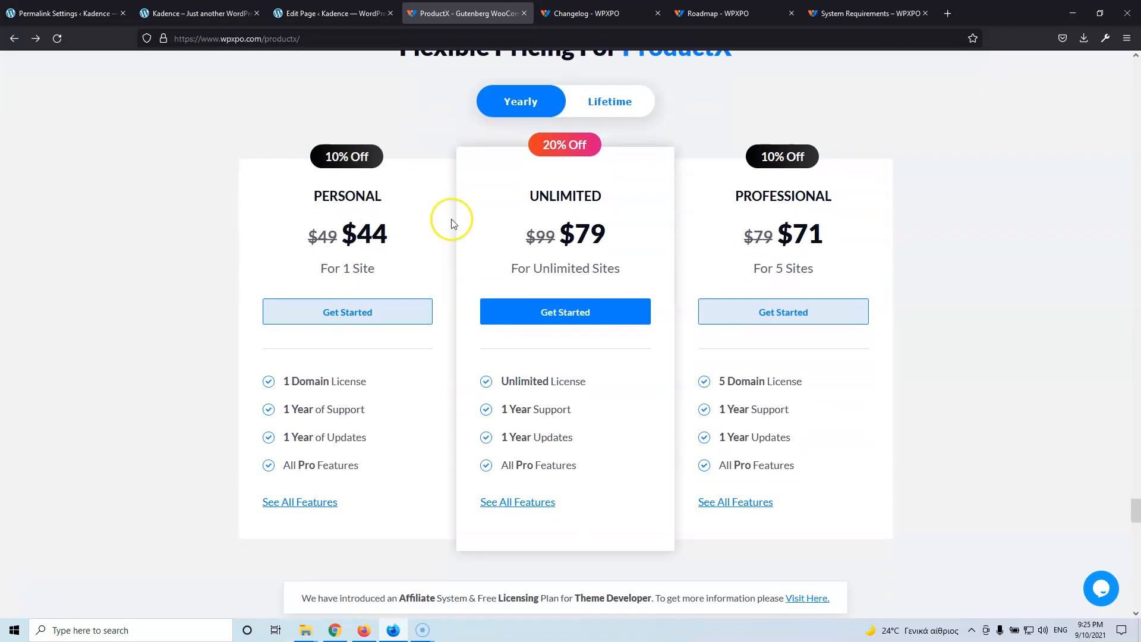
pyautogui.click(598, 106)
pyautogui.click(534, 109)
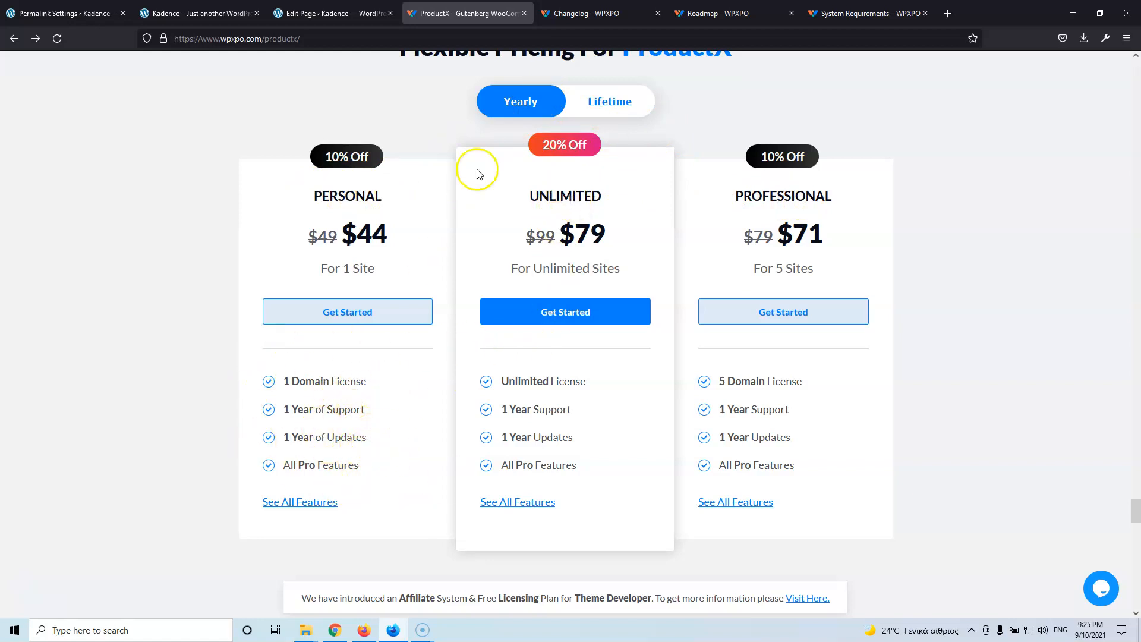
pyautogui.click(602, 109)
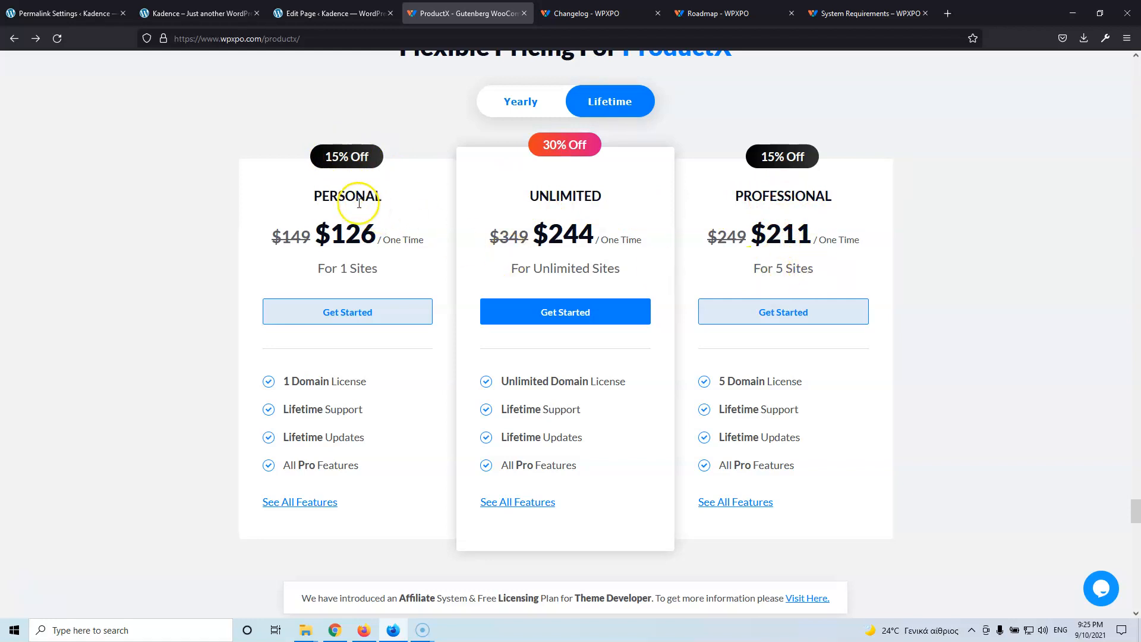
# Review the money-back guarantee, the Free vs. Pro feature comparison and the documentation and support options
pyautogui.scroll(-10, 486, 282)
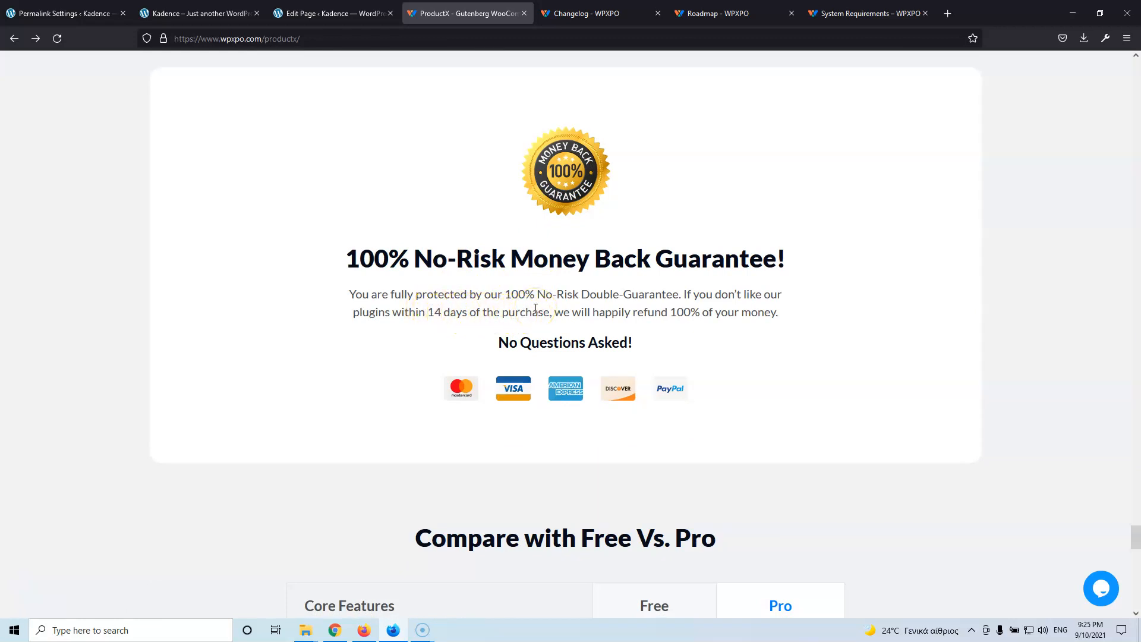
pyautogui.scroll(-7, 535, 308)
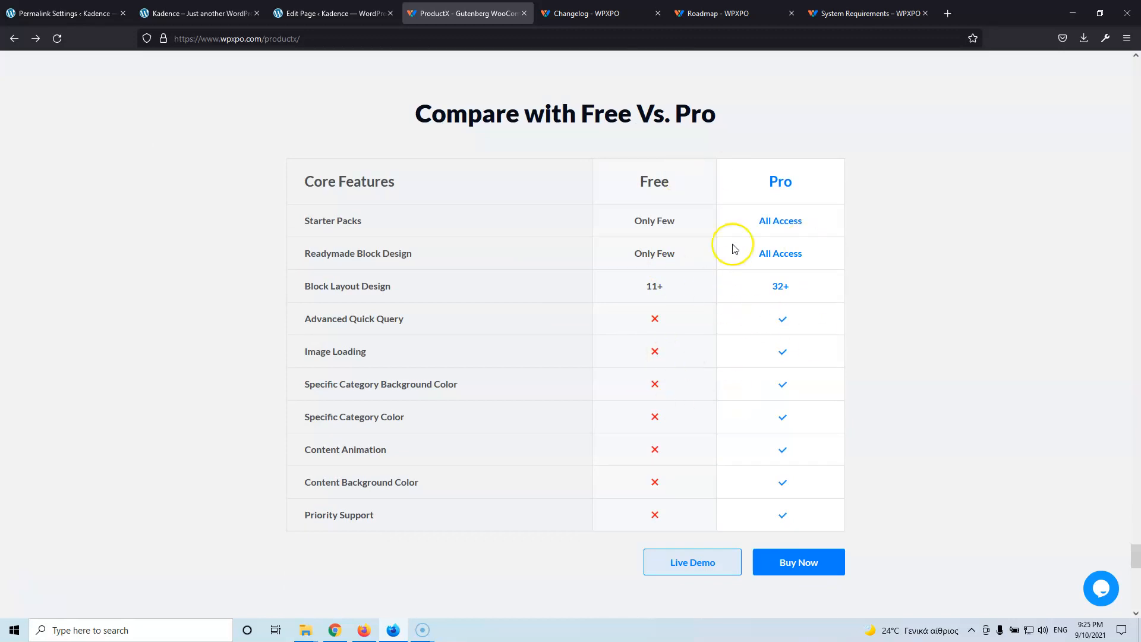
pyautogui.scroll(-15, 786, 416)
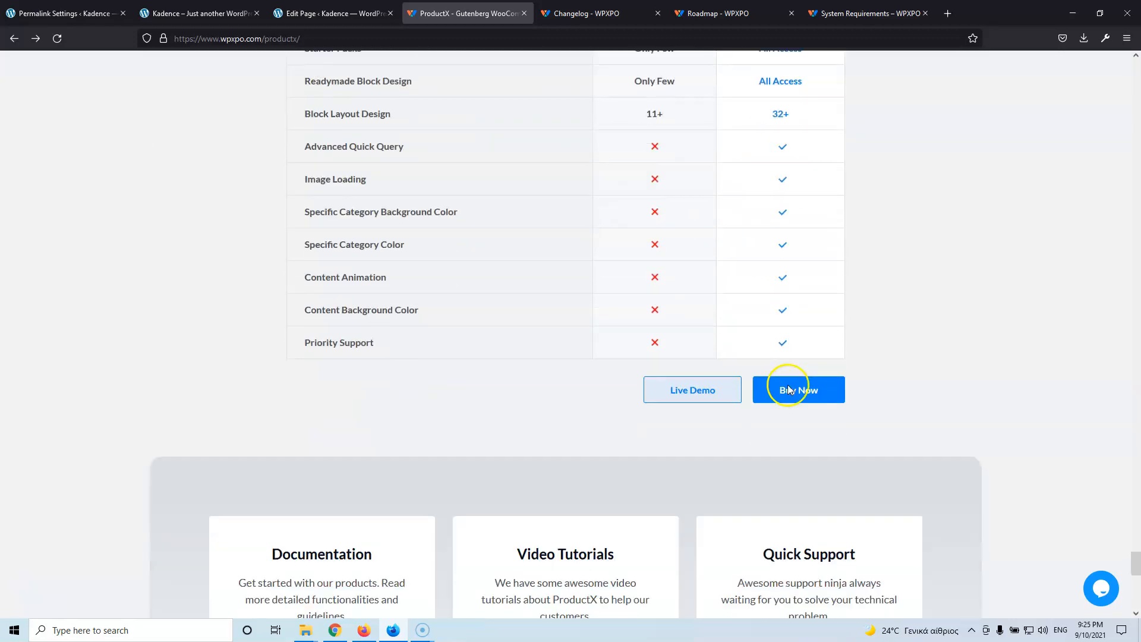
pyautogui.scroll(6, 784, 389)
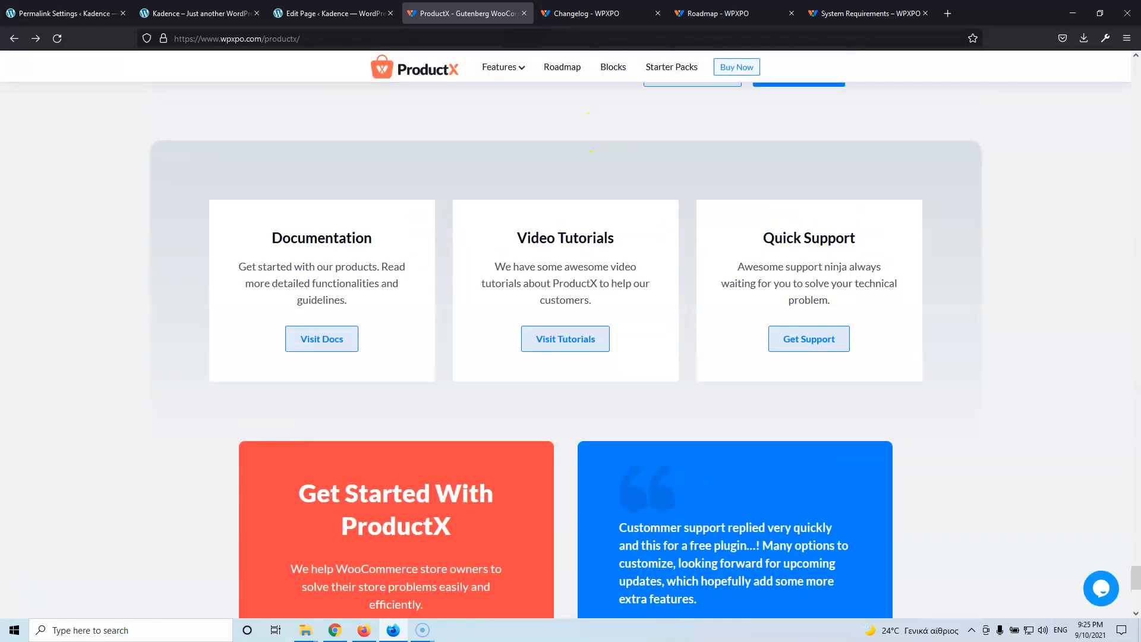
# Review the ProductX changelog from the initial 1.0.0 release up to version 2.0.7
pyautogui.click(589, 13)
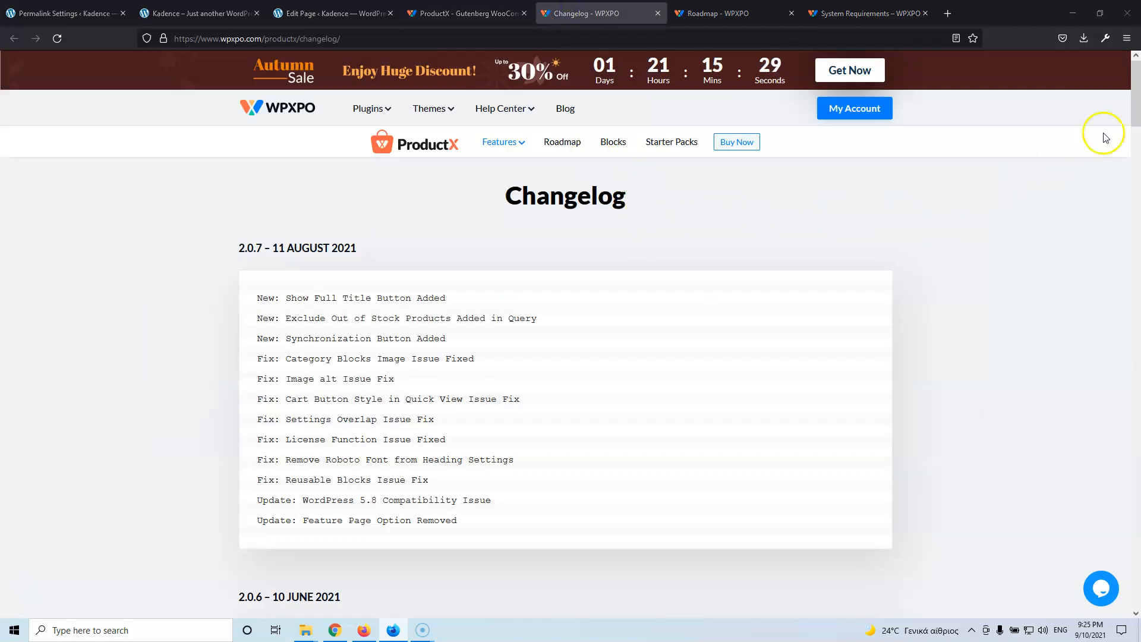
pyautogui.moveTo(1135, 92); pyautogui.dragTo(1135, 586)
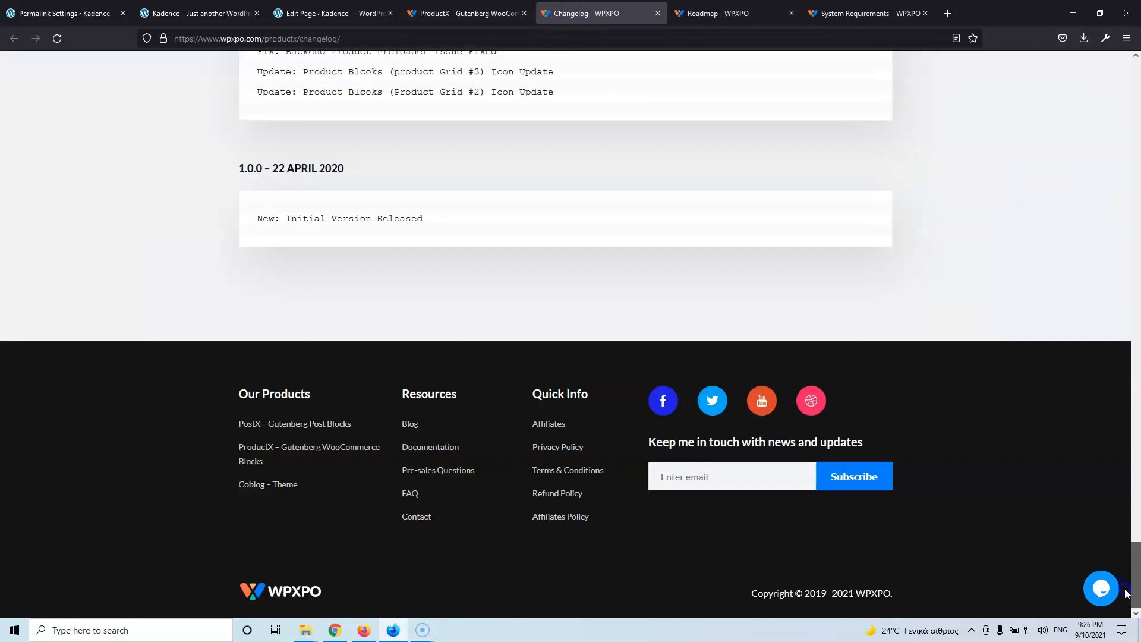
pyautogui.scroll(2, 284, 271)
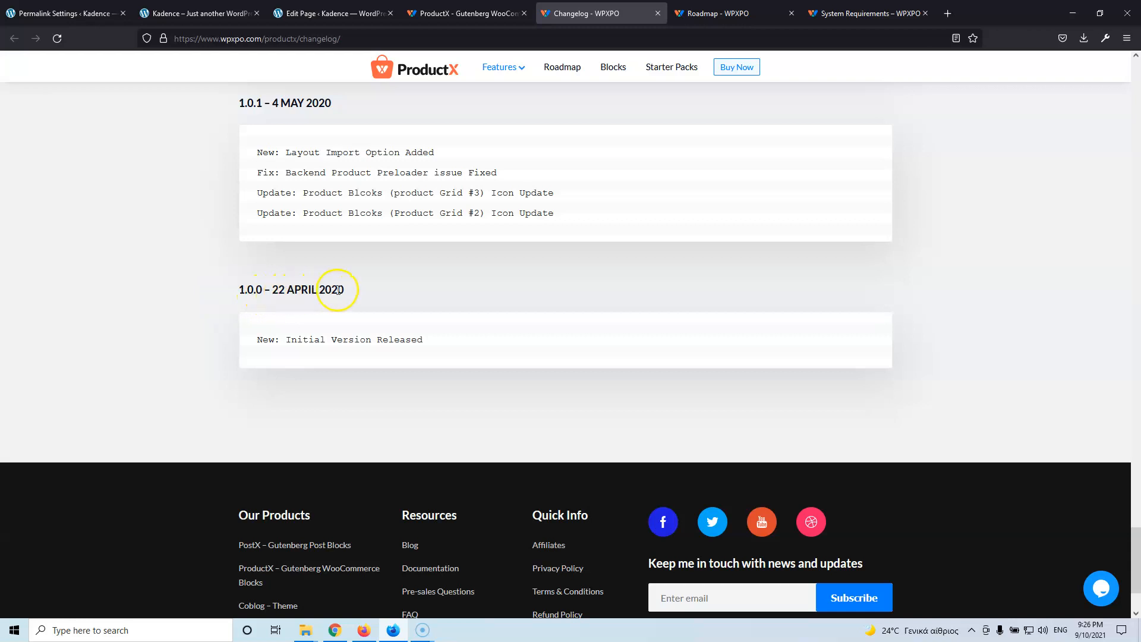
pyautogui.scroll(15, 389, 303)
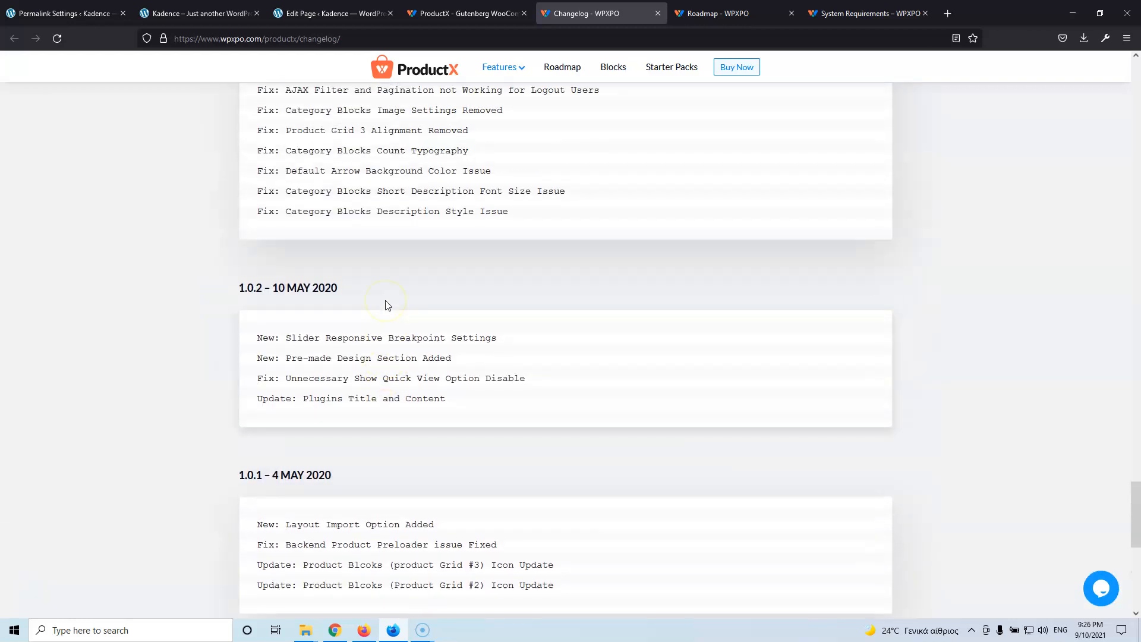
pyautogui.scroll(15, 386, 300)
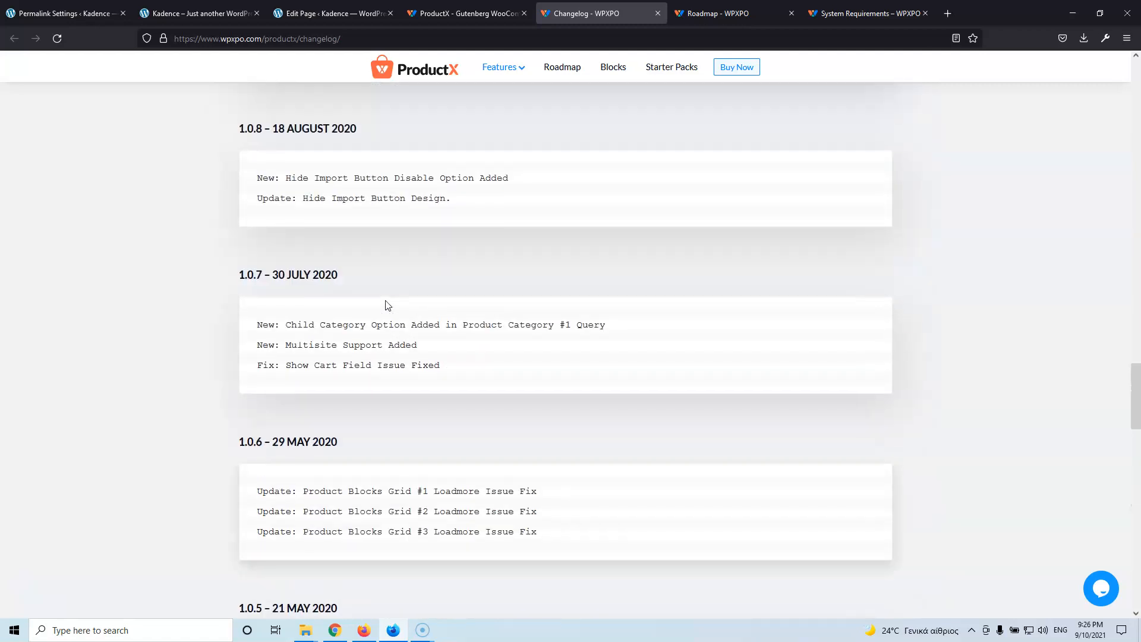
pyautogui.scroll(15, 387, 305)
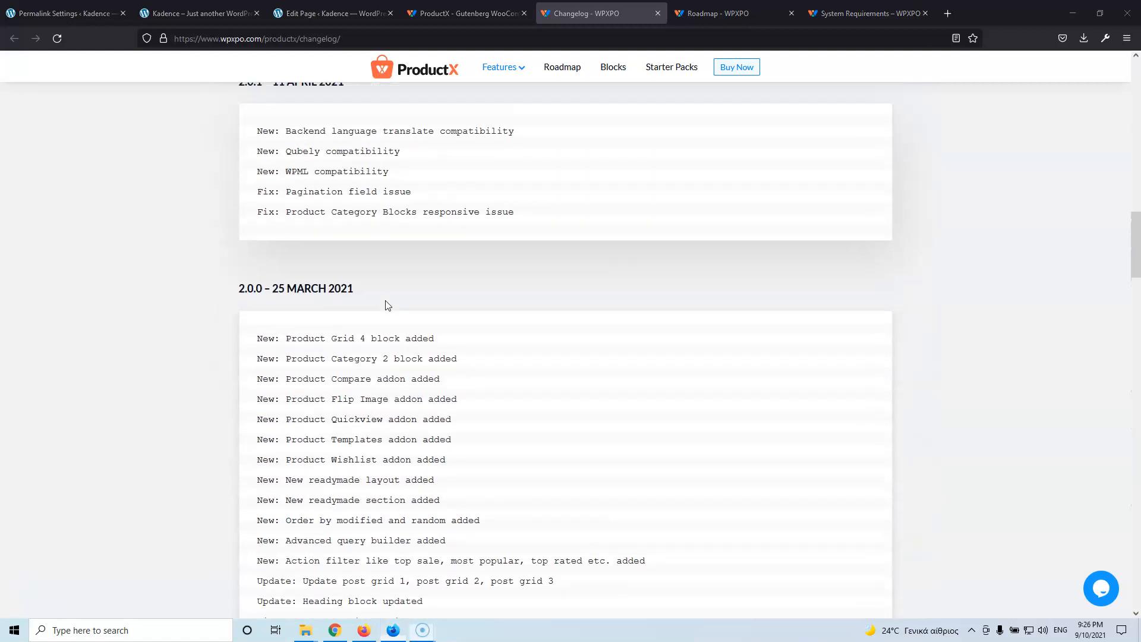
pyautogui.scroll(15, 387, 306)
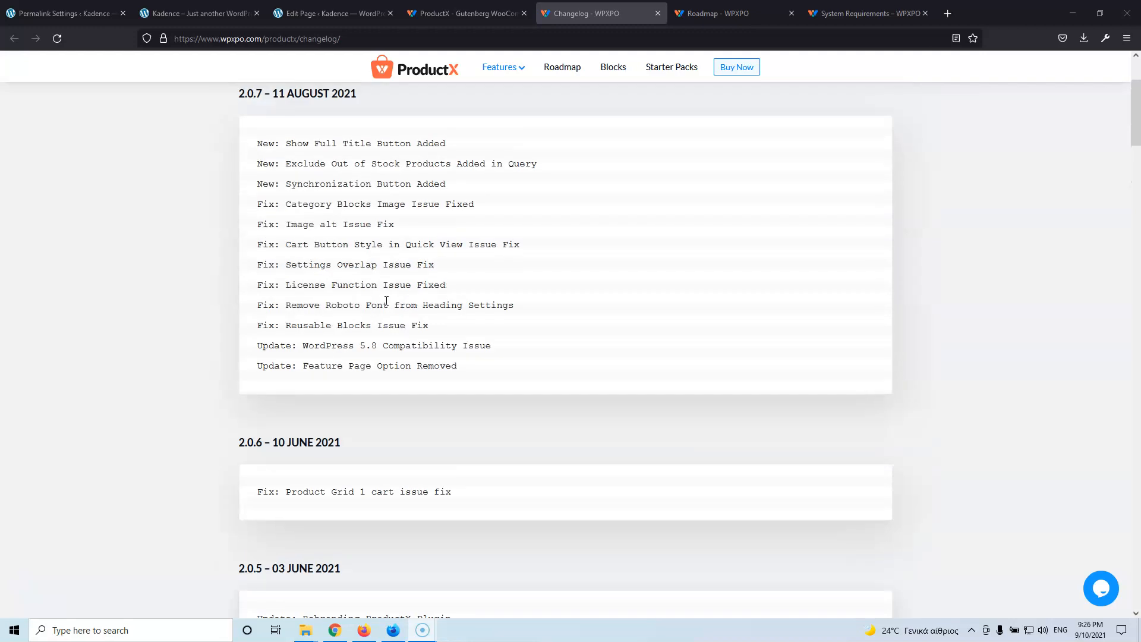
pyautogui.click(424, 306)
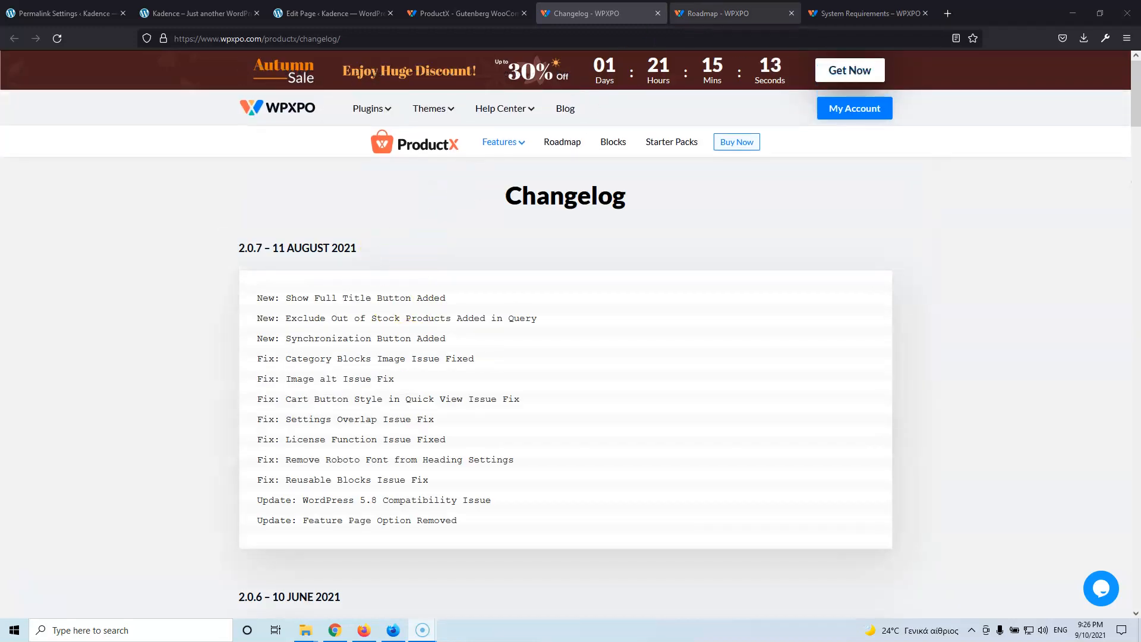
# Read the ProductX roadmap's released items and its pending search blocks, speed, page builder and cart editor entries
pyautogui.click(722, 13)
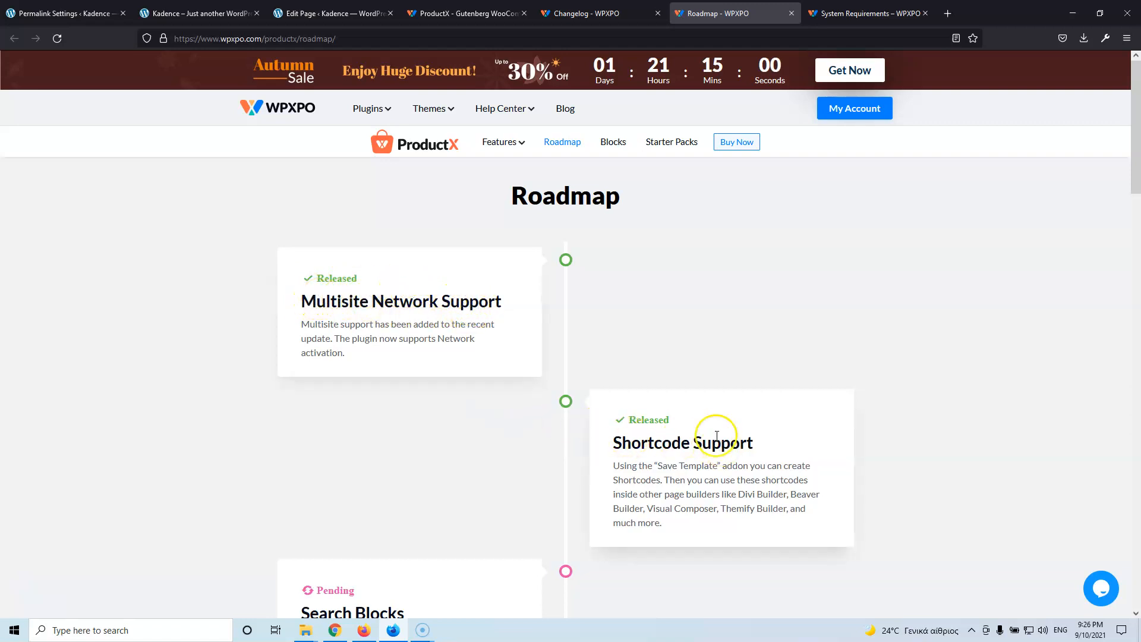
pyautogui.scroll(-3, 670, 414)
pyautogui.scroll(-2, 580, 364)
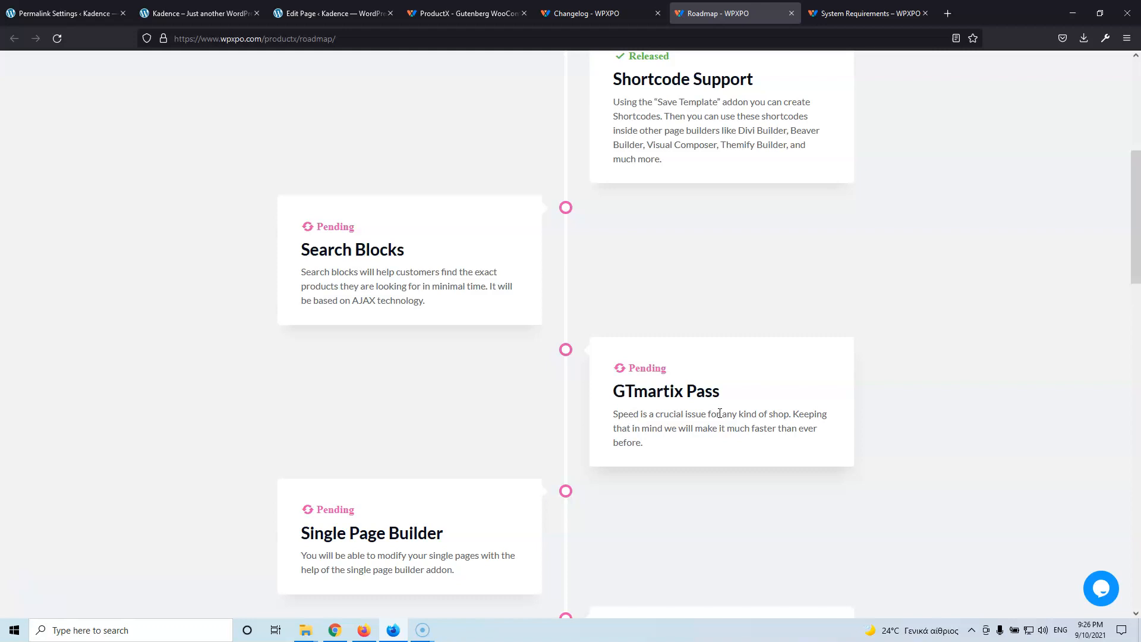
pyautogui.scroll(-2, 719, 414)
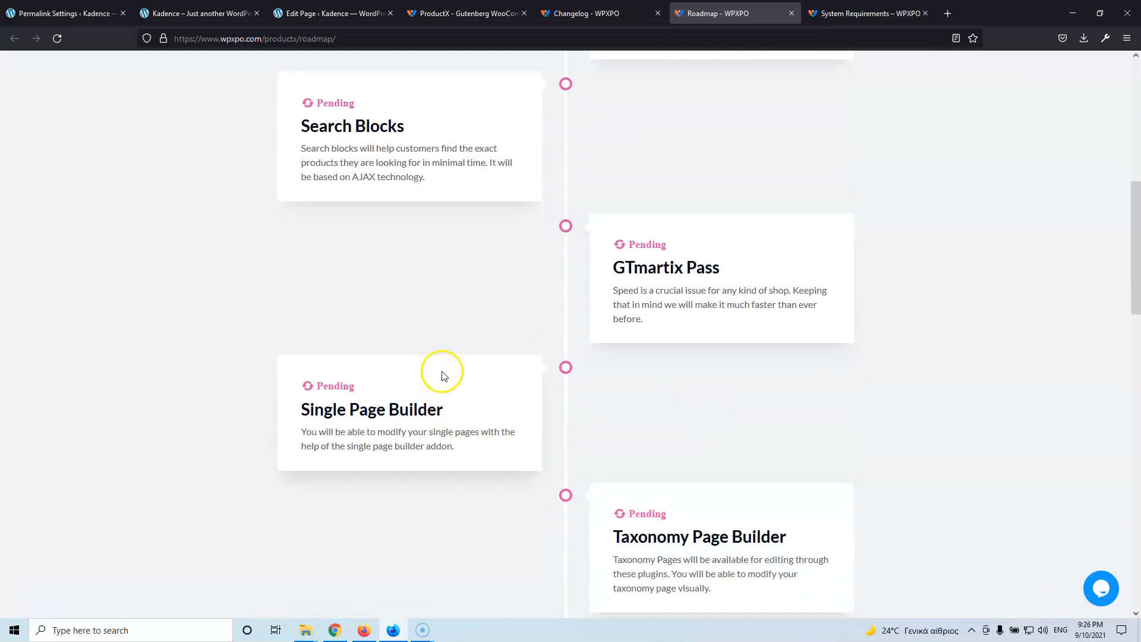
pyautogui.scroll(-1, 416, 351)
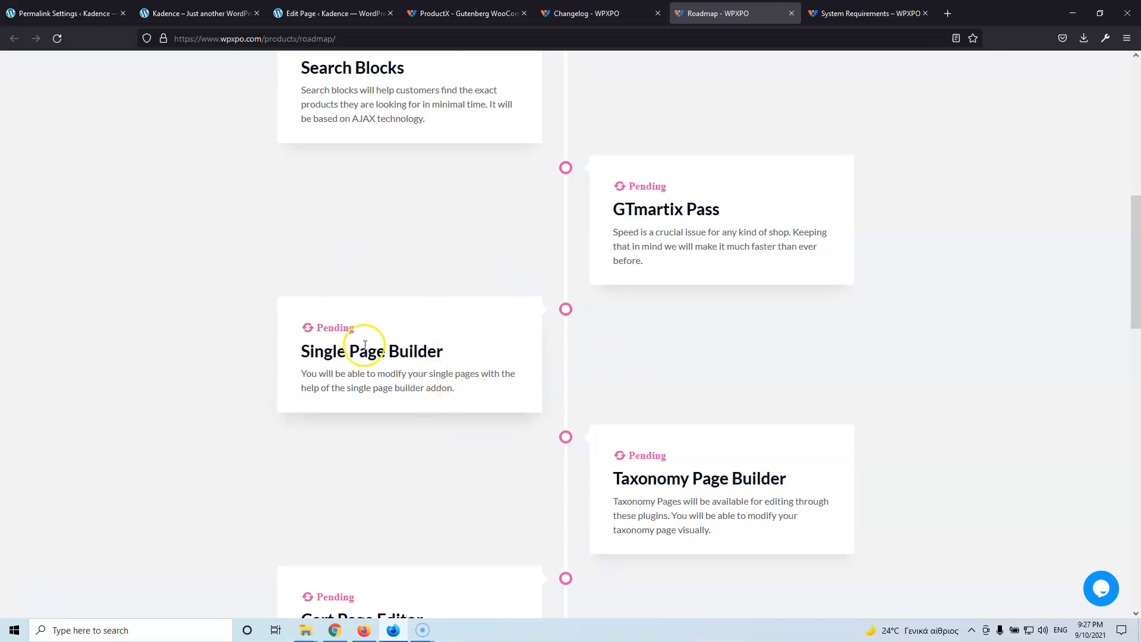
pyautogui.scroll(-3, 371, 344)
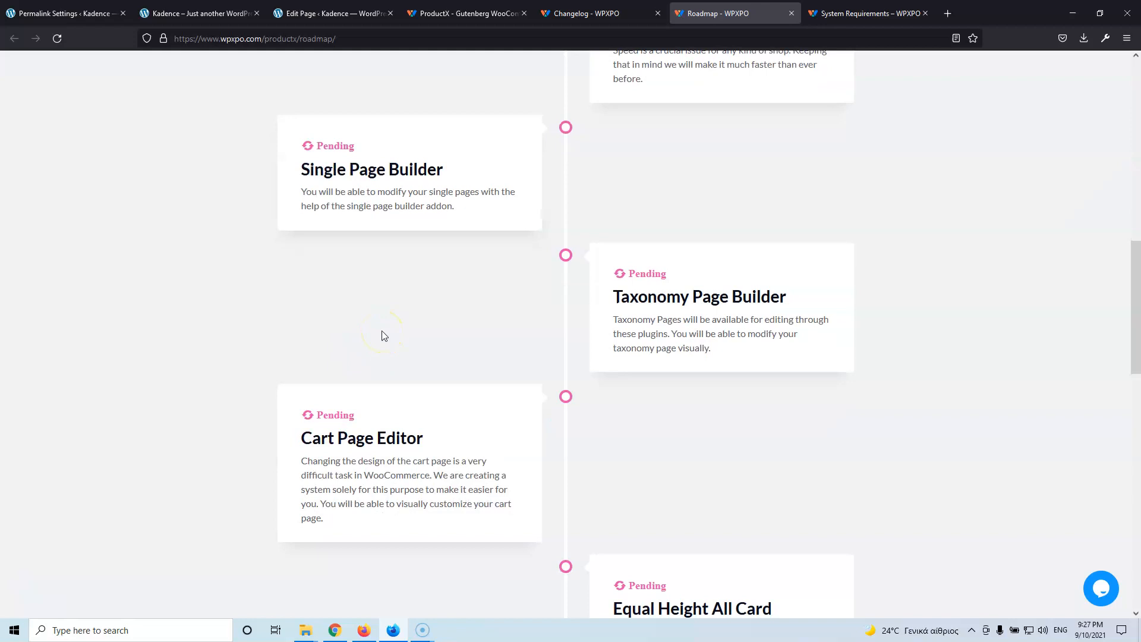
pyautogui.scroll(-2, 382, 335)
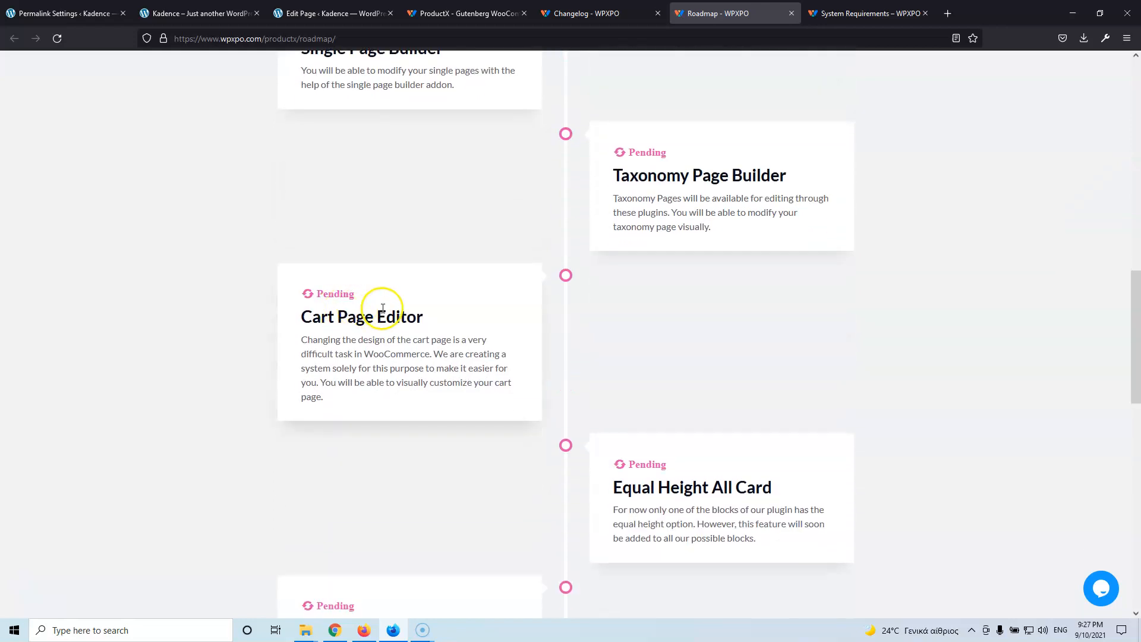
# Examine the remaining roadmap items from Equal Height All Card to Product Variation Color, and return to the roadmap's beginning
pyautogui.scroll(-3, 416, 321)
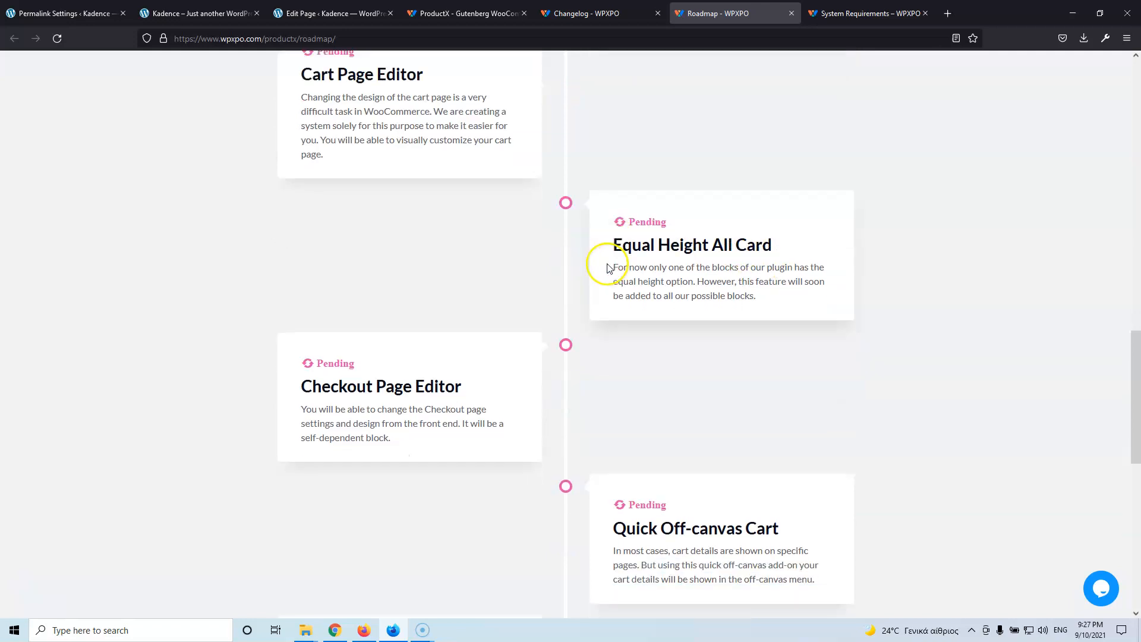
pyautogui.scroll(-2, 603, 260)
pyautogui.scroll(-2, 601, 366)
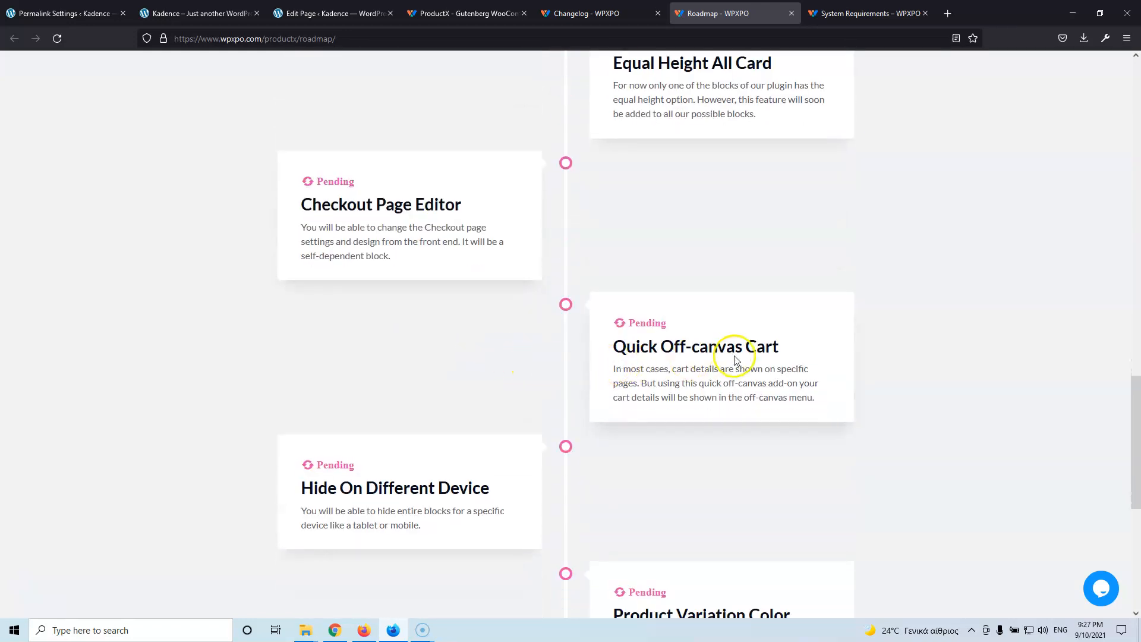
pyautogui.scroll(-1, 619, 355)
pyautogui.scroll(-1, 620, 354)
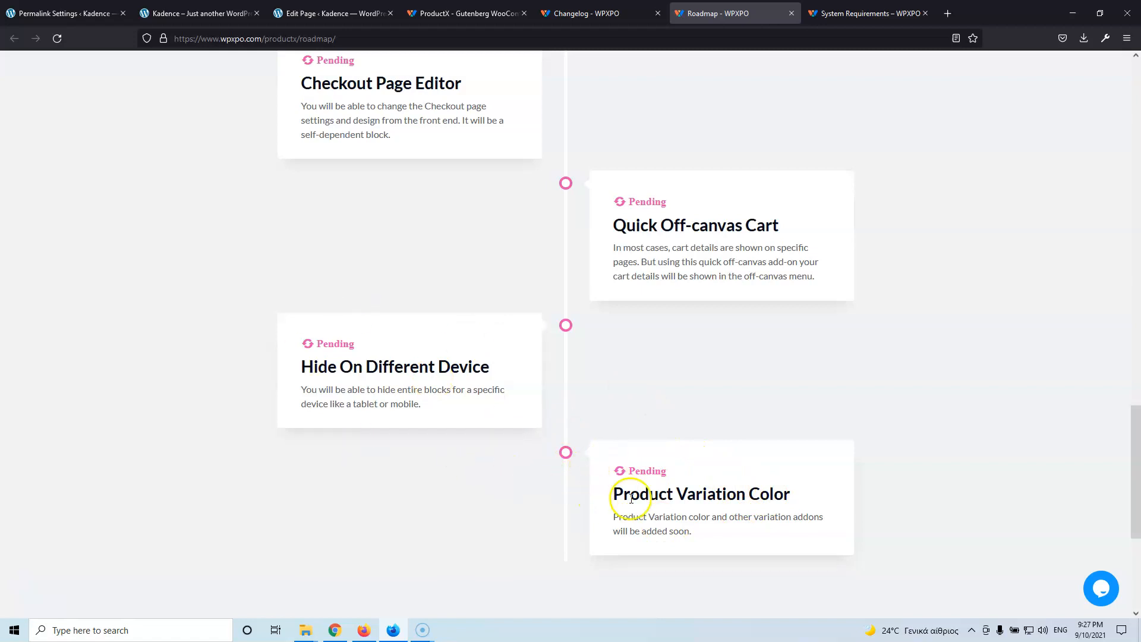
pyautogui.scroll(15, 622, 415)
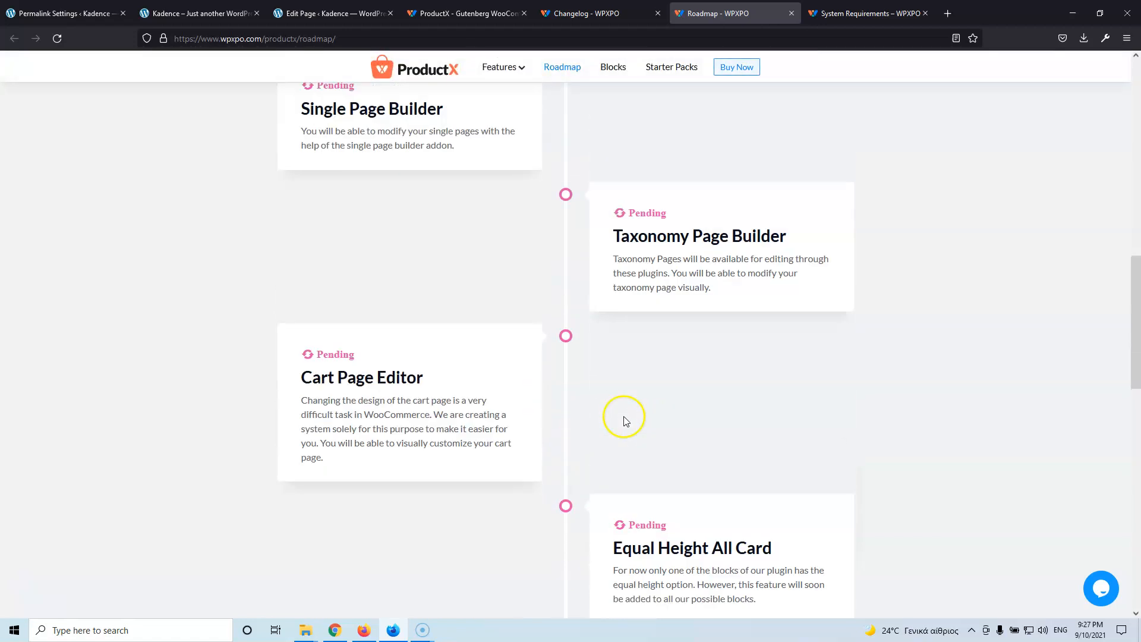
pyautogui.scroll(4, 483, 328)
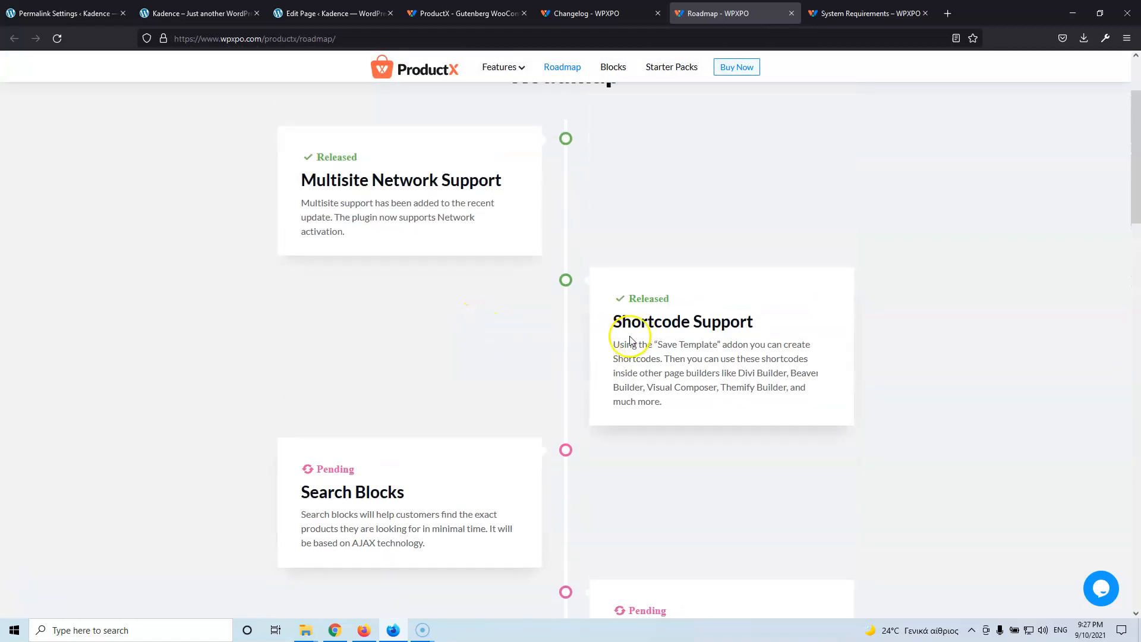
pyautogui.scroll(-4, 632, 339)
pyautogui.scroll(1, 604, 351)
pyautogui.scroll(5, 601, 352)
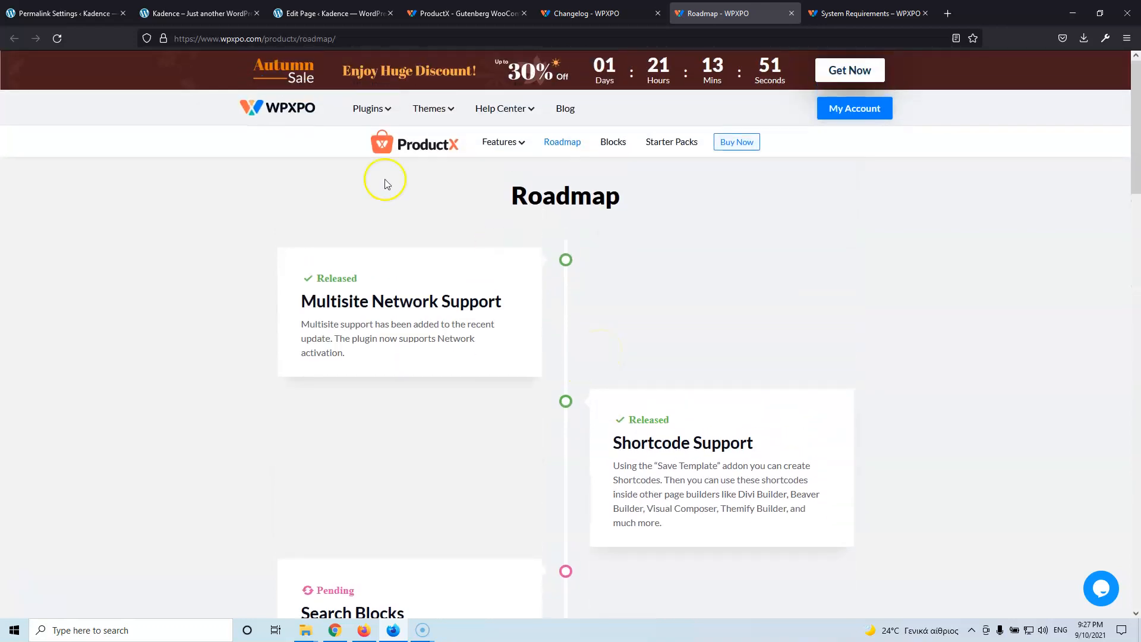
# Review the ProductX system requirements for WordPress, PHP, database, memory limit and browsers, highlighting the Internet Explorer note
pyautogui.click(840, 12)
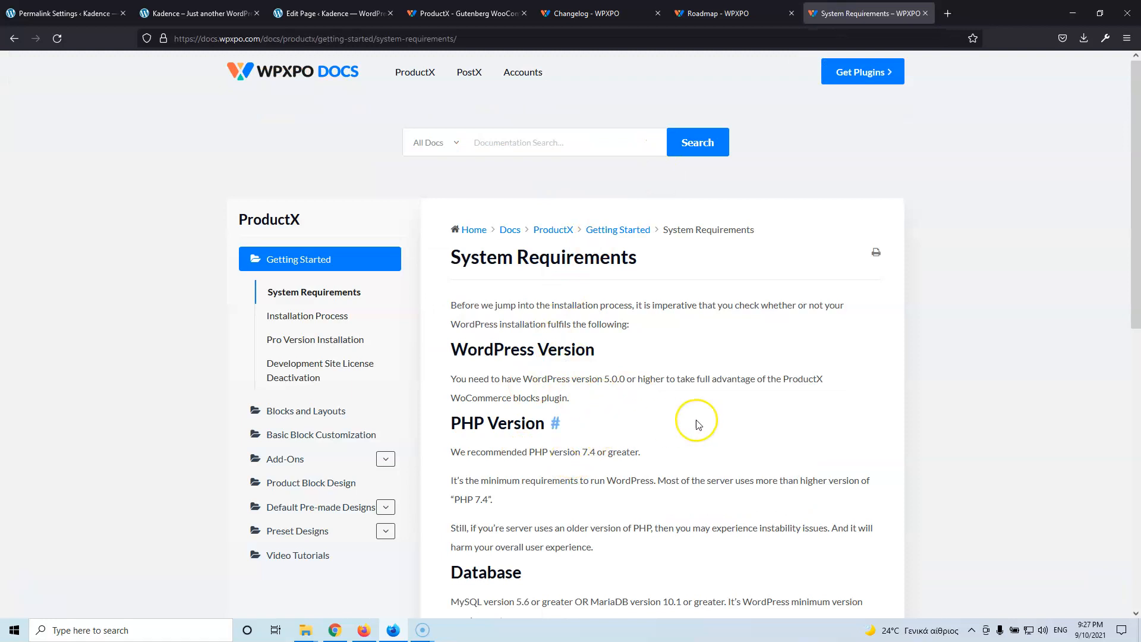
pyautogui.scroll(-2, 689, 404)
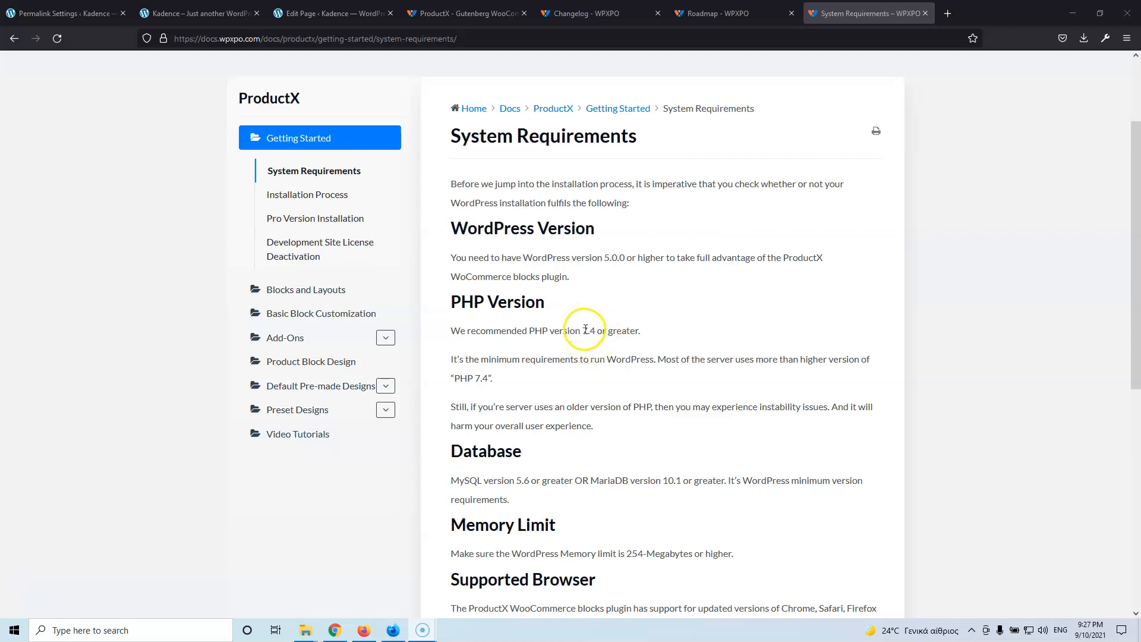
pyautogui.scroll(-2, 472, 333)
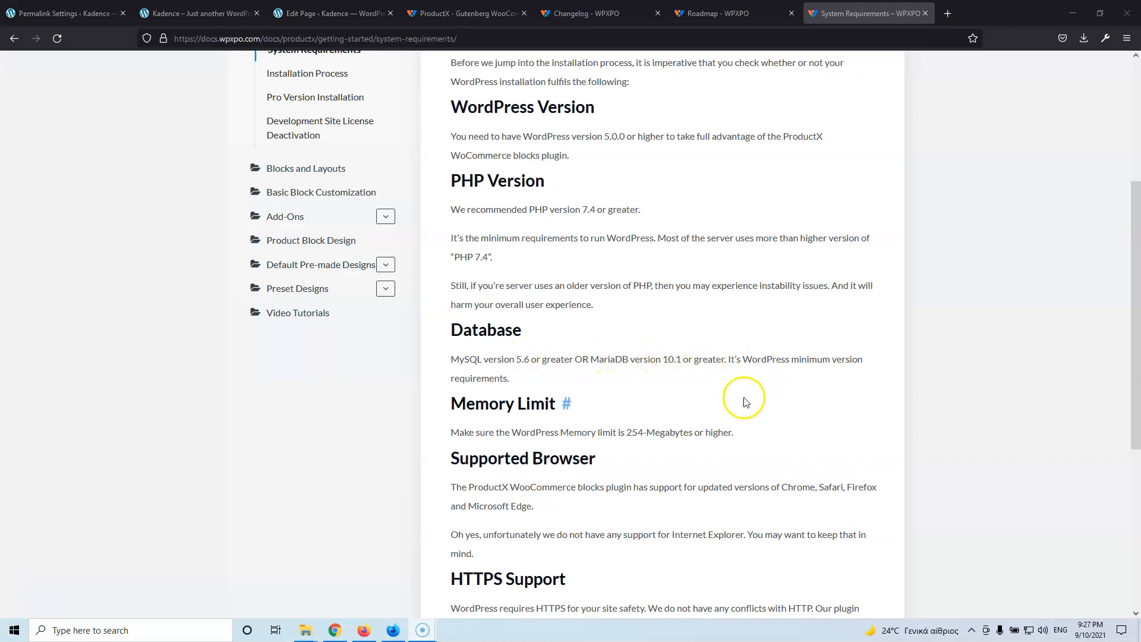
pyautogui.scroll(-1, 744, 395)
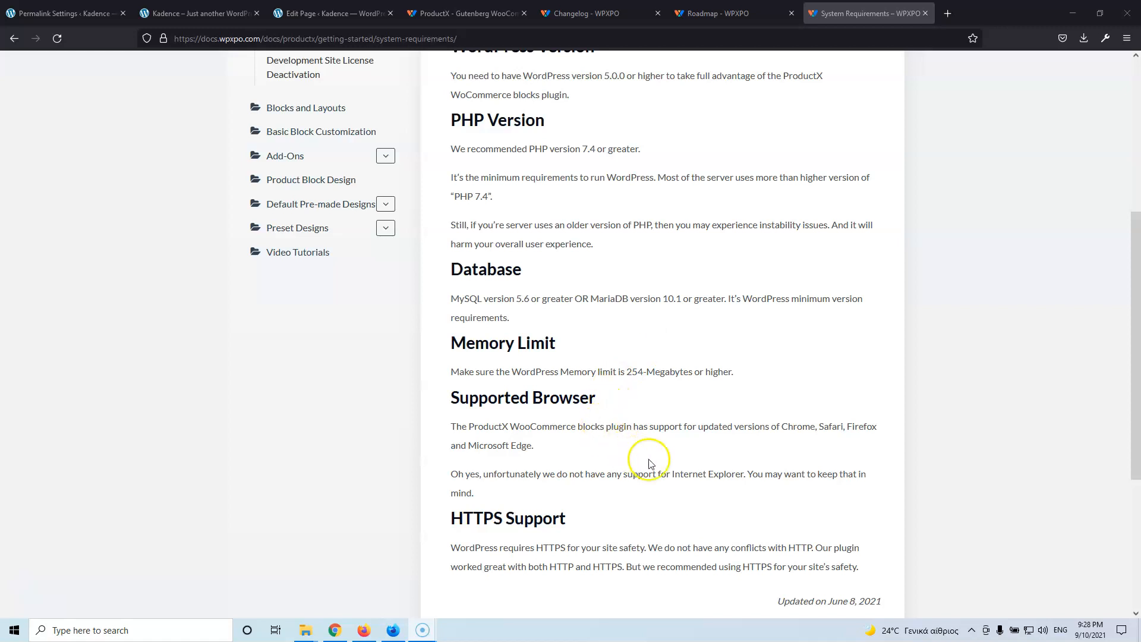
pyautogui.moveTo(677, 473); pyautogui.dragTo(746, 473)
pyautogui.moveTo(669, 473); pyautogui.dragTo(735, 474)
pyautogui.click(726, 469)
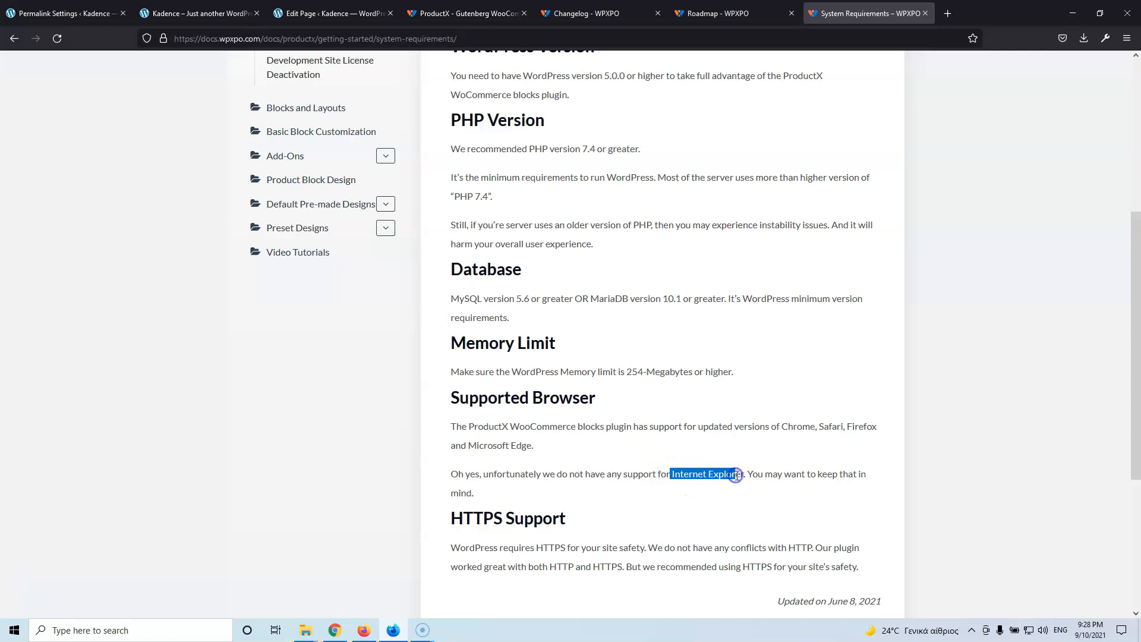
pyautogui.click(732, 473)
pyautogui.scroll(5, 664, 428)
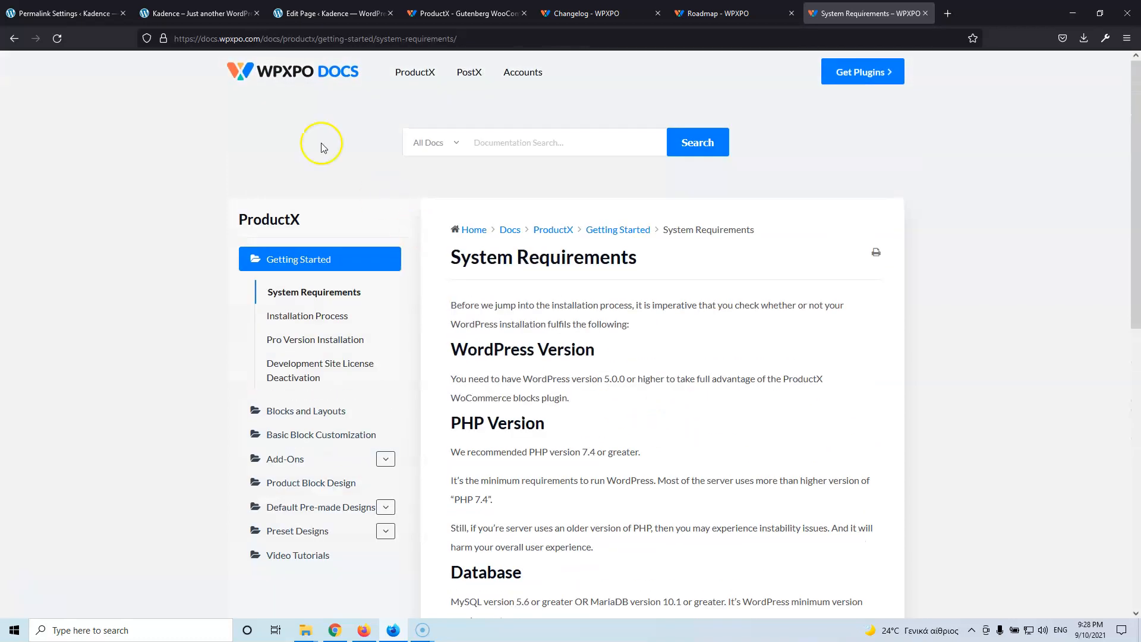
# View the Kadence plant store's live homepage and examine the products in its Featured Plants section
pyautogui.click(196, 13)
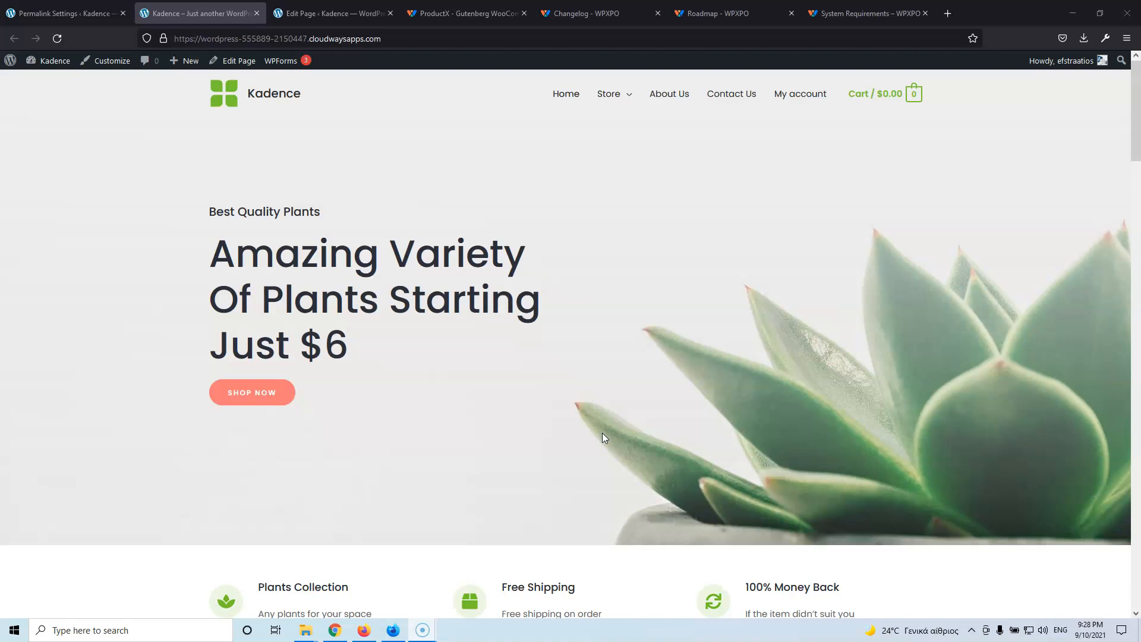
pyautogui.scroll(-2, 529, 453)
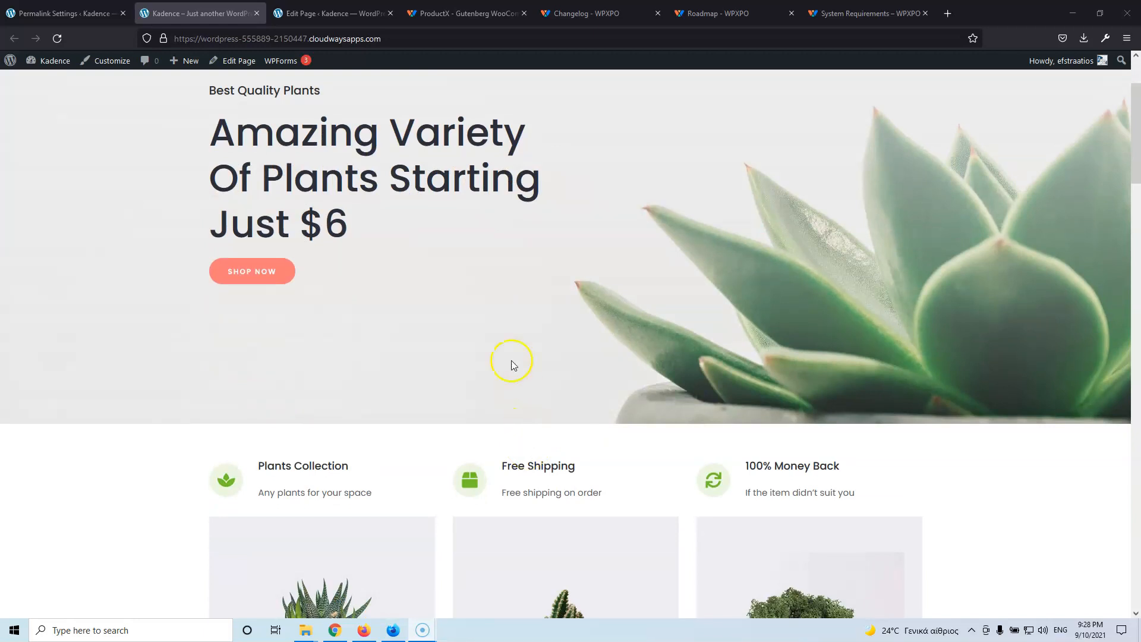
pyautogui.scroll(-15, 514, 364)
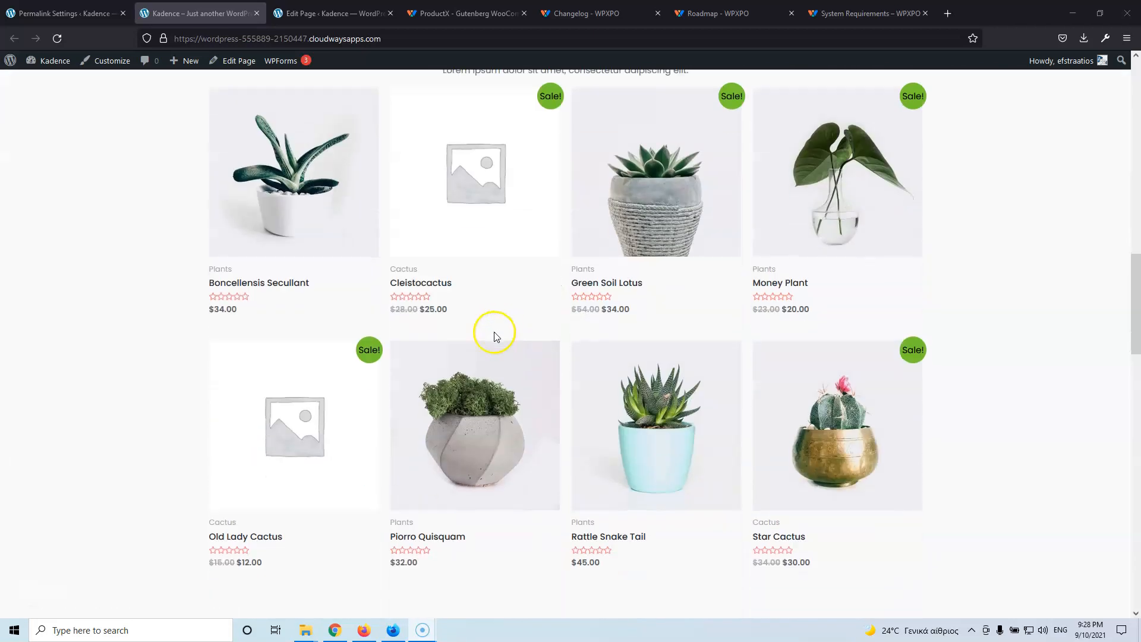
pyautogui.scroll(2, 327, 273)
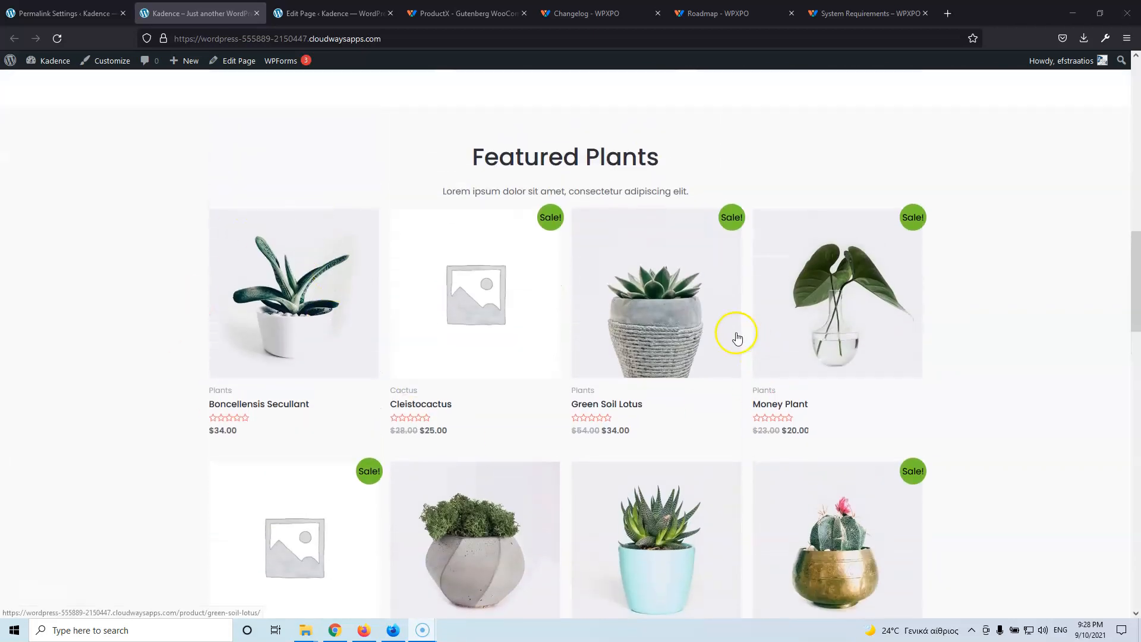
pyautogui.scroll(-1, 736, 338)
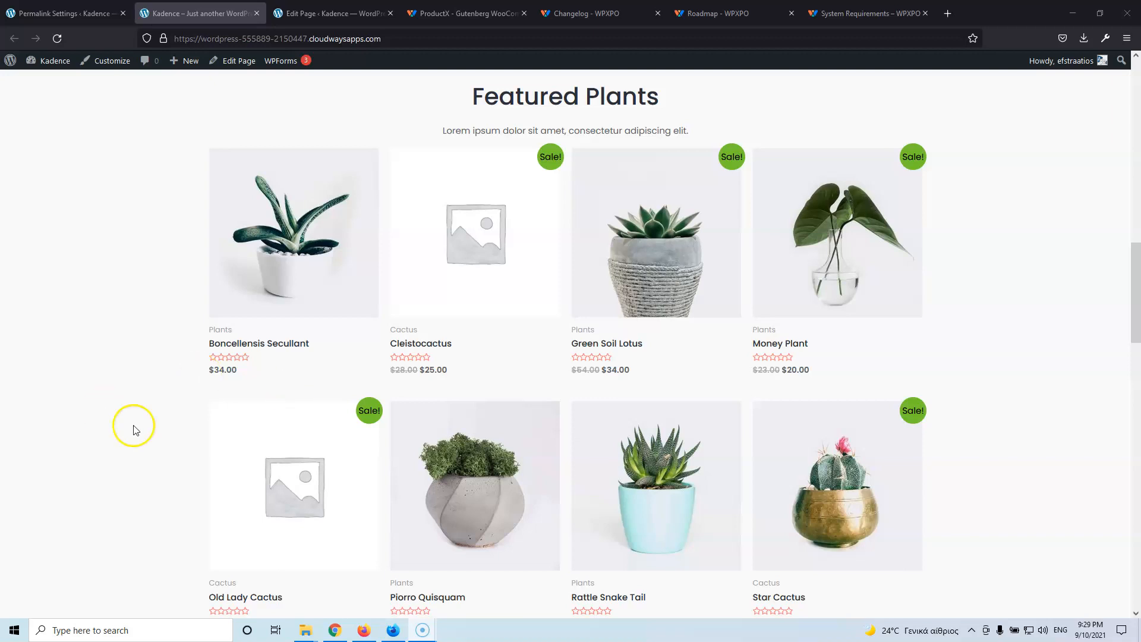
pyautogui.scroll(-3, 153, 376)
pyautogui.scroll(2, 127, 408)
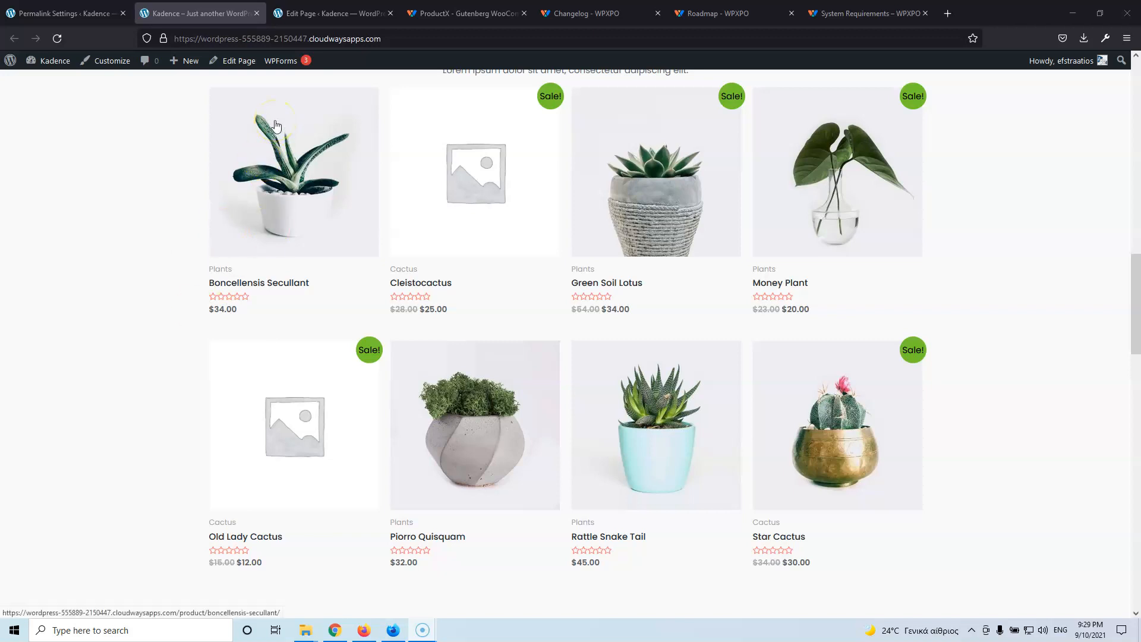
# Switch to the homepage in the WordPress editor and select the products shortcode block in the Featured Plants section
pyautogui.click(339, 13)
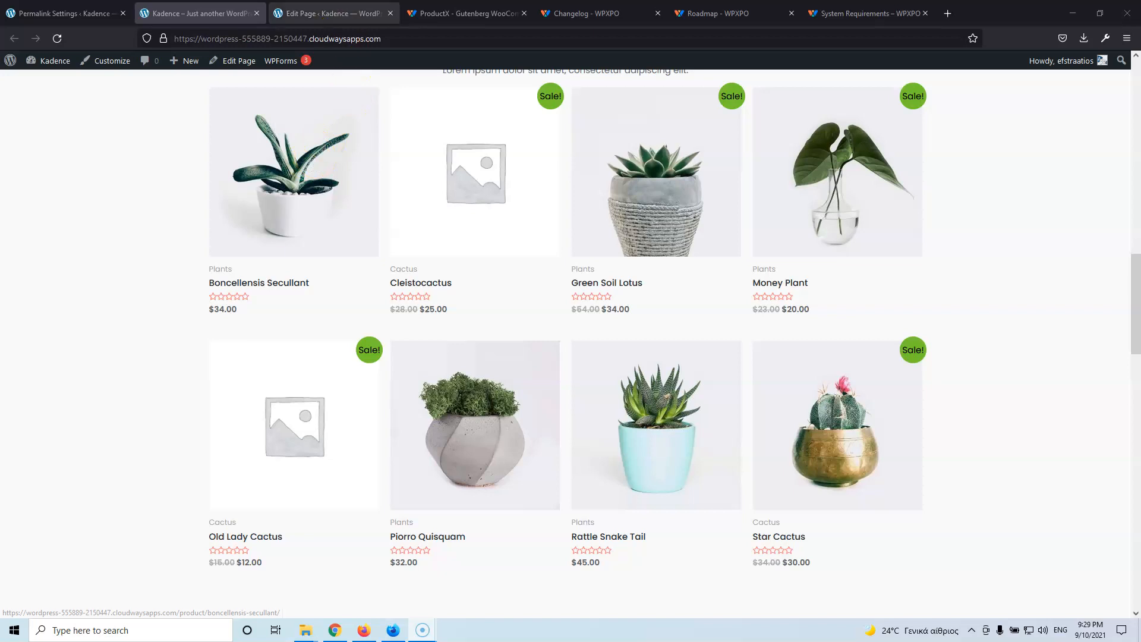
pyautogui.scroll(-4, 237, 301)
pyautogui.scroll(-15, 240, 301)
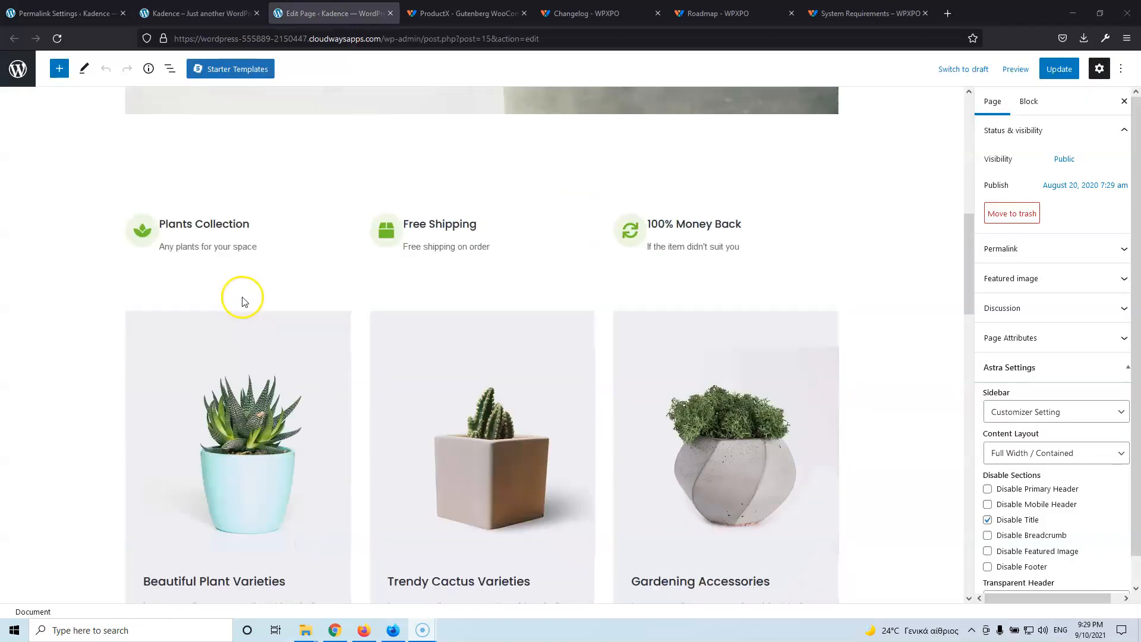
pyautogui.scroll(-8, 333, 307)
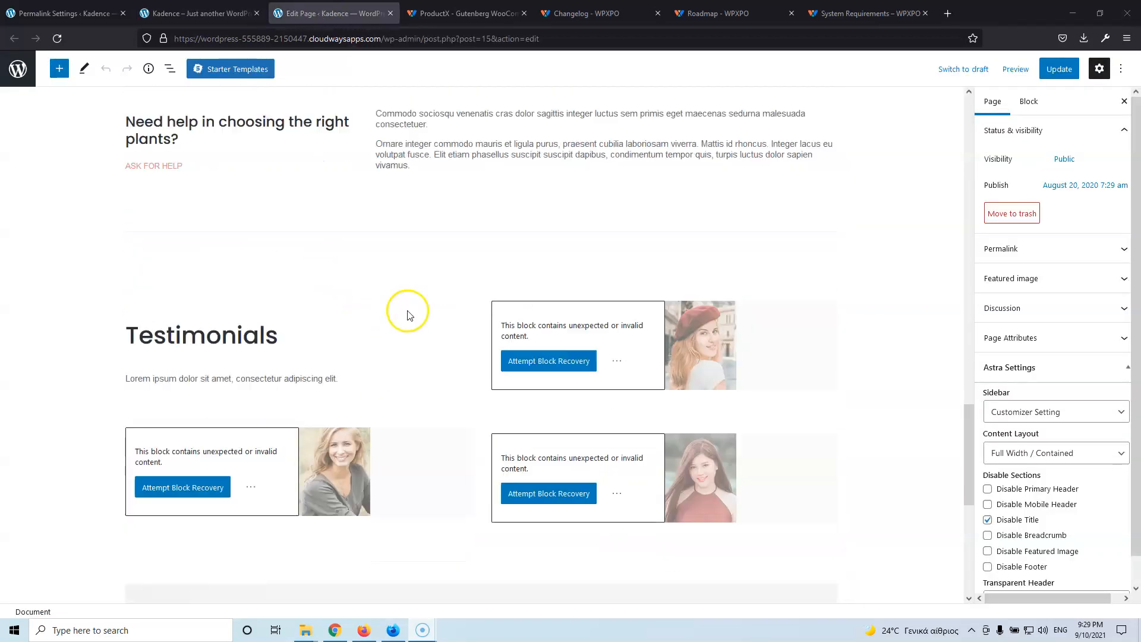
pyautogui.scroll(10, 440, 314)
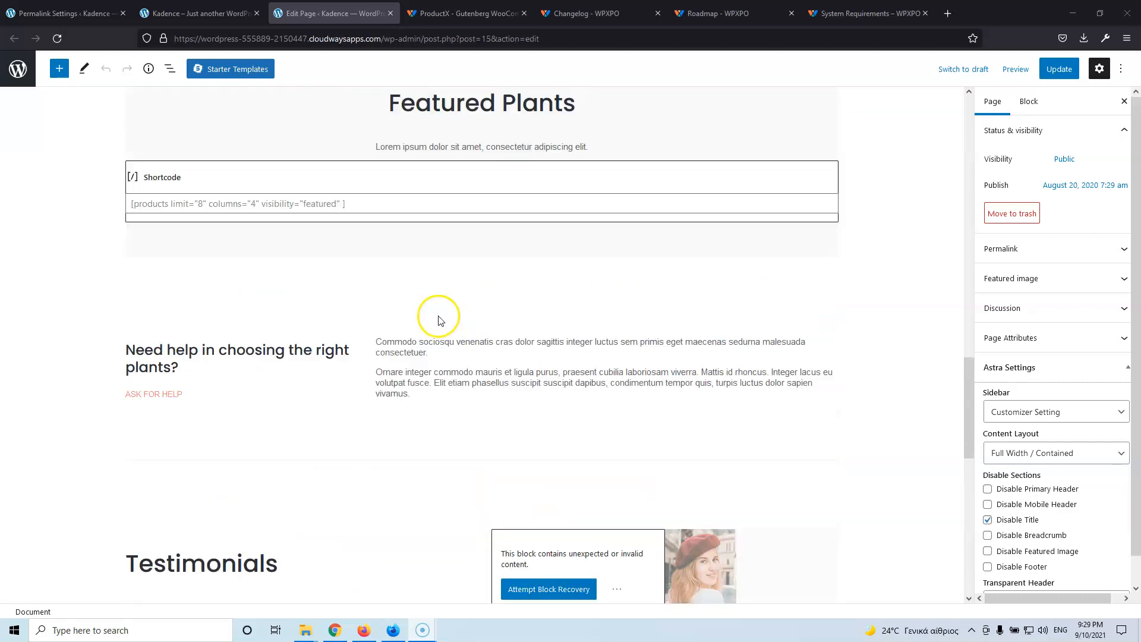
pyautogui.click(254, 425)
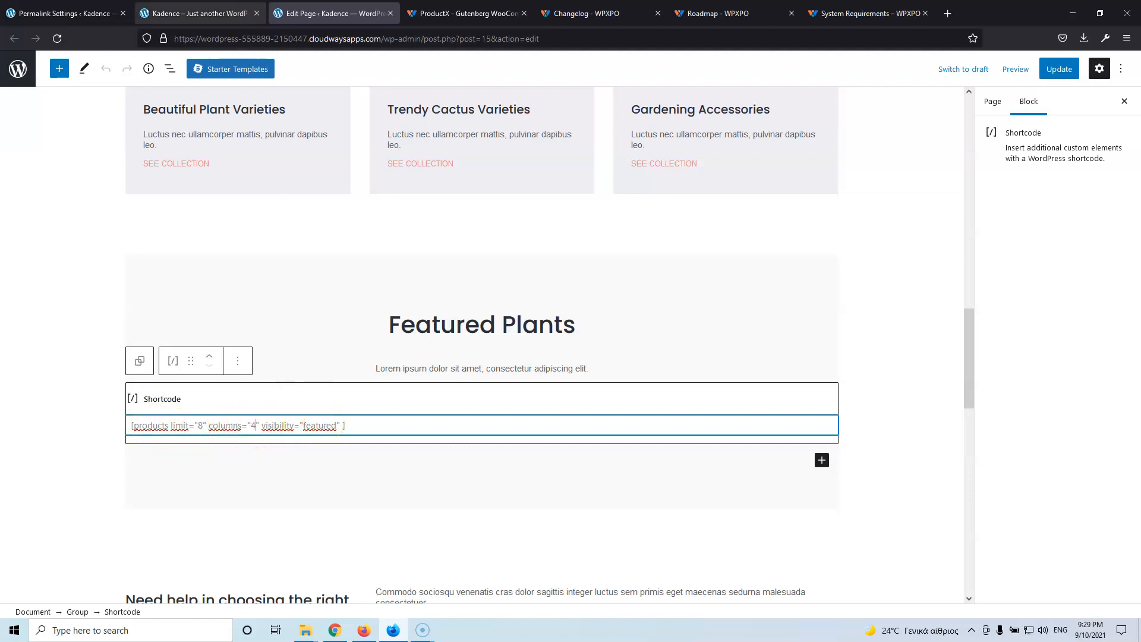
# Return to the live homepage and examine the product grid produced by the Featured Plants shortcode
pyautogui.click(223, 10)
pyautogui.scroll(4, 264, 329)
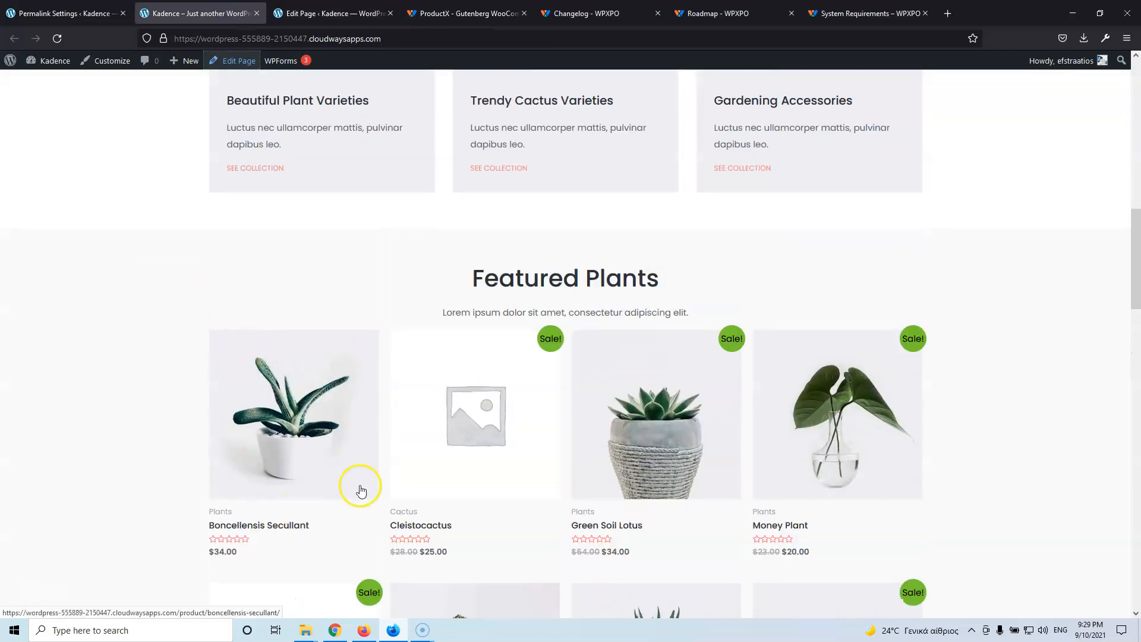
pyautogui.scroll(-2, 360, 440)
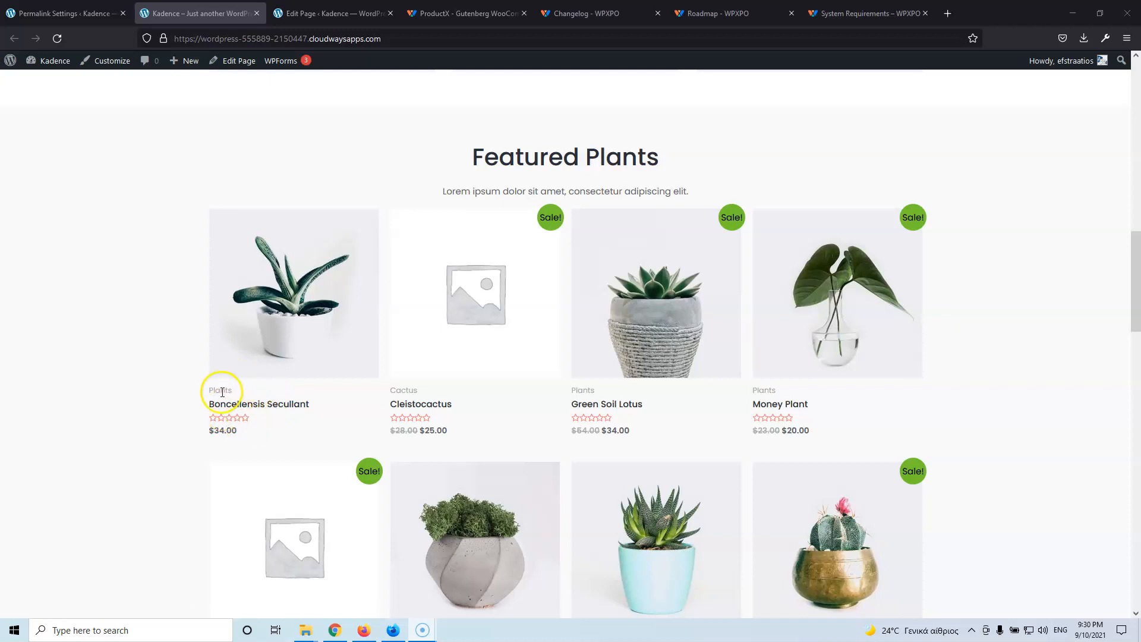
# In the homepage editor, browse the WooCommerce blocks and insert an All Products block below the Featured Plants shortcode
pyautogui.click(333, 13)
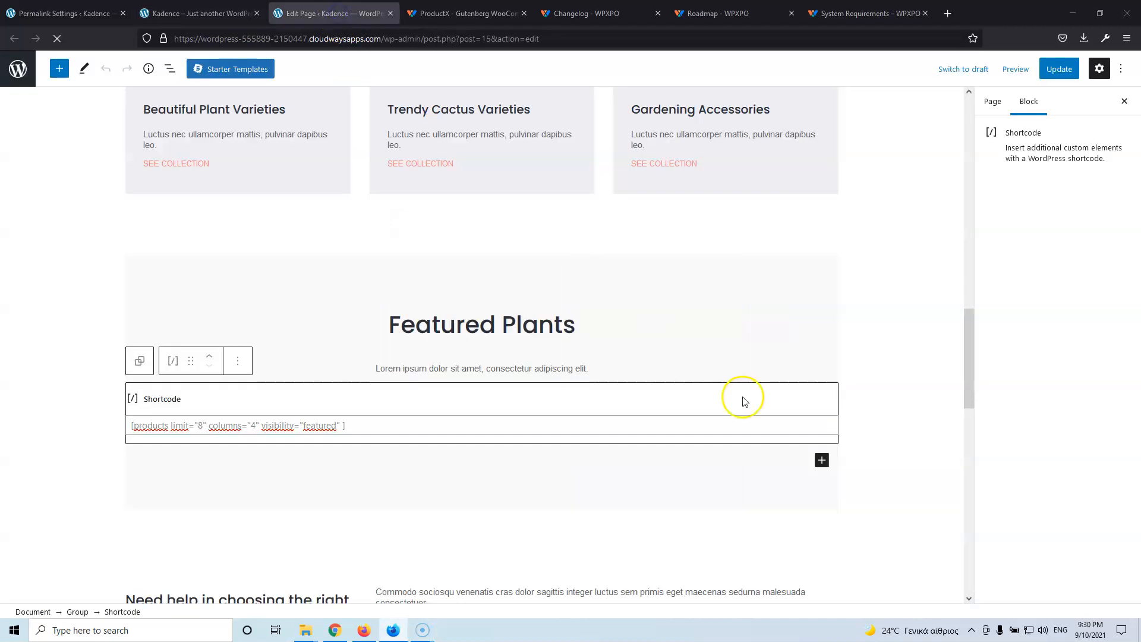
pyautogui.click(822, 461)
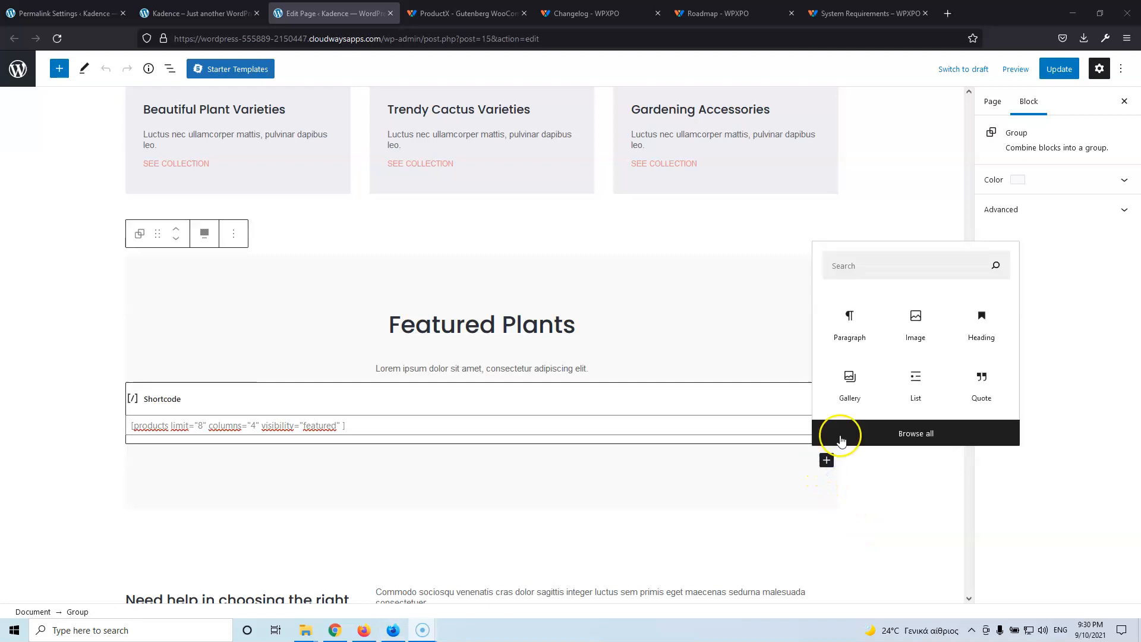
pyautogui.click(897, 437)
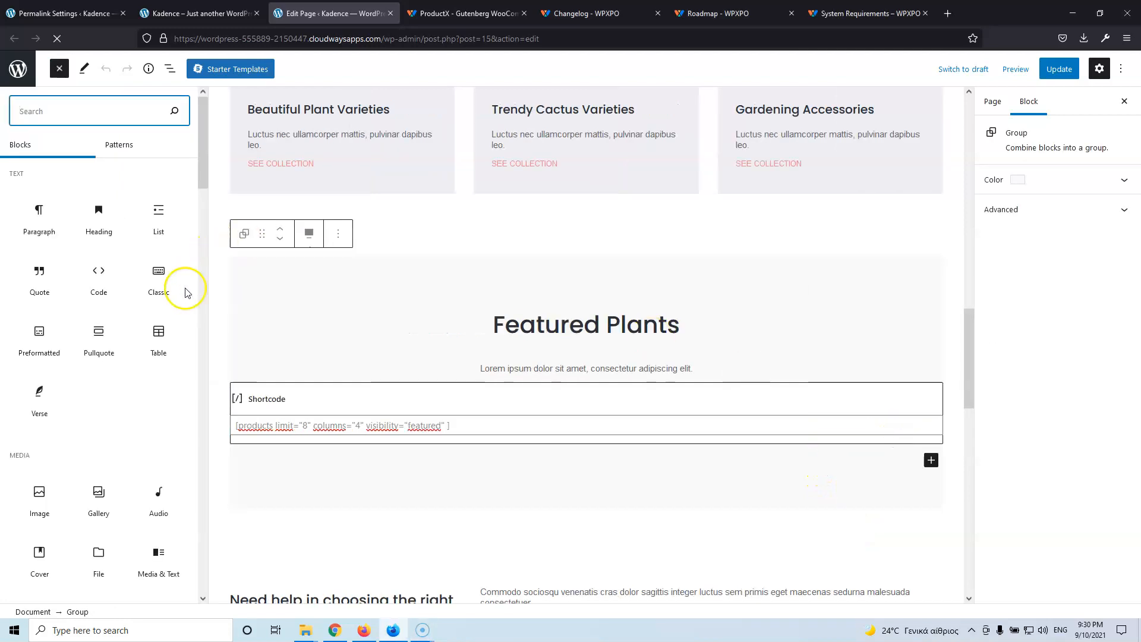
pyautogui.scroll(-10, 155, 327)
pyautogui.scroll(-15, 156, 334)
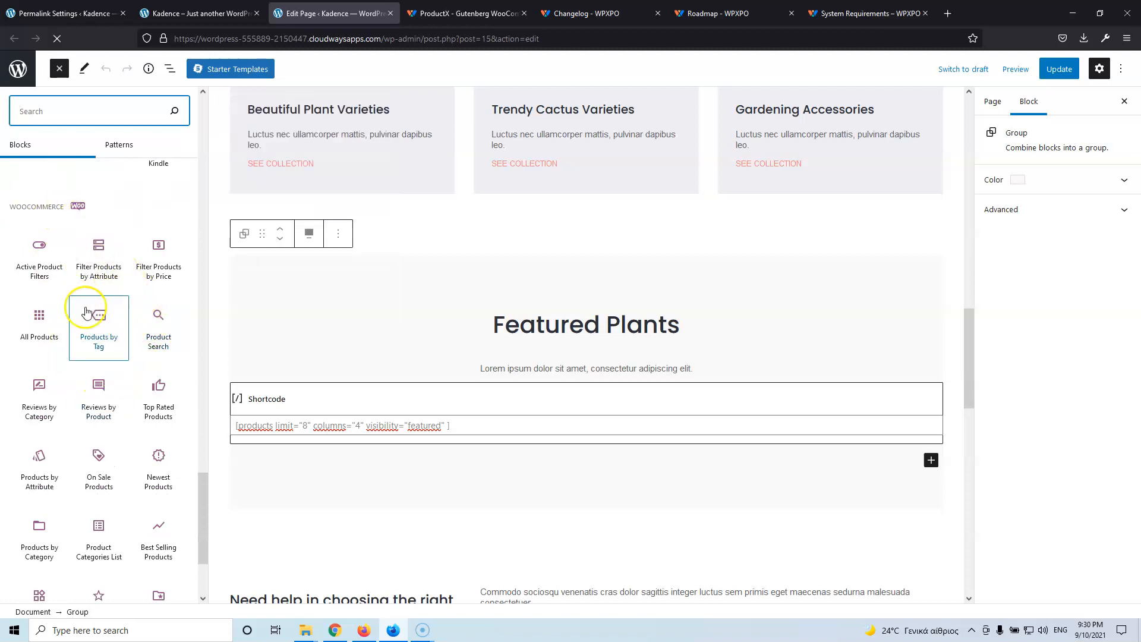
pyautogui.scroll(-2, 100, 357)
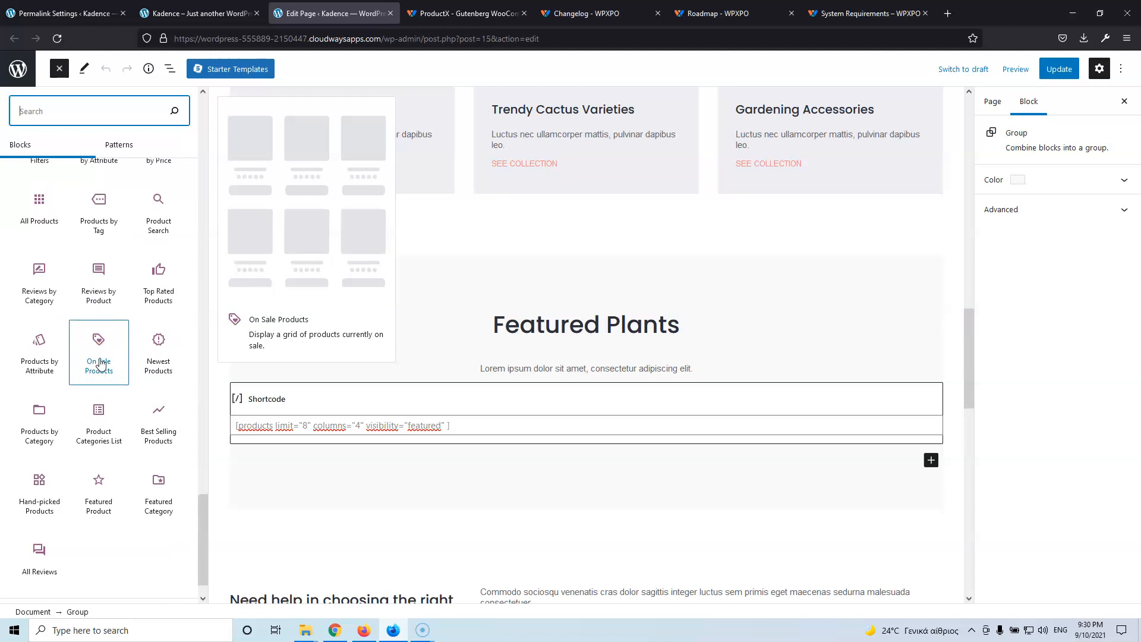
pyautogui.scroll(3, 99, 364)
pyautogui.click(47, 382)
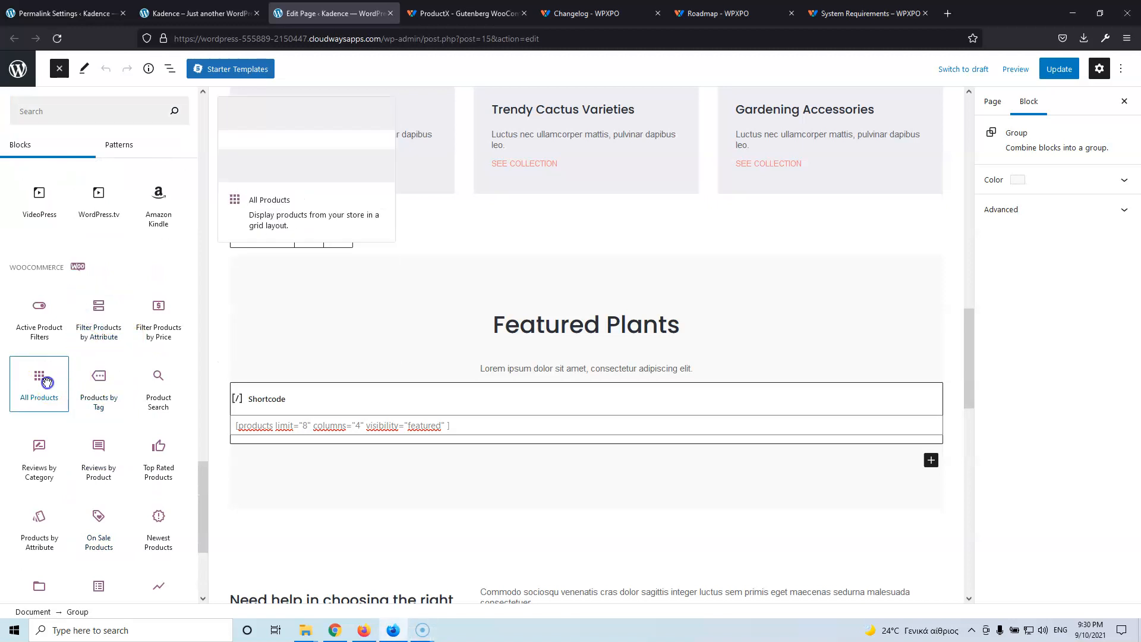
# Set the All Products block to 4 columns and 2 rows, and check its product ordering options
pyautogui.scroll(-3, 119, 404)
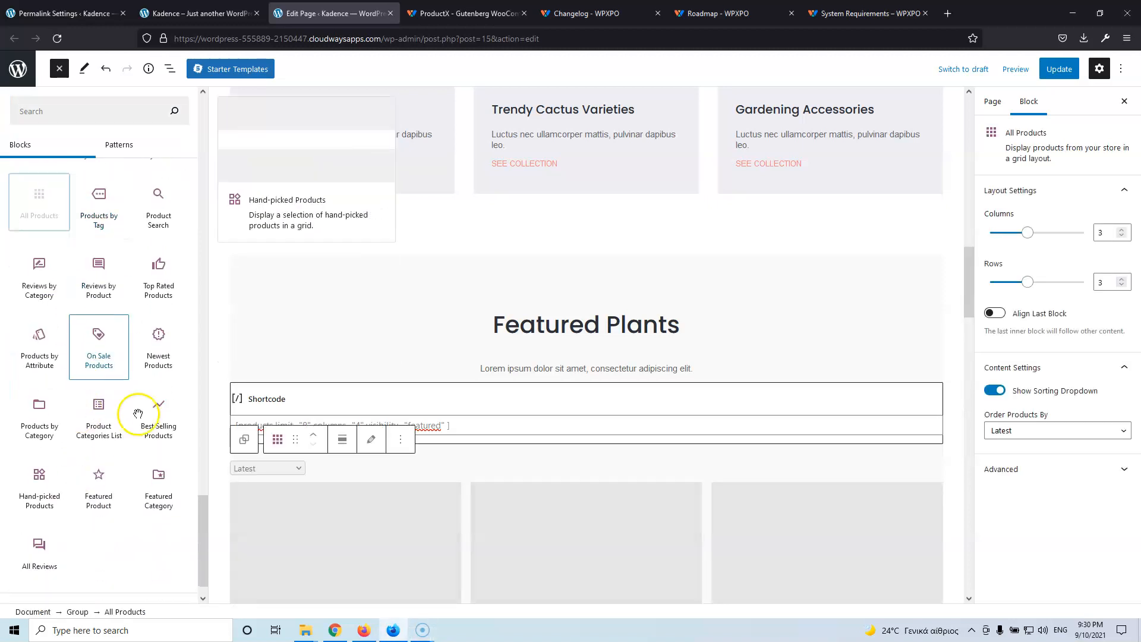
pyautogui.scroll(2, 118, 392)
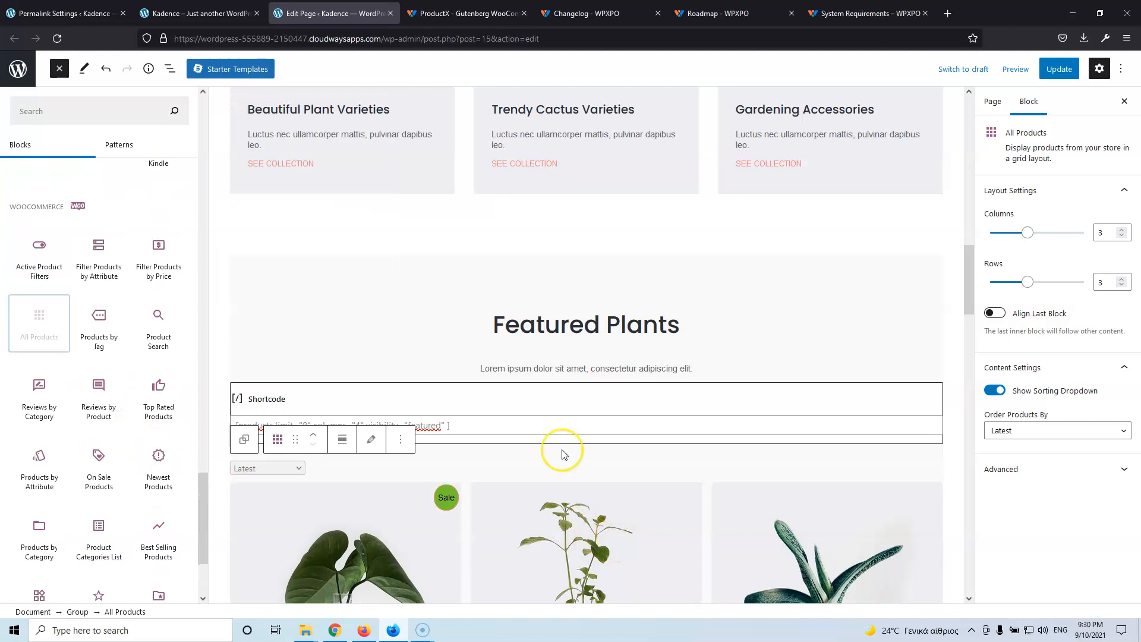
pyautogui.scroll(-3, 563, 453)
pyautogui.click(605, 456)
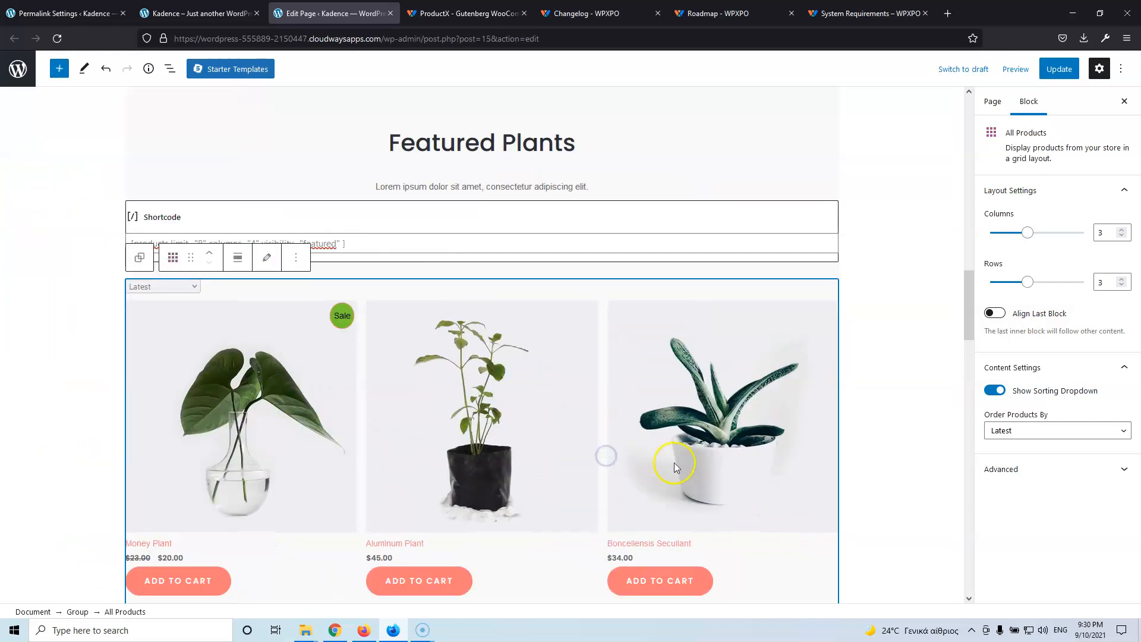
pyautogui.click(1098, 231)
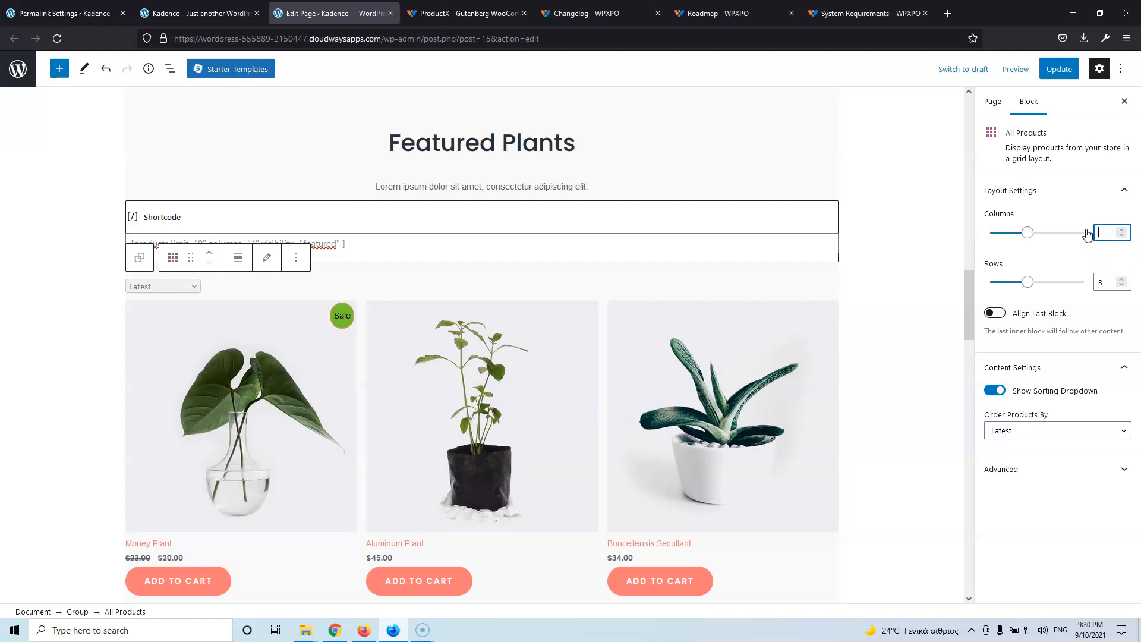
pyautogui.write('4')
pyautogui.click(1100, 282)
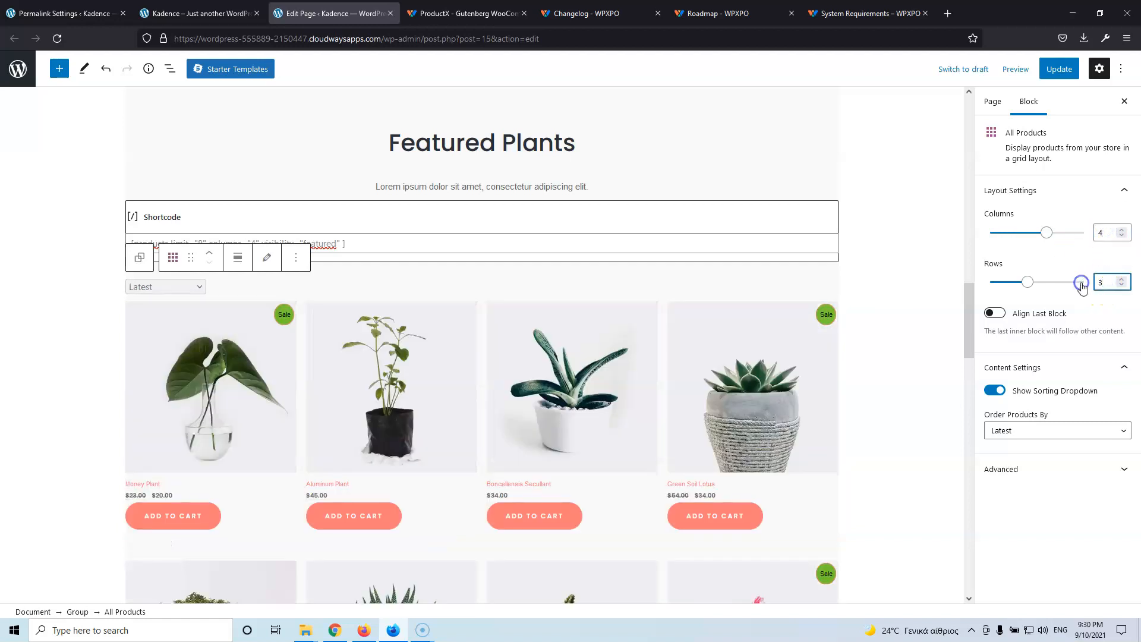
pyautogui.write('2')
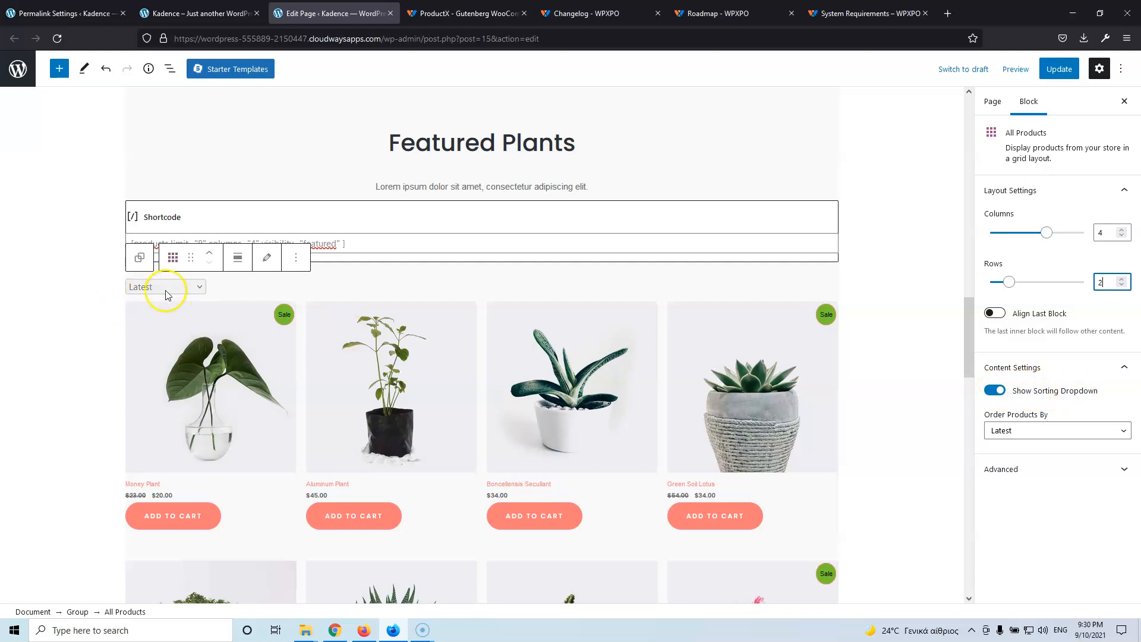
pyautogui.click(1044, 429)
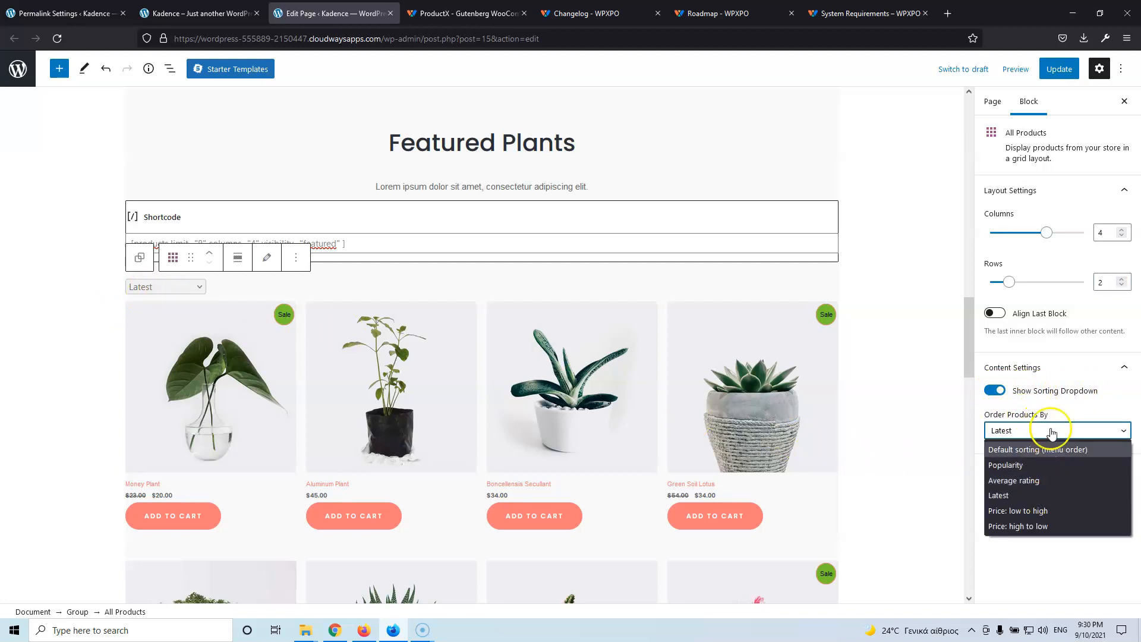
pyautogui.click(1061, 408)
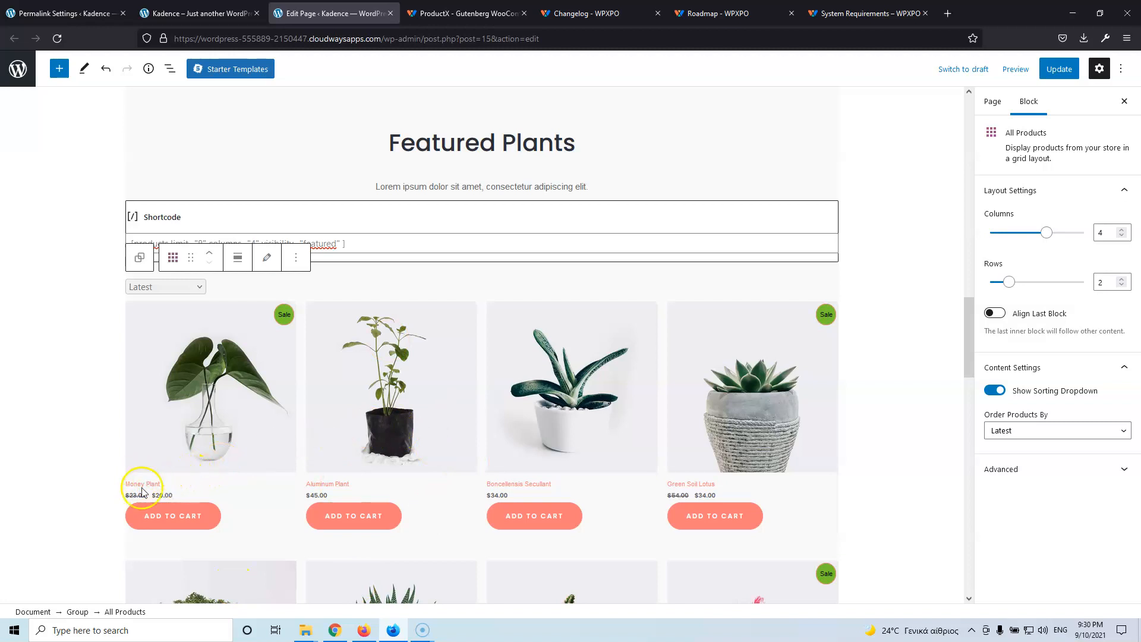
# Remove the All Products block from the Featured Plants group and update the page
pyautogui.click(295, 257)
pyautogui.click(337, 476)
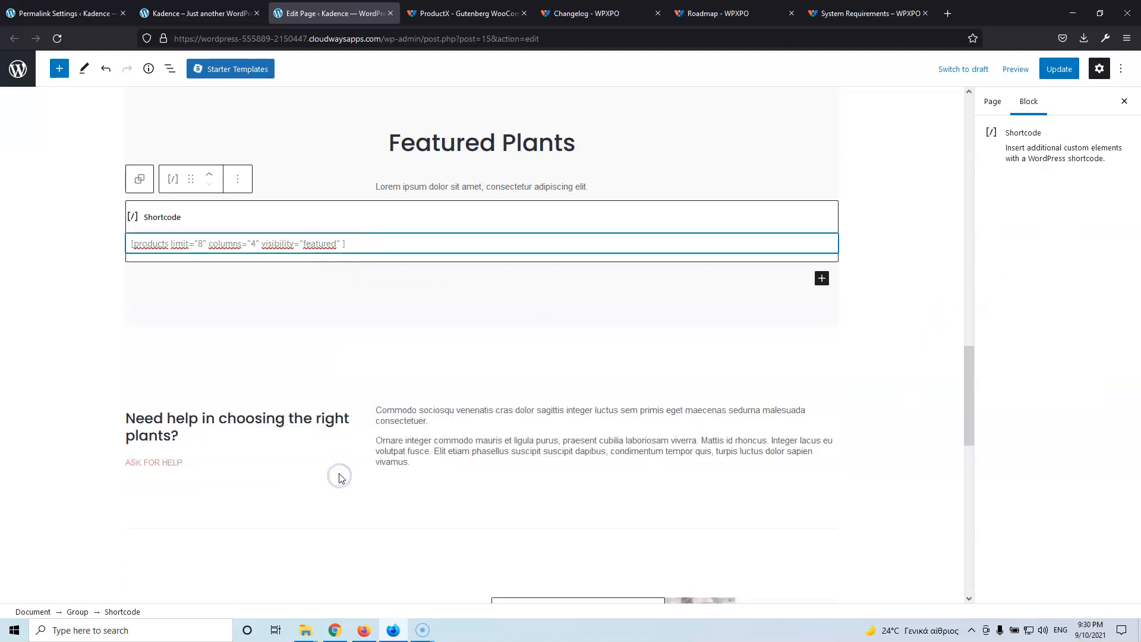
pyautogui.click(1061, 72)
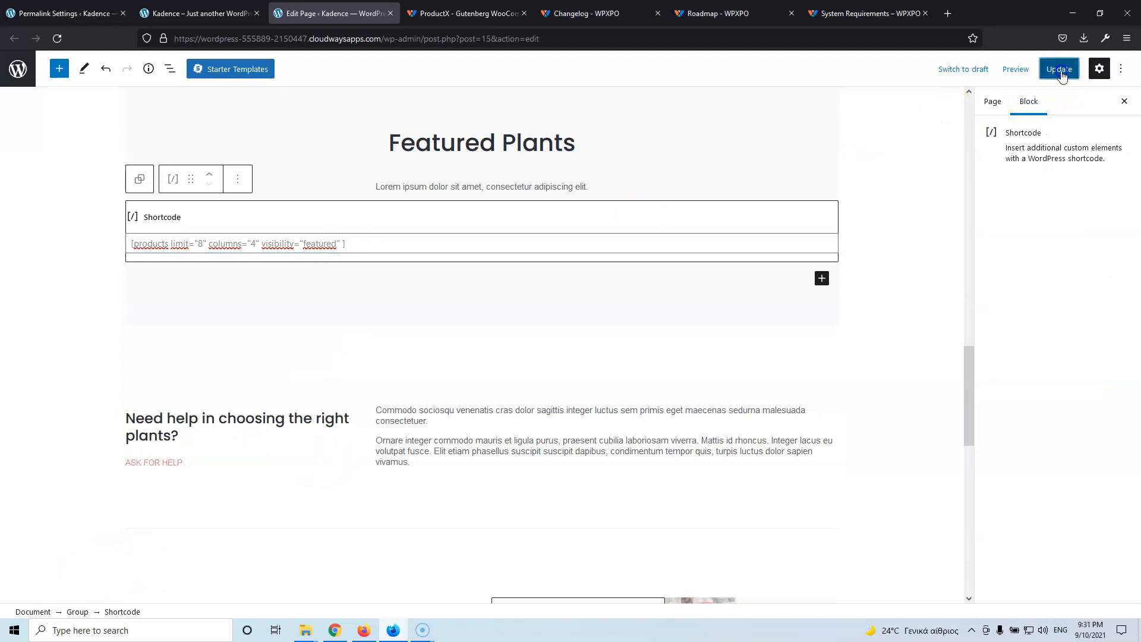
# In the WordPress dashboard's plugins list, activate Kadence Blocks and its PRO Extension
pyautogui.click(95, 11)
pyautogui.moveTo(71, 331)
pyautogui.click(115, 334)
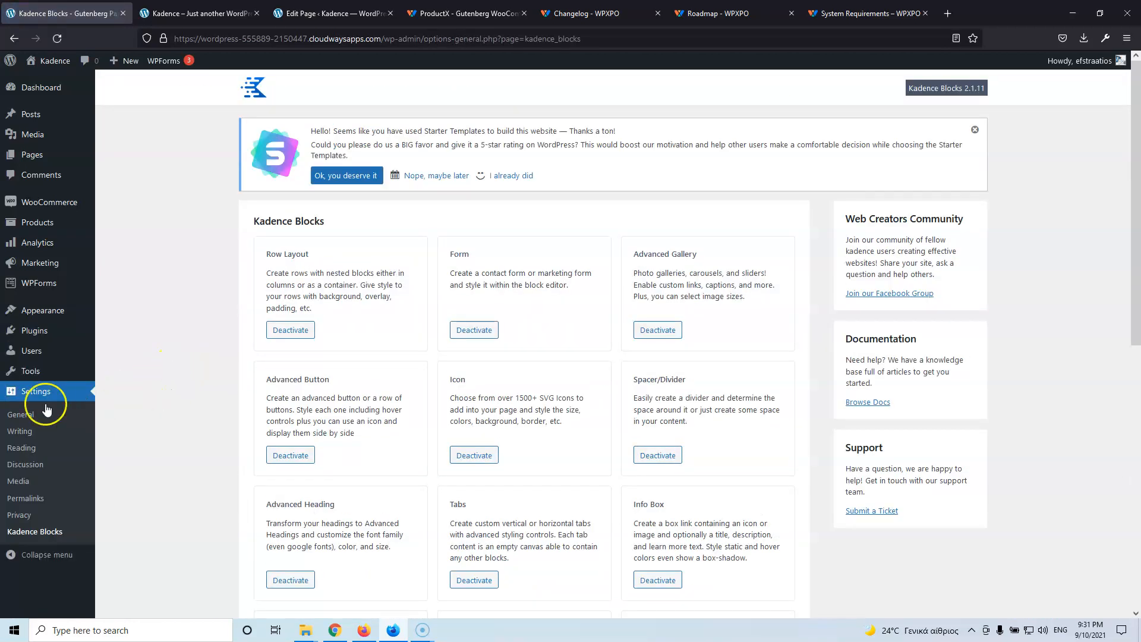
pyautogui.moveTo(51, 224)
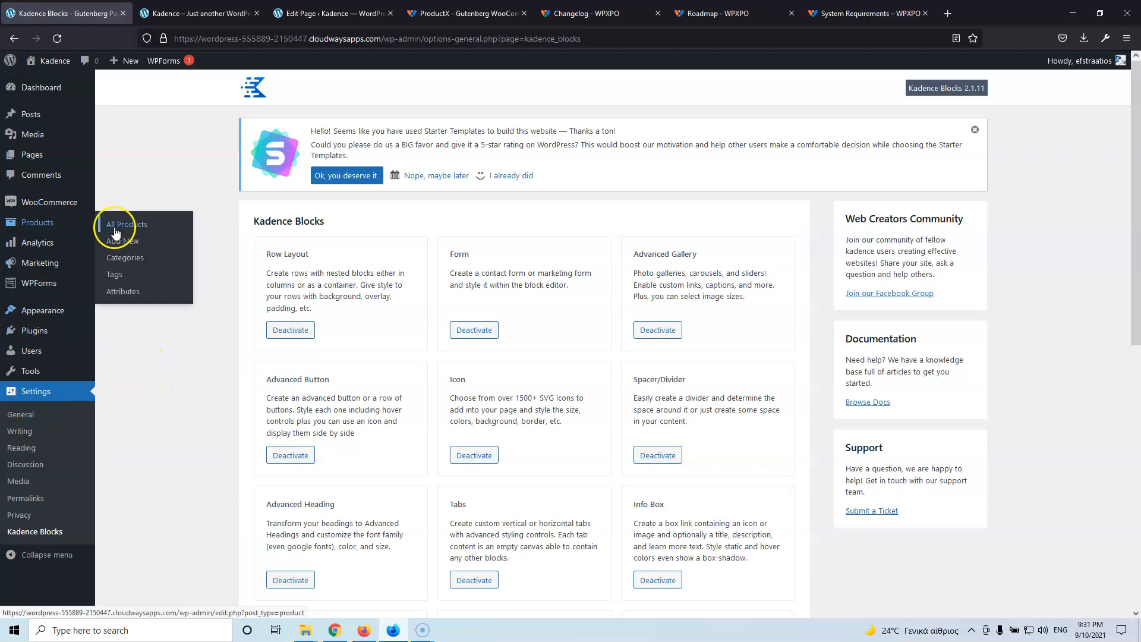
pyautogui.moveTo(43, 335)
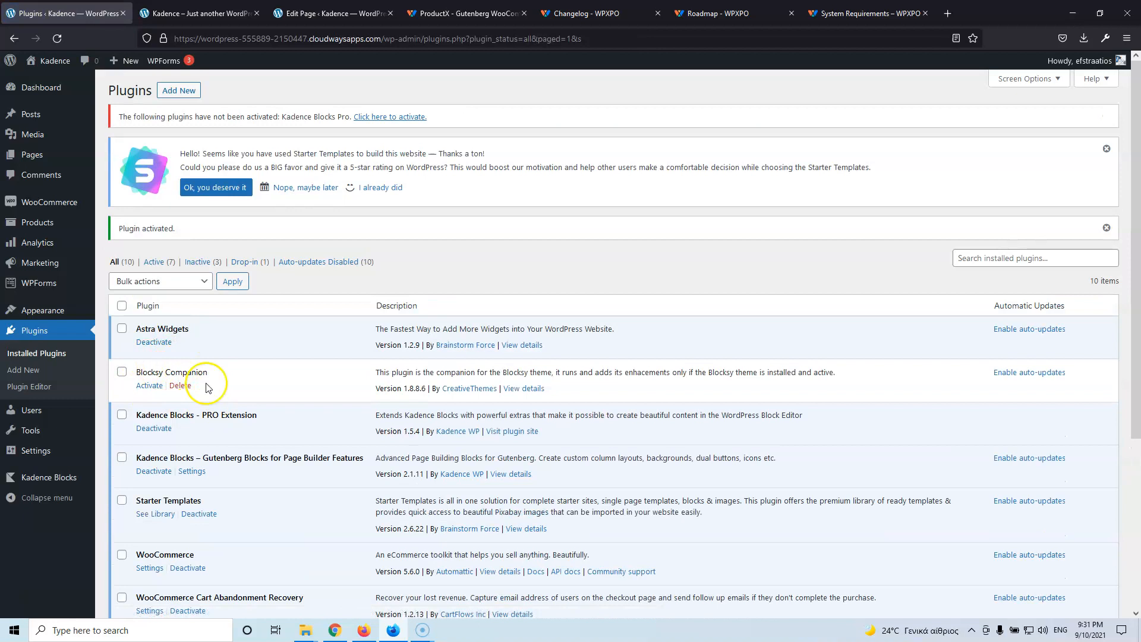
# Reload the homepage editor and insert a Kadence Product Carousel block below the Featured Plants shortcode
pyautogui.click(291, 13)
pyautogui.click(57, 40)
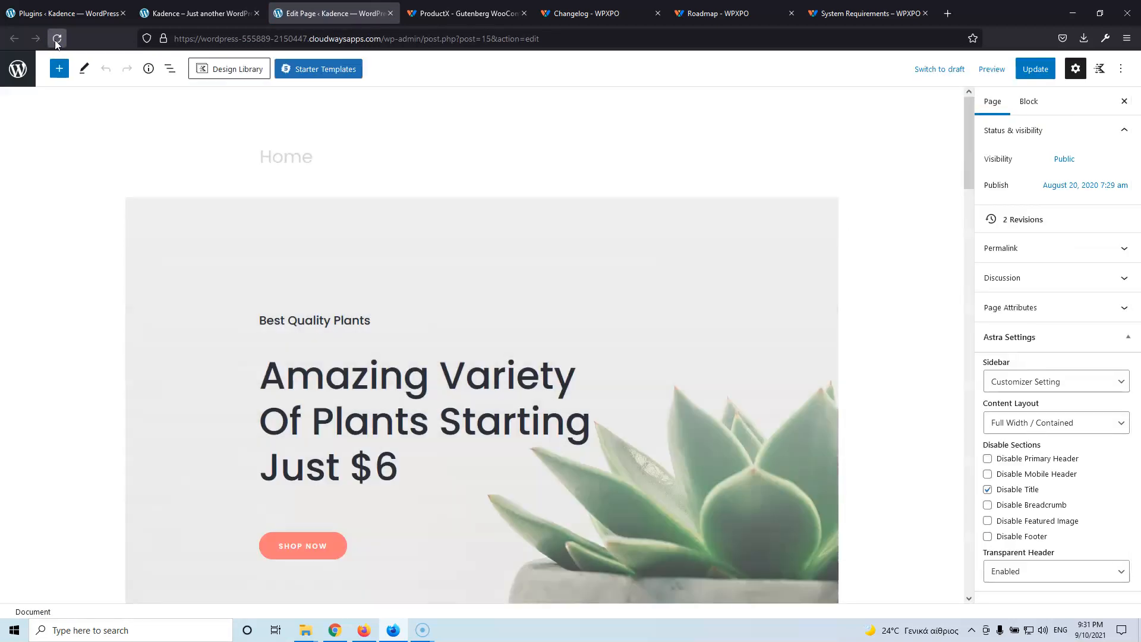
pyautogui.scroll(-15, 182, 116)
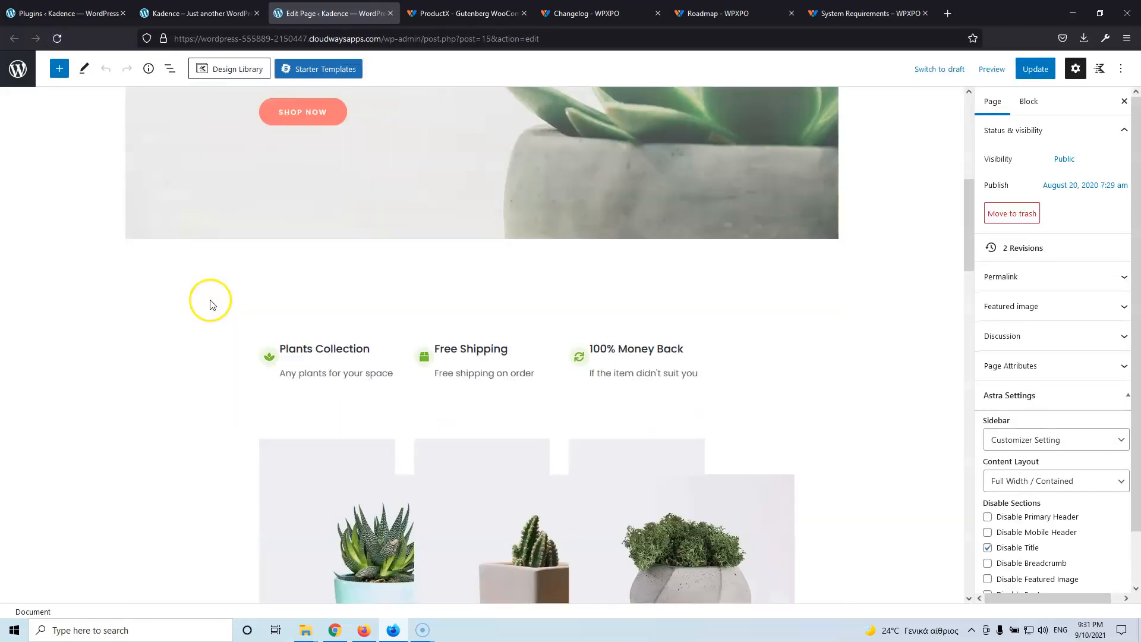
pyautogui.scroll(-2, 214, 298)
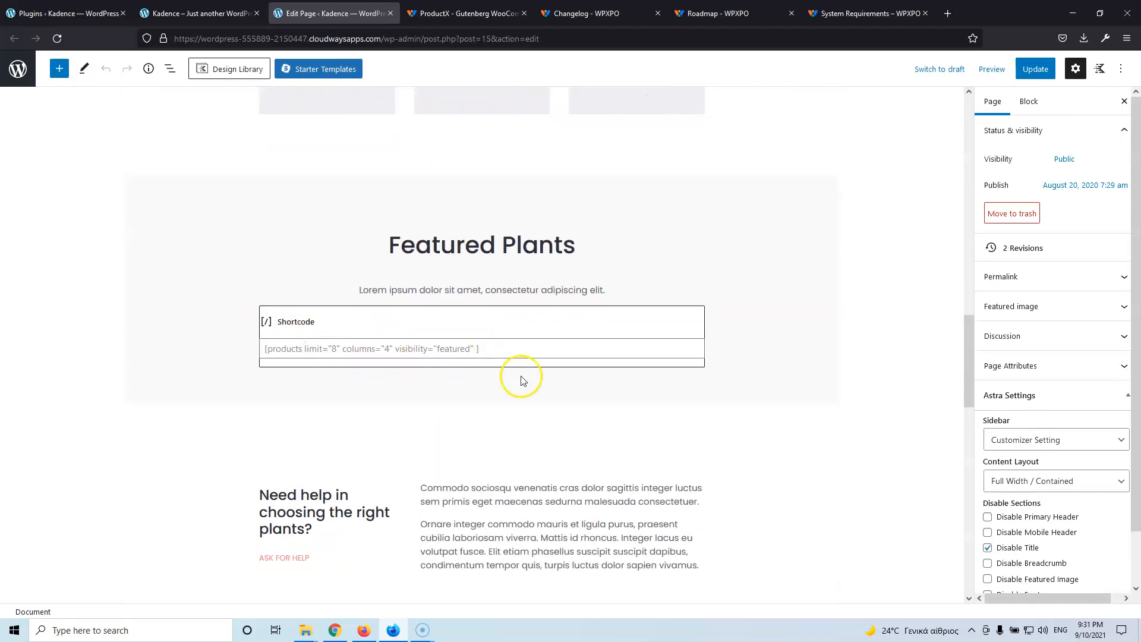
pyautogui.click(660, 376)
pyautogui.click(825, 383)
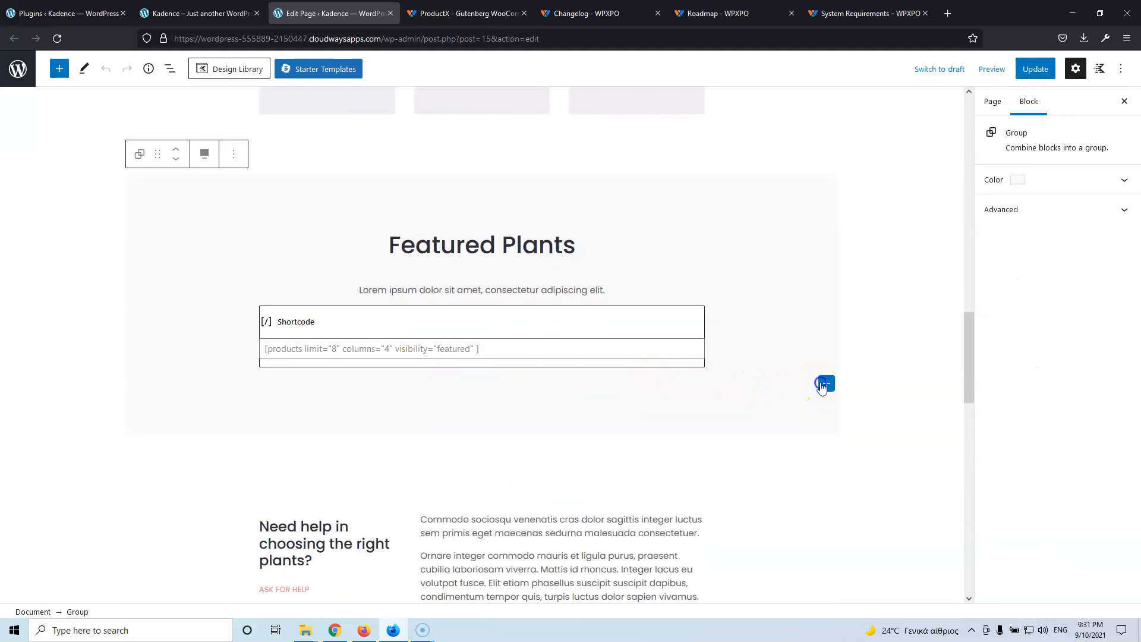
pyautogui.click(916, 588)
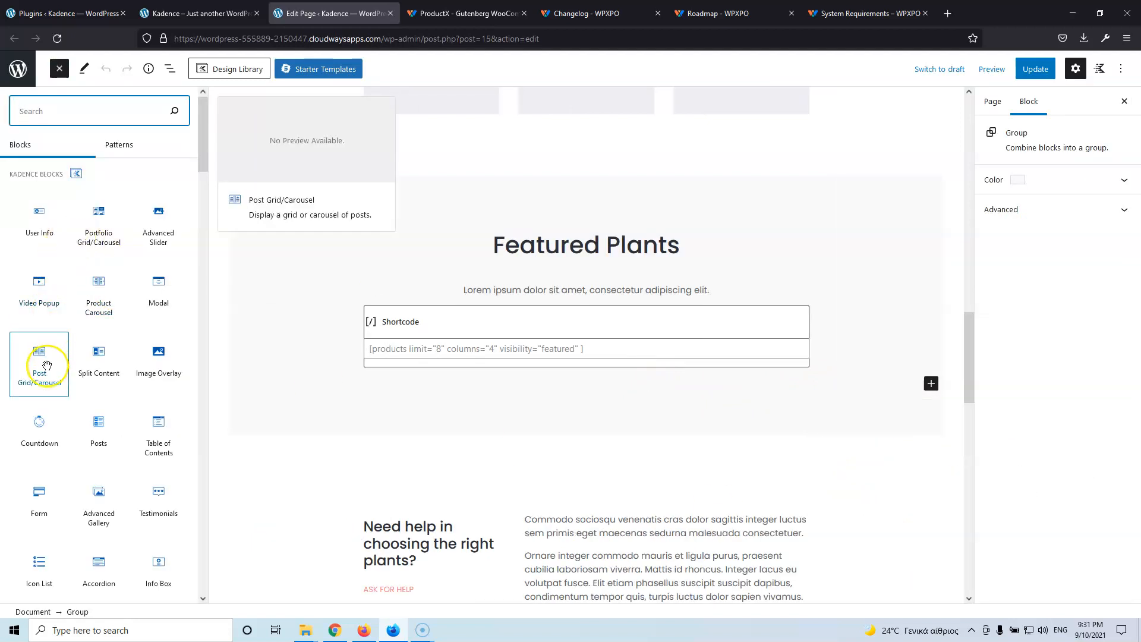
pyautogui.click(106, 290)
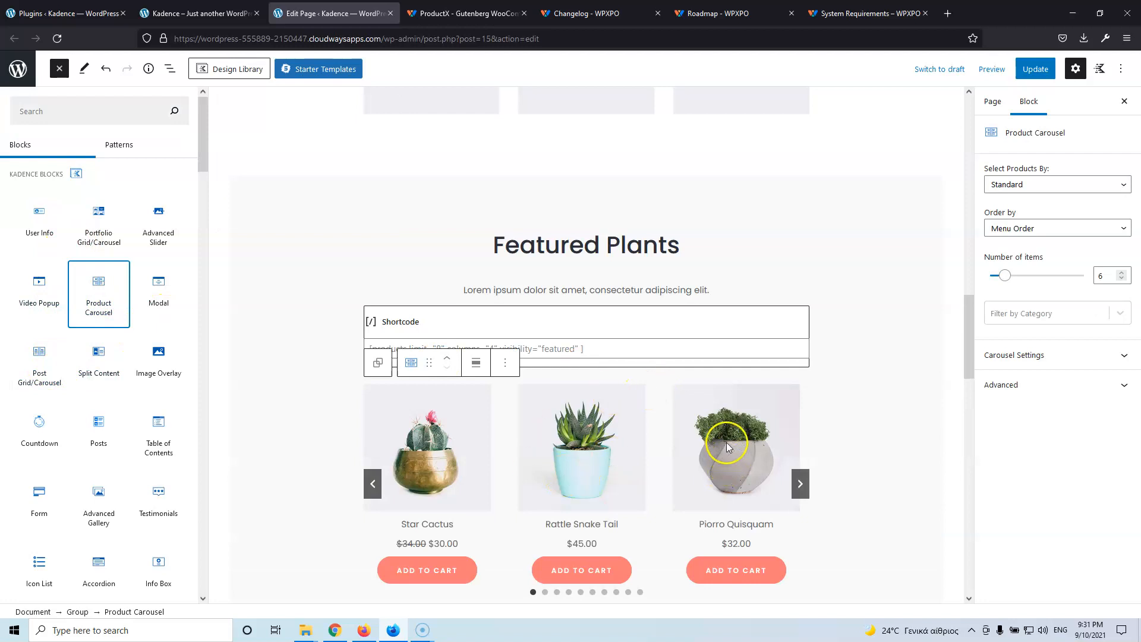
# Check the Product Carousel's product selection, ordering and category filter options, and set the number of items to 16
pyautogui.click(1041, 189)
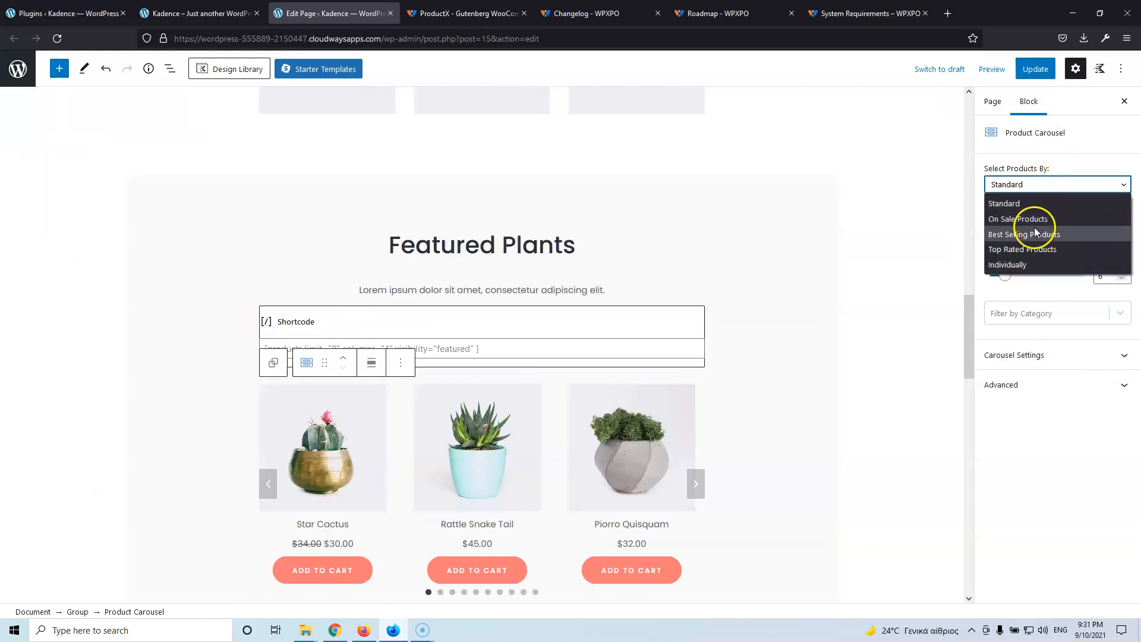
pyautogui.click(1066, 161)
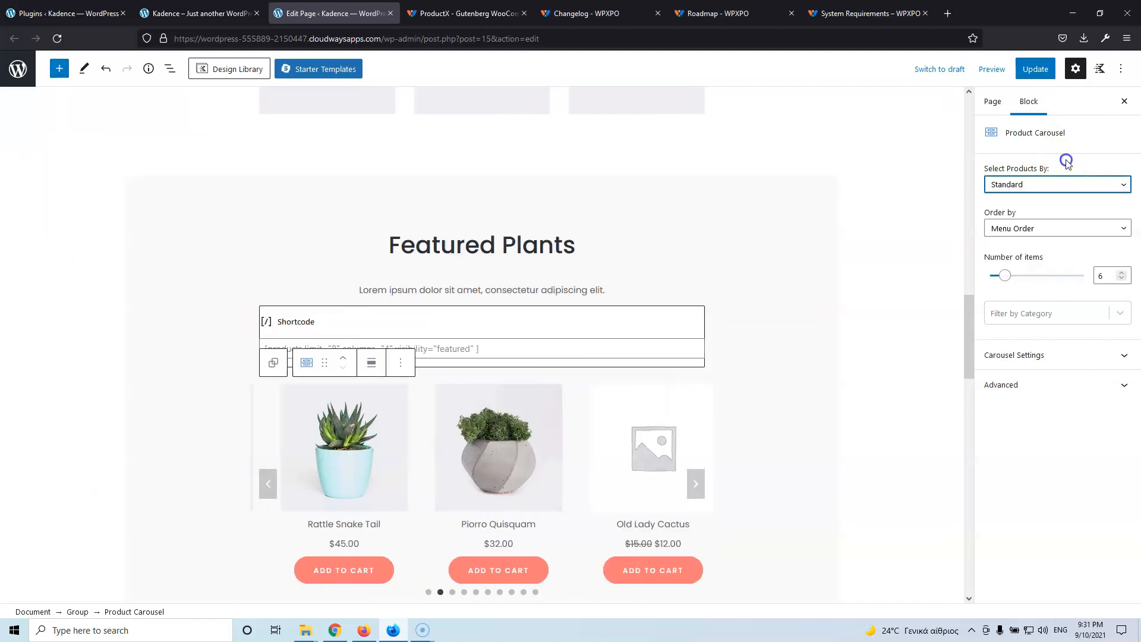
pyautogui.click(1042, 228)
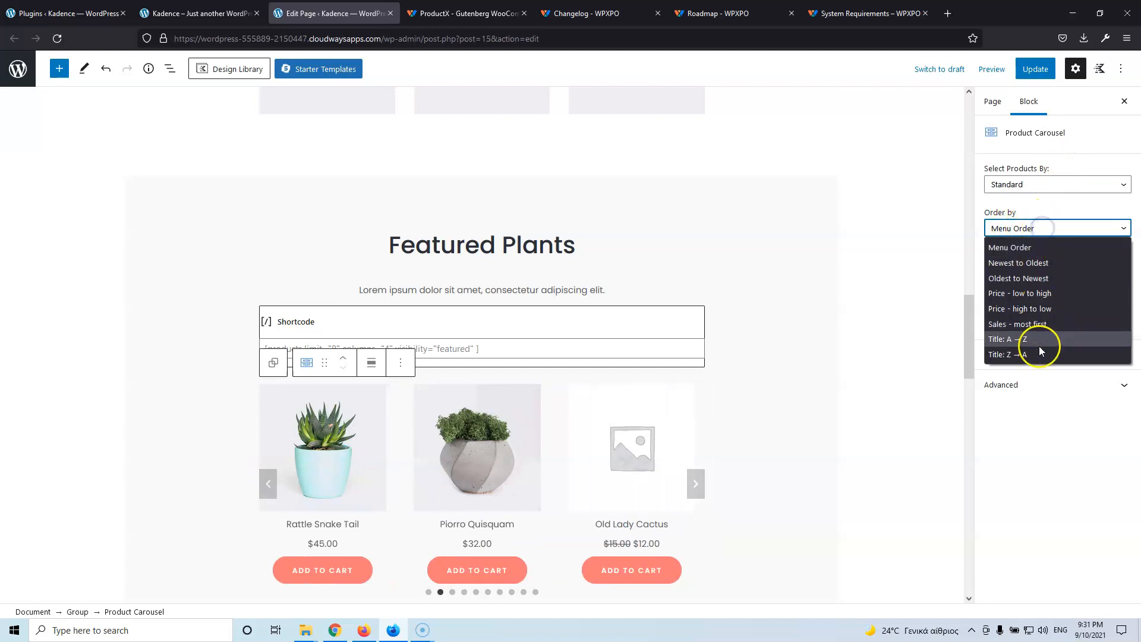
pyautogui.click(1047, 201)
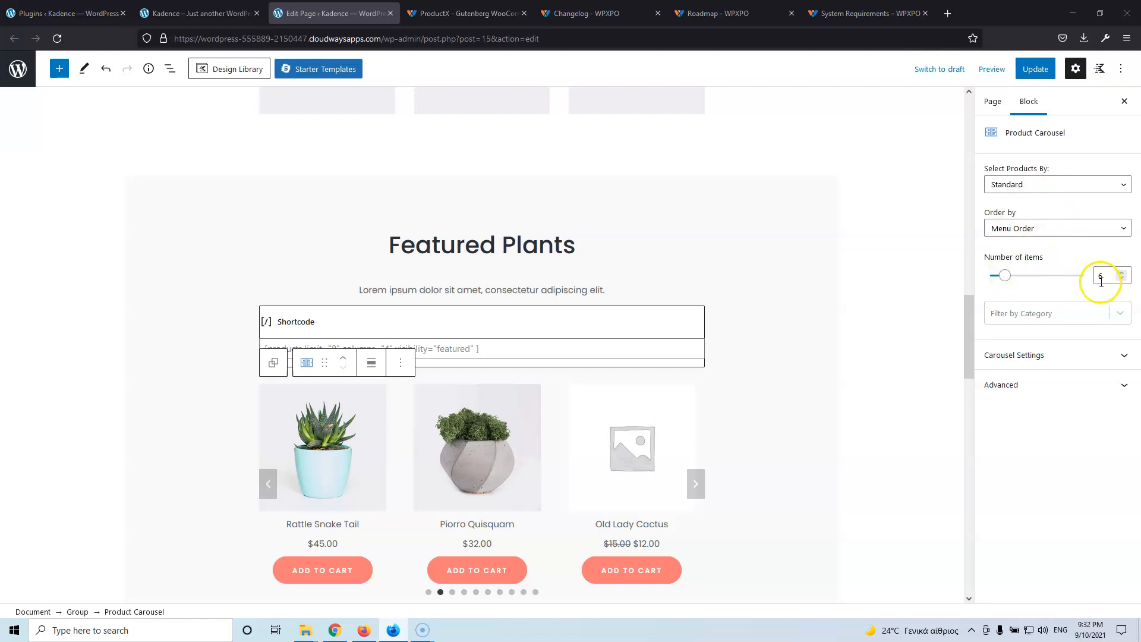
pyautogui.click(1052, 315)
pyautogui.click(1036, 281)
# Examine the Product Carousel's carousel settings, including autoplay and the options for slides to scroll, arrow style and dot style
pyautogui.click(1044, 355)
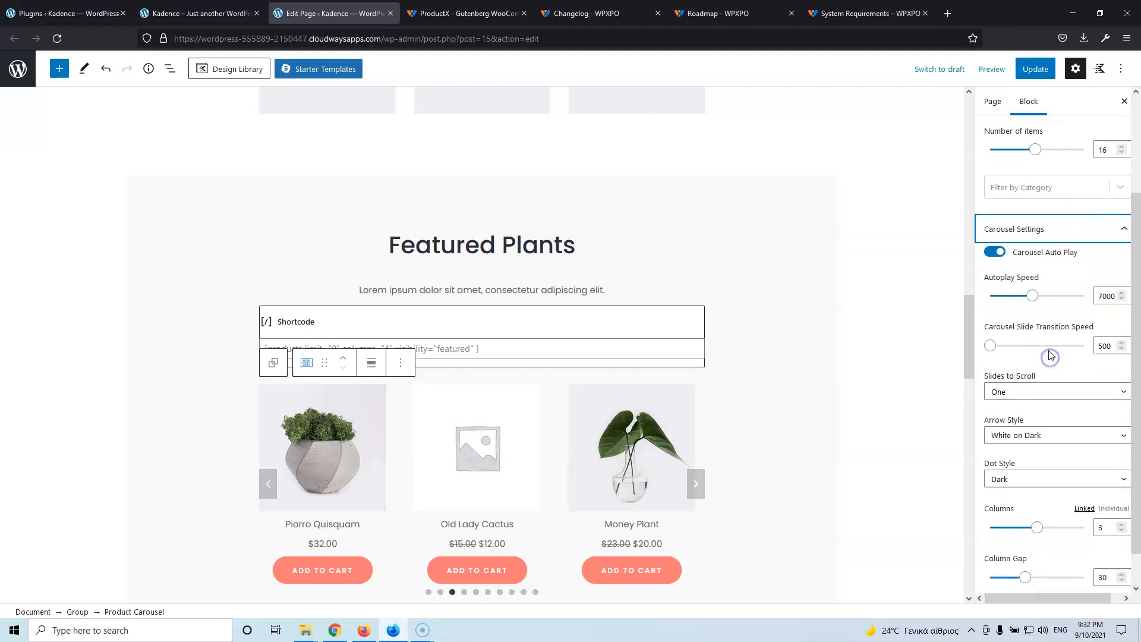
pyautogui.click(998, 245)
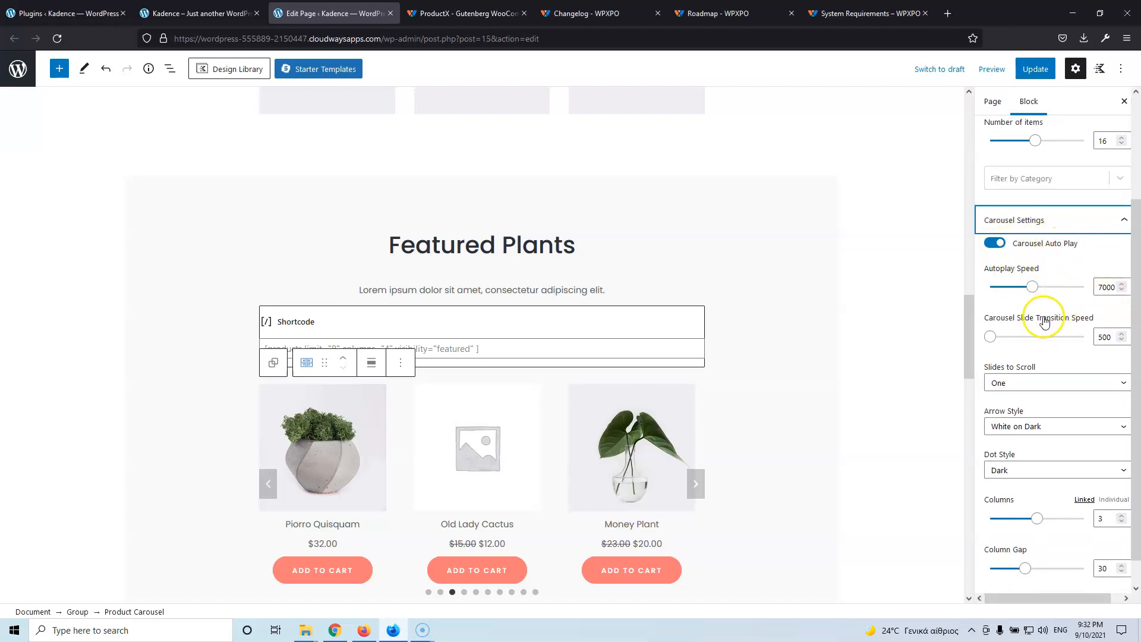
pyautogui.scroll(-1, 1080, 325)
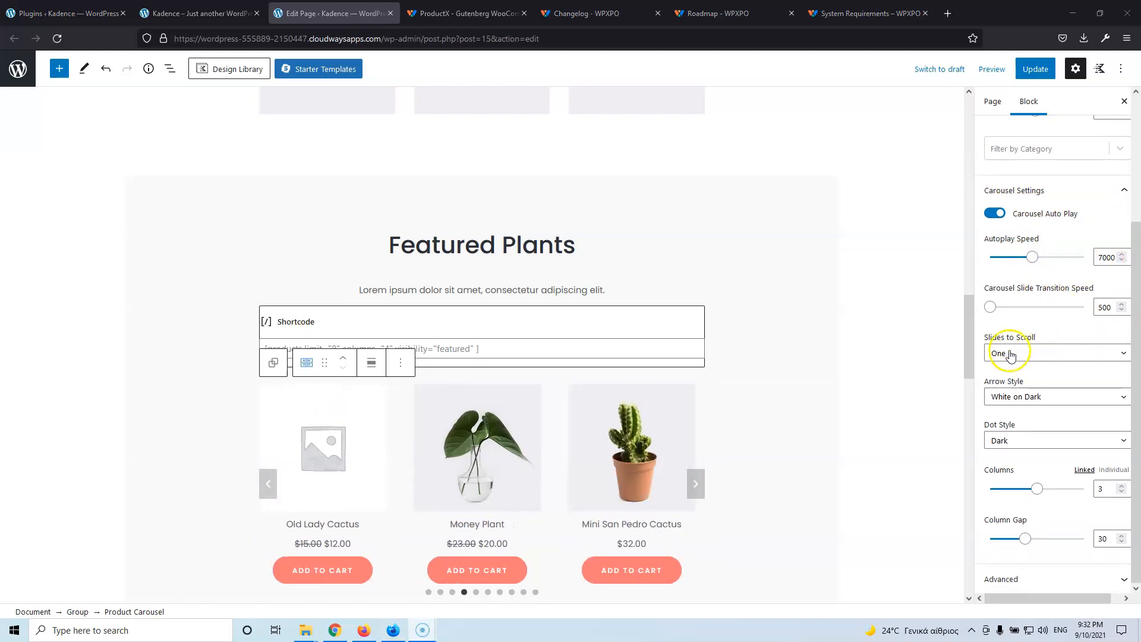
pyautogui.click(1035, 351)
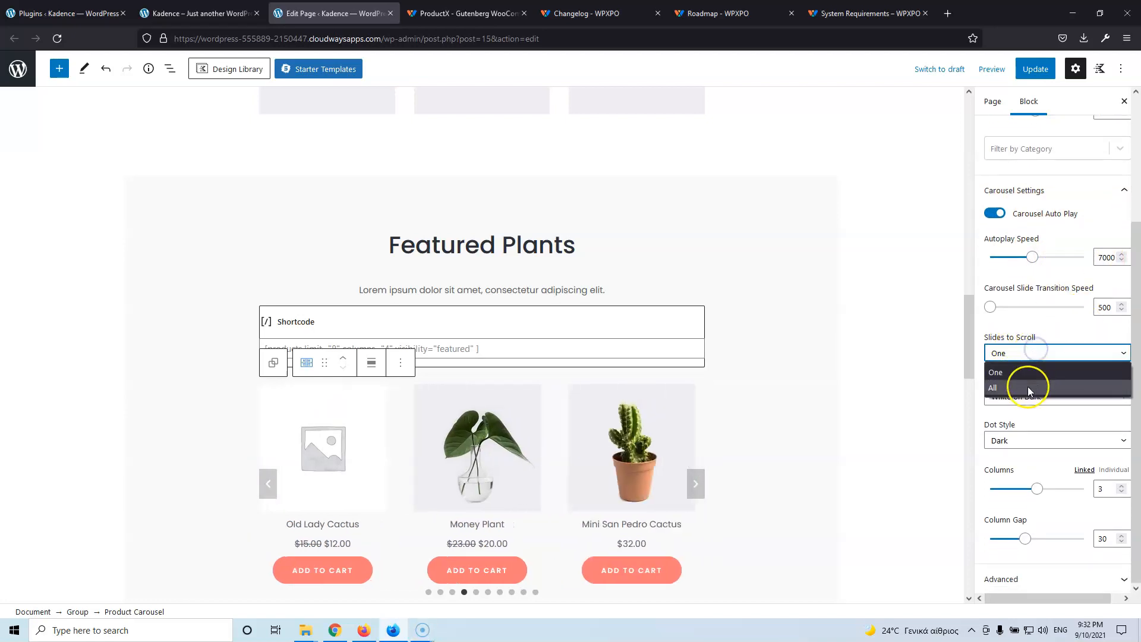
pyautogui.click(1044, 325)
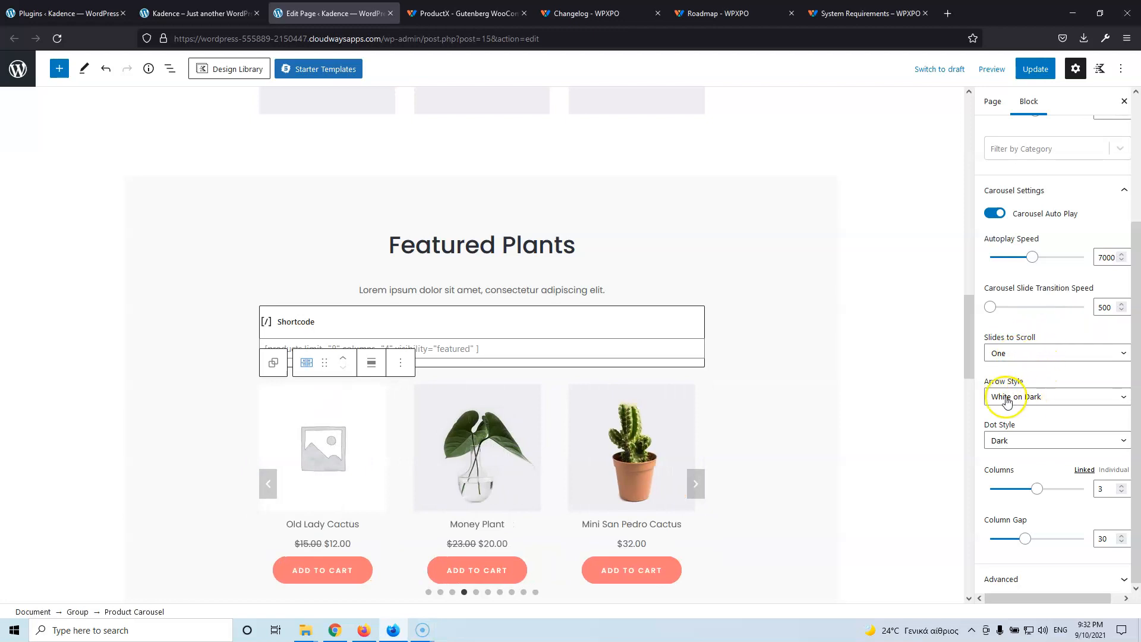
pyautogui.click(1036, 398)
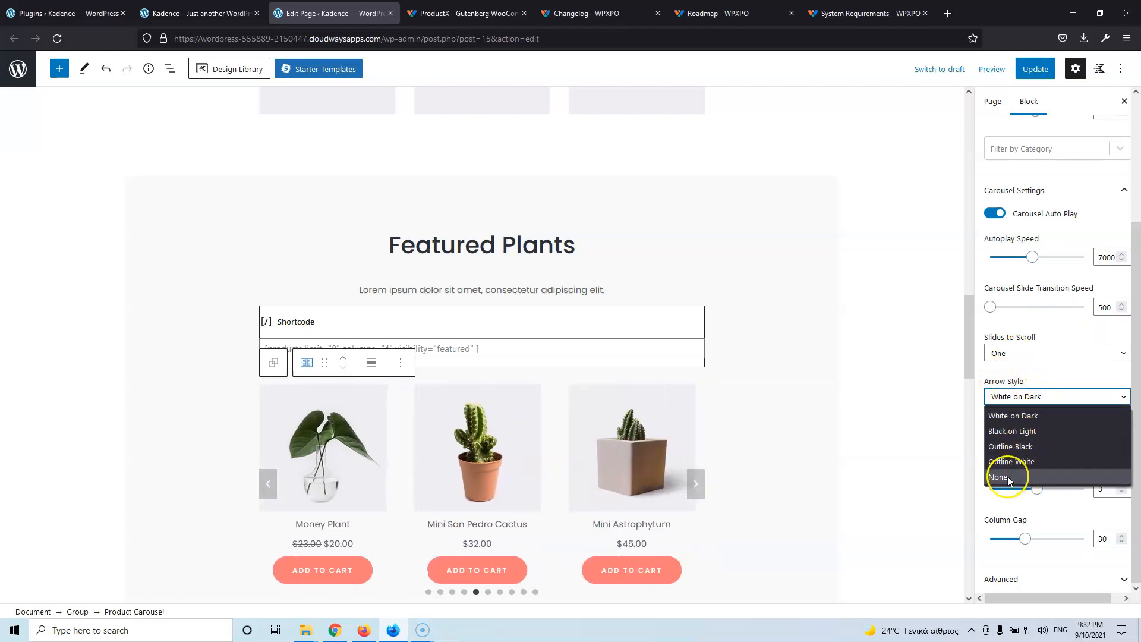
pyautogui.click(1044, 378)
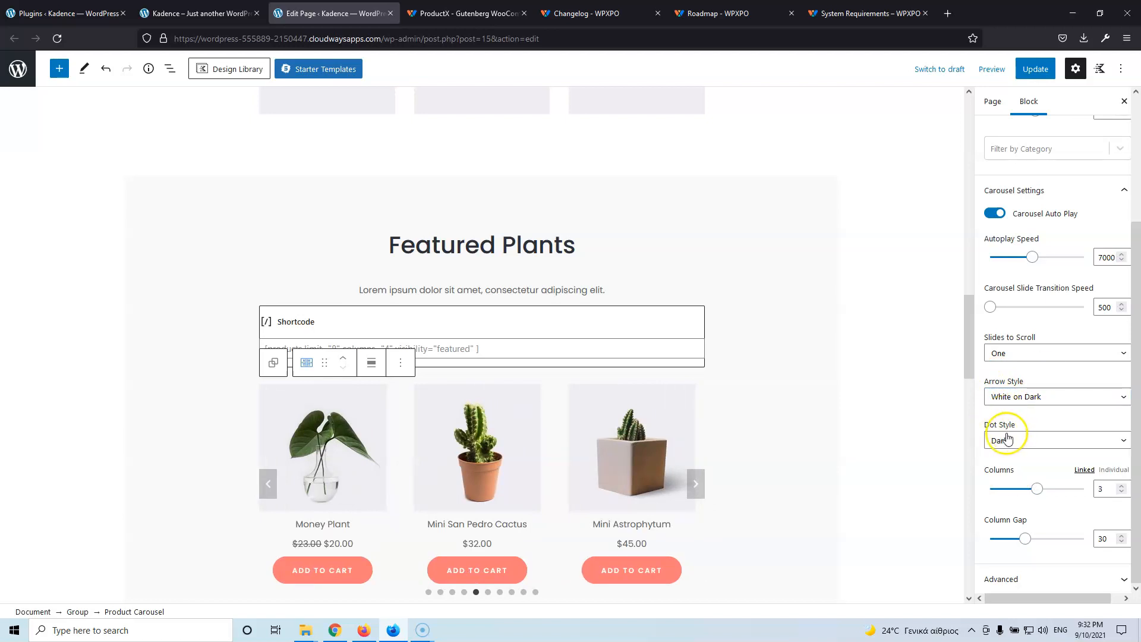
pyautogui.click(1021, 446)
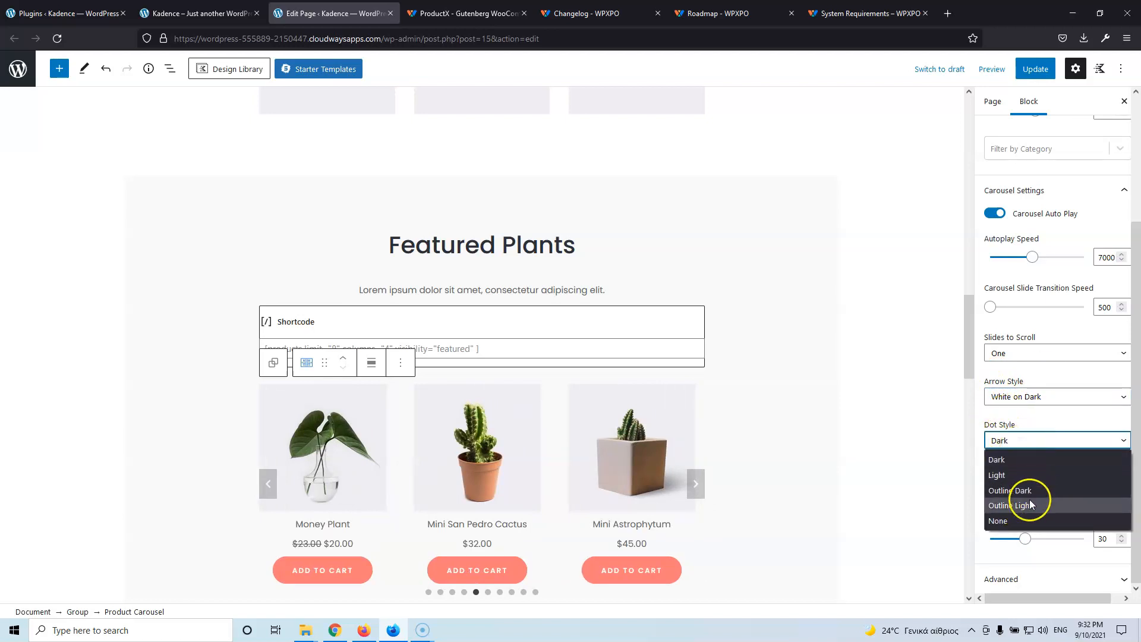
pyautogui.click(1059, 427)
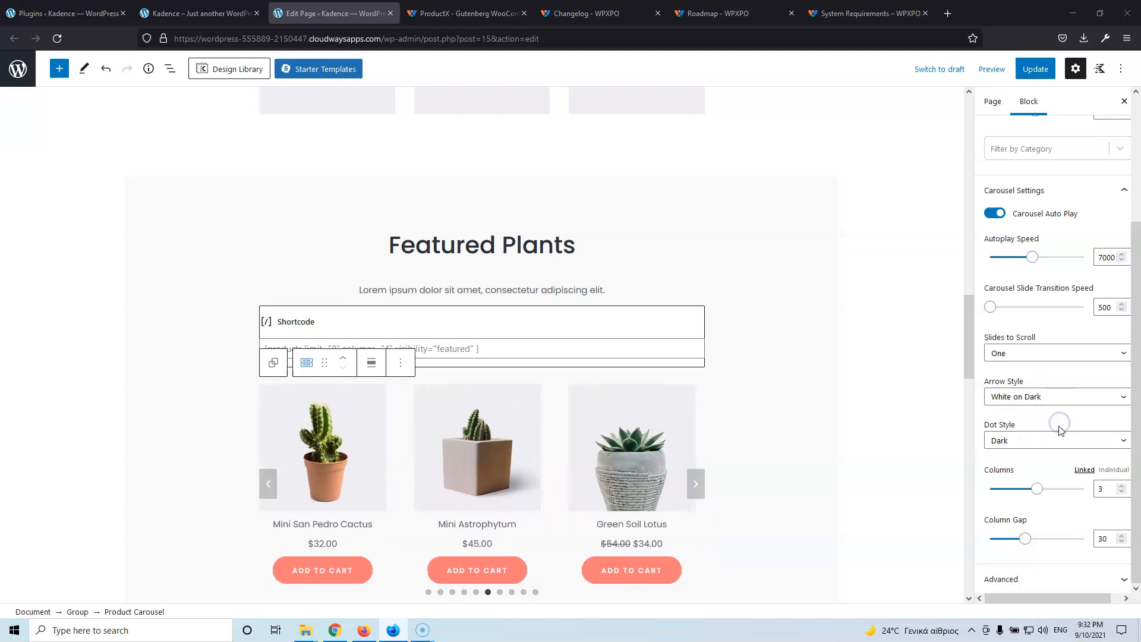
# Set the Product Carousel to 4 columns and check its advanced settings
pyautogui.click(1056, 493)
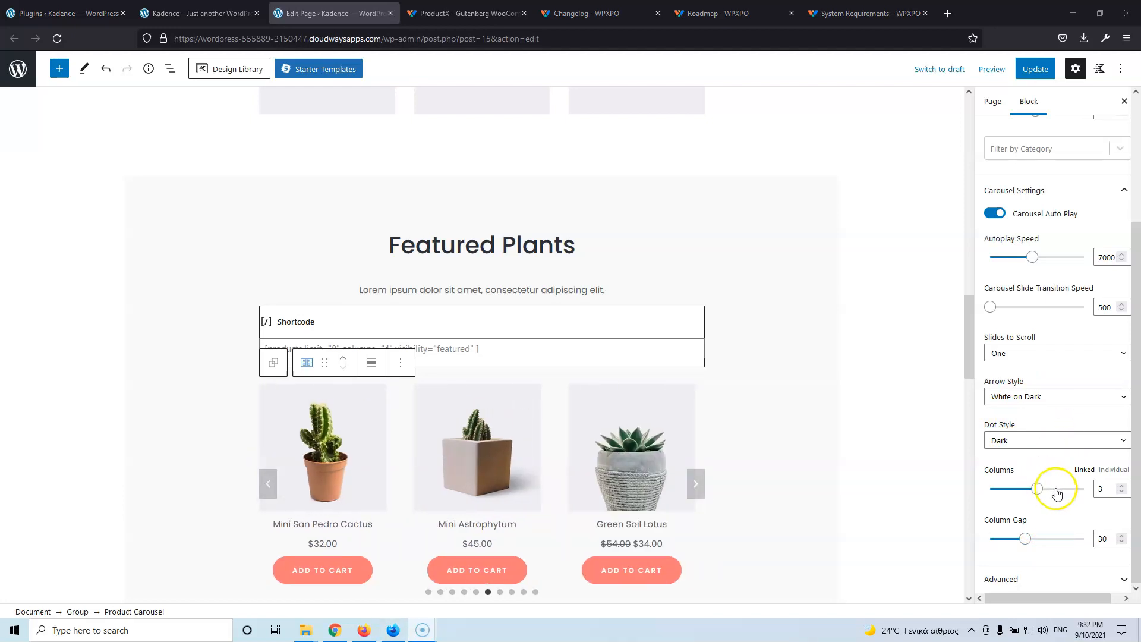
pyautogui.doubleClick(1102, 489)
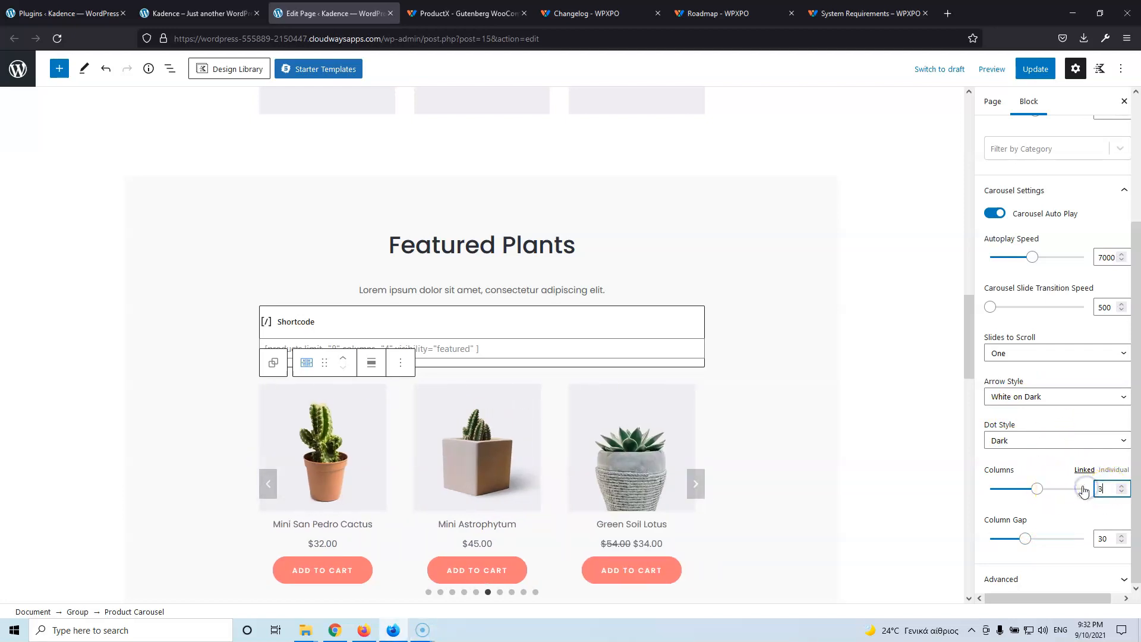
pyautogui.write('4')
pyautogui.click(1061, 493)
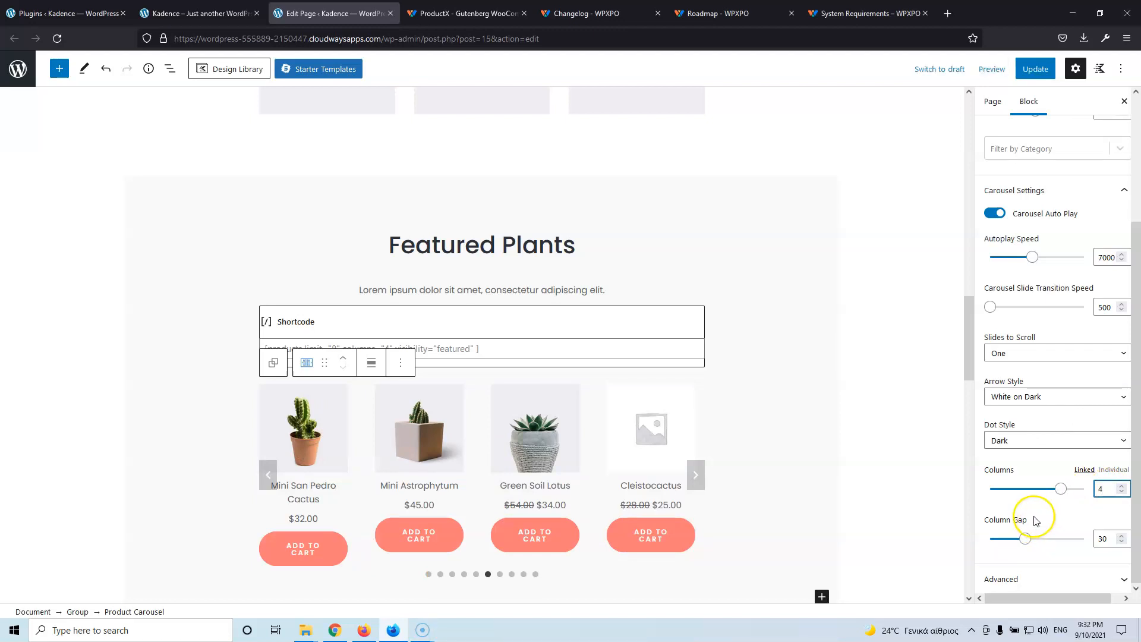
pyautogui.click(1031, 578)
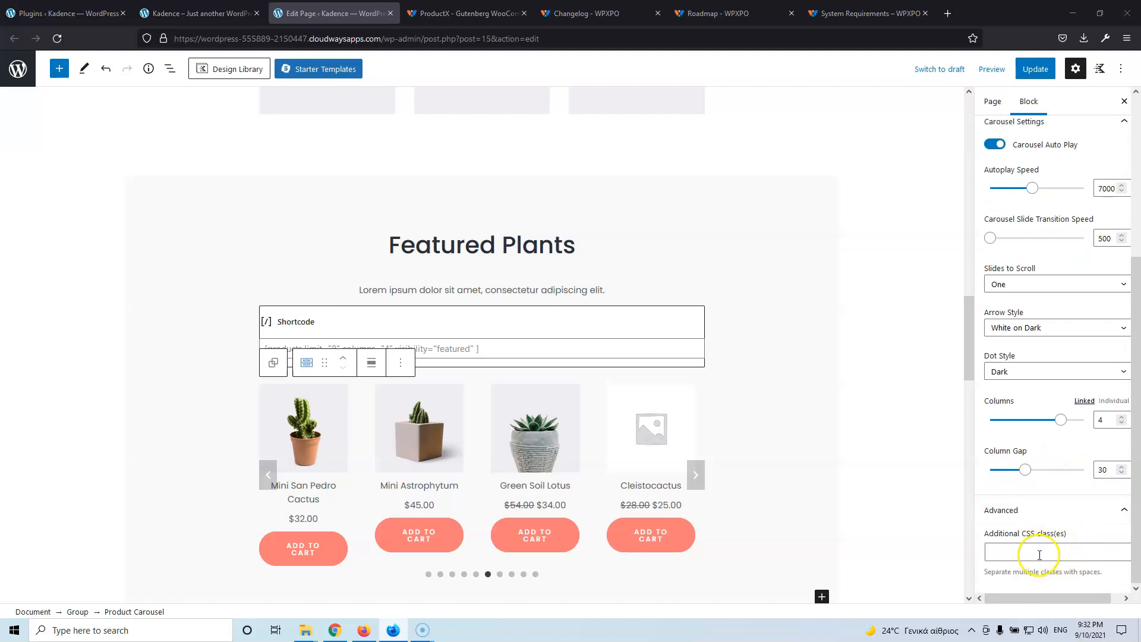
pyautogui.scroll(4, 1043, 547)
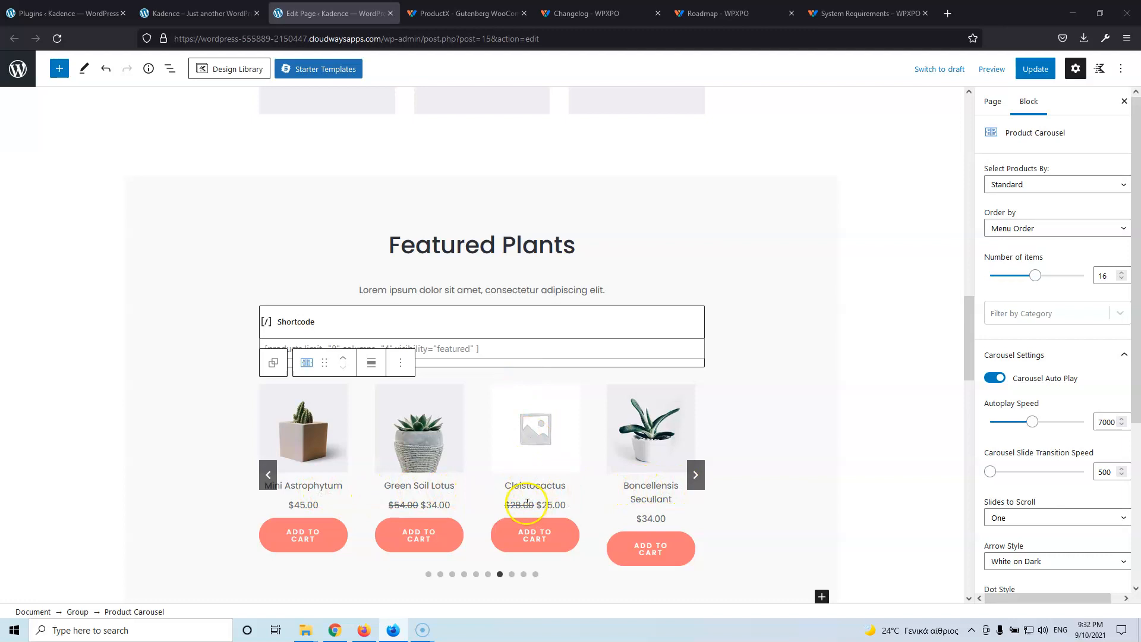
# Replace the Product Carousel block with a Kadence Post Grid/Carousel block below the Featured Plants shortcode, and pick the third initial style
pyautogui.click(400, 363)
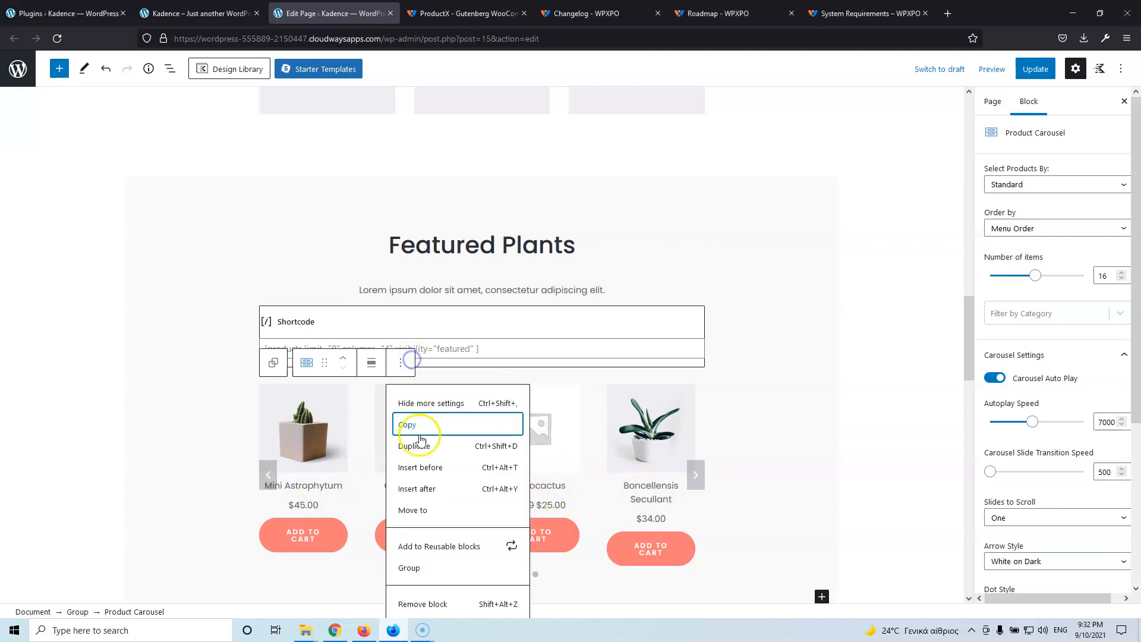
pyautogui.click(438, 600)
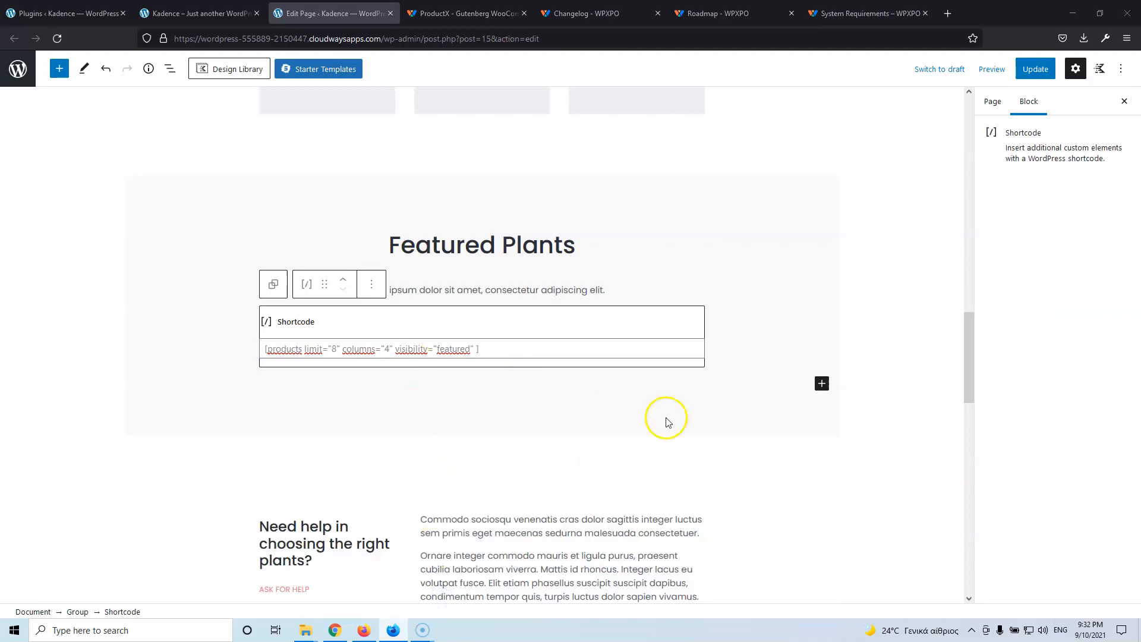
pyautogui.click(821, 383)
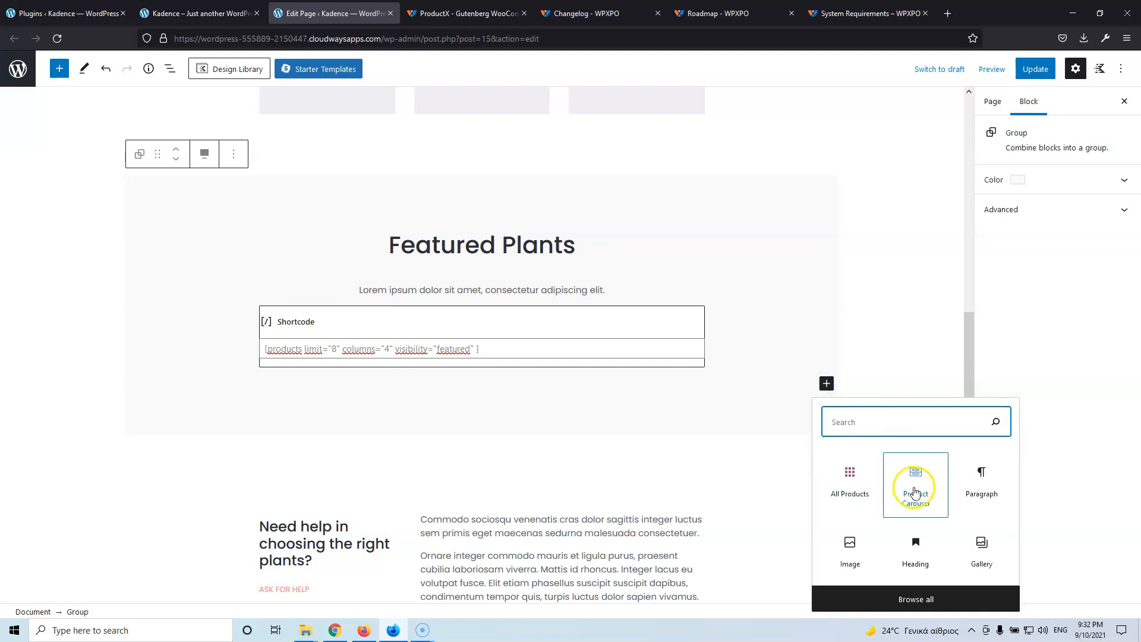
pyautogui.click(909, 601)
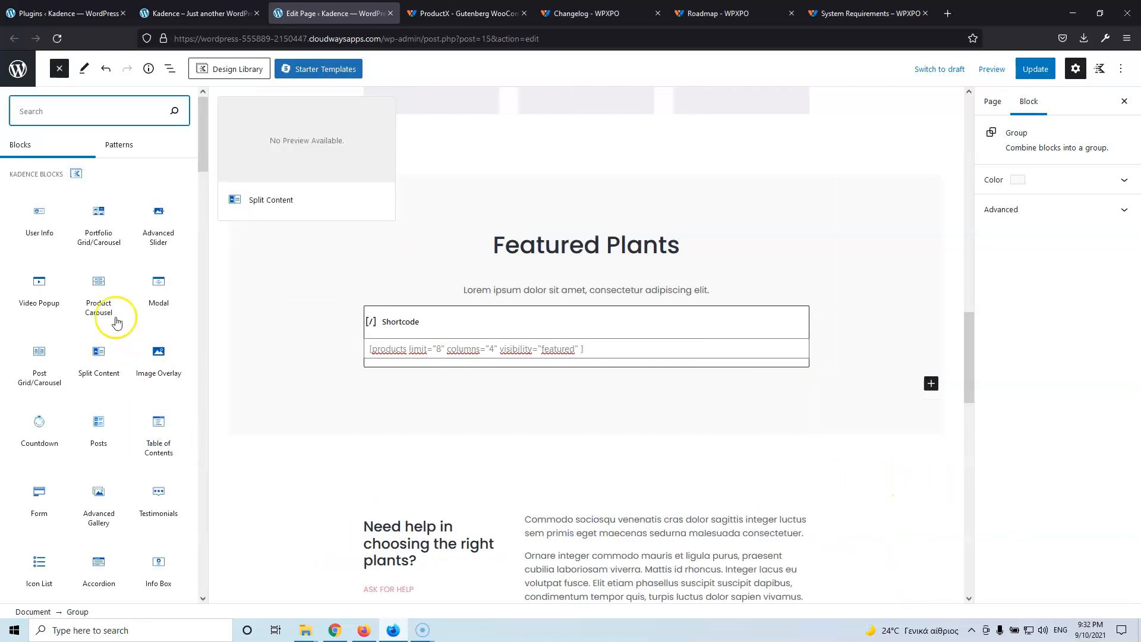
pyautogui.click(39, 353)
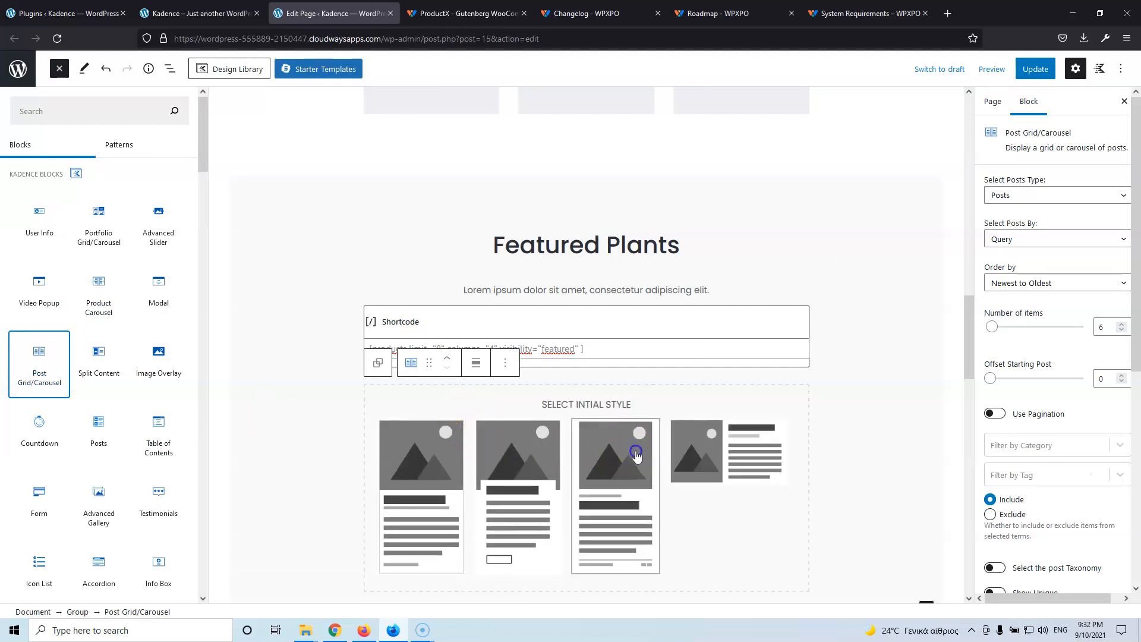
pyautogui.click(636, 451)
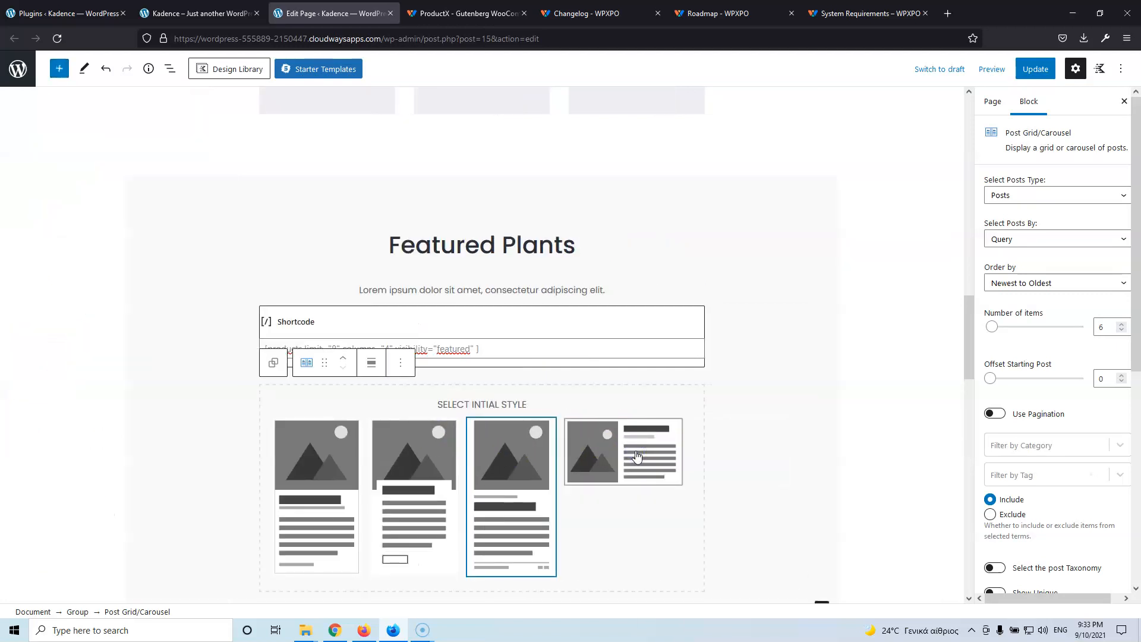
# Set the Post Grid/Carousel block to display Products, check its post selection options, and set the number of items to 8
pyautogui.click(1034, 192)
pyautogui.click(1023, 247)
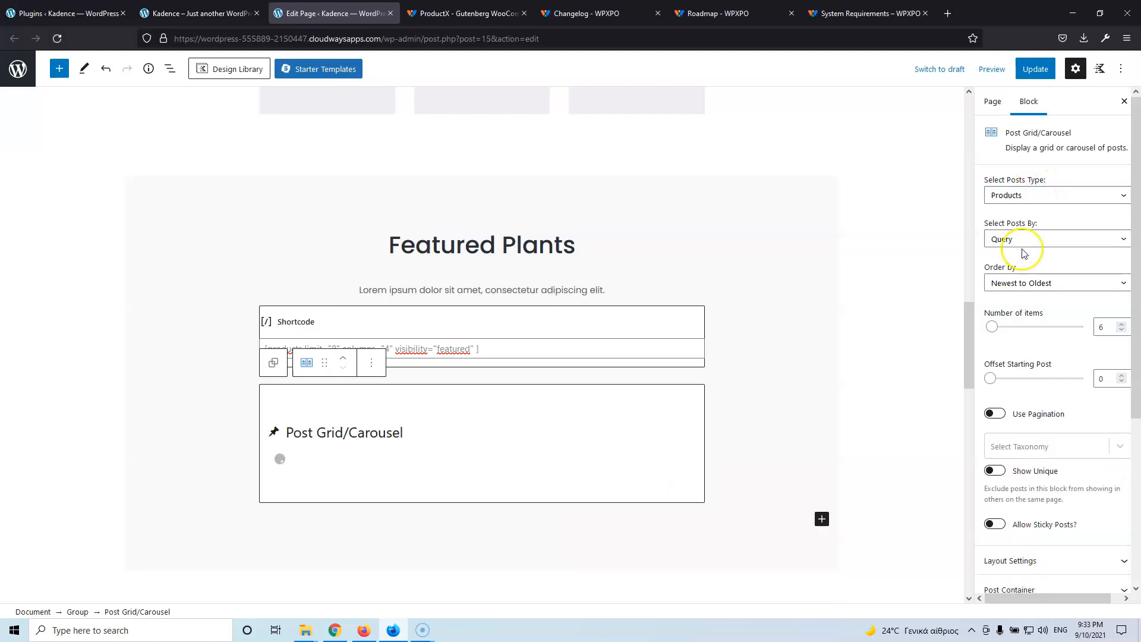
pyautogui.click(1037, 239)
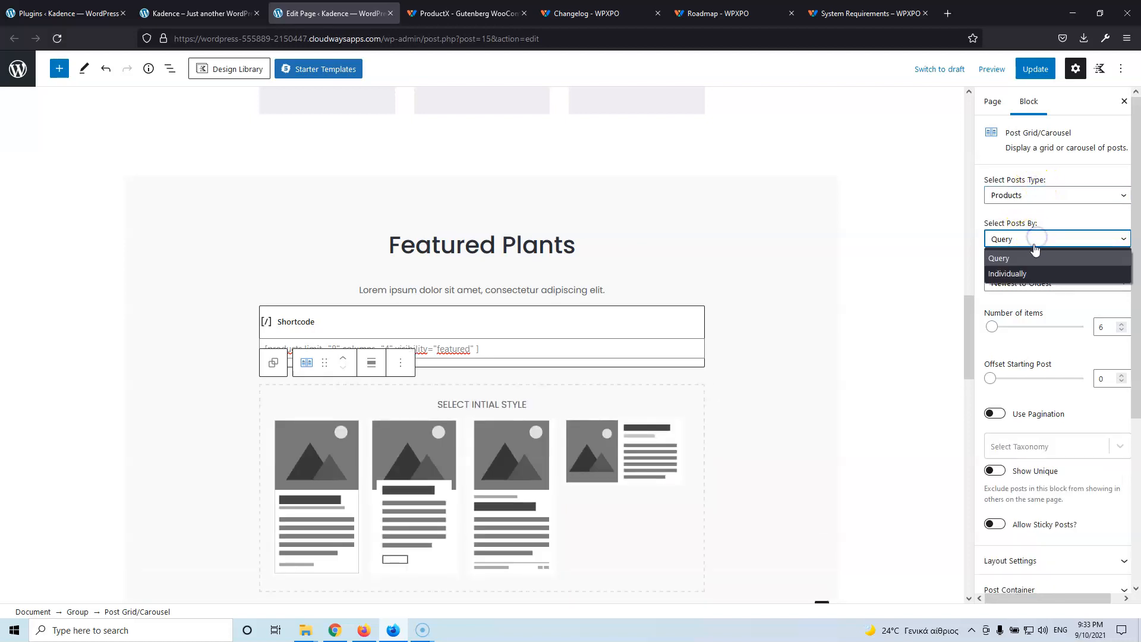
pyautogui.click(1074, 215)
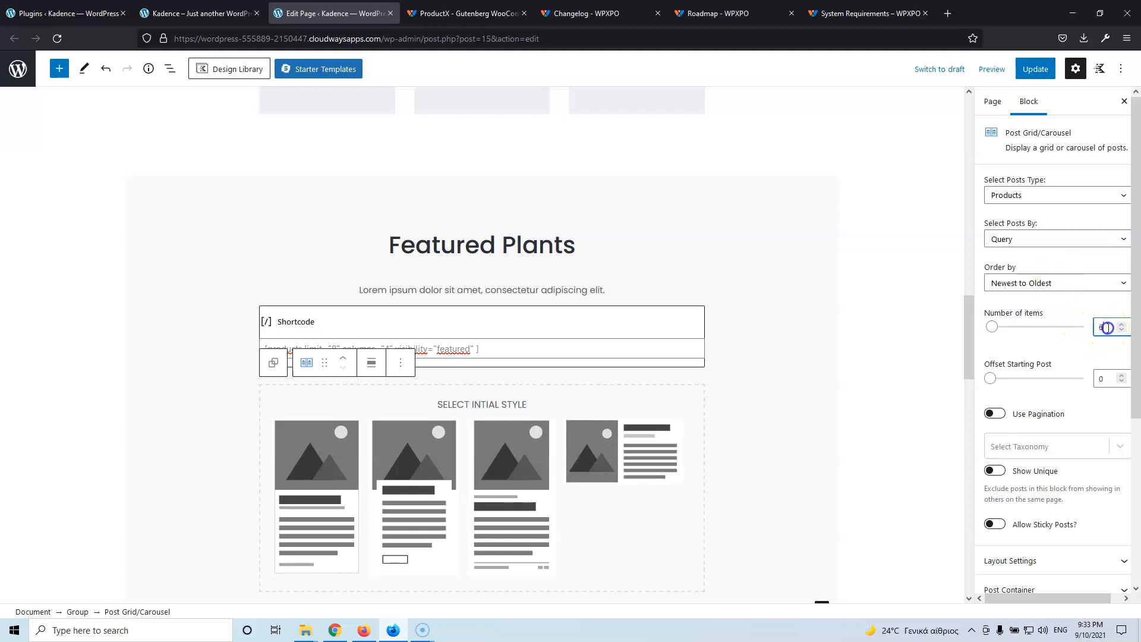
pyautogui.write('8')
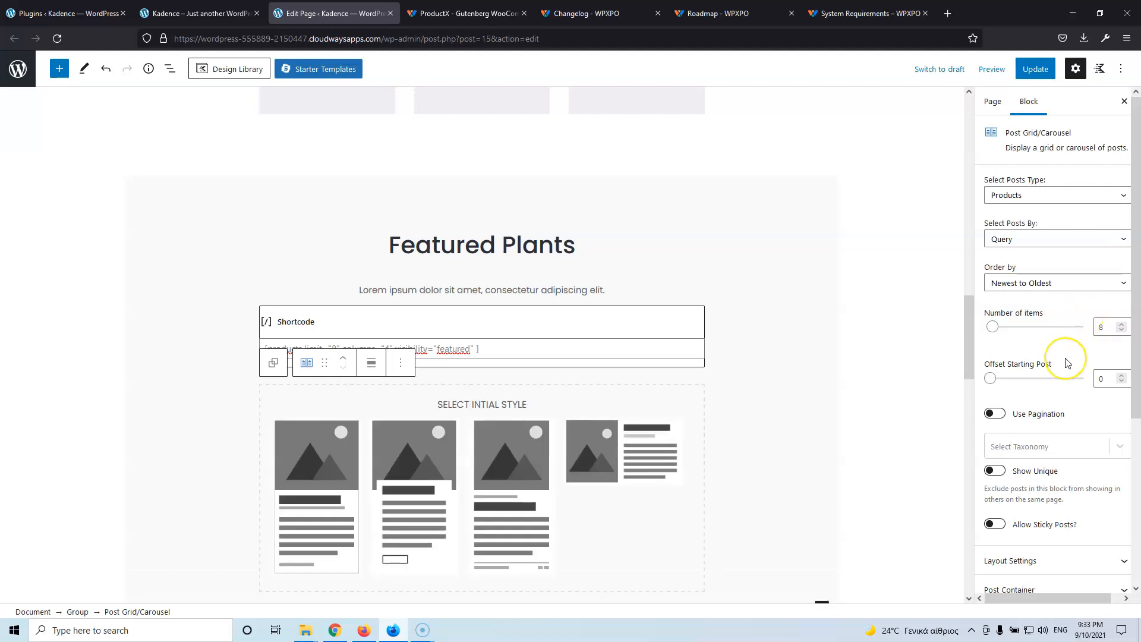
# Filter the Post Grid/Carousel block by product categories, including Cactus and Plants
pyautogui.scroll(-1, 1068, 361)
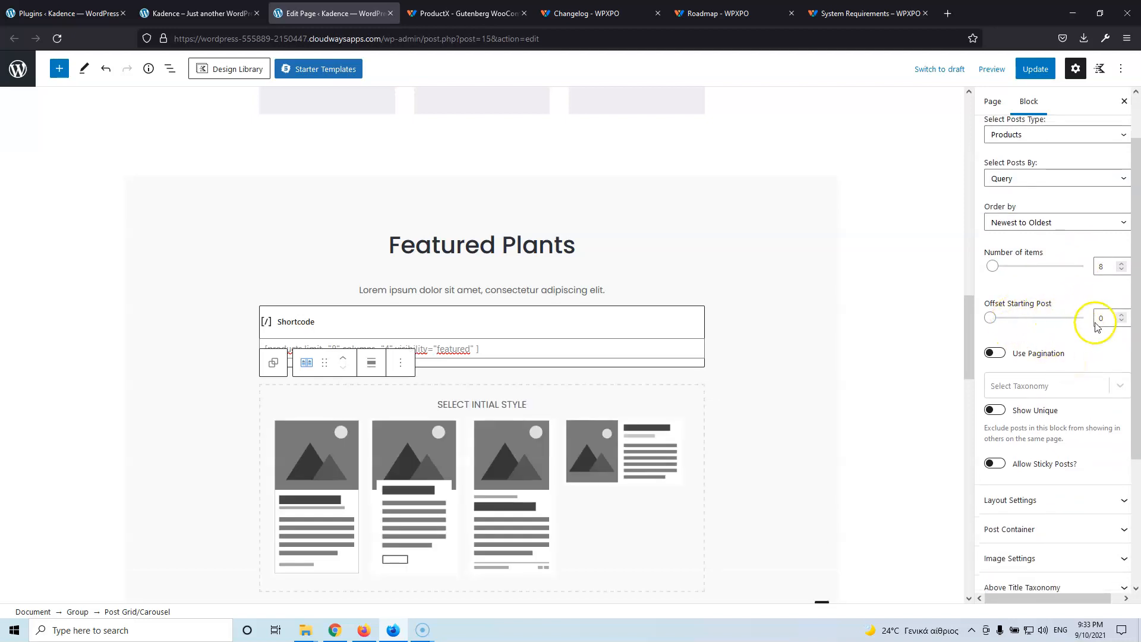
pyautogui.click(1032, 386)
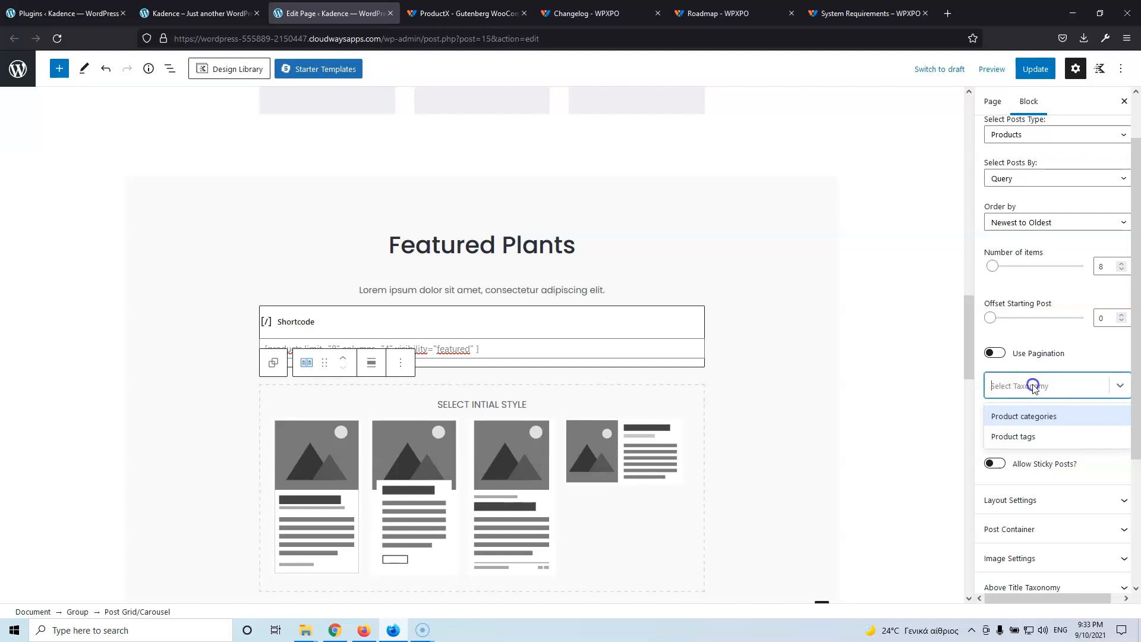
pyautogui.click(1022, 417)
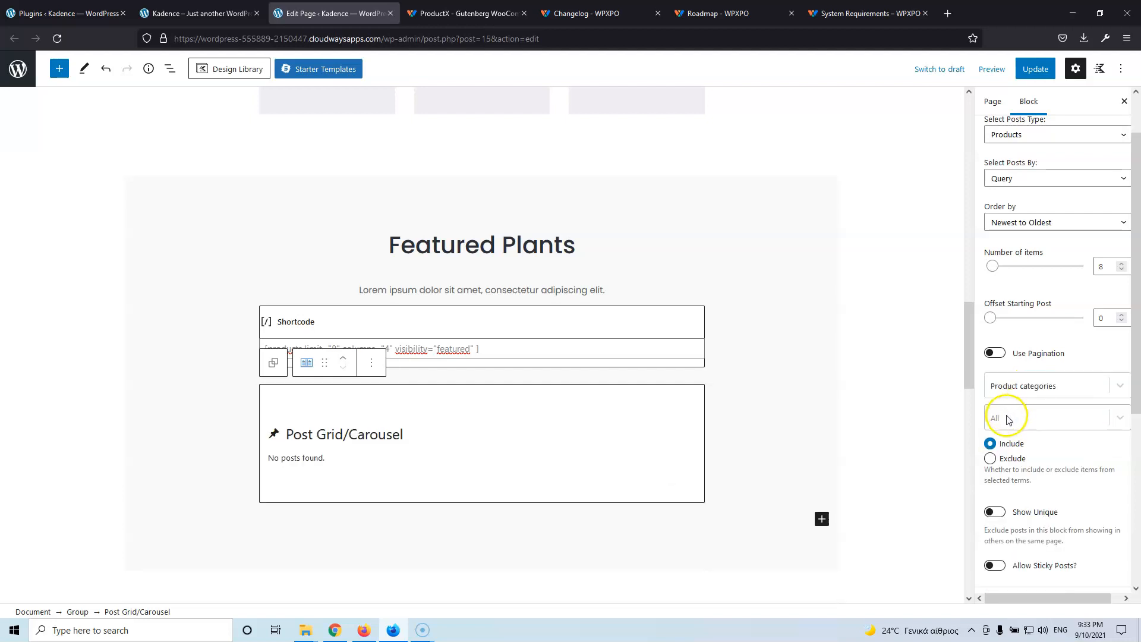
pyautogui.click(1022, 418)
pyautogui.click(1009, 449)
pyautogui.click(1043, 416)
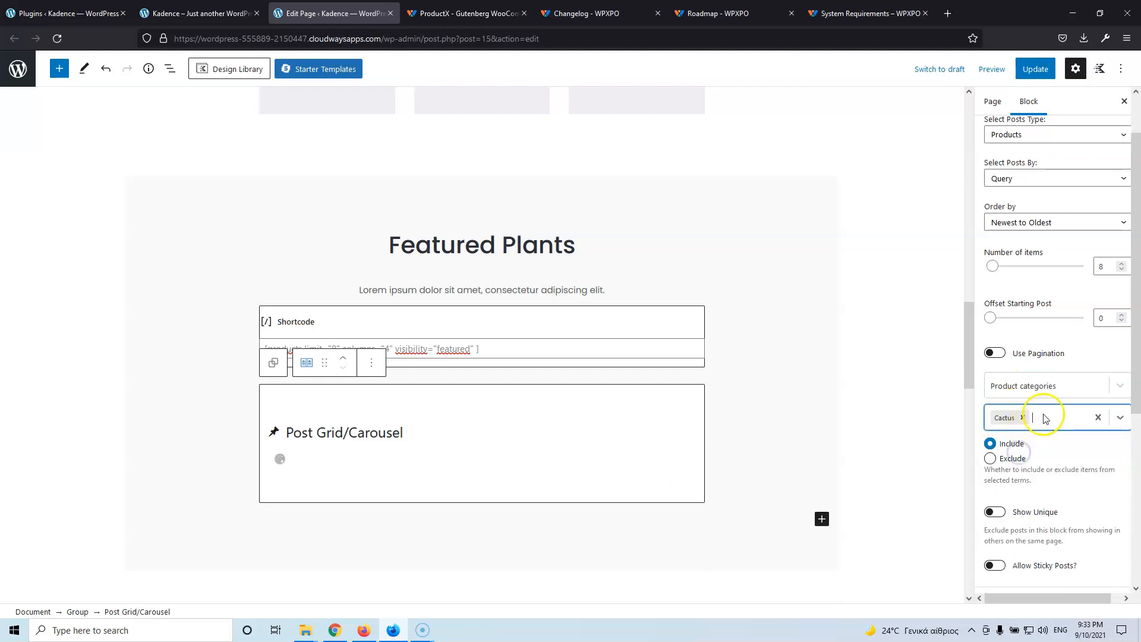
pyautogui.click(1020, 449)
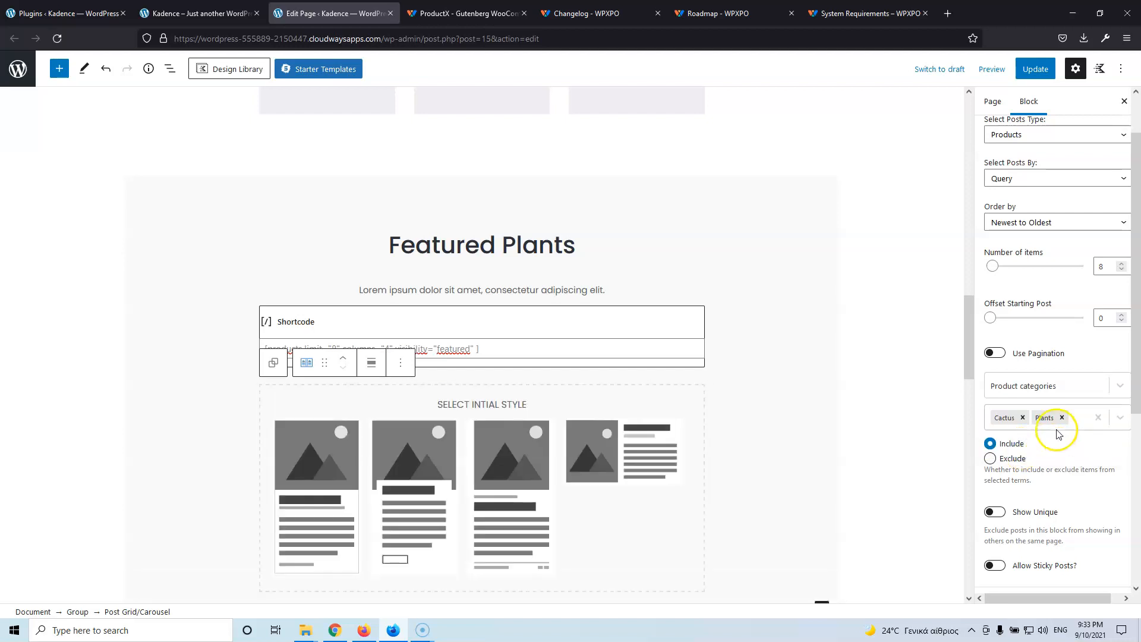
# Set the Post Grid/Carousel block's layout to Carousel
pyautogui.scroll(-2, 1057, 428)
pyautogui.scroll(-1, 1055, 419)
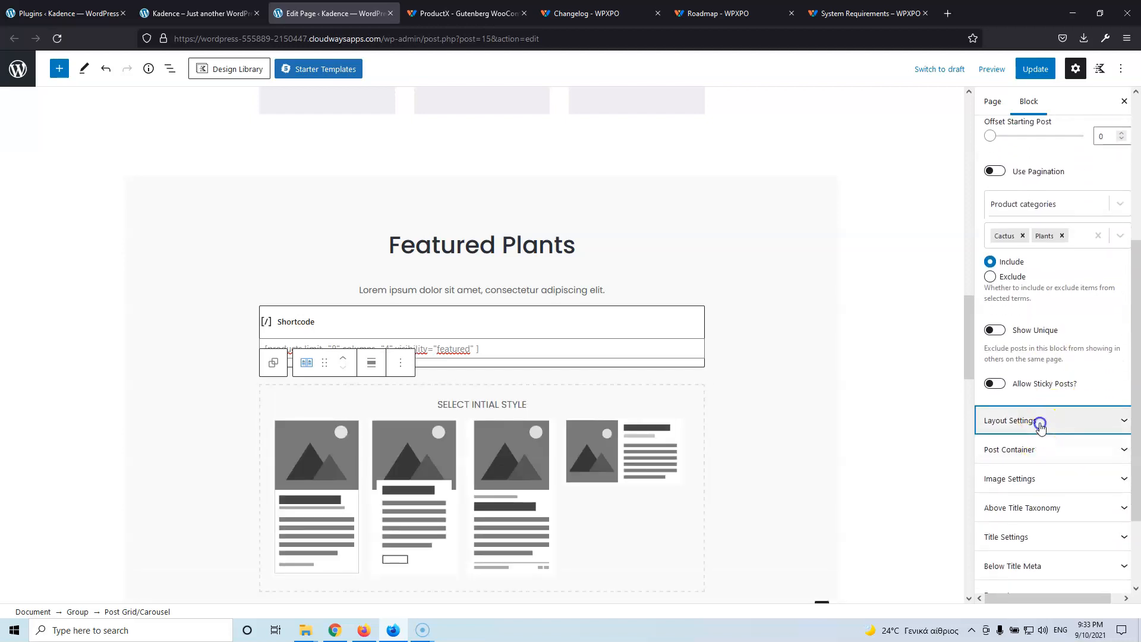
pyautogui.click(1039, 421)
pyautogui.click(1020, 424)
pyautogui.click(1010, 467)
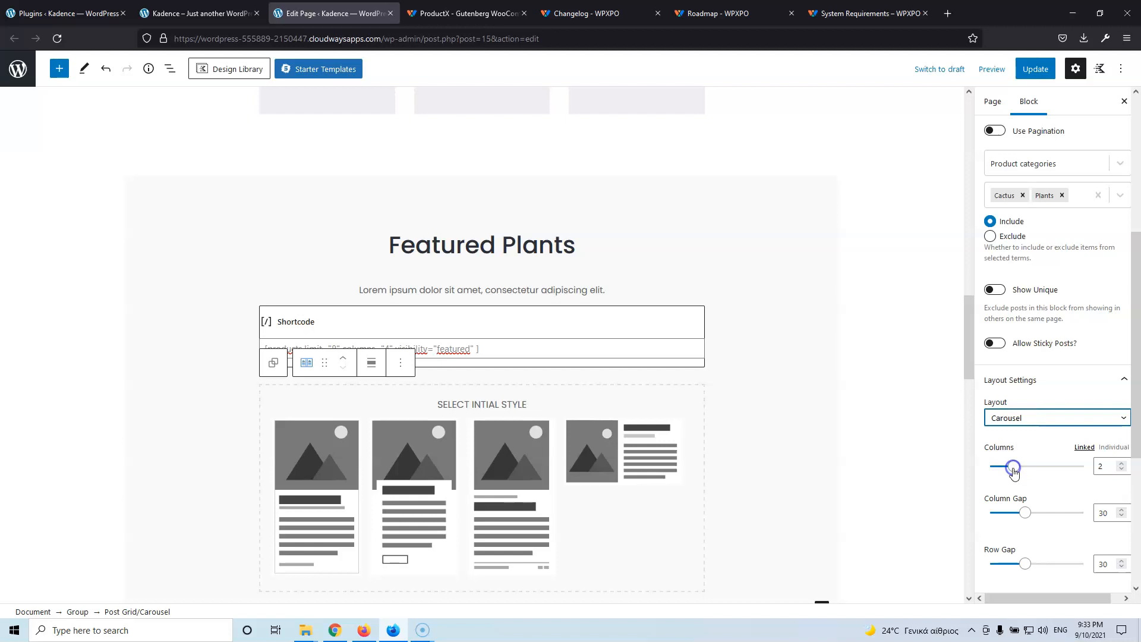
# Set the Post Grid/Carousel block to show 4 columns
pyautogui.scroll(-2, 1054, 440)
pyautogui.scroll(-3, 1061, 434)
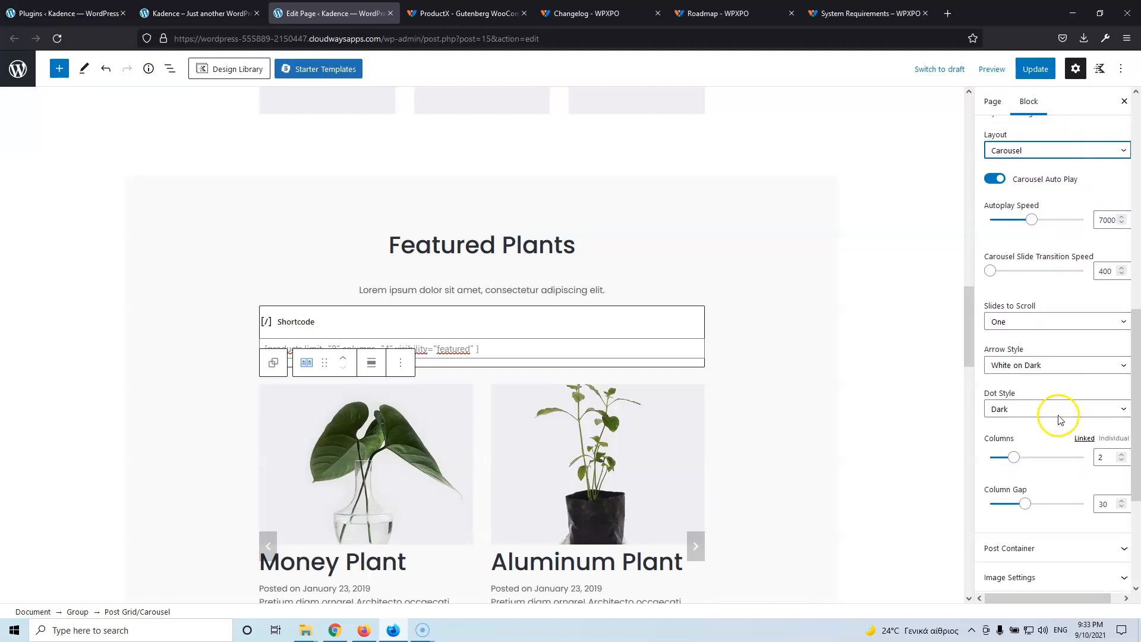
pyautogui.moveTo(1102, 457); pyautogui.dragTo(1084, 451)
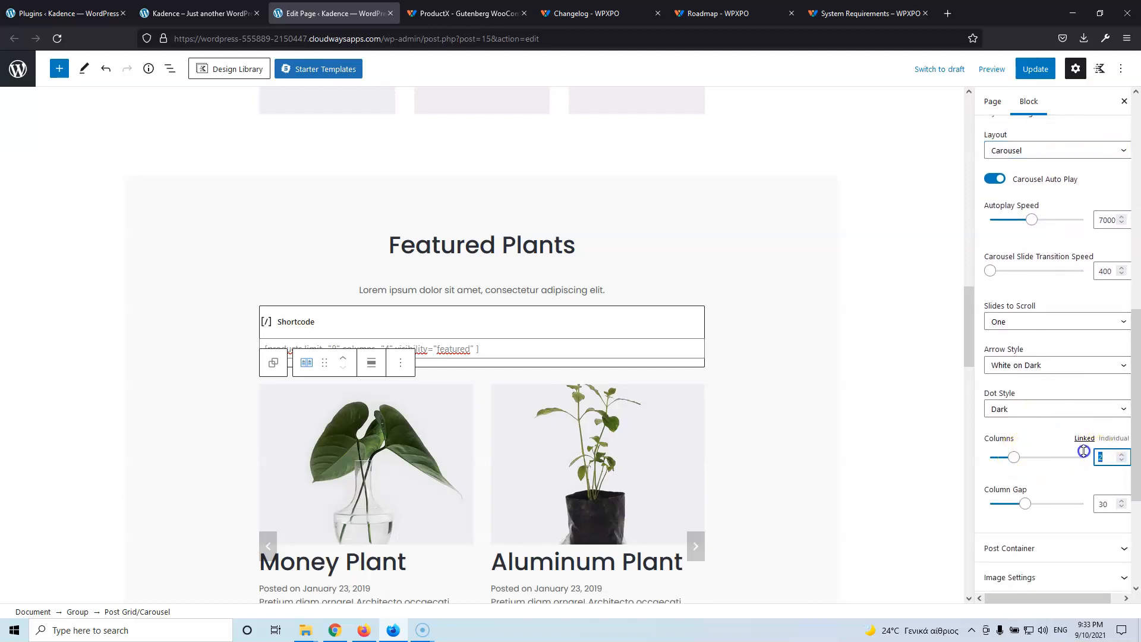
pyautogui.write('4')
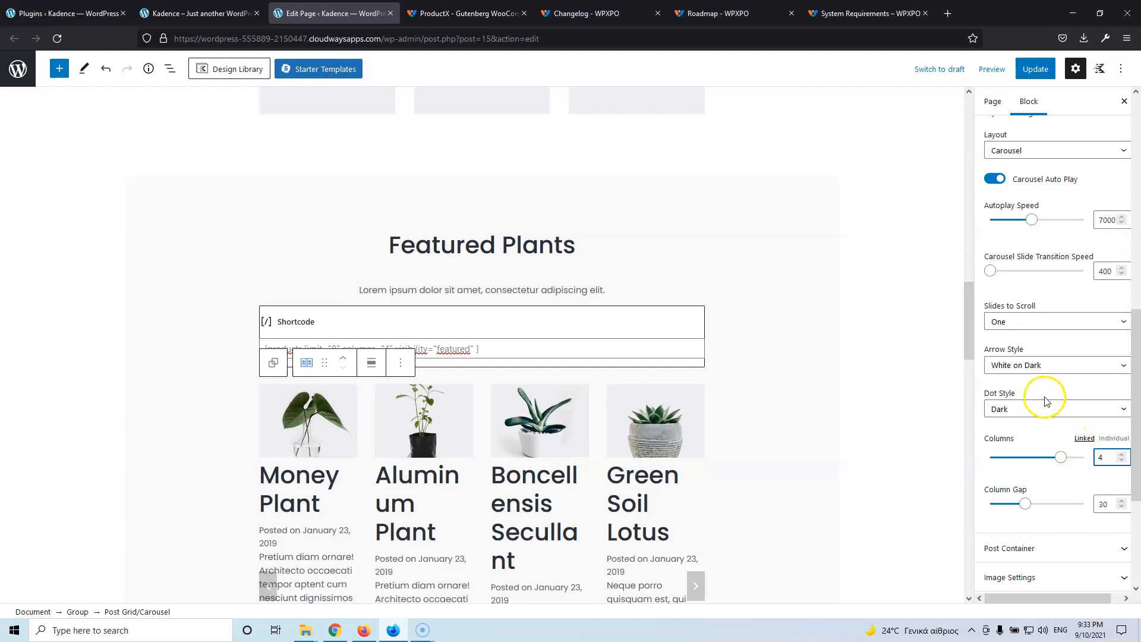
# Check the carousel's Slides to Scroll, Arrow Style and Dot Style options without changing them
pyautogui.scroll(-1, 1046, 264)
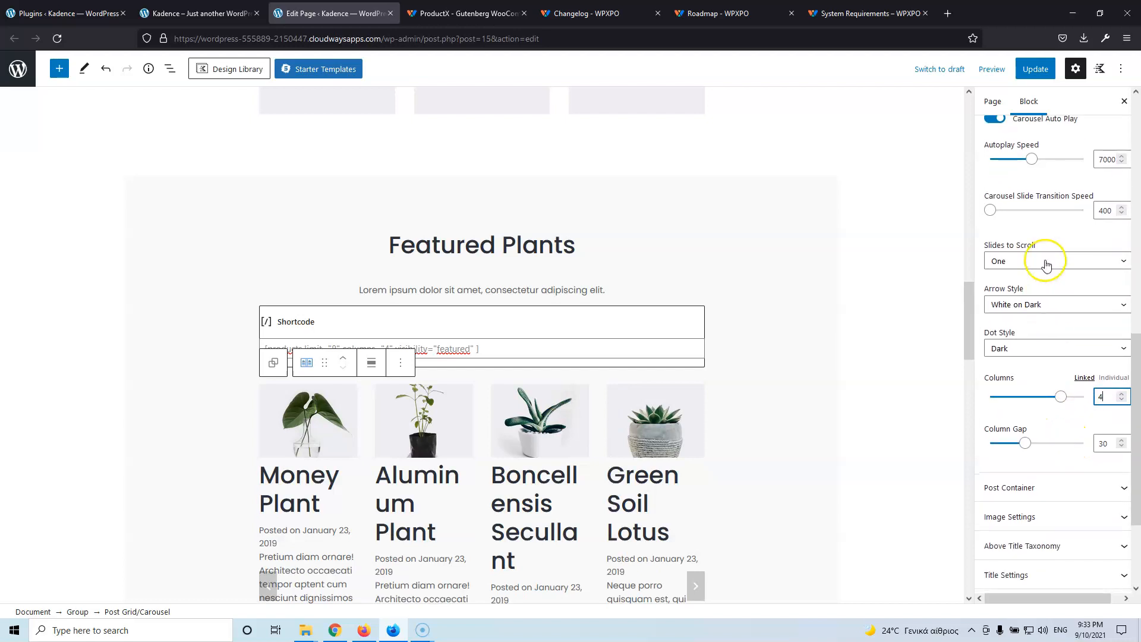
pyautogui.click(1045, 261)
pyautogui.click(1038, 318)
pyautogui.click(1036, 309)
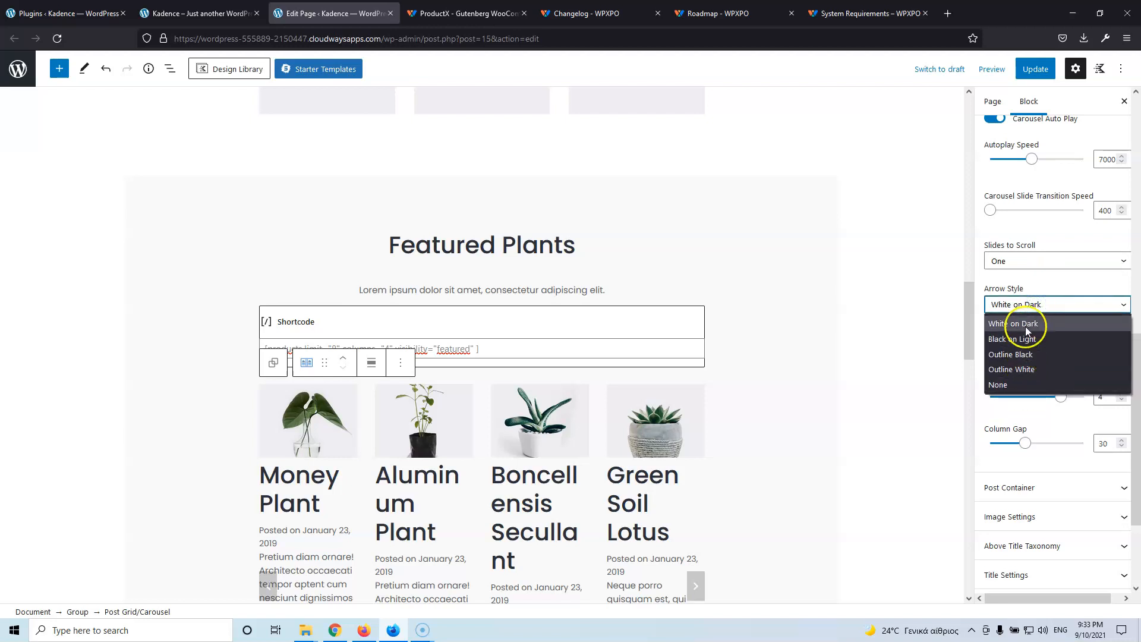
pyautogui.click(1036, 284)
pyautogui.click(1028, 350)
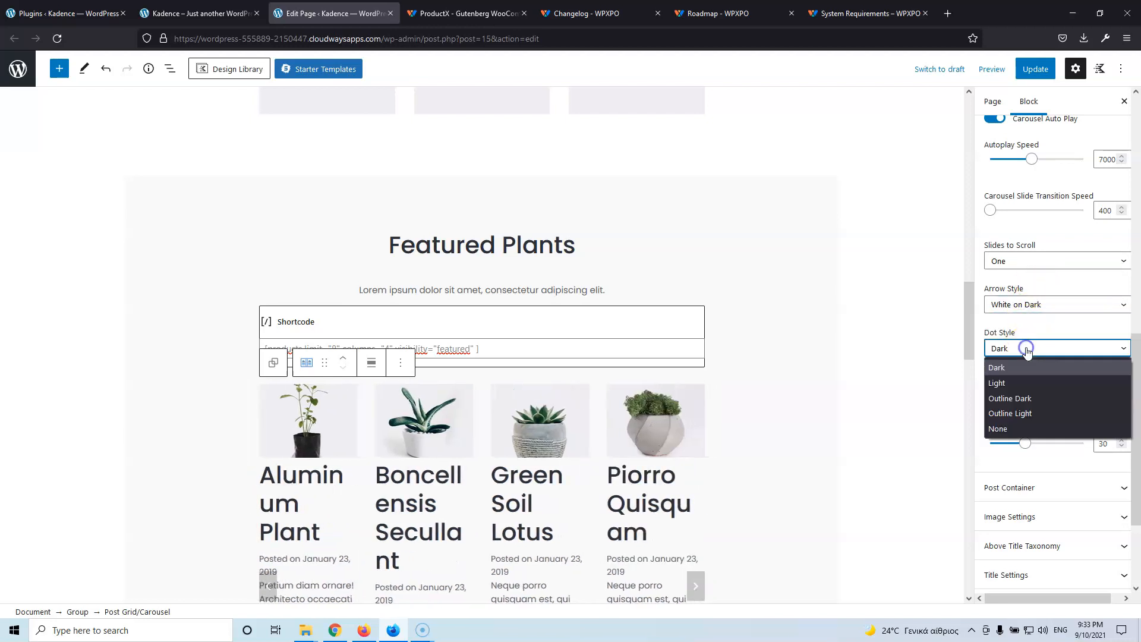
pyautogui.click(1034, 336)
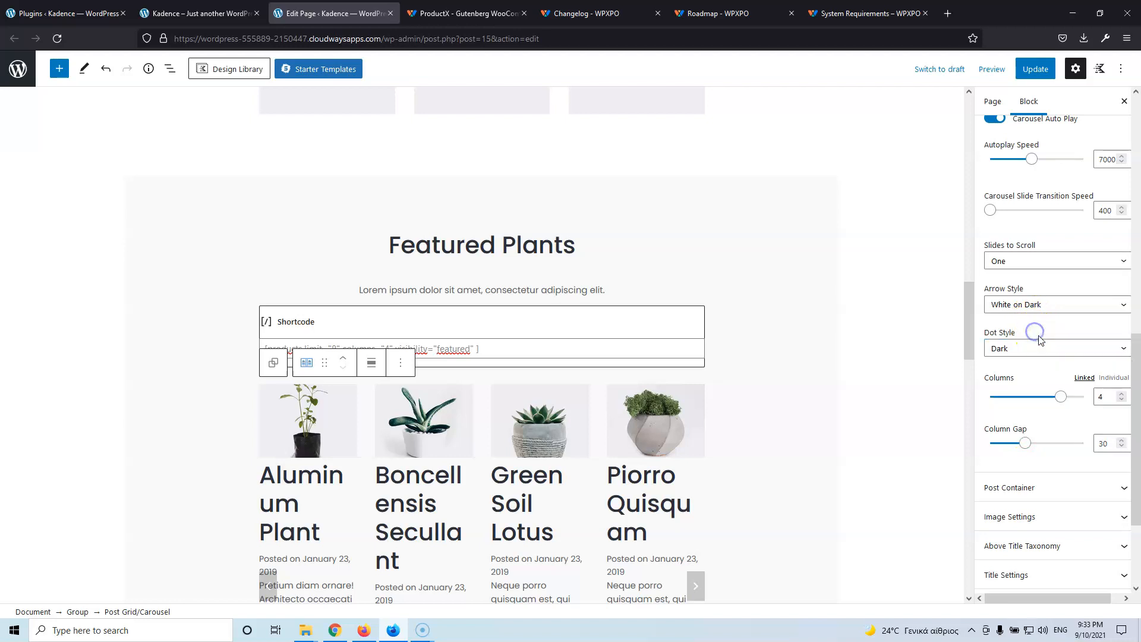
# Center-align the text in the carousel's post container and check its header settings
pyautogui.scroll(-3, 1036, 347)
pyautogui.click(1037, 346)
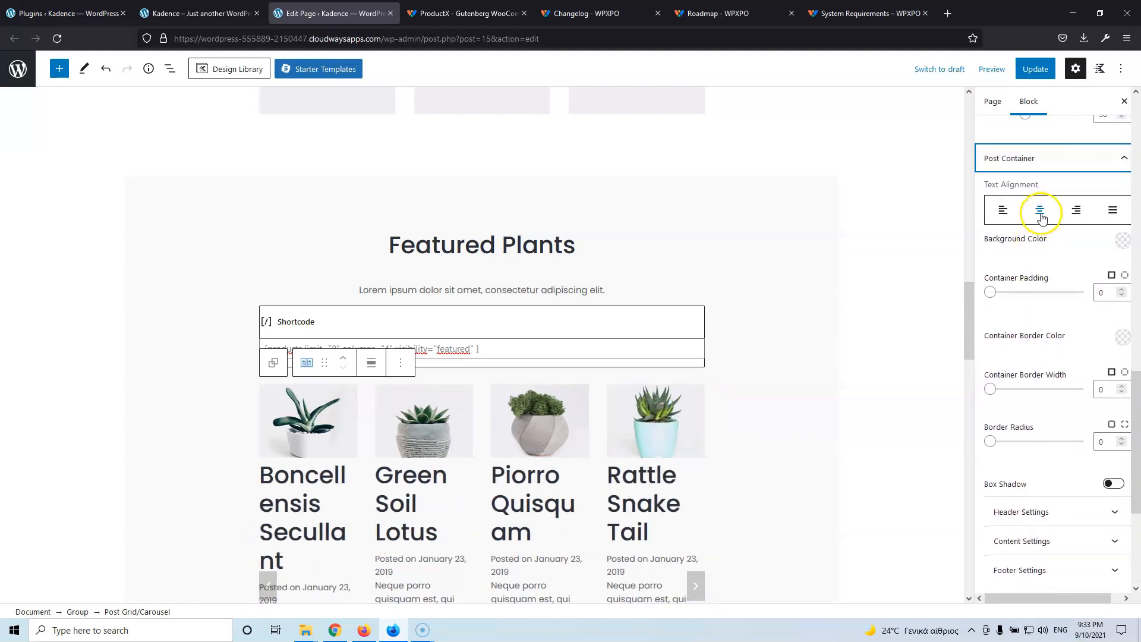
pyautogui.click(1040, 215)
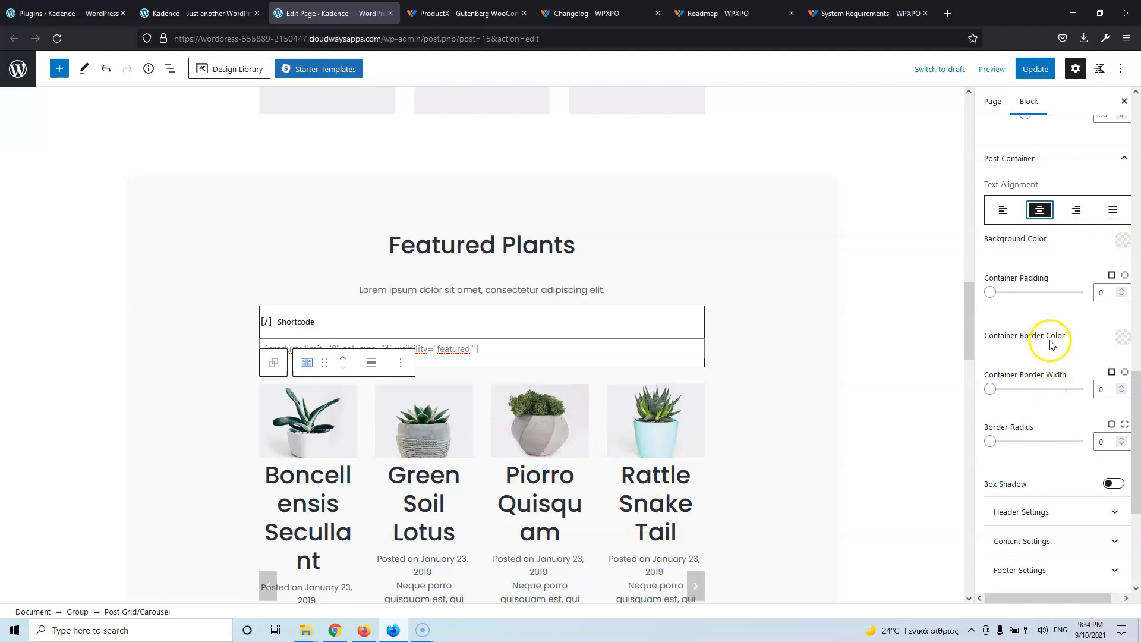
pyautogui.scroll(-3, 1086, 339)
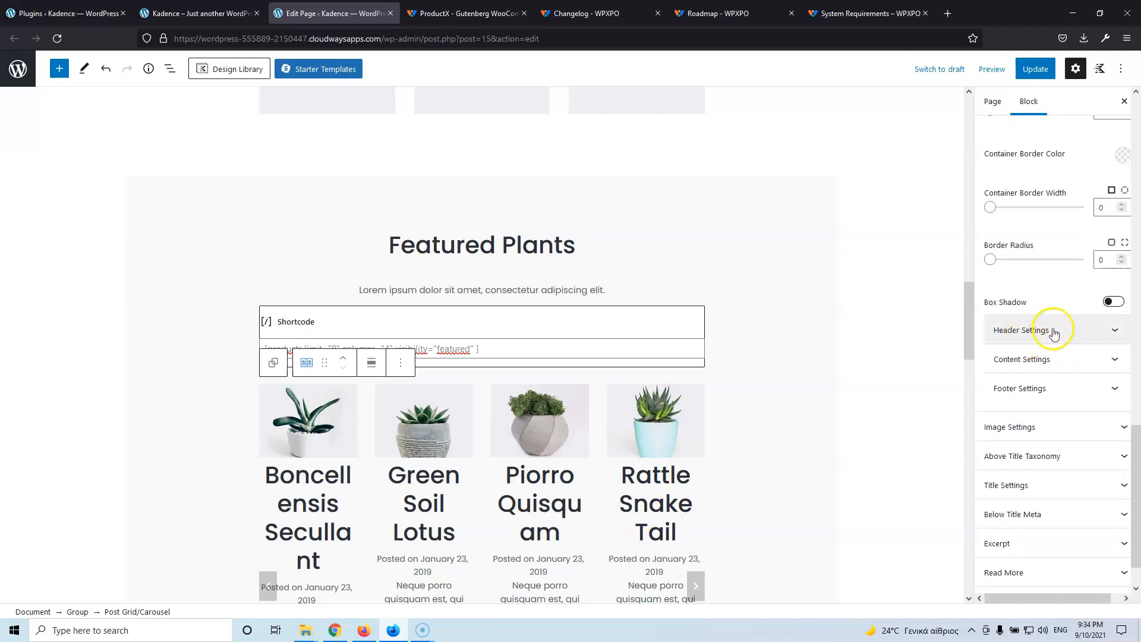
pyautogui.click(1058, 331)
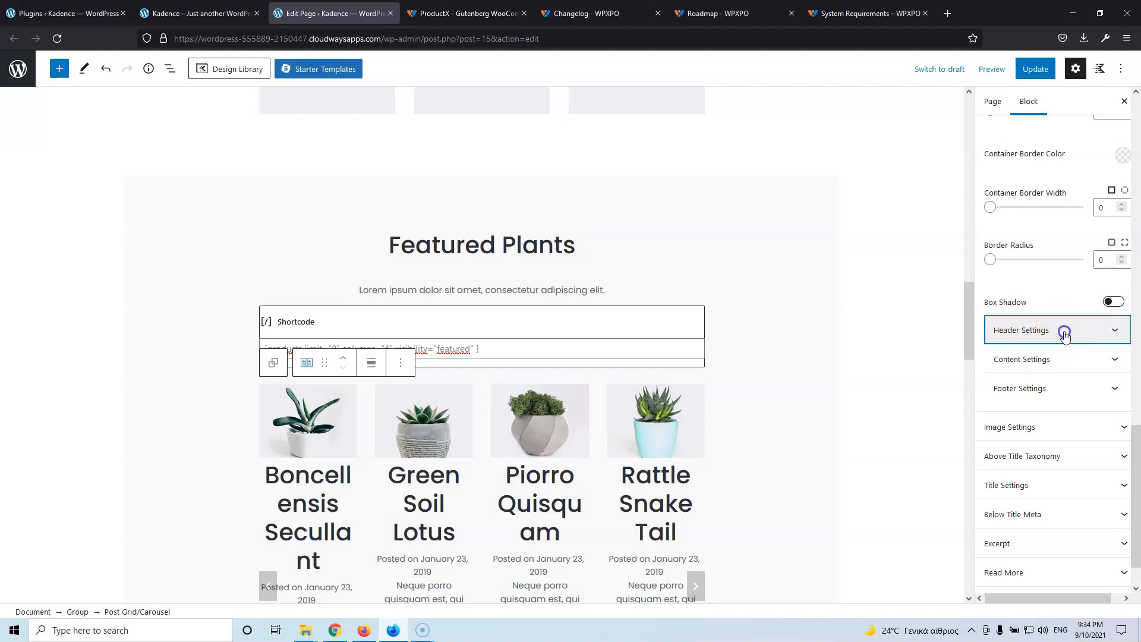
pyautogui.scroll(-1, 1066, 332)
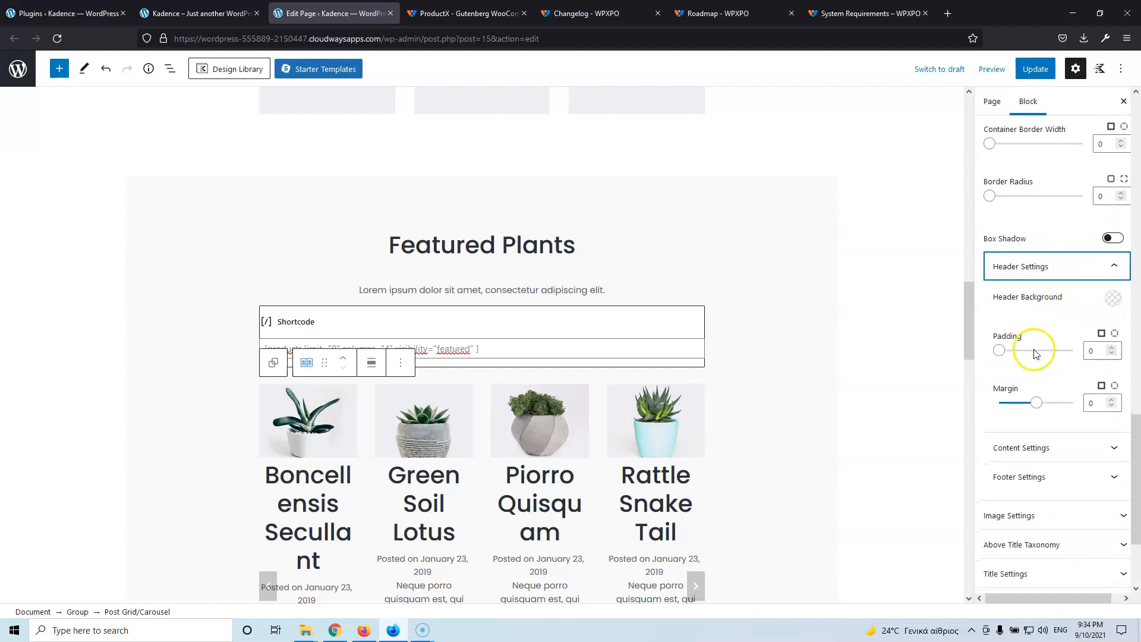
pyautogui.scroll(-1, 1027, 350)
pyautogui.scroll(-1, 1031, 427)
pyautogui.scroll(-1, 1031, 426)
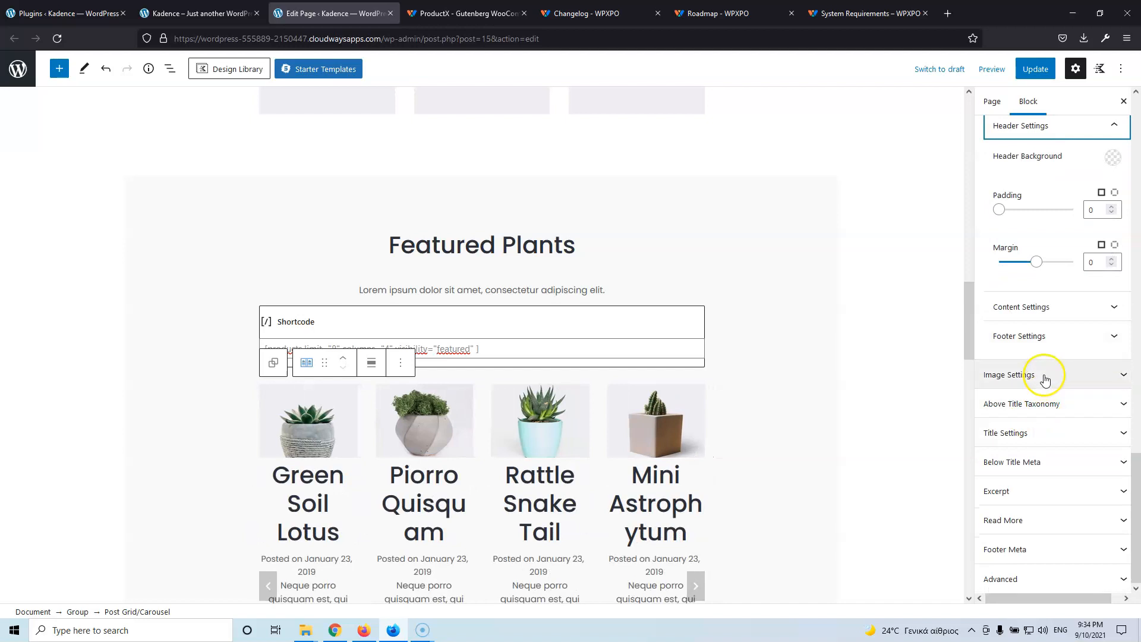
# Set the carousel's post title color to red, hex FF0000
pyautogui.click(1035, 439)
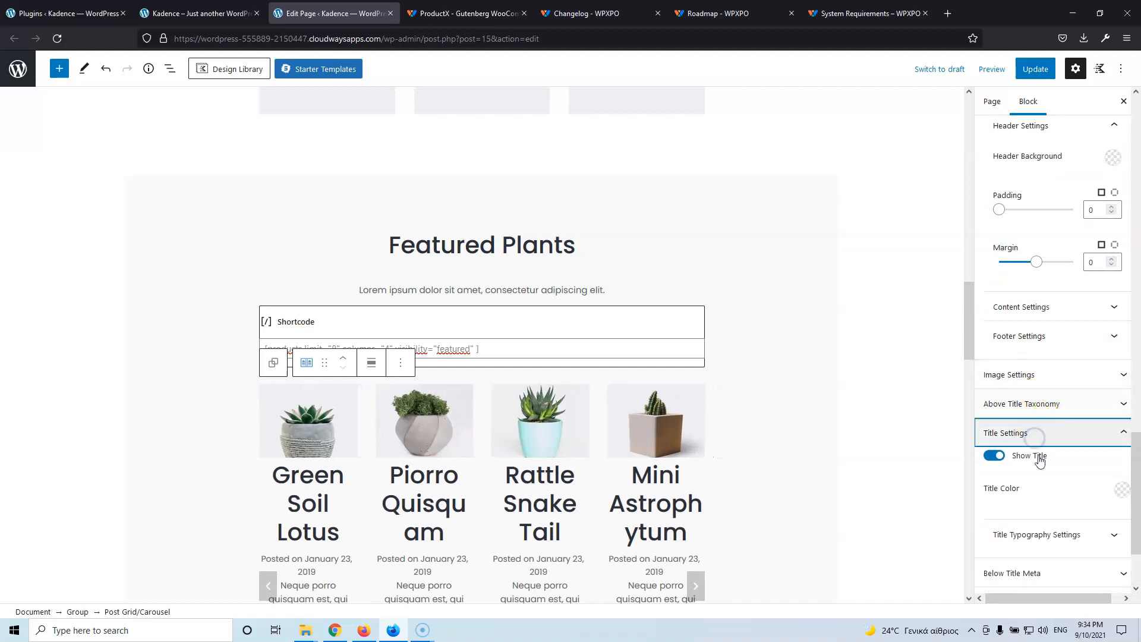
pyautogui.scroll(-2, 1046, 447)
pyautogui.click(1120, 385)
pyautogui.click(1044, 229)
pyautogui.click(1131, 159)
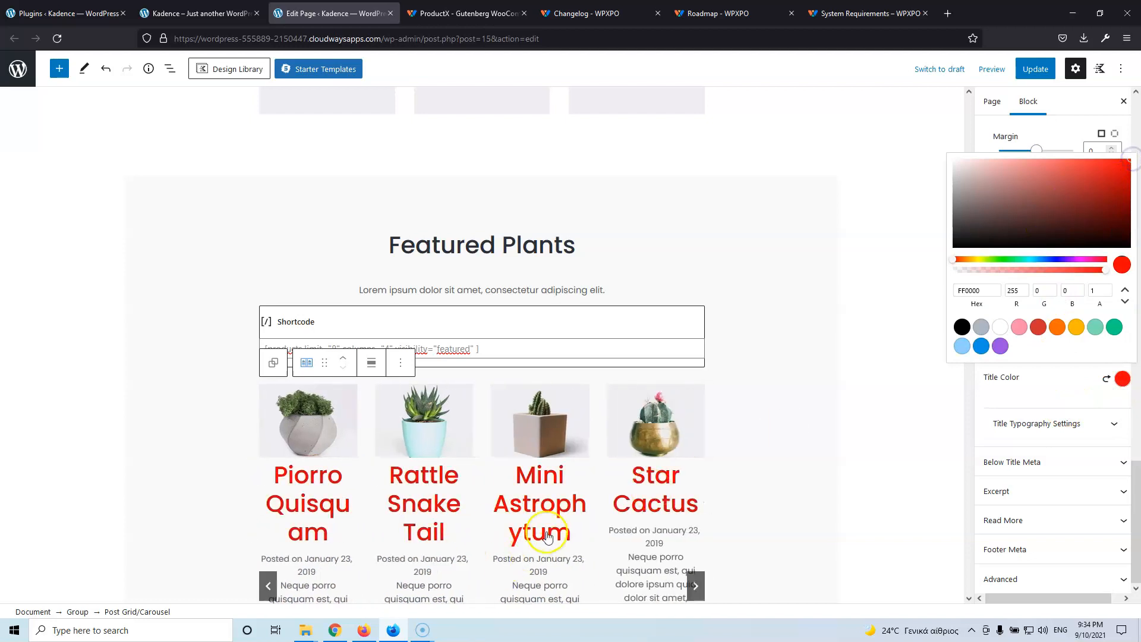
pyautogui.click(1048, 389)
# Set the carousel titles' HTML tag to H4 and their font size to 20 px
pyautogui.click(1066, 425)
pyautogui.scroll(-3, 1067, 425)
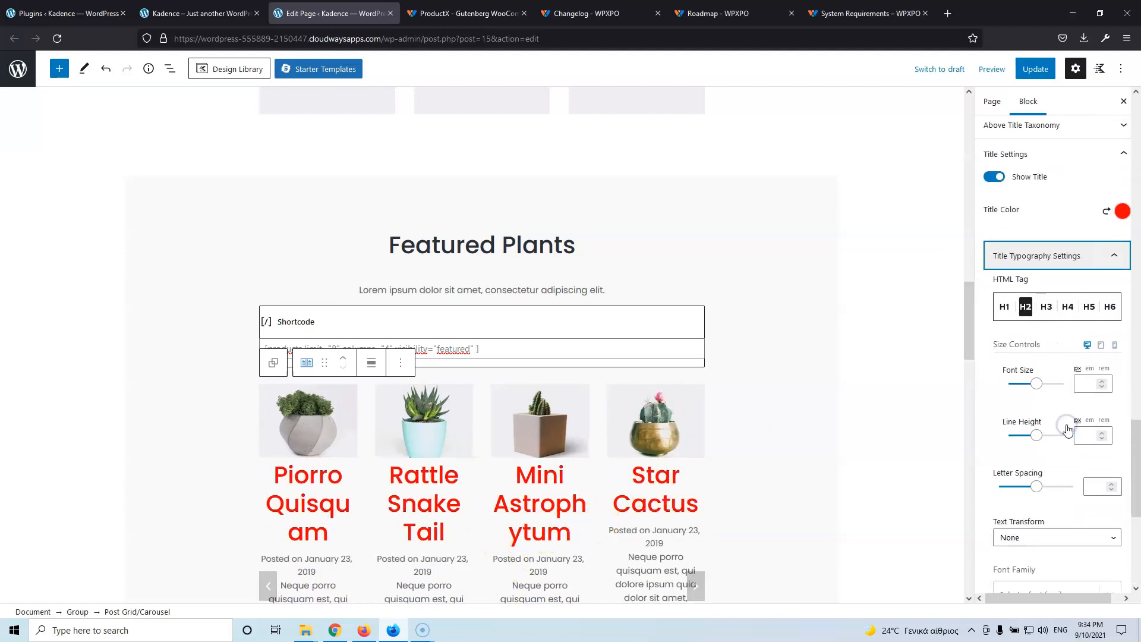
pyautogui.click(1067, 297)
pyautogui.click(1080, 373)
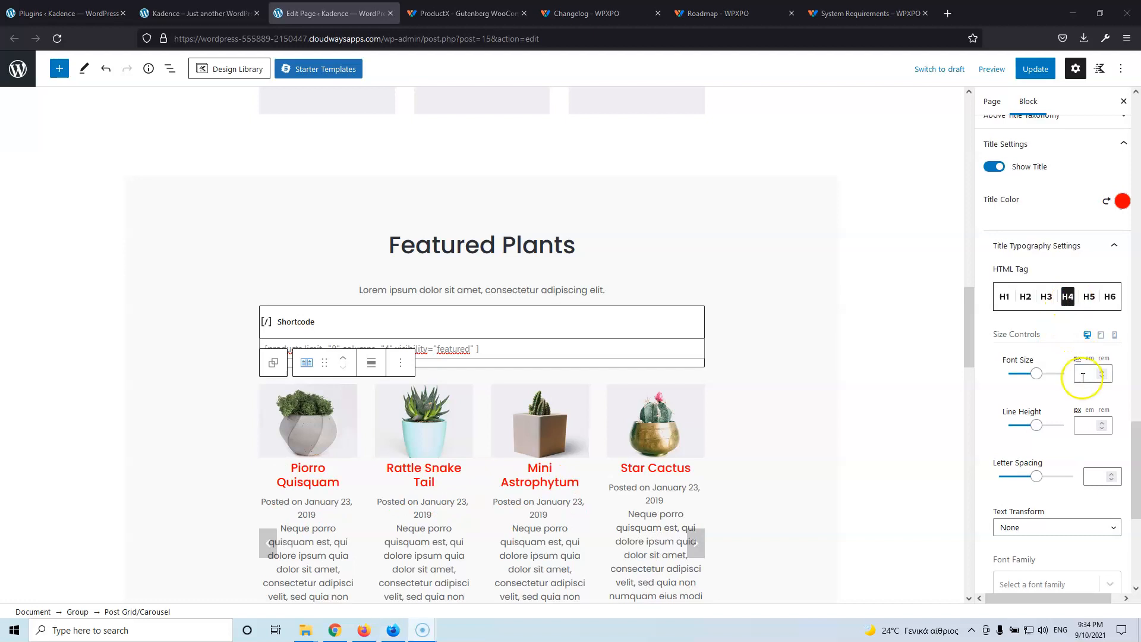
pyautogui.click(1083, 376)
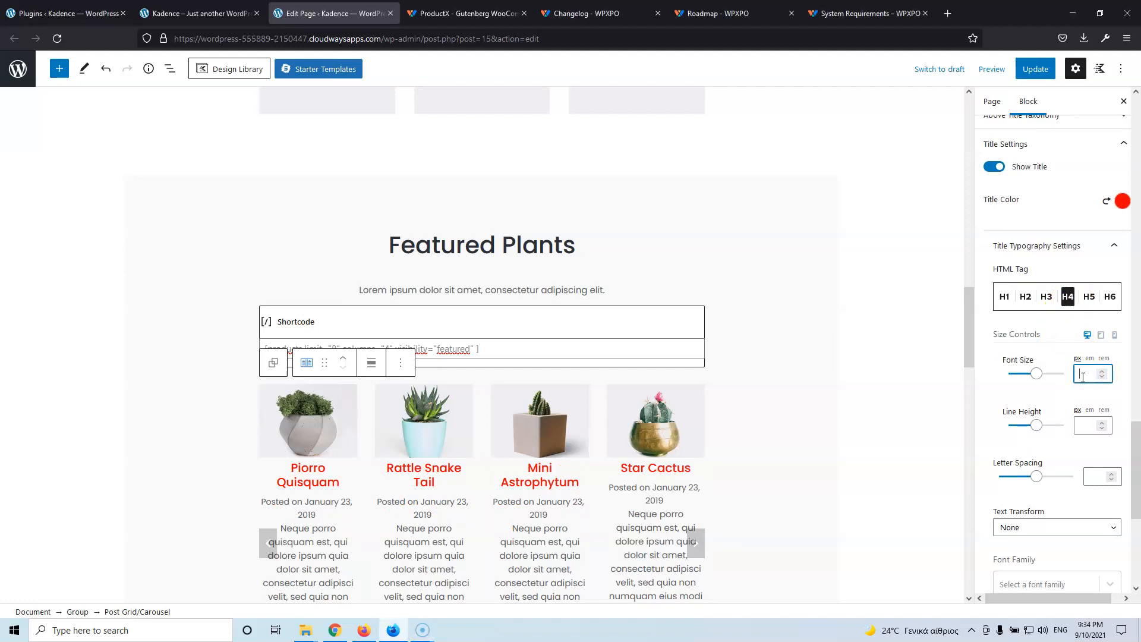
pyautogui.click(1075, 416)
# Set the carousel titles' top padding to 20 px and bottom padding to 18 px
pyautogui.scroll(-1, 1085, 422)
pyautogui.scroll(-3, 1062, 382)
pyautogui.doubleClick(1004, 436)
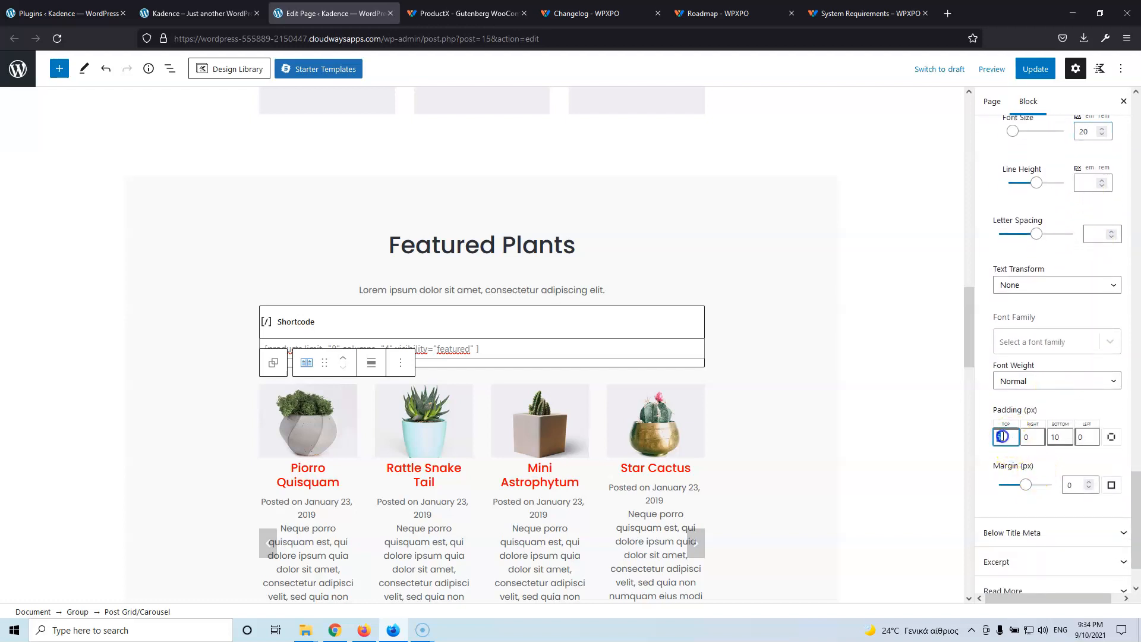
pyautogui.write('20')
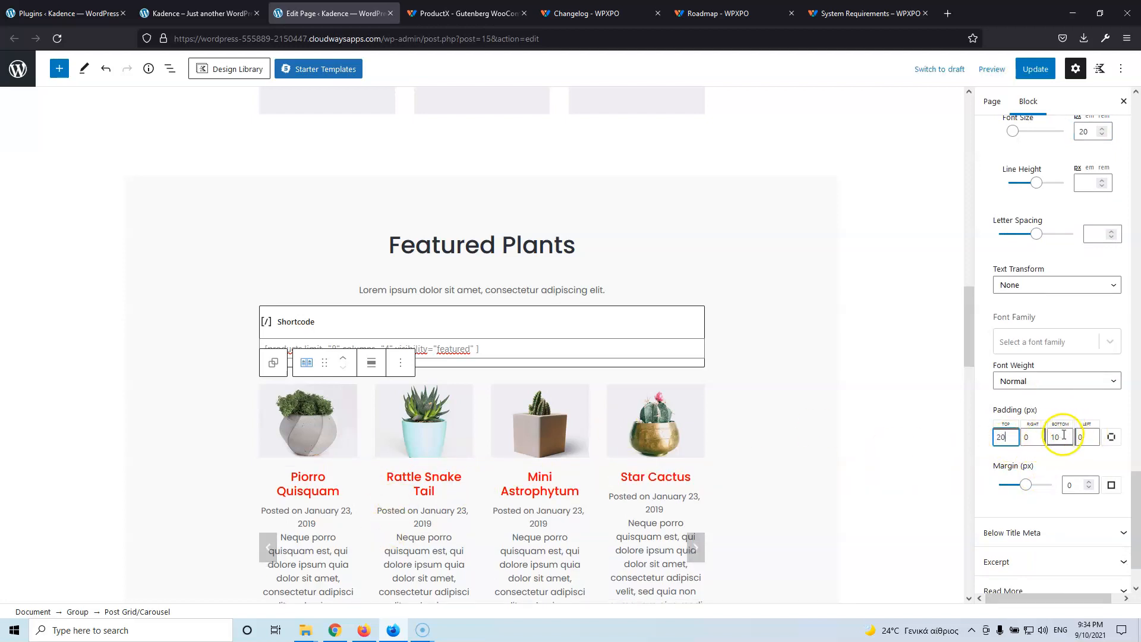
pyautogui.write('18')
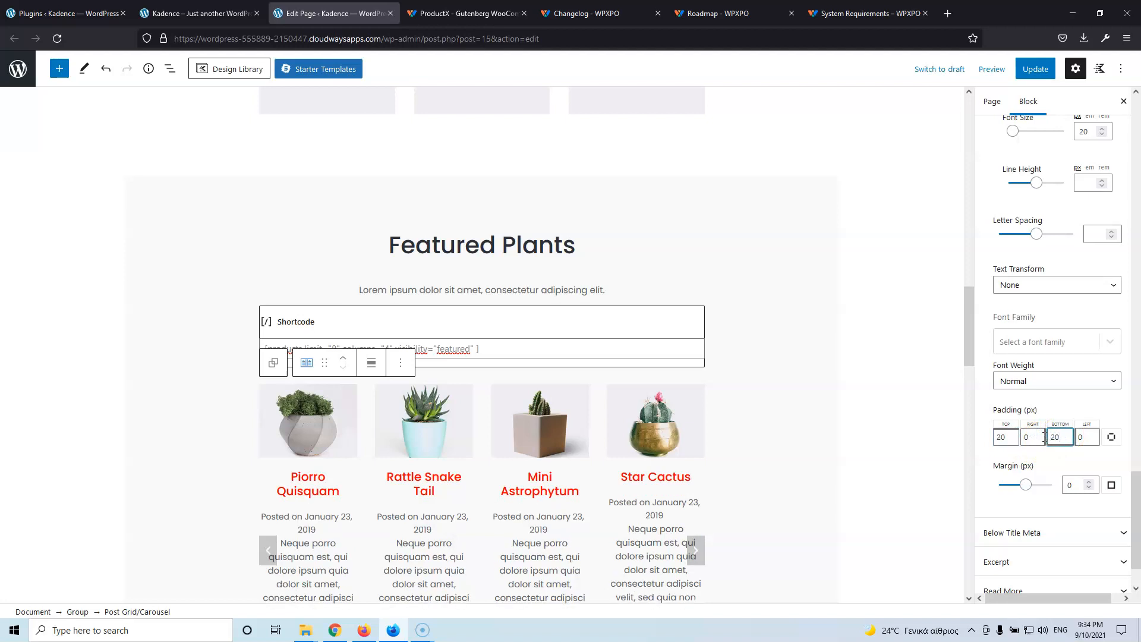
# Hide the date and the author in the carousel's below-title meta
pyautogui.click(1036, 532)
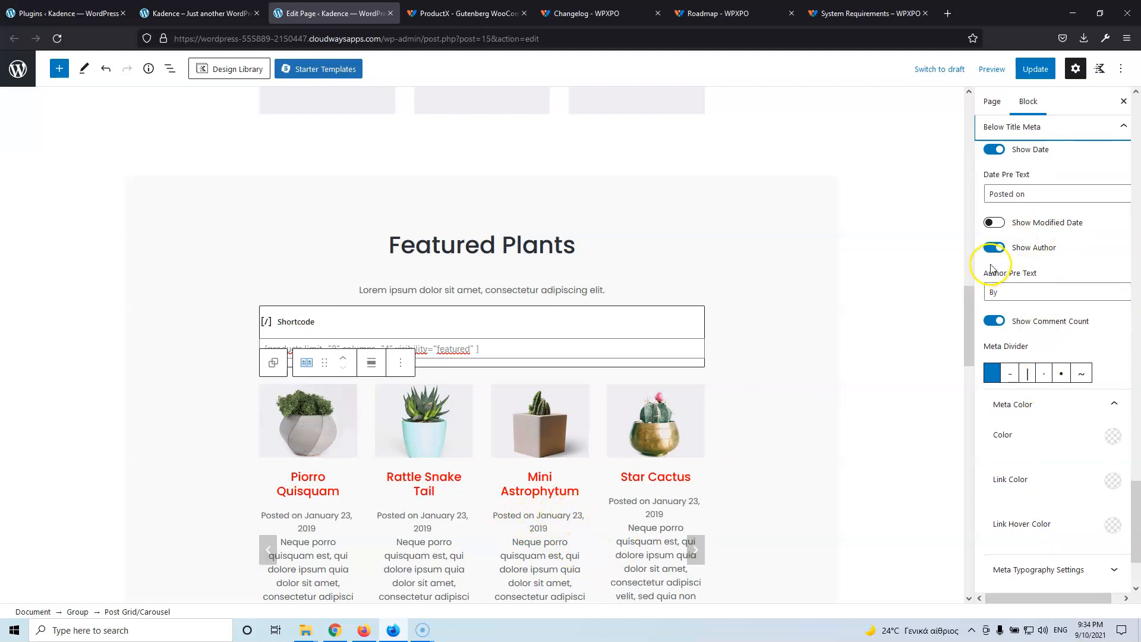
pyautogui.scroll(1, 995, 221)
pyautogui.click(993, 211)
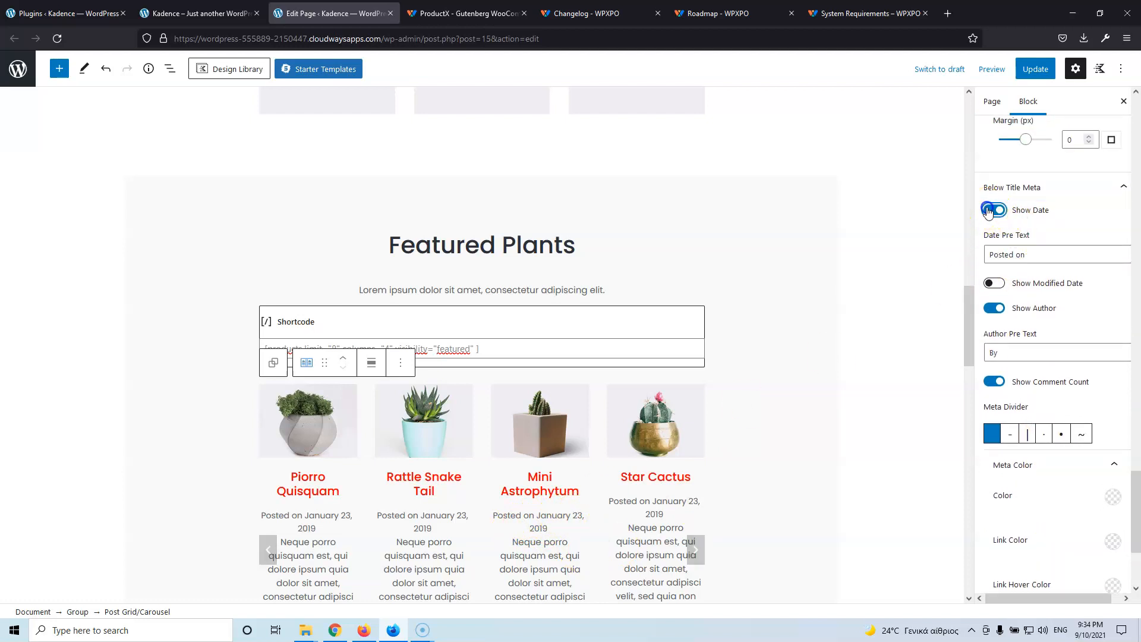
pyautogui.click(992, 266)
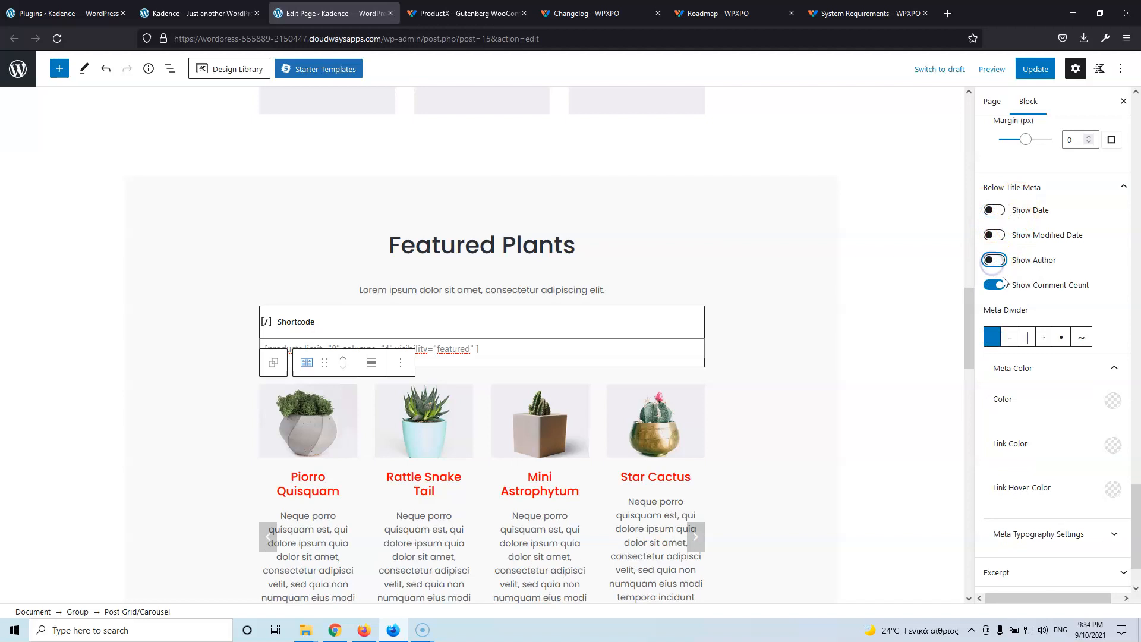
# Hide the excerpt in the Post Grid/Carousel block
pyautogui.scroll(-1, 1045, 431)
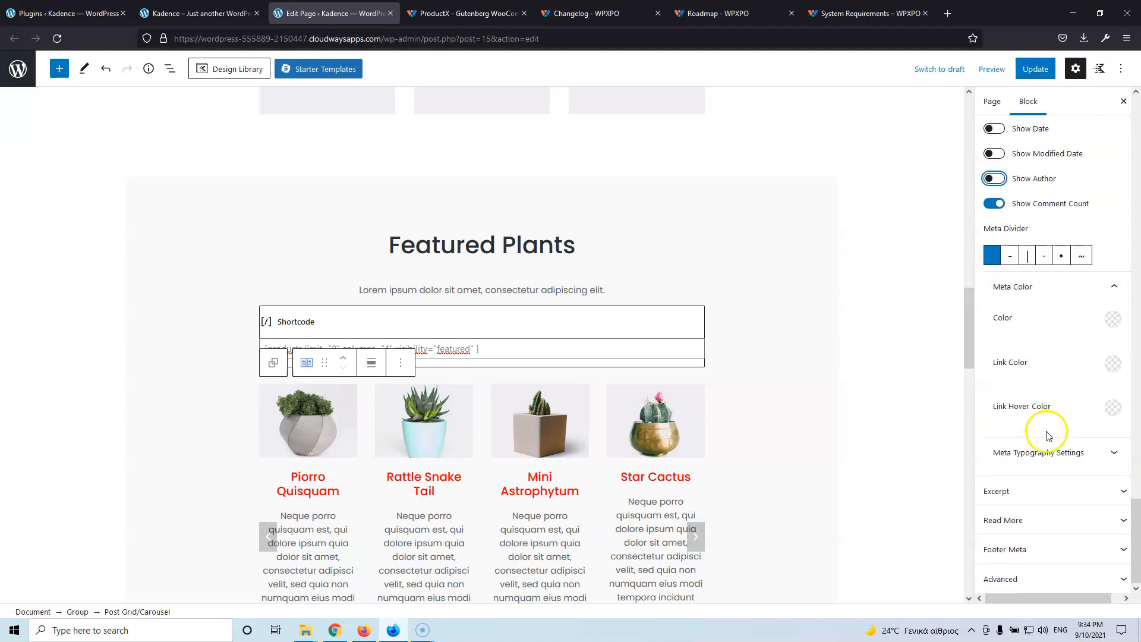
pyautogui.click(1036, 493)
pyautogui.click(993, 383)
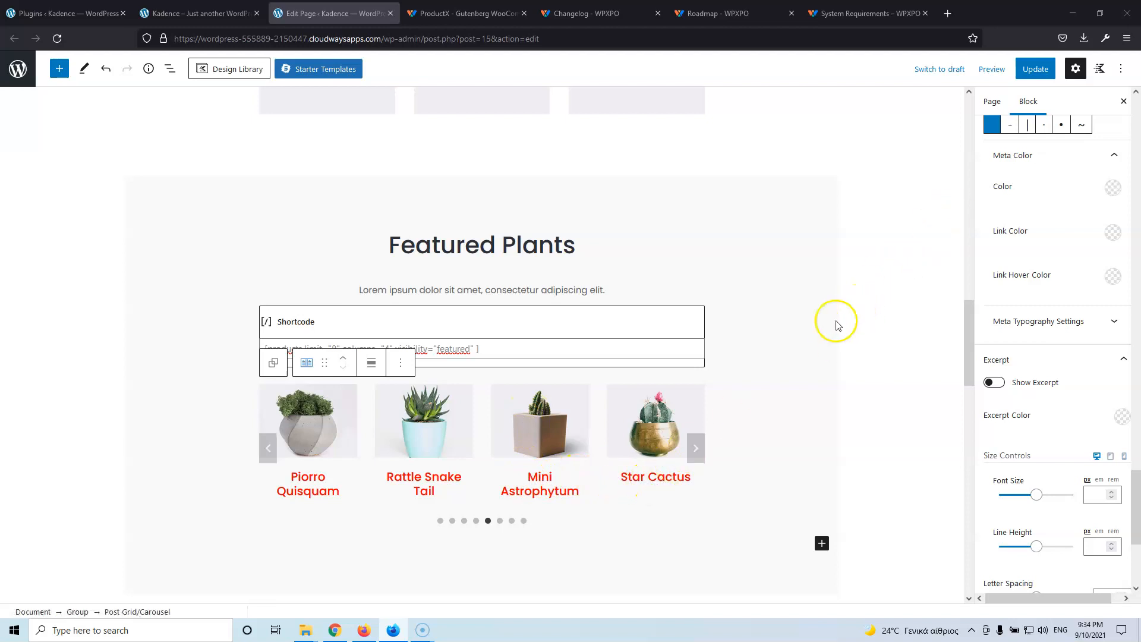
# Update the page, reload the live homepage, and view the product carousel below the Featured Plants grid
pyautogui.click(1037, 71)
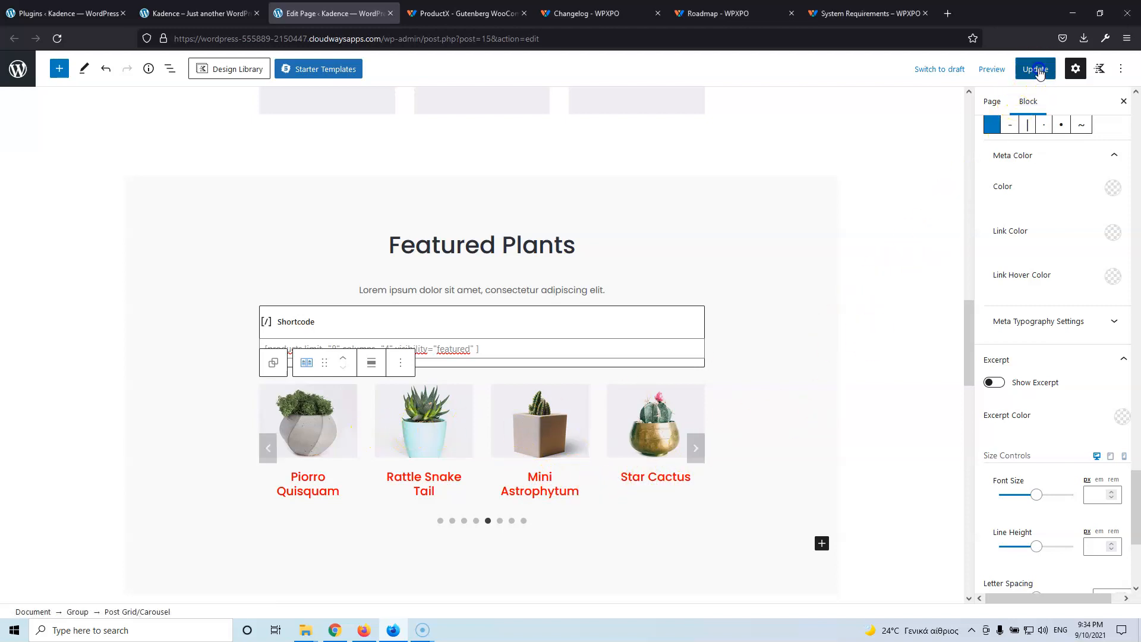
pyautogui.click(202, 12)
pyautogui.click(56, 38)
pyautogui.scroll(-5, 258, 186)
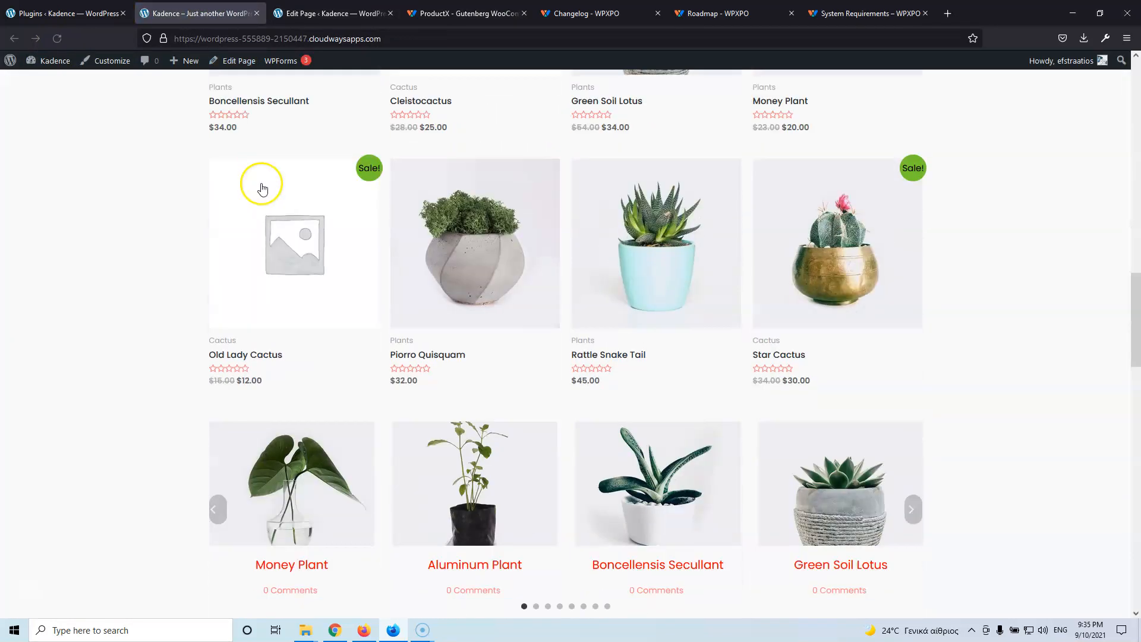
pyautogui.scroll(-8, 466, 364)
pyautogui.scroll(6, 477, 377)
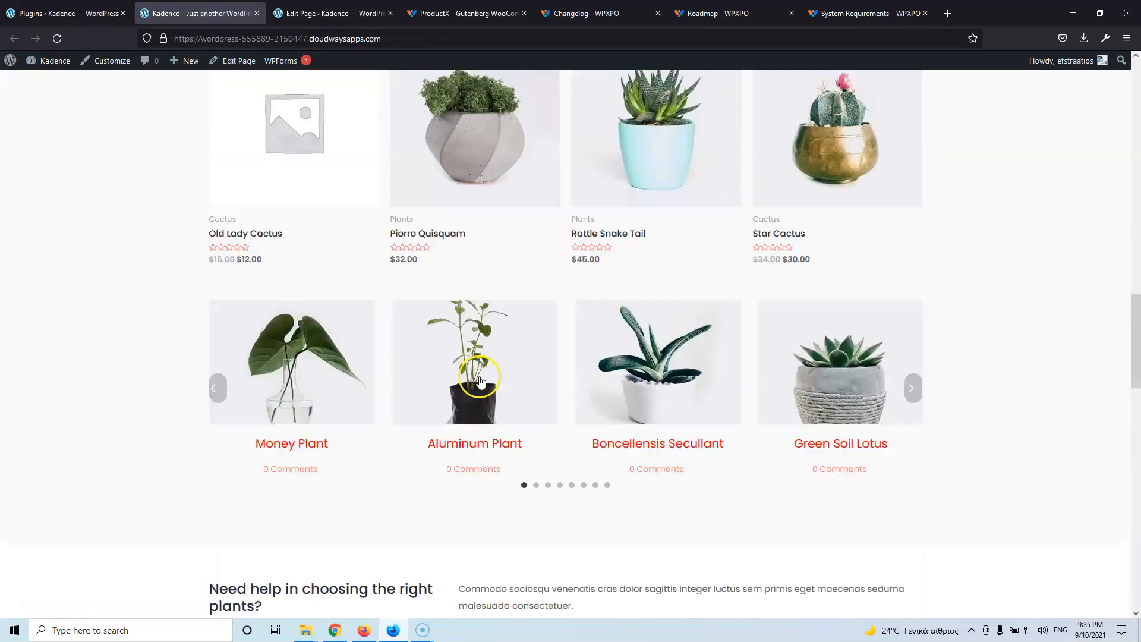
pyautogui.scroll(15, 479, 378)
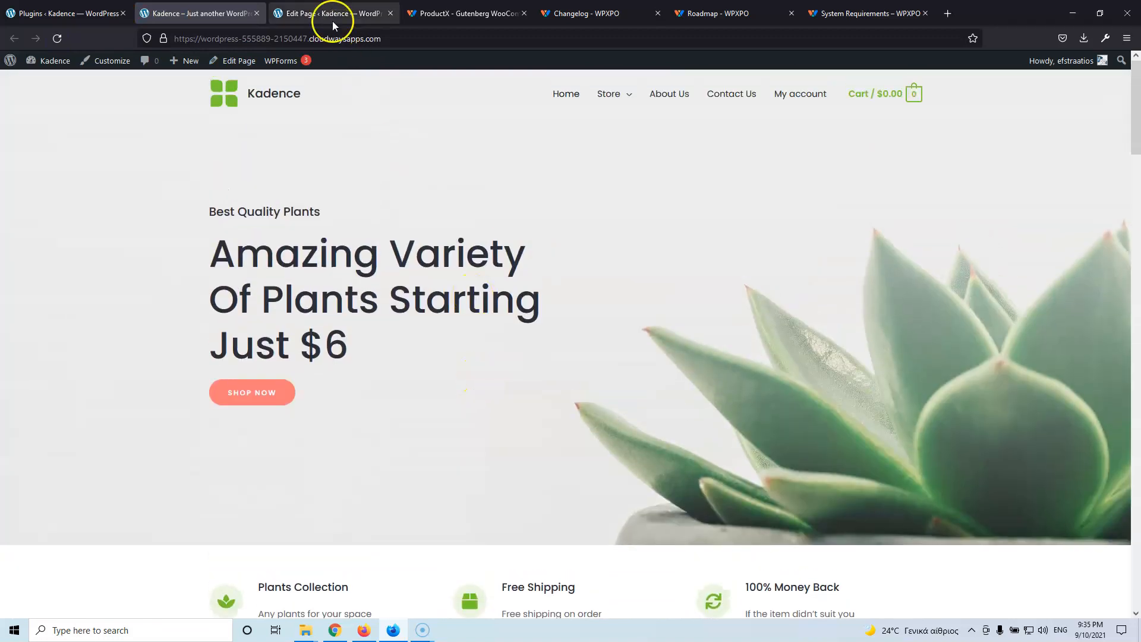
# Update the page again and reopen the store's Home page to recheck the carousel under Featured Plants
pyautogui.click(334, 21)
pyautogui.click(1045, 70)
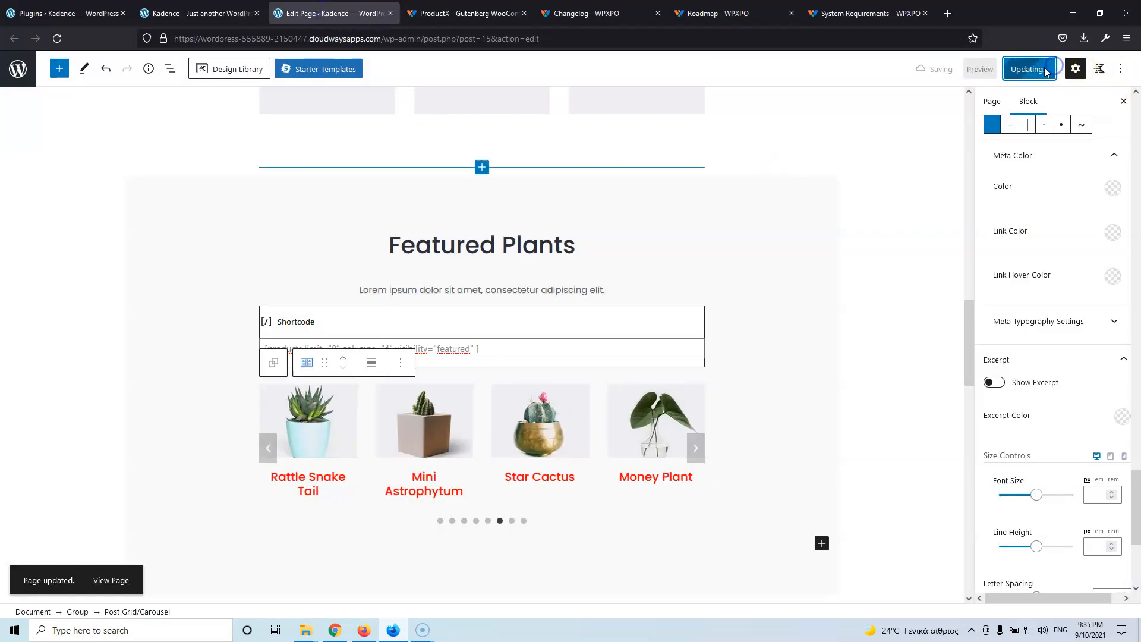
pyautogui.click(223, 13)
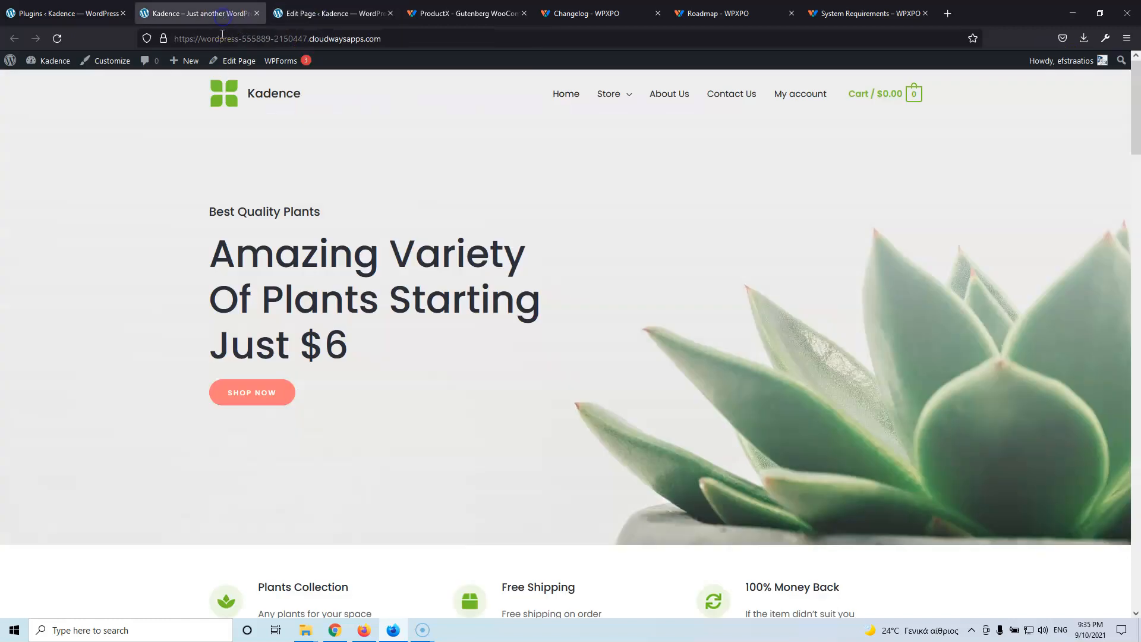
pyautogui.click(566, 96)
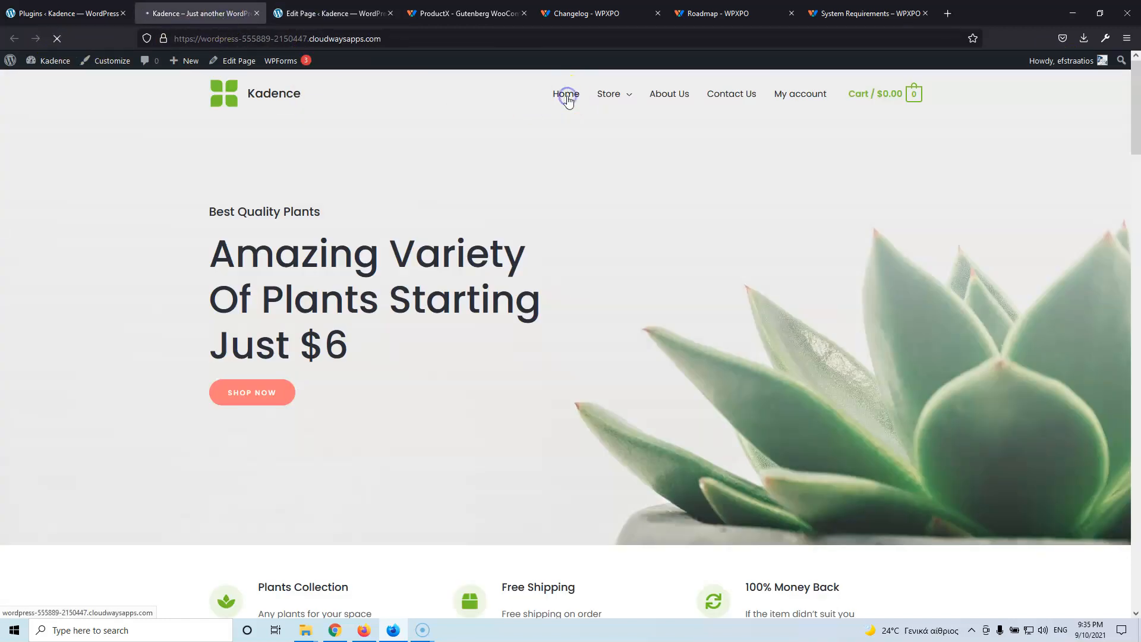
pyautogui.scroll(-12, 445, 282)
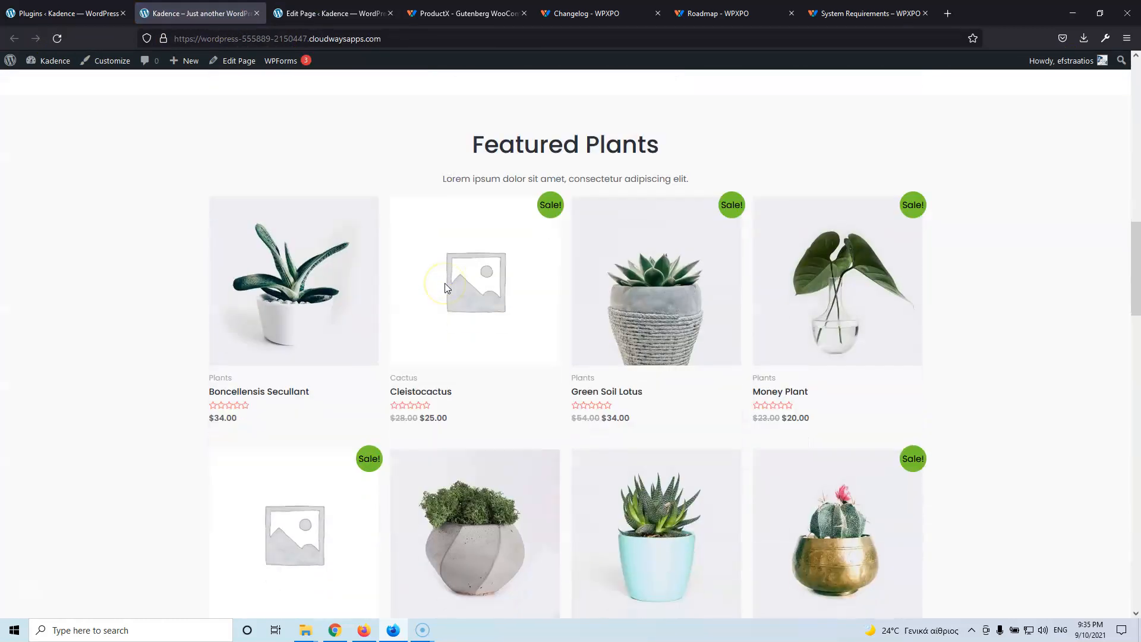
pyautogui.scroll(-10, 445, 288)
pyautogui.scroll(3, 446, 289)
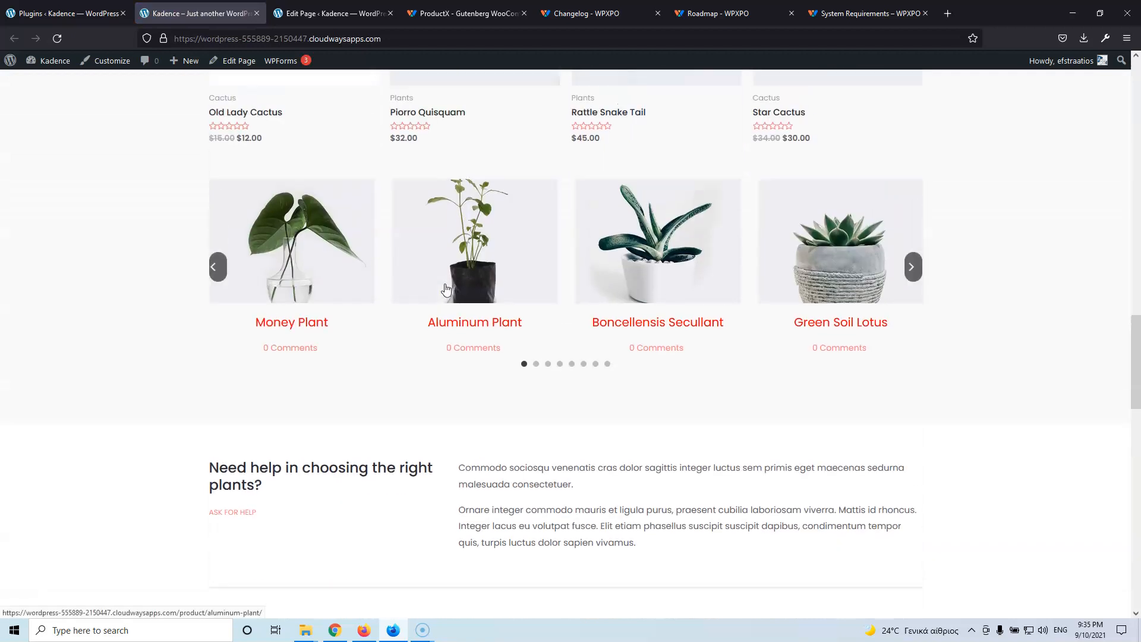
# Compare the Featured Plants product grid with the carousel below it on the live homepage
pyautogui.scroll(3, 484, 368)
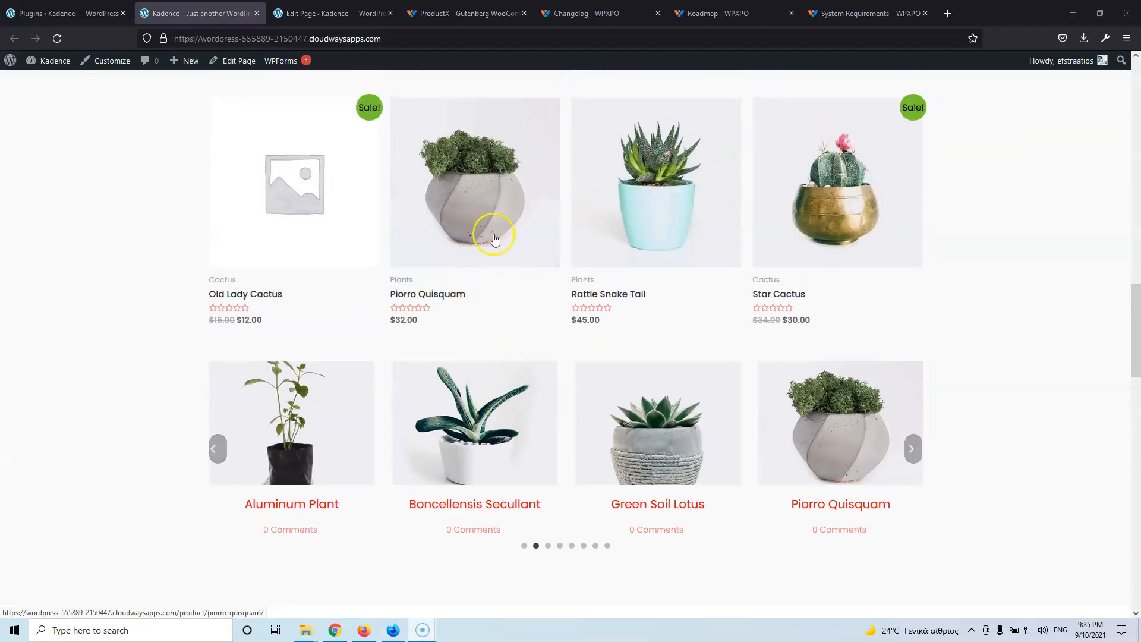
pyautogui.scroll(3, 487, 285)
pyautogui.scroll(-2, 535, 439)
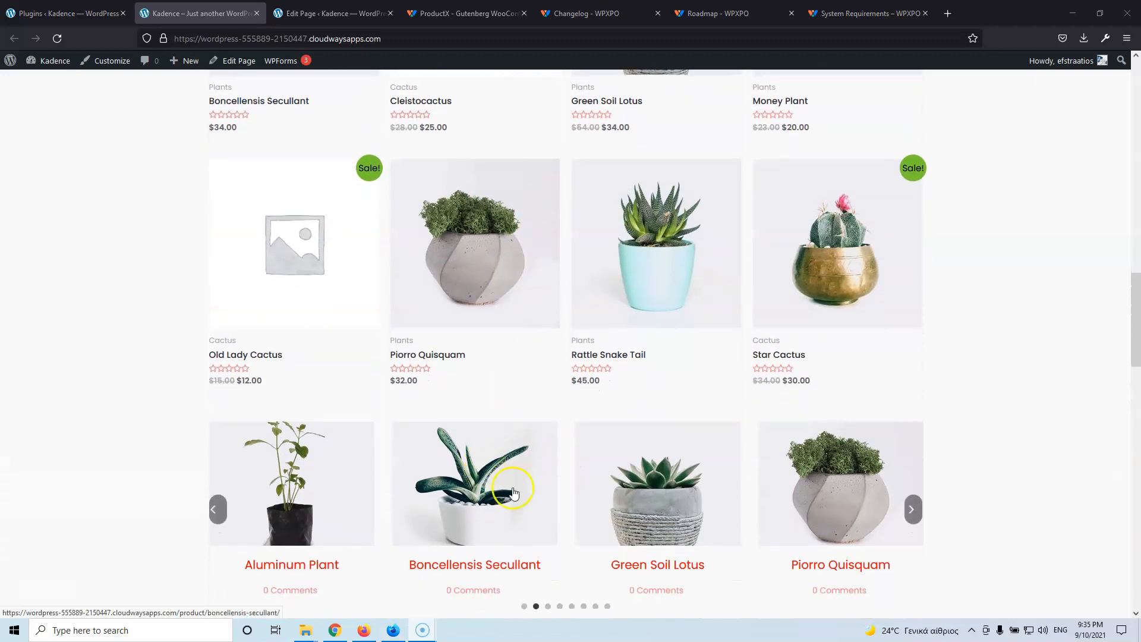
pyautogui.scroll(-2, 563, 459)
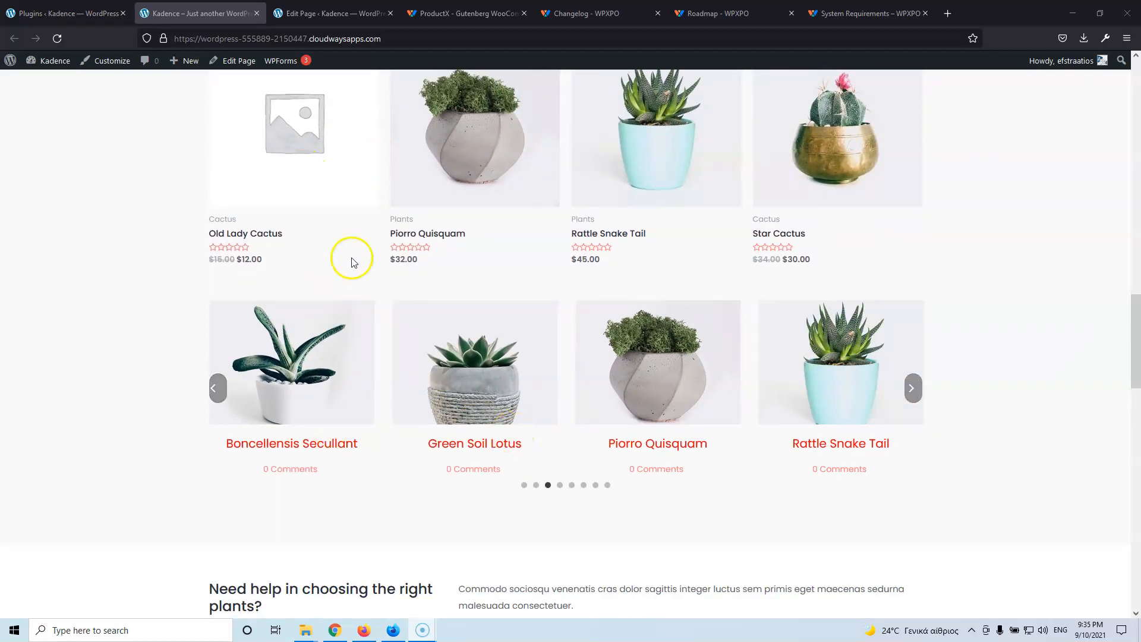
# Search the plugin directory for productx, then install and activate ProductX – Gutenberg WooCommerce Blocks
pyautogui.click(314, 9)
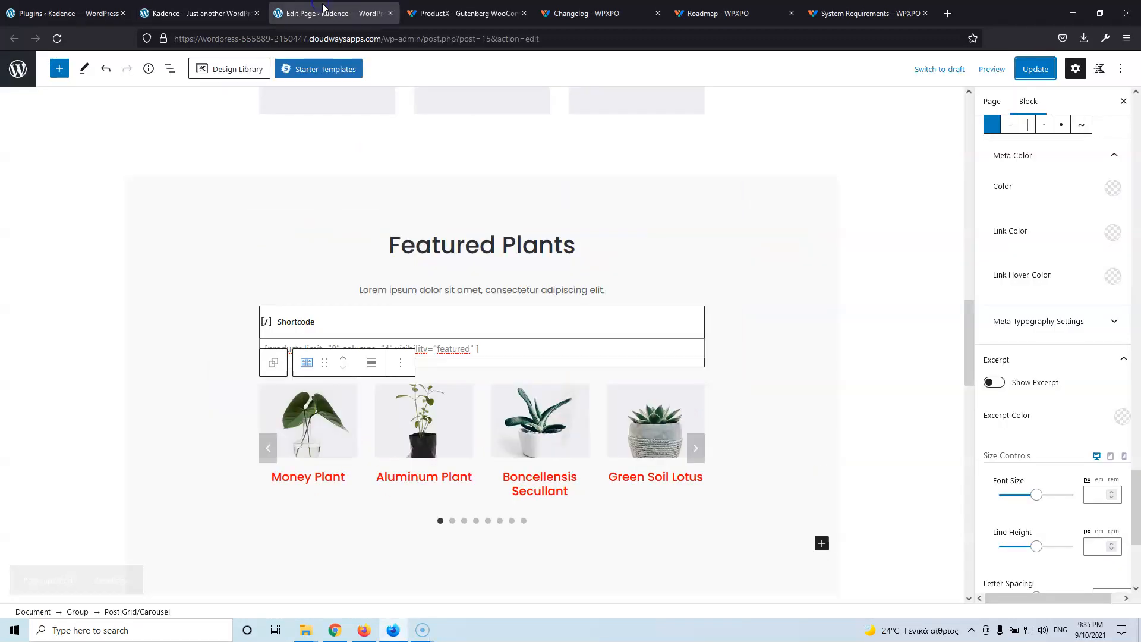
pyautogui.click(76, 13)
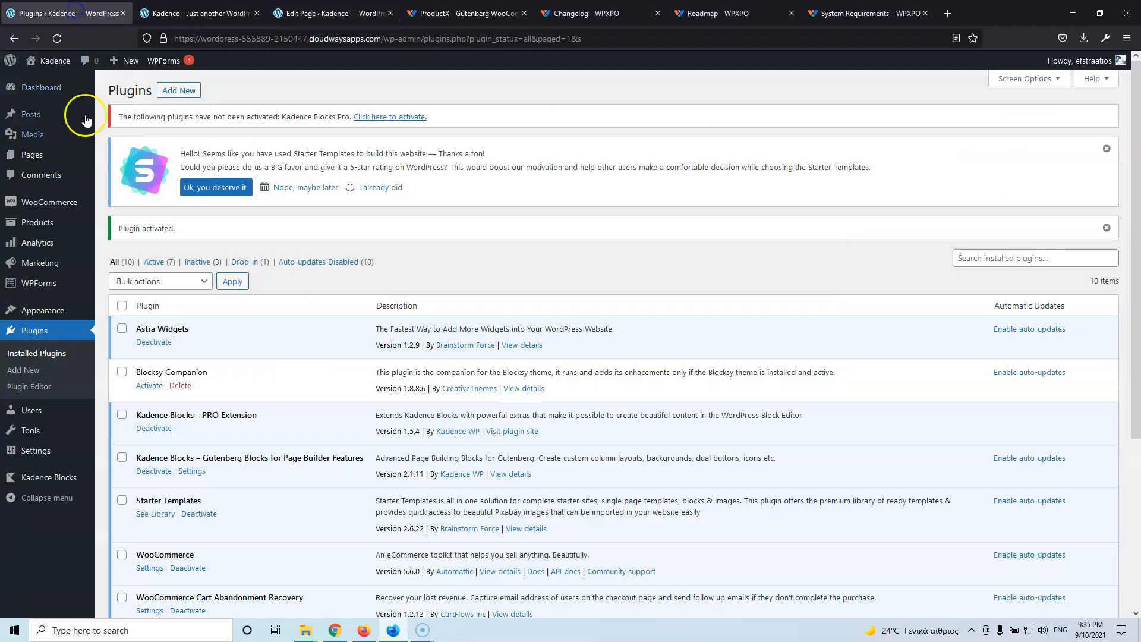
pyautogui.click(38, 373)
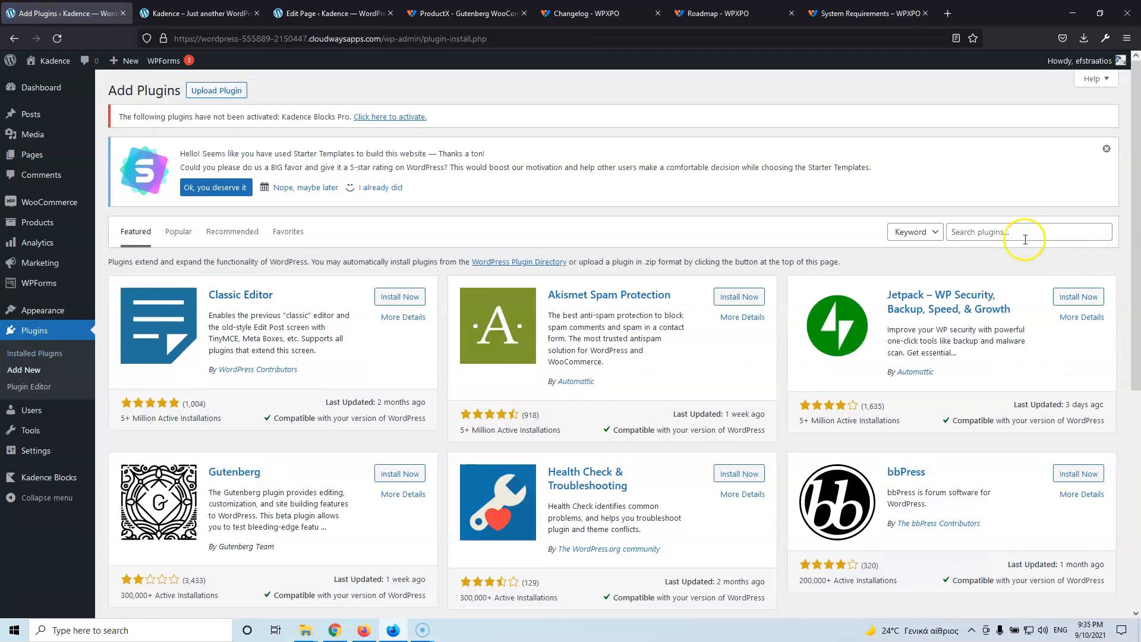
pyautogui.click(1008, 234)
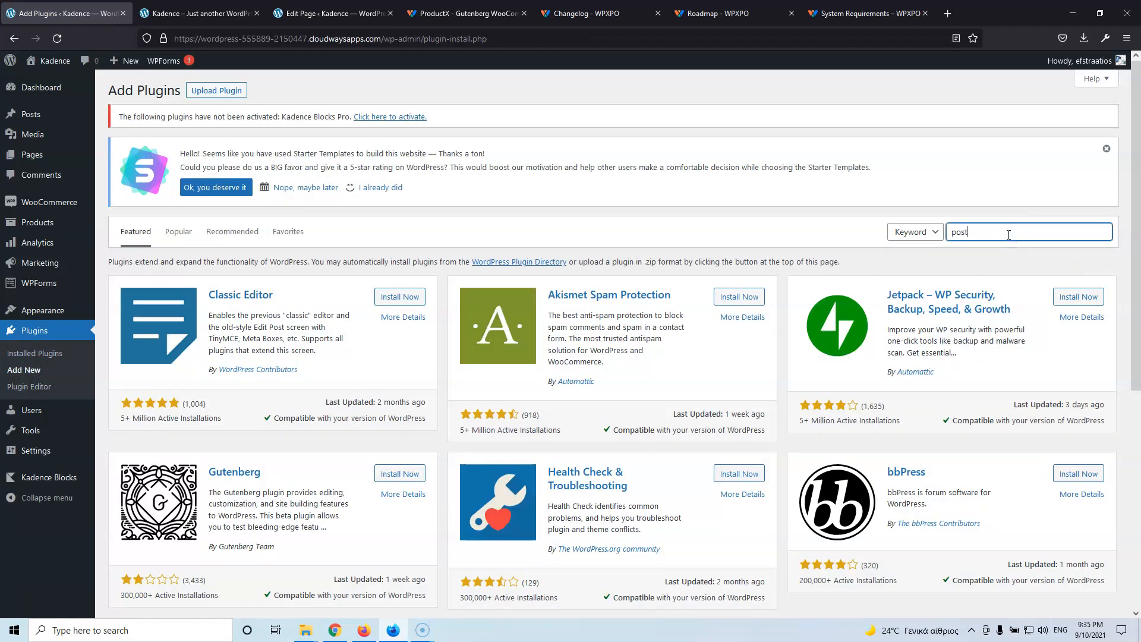
pyautogui.write('pro')
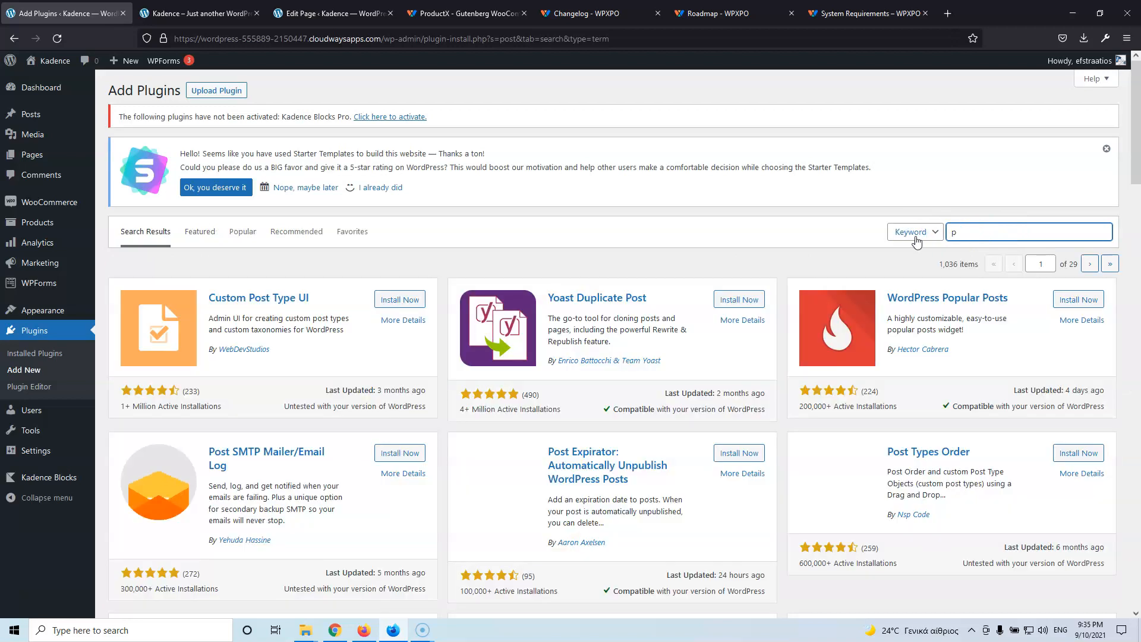
pyautogui.write('d')
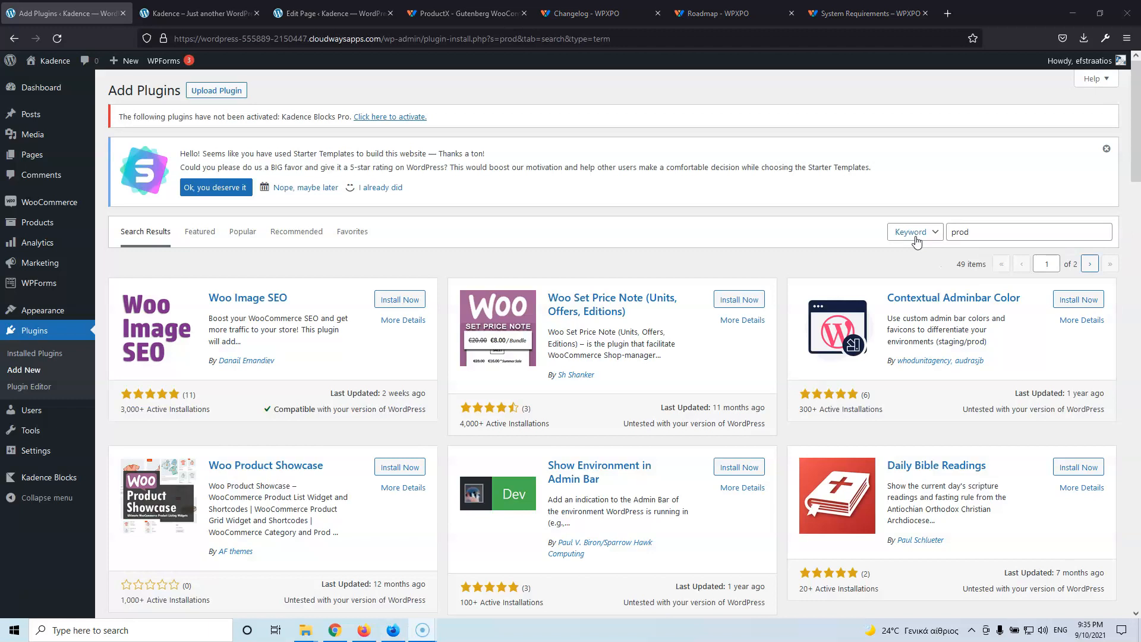
pyautogui.click(996, 233)
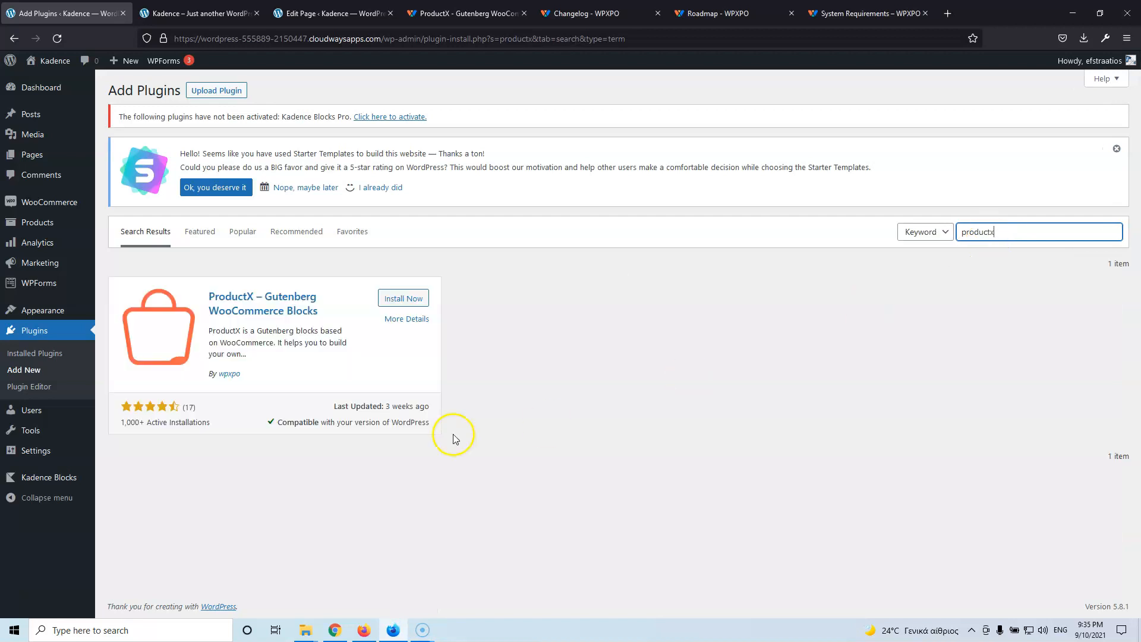
pyautogui.click(397, 296)
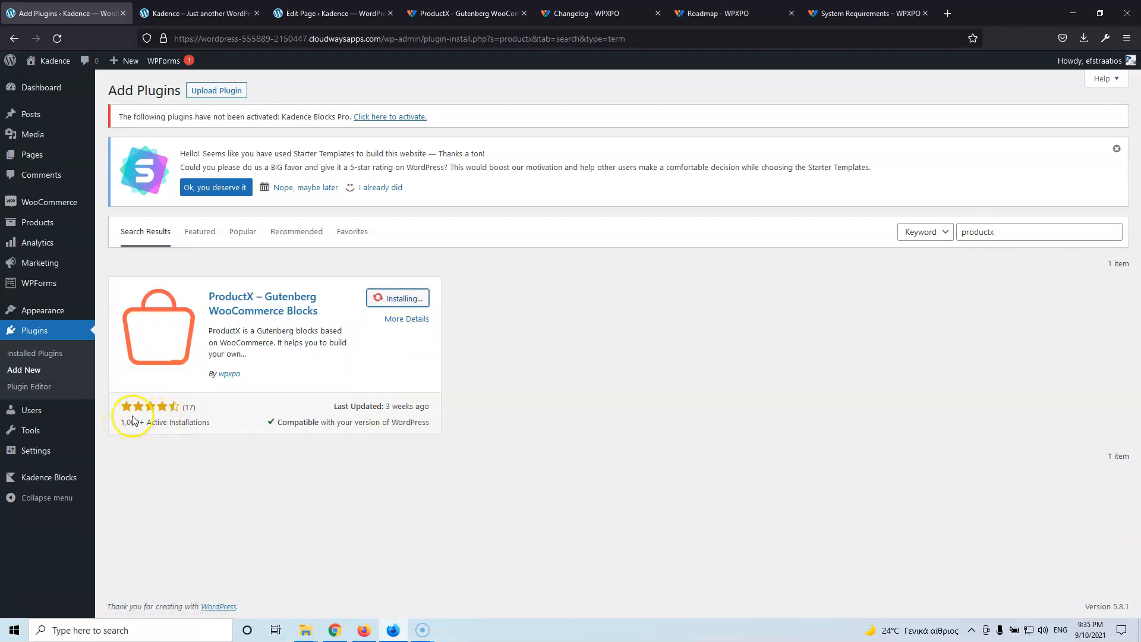
pyautogui.click(411, 299)
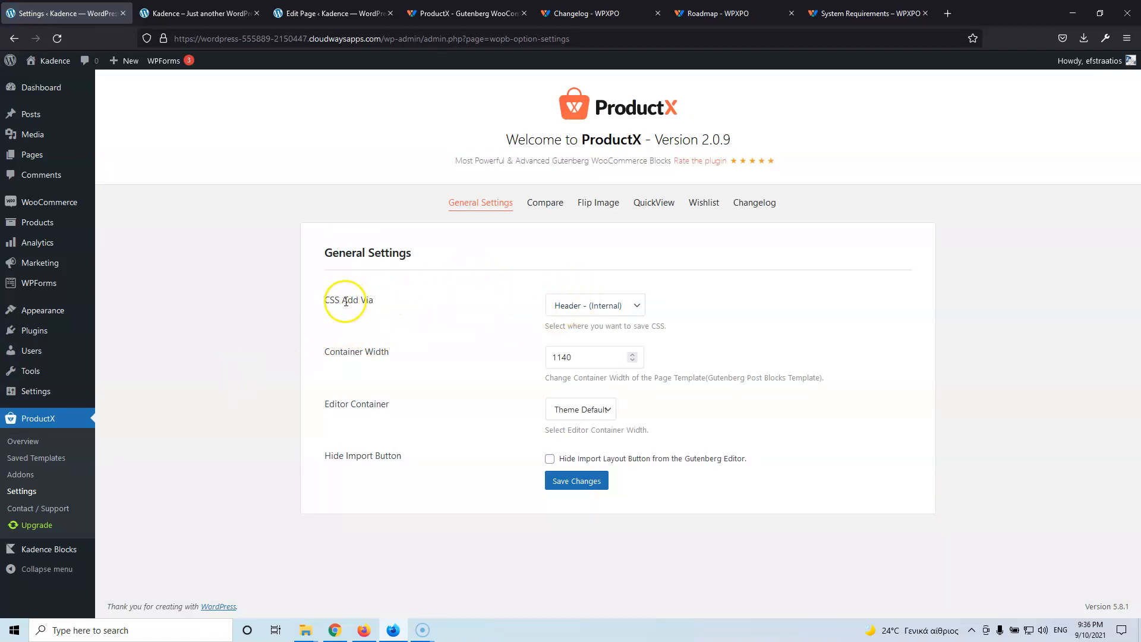
# Review ProductX's CSS Add Via options and look up the theme's global container width in the Customizer
pyautogui.click(581, 309)
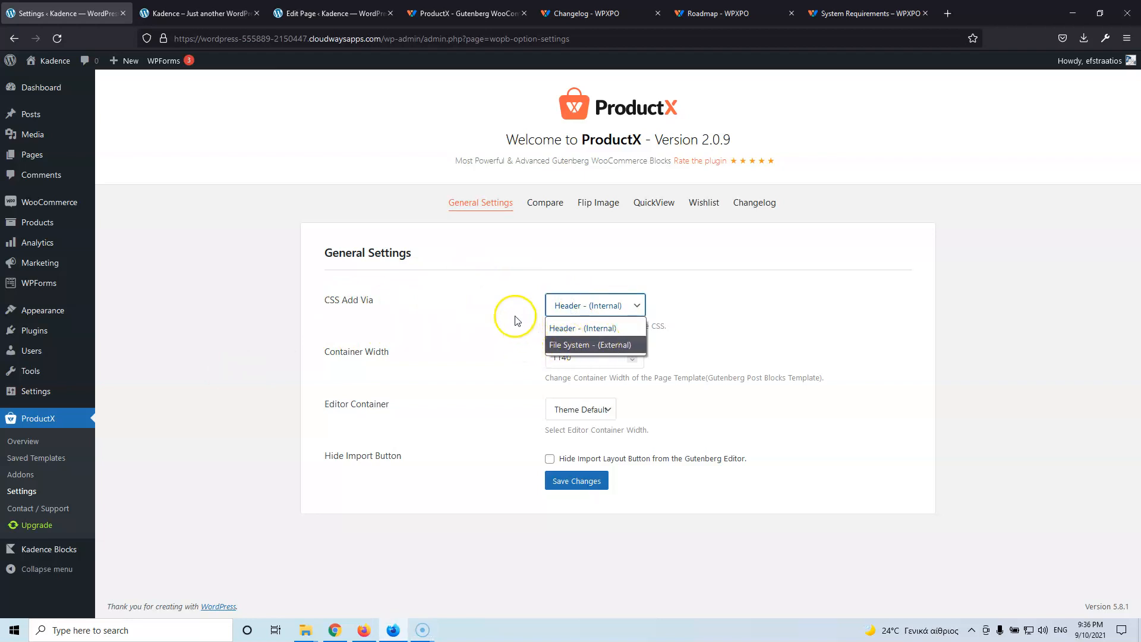
pyautogui.click(549, 304)
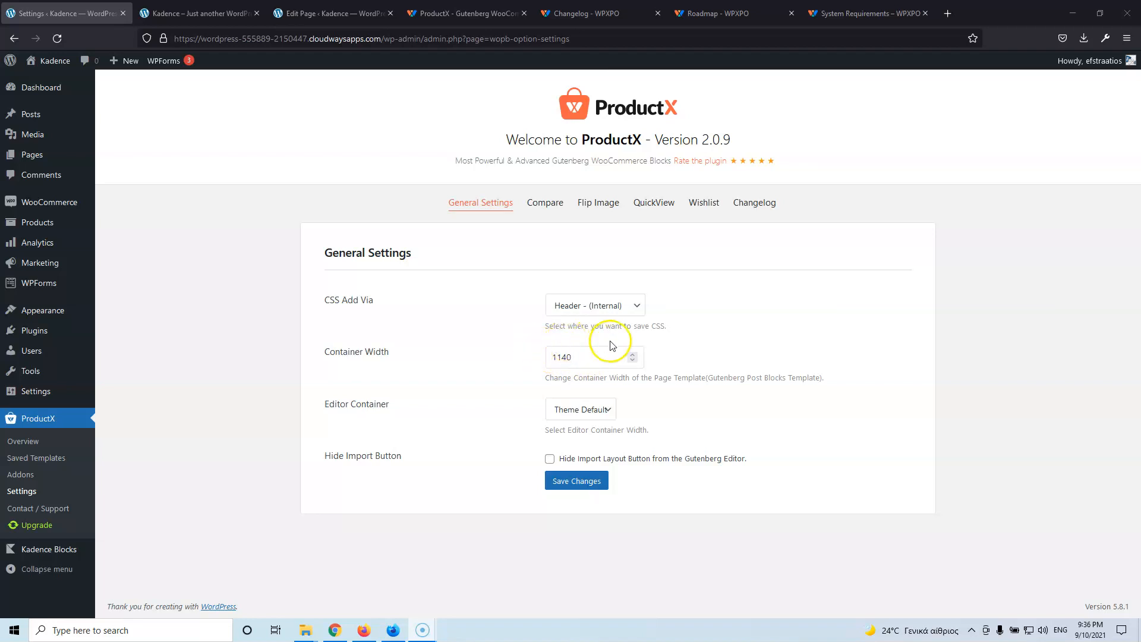
pyautogui.moveTo(37, 323)
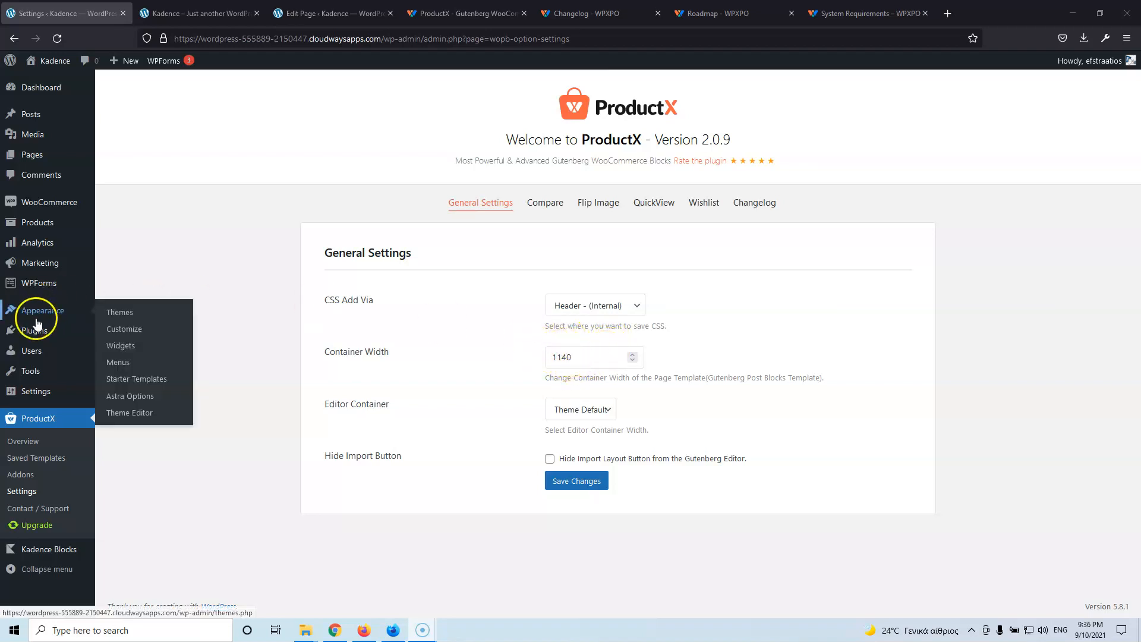
pyautogui.middleClick(122, 331)
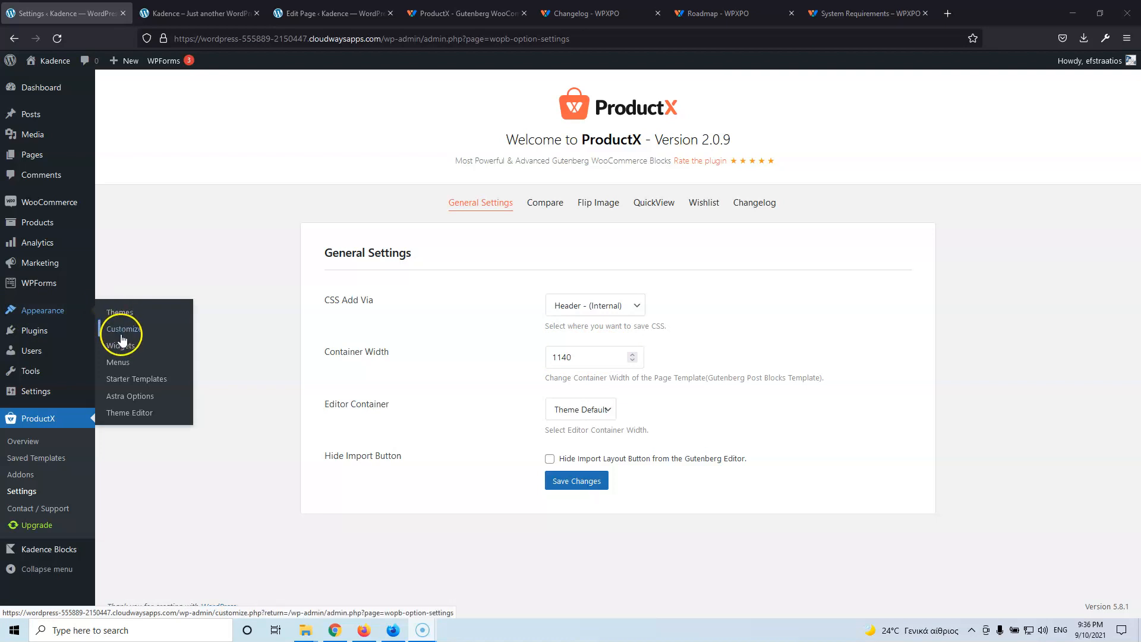
pyautogui.click(155, 23)
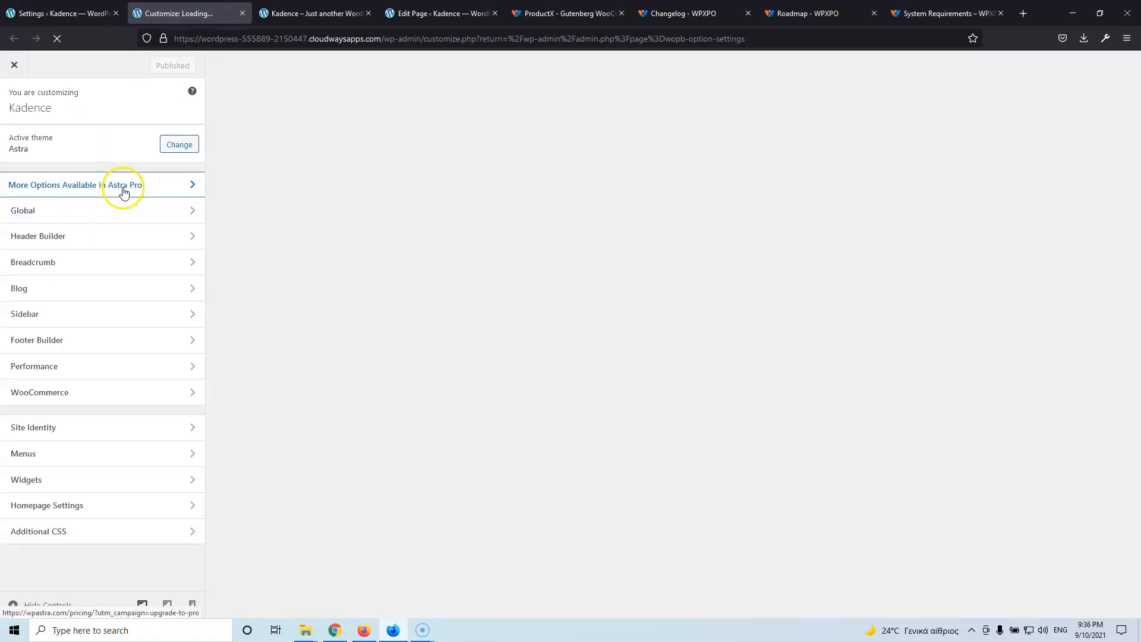
pyautogui.click(84, 215)
pyautogui.click(84, 186)
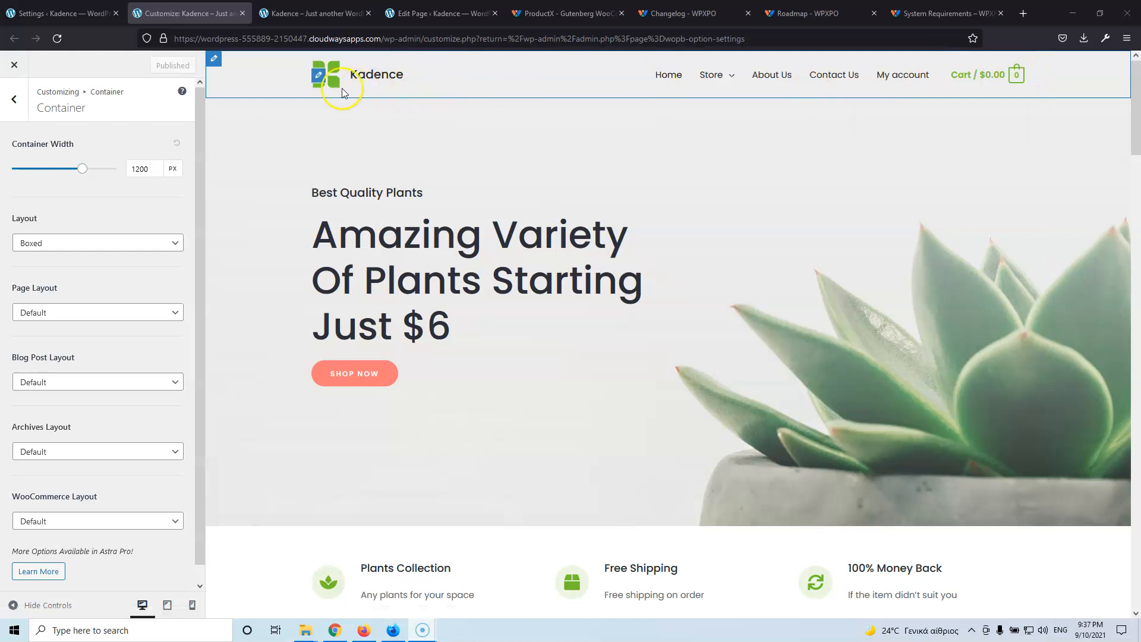
pyautogui.click(154, 170)
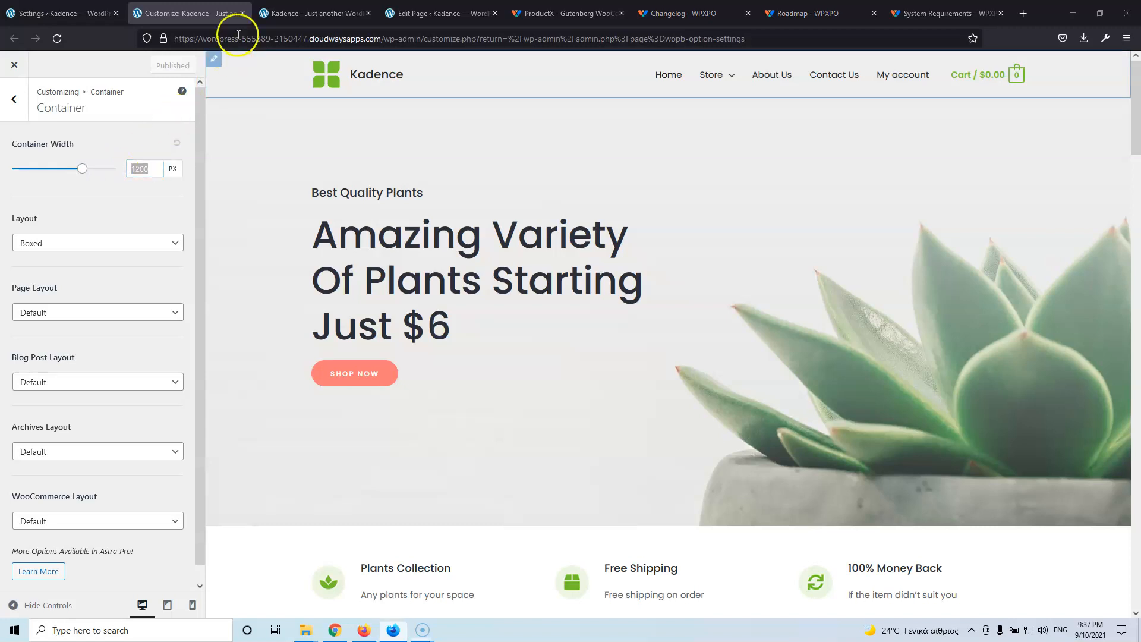
pyautogui.click(242, 13)
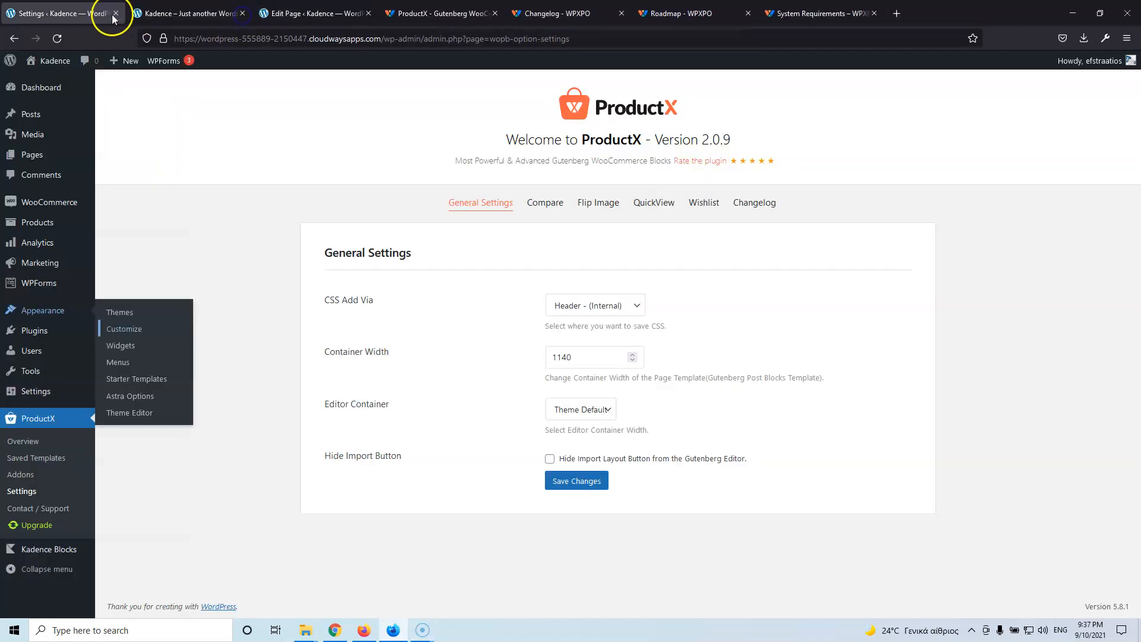
# Set the Container Width in ProductX's general settings to 1200
pyautogui.moveTo(586, 355); pyautogui.dragTo(516, 353)
pyautogui.hotkey('ctrl', 'v')
pyautogui.click(583, 361)
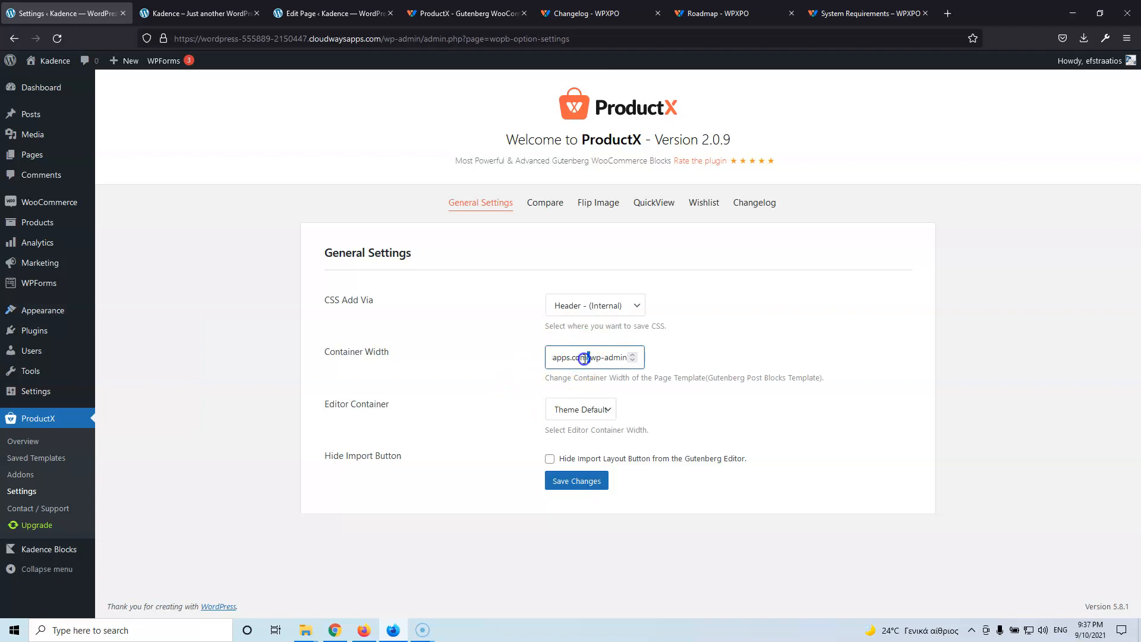
pyautogui.hotkey('ctrl', 'a')
pyautogui.write('12')
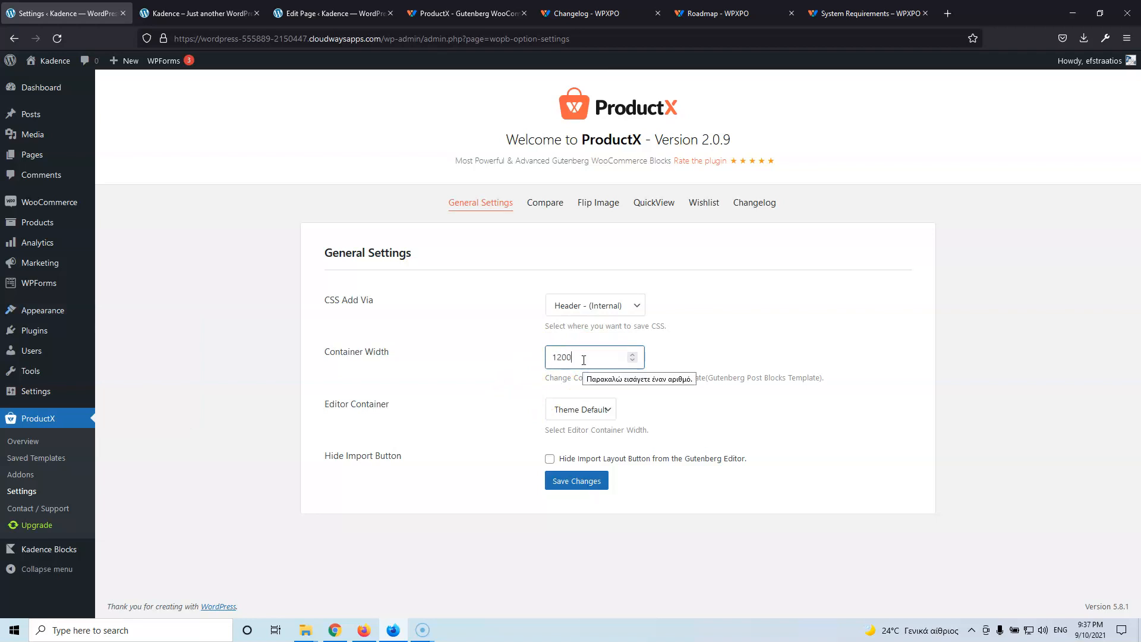
pyautogui.click(496, 396)
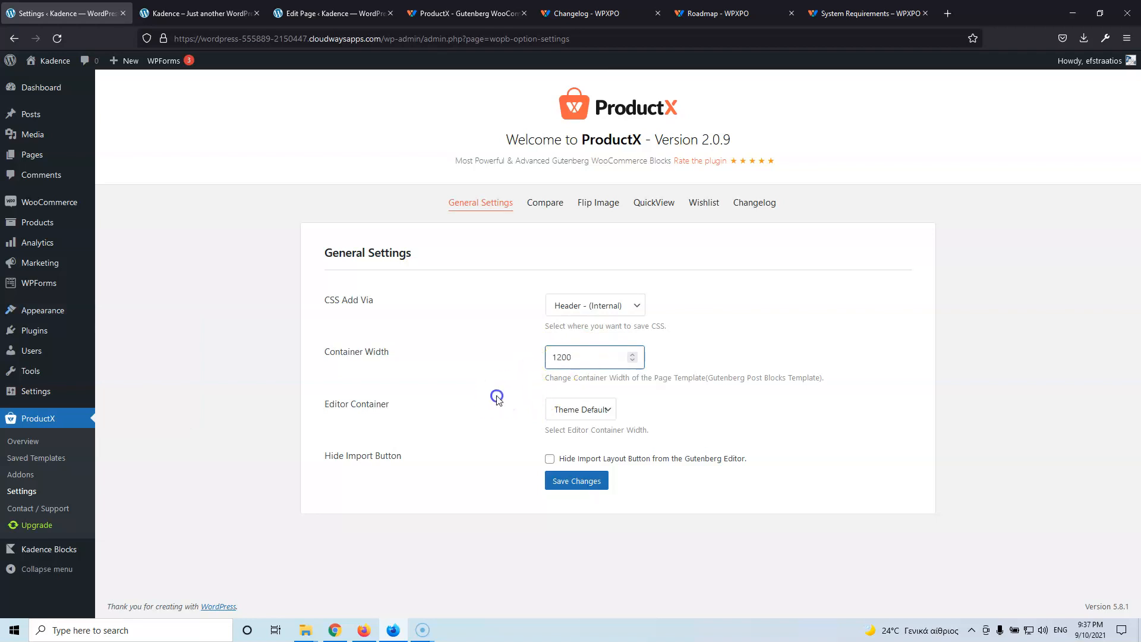
# Check the Editor Container choices, keep Theme Default, and save the general settings
pyautogui.click(576, 409)
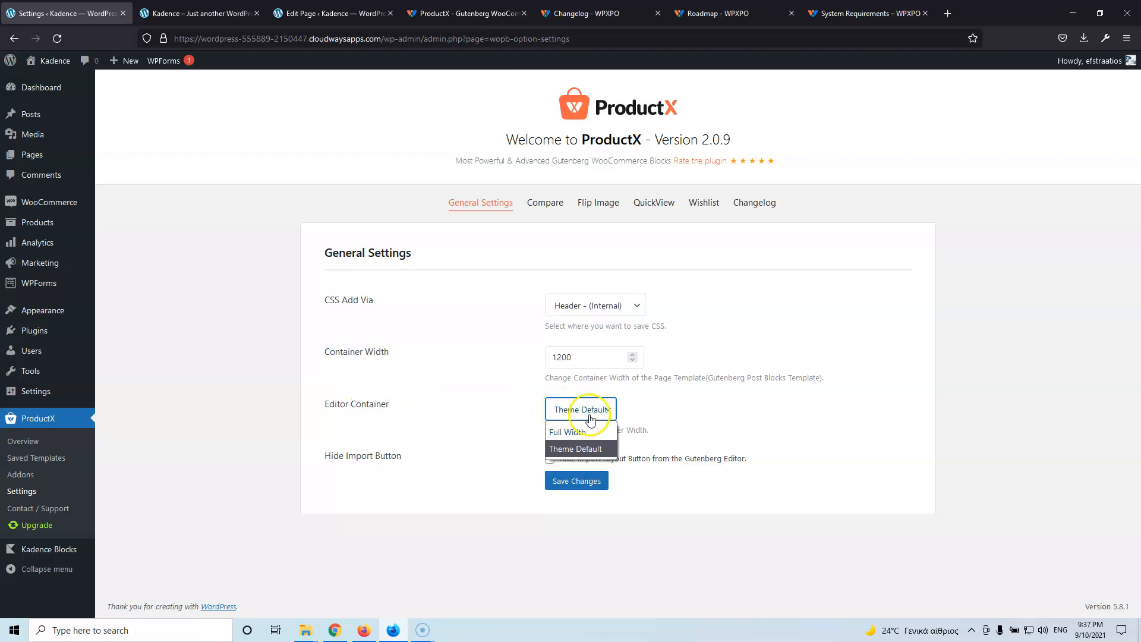
pyautogui.click(478, 420)
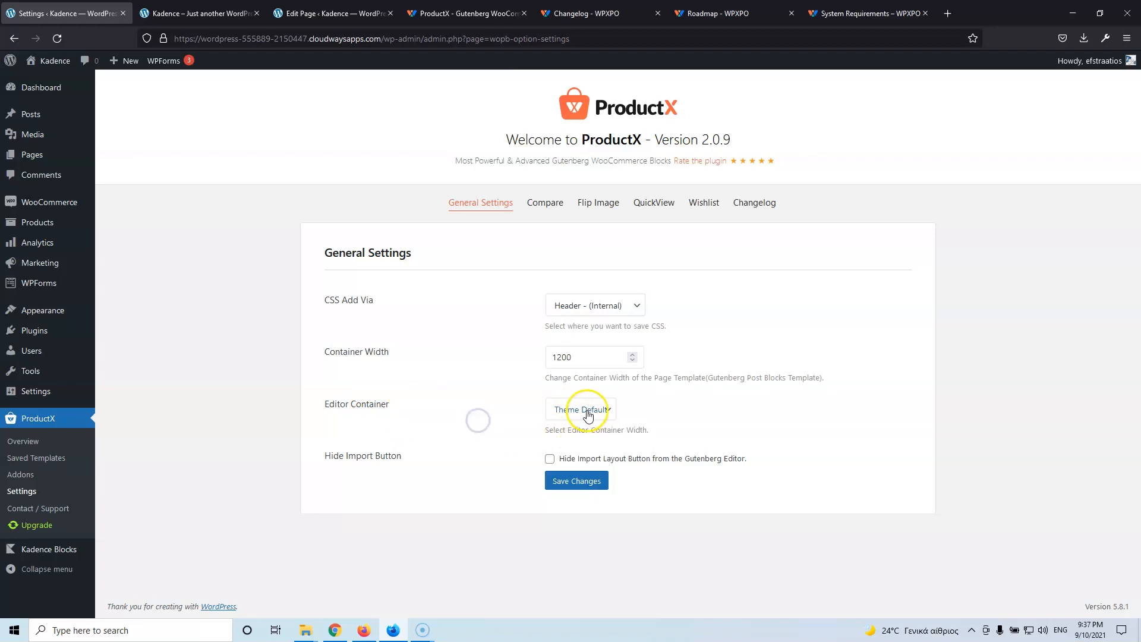
pyautogui.click(574, 481)
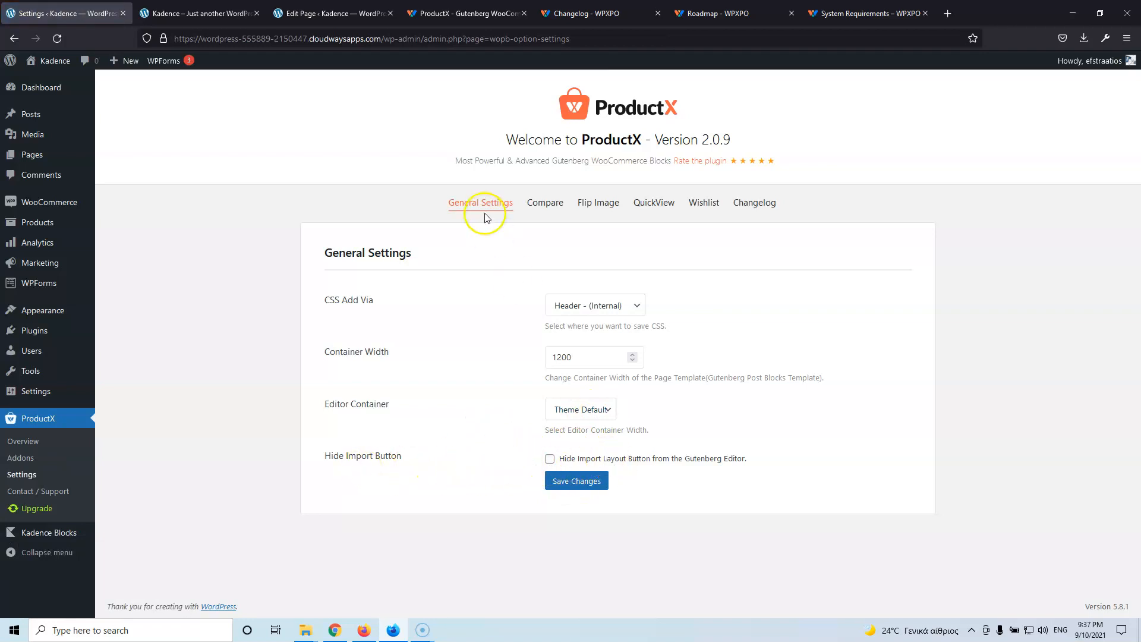
# Look at ProductX's Compare settings, then enable the Saved Templates addon on a separate Addons page
pyautogui.click(540, 205)
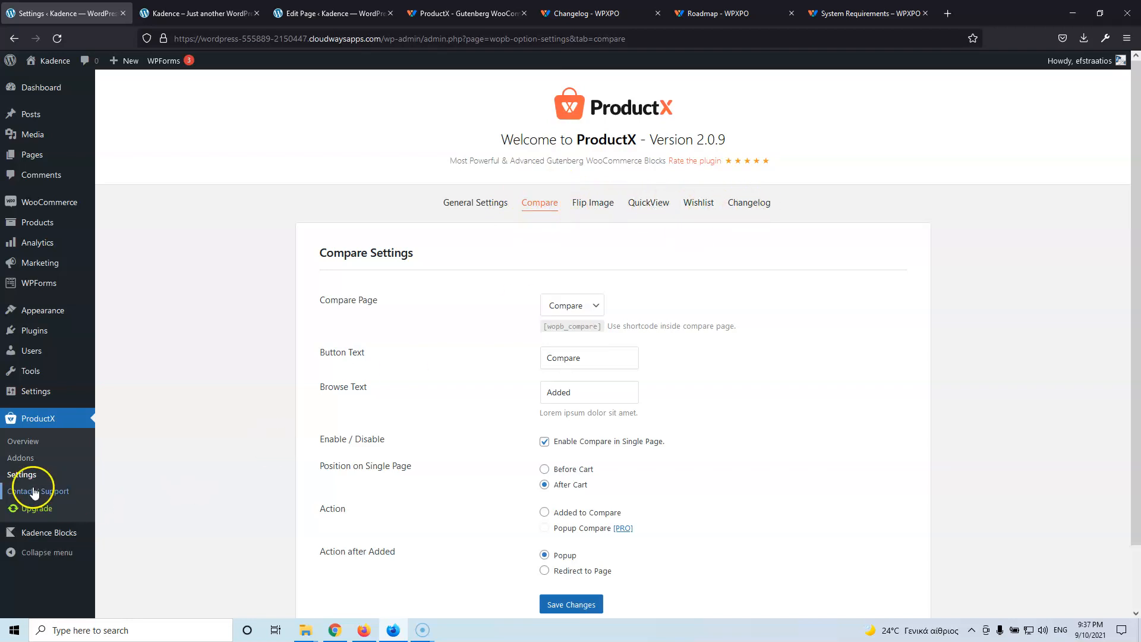
pyautogui.middleClick(24, 457)
pyautogui.click(160, 13)
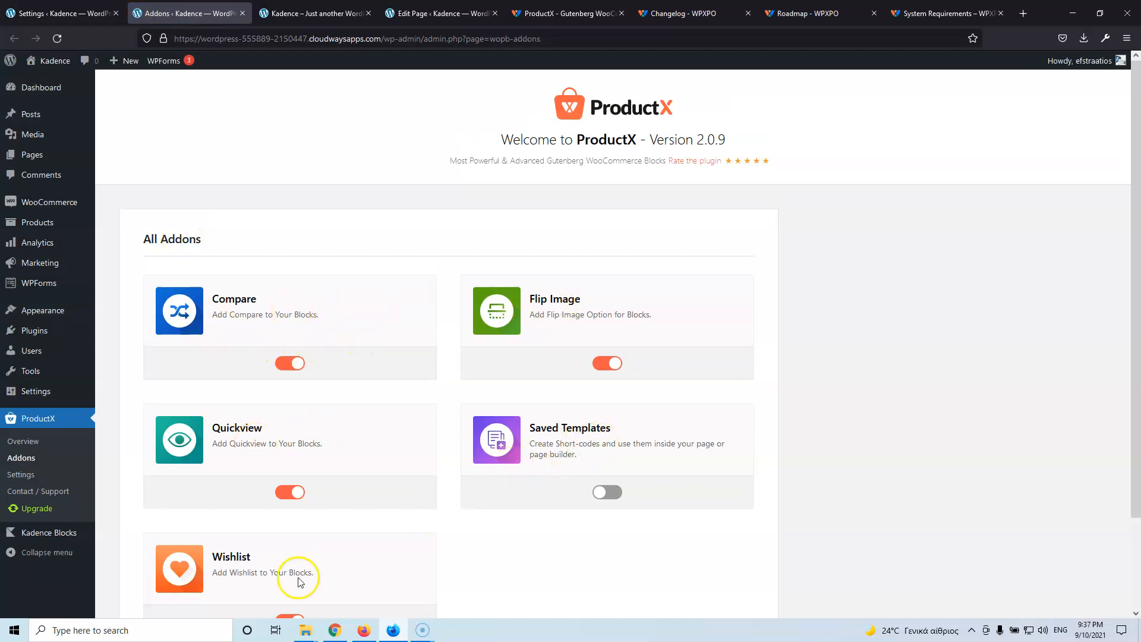
pyautogui.click(612, 493)
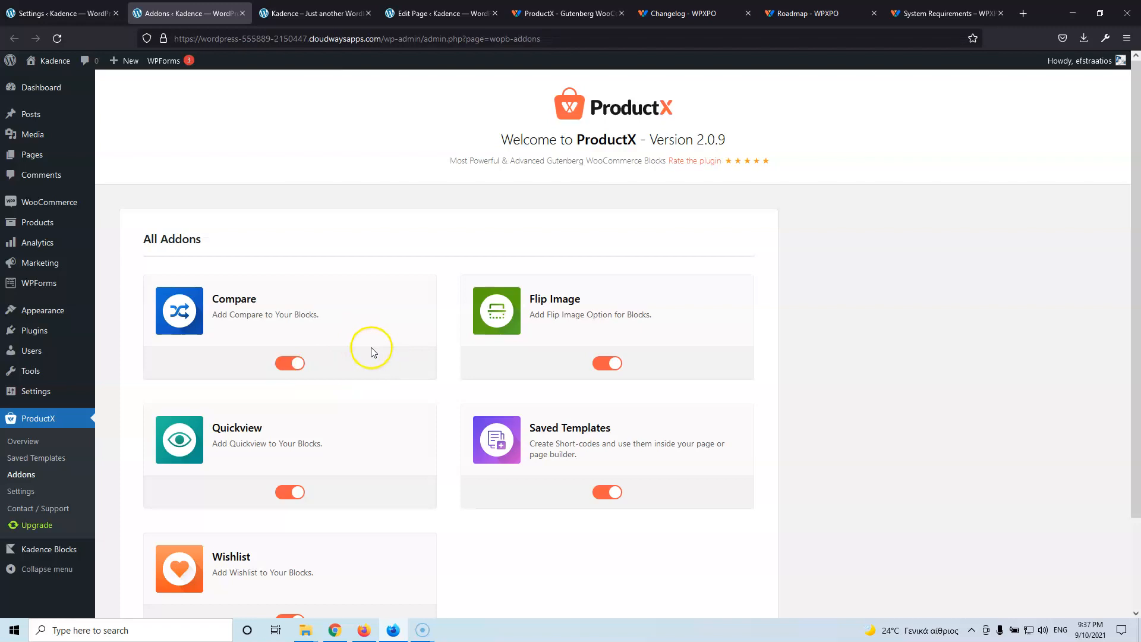
# Review the Compare settings, examining the compare page choices, the page shortcode and the button text
pyautogui.click(64, 11)
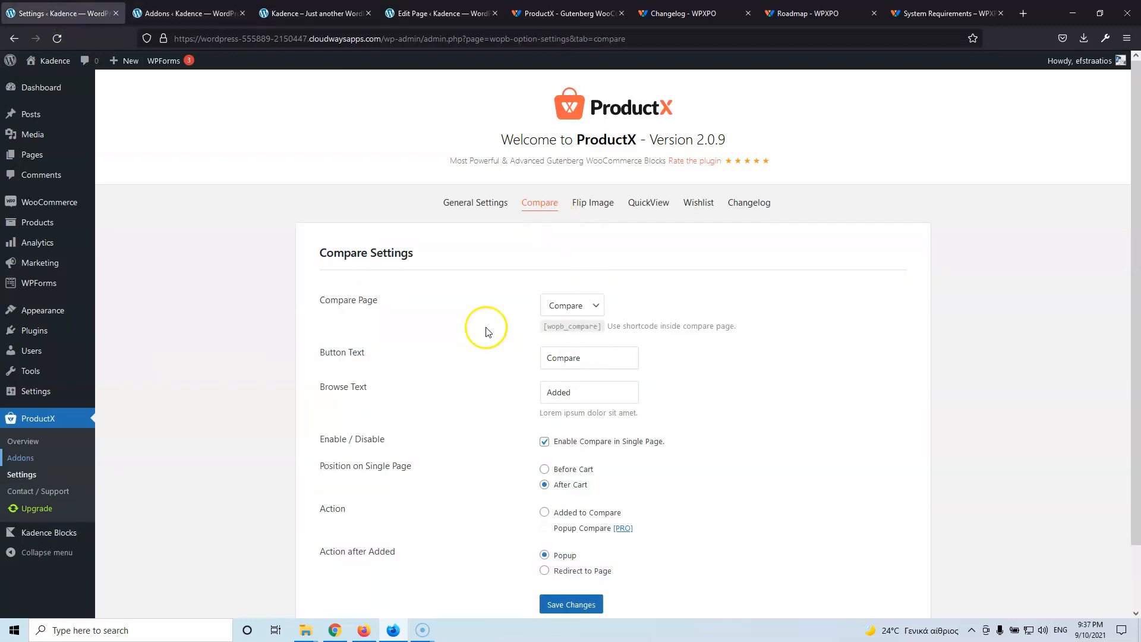
pyautogui.scroll(-1, 485, 331)
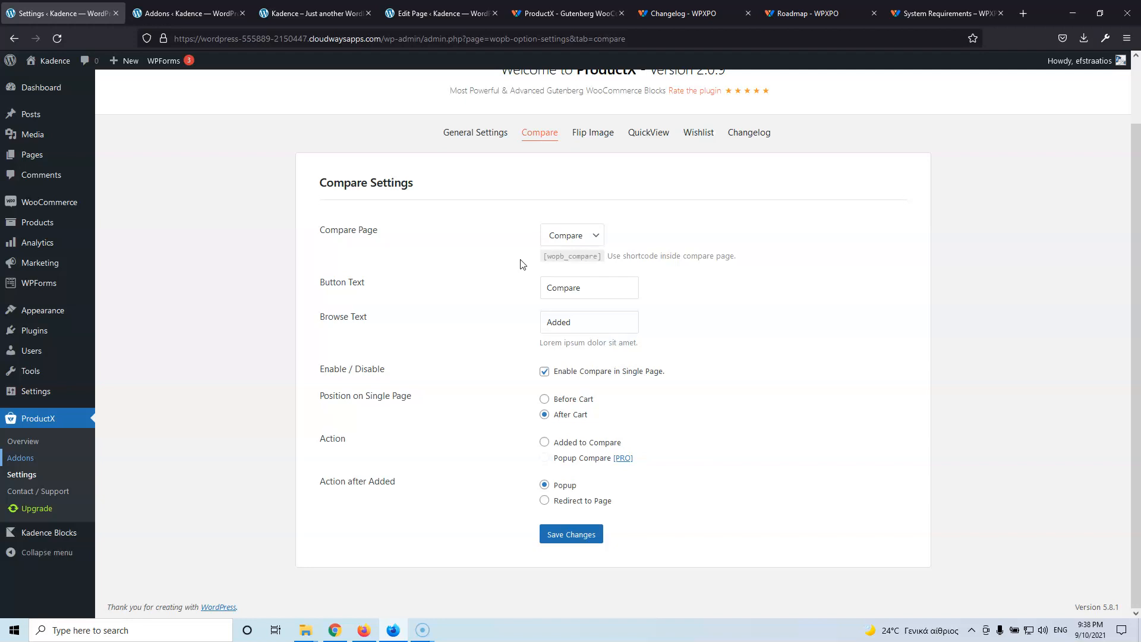
pyautogui.click(578, 235)
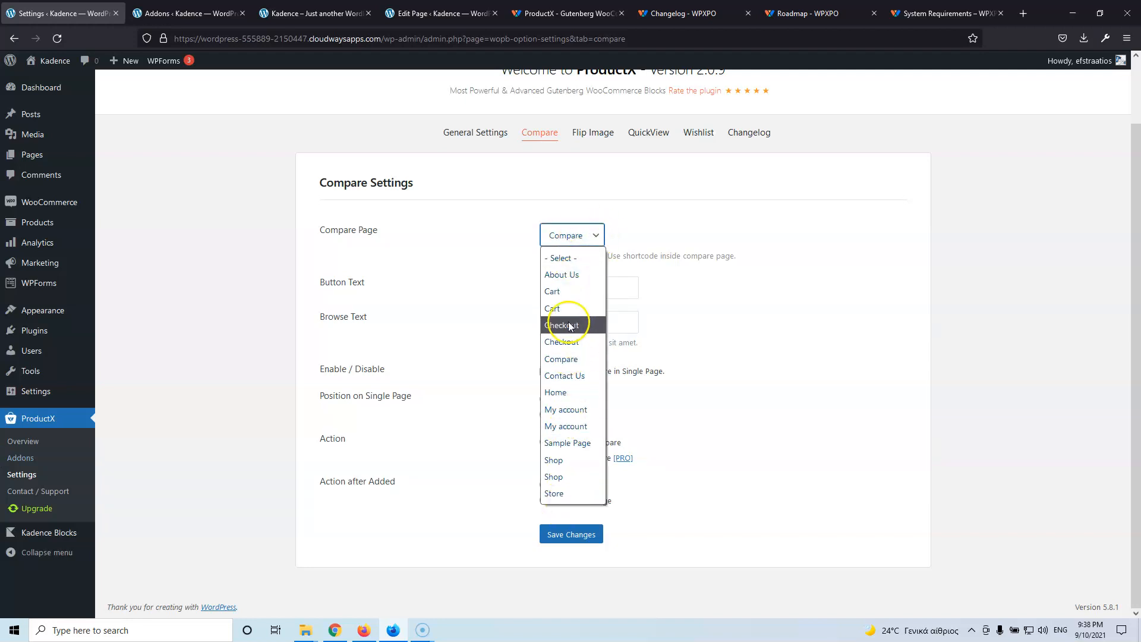
pyautogui.click(497, 231)
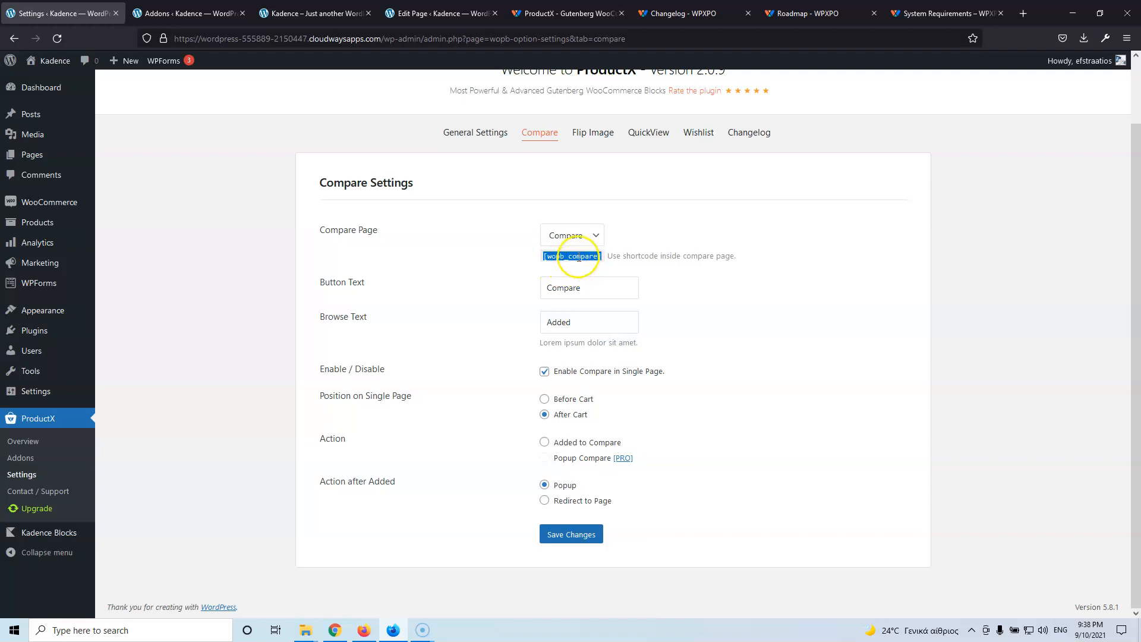
pyautogui.click(442, 288)
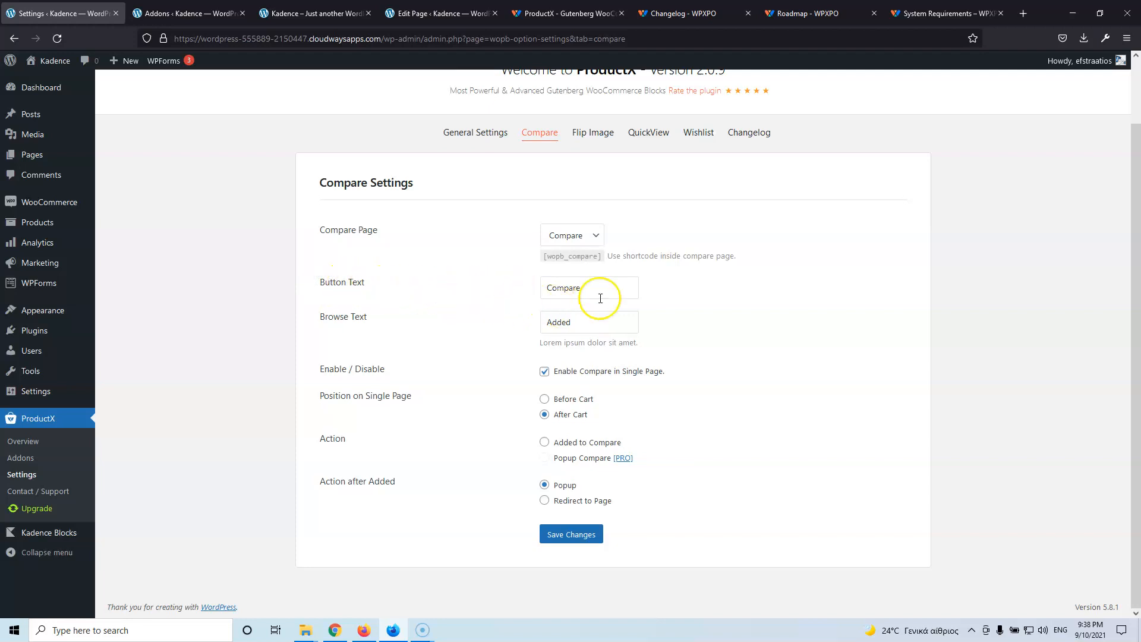
pyautogui.moveTo(592, 288); pyautogui.dragTo(527, 285)
pyautogui.click(613, 284)
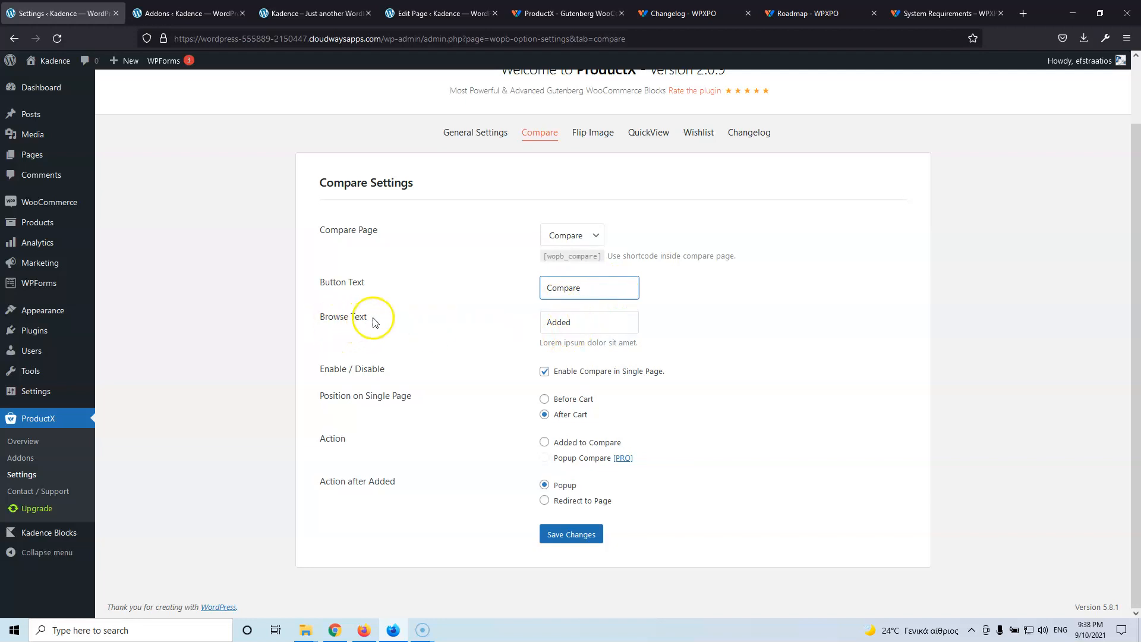
# Examine the Browse Text value and its description line in the Compare settings
pyautogui.click(586, 322)
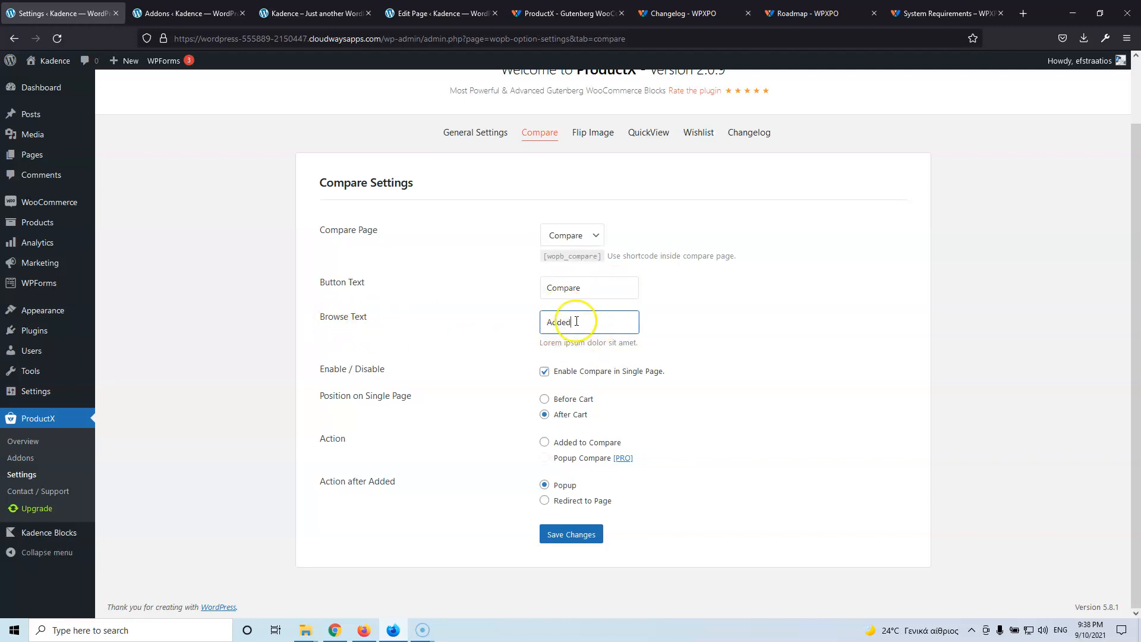
pyautogui.click(545, 344)
pyautogui.moveTo(537, 347); pyautogui.dragTo(572, 341)
pyautogui.click(649, 344)
pyautogui.click(617, 343)
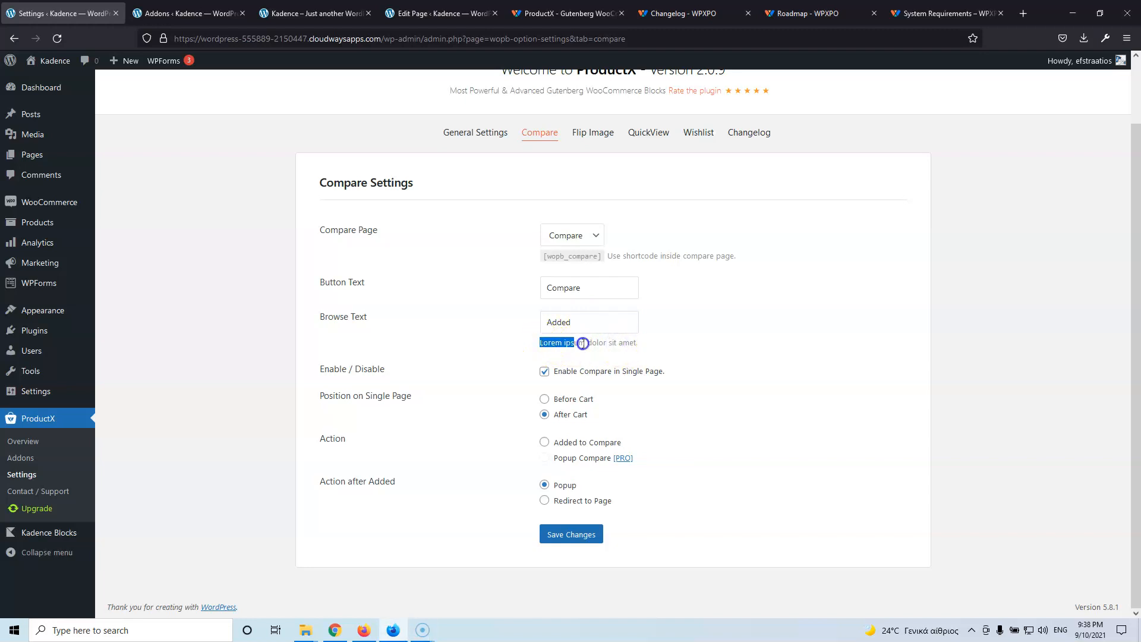
pyautogui.click(615, 343)
pyautogui.moveTo(547, 343); pyautogui.dragTo(556, 343)
pyautogui.click(642, 341)
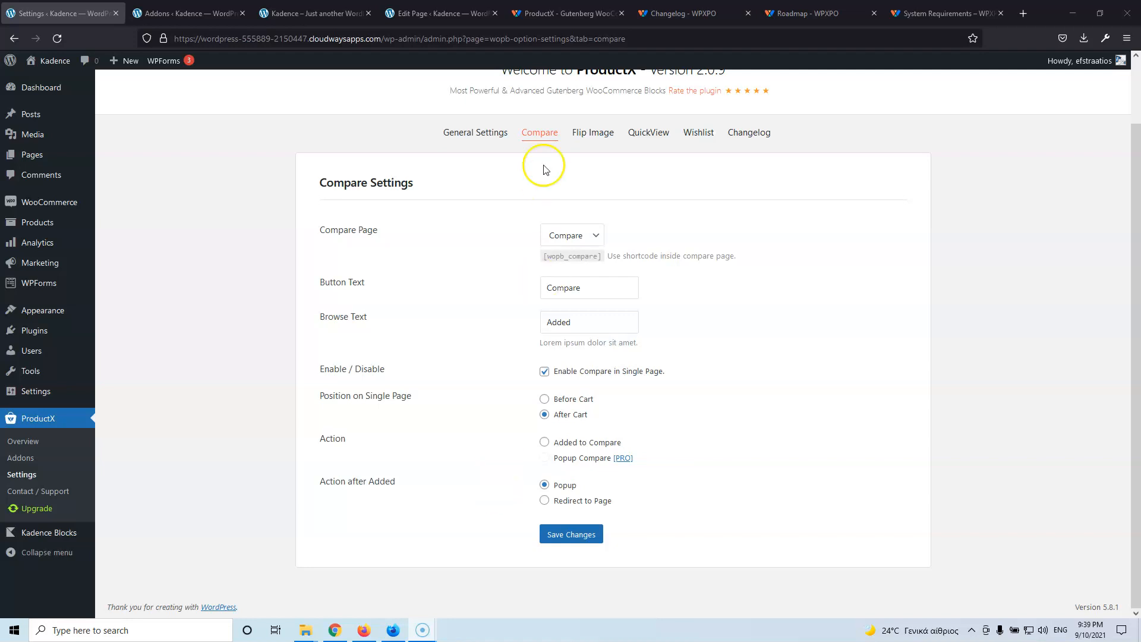
# Review ProductX's Flip Image, QuickView and Wishlist settings, including the quick view text and the wishlist page shortcode
pyautogui.click(597, 131)
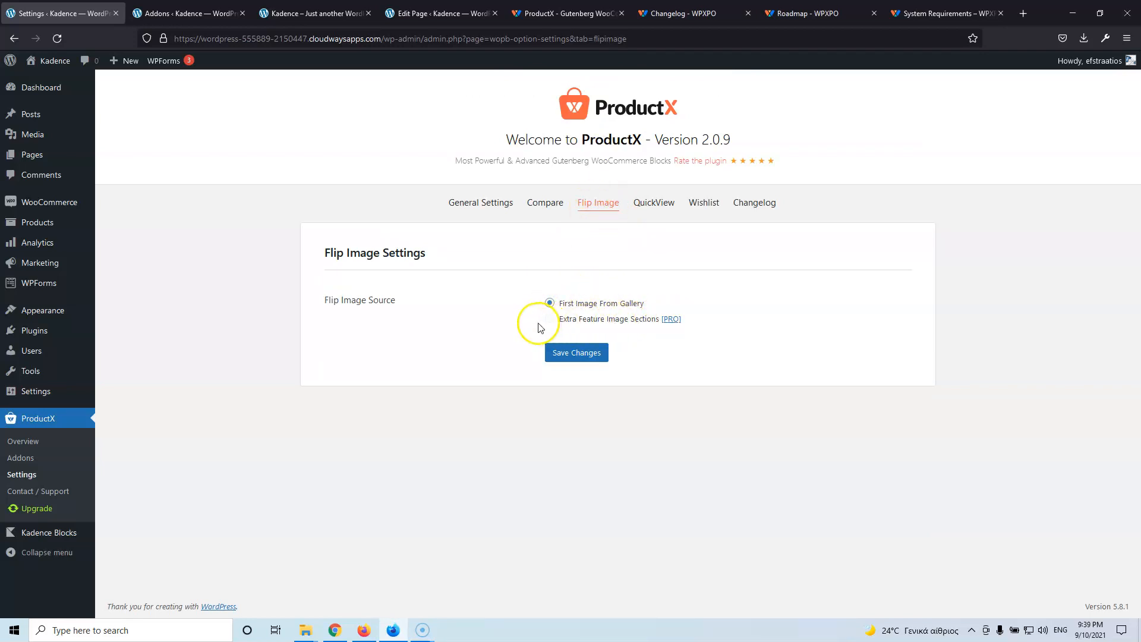
pyautogui.click(656, 207)
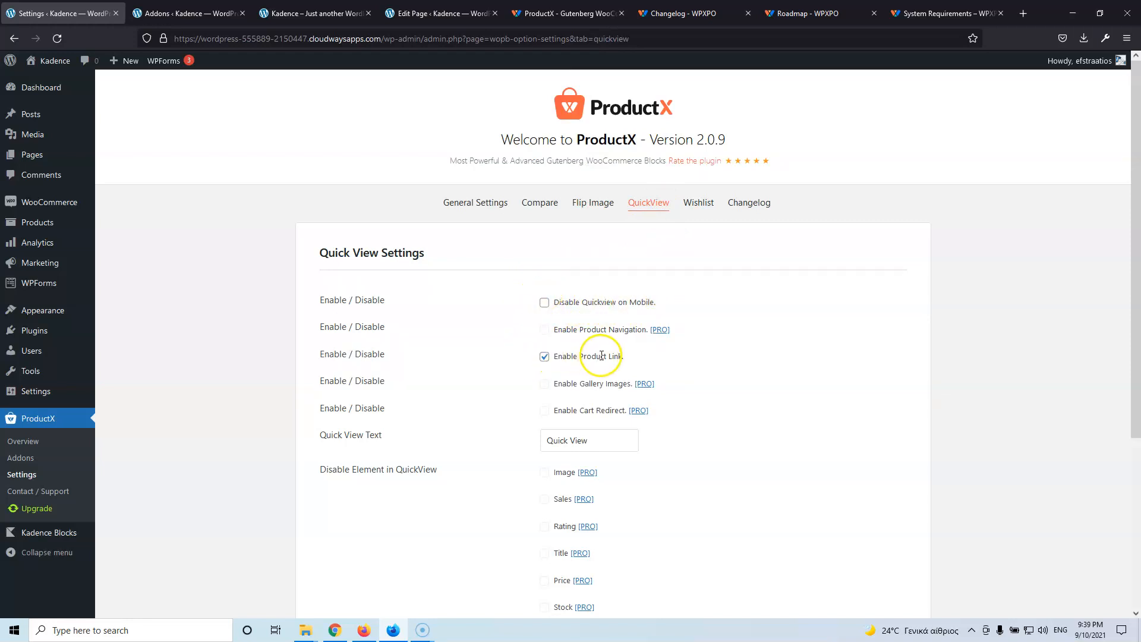
pyautogui.click(590, 440)
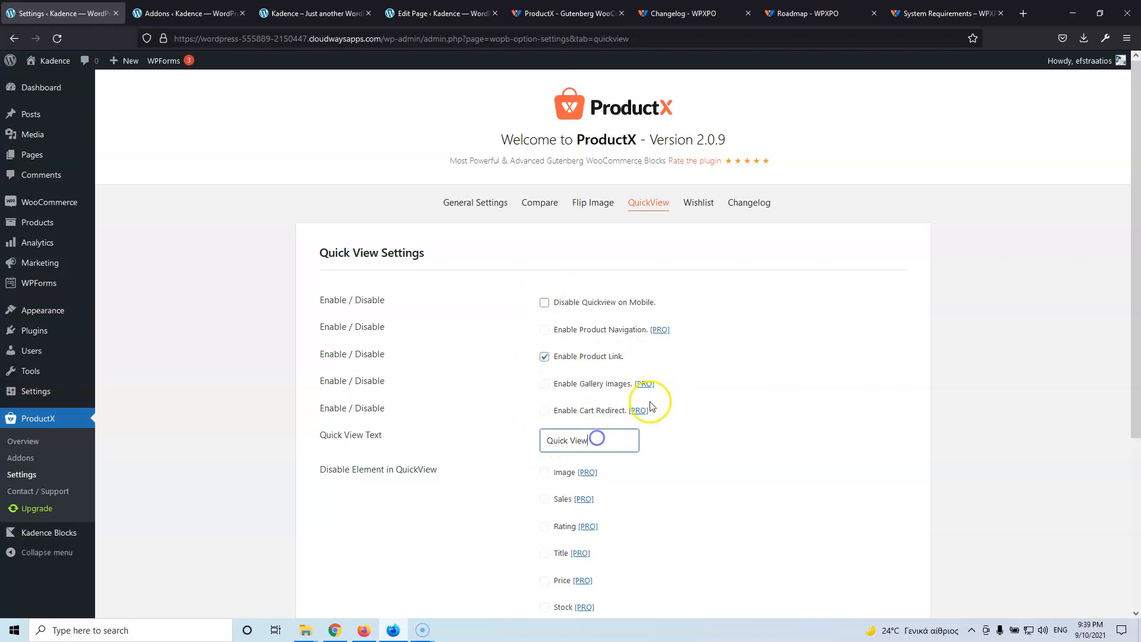
pyautogui.scroll(-4, 707, 446)
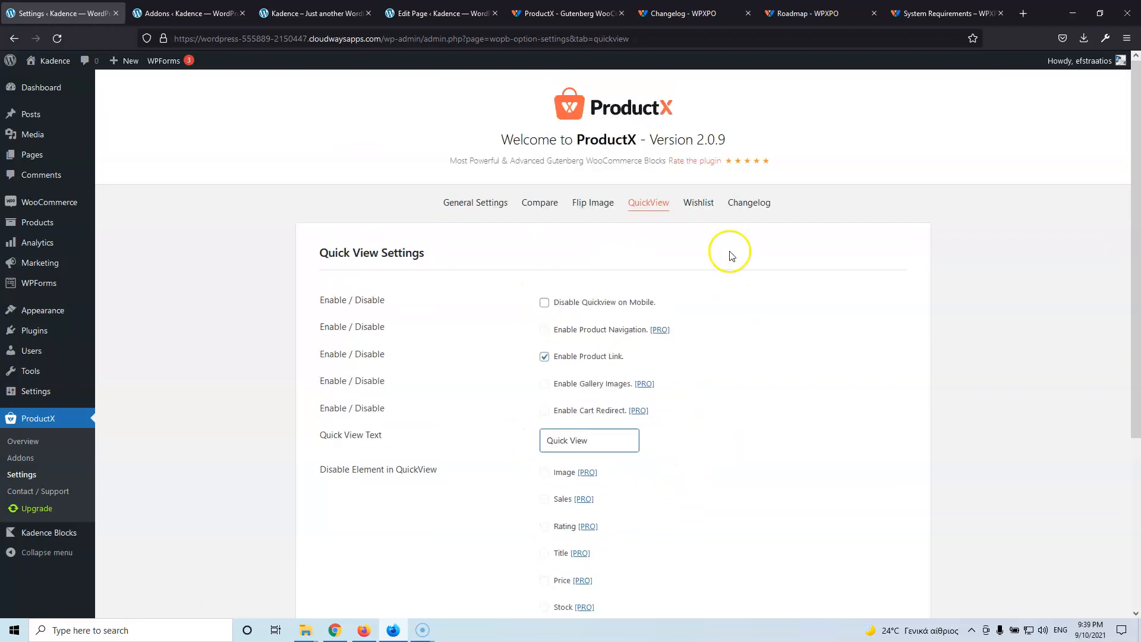
pyautogui.click(694, 200)
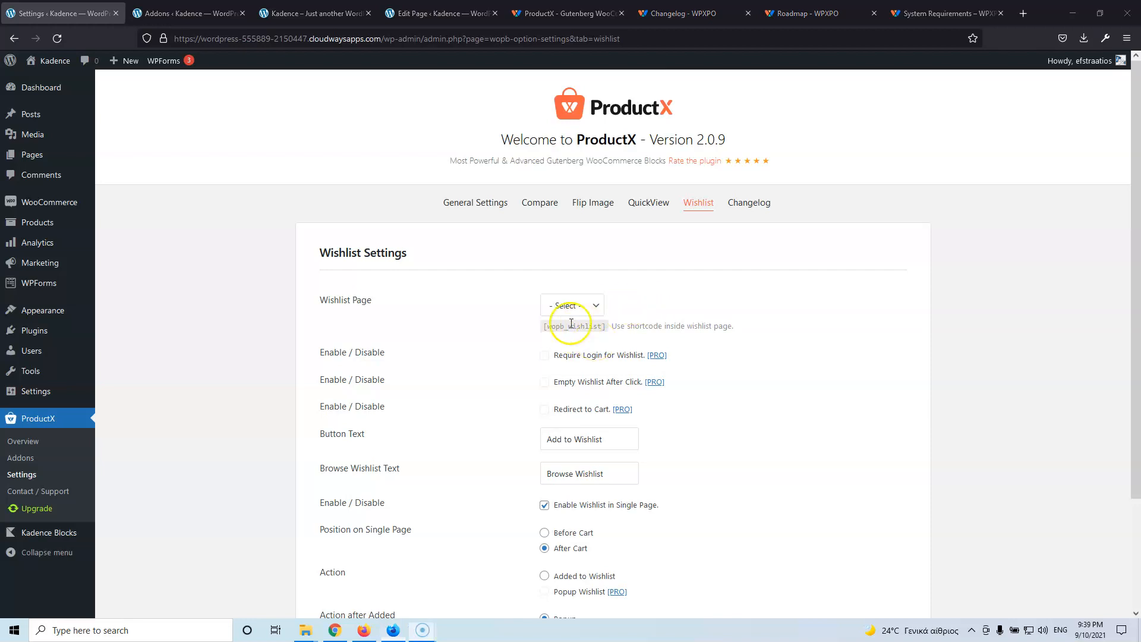
pyautogui.scroll(-2, 535, 386)
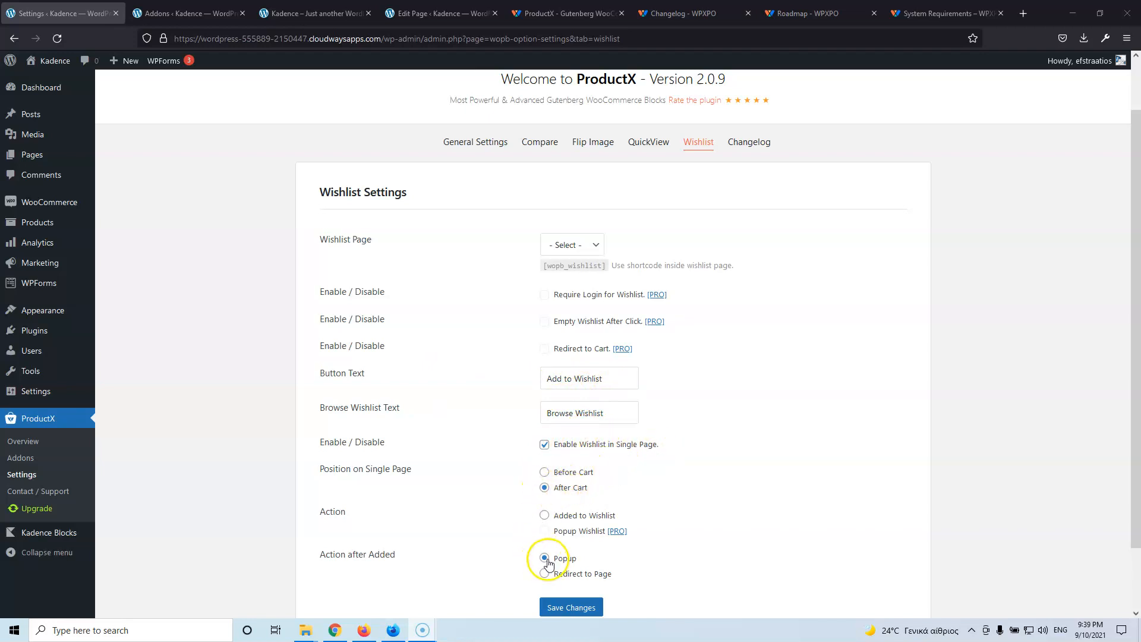
# Copy the [wopb_wishlist] shortcode from the Wishlist settings and start a new page titled Whishlist in a separate tab
pyautogui.moveTo(606, 266); pyautogui.dragTo(540, 266)
pyautogui.hotkey('ctrl', 'c')
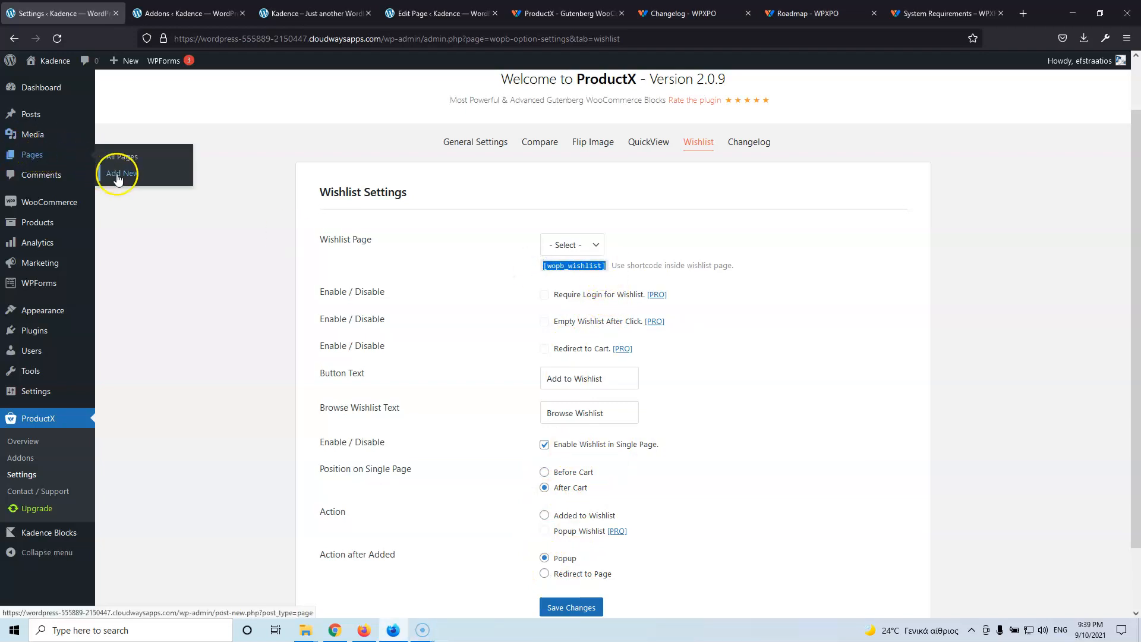
pyautogui.middleClick(127, 153)
pyautogui.click(152, 13)
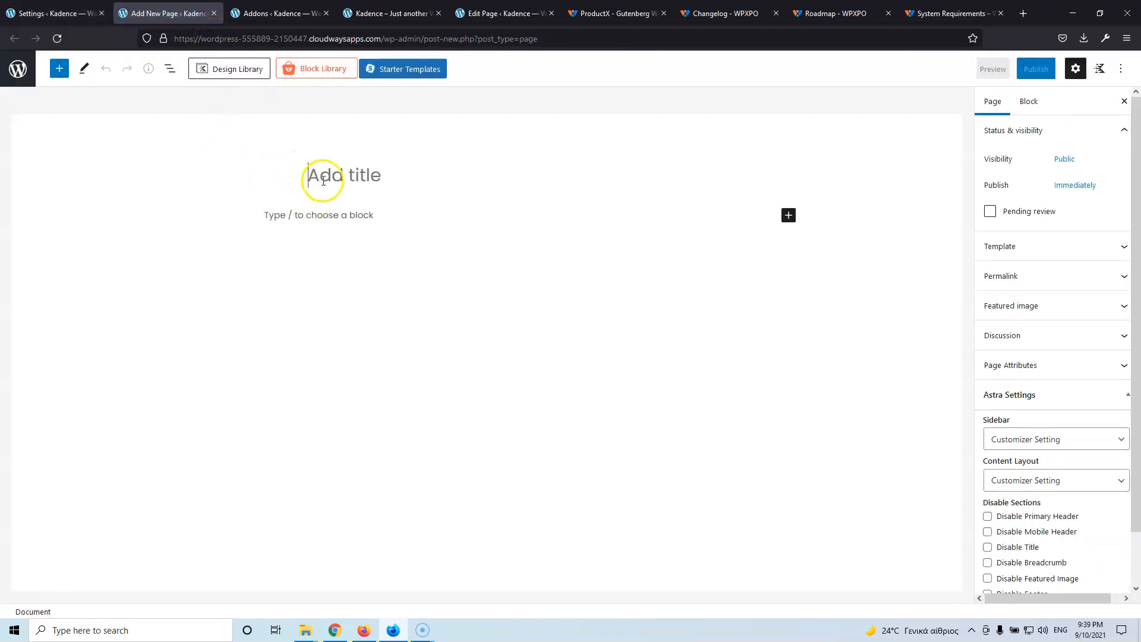
pyautogui.click(323, 181)
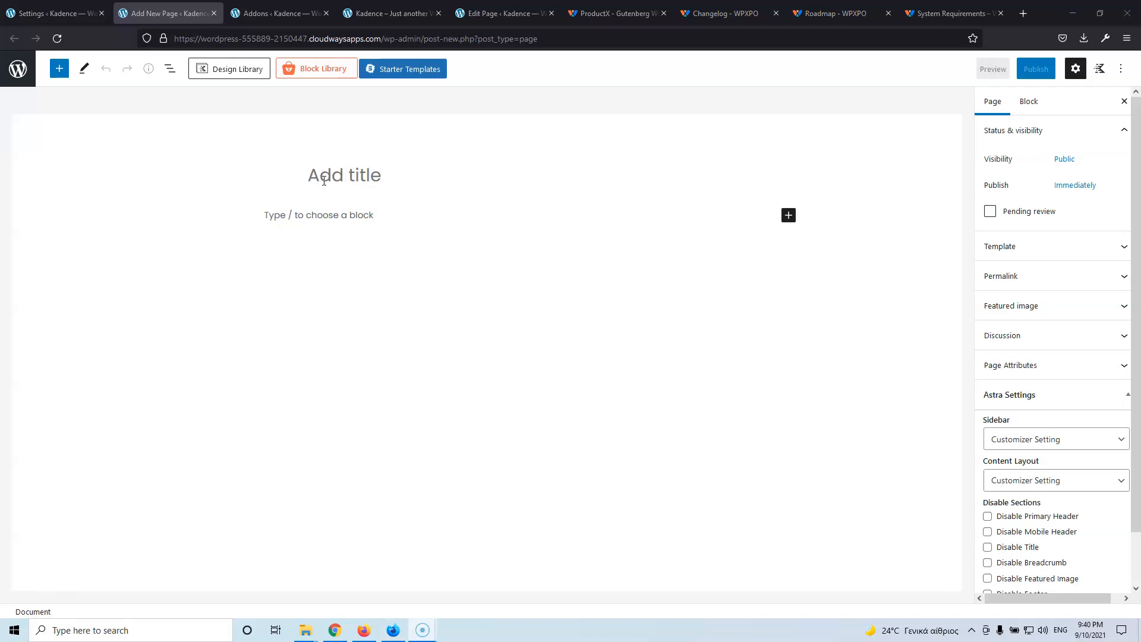
pyautogui.click(323, 180)
pyautogui.write('Whishlist')
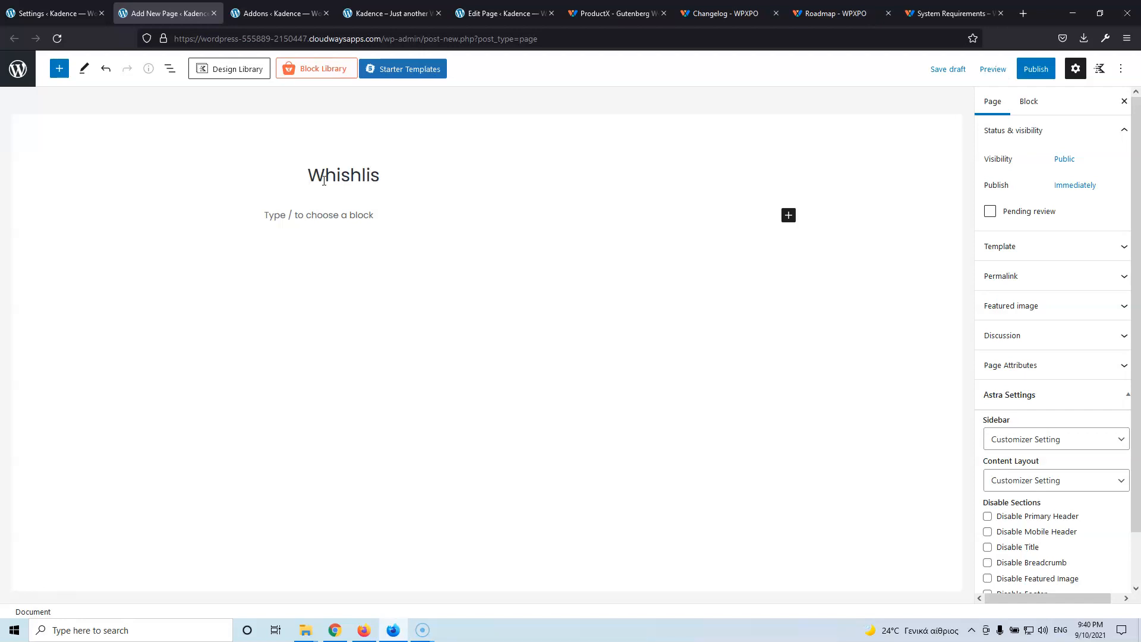
# Add a Shortcode block containing [wopb_wishlist] to the Whishlist page and publish the page with it
pyautogui.click(360, 211)
pyautogui.click(359, 215)
pyautogui.write('/')
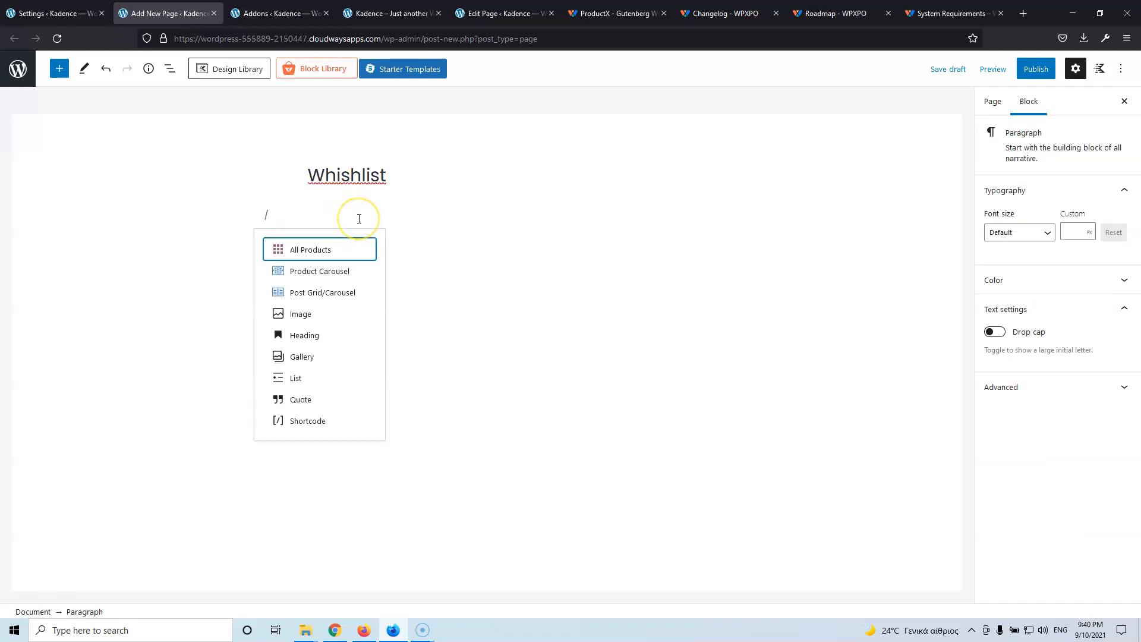
pyautogui.write('s')
pyautogui.click(336, 249)
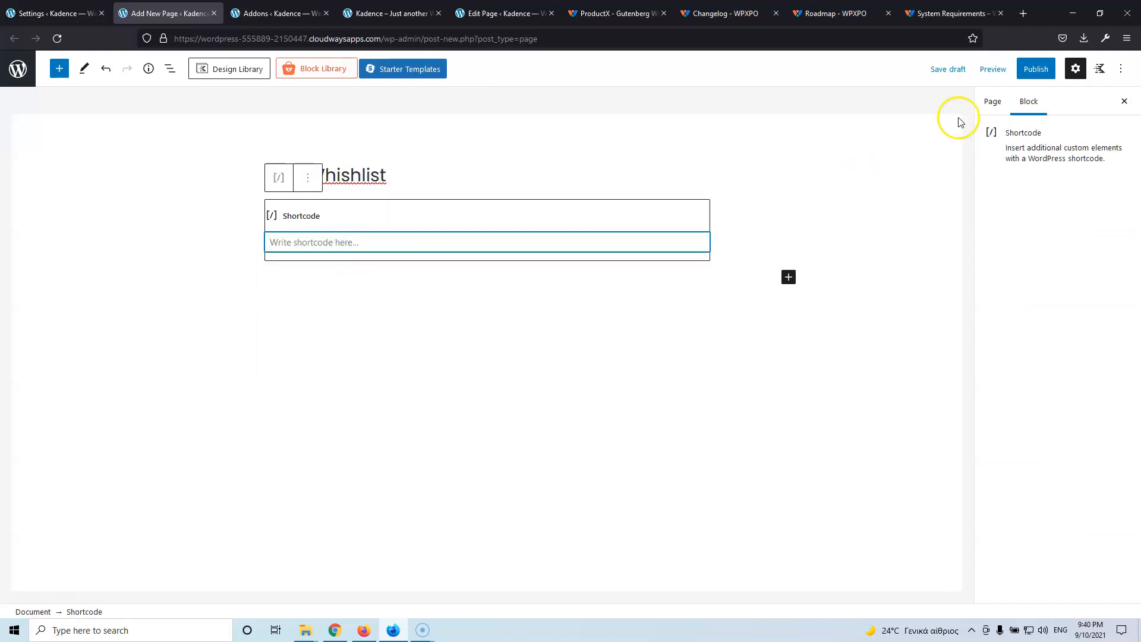
pyautogui.click(1036, 74)
pyautogui.click(1029, 70)
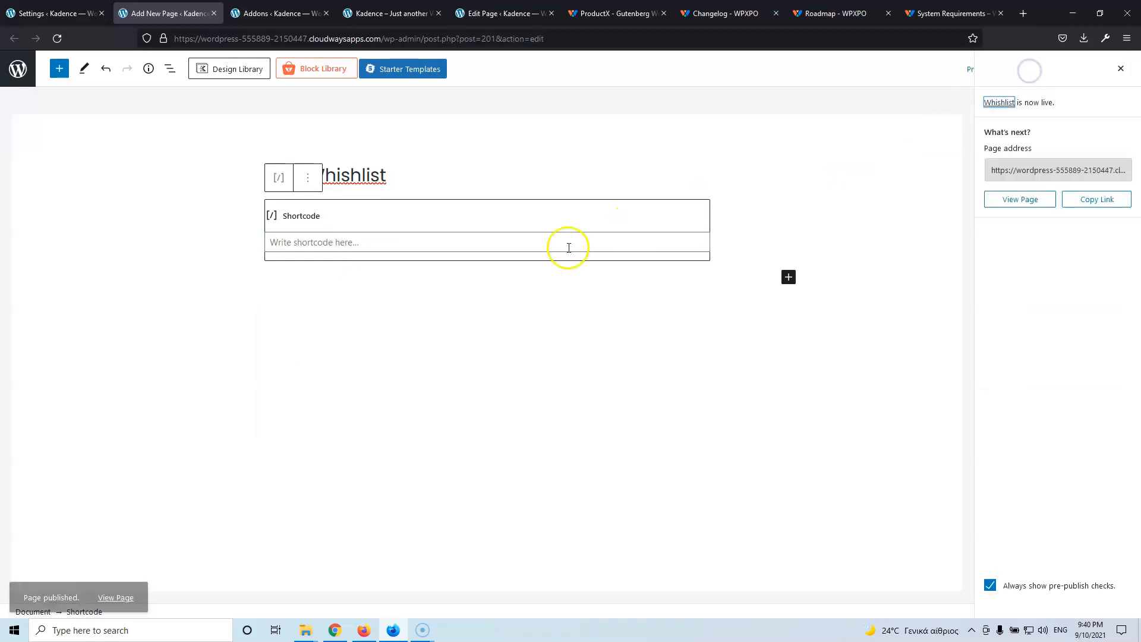
pyautogui.click(445, 245)
pyautogui.hotkey('ctrl', 'v')
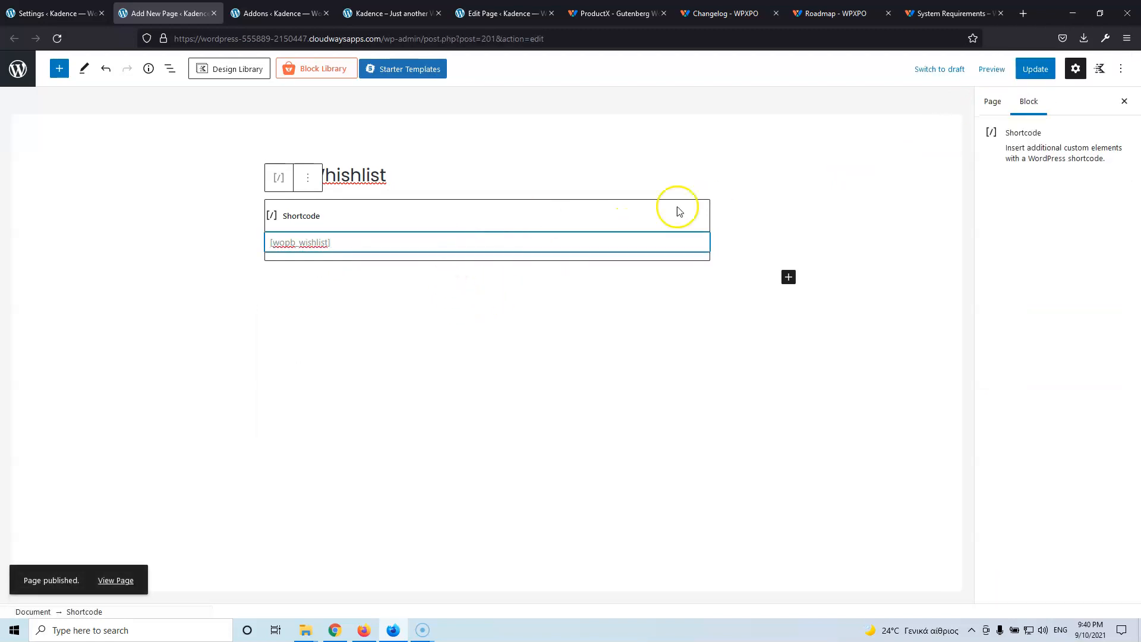
pyautogui.click(1031, 70)
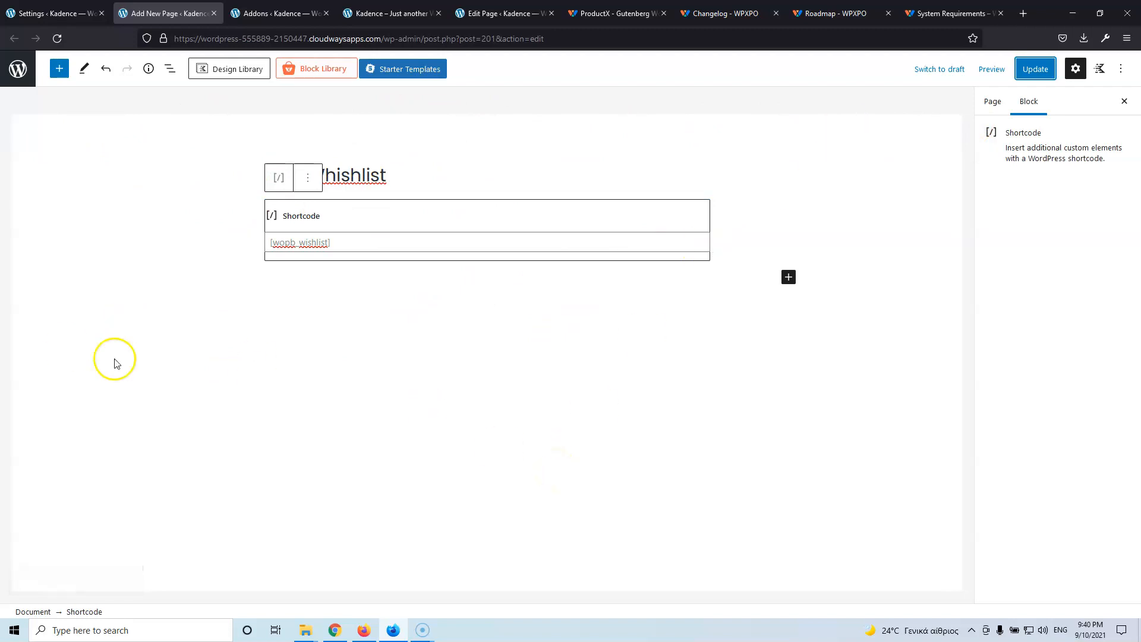
# Reload ProductX's Wishlist settings, choose Whishlist as the Wishlist Page, and save
pyautogui.click(69, 13)
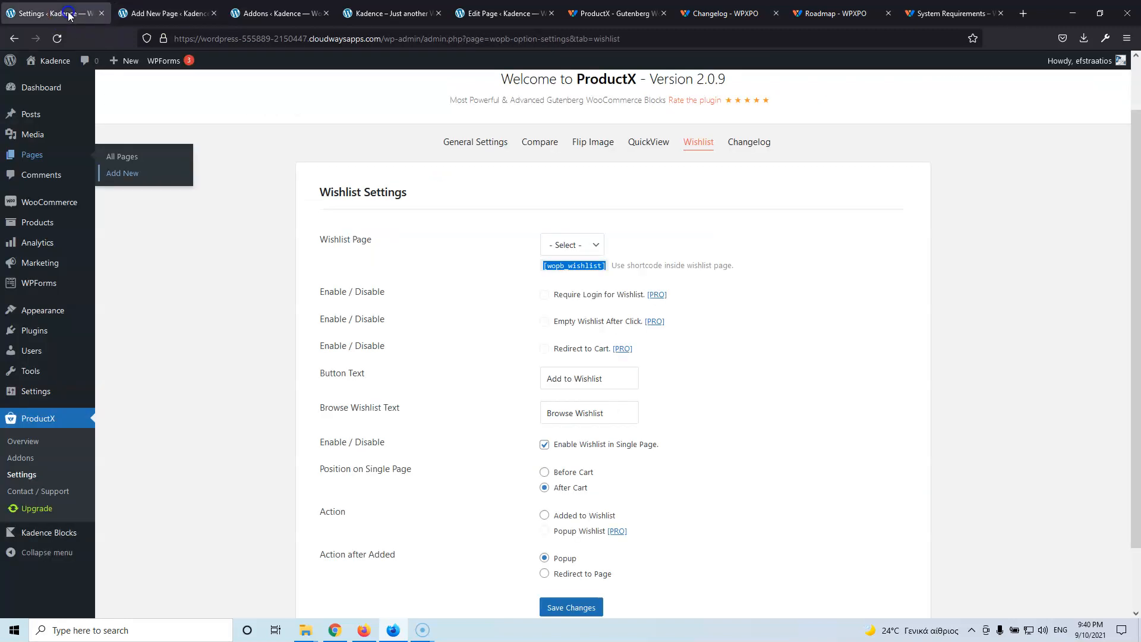
pyautogui.click(56, 39)
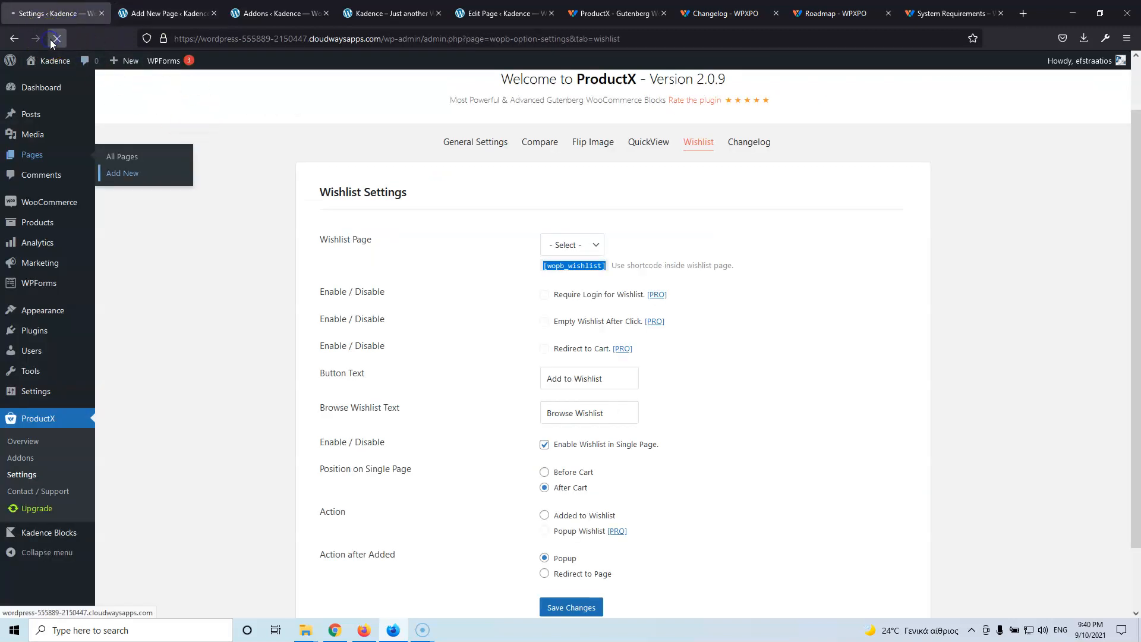
pyautogui.click(563, 244)
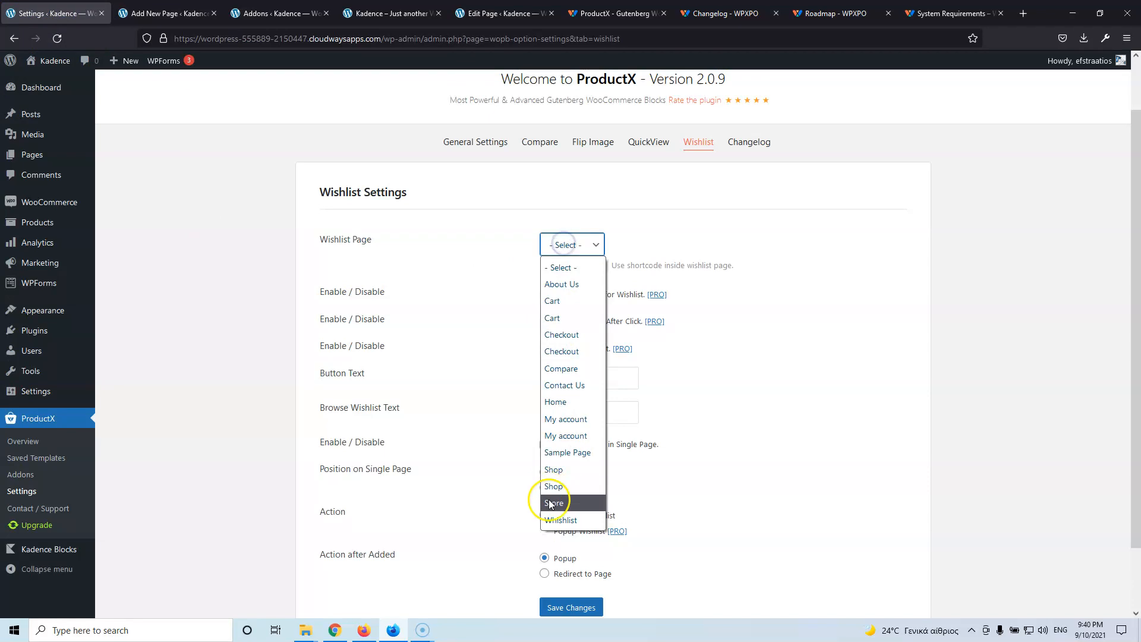
pyautogui.click(560, 520)
pyautogui.scroll(-1, 543, 519)
pyautogui.click(572, 577)
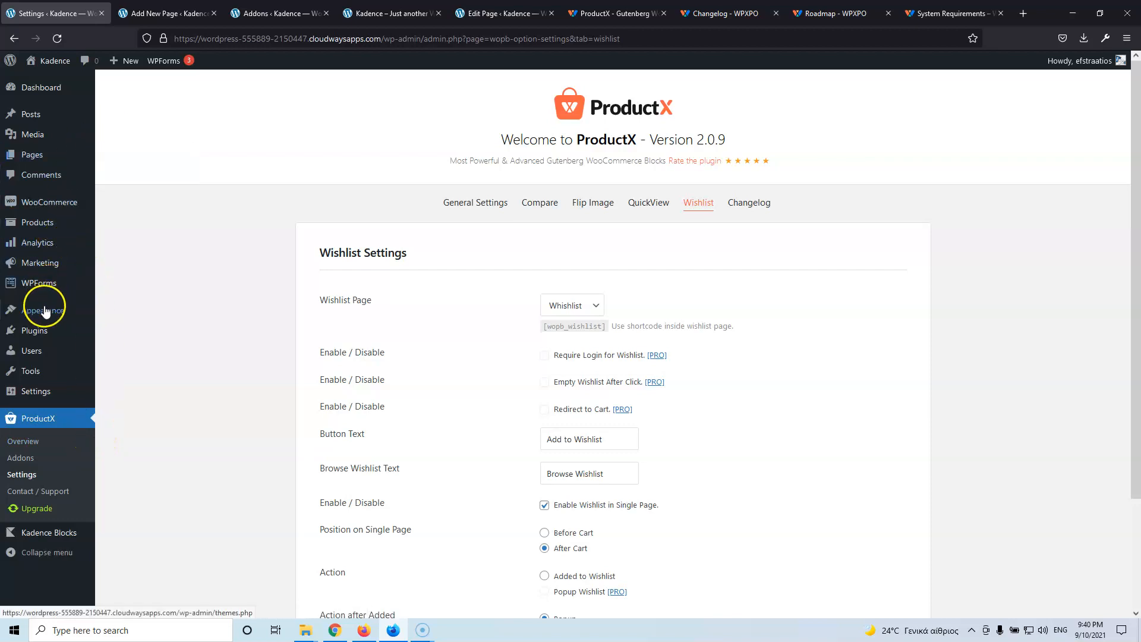
# Open the store pages of the first six listed products in separate tabs and view the Money Plant page
pyautogui.moveTo(45, 223)
pyautogui.middleClick(122, 225)
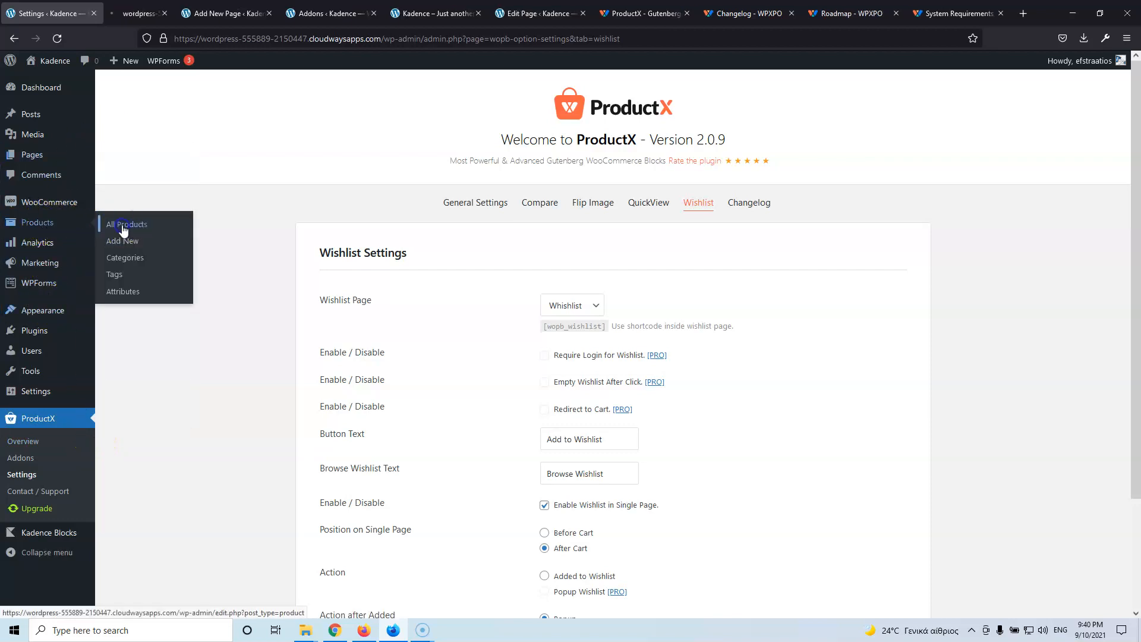
pyautogui.click(154, 12)
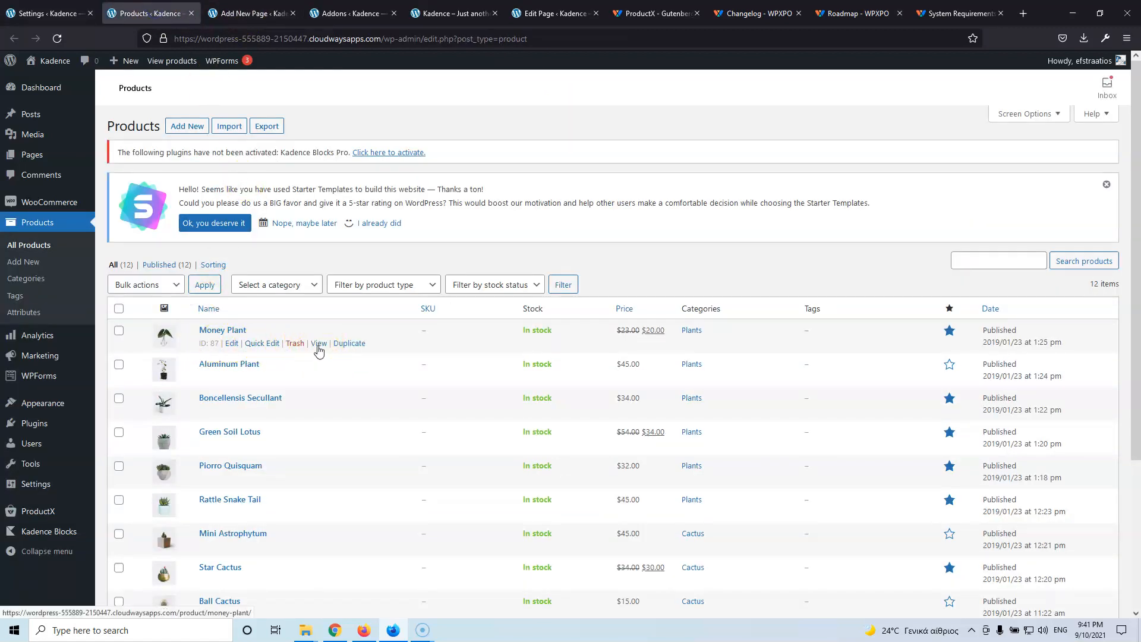
pyautogui.middleClick(319, 343)
pyautogui.middleClick(319, 377)
pyautogui.middleClick(321, 412)
pyautogui.middleClick(319, 444)
pyautogui.middleClick(319, 478)
pyautogui.middleClick(319, 512)
pyautogui.click(156, 13)
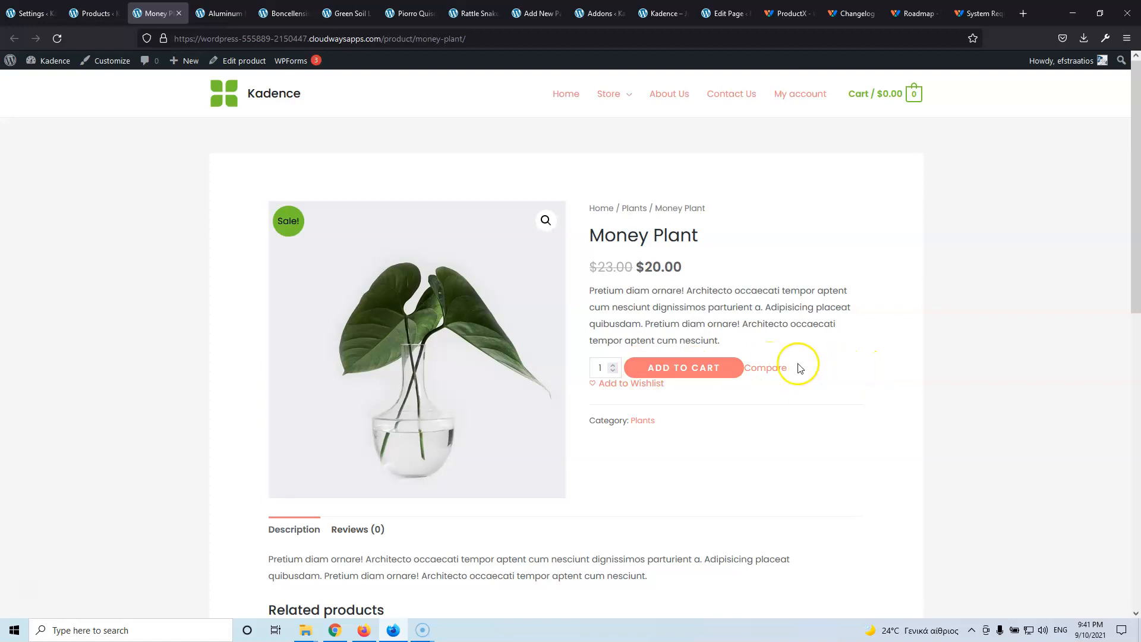
pyautogui.click(692, 374)
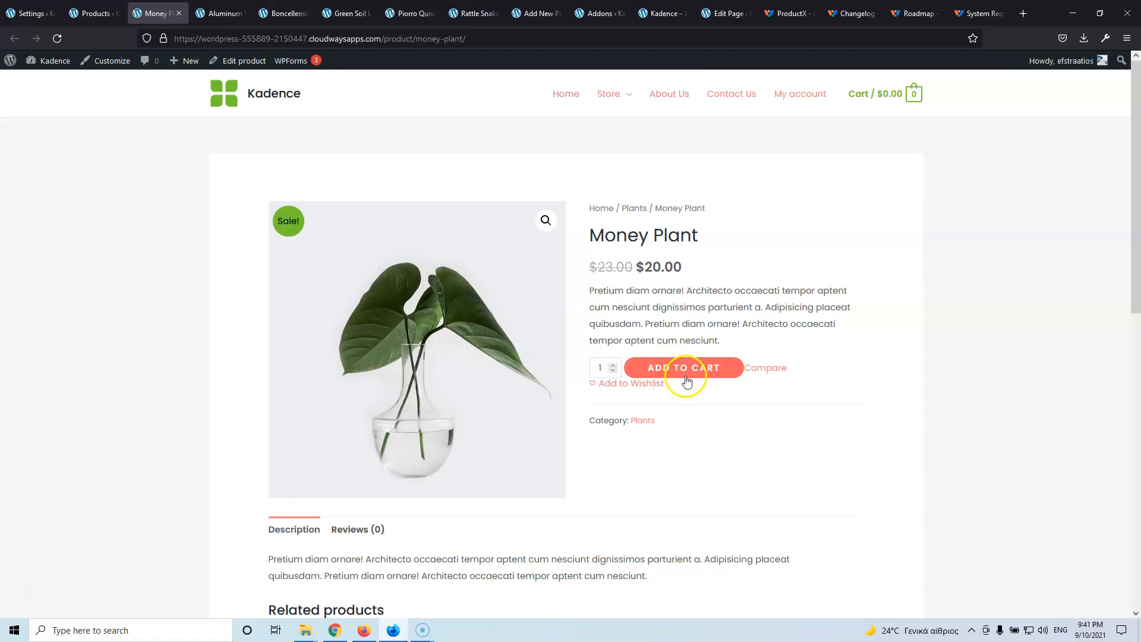
# Set the Compare settings' Position on Single Page to Before Cart and save
pyautogui.click(15, 13)
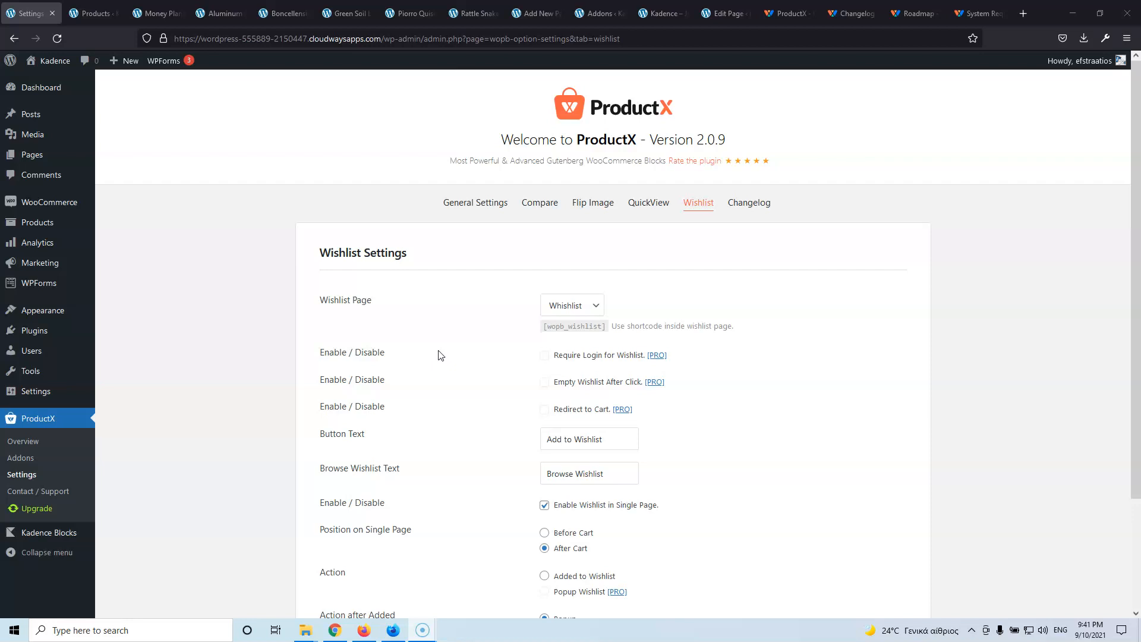
pyautogui.click(550, 212)
pyautogui.click(544, 470)
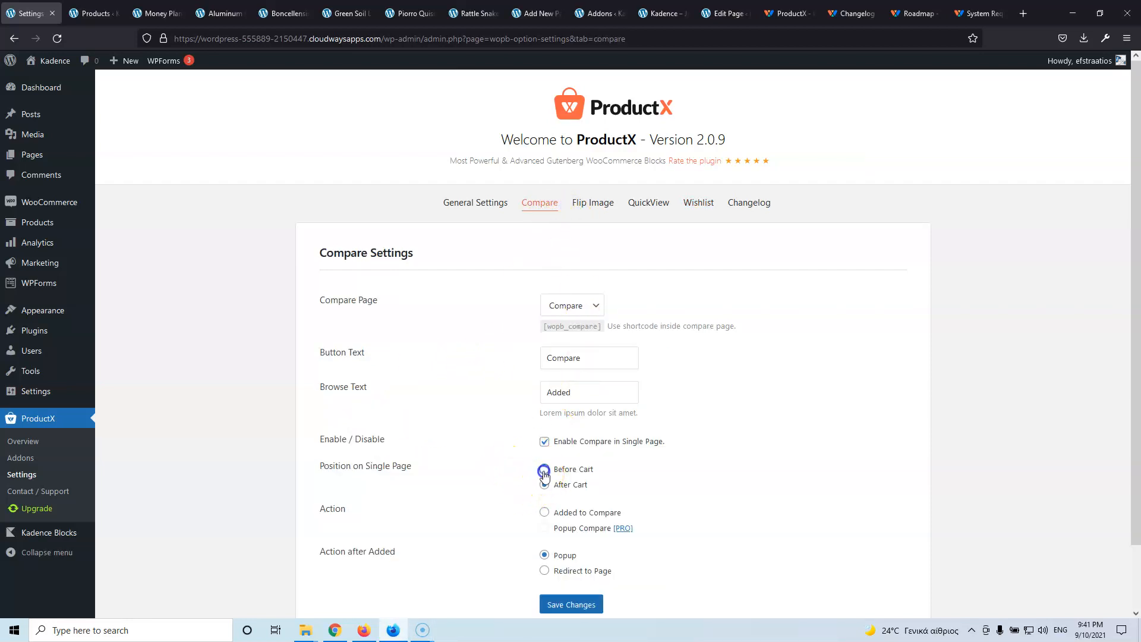
pyautogui.click(561, 603)
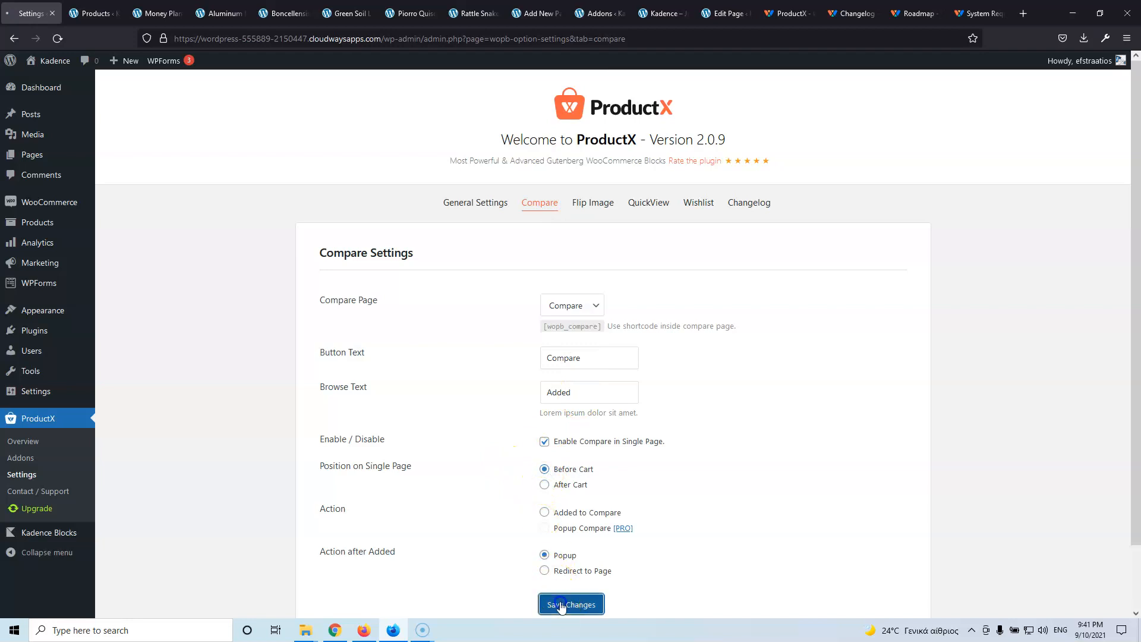
# Set the Wishlist settings' Position on Single Page to Before Cart and save
pyautogui.click(701, 203)
pyautogui.click(544, 533)
pyautogui.scroll(-3, 534, 517)
pyautogui.click(563, 534)
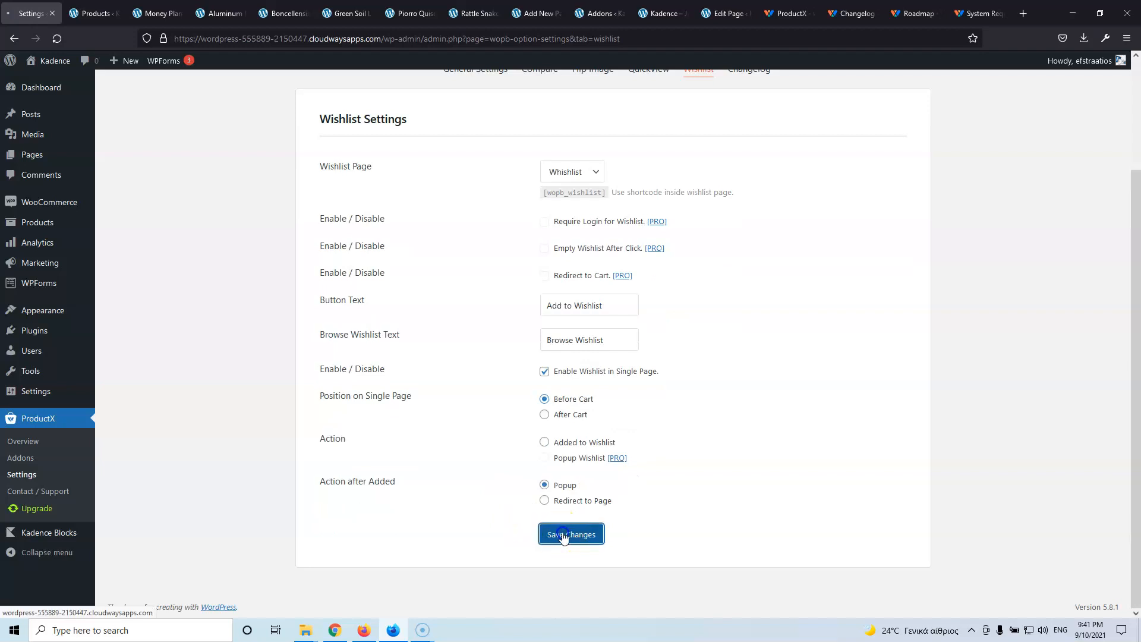
# Reload the Money Plant product page to check the link positions, and add the plant to the comparison
pyautogui.click(161, 15)
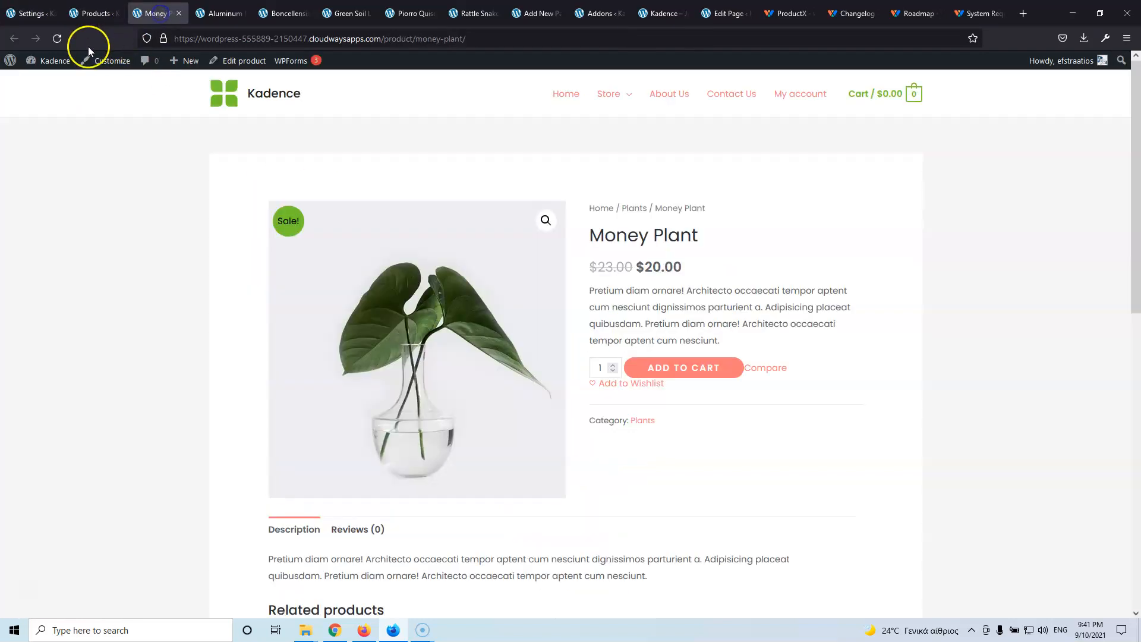
pyautogui.click(57, 40)
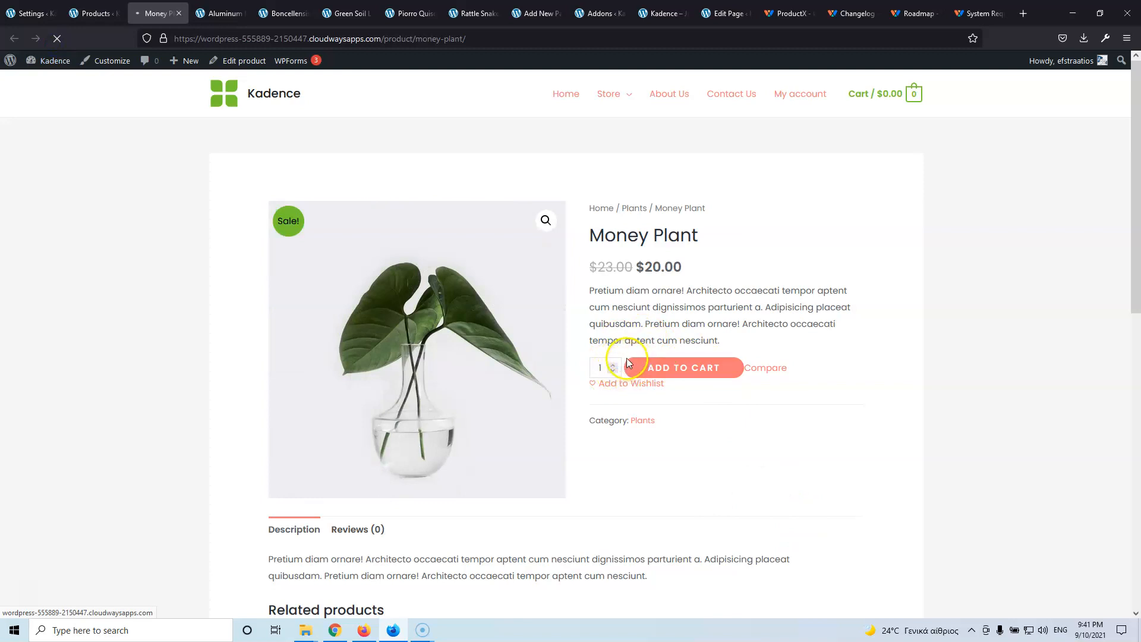
pyautogui.click(679, 451)
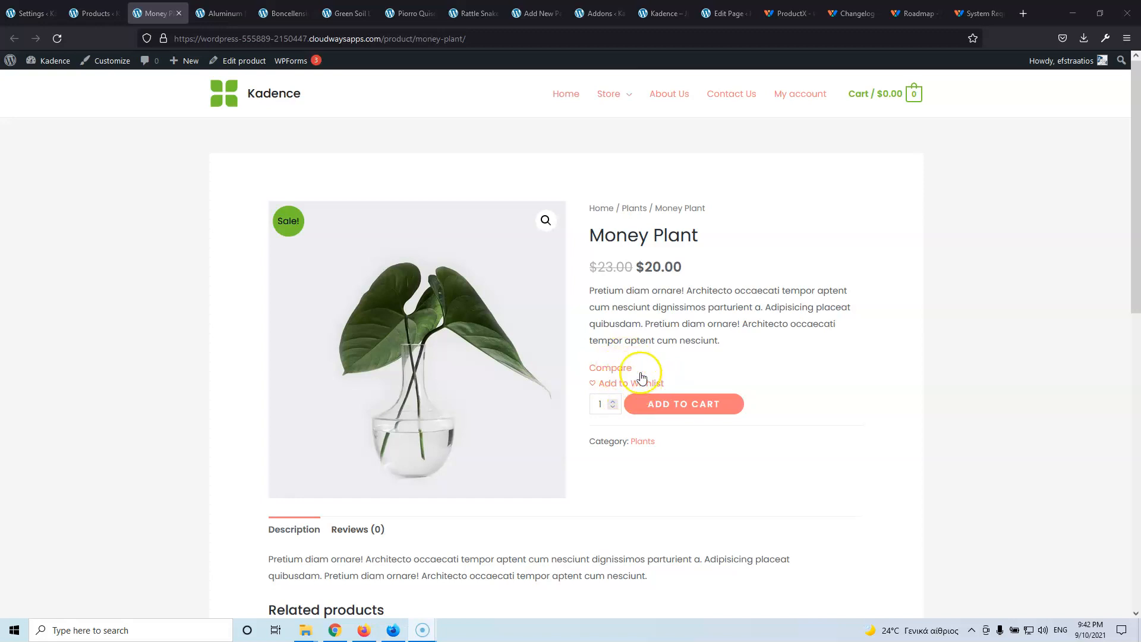
pyautogui.click(605, 369)
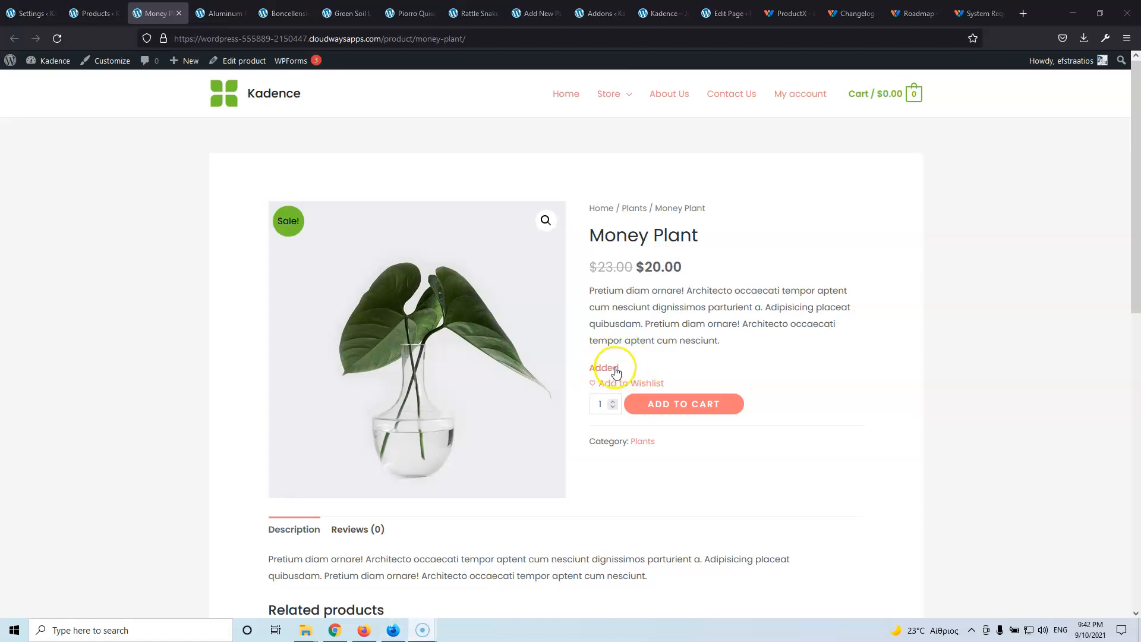
pyautogui.click(606, 369)
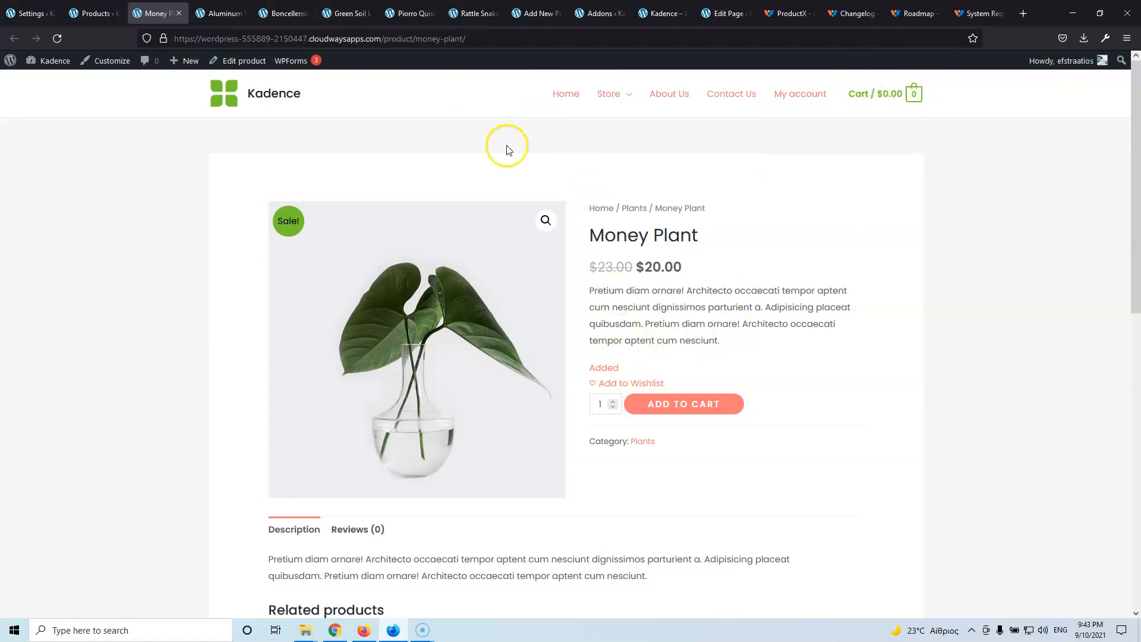
# Add Aluminum Plant, Boncellensis Secullant, Green Soil Lotus and Piorro Quisquam to the comparison from their product pages
pyautogui.click(610, 372)
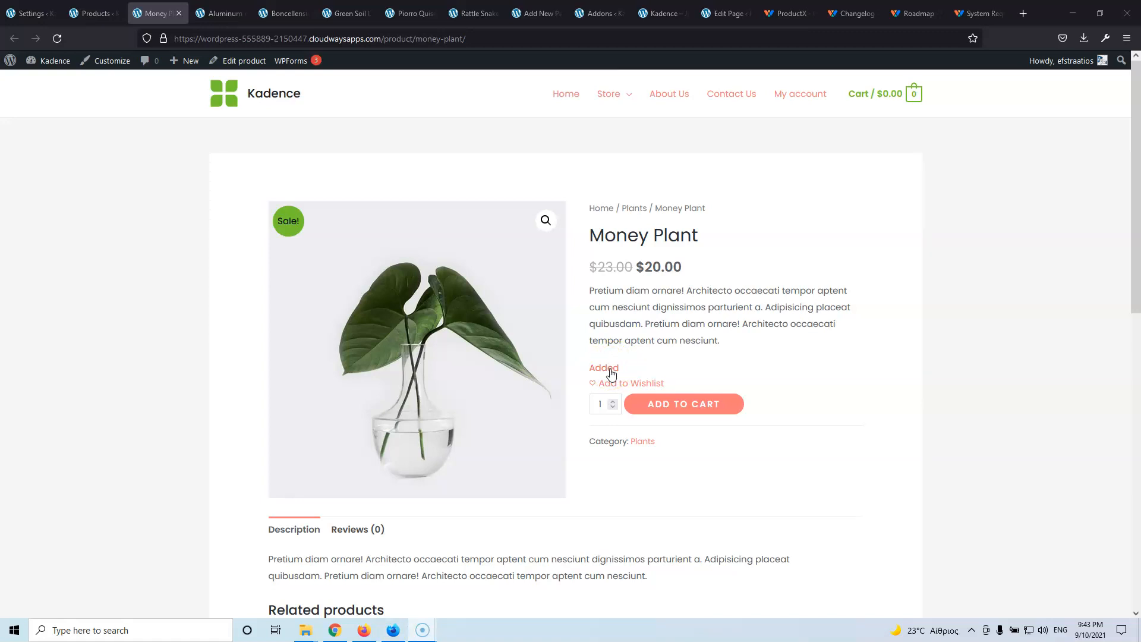
pyautogui.click(225, 11)
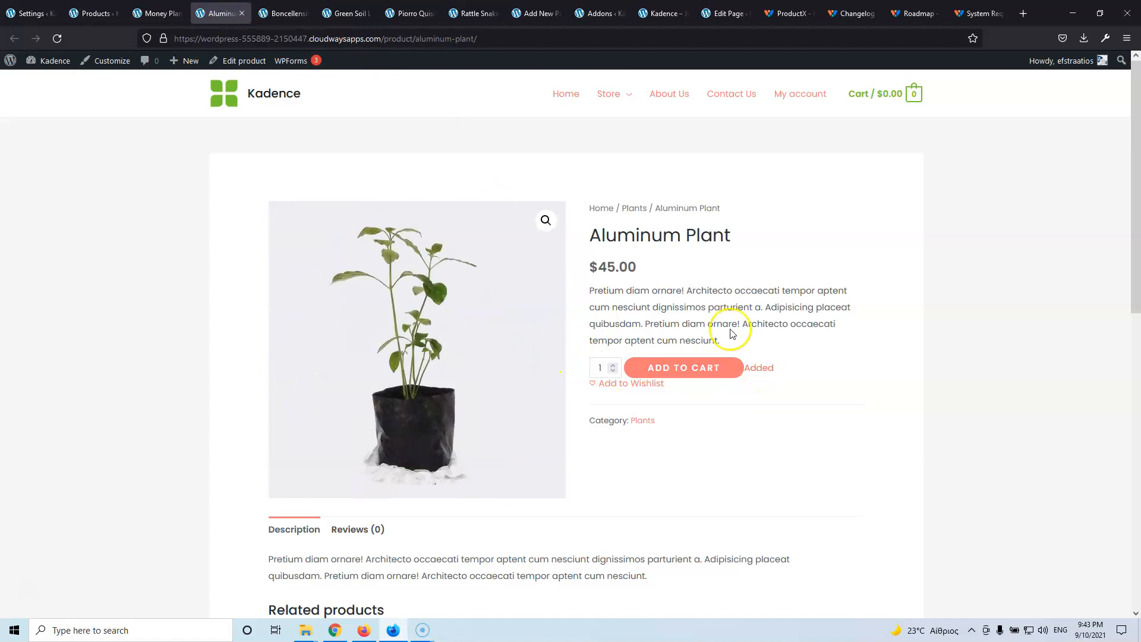
pyautogui.click(282, 13)
pyautogui.click(347, 13)
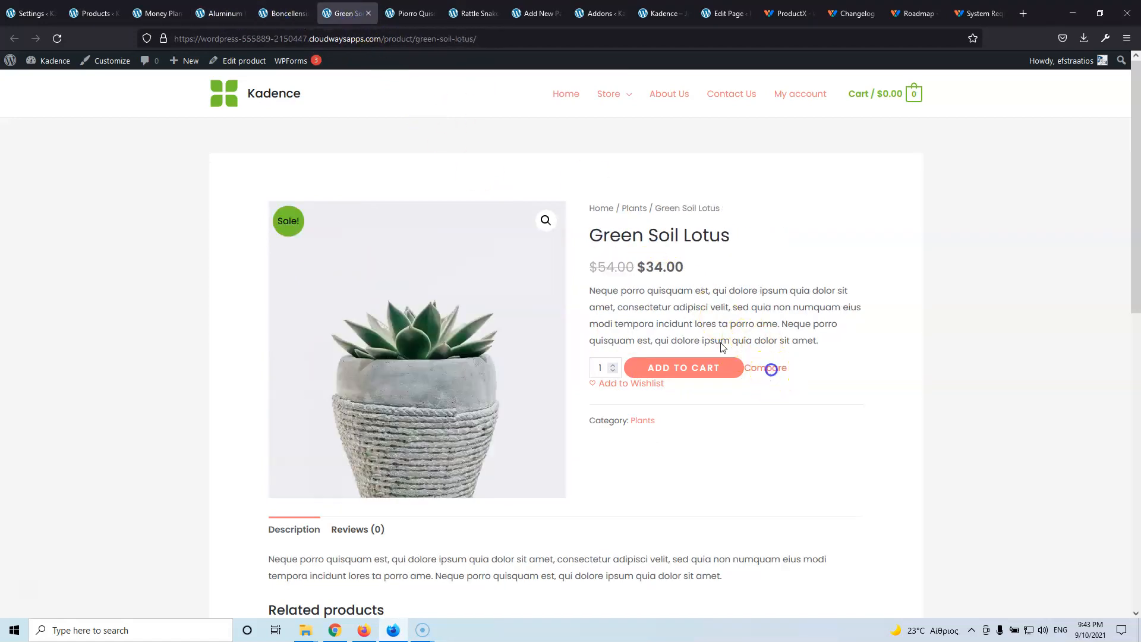
pyautogui.click(408, 13)
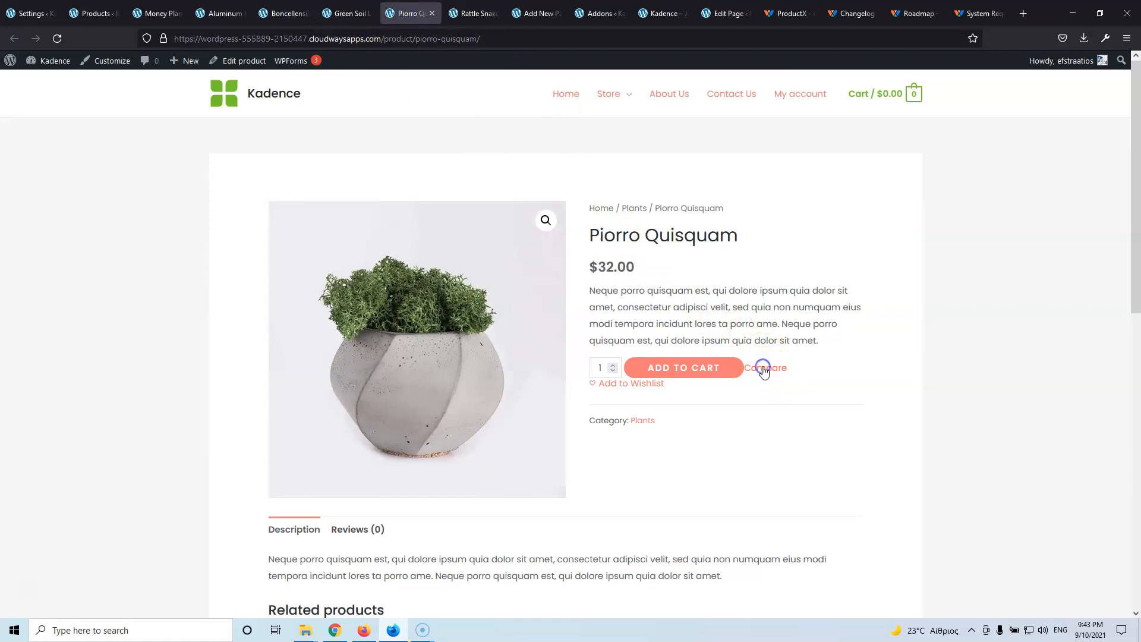
# View the Compare page from the site's list of pages and examine the product comparison table
pyautogui.click(42, 14)
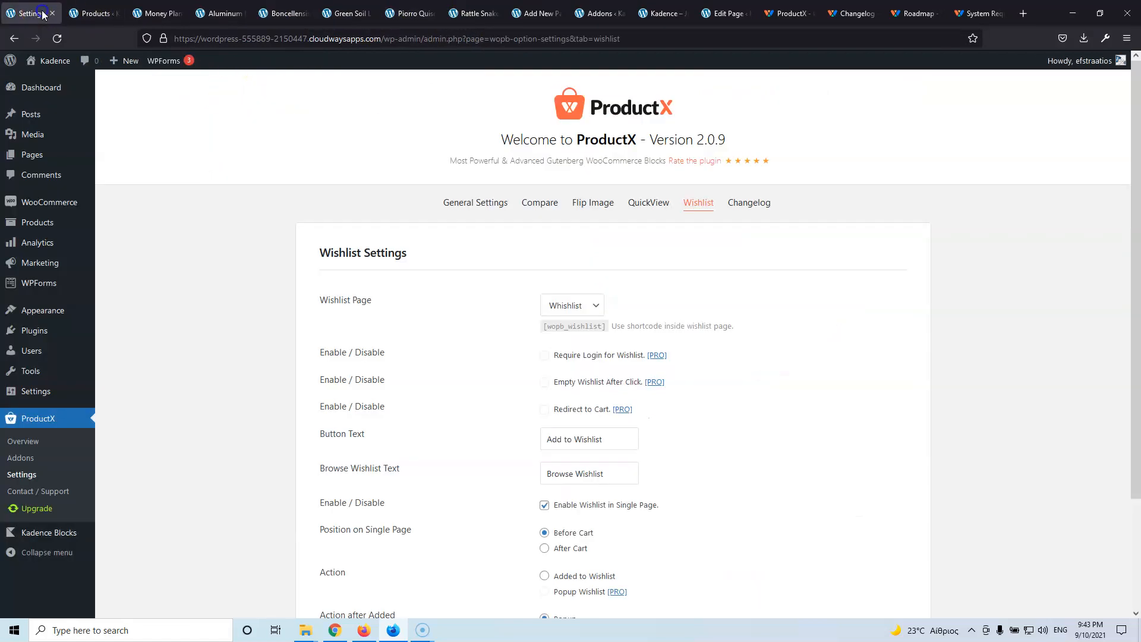
pyautogui.moveTo(33, 153)
pyautogui.click(111, 161)
pyautogui.scroll(-2, 154, 313)
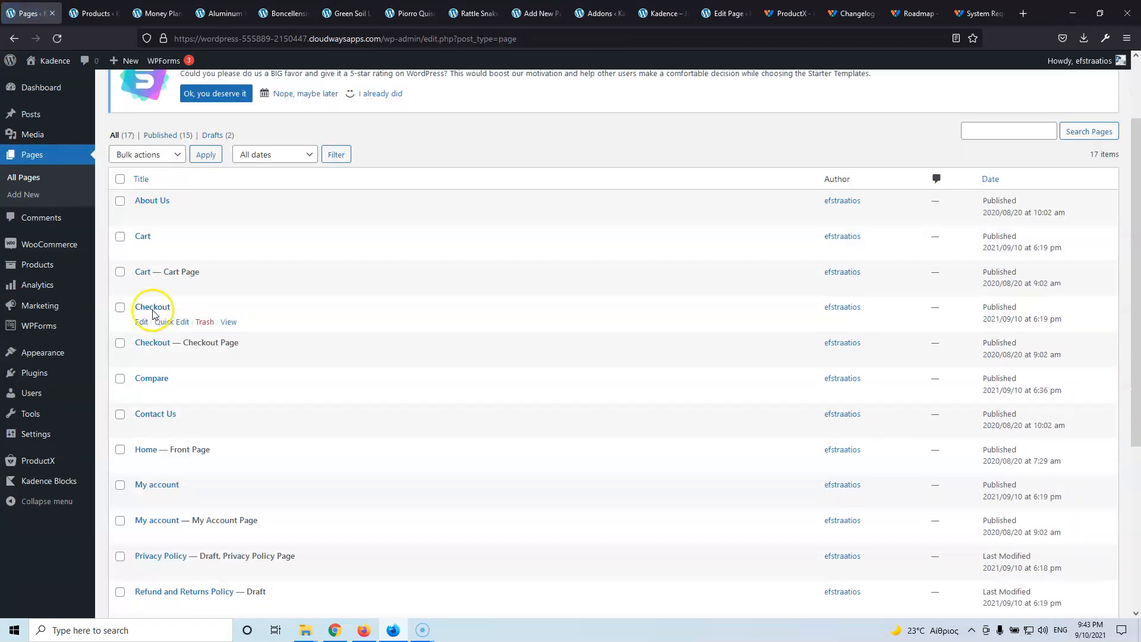
pyautogui.moveTo(151, 364)
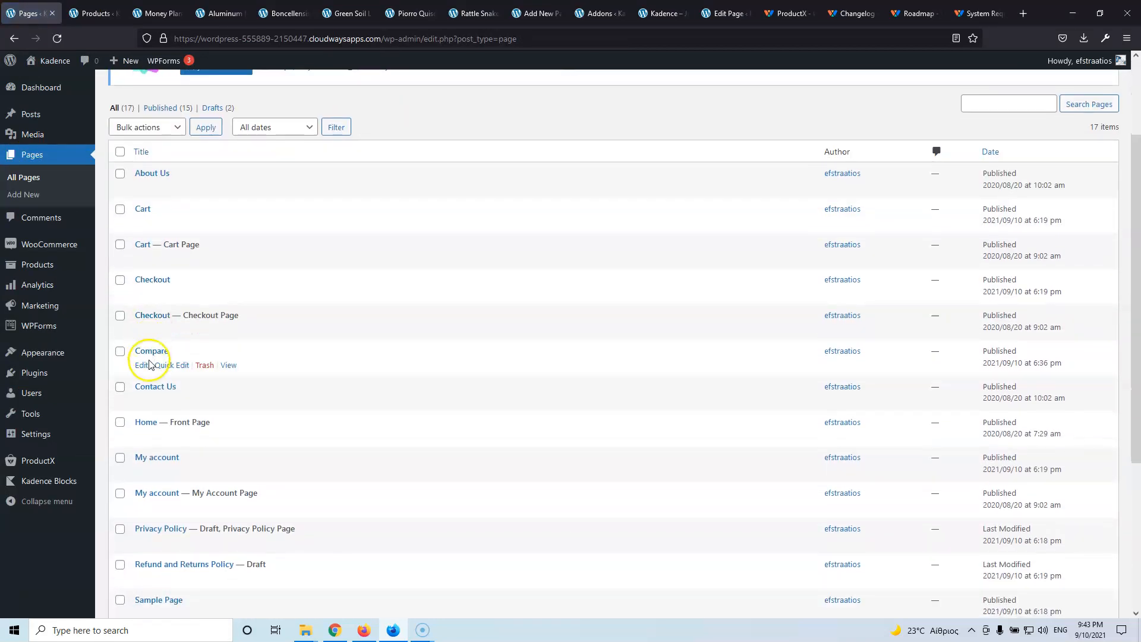
pyautogui.middleClick(229, 367)
pyautogui.click(90, 13)
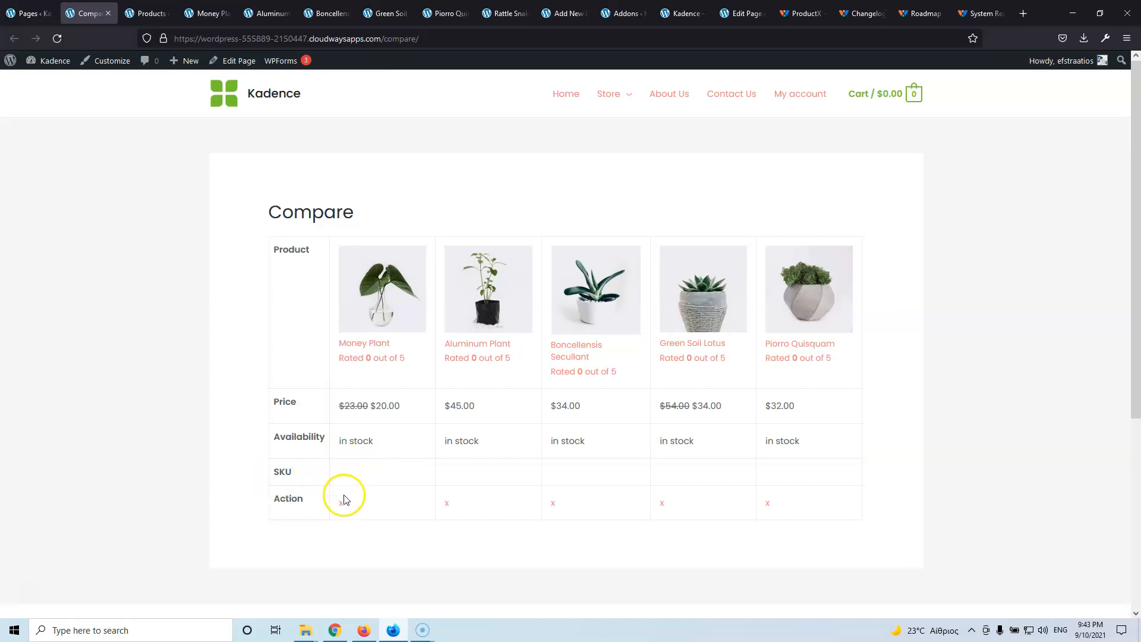
pyautogui.scroll(-3, 628, 472)
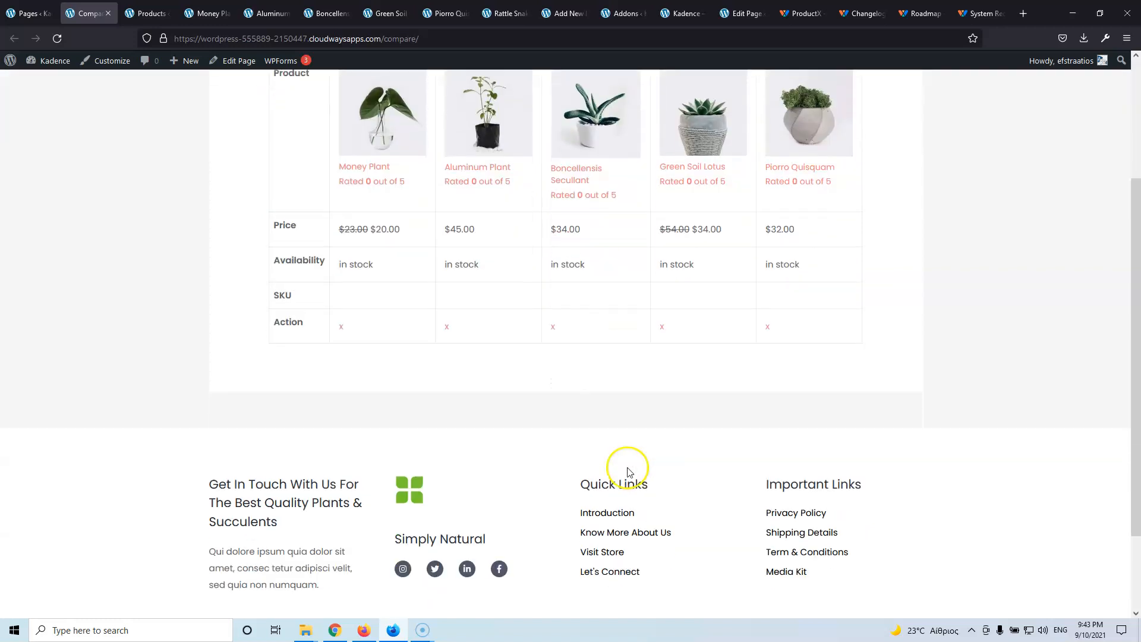
pyautogui.scroll(3, 339, 331)
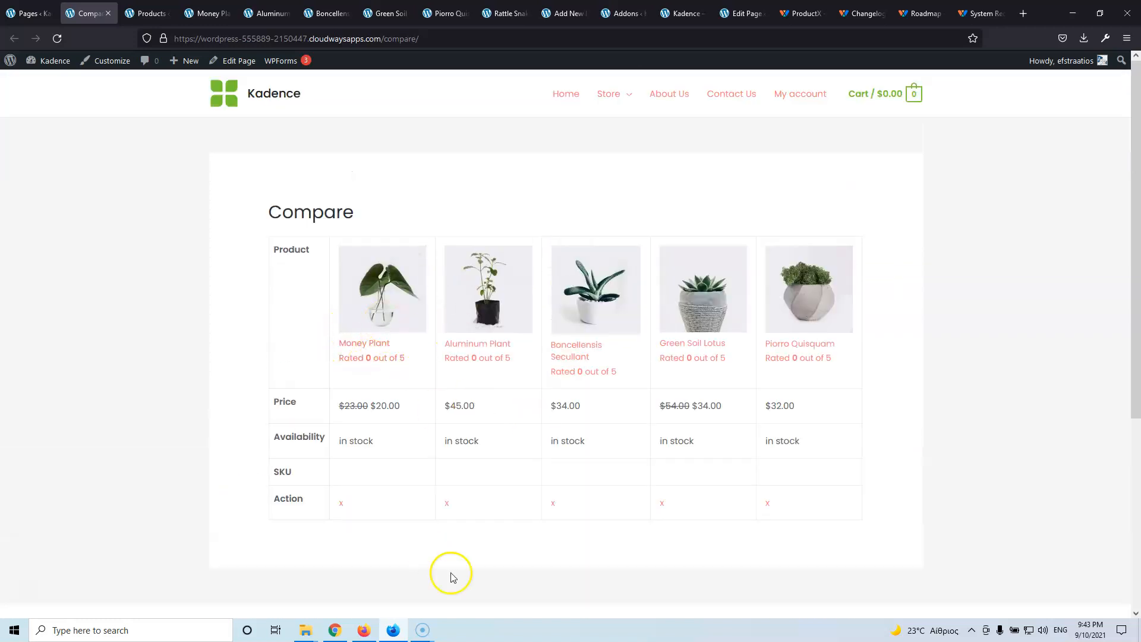
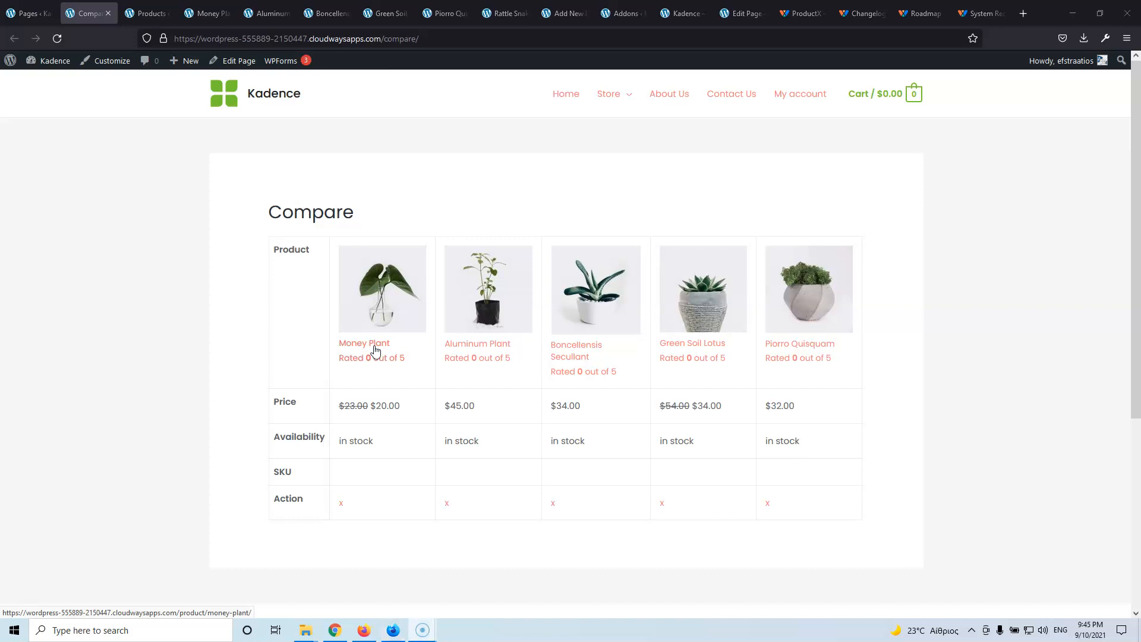
pyautogui.scroll(-4, 456, 382)
pyautogui.scroll(4, 456, 382)
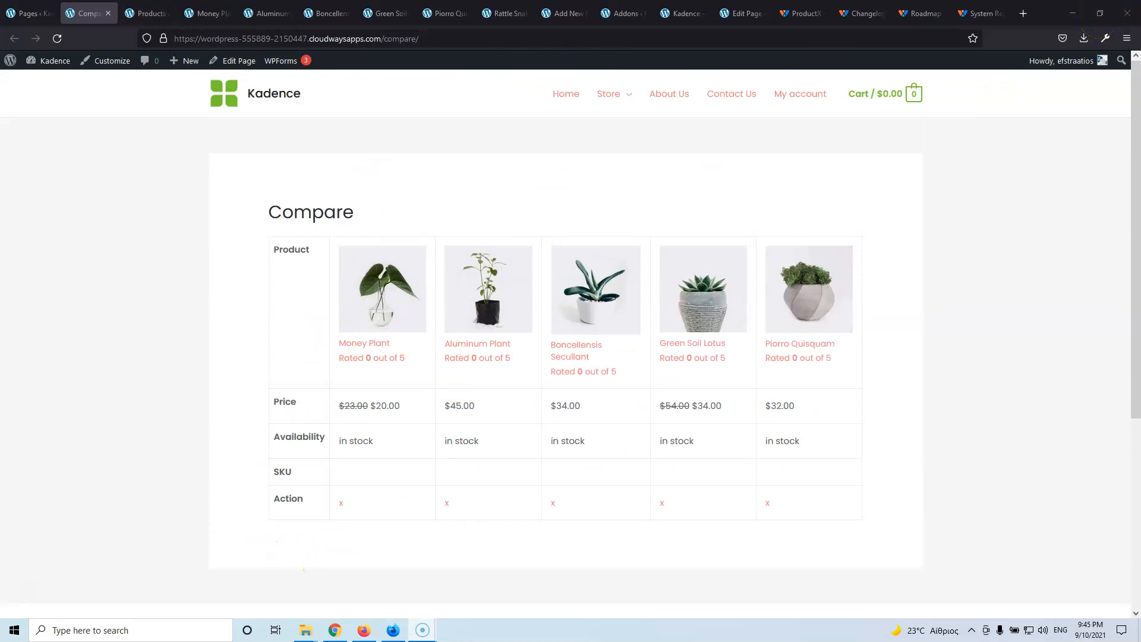
# Shrink the browser window to phone width to check how the comparison table displays, and maximize it again
pyautogui.click(1099, 13)
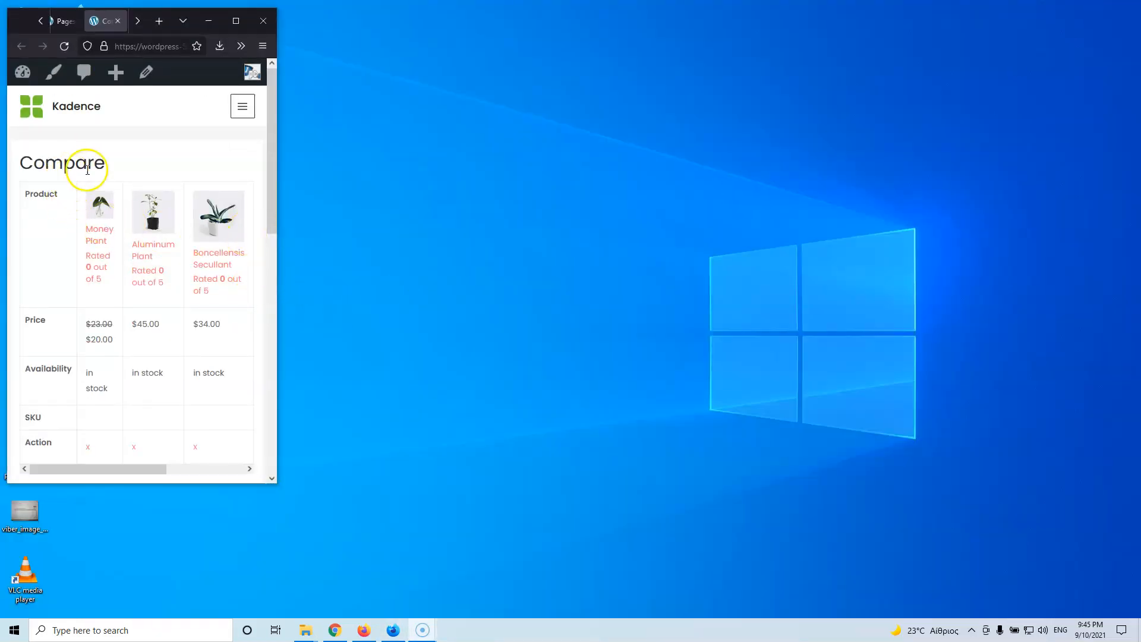
pyautogui.moveTo(102, 470); pyautogui.dragTo(71, 469)
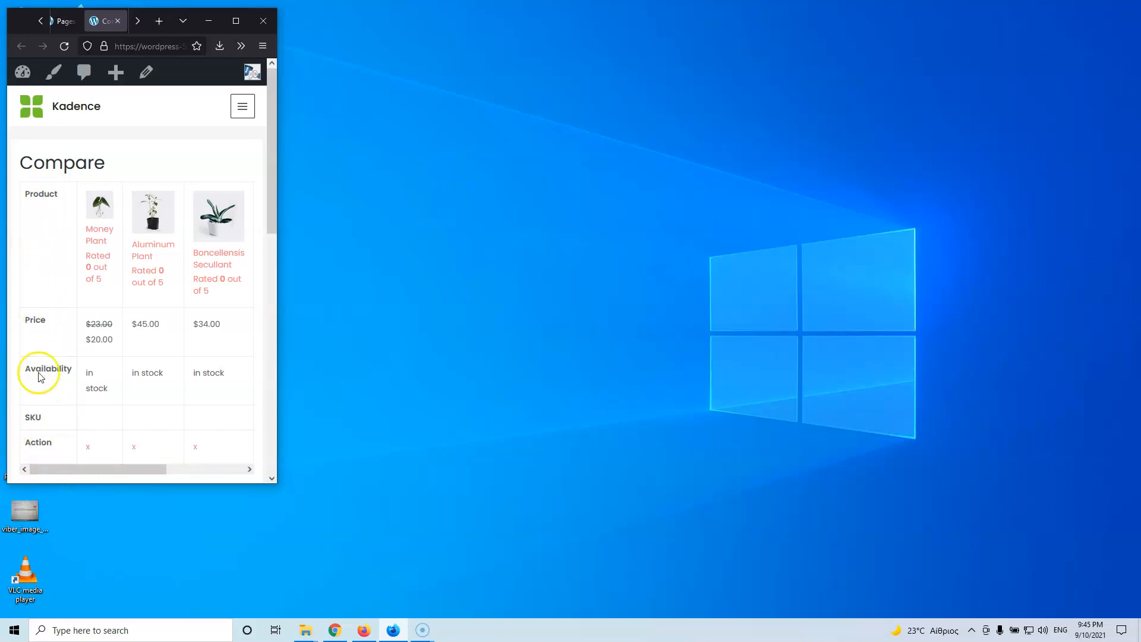
pyautogui.moveTo(45, 469); pyautogui.dragTo(22, 469)
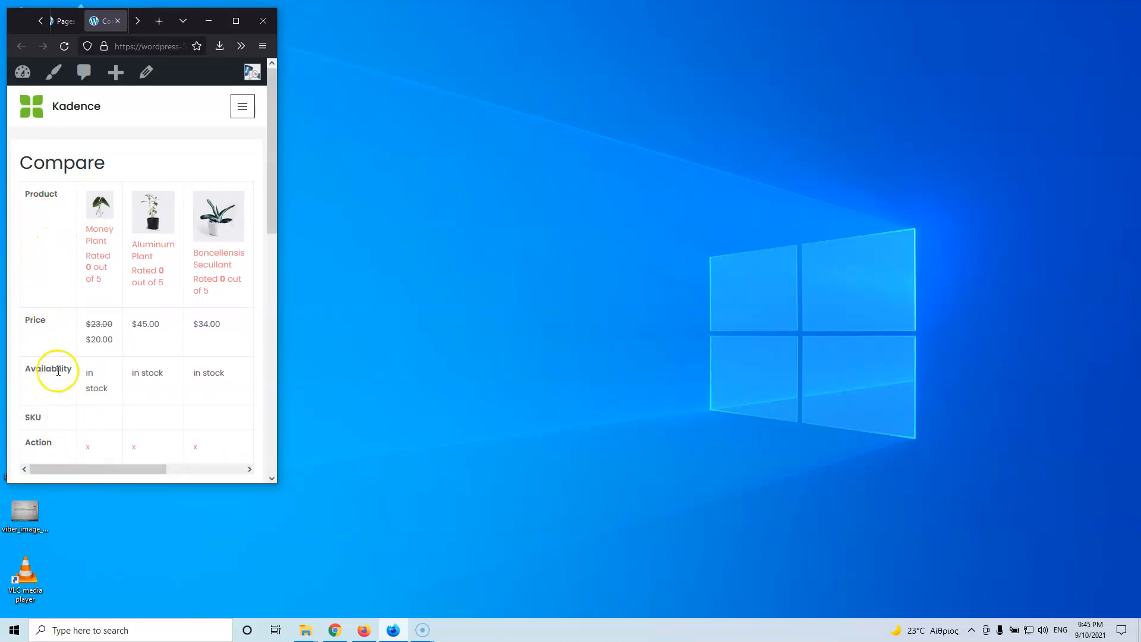
pyautogui.moveTo(76, 473)
pyautogui.mouseDown()
pyautogui.moveTo(127, 473)
pyautogui.moveTo(63, 473)
pyautogui.mouseUp()
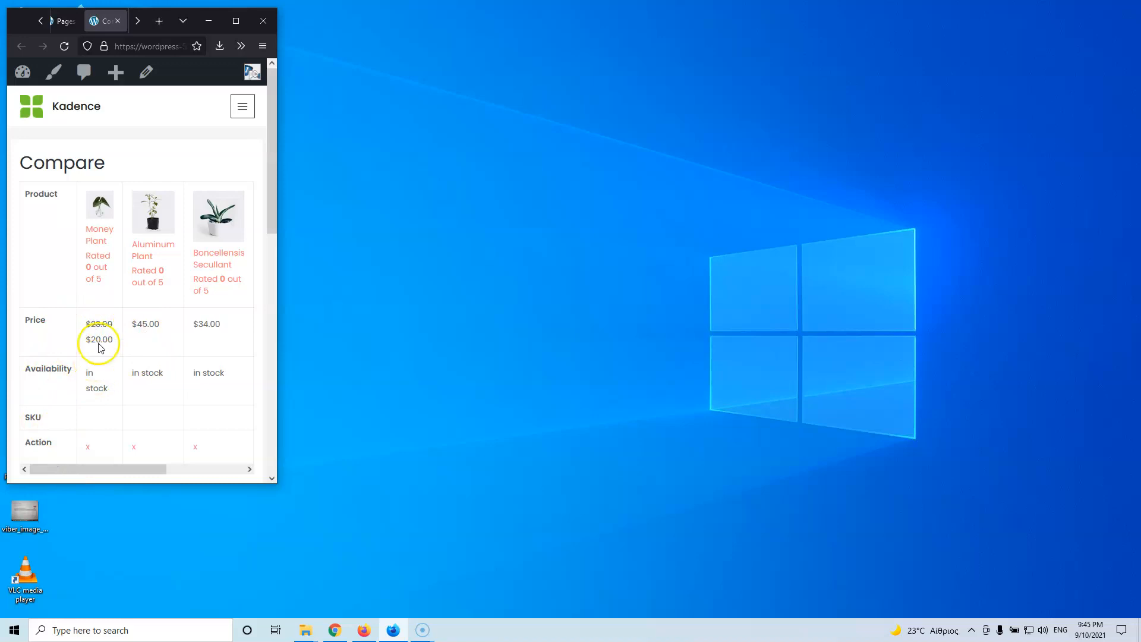
pyautogui.moveTo(77, 470)
pyautogui.mouseDown()
pyautogui.moveTo(171, 467)
pyautogui.moveTo(76, 469)
pyautogui.mouseUp()
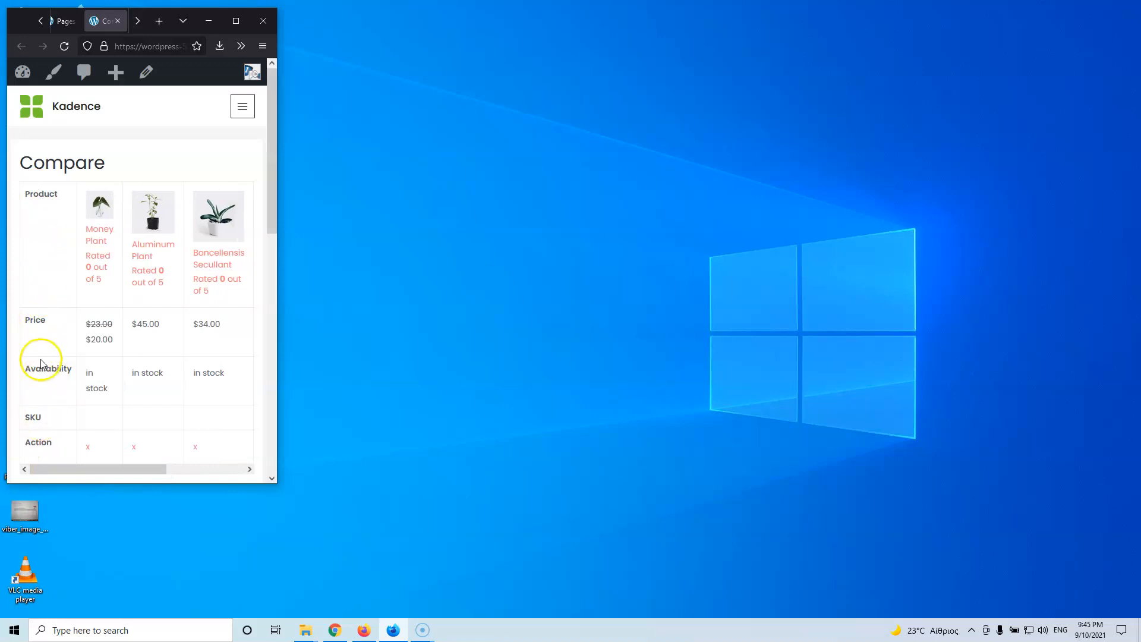
pyautogui.click(237, 22)
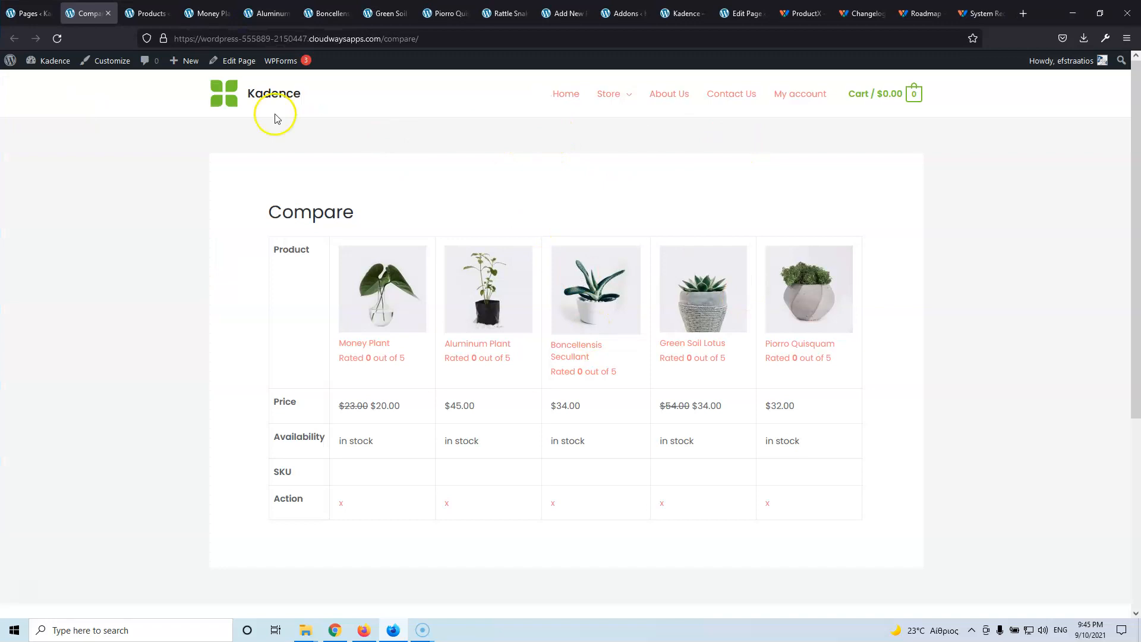
# Remove Money Plant, Aluminum Plant and Boncellensis Secullant from the comparison table
pyautogui.click(340, 503)
pyautogui.click(354, 492)
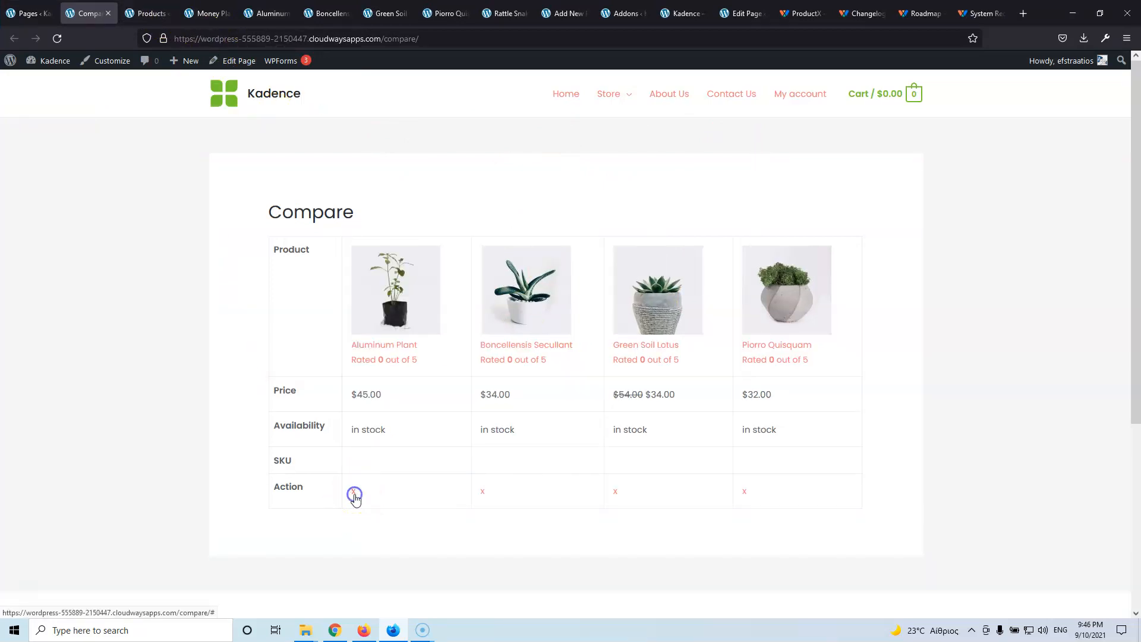
pyautogui.click(375, 493)
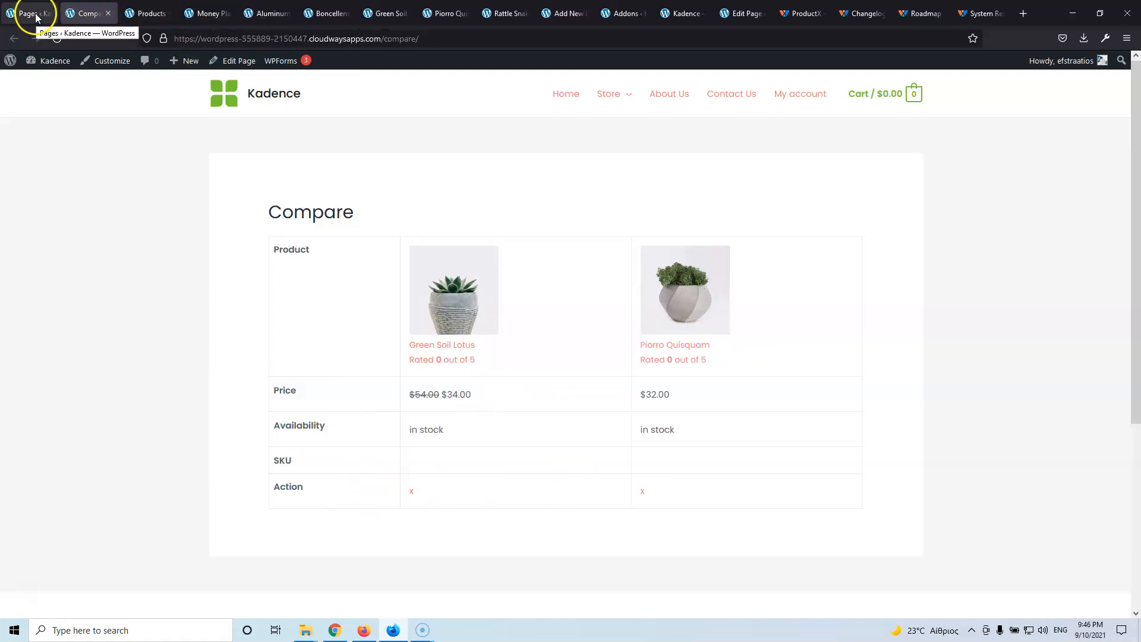
# Add Money Plant and Aluminum Plant to the wishlist from their product pages
pyautogui.click(143, 13)
pyautogui.click(200, 16)
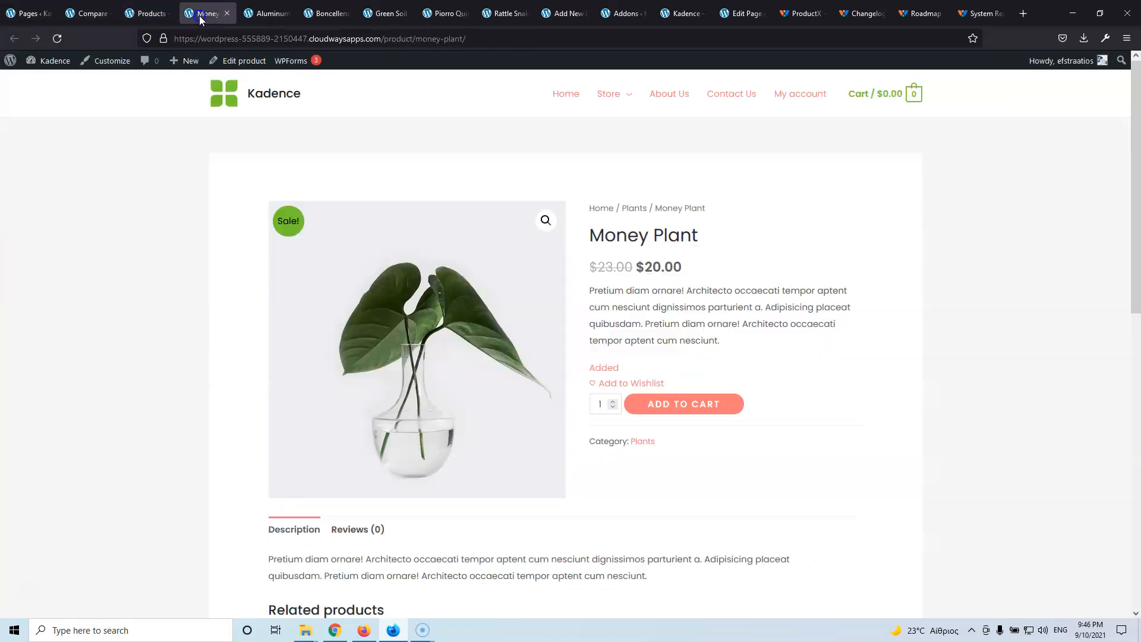
pyautogui.click(634, 383)
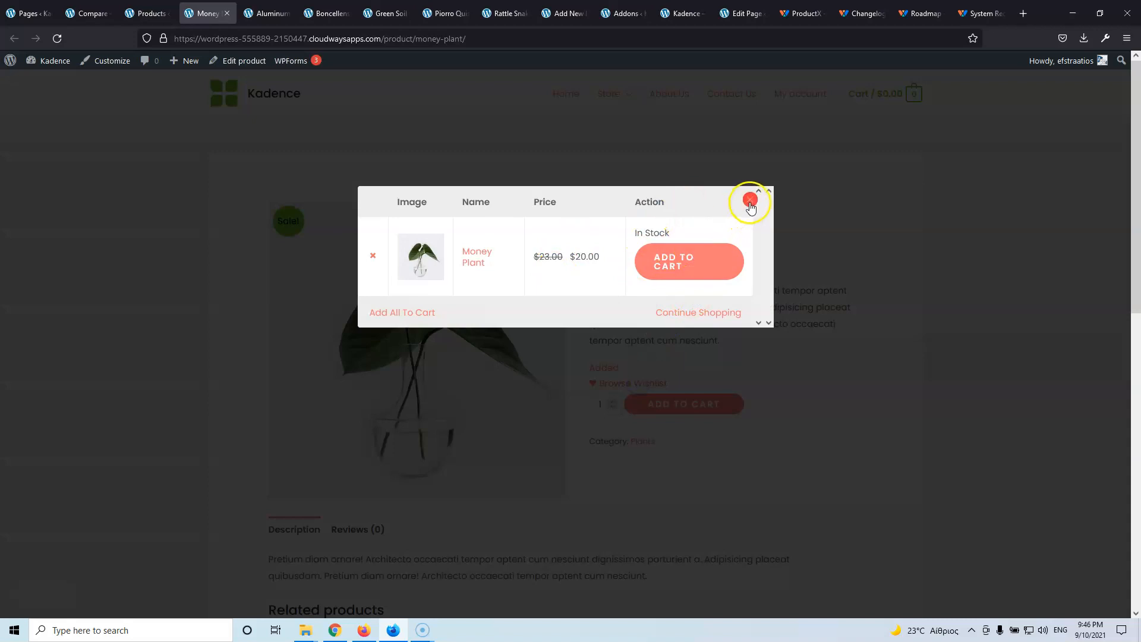
pyautogui.click(269, 13)
pyautogui.click(641, 385)
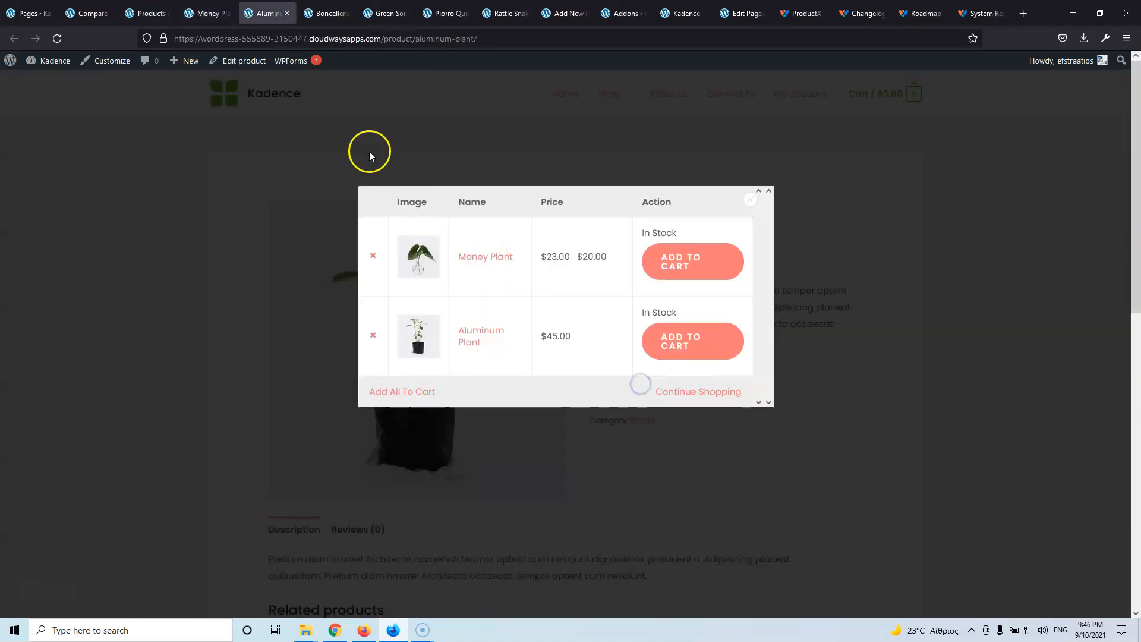
# Add Boncellensis Secullant and Green Soil Lotus to the wishlist, review the wishlist popup and close it
pyautogui.click(287, 14)
pyautogui.click(624, 385)
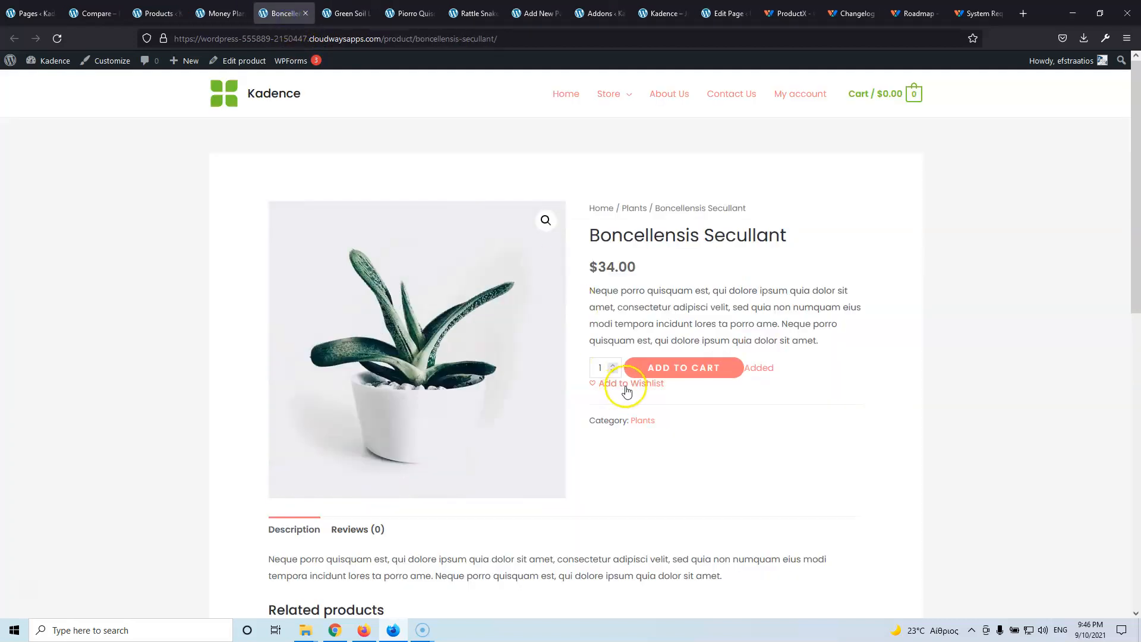
pyautogui.click(305, 13)
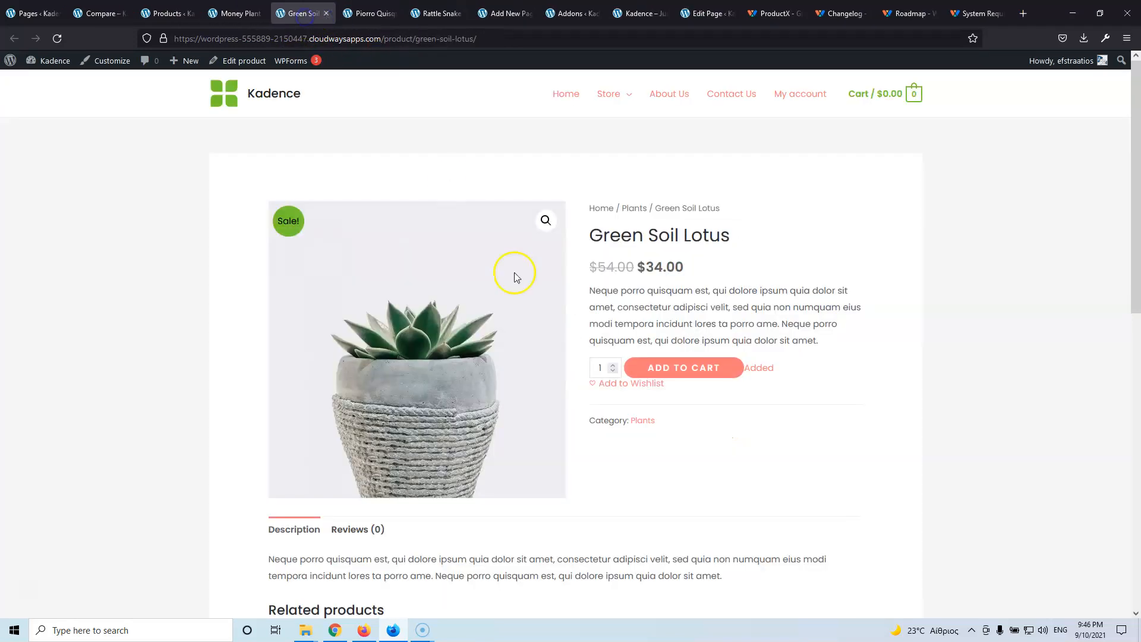
pyautogui.click(614, 386)
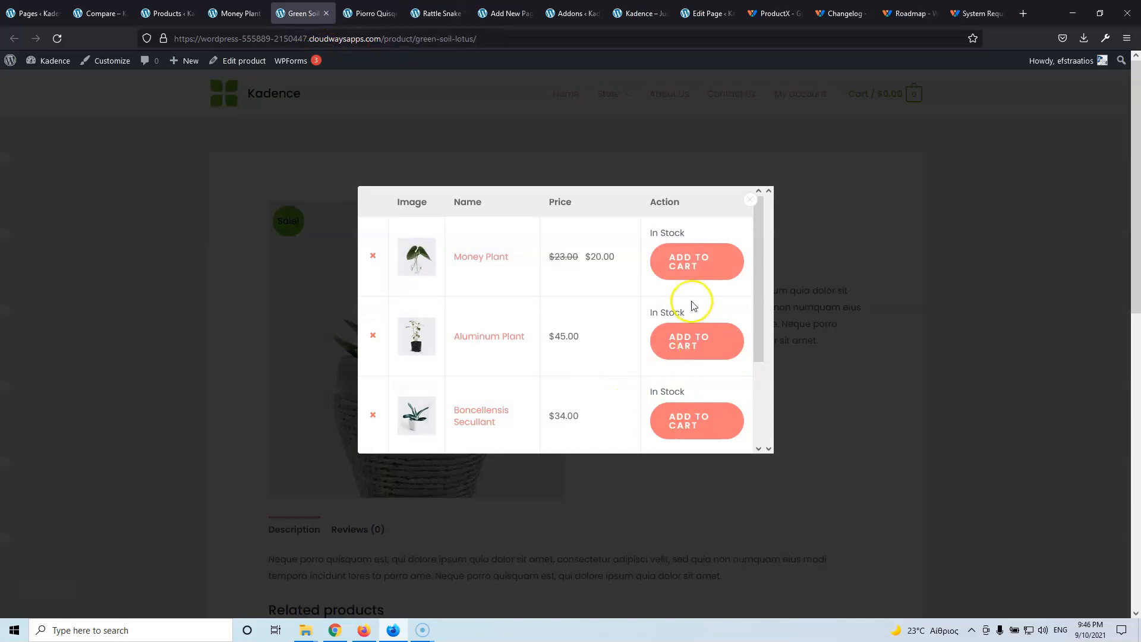
pyautogui.scroll(-3, 558, 339)
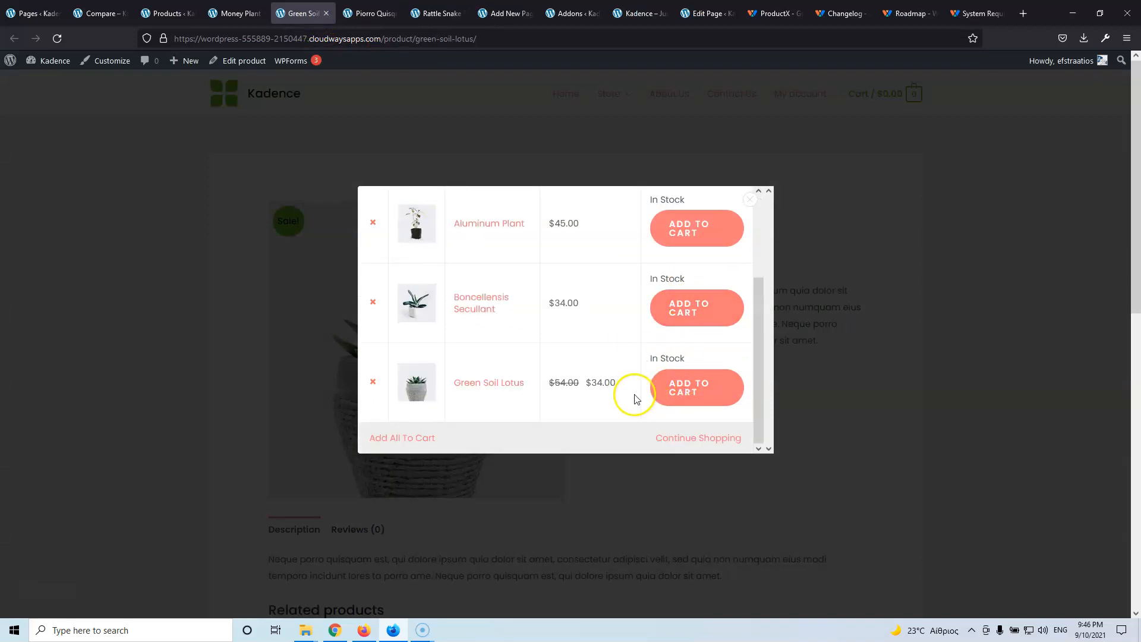
pyautogui.scroll(3, 675, 391)
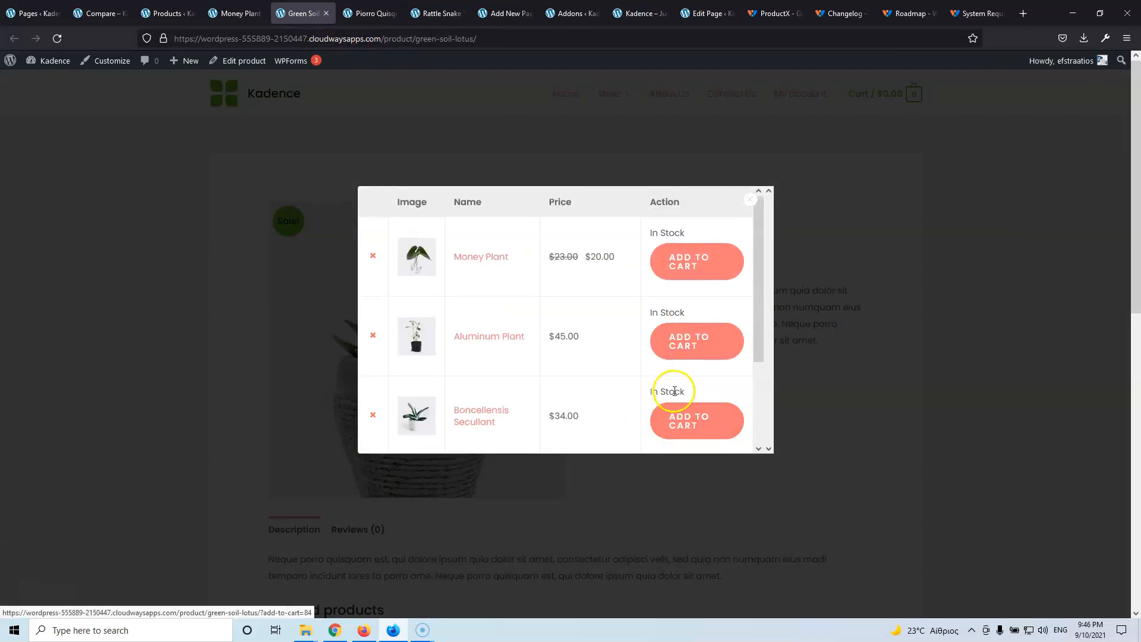
pyautogui.click(750, 199)
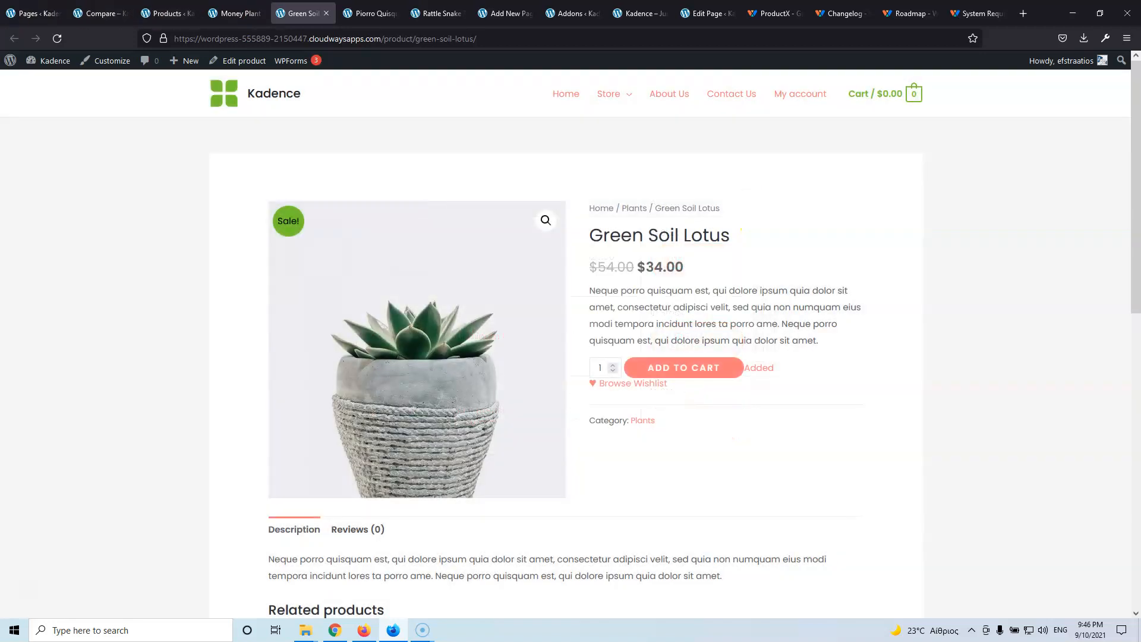
# View the Whishlist page from the site's list of pages and examine its table of saved products
pyautogui.click(33, 13)
pyautogui.scroll(-3, 221, 402)
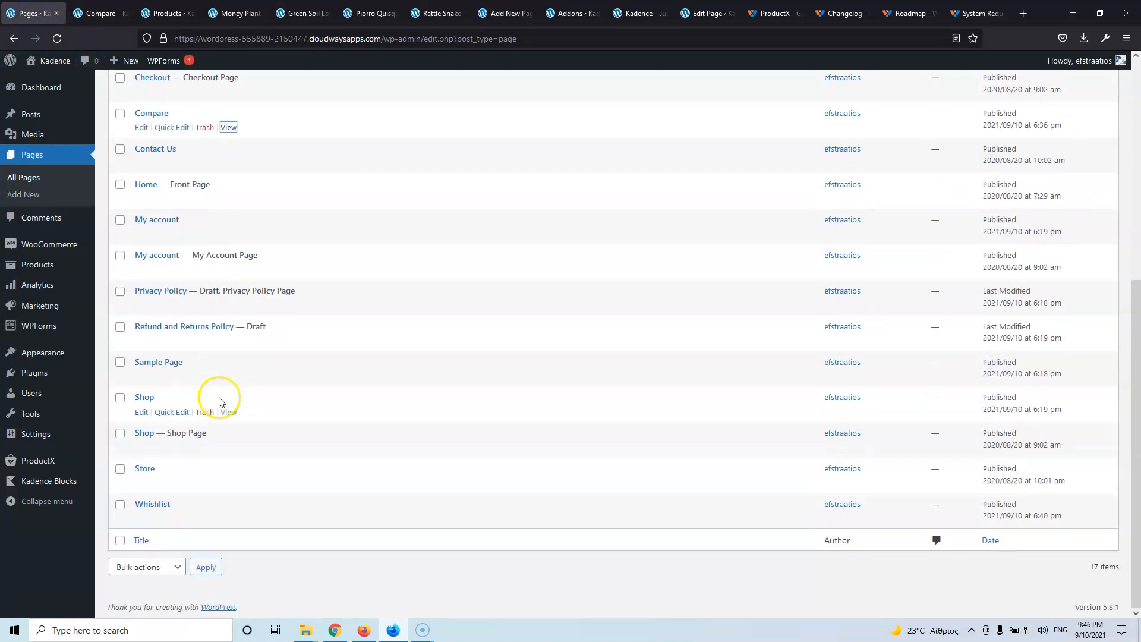
pyautogui.middleClick(228, 518)
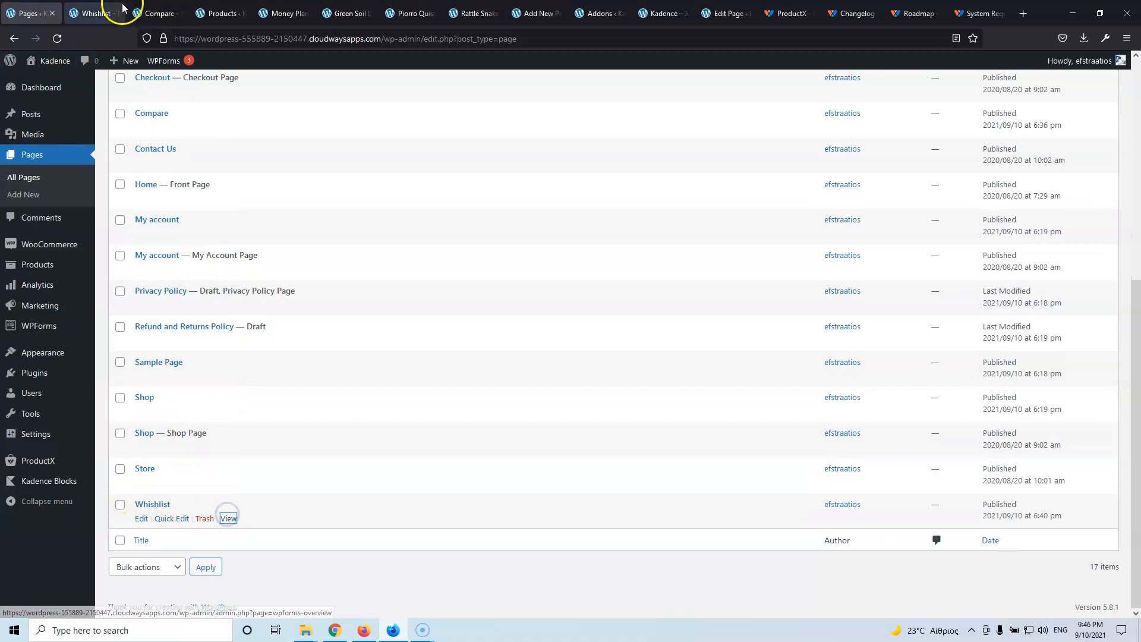
pyautogui.click(95, 13)
pyautogui.scroll(-3, 619, 365)
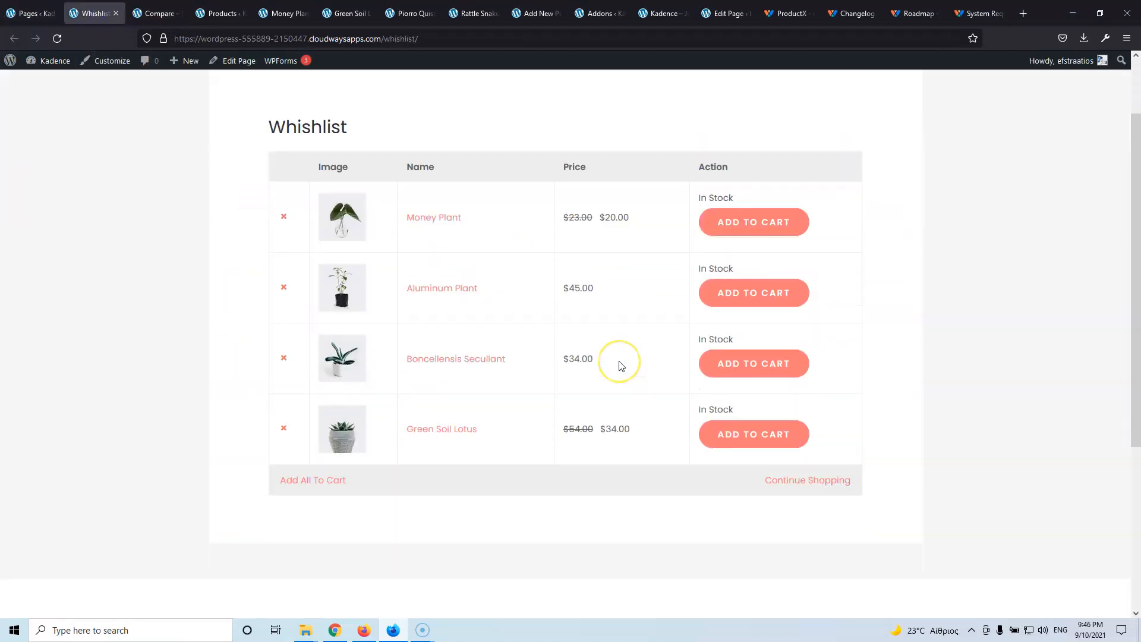
pyautogui.scroll(1, 619, 364)
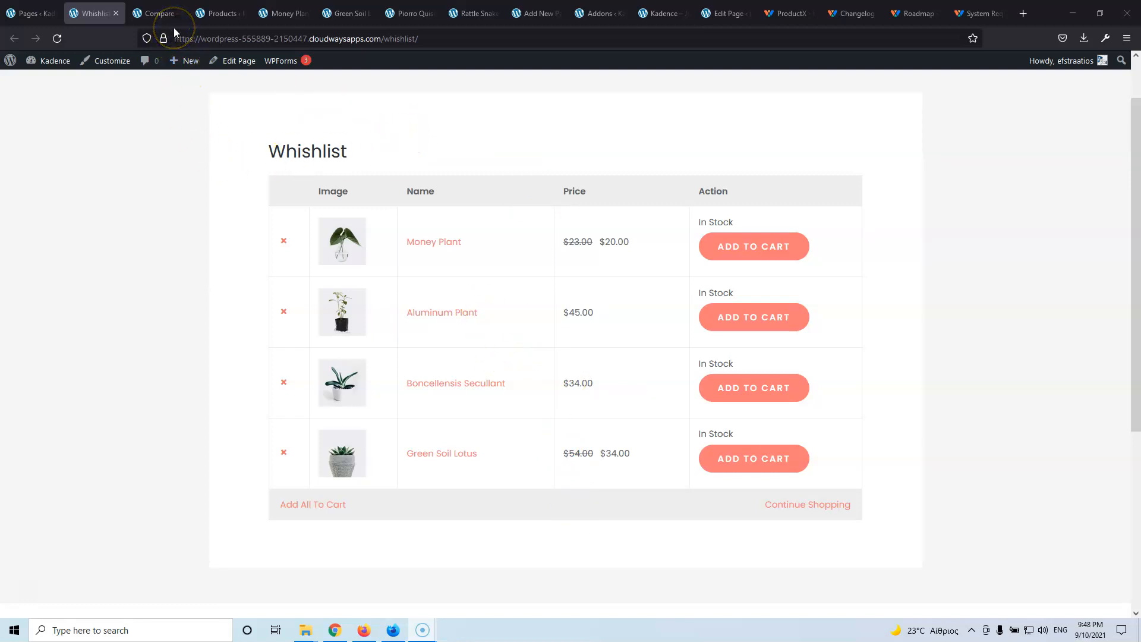
pyautogui.scroll(1, 226, 285)
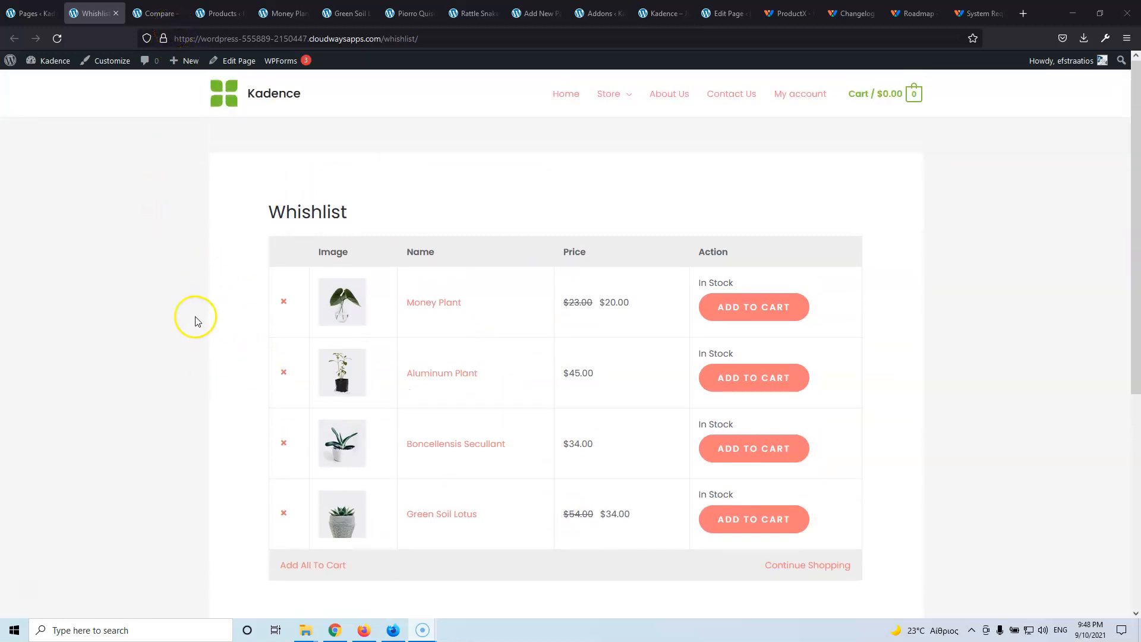
pyautogui.scroll(-1, 198, 321)
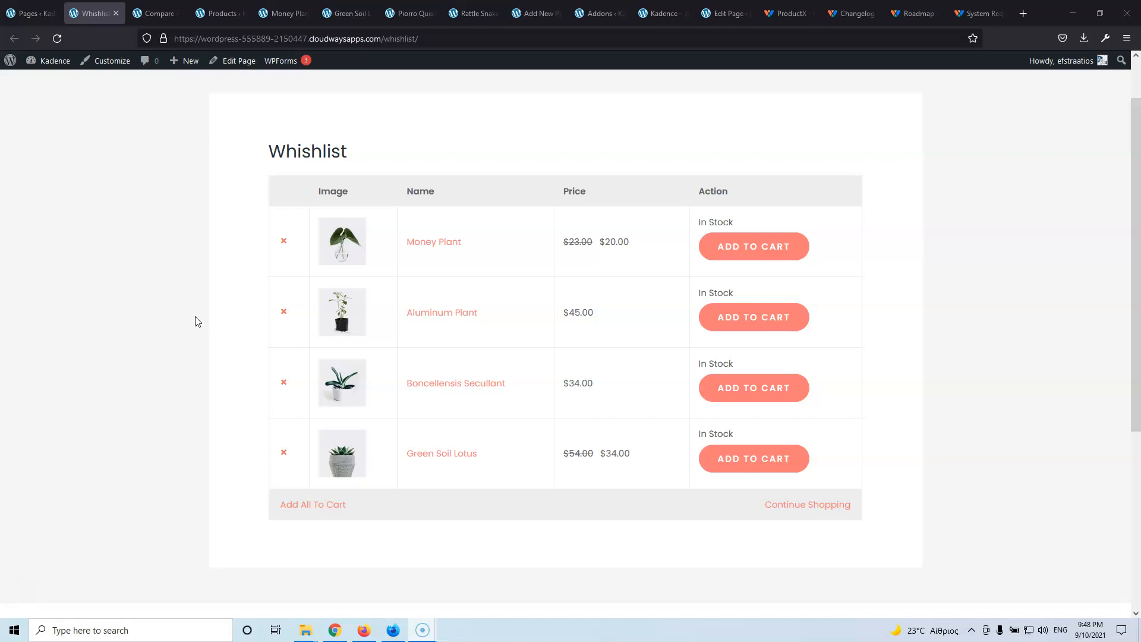
# Close the Whishlist, Compare, Products list, remaining product page, Add New Page and Addons tabs
pyautogui.click(116, 13)
pyautogui.click(116, 13)
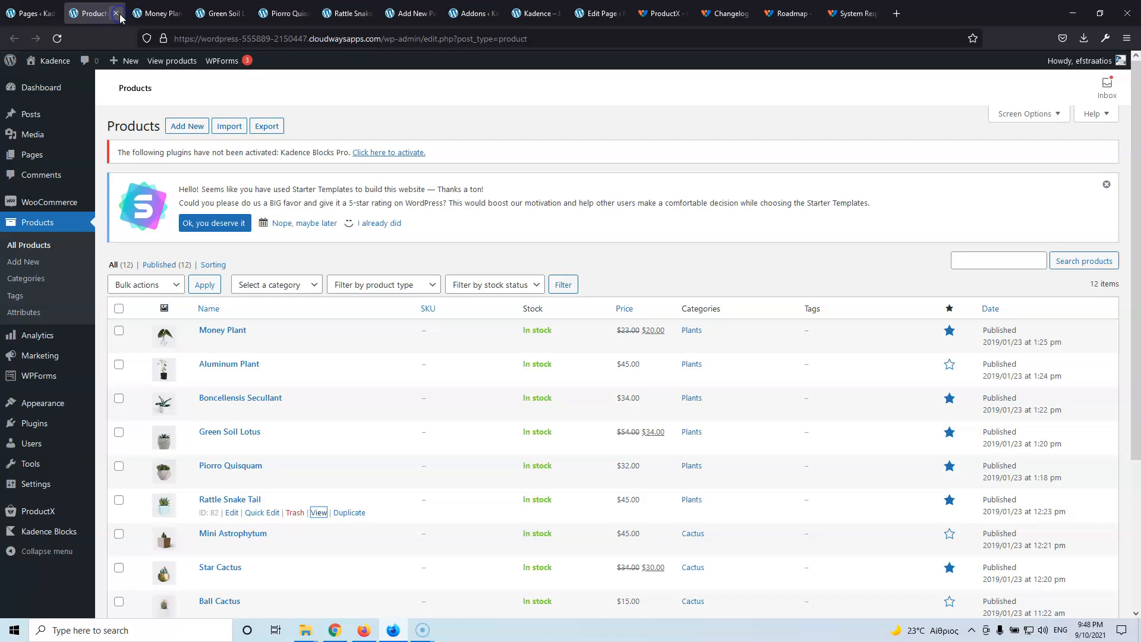
pyautogui.click(118, 13)
pyautogui.click(116, 13)
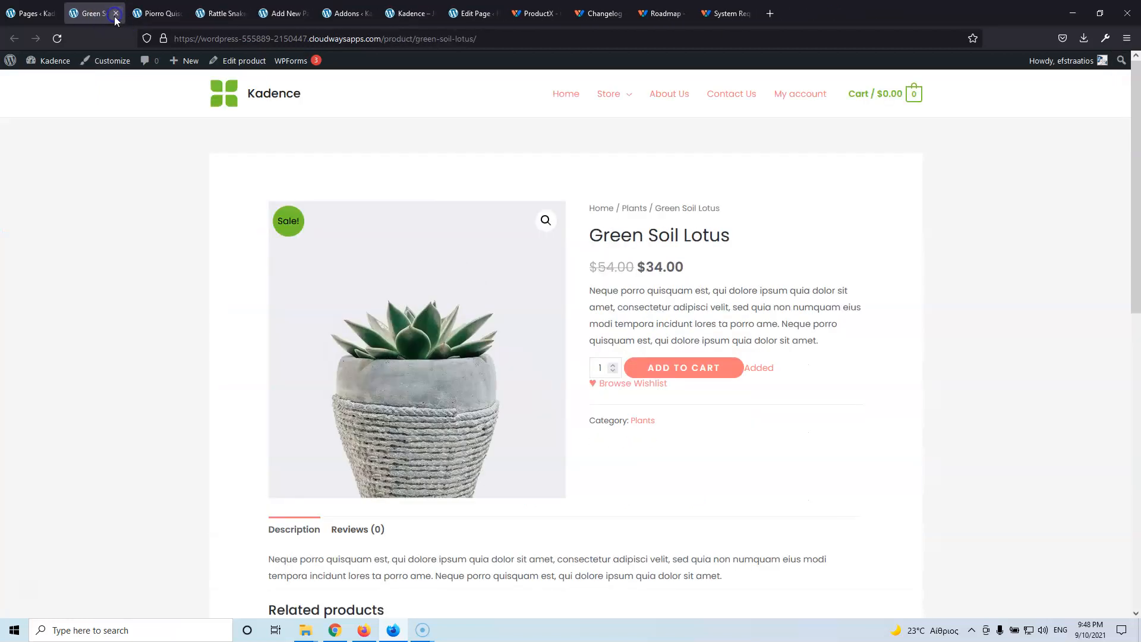
pyautogui.click(115, 14)
pyautogui.click(117, 14)
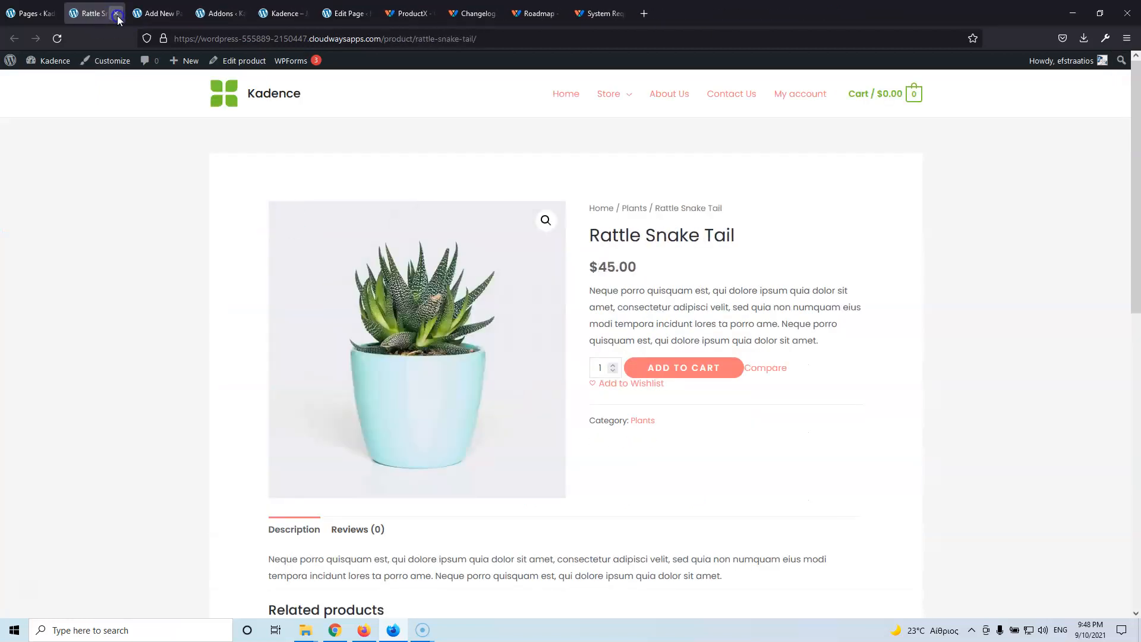
pyautogui.click(117, 14)
pyautogui.click(117, 14)
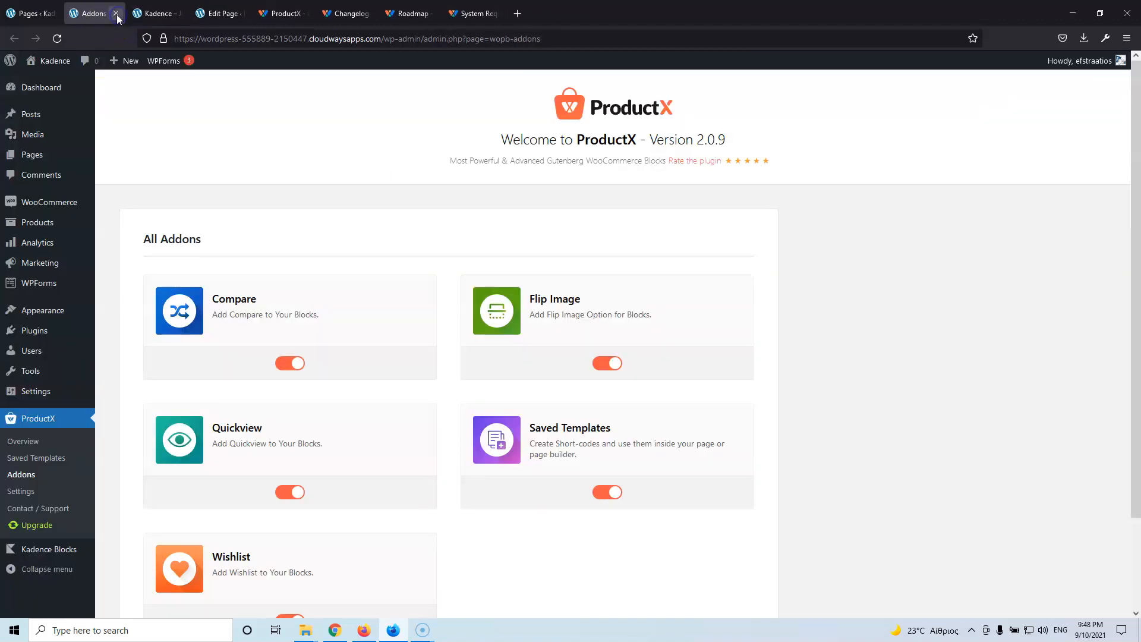
pyautogui.click(116, 16)
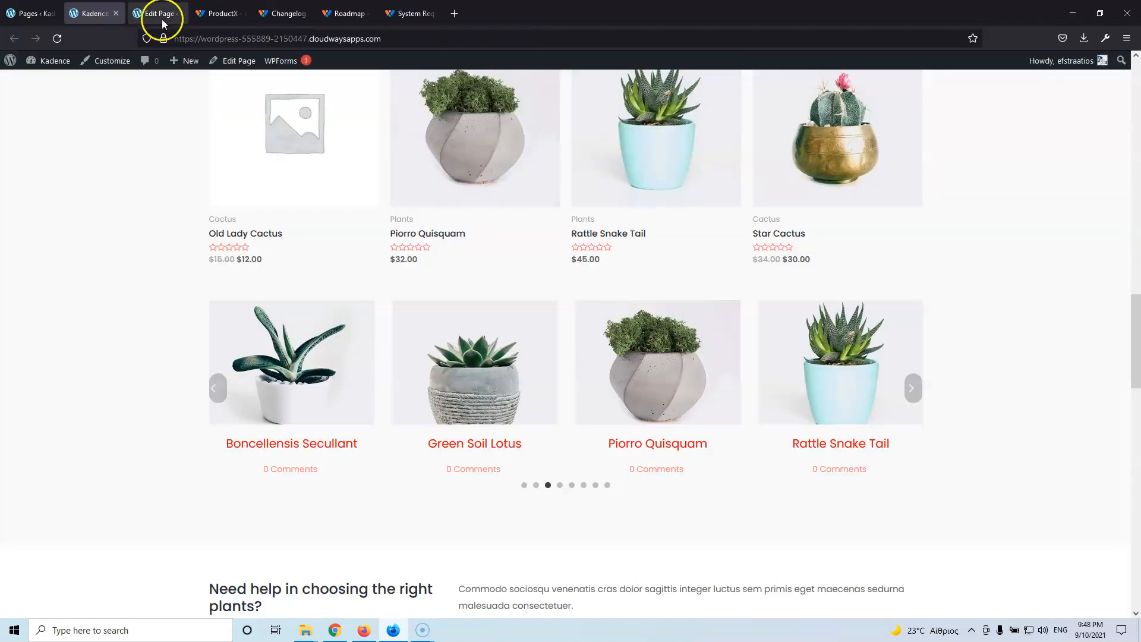
# Reload the home page's block editor and go to the Featured Plants section
pyautogui.scroll(5, 408, 285)
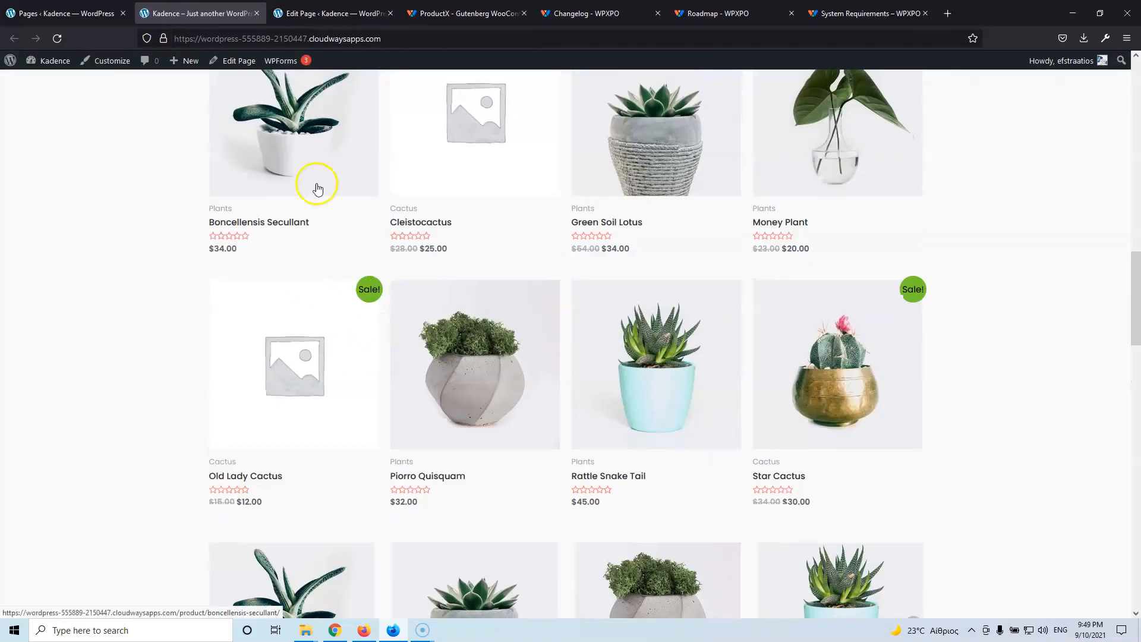
pyautogui.click(309, 14)
pyautogui.scroll(-3, 134, 147)
pyautogui.click(57, 39)
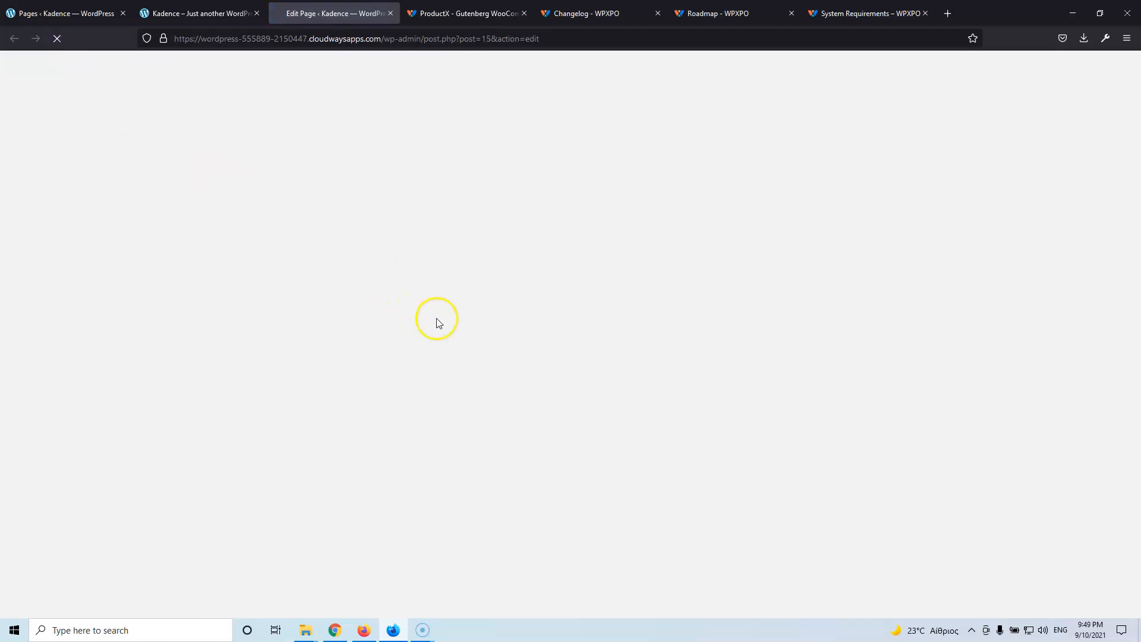
pyautogui.scroll(-10, 466, 320)
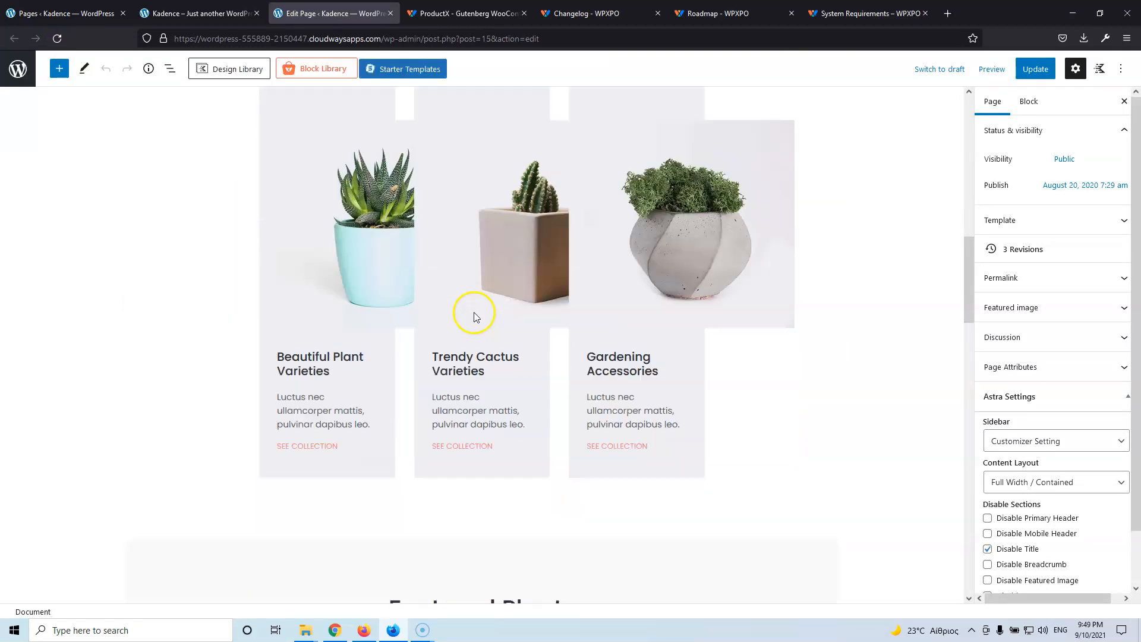
pyautogui.scroll(-8, 474, 317)
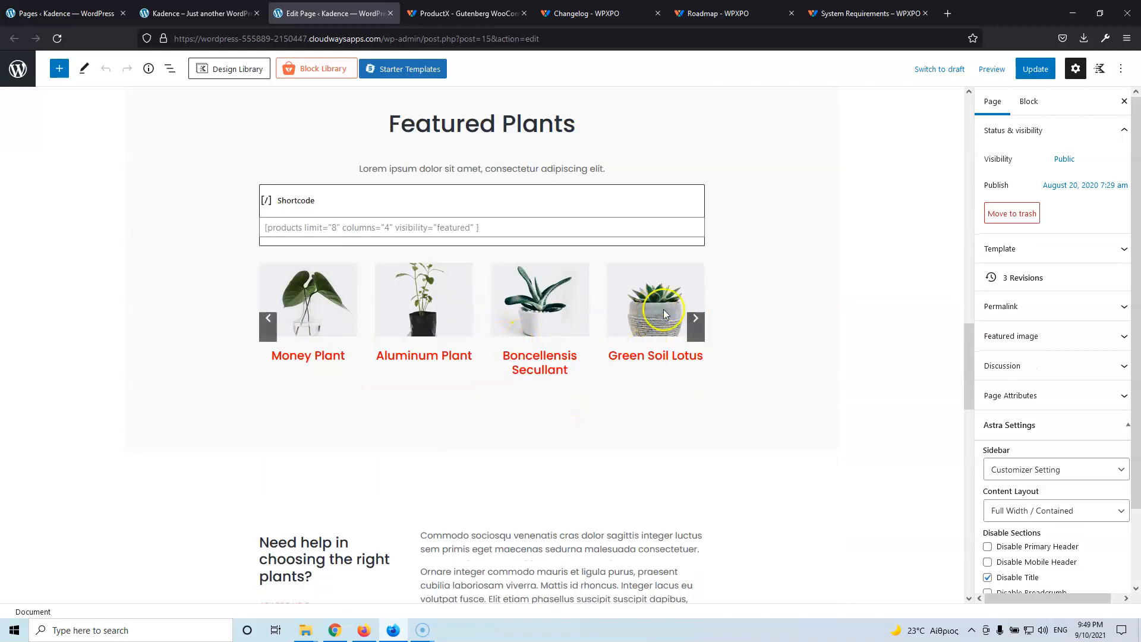
# Add a WooCommerce Product Category #1 block below the product carousel in the Featured Plants group and update the page
pyautogui.click(657, 387)
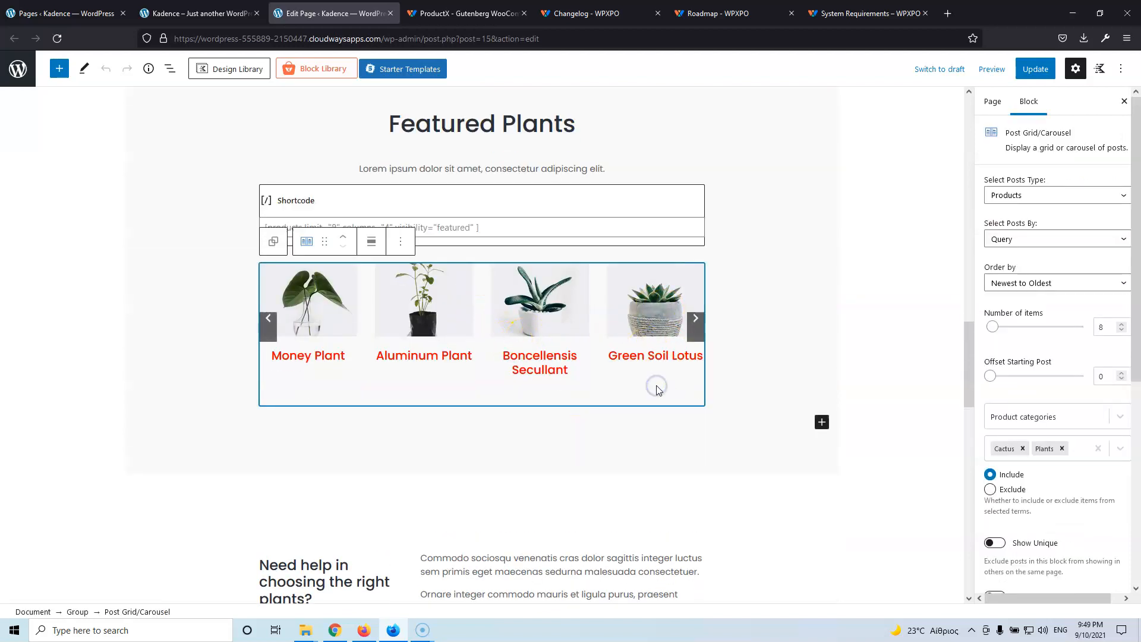
pyautogui.click(821, 423)
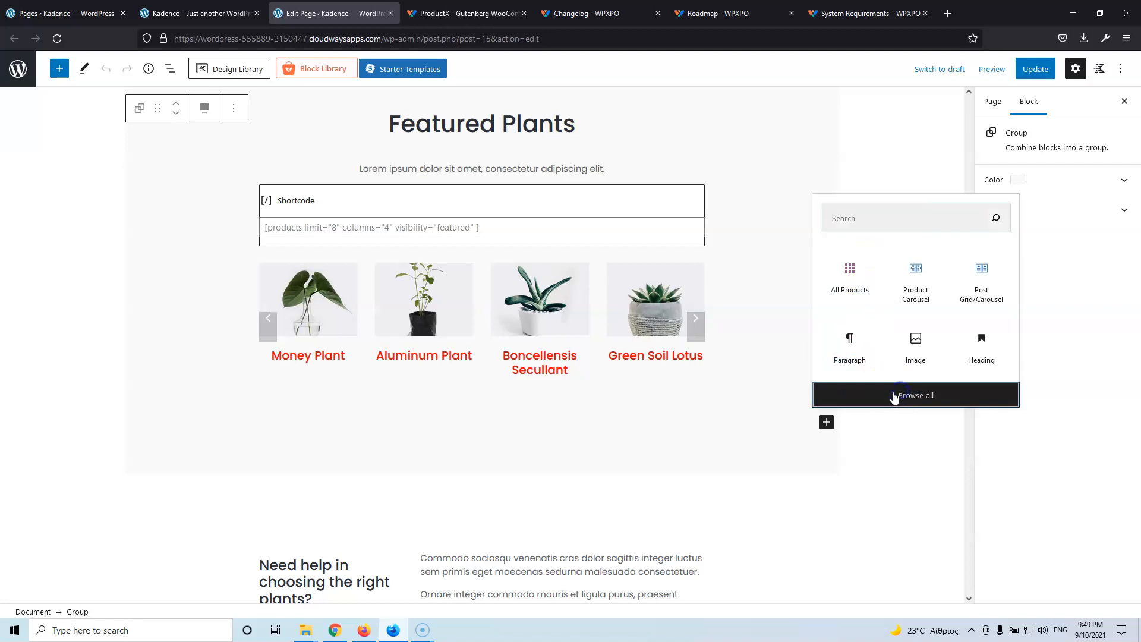
pyautogui.click(895, 395)
pyautogui.scroll(-5, 101, 410)
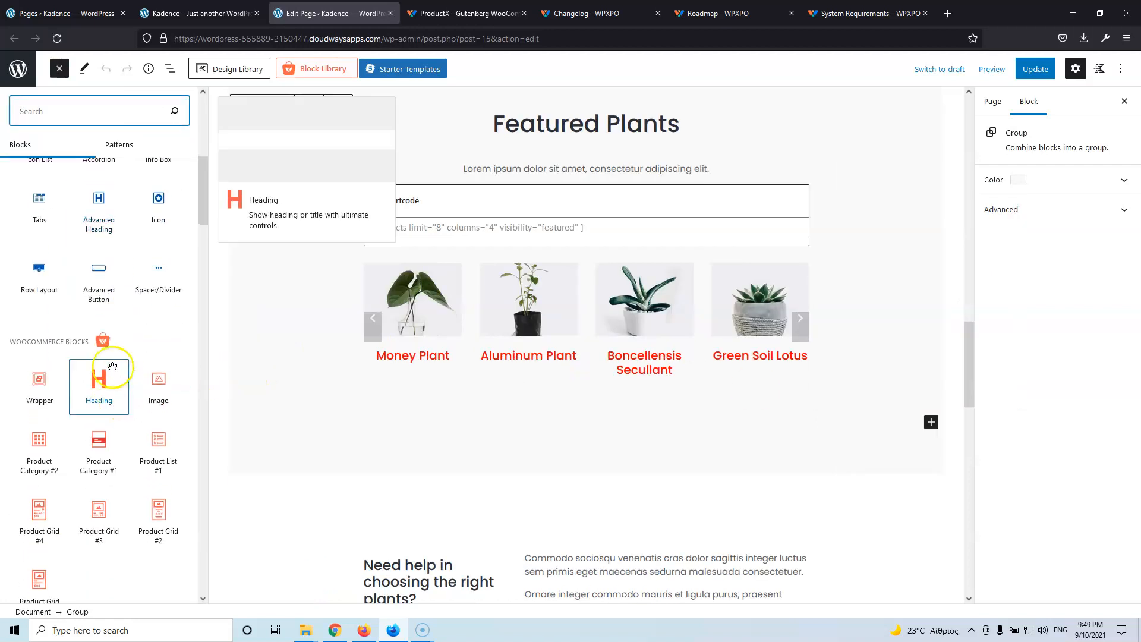
pyautogui.scroll(-2, 95, 350)
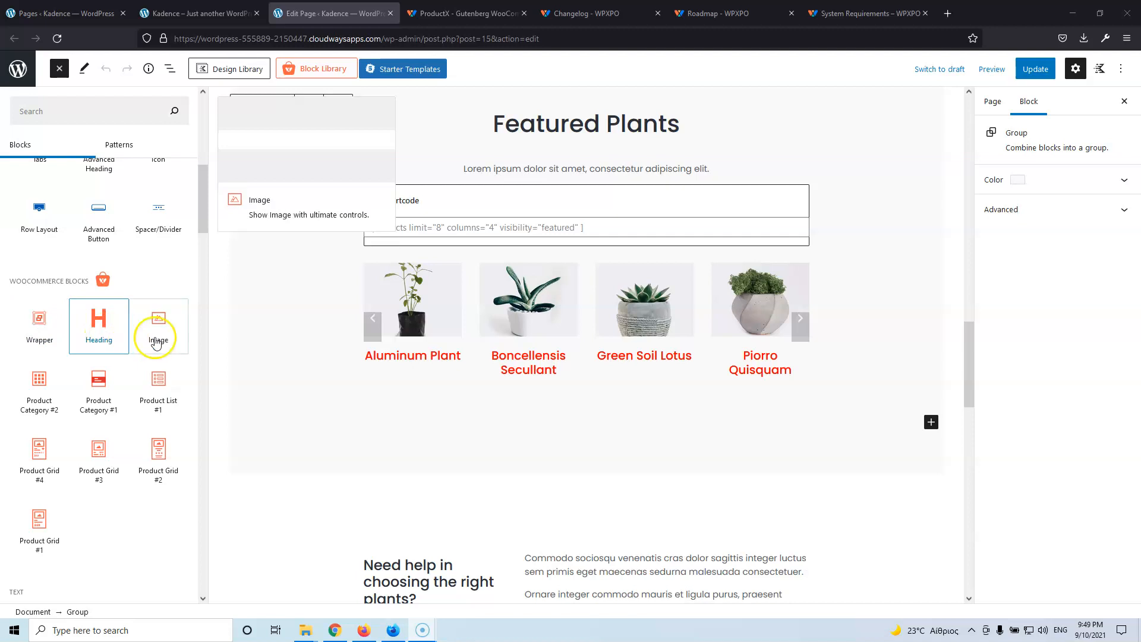
pyautogui.click(96, 385)
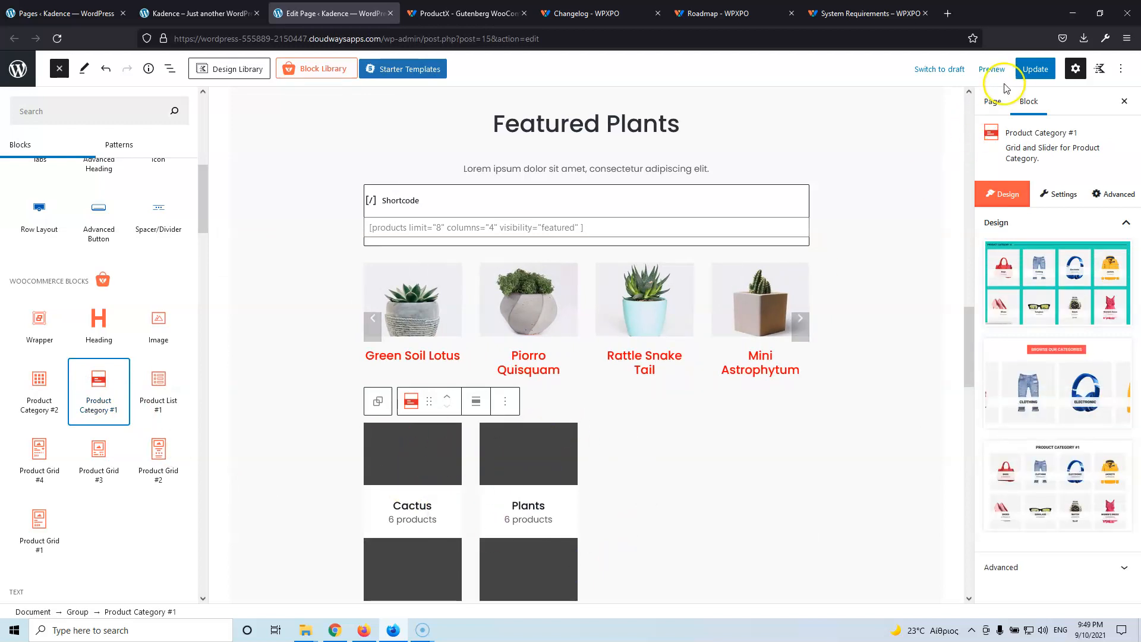
pyautogui.click(1026, 73)
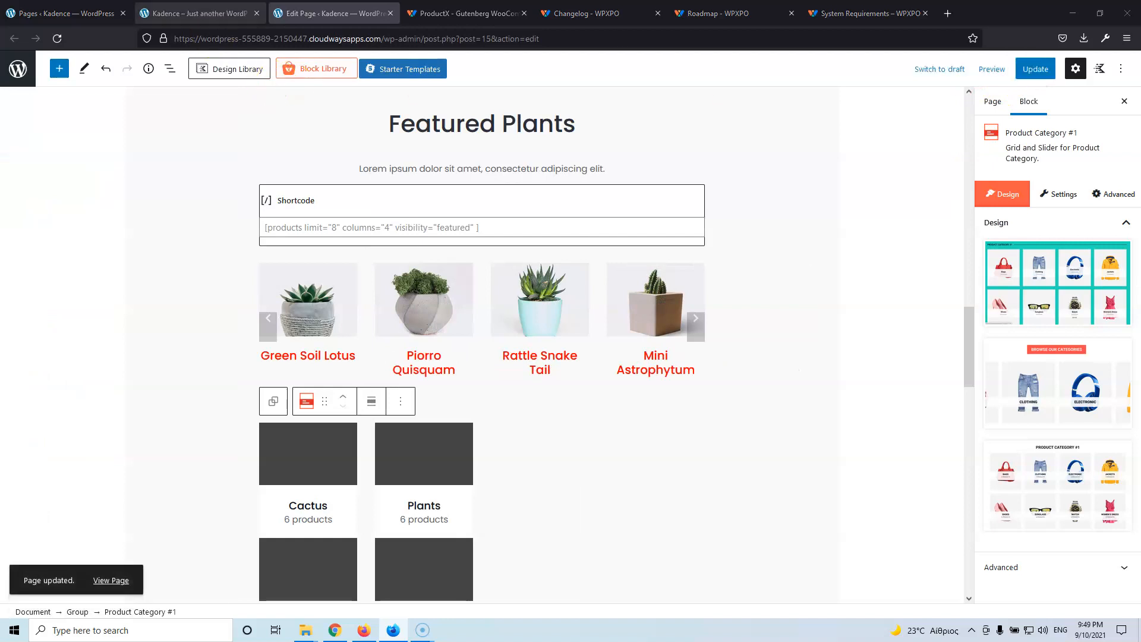
# Go to the WooCommerce product categories and open the Cactus and Plants categories for editing in separate browser tabs
pyautogui.click(76, 9)
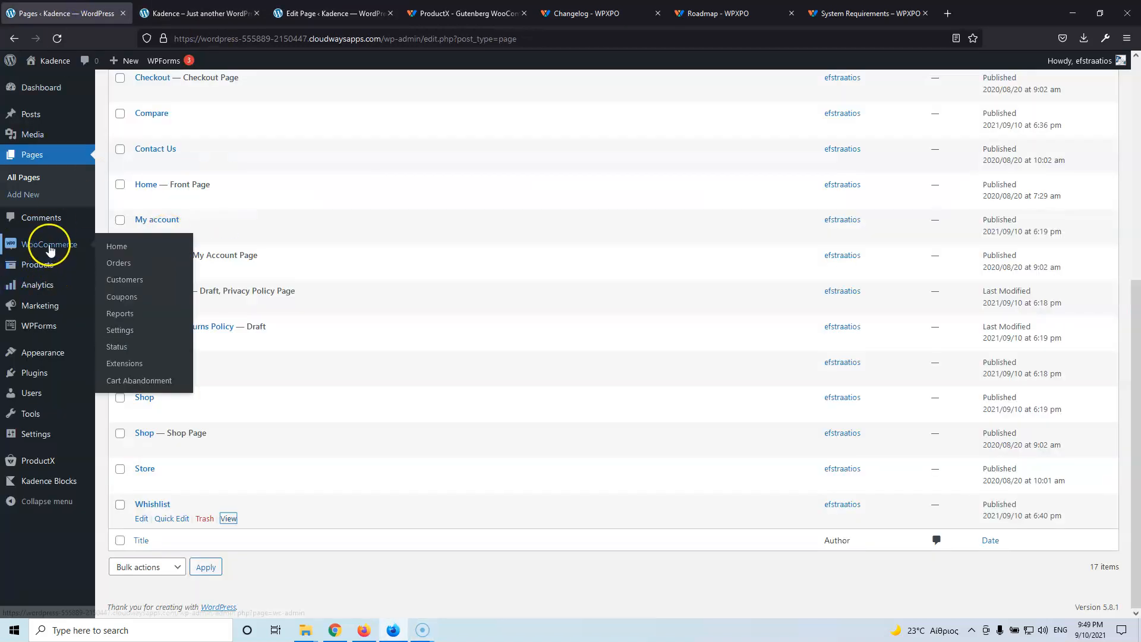
pyautogui.moveTo(37, 264)
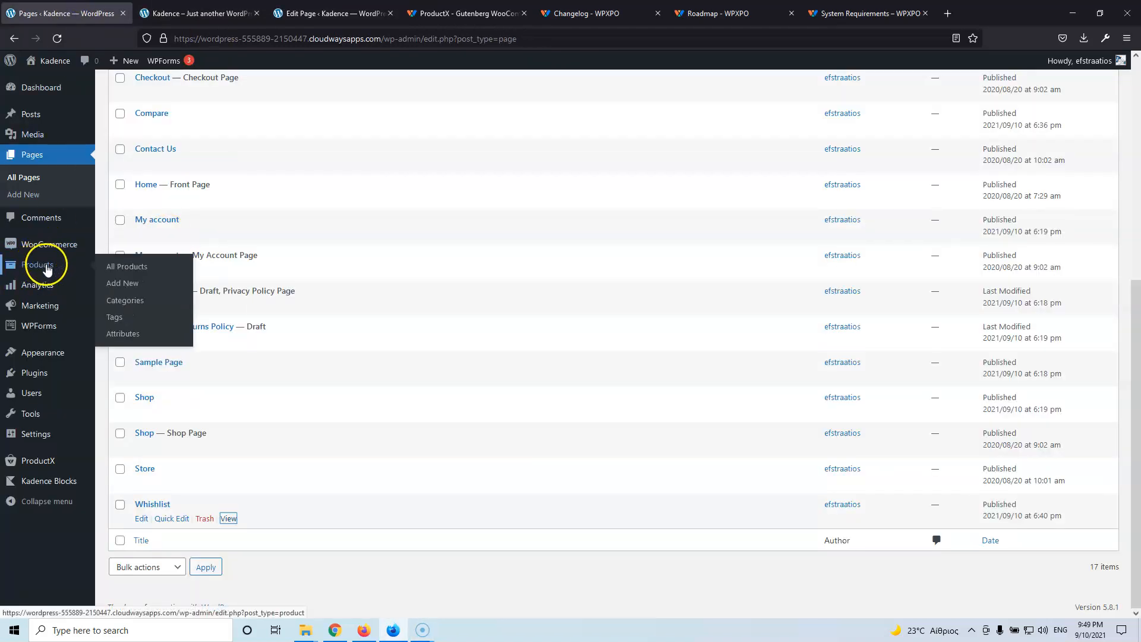
pyautogui.click(123, 301)
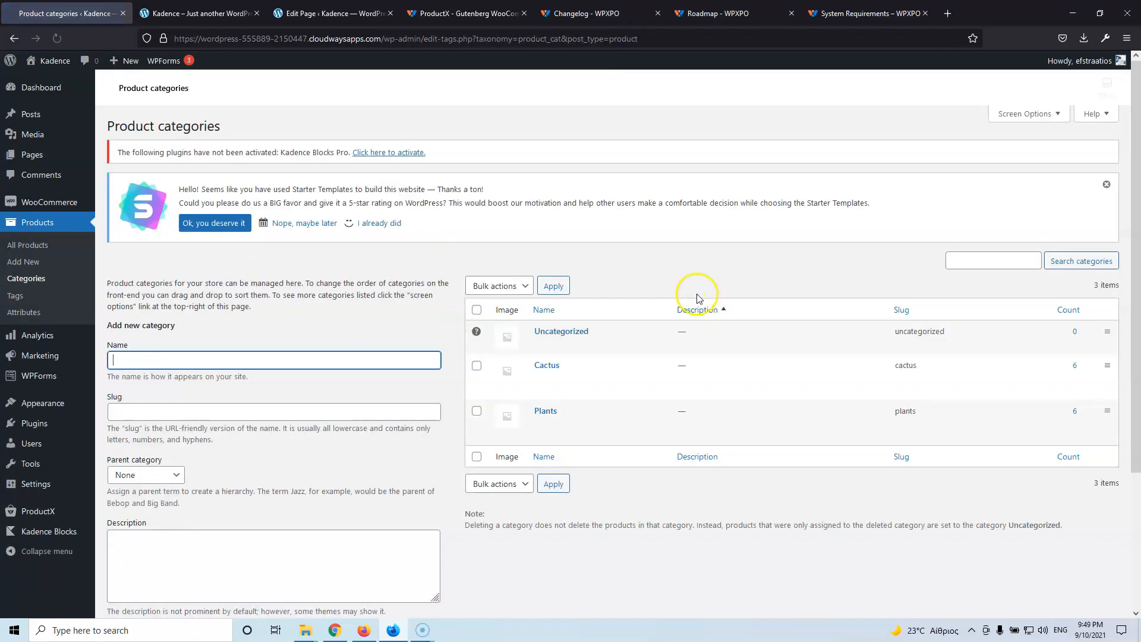
pyautogui.click(540, 379)
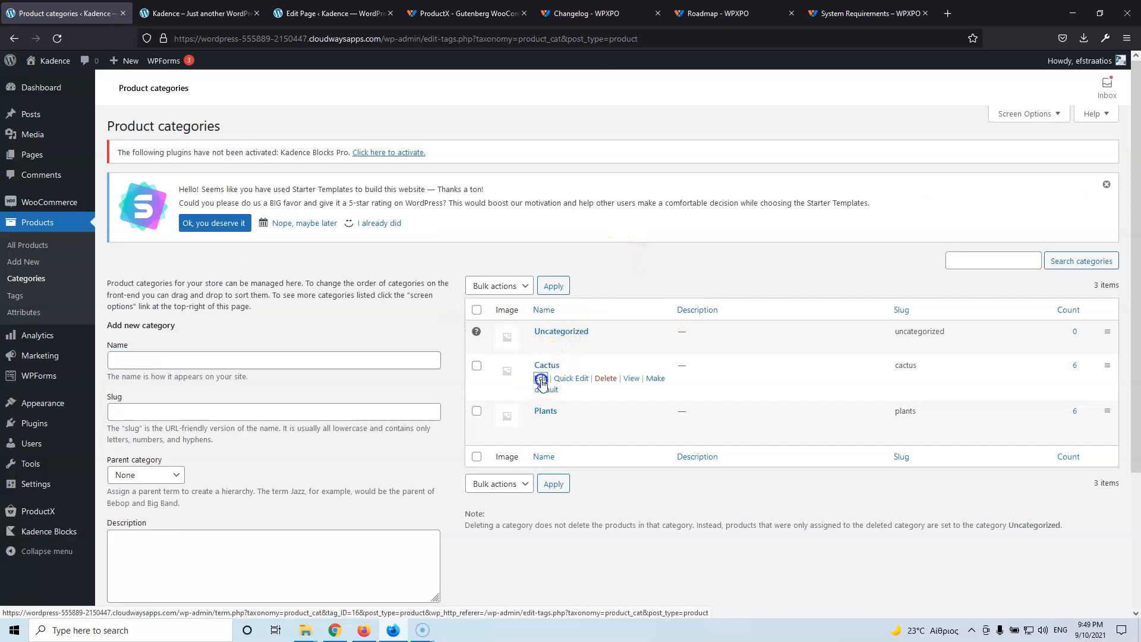
pyautogui.middleClick(541, 423)
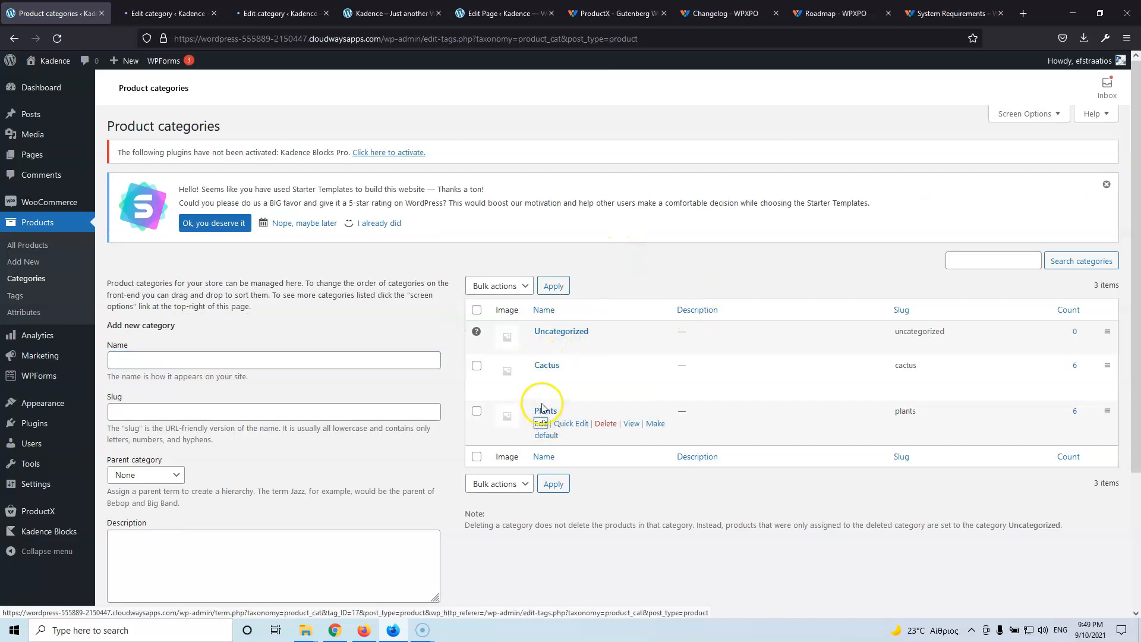
# Set the Cactus category's thumbnail to the cactus6-free-img image from the media library and save the category
pyautogui.click(181, 15)
pyautogui.scroll(-2, 245, 439)
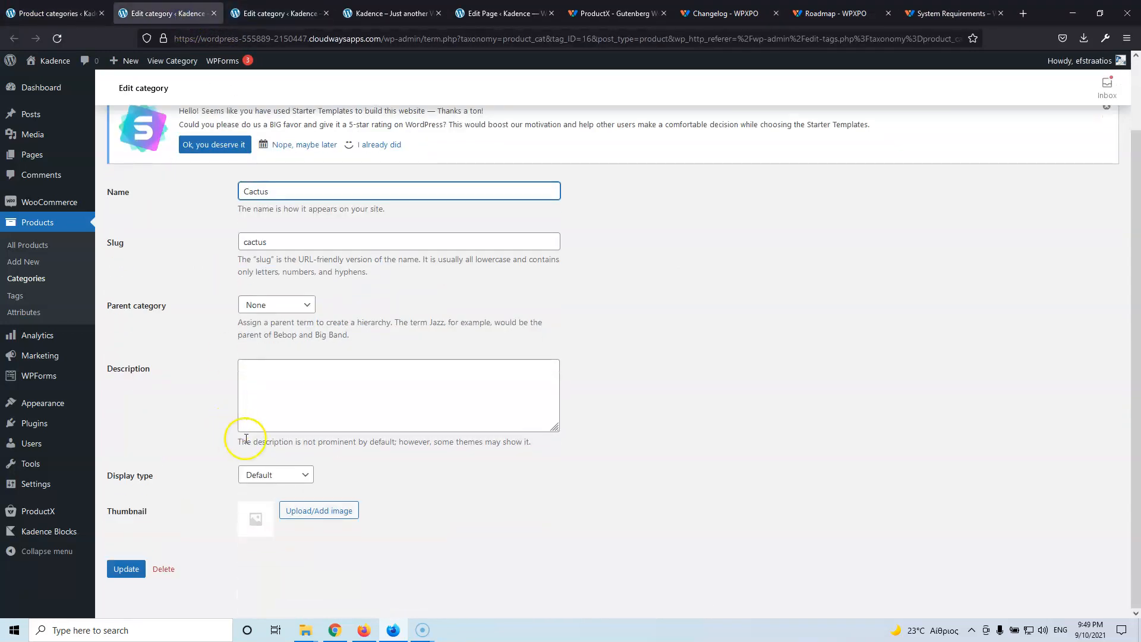
pyautogui.click(295, 509)
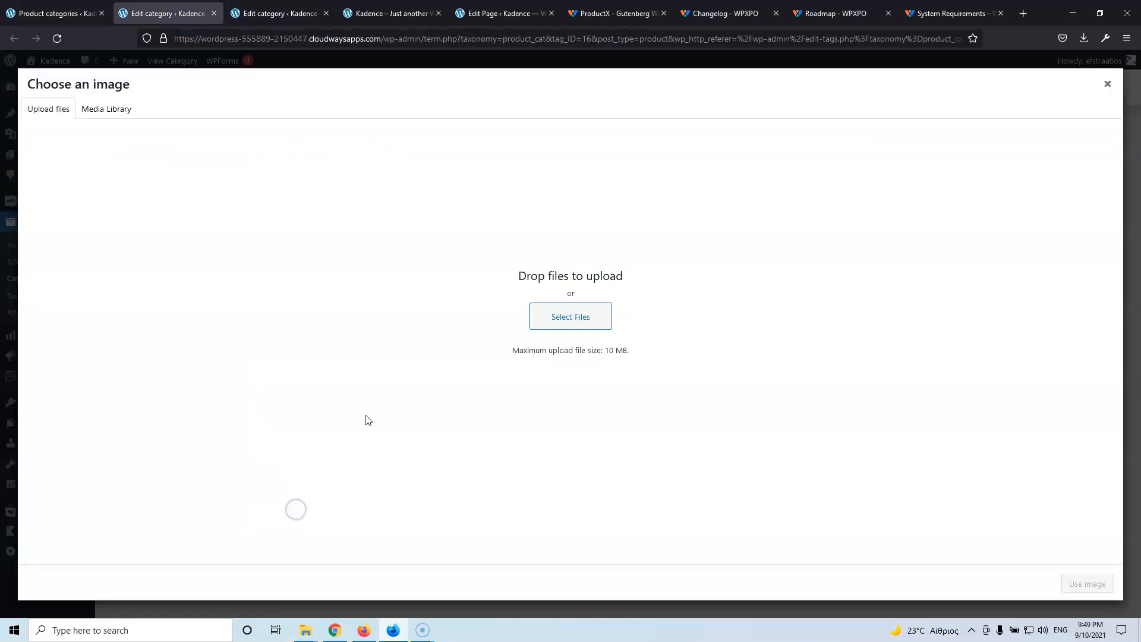
pyautogui.click(108, 109)
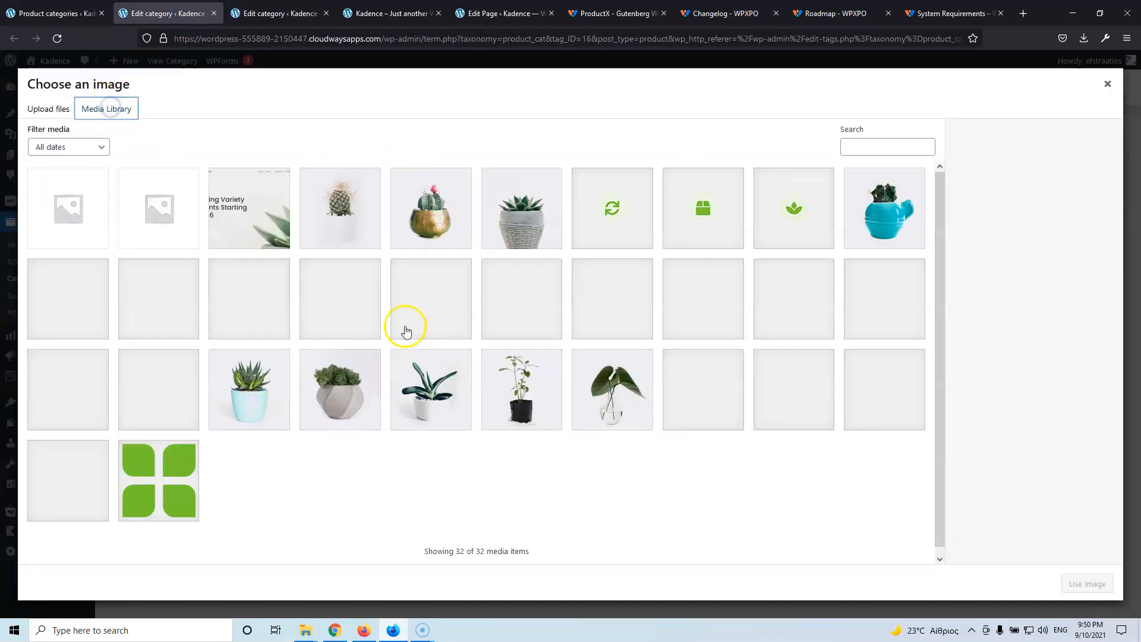
pyautogui.click(408, 216)
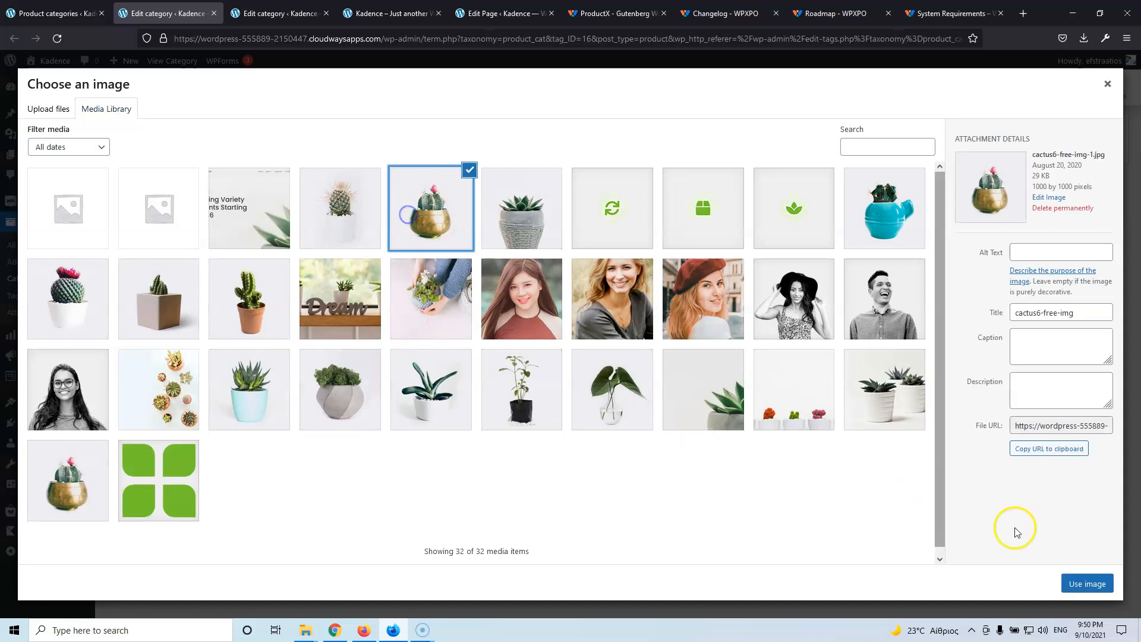
pyautogui.click(1095, 588)
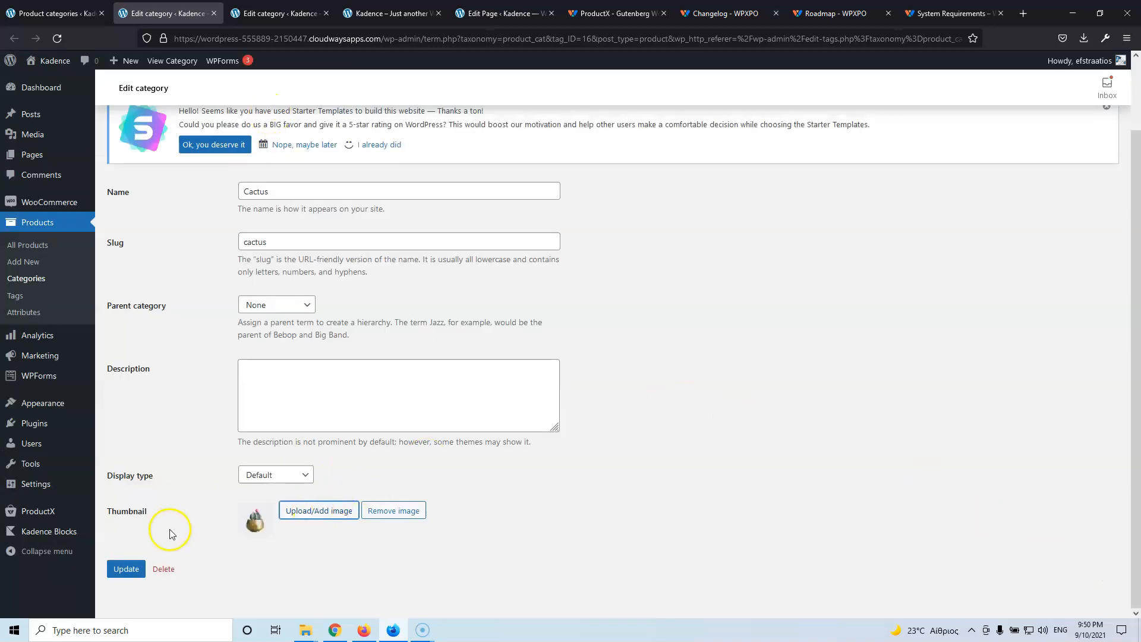
pyautogui.click(125, 569)
# Set the Plants category's thumbnail to the plant5-free-img image from the media library and save the category
pyautogui.click(279, 13)
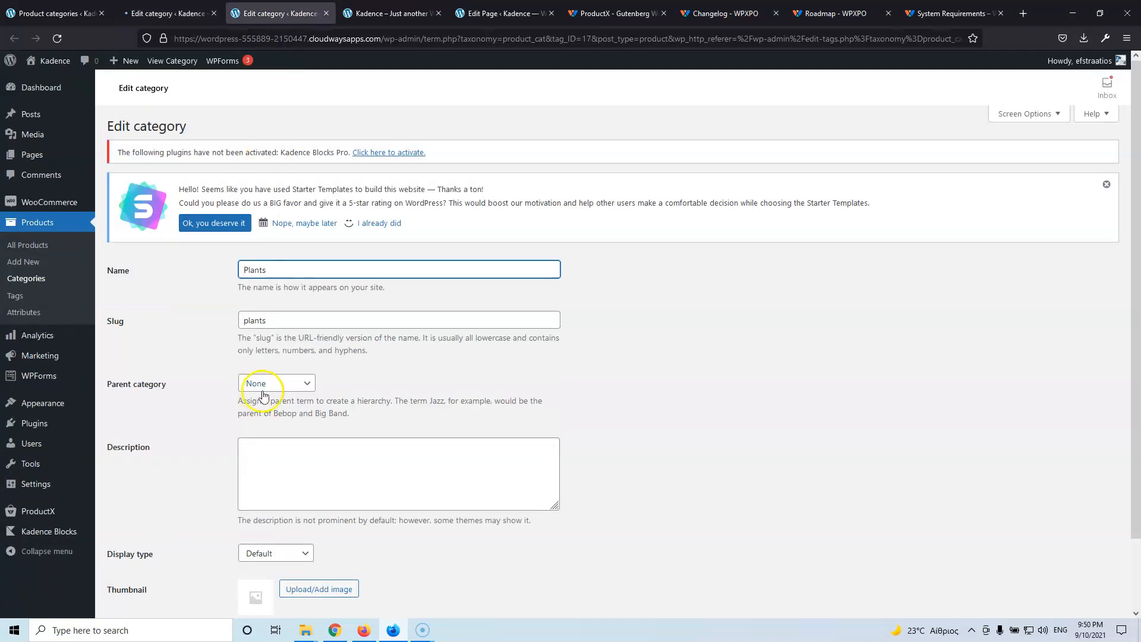
pyautogui.click(297, 509)
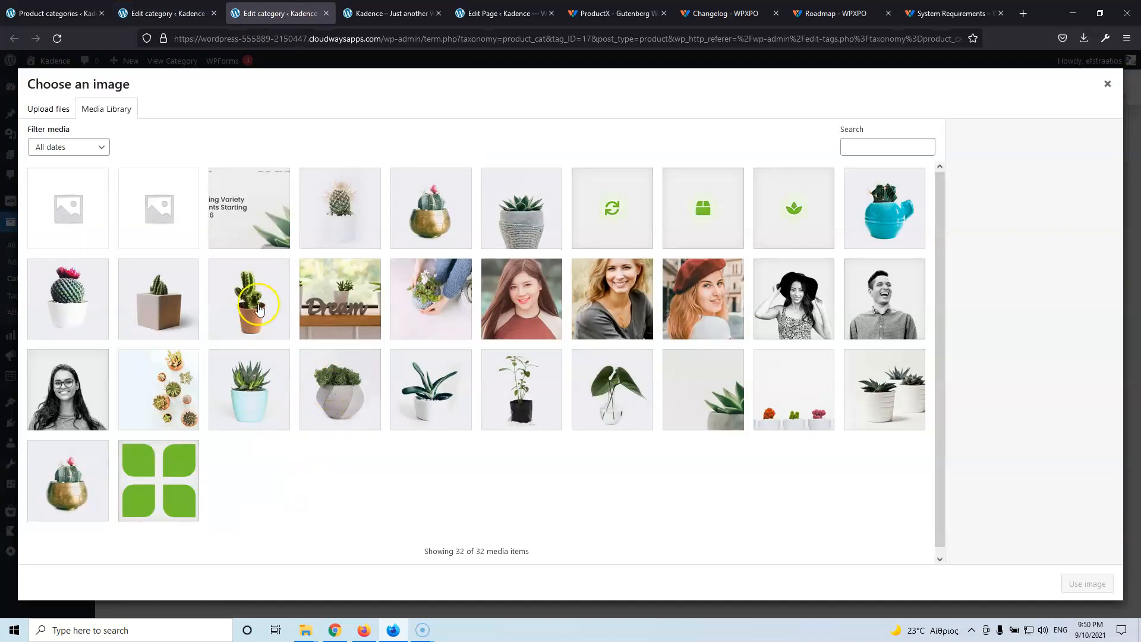
pyautogui.click(502, 223)
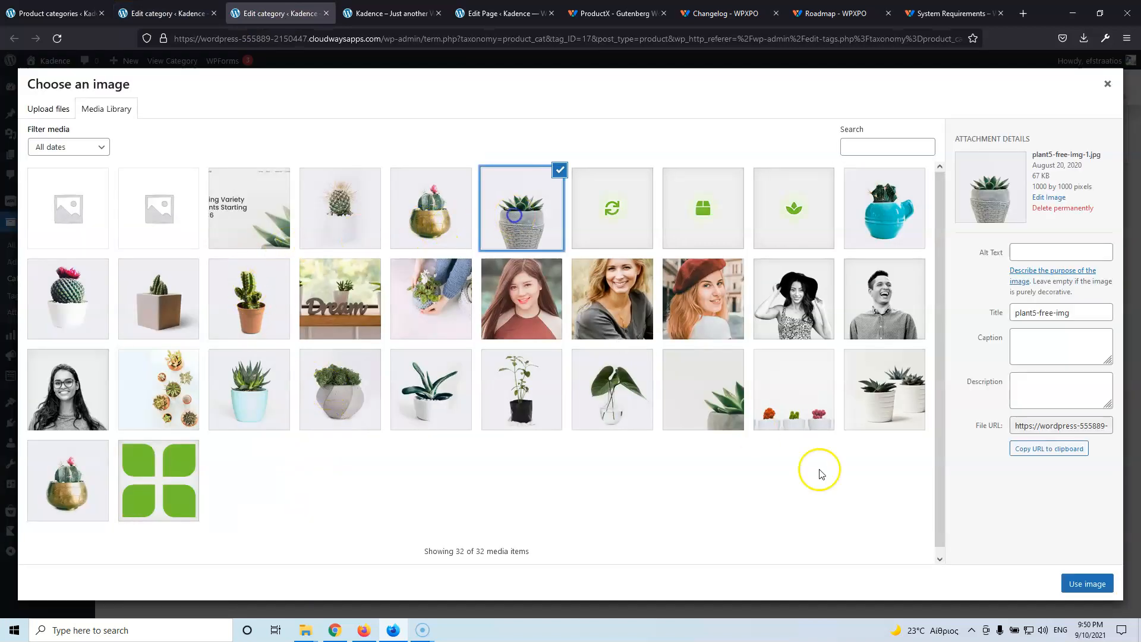
pyautogui.click(1088, 583)
pyautogui.click(126, 568)
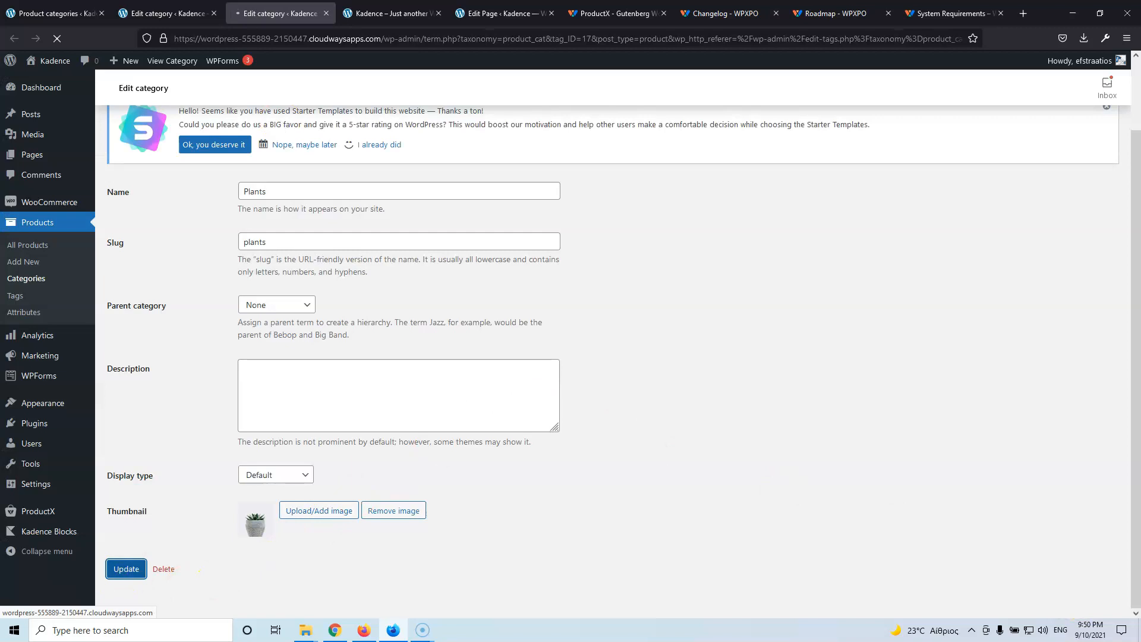
# Close both category editing tabs, reload the home page editor and select the product category block under the carousel
pyautogui.click(178, 12)
pyautogui.click(213, 13)
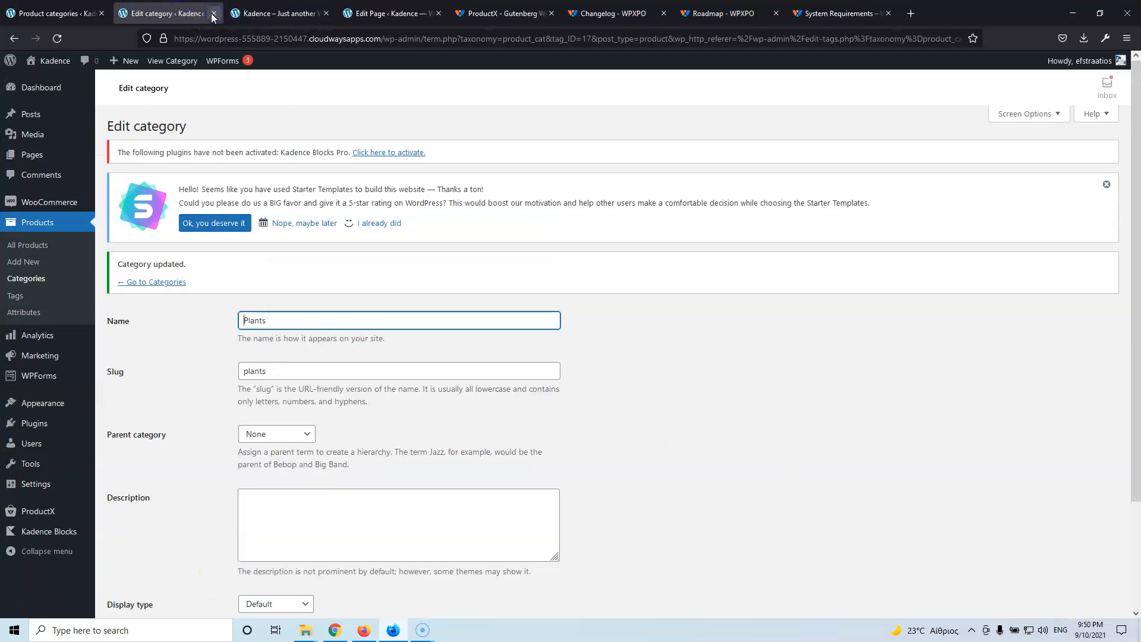
pyautogui.click(213, 13)
pyautogui.click(290, 14)
pyautogui.click(57, 38)
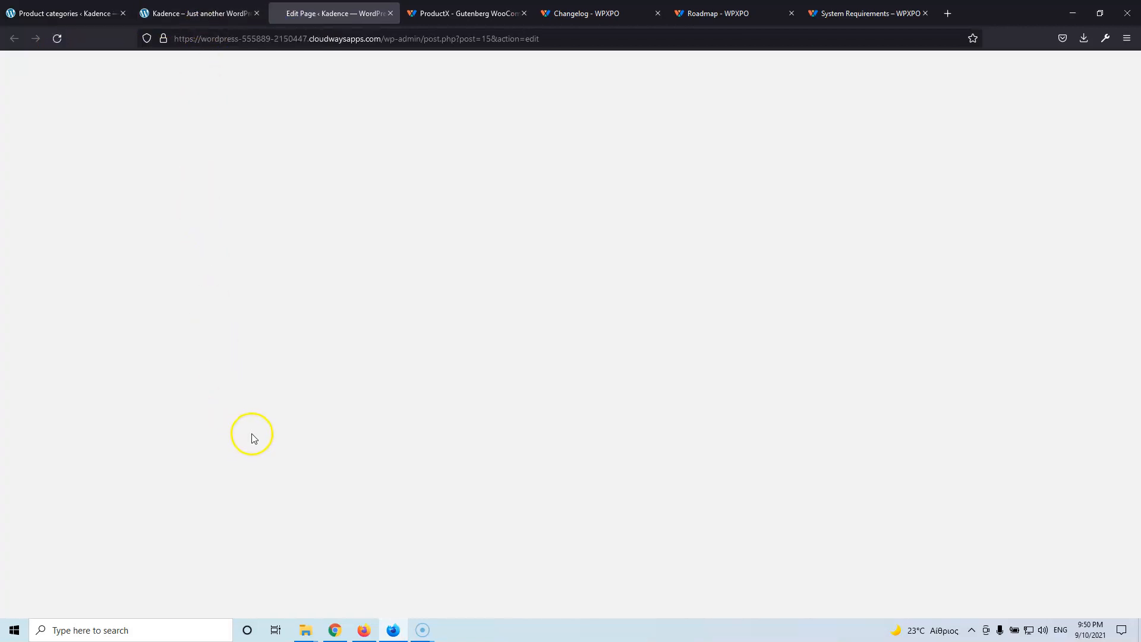
pyautogui.scroll(-9, 345, 354)
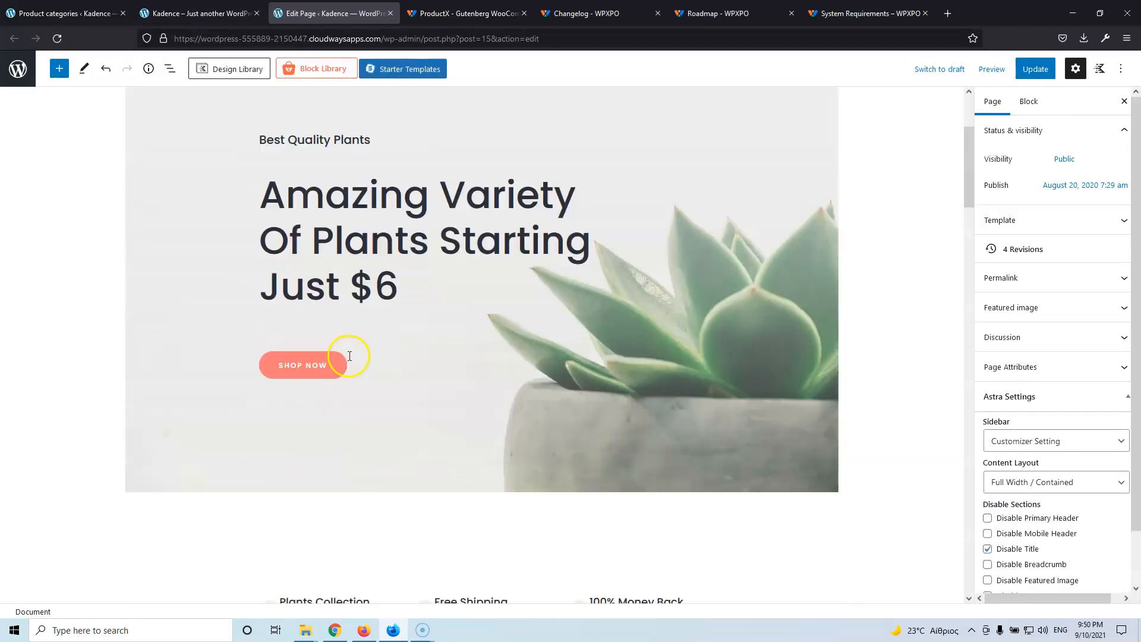
pyautogui.scroll(-8, 351, 356)
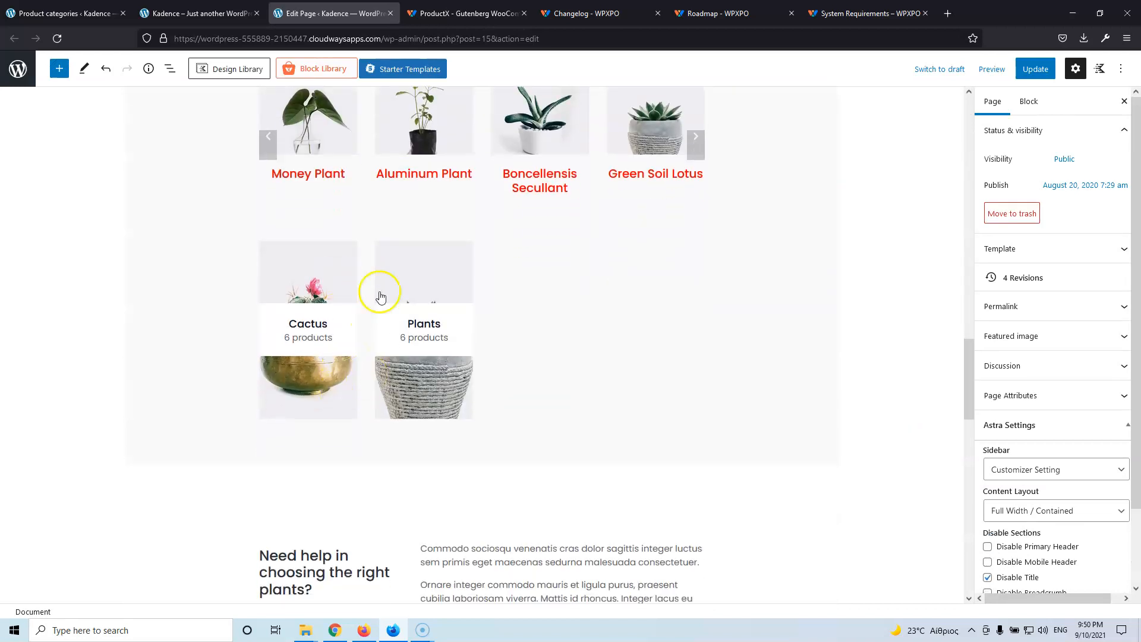
pyautogui.click(400, 267)
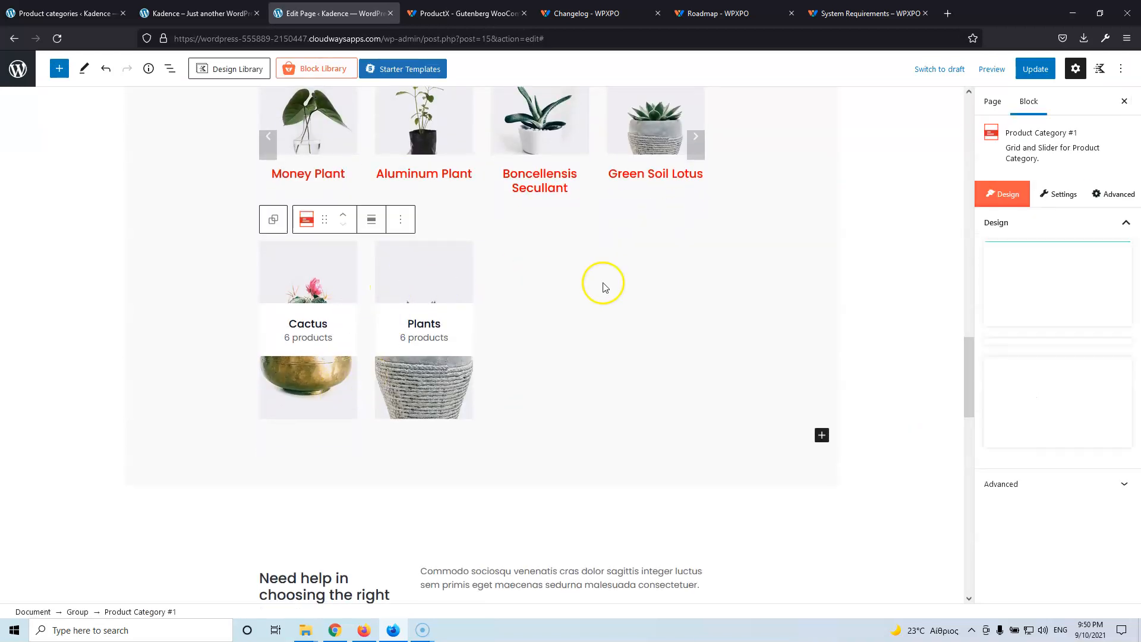
# Import the third ready-made design into the Product Category #1 block, and replace it with the first, teal-background design
pyautogui.moveTo(1059, 290)
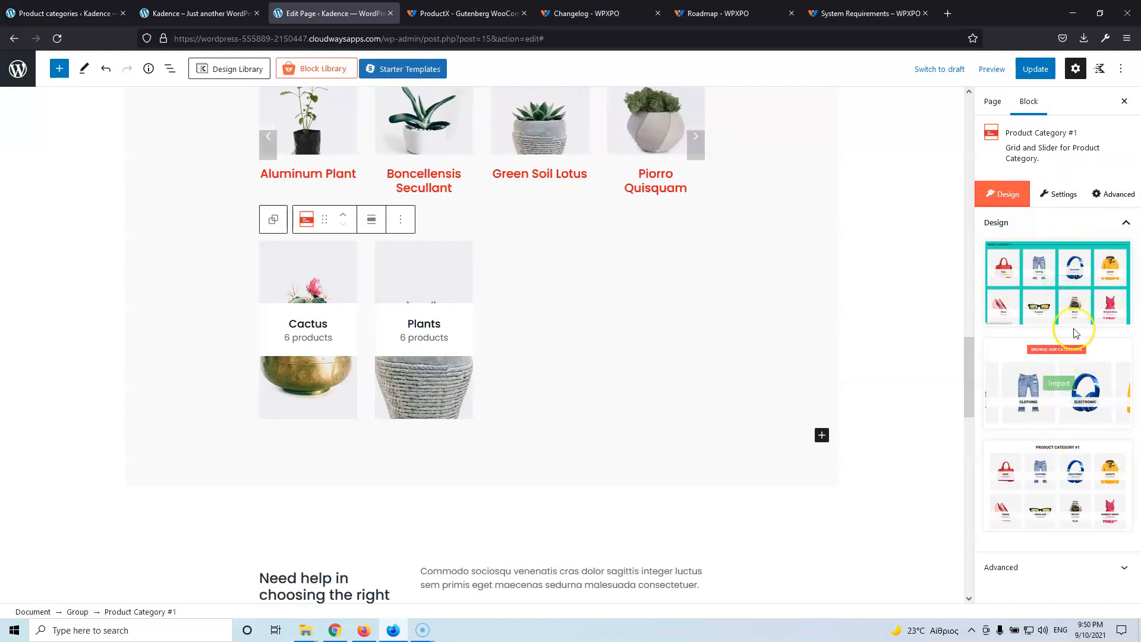
pyautogui.moveTo(1068, 380)
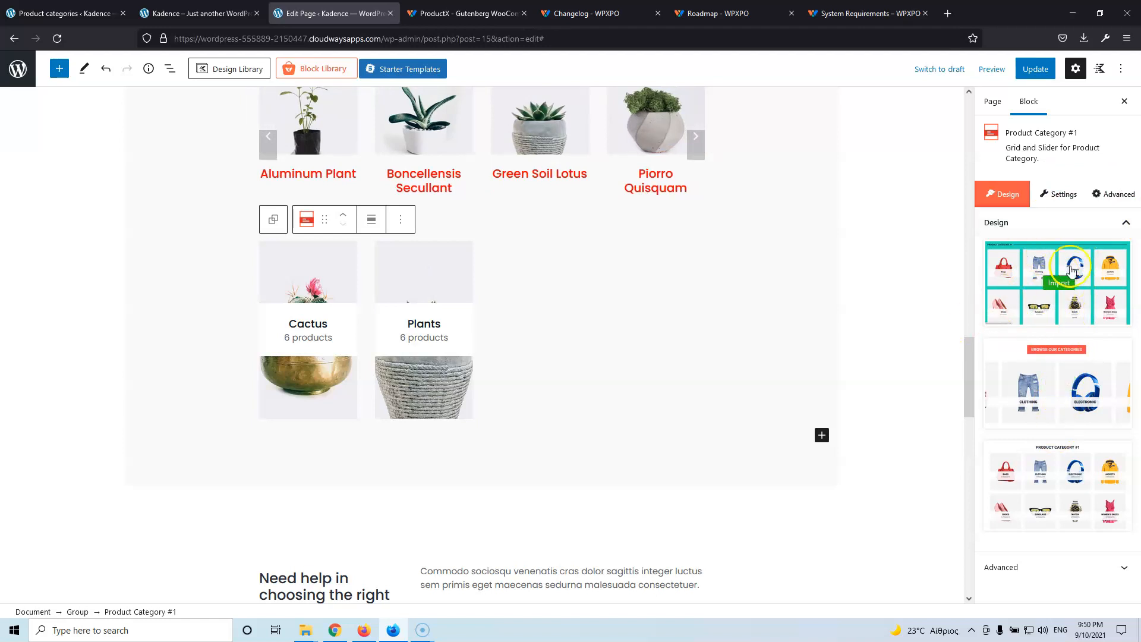
pyautogui.moveTo(1054, 497)
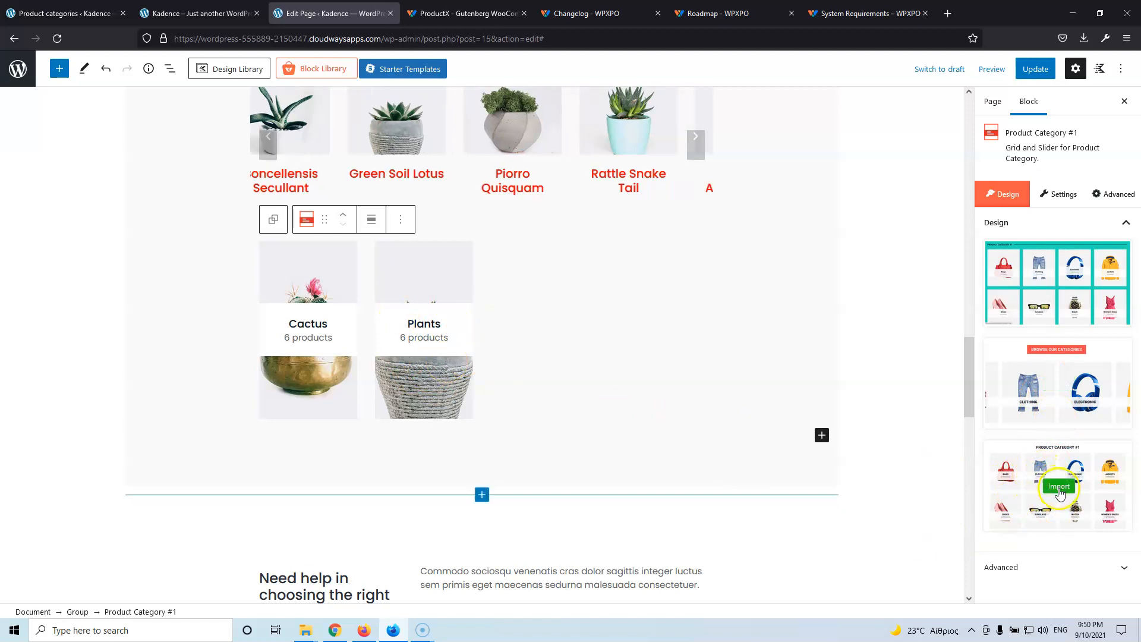
pyautogui.click(1061, 490)
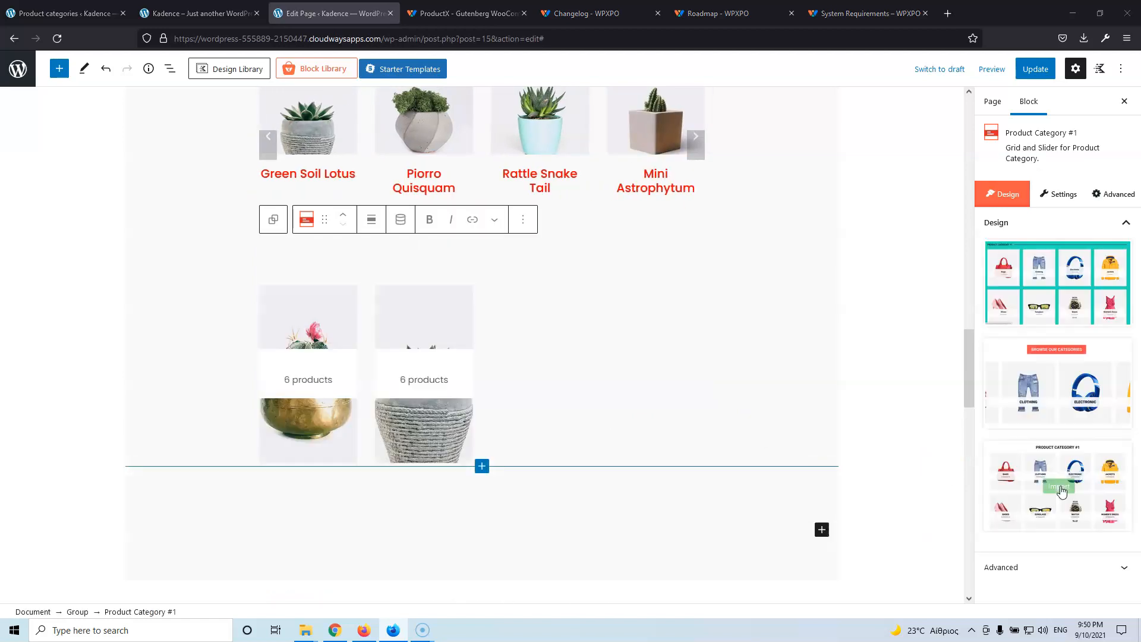
pyautogui.click(1055, 289)
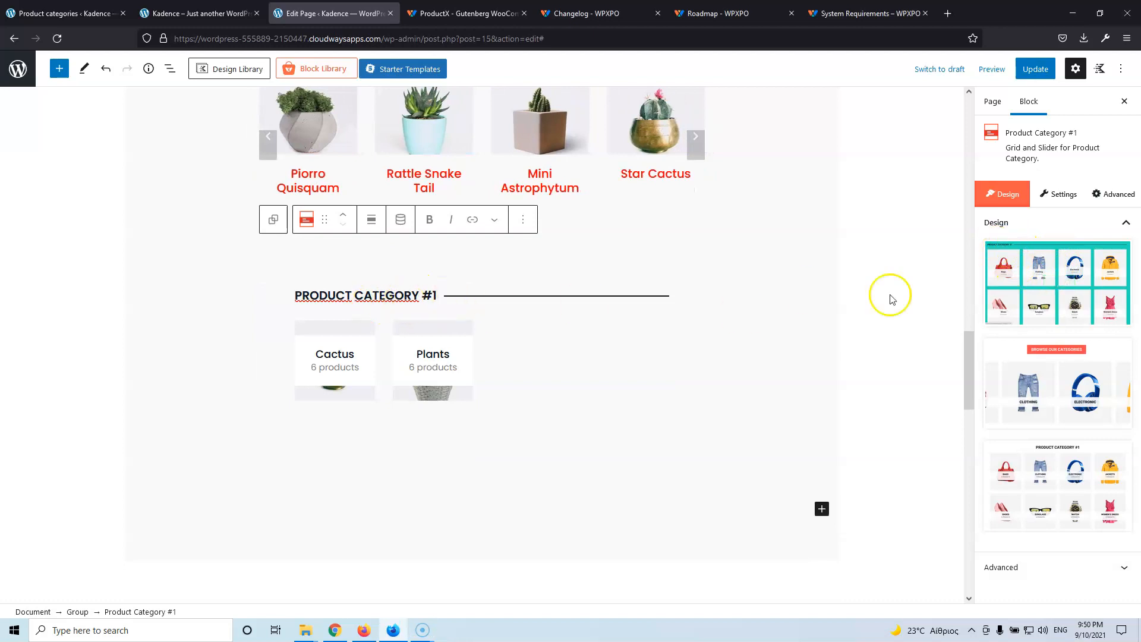
pyautogui.moveTo(1084, 257)
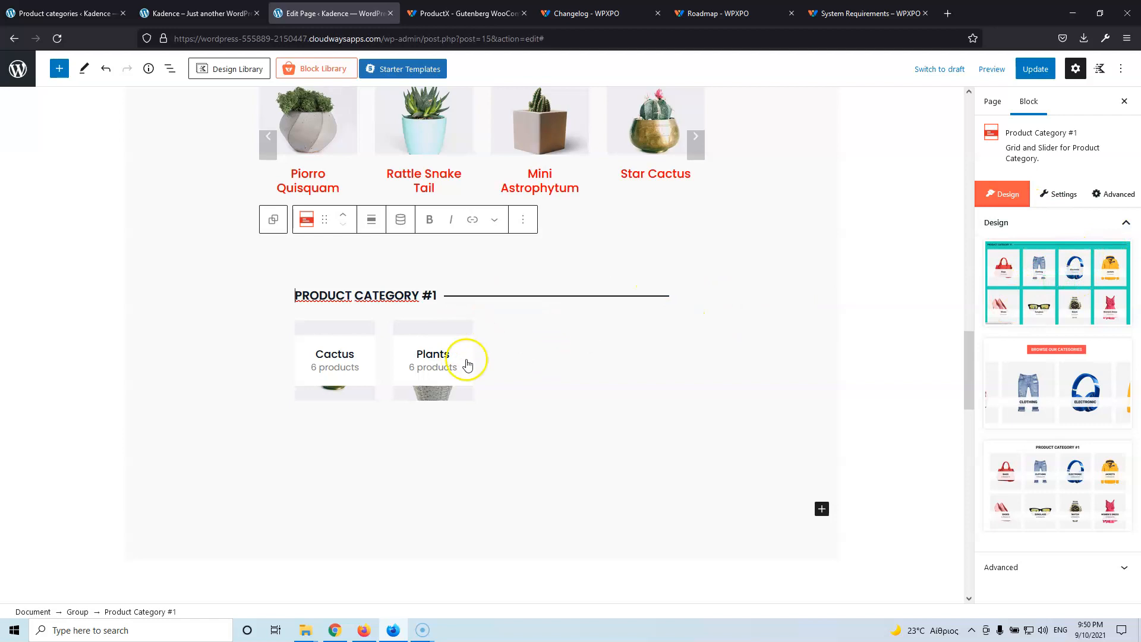
# Import the second ready-made design, with the orange heading banner, into the Product Category #1 block and open the block's settings
pyautogui.click(1070, 386)
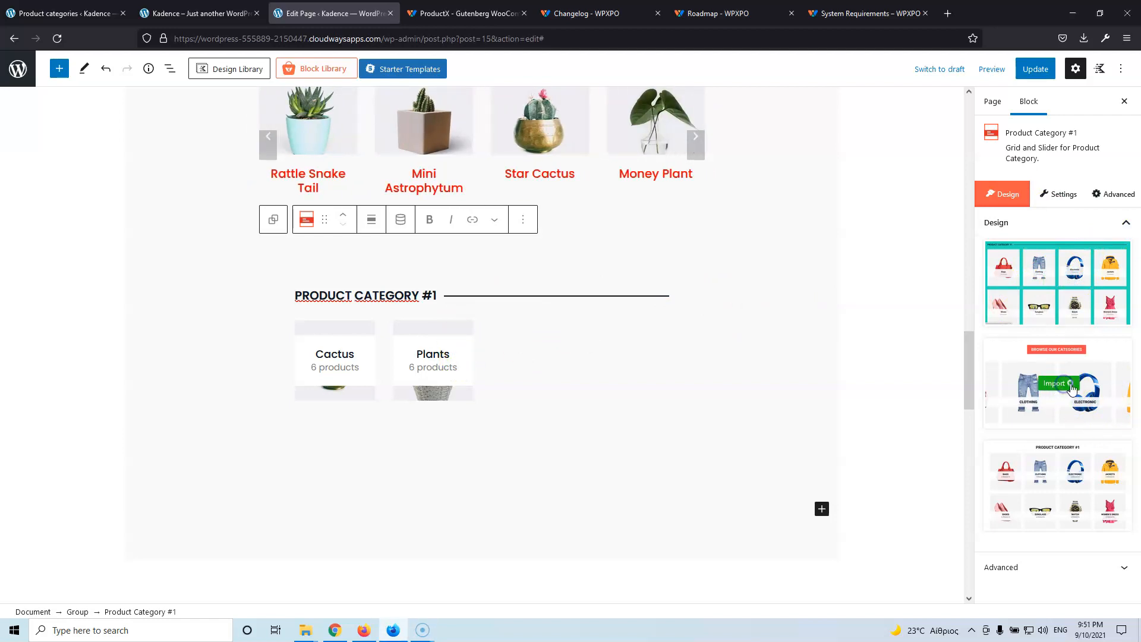
pyautogui.moveTo(1045, 284)
pyautogui.click(1054, 196)
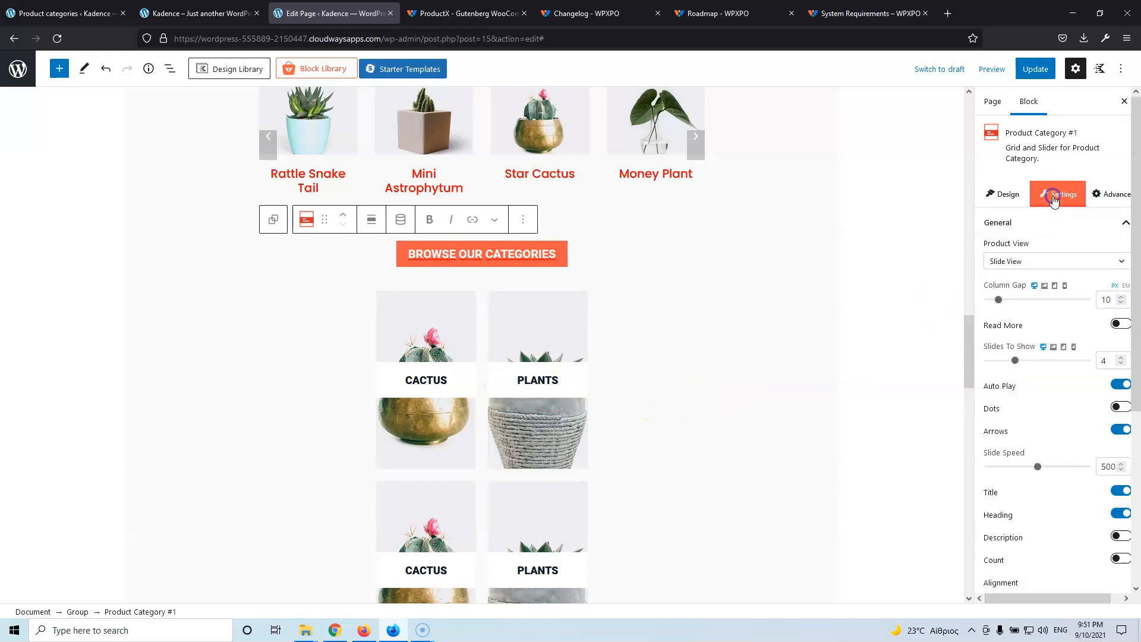
pyautogui.scroll(-4, 1038, 355)
pyautogui.scroll(4, 1038, 356)
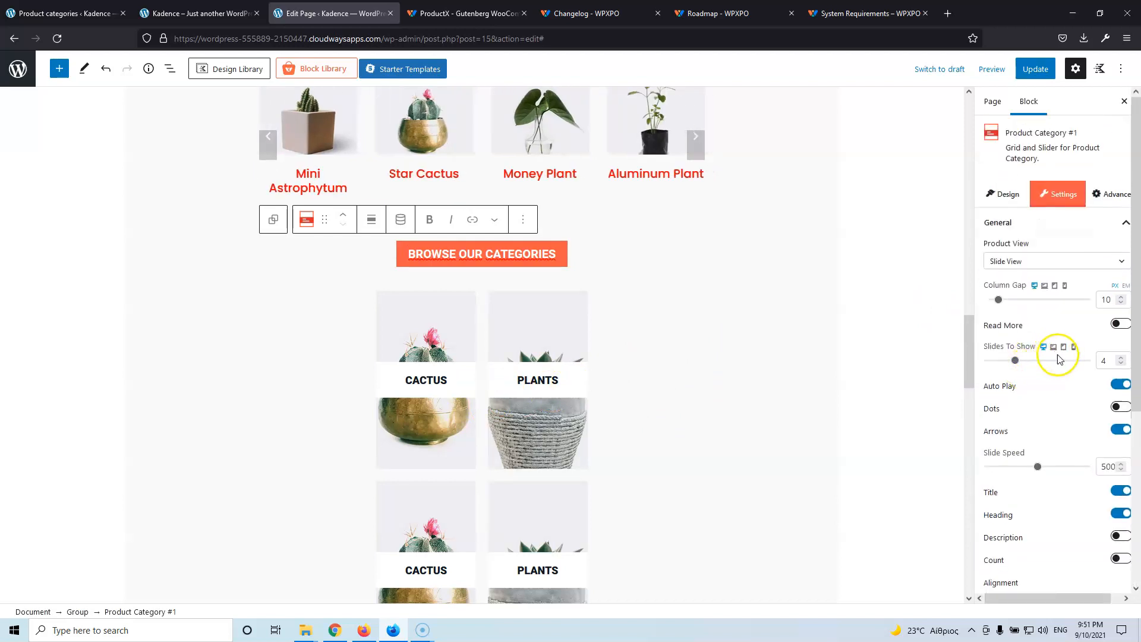
# Switch the category block's product view to Grid View and set its columns to 2
pyautogui.click(1033, 262)
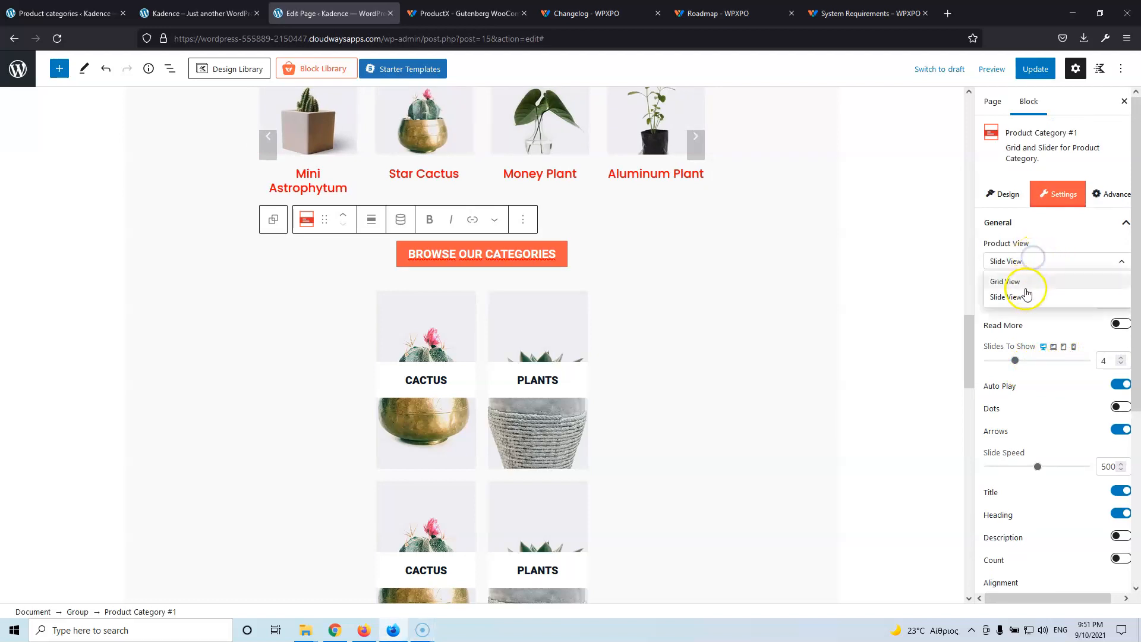
pyautogui.click(1026, 282)
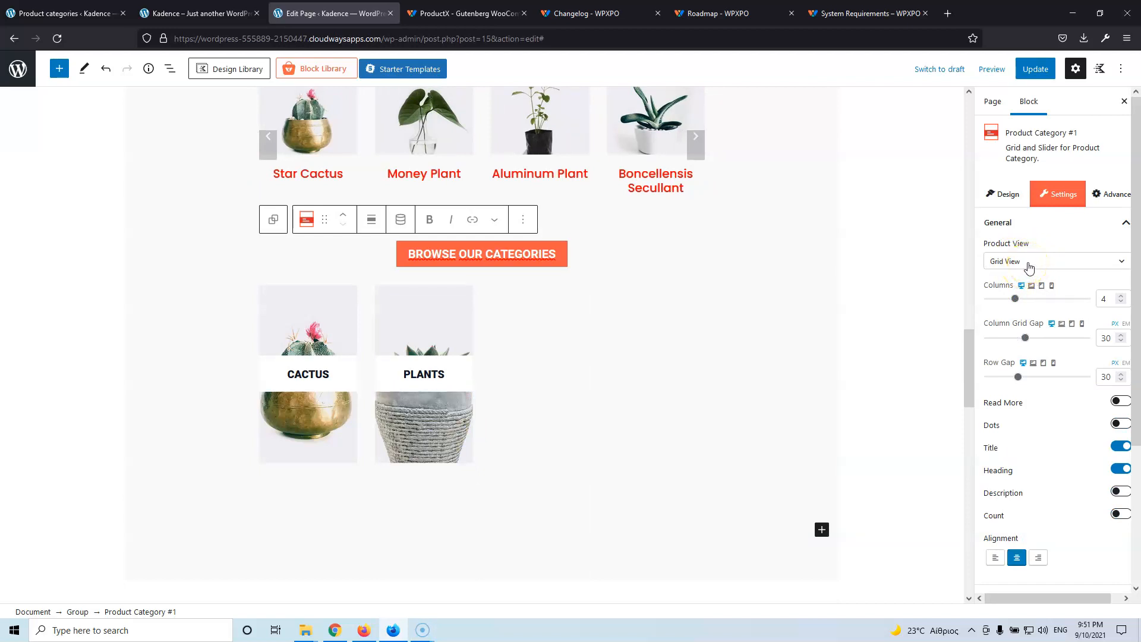
pyautogui.moveTo(1104, 298); pyautogui.dragTo(1083, 296)
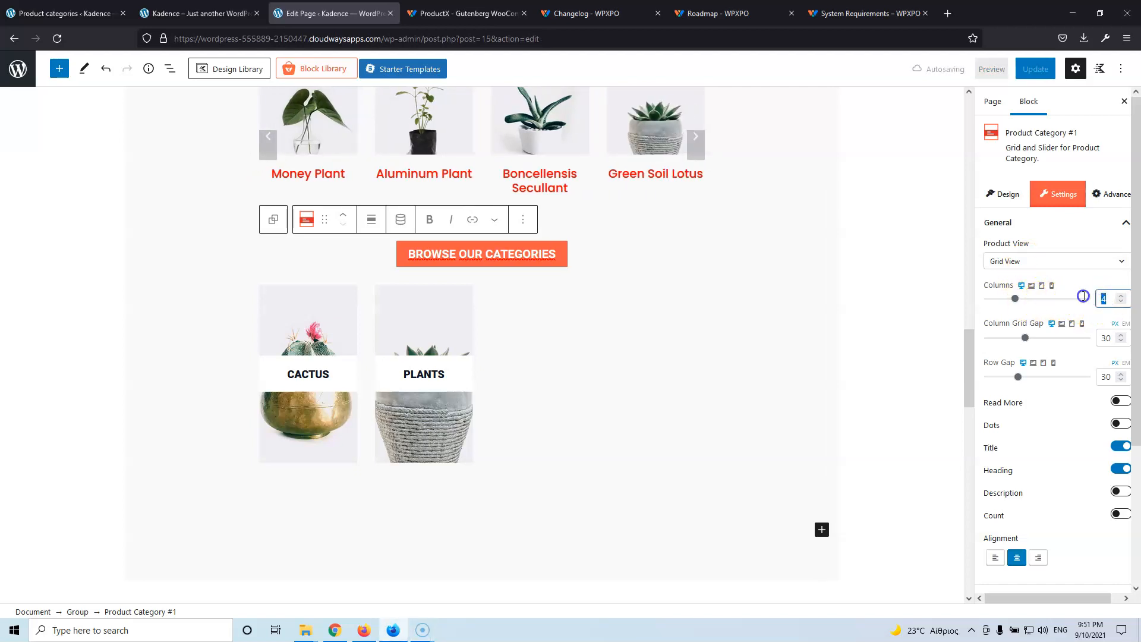
pyautogui.write('2')
pyautogui.click(1079, 321)
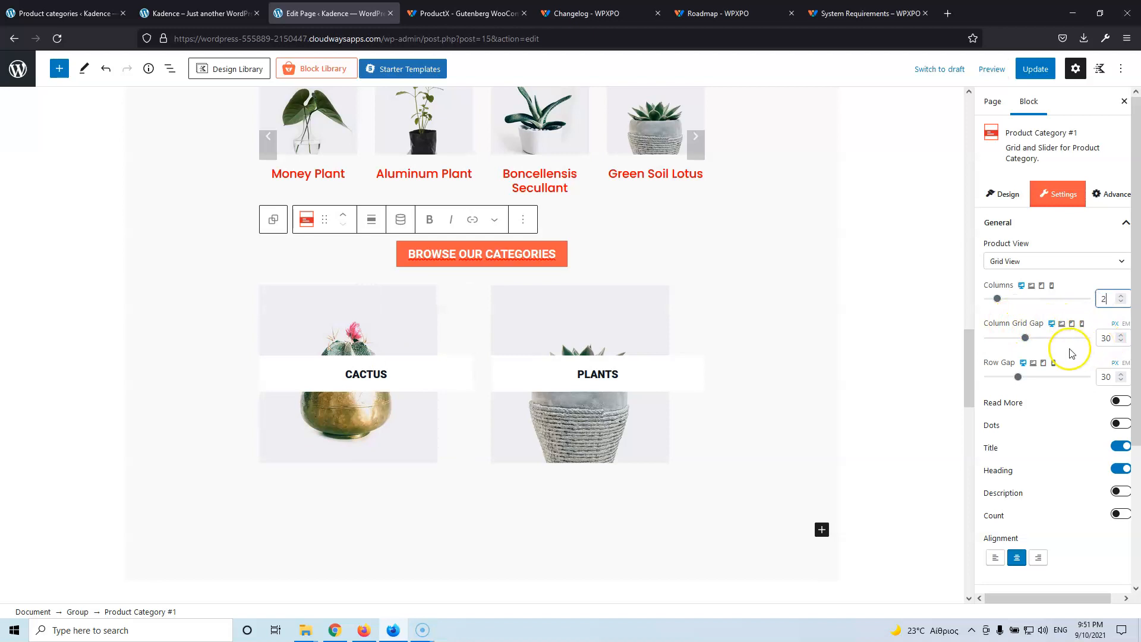
# Turn on the Read More link for the category block and toggle its Dots option
pyautogui.scroll(-2, 1045, 357)
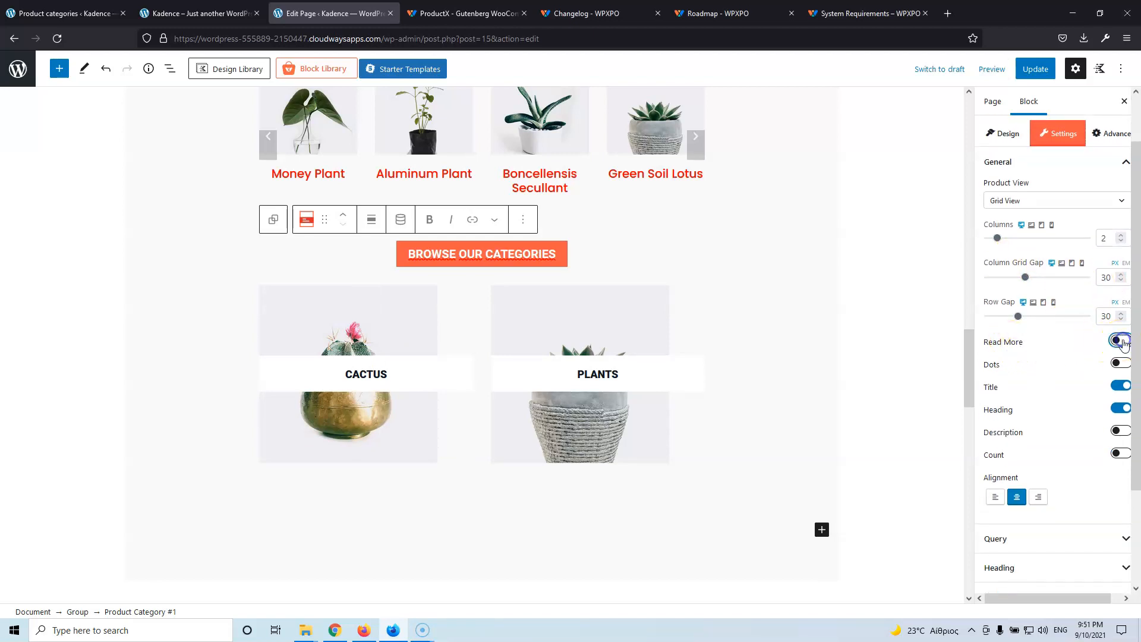
pyautogui.click(1121, 341)
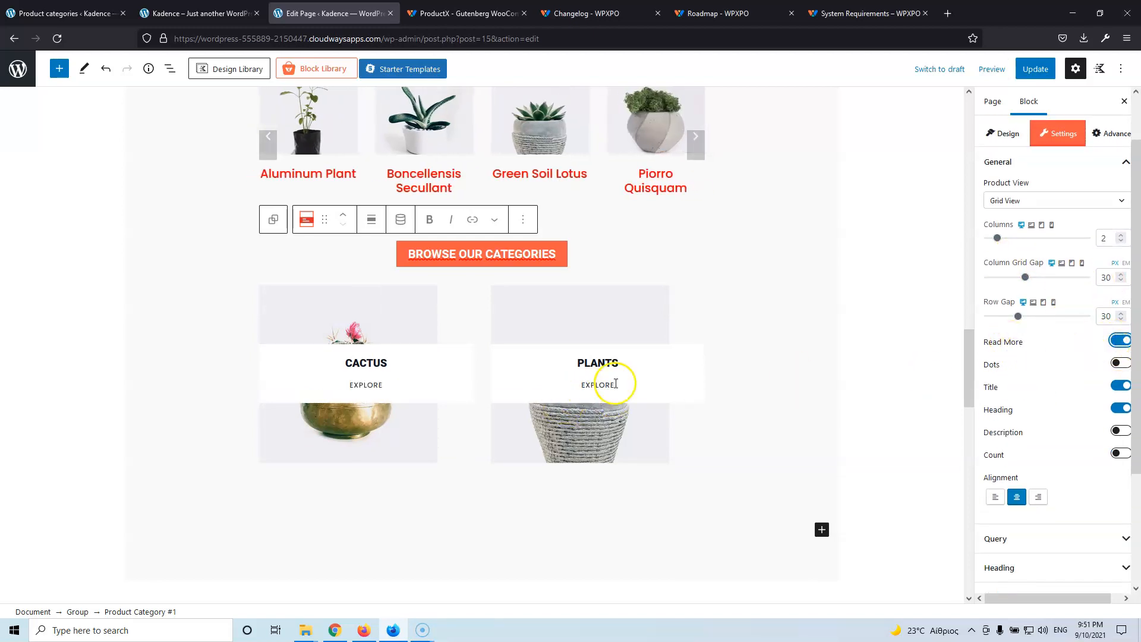
pyautogui.scroll(-2, 1090, 353)
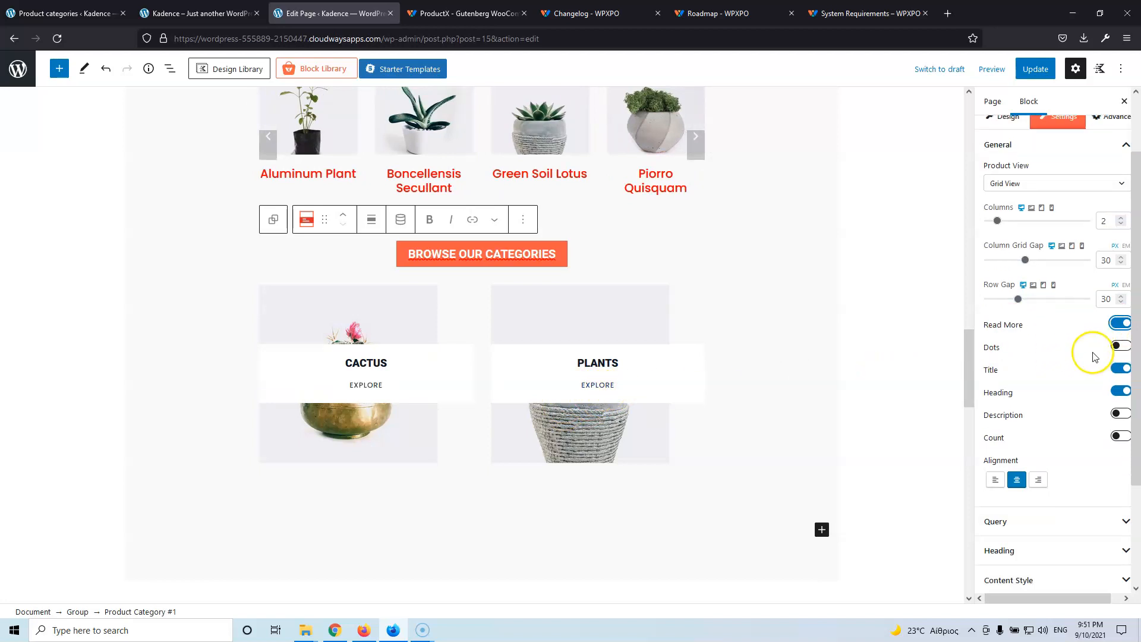
pyautogui.click(1120, 242)
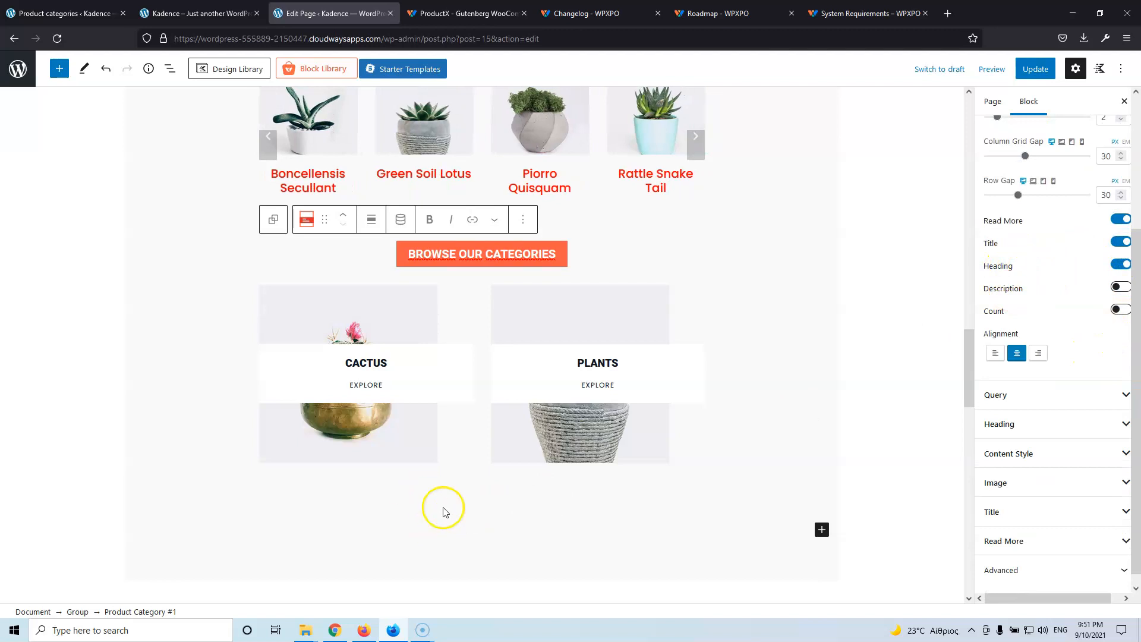
pyautogui.scroll(2, 1058, 253)
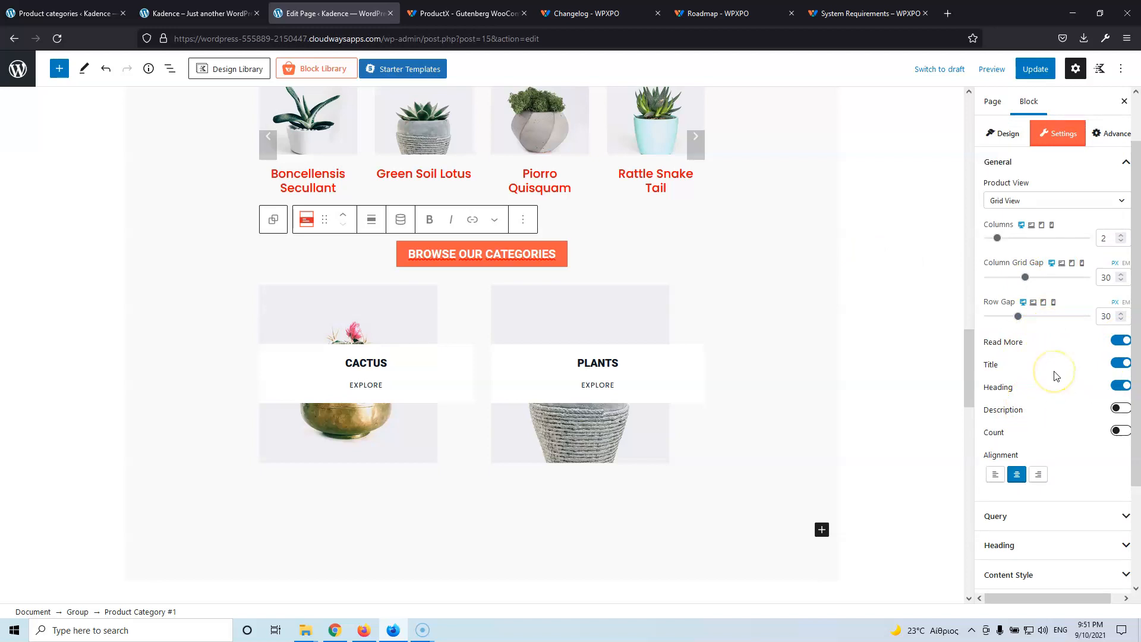
pyautogui.scroll(1, 1055, 376)
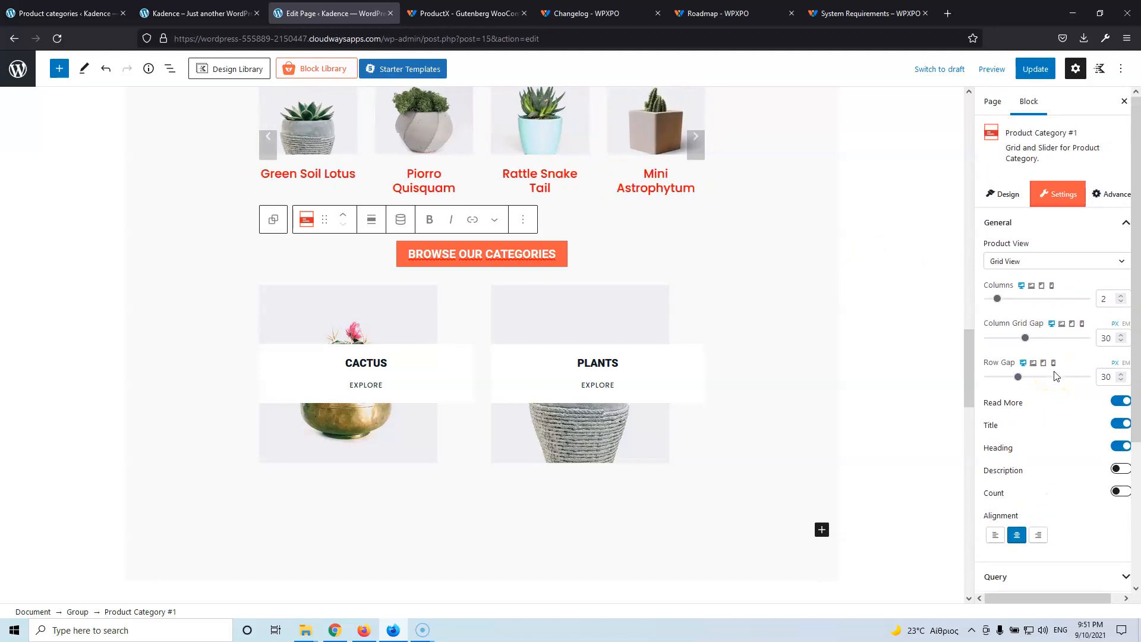
# Turn on the product count for the categories, and try left alignment before returning the content to centre alignment
pyautogui.scroll(-3, 1056, 376)
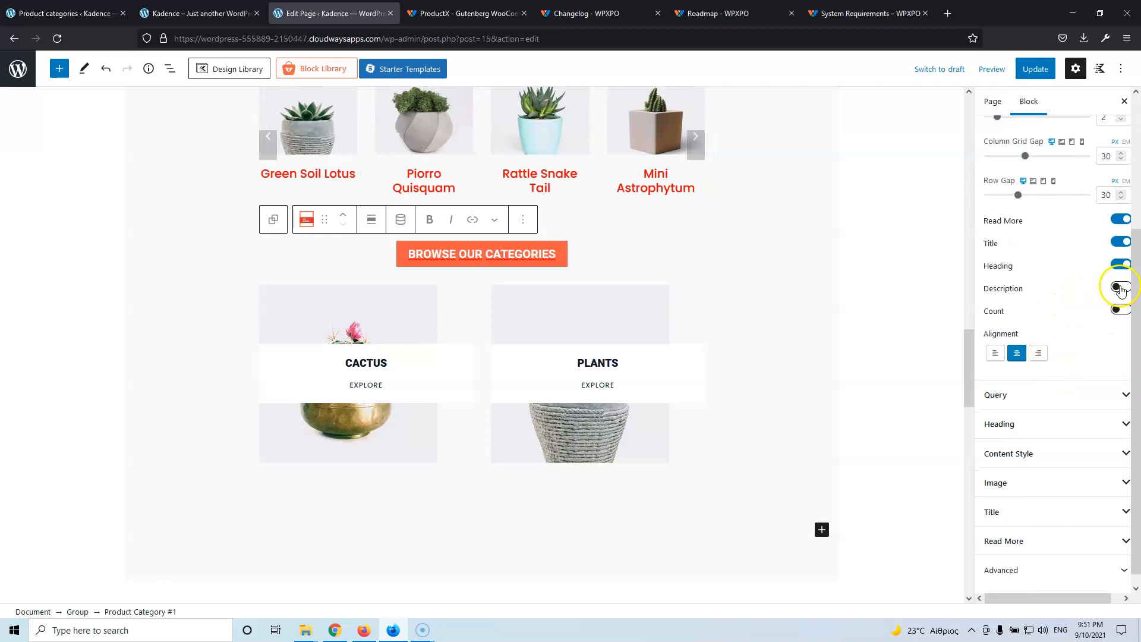
pyautogui.click(1120, 311)
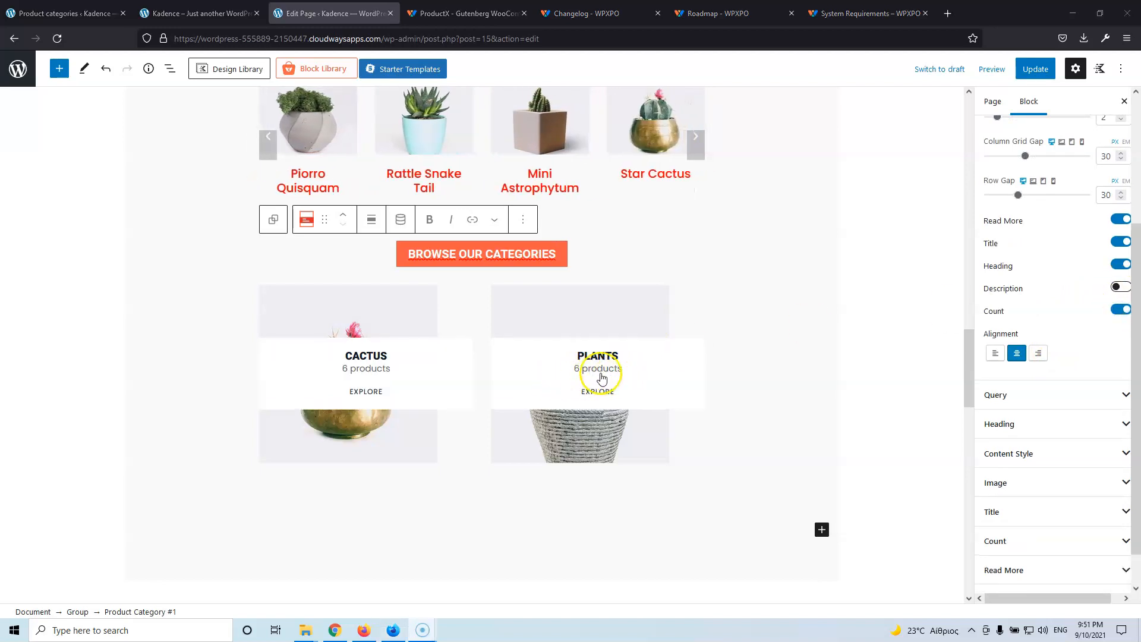
pyautogui.scroll(-1, 1060, 326)
pyautogui.click(994, 312)
pyautogui.click(1016, 312)
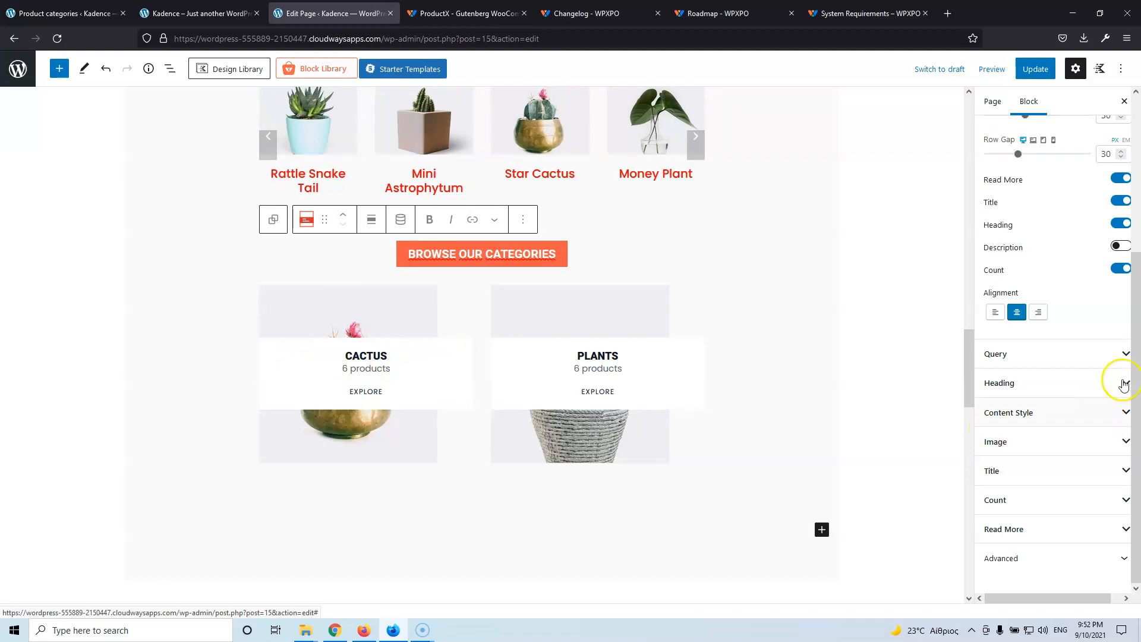
# Examine the available query types and the heading text option of the category block
pyautogui.click(1079, 352)
pyautogui.scroll(-1, 1038, 381)
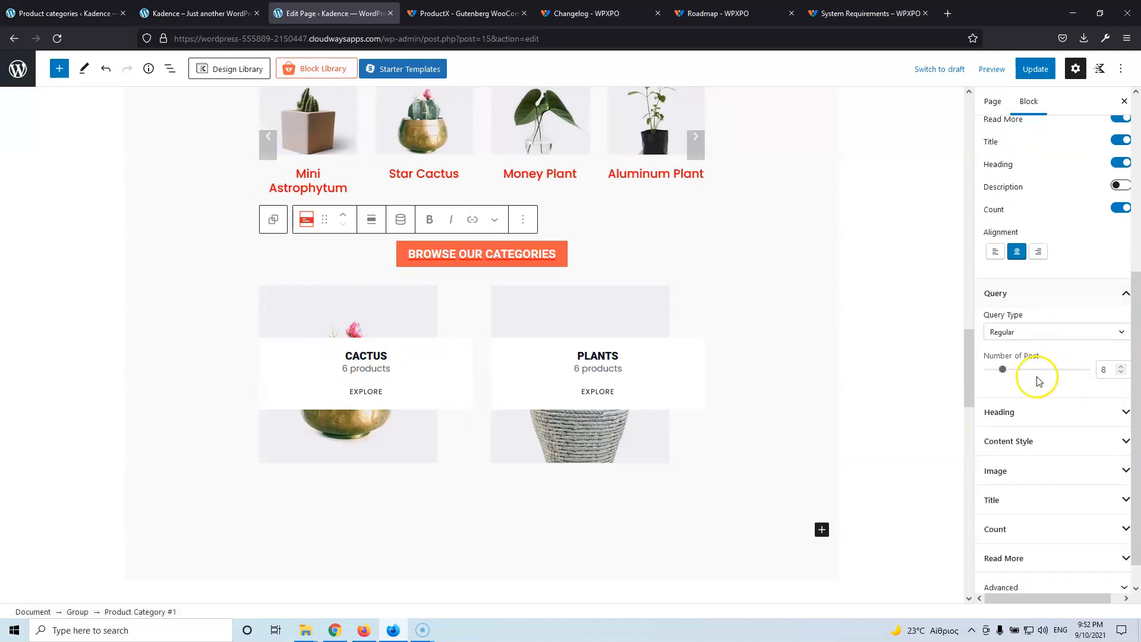
pyautogui.click(1048, 335)
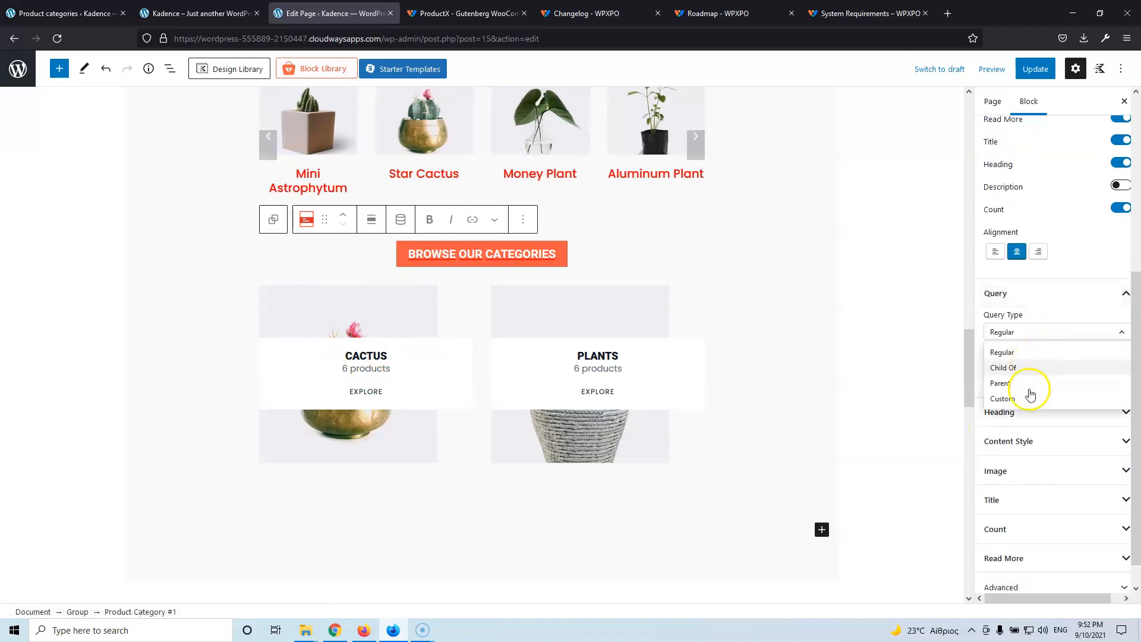
pyautogui.click(1051, 296)
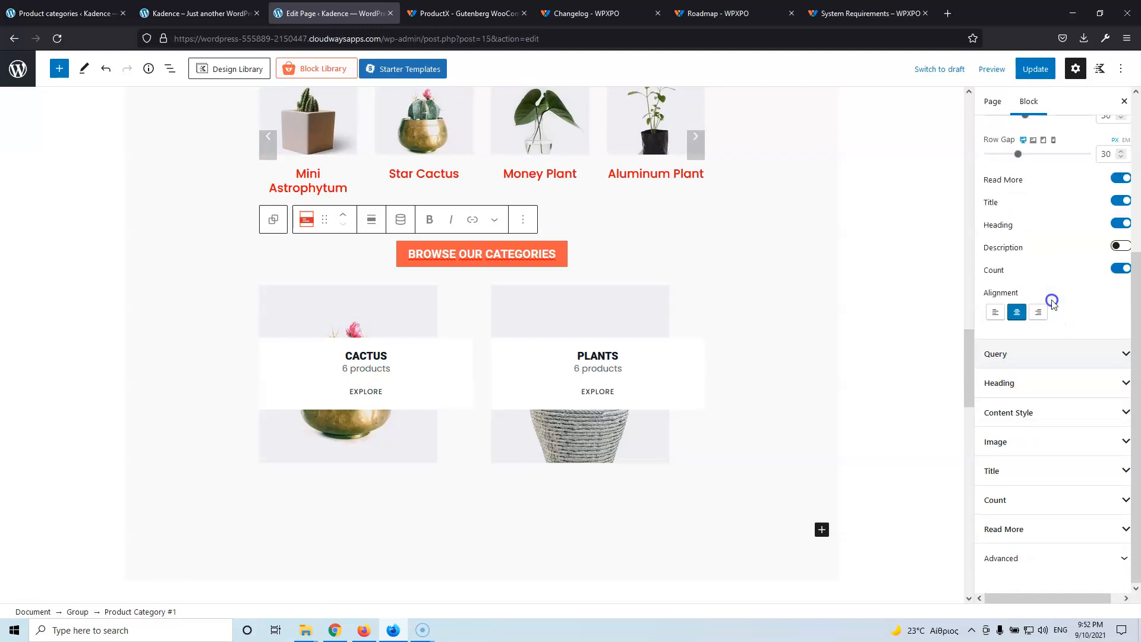
pyautogui.click(1016, 383)
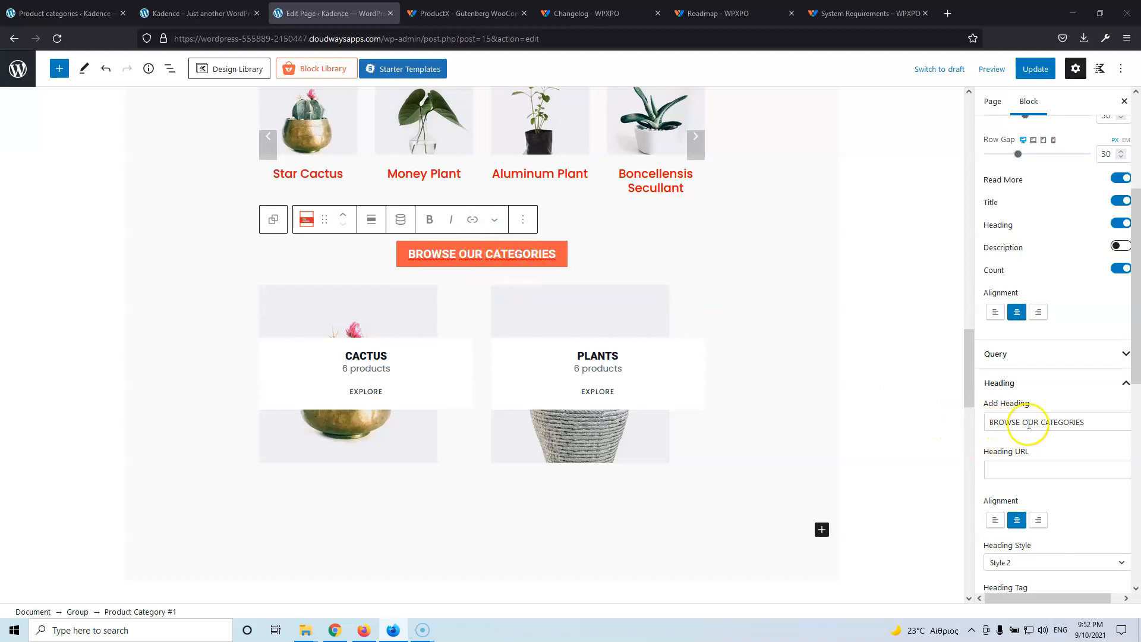
pyautogui.moveTo(1091, 424); pyautogui.dragTo(985, 422)
pyautogui.click(1092, 421)
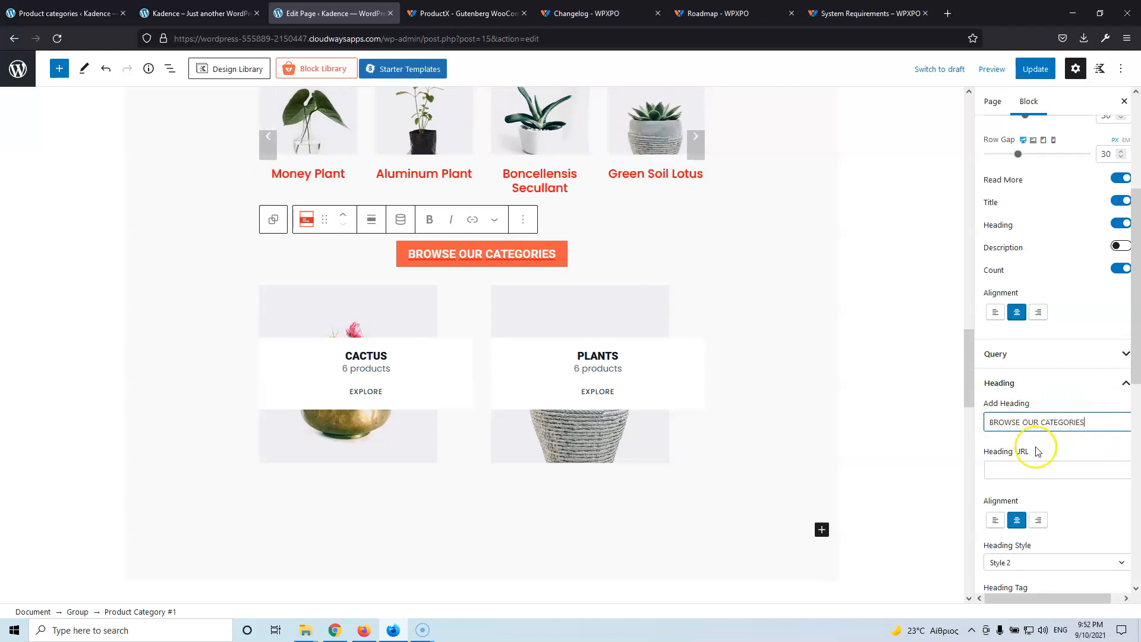
# Change the heading style of the category block to Style 7
pyautogui.scroll(-1, 1037, 451)
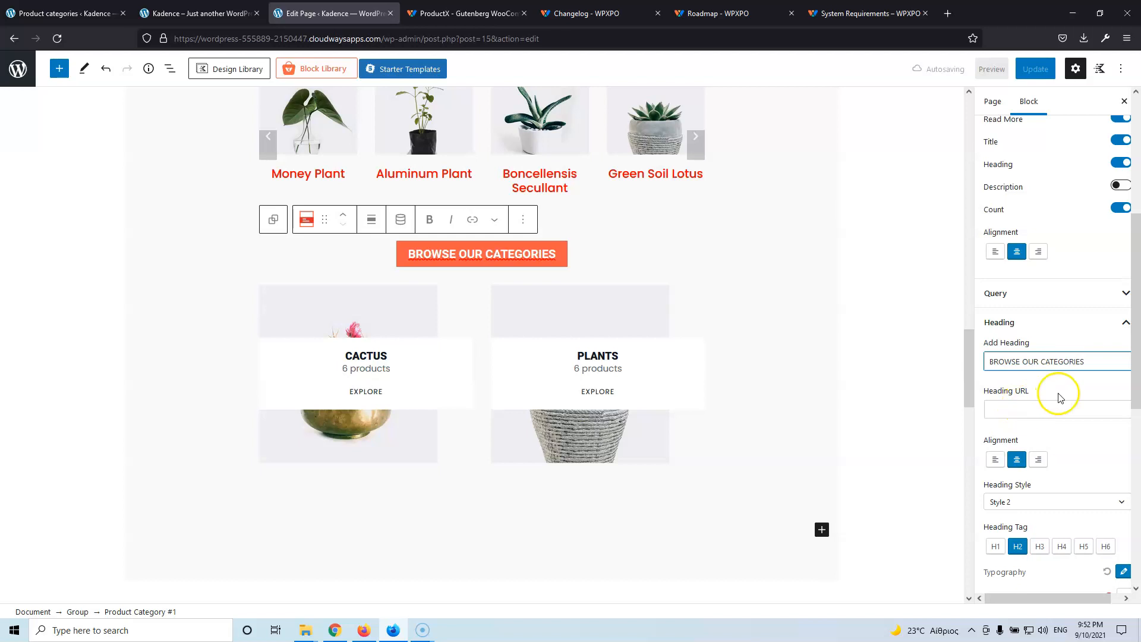
pyautogui.scroll(-2, 1034, 446)
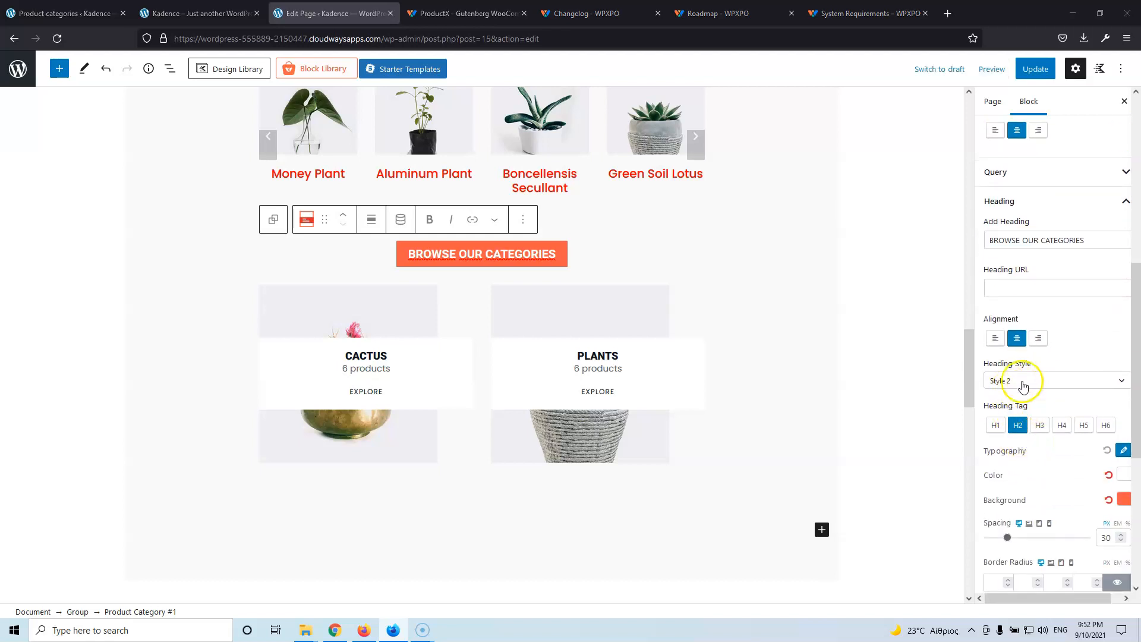
pyautogui.click(1043, 380)
pyautogui.scroll(-2, 1037, 421)
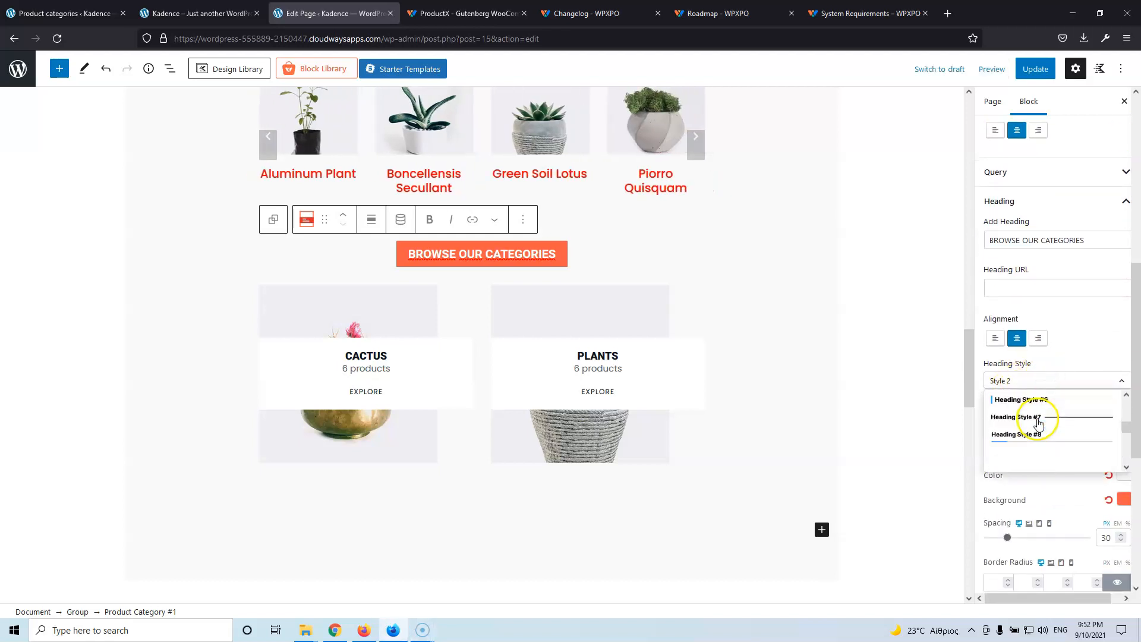
pyautogui.click(1033, 419)
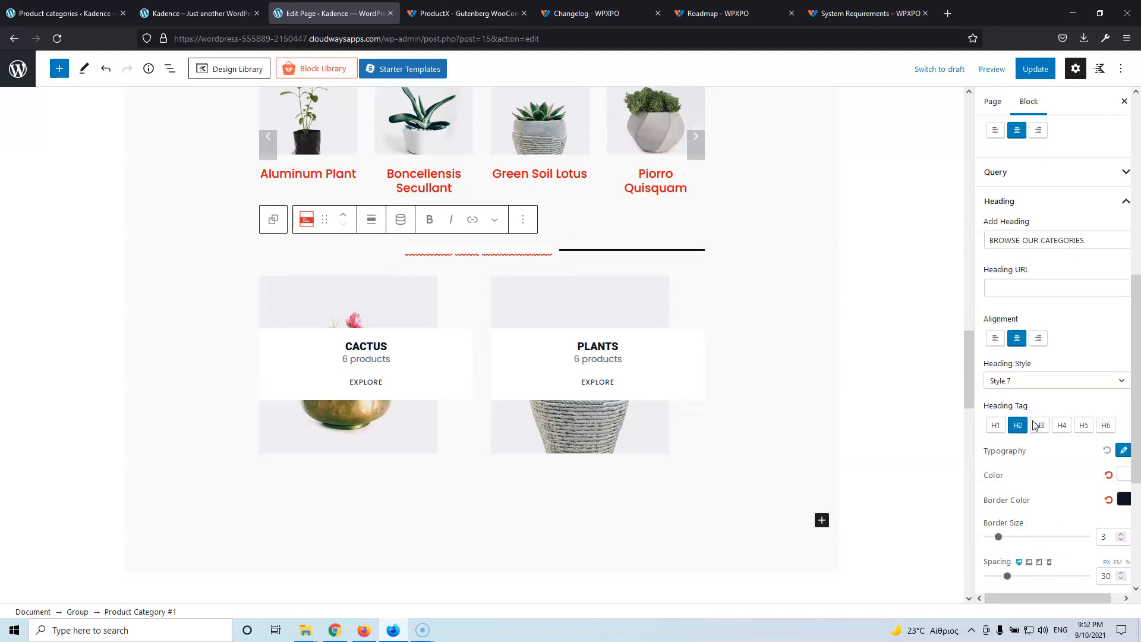
# Set the category block's heading text colour to red (#ff0505)
pyautogui.moveTo(412, 248); pyautogui.dragTo(438, 248)
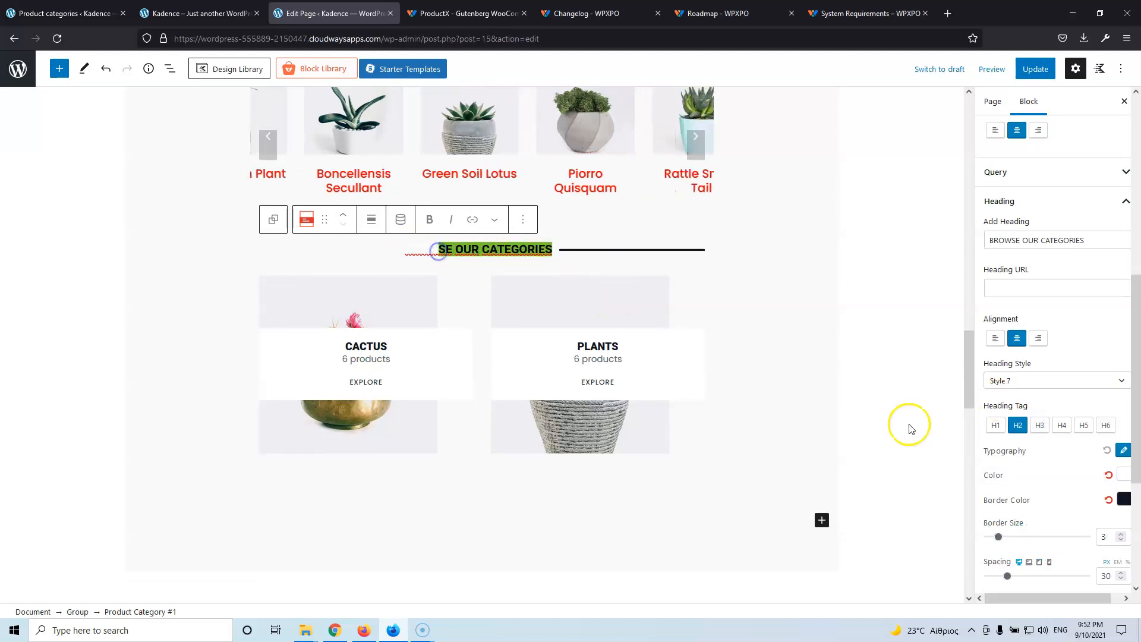
pyautogui.click(1040, 473)
pyautogui.click(1125, 475)
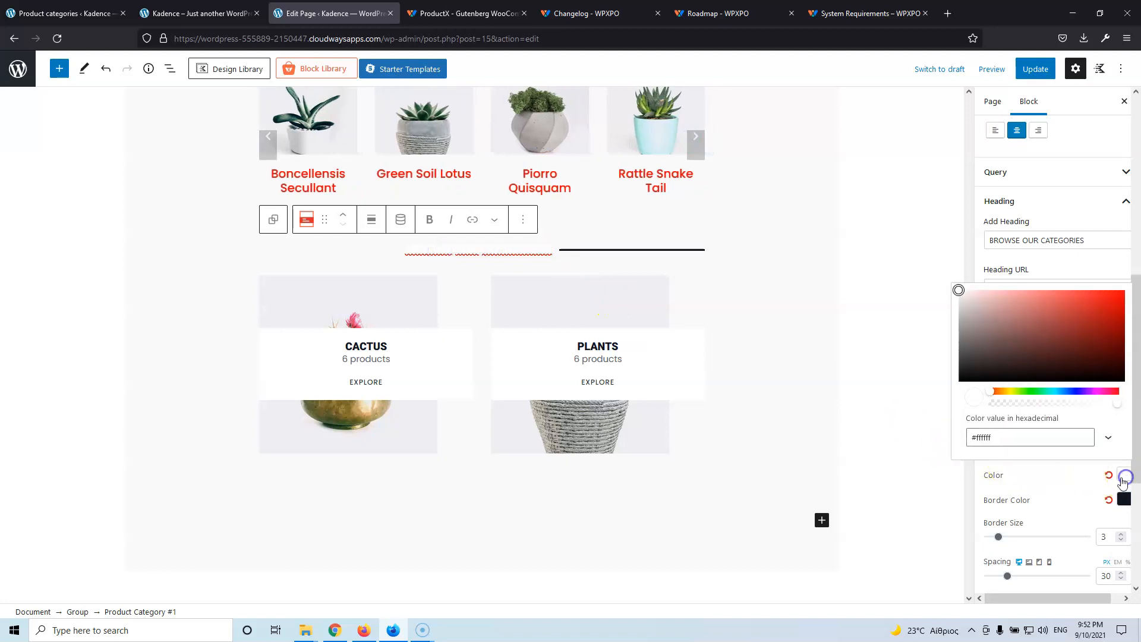
pyautogui.moveTo(1080, 353); pyautogui.dragTo(1123, 285)
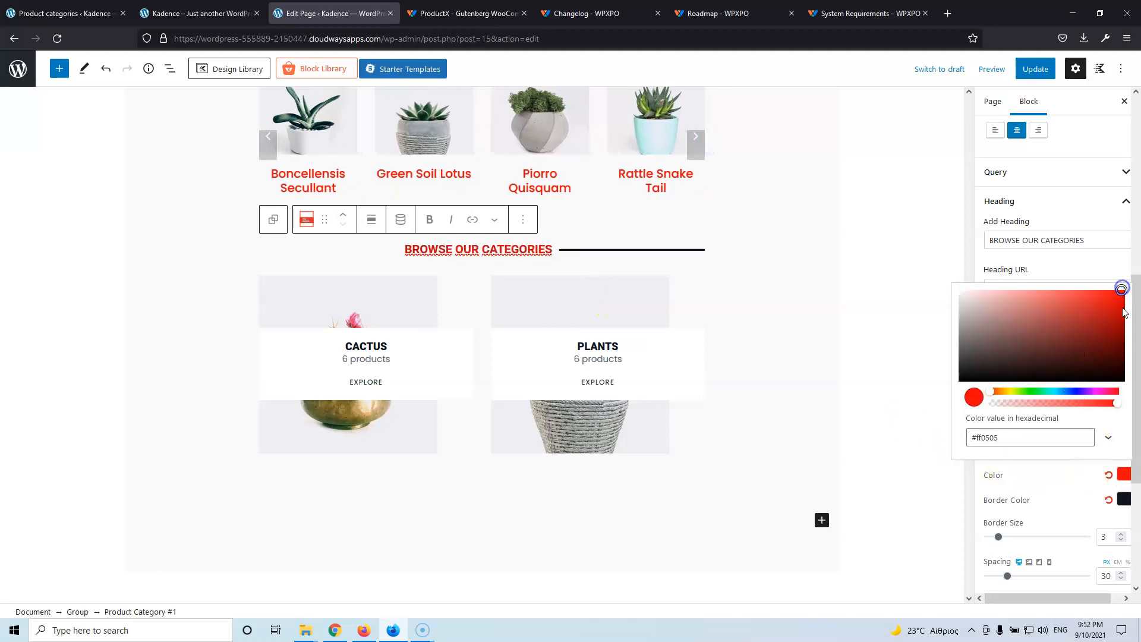
pyautogui.click(1068, 483)
# Give the category content boxes a very light pink background in the content style settings
pyautogui.scroll(-2, 1059, 483)
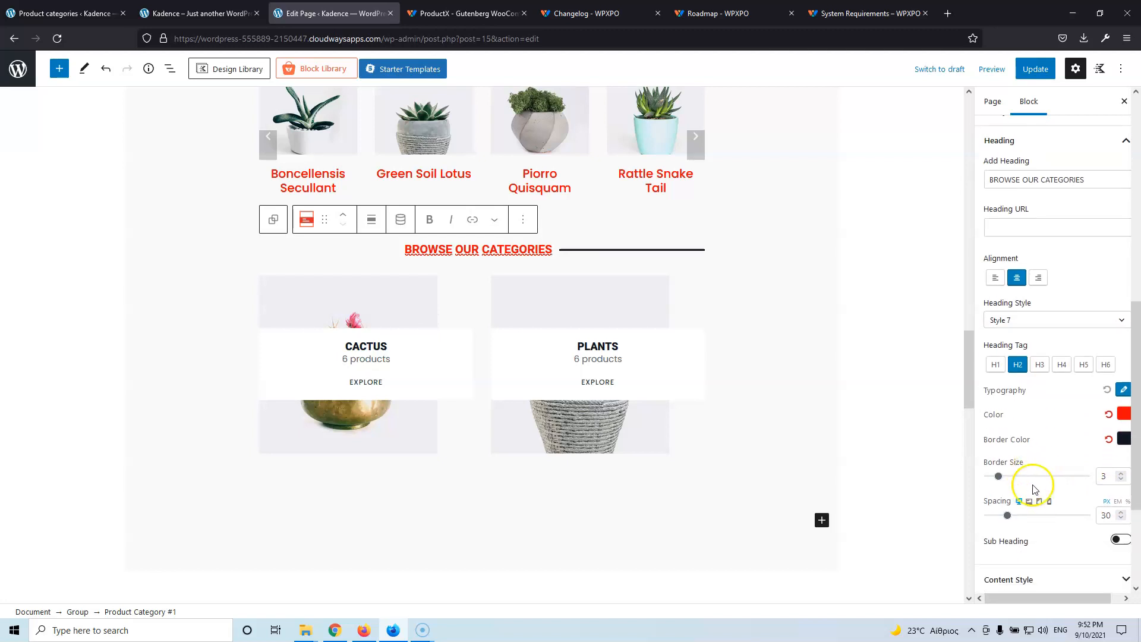
pyautogui.scroll(-5, 1044, 479)
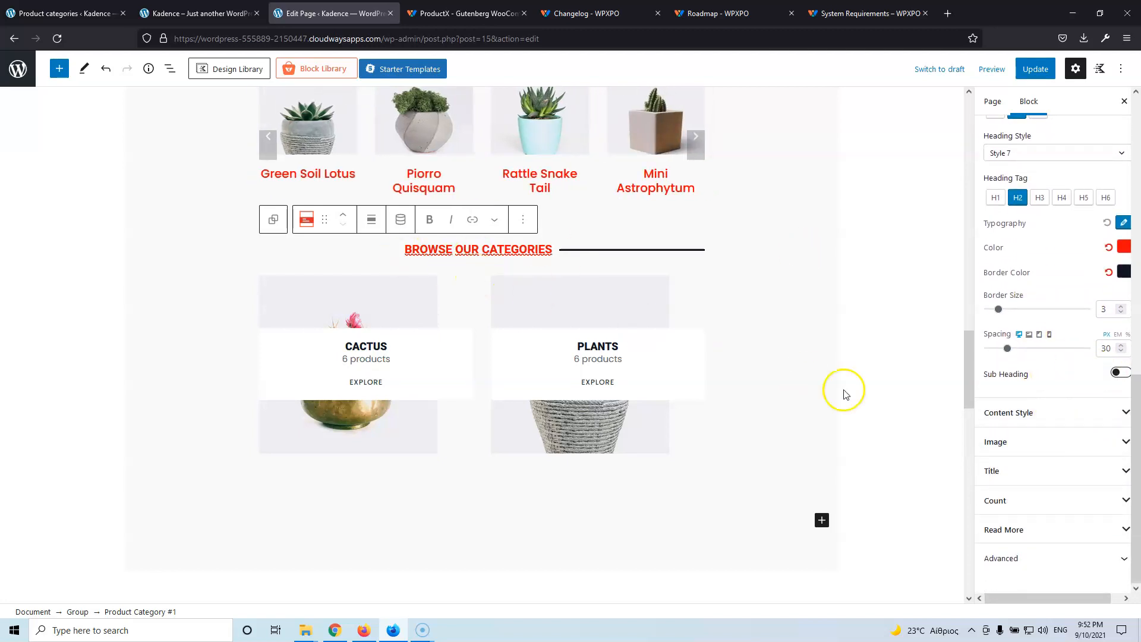
pyautogui.click(1042, 416)
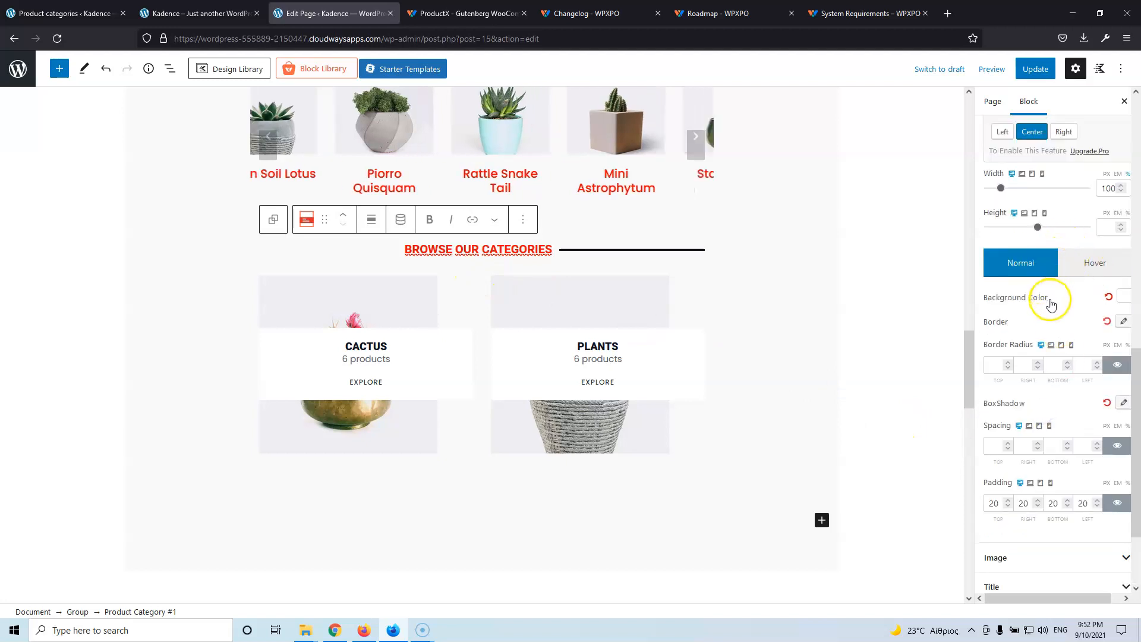
pyautogui.click(1122, 298)
pyautogui.moveTo(1043, 202)
pyautogui.mouseDown()
pyautogui.moveTo(1036, 181)
pyautogui.moveTo(998, 194)
pyautogui.moveTo(1026, 160)
pyautogui.moveTo(961, 114)
pyautogui.mouseUp()
pyautogui.click(1060, 322)
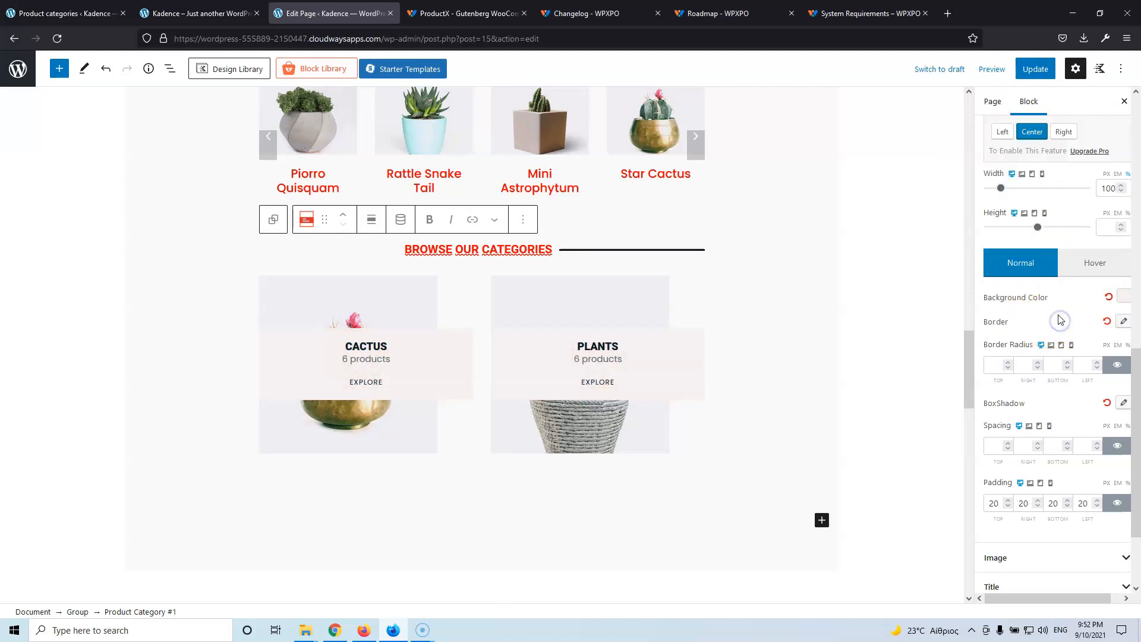
# Set the hover animation of the category block's images to Zoom In
pyautogui.scroll(-3, 1051, 345)
pyautogui.click(1039, 441)
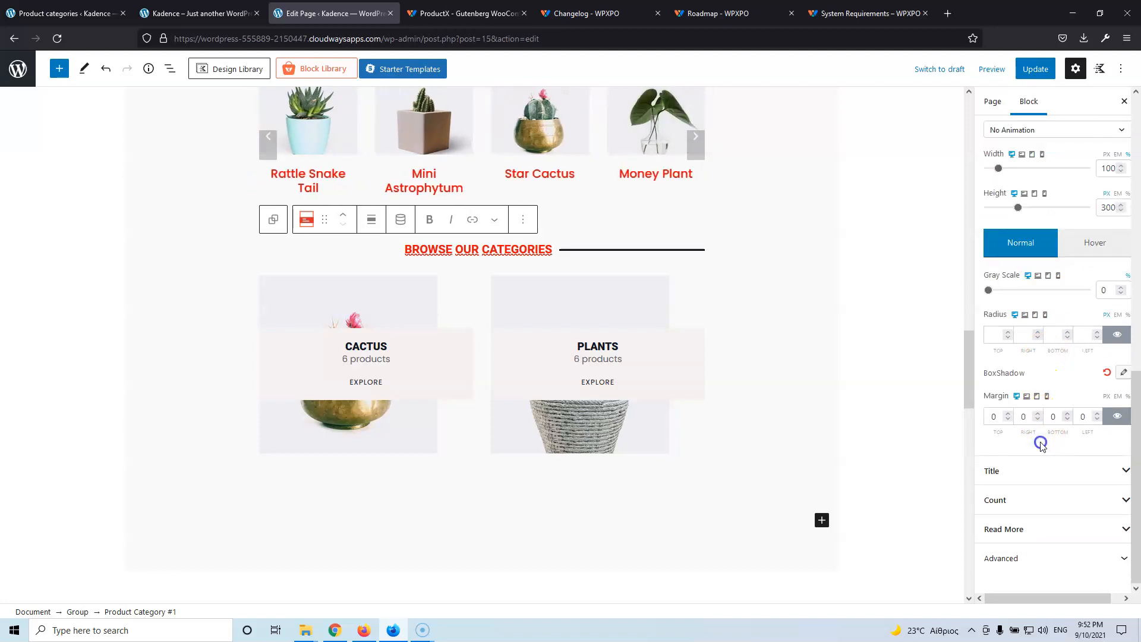
pyautogui.scroll(3, 1046, 279)
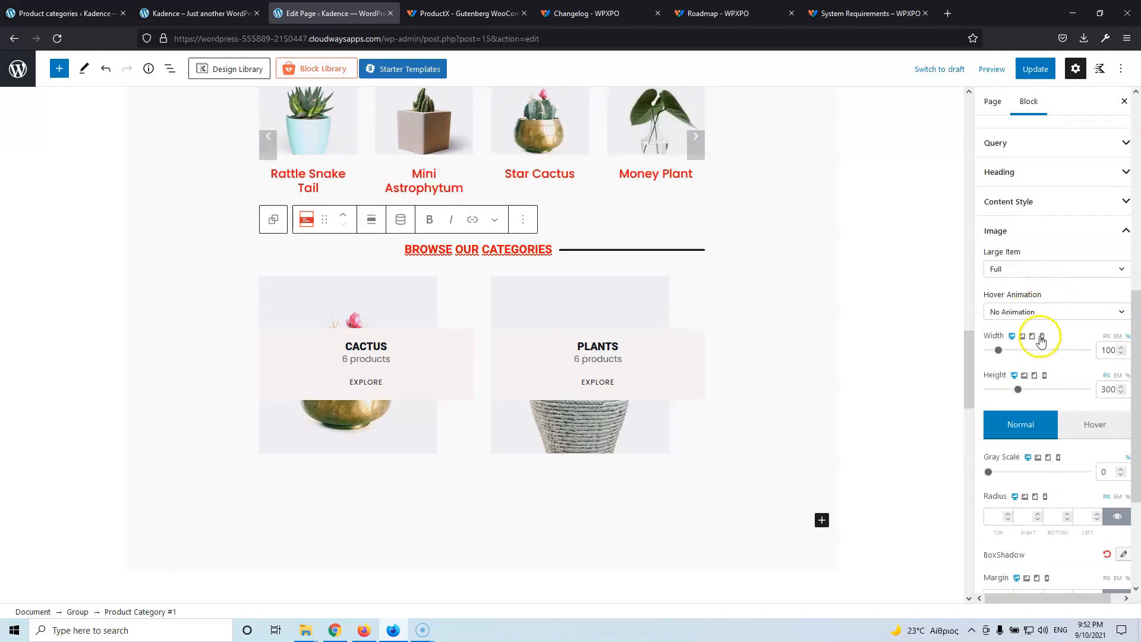
pyautogui.click(1038, 313)
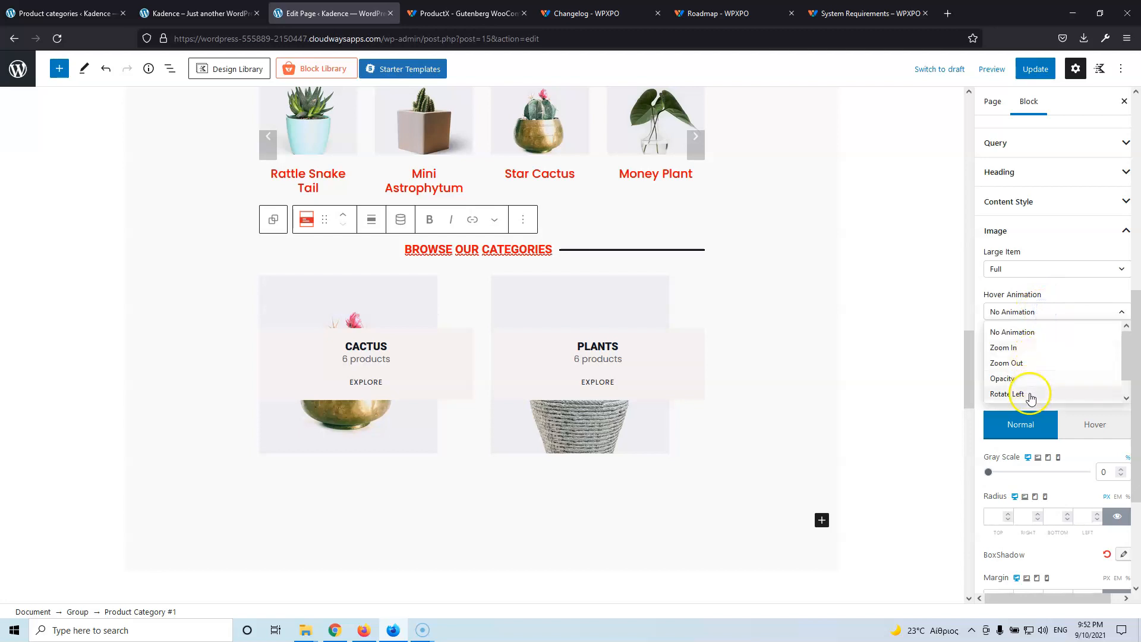
pyautogui.click(1032, 348)
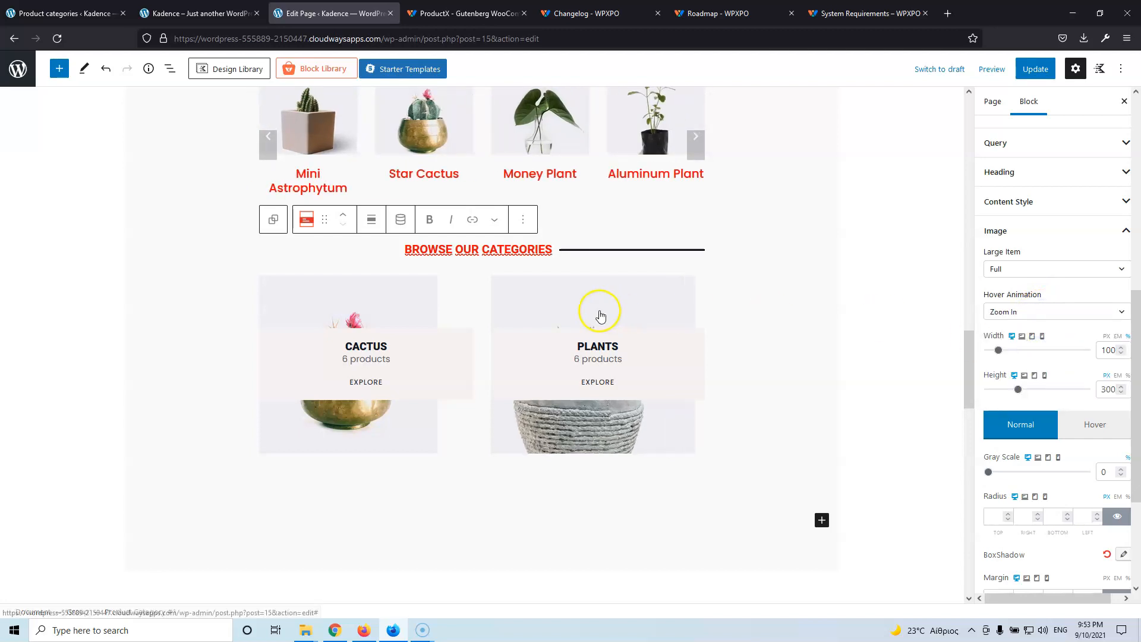
# Change the category titles' colour to a bright blue in the title settings
pyautogui.scroll(-2, 1046, 404)
pyautogui.scroll(-1, 1061, 392)
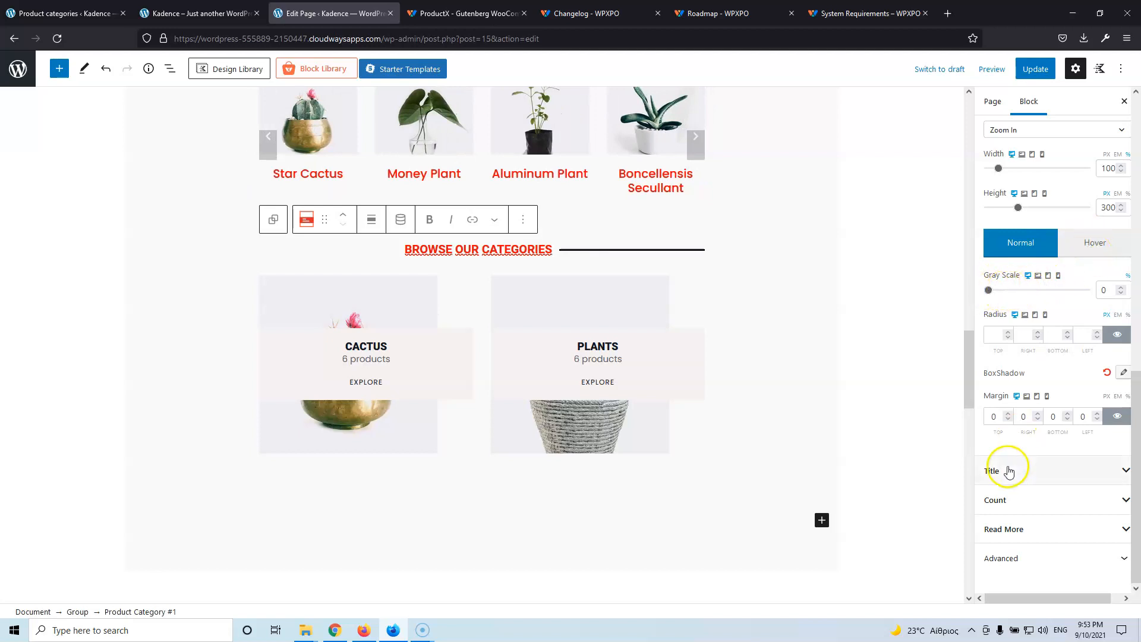
pyautogui.click(1031, 469)
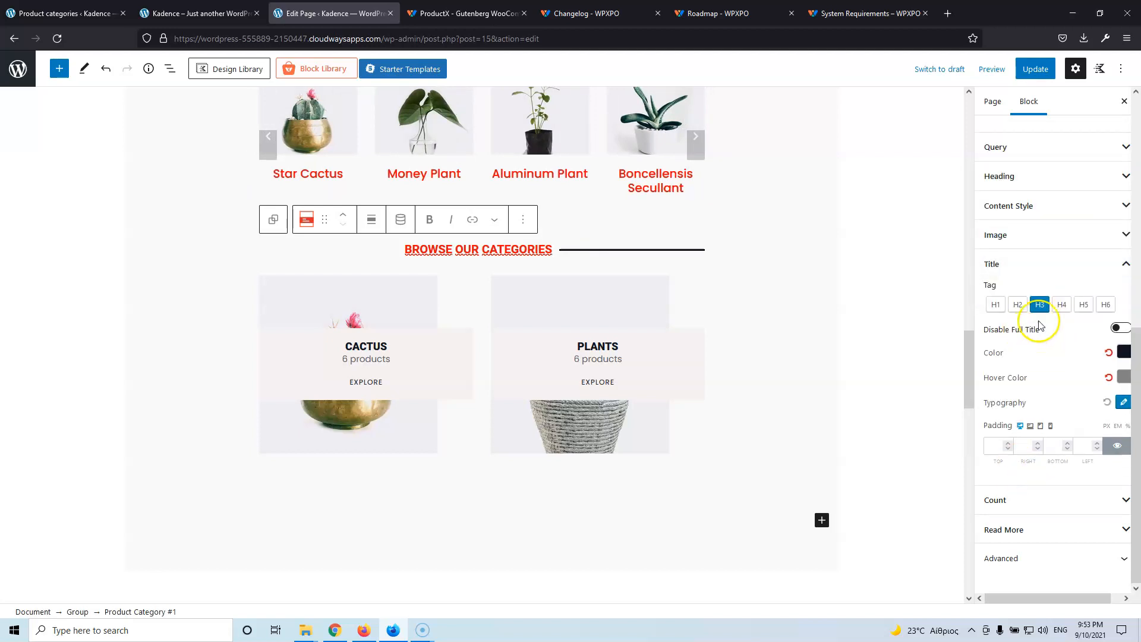
pyautogui.click(1120, 351)
pyautogui.moveTo(1049, 245); pyautogui.dragTo(1069, 204)
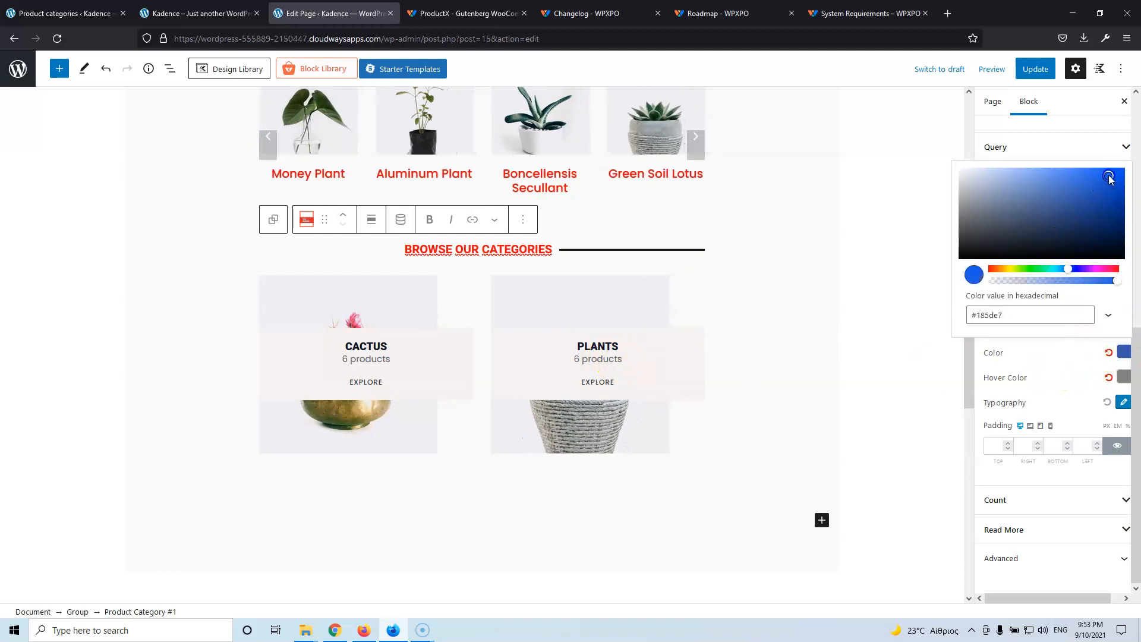
pyautogui.click(1066, 383)
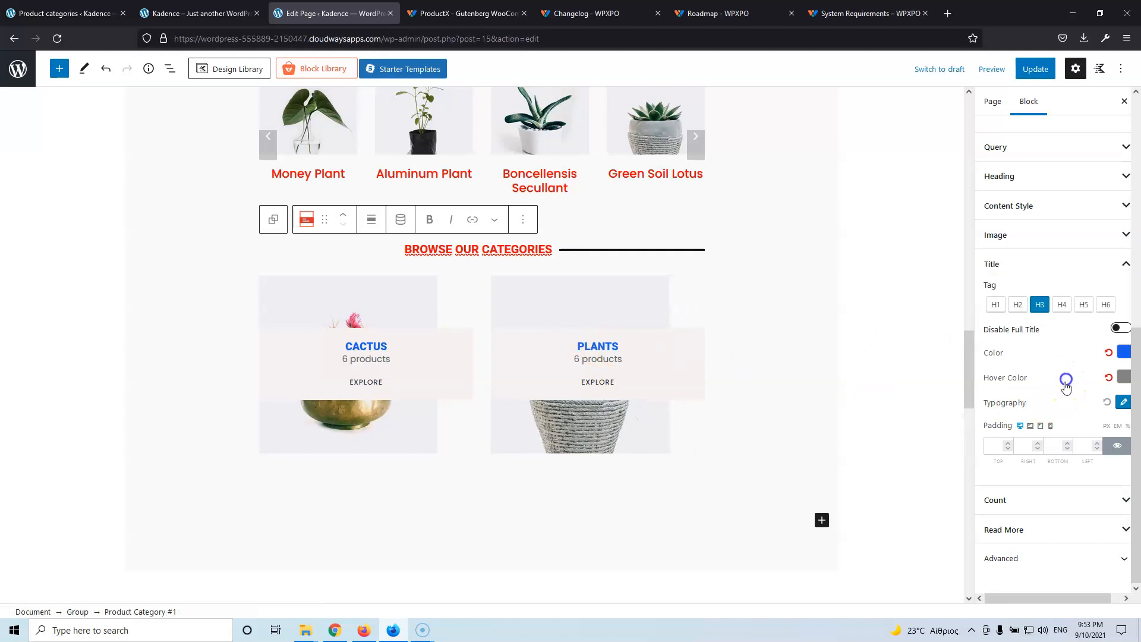
# Examine the category block's title typography, count, read more and general display settings
pyautogui.click(1122, 403)
pyautogui.click(1096, 215)
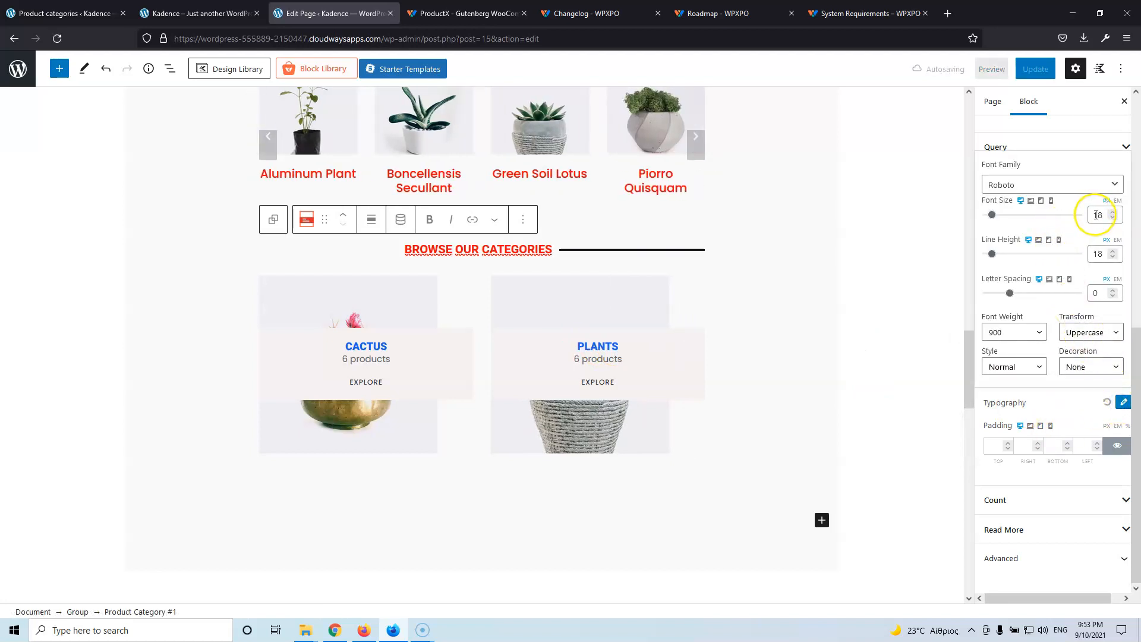
pyautogui.click(1055, 406)
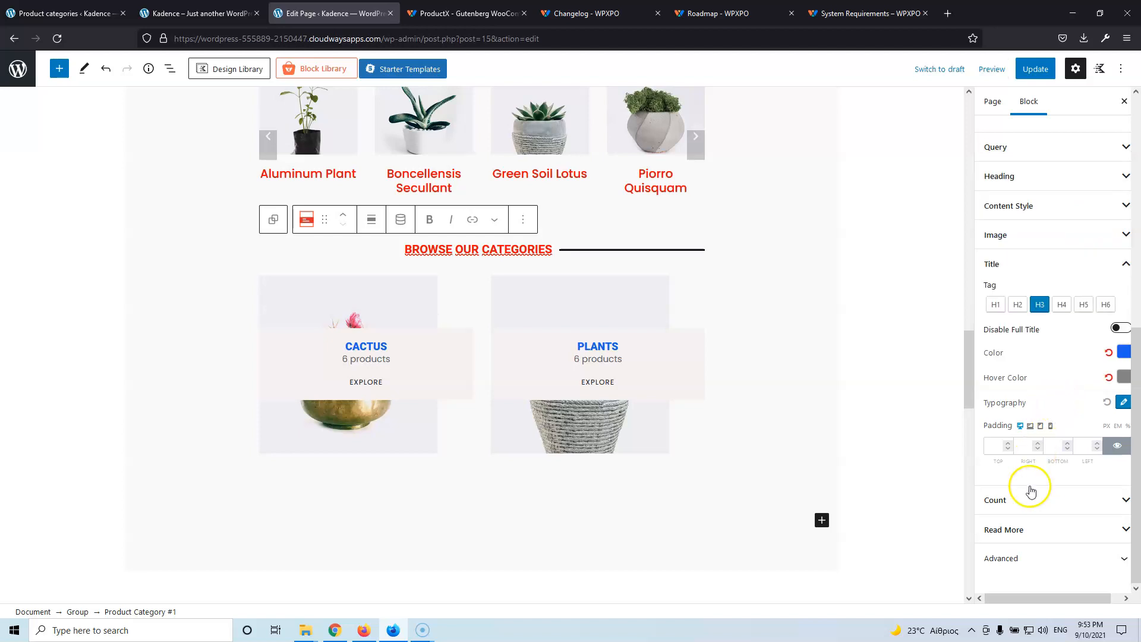
pyautogui.click(1027, 499)
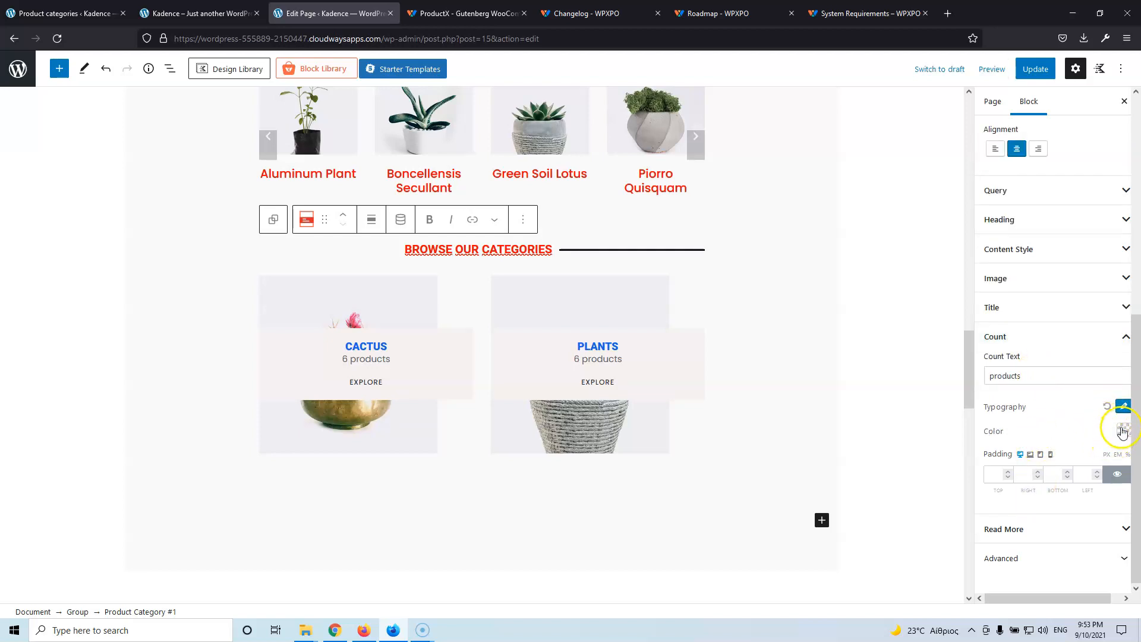
pyautogui.click(1022, 527)
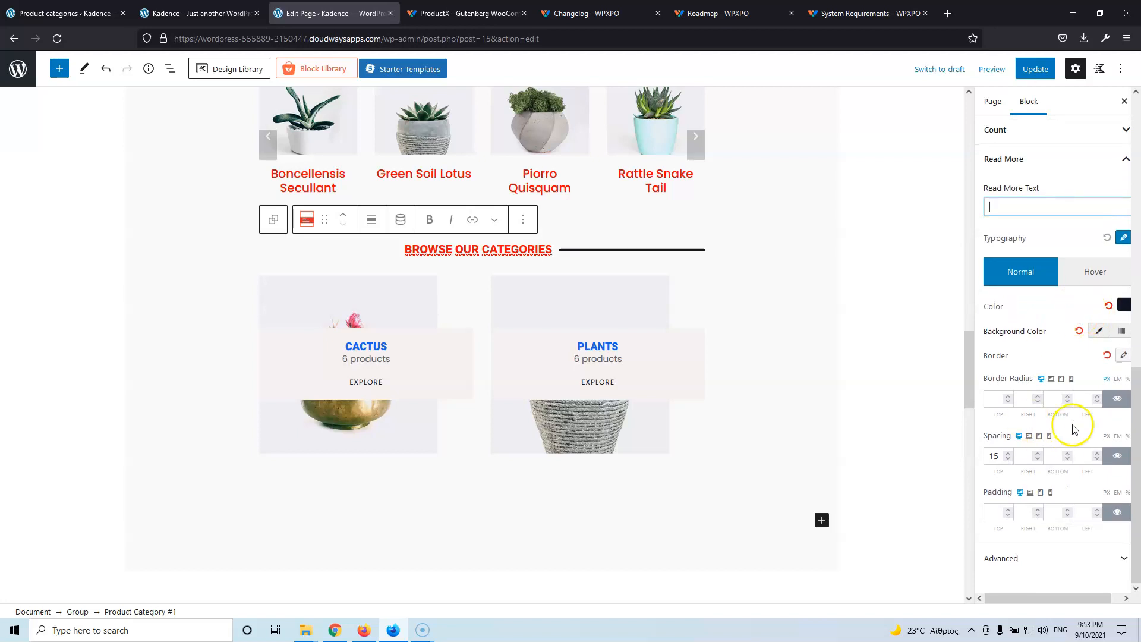
pyautogui.scroll(5, 1052, 493)
pyautogui.scroll(4, 1055, 450)
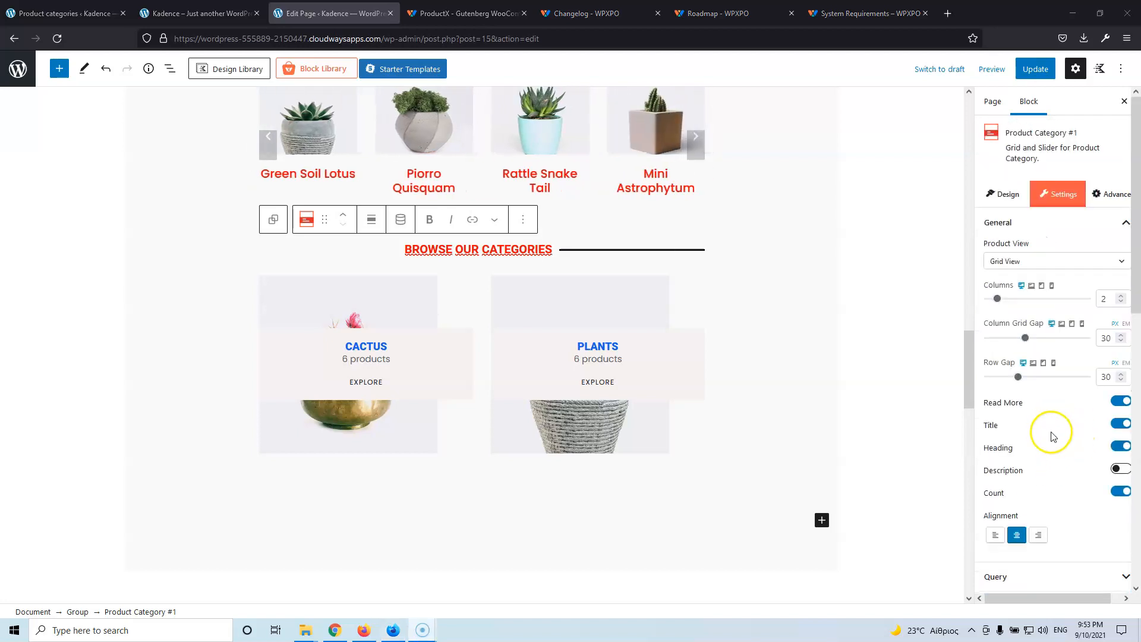
pyautogui.scroll(-4, 1112, 454)
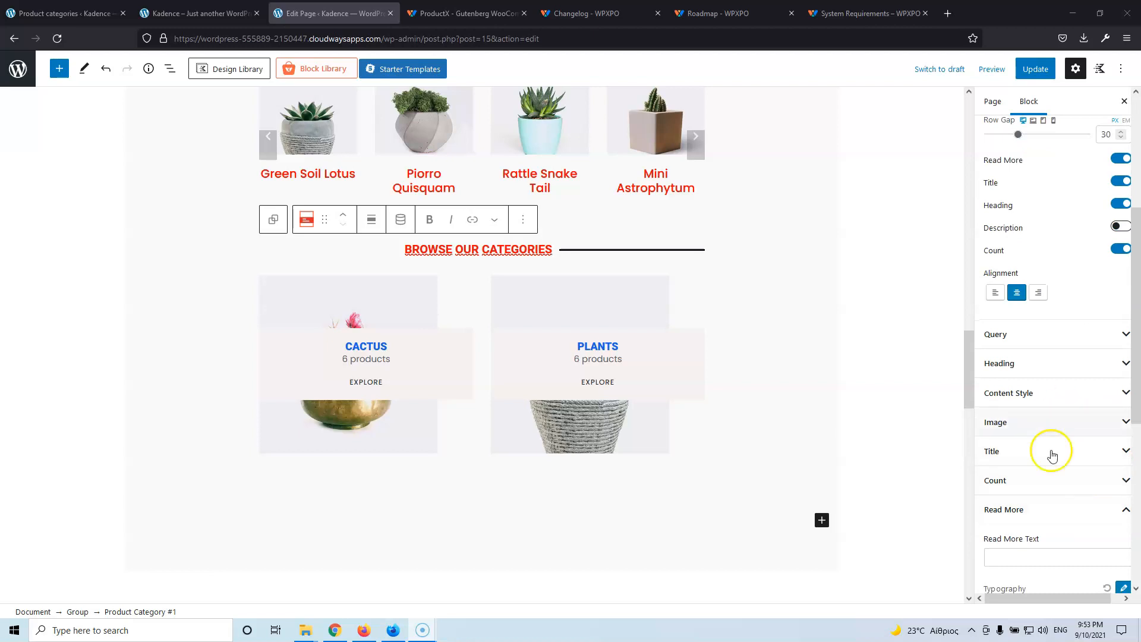
pyautogui.click(1068, 507)
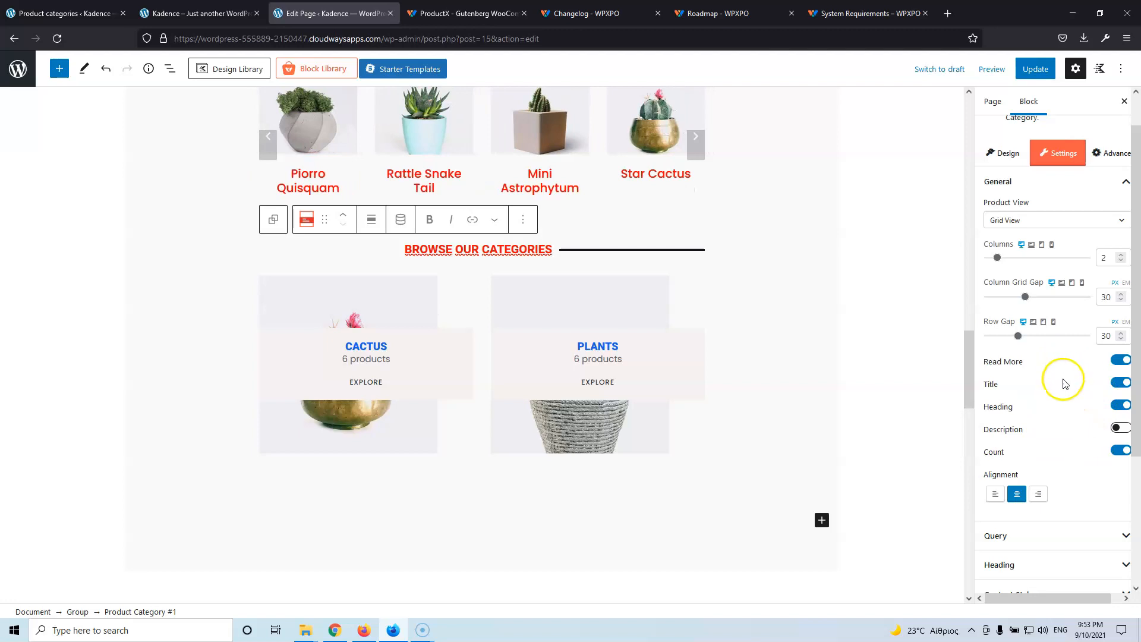
pyautogui.scroll(1, 1049, 410)
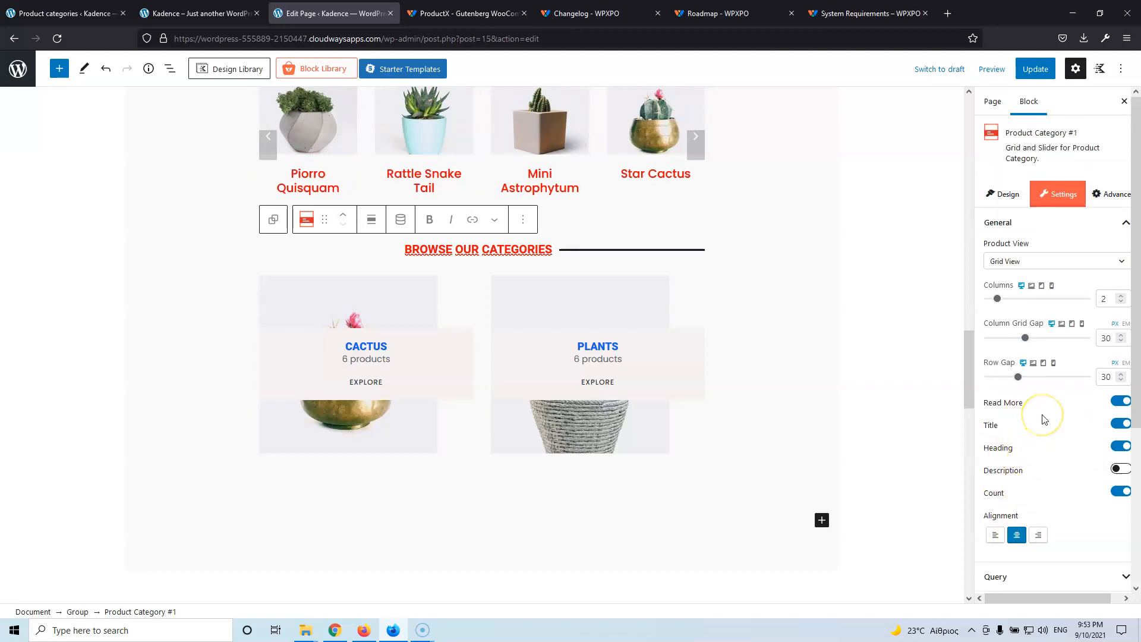
# Update the page and add a Product Grid #2 block below the product categories
pyautogui.click(1035, 69)
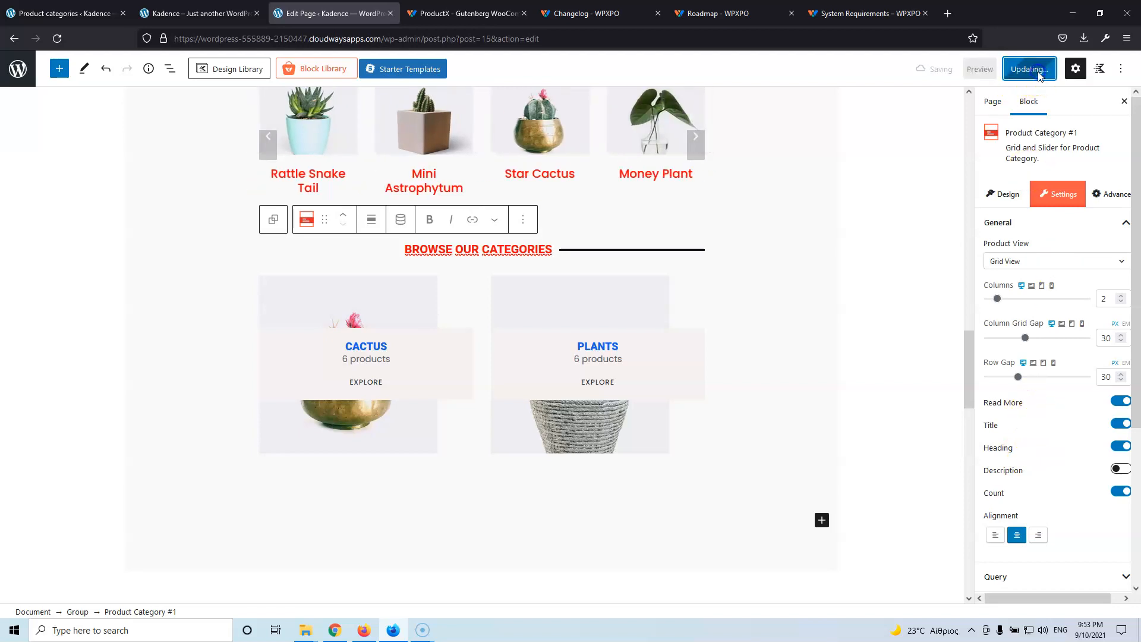
pyautogui.click(821, 523)
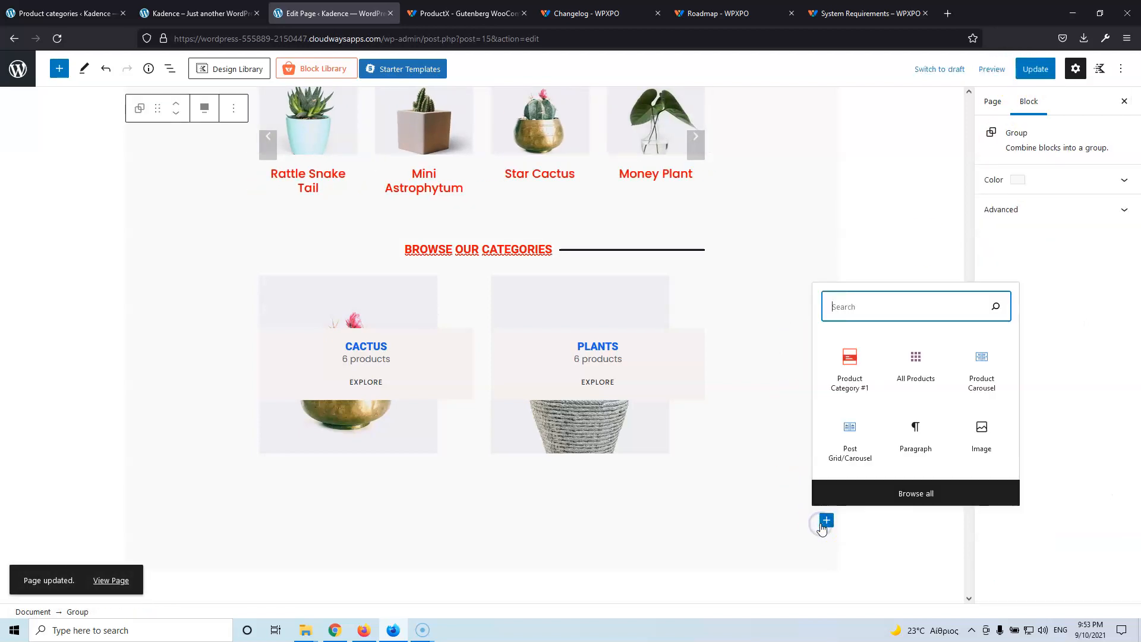
pyautogui.click(908, 494)
pyautogui.scroll(-10, 64, 287)
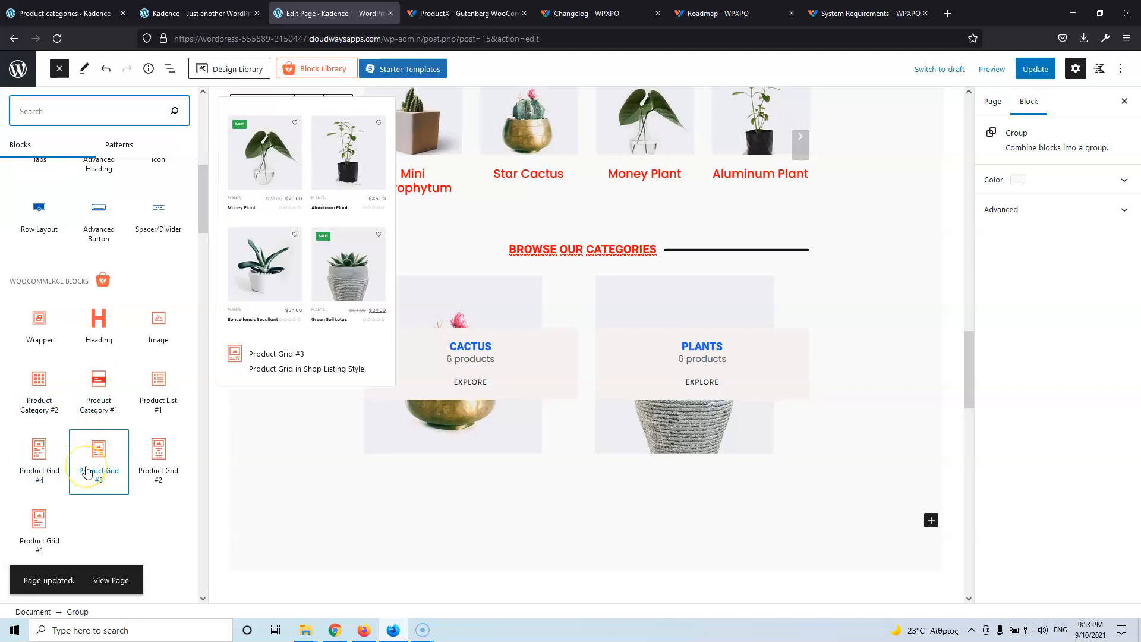
pyautogui.click(150, 462)
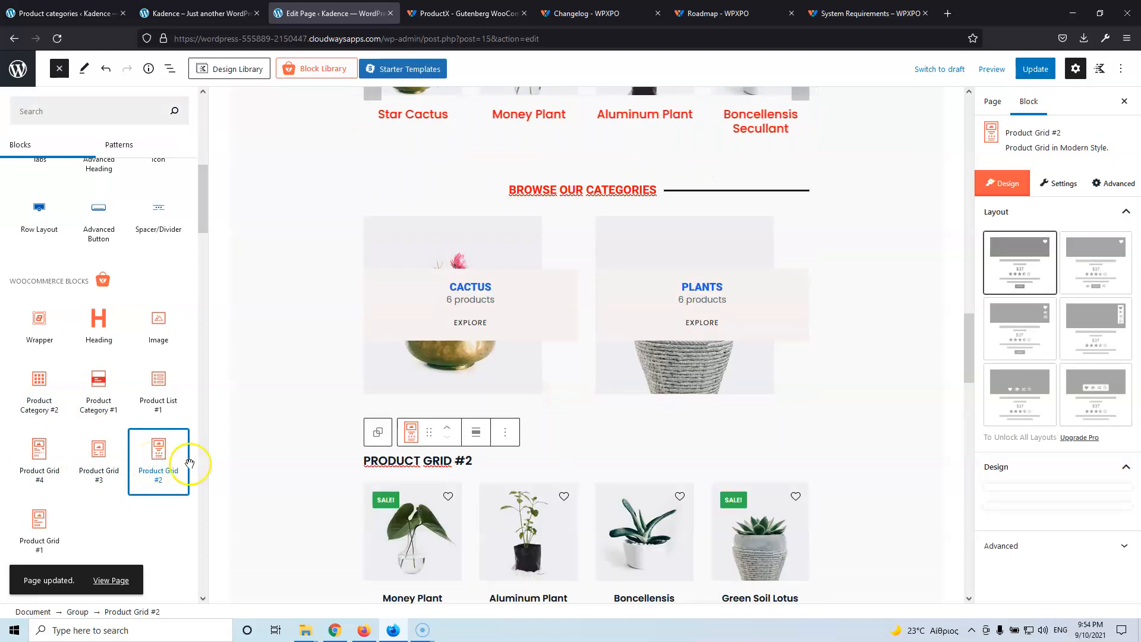
# Examine the new product grid's hover effects, wish list icons, available layouts and importable designs
pyautogui.scroll(-5, 708, 413)
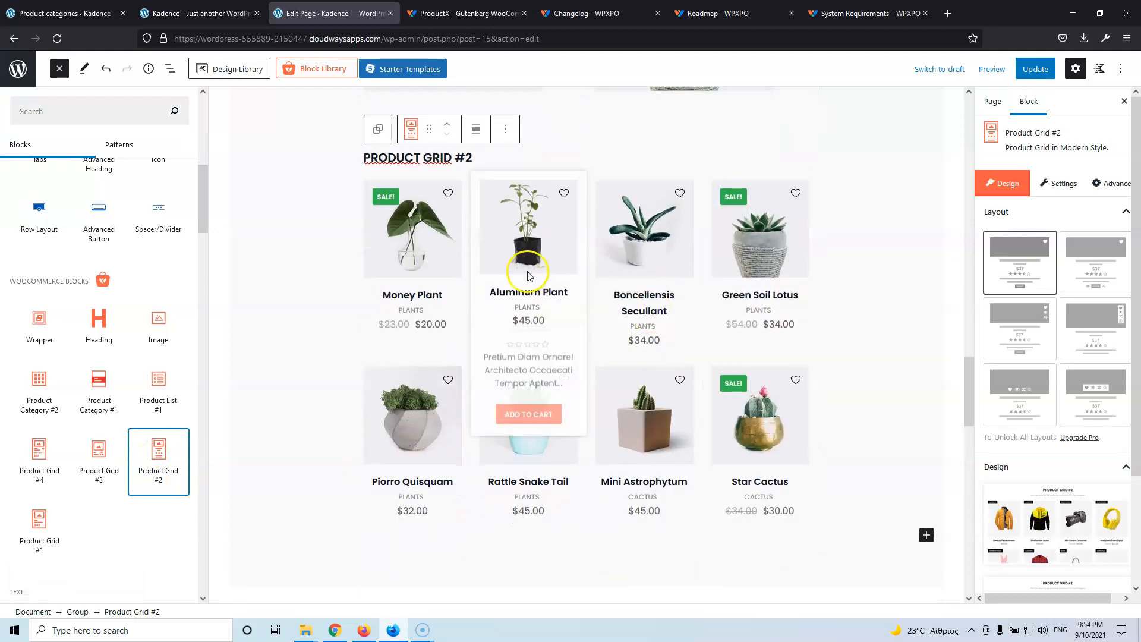
pyautogui.click(539, 309)
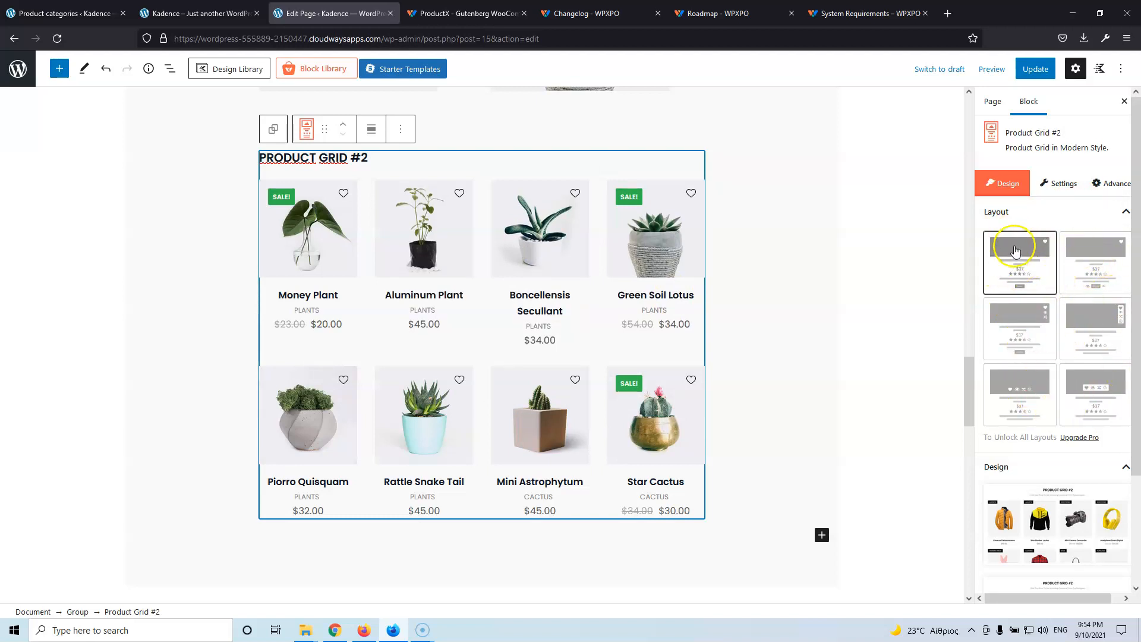
pyautogui.moveTo(690, 196)
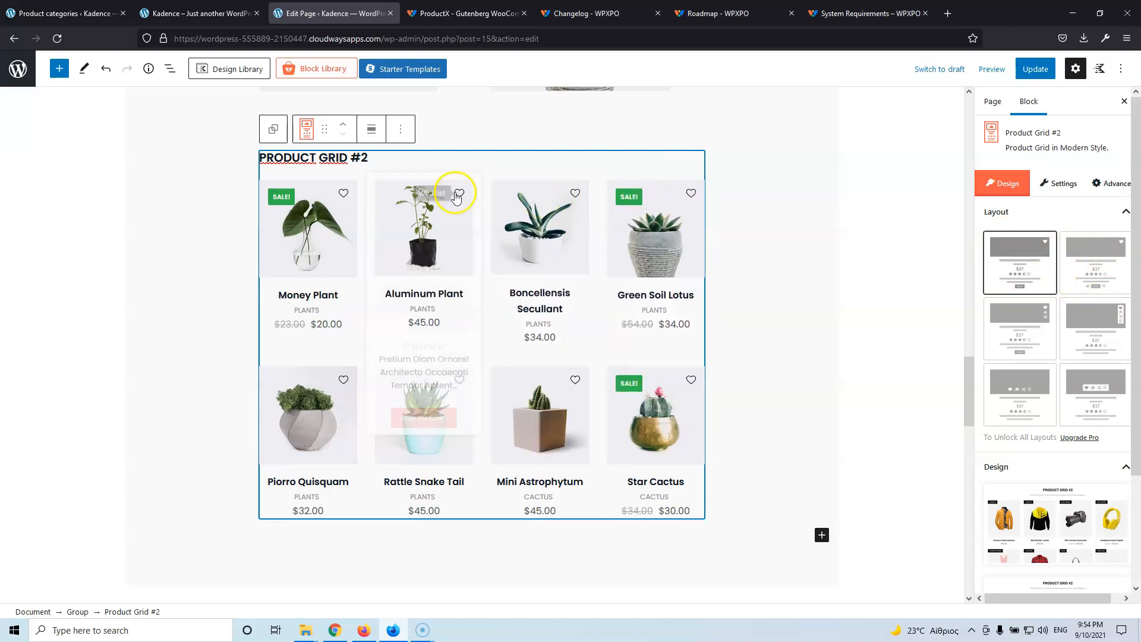
pyautogui.moveTo(458, 198)
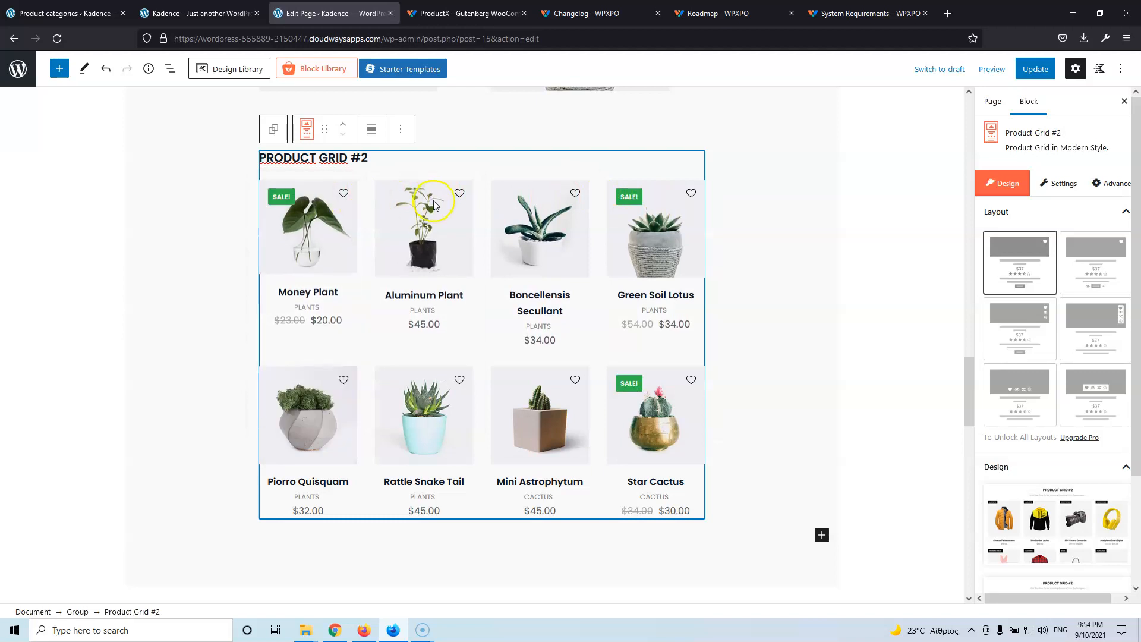
pyautogui.moveTo(656, 214)
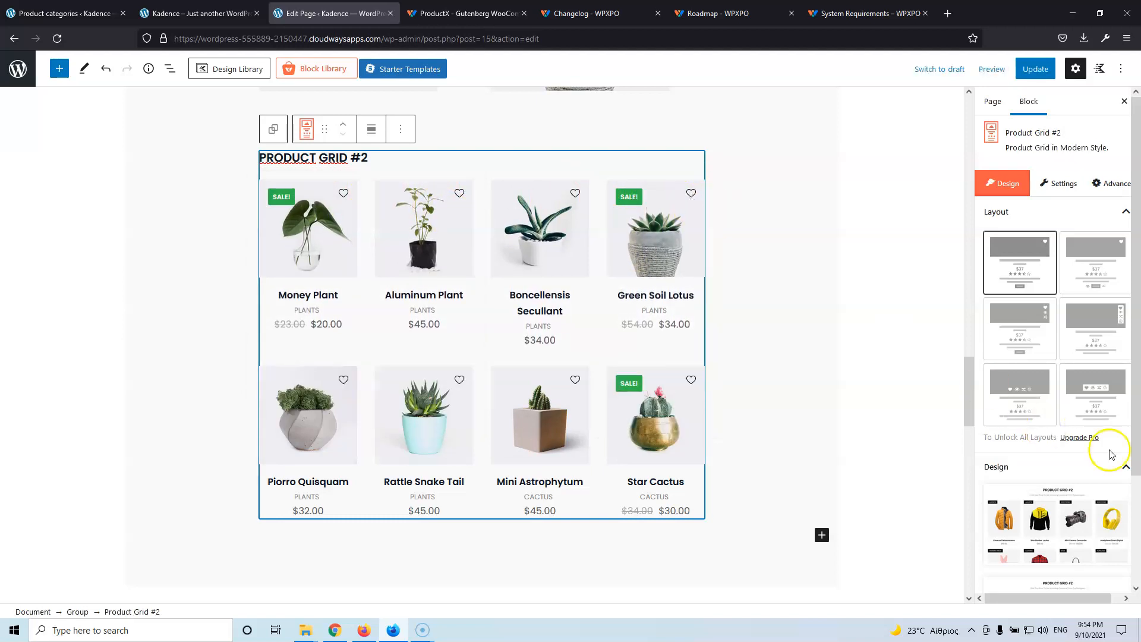
pyautogui.scroll(-3, 1034, 451)
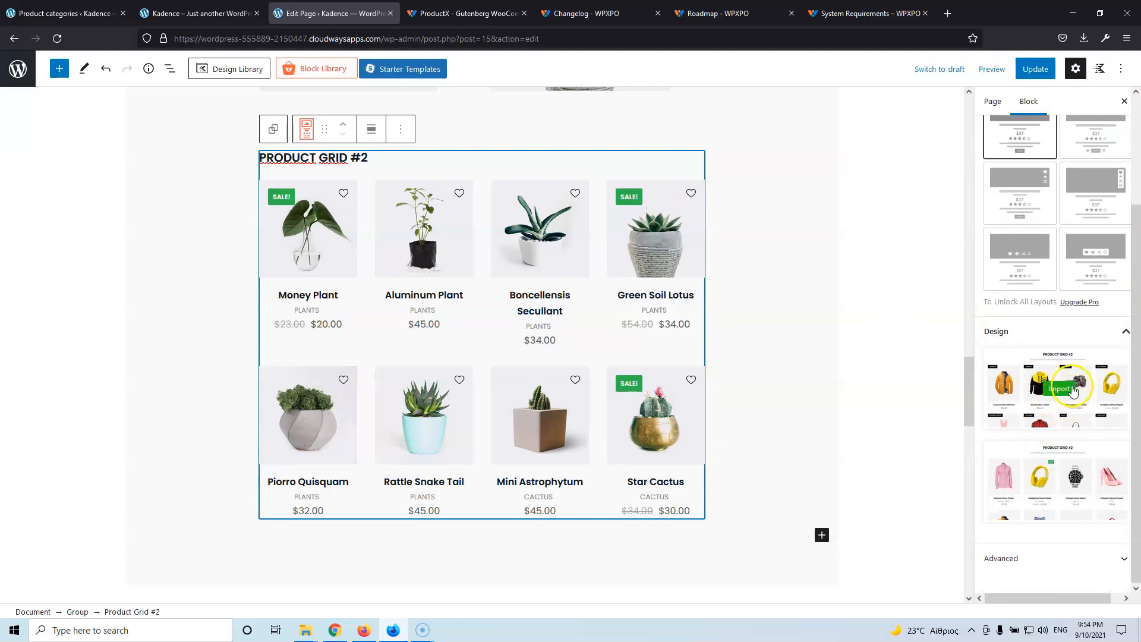
pyautogui.moveTo(1052, 497)
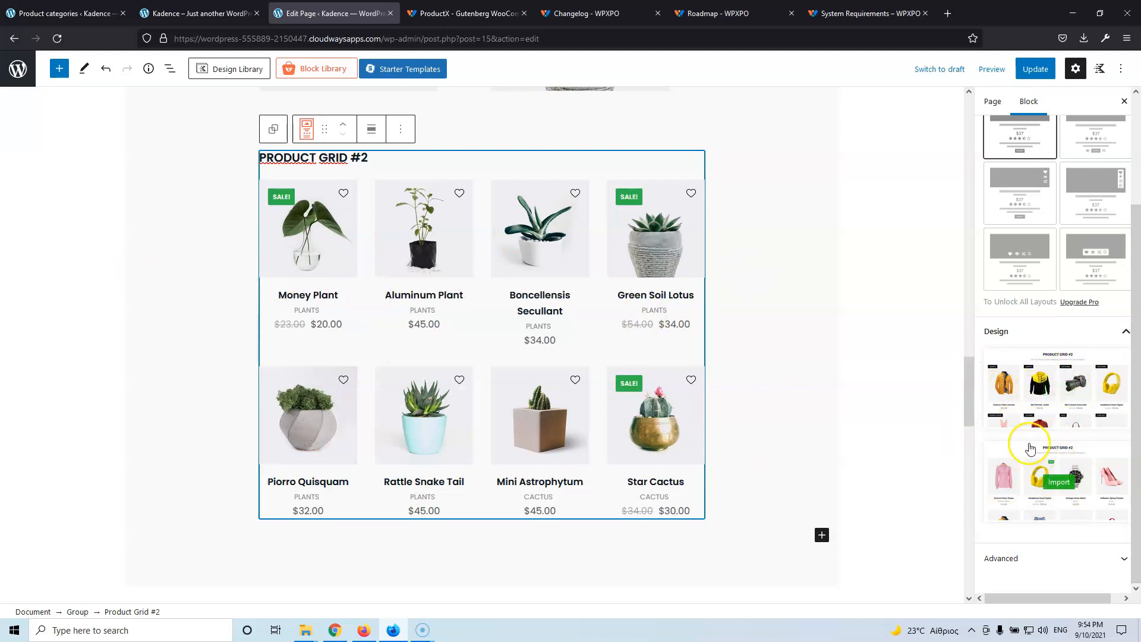
pyautogui.scroll(3, 1034, 440)
# Switch the product view of the Product Grid #2 block to Slide View
pyautogui.click(1049, 185)
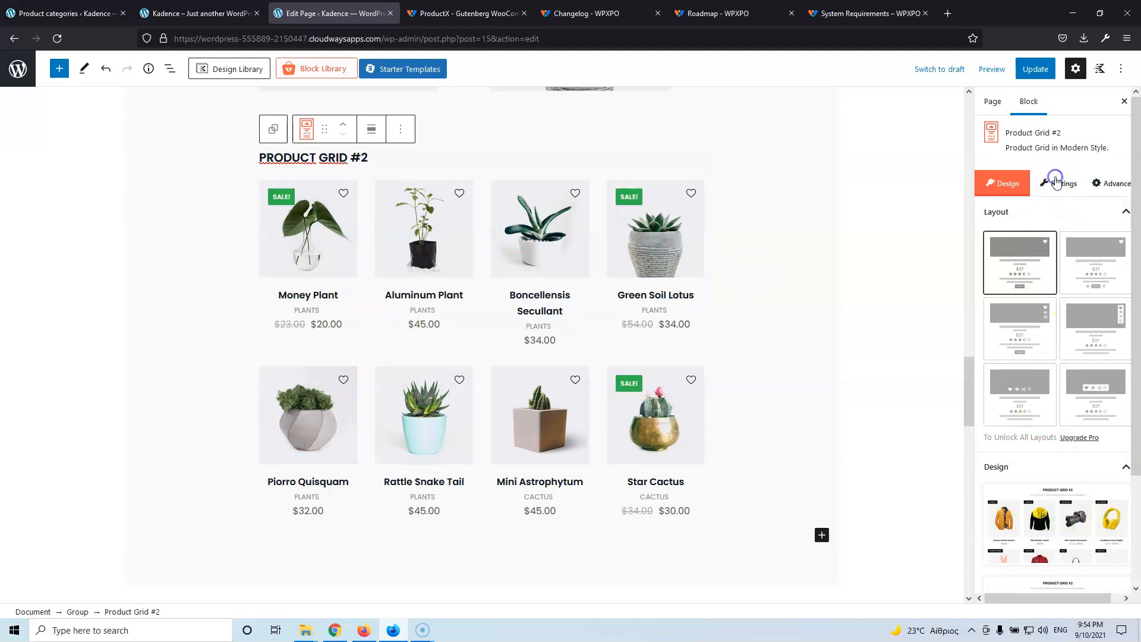
pyautogui.click(1037, 250)
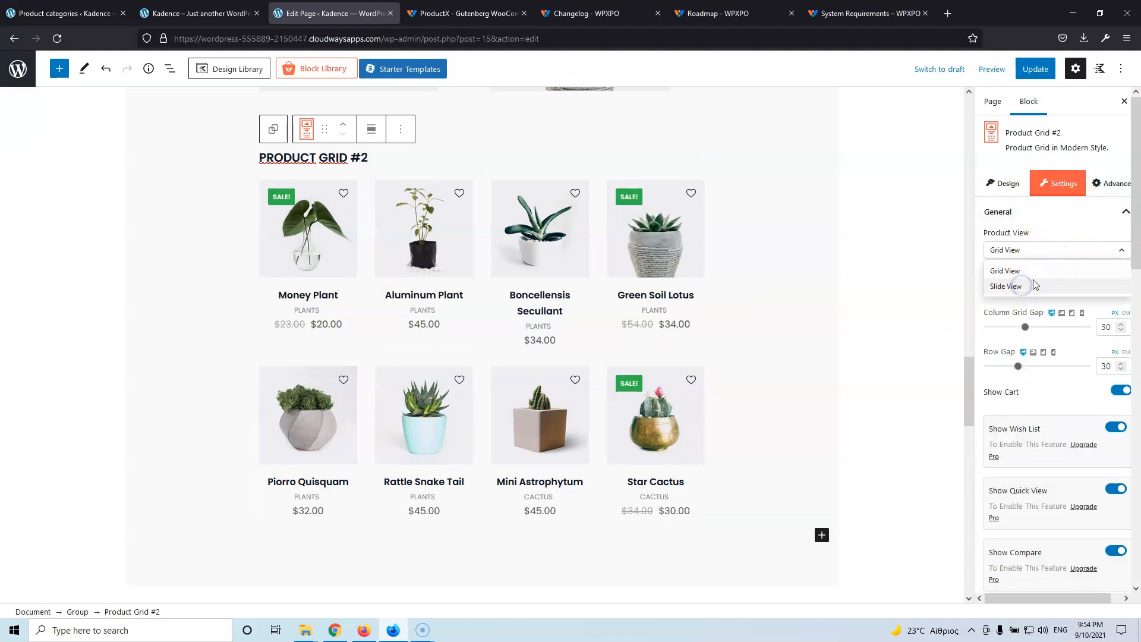
pyautogui.click(1033, 286)
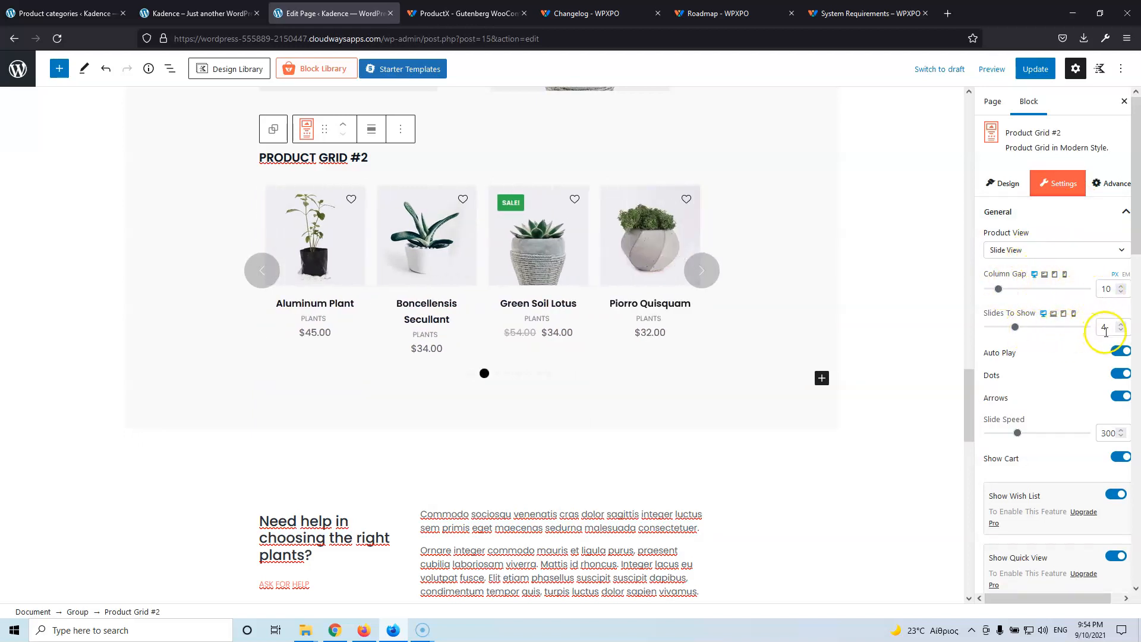
# Review the product slider's display options and toggle its Show Sale option off and back on
pyautogui.scroll(-2, 1087, 355)
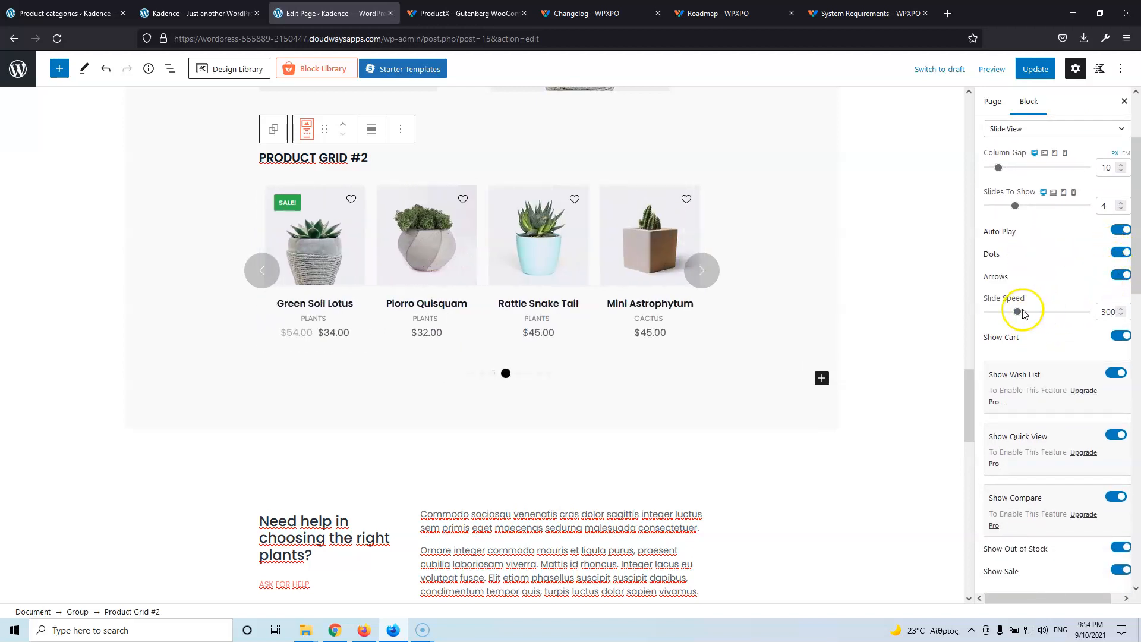
pyautogui.scroll(-1, 1099, 315)
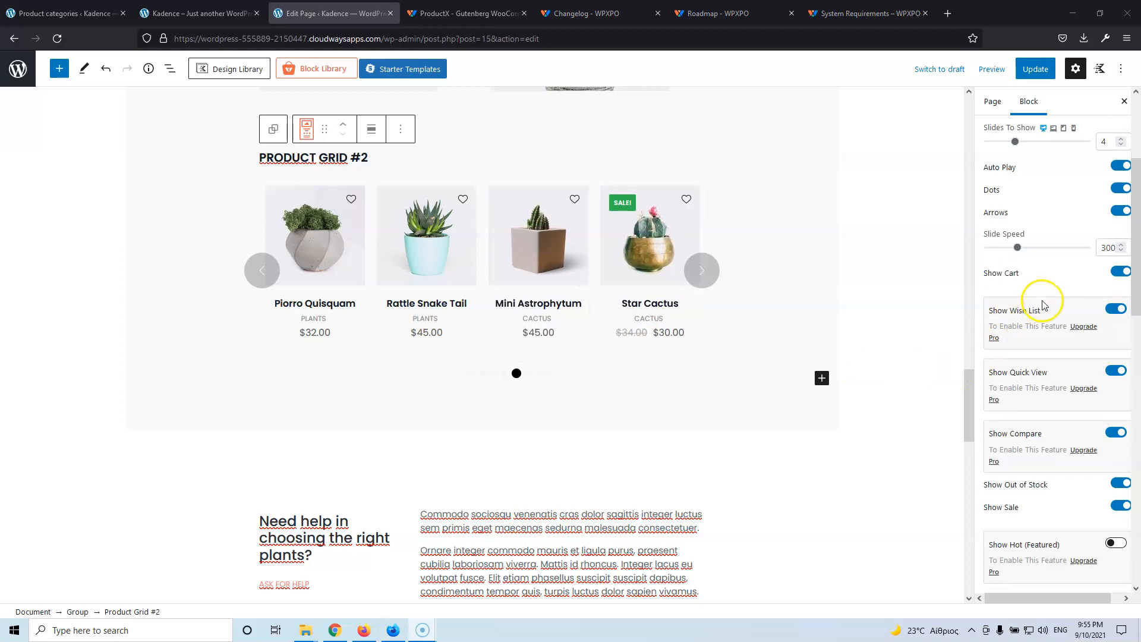
pyautogui.scroll(-2, 1042, 273)
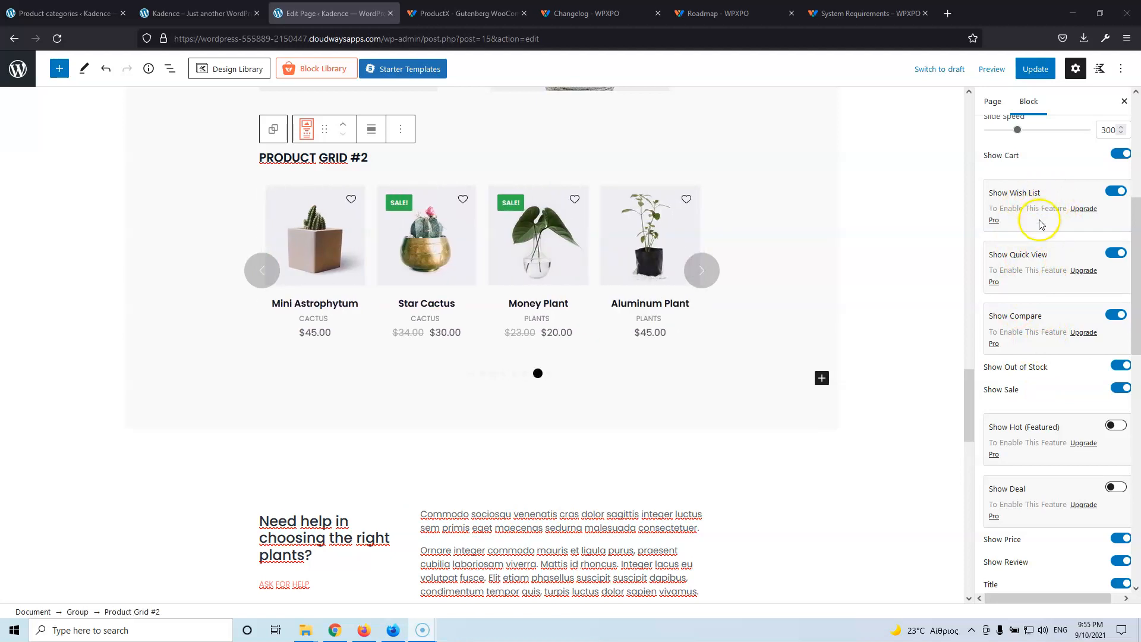
pyautogui.scroll(-1, 1034, 286)
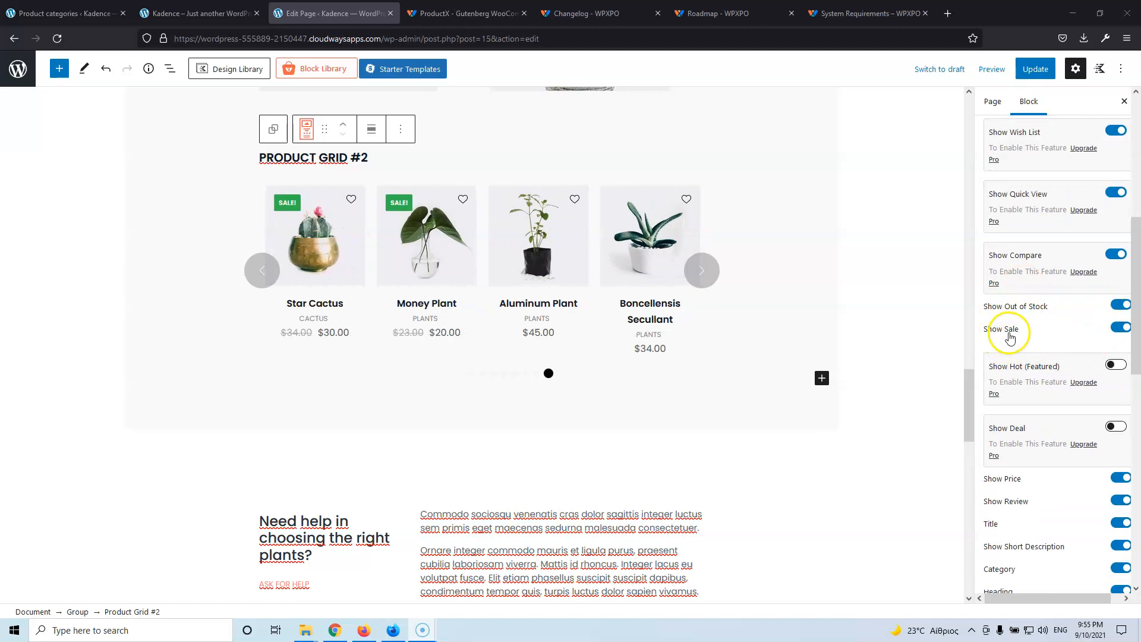
pyautogui.click(1119, 332)
pyautogui.click(1118, 328)
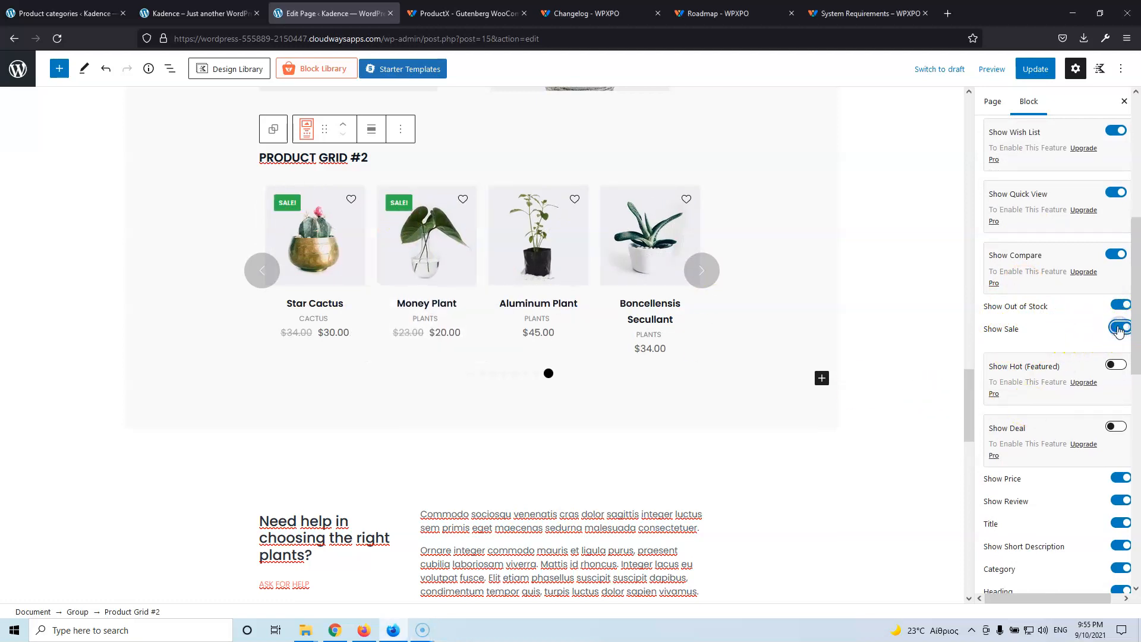
# Review the product slider's remaining display options, trying left alignment and restoring center alignment
pyautogui.scroll(-3, 1069, 364)
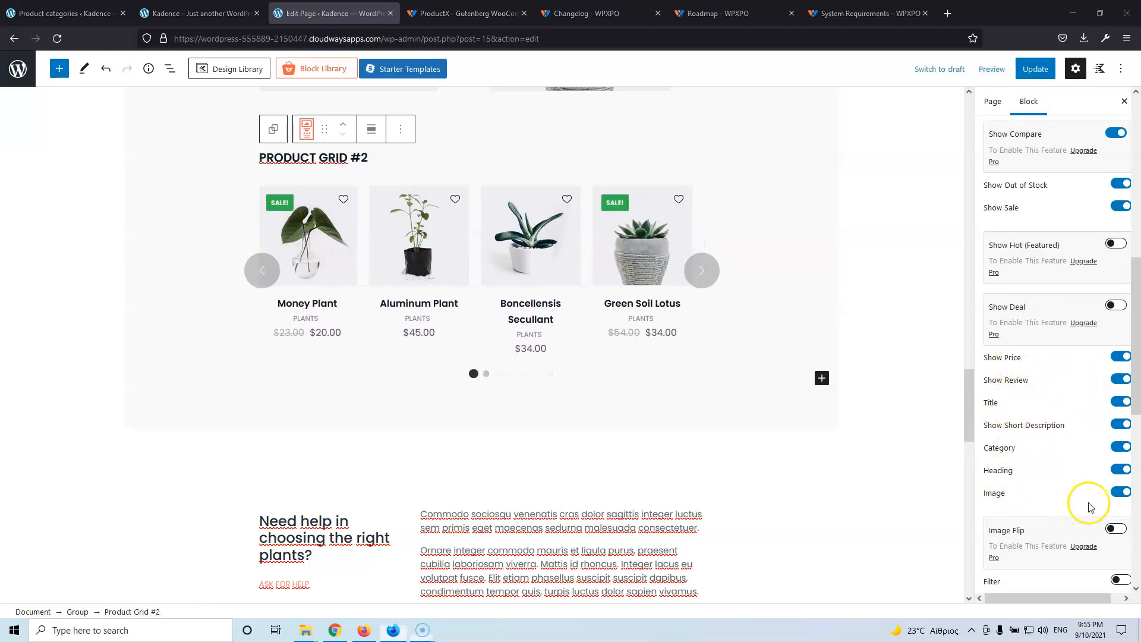
pyautogui.scroll(-3, 1093, 463)
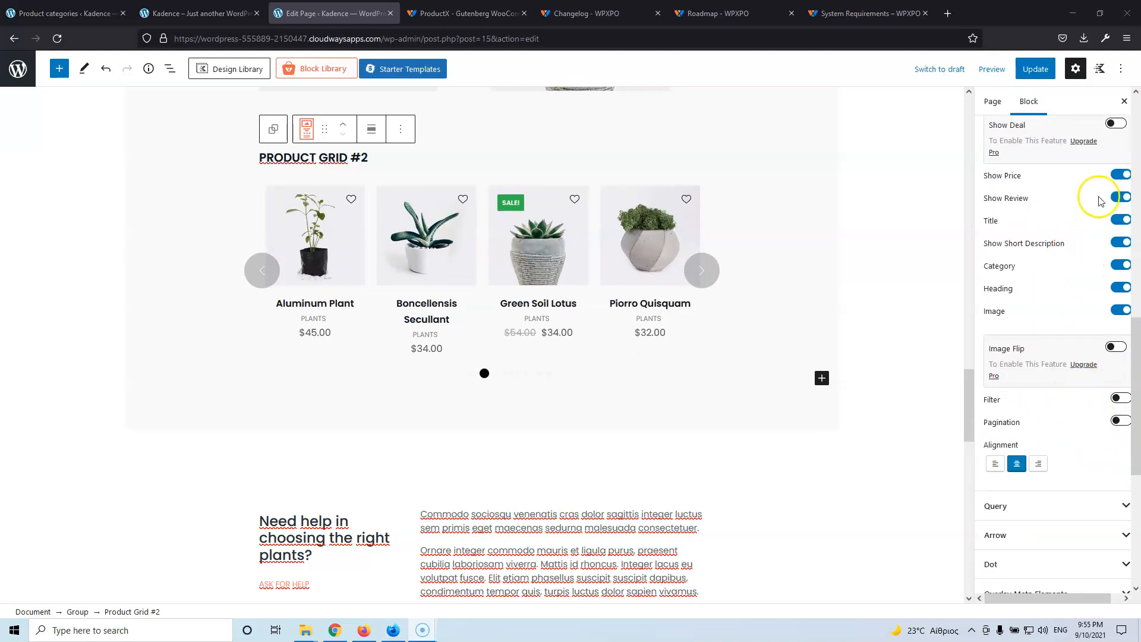
pyautogui.scroll(-2, 1090, 256)
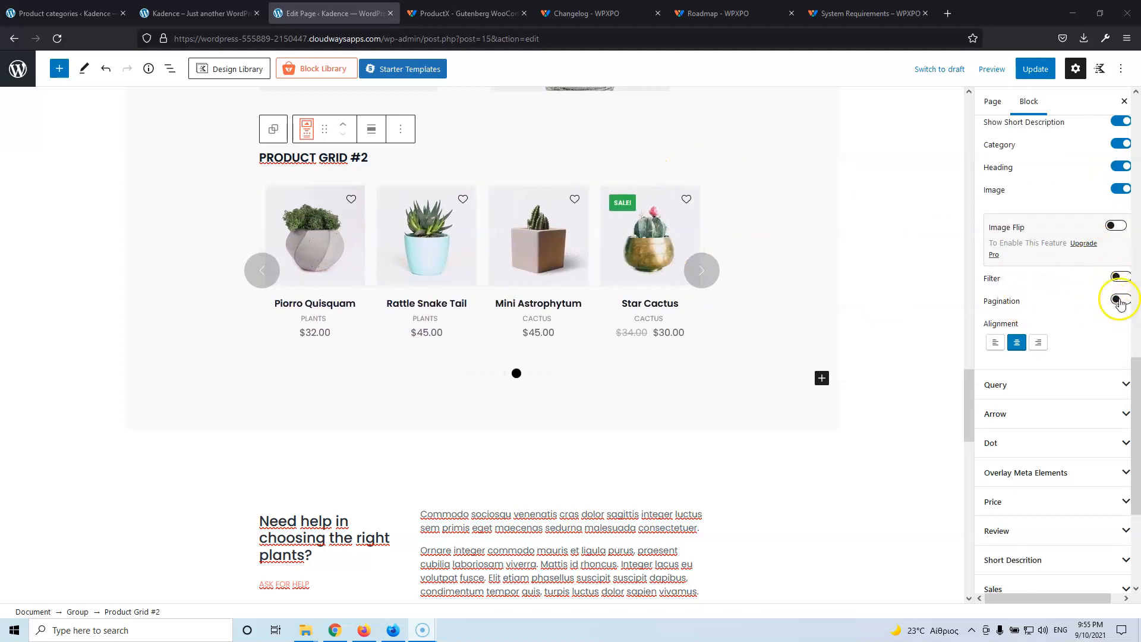
pyautogui.click(997, 344)
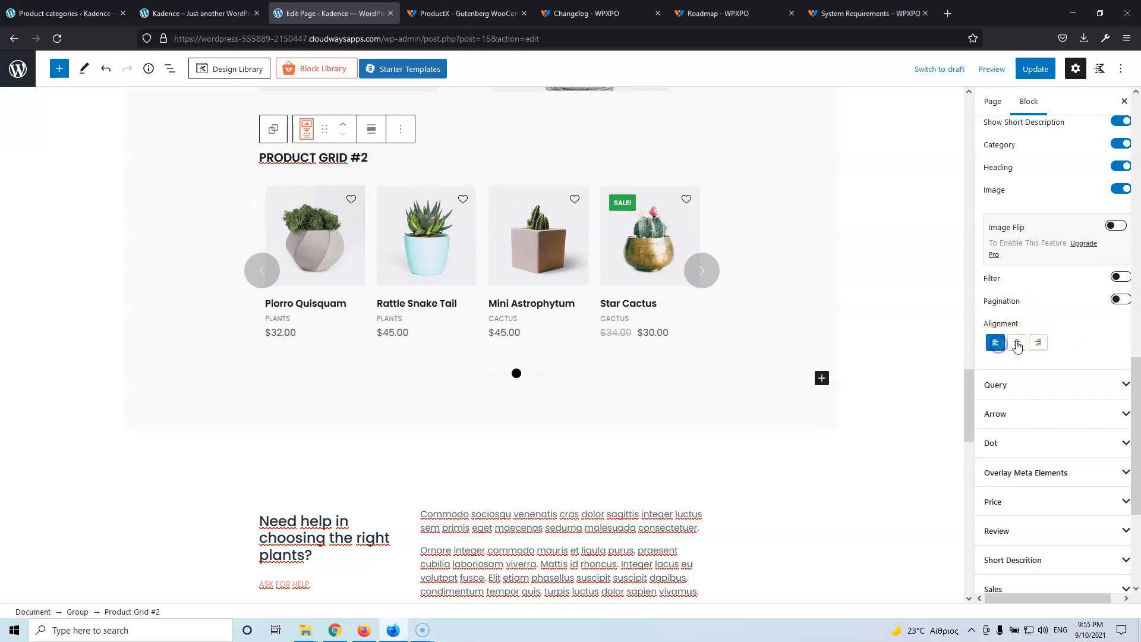
pyautogui.click(1018, 343)
# Examine the Quick Query choices in the product slider's query settings without applying one
pyautogui.click(1027, 383)
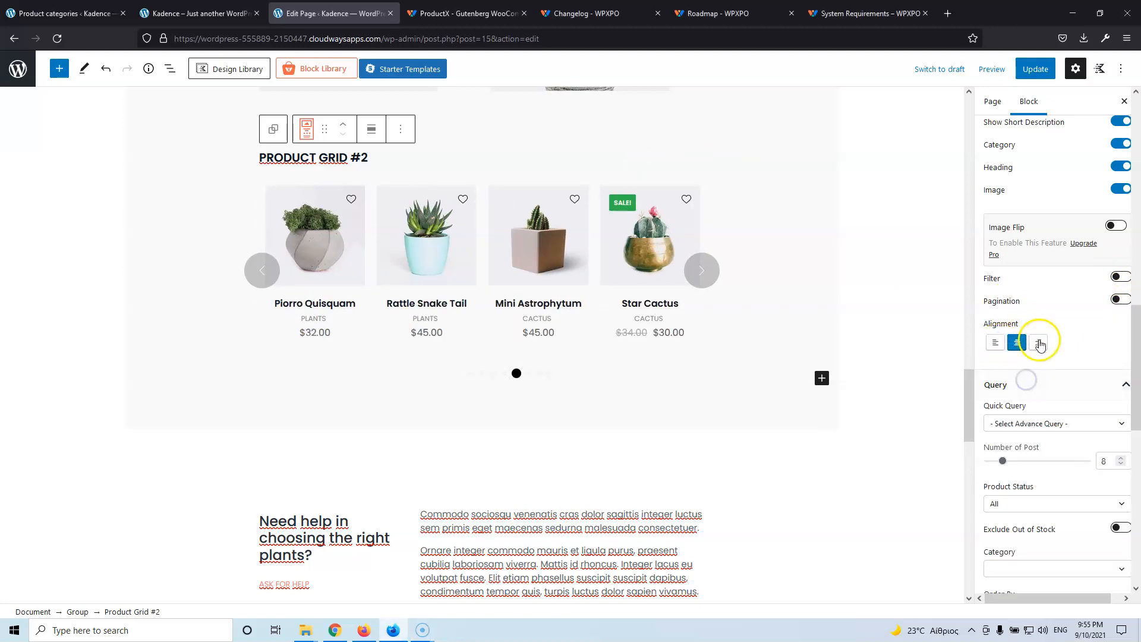
pyautogui.scroll(-2, 1061, 376)
pyautogui.scroll(-1, 1061, 376)
pyautogui.click(1034, 302)
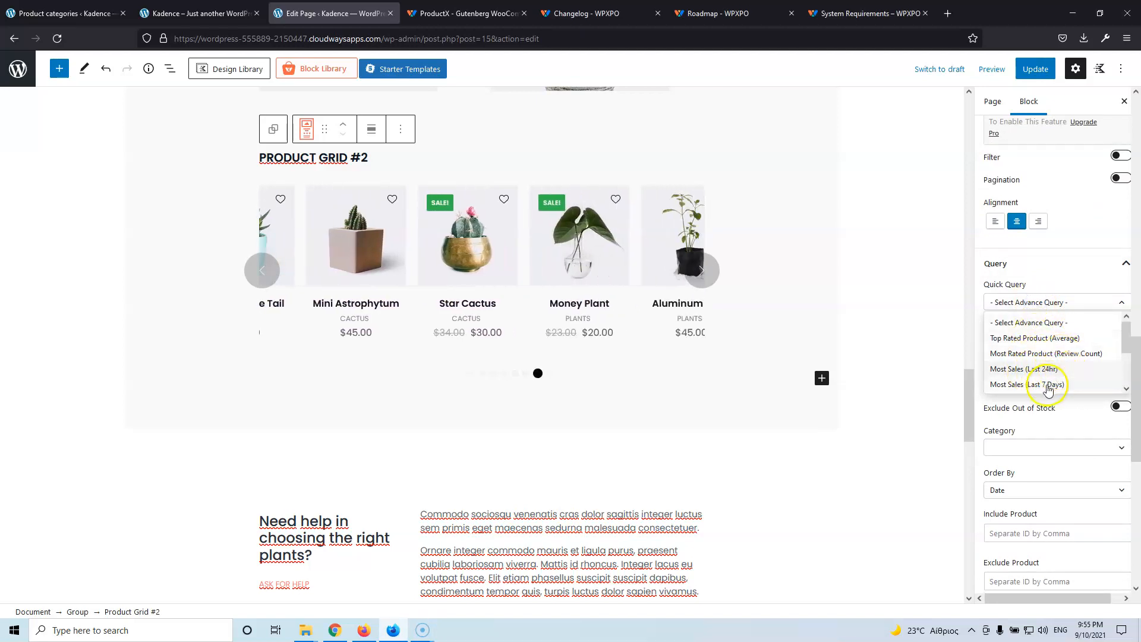
pyautogui.moveTo(1129, 346); pyautogui.dragTo(1119, 378)
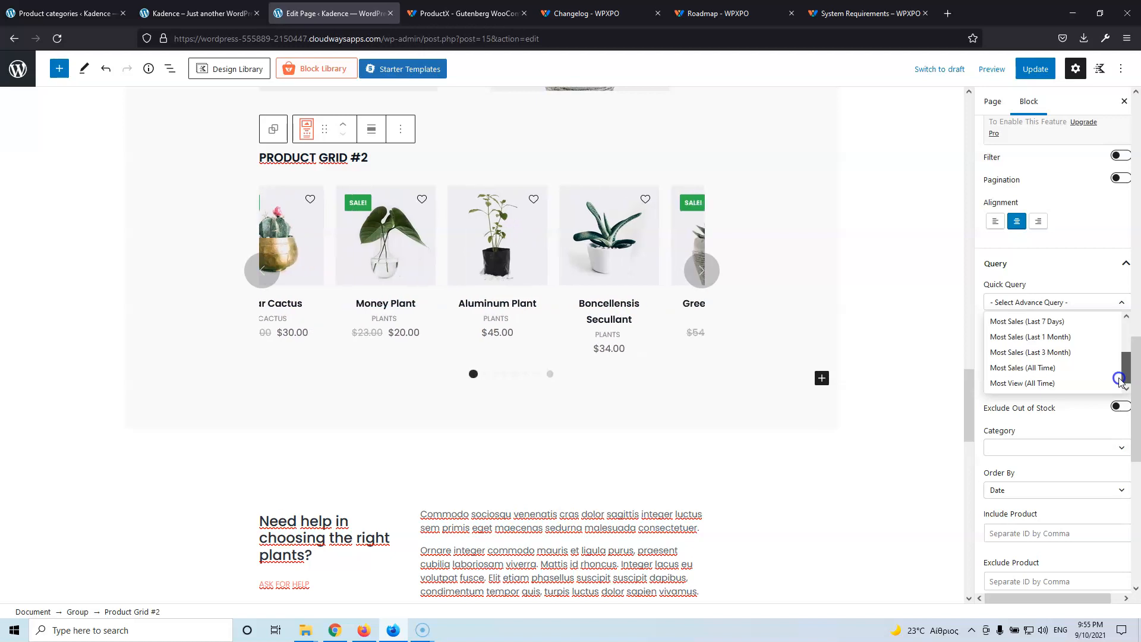
pyautogui.moveTo(1120, 378); pyautogui.dragTo(1118, 334)
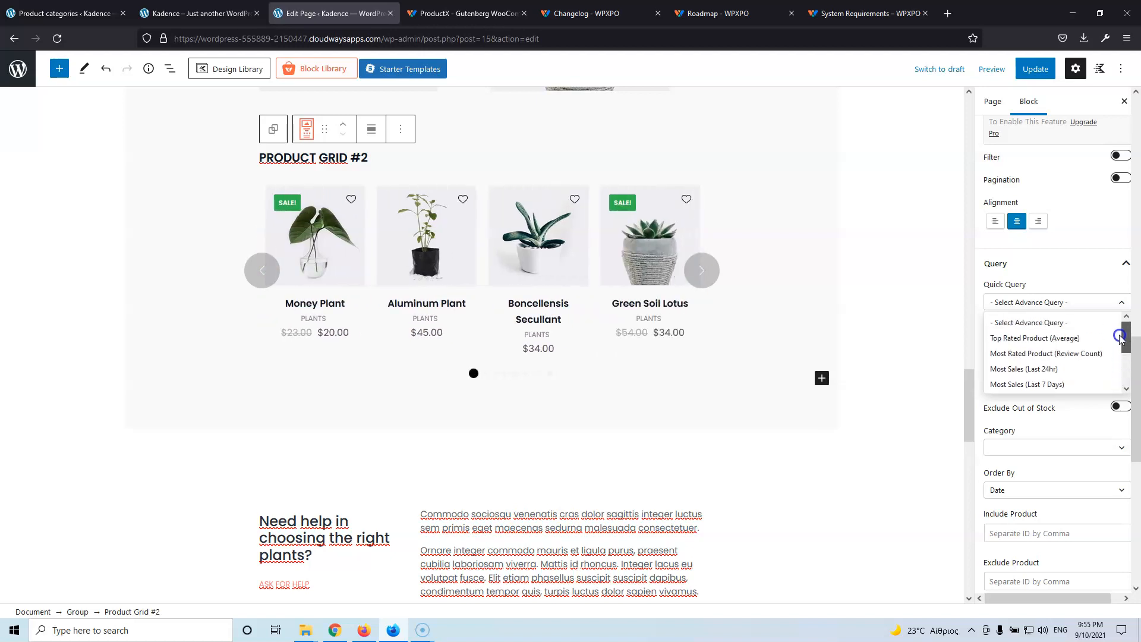
pyautogui.click(1072, 275)
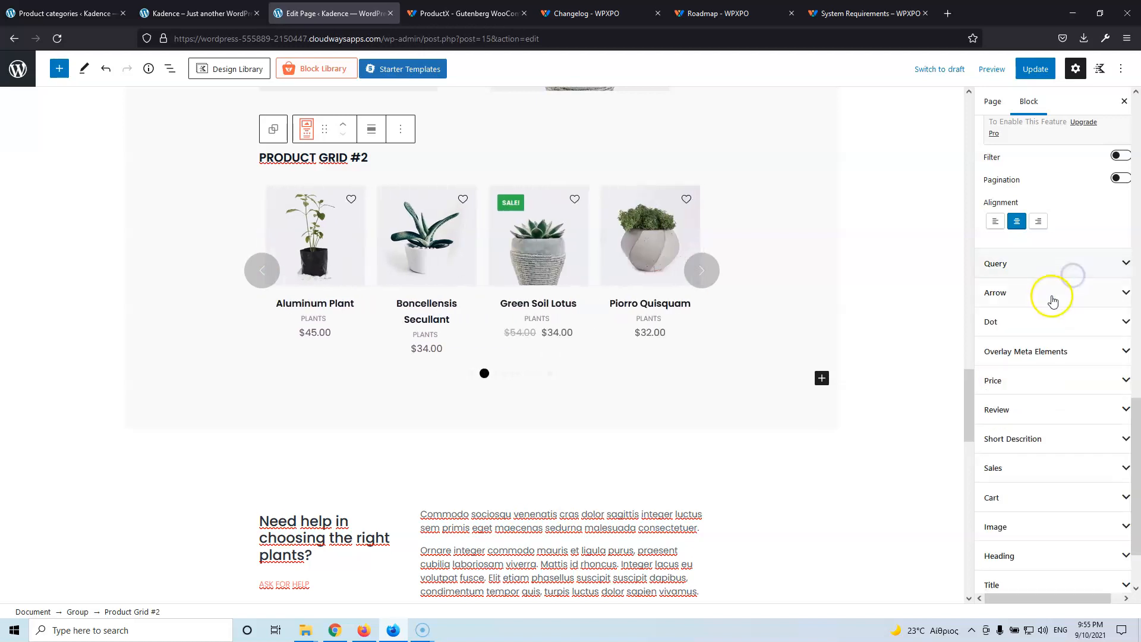
# Set the product slider's query to order products by New To Oldest
pyautogui.click(1056, 265)
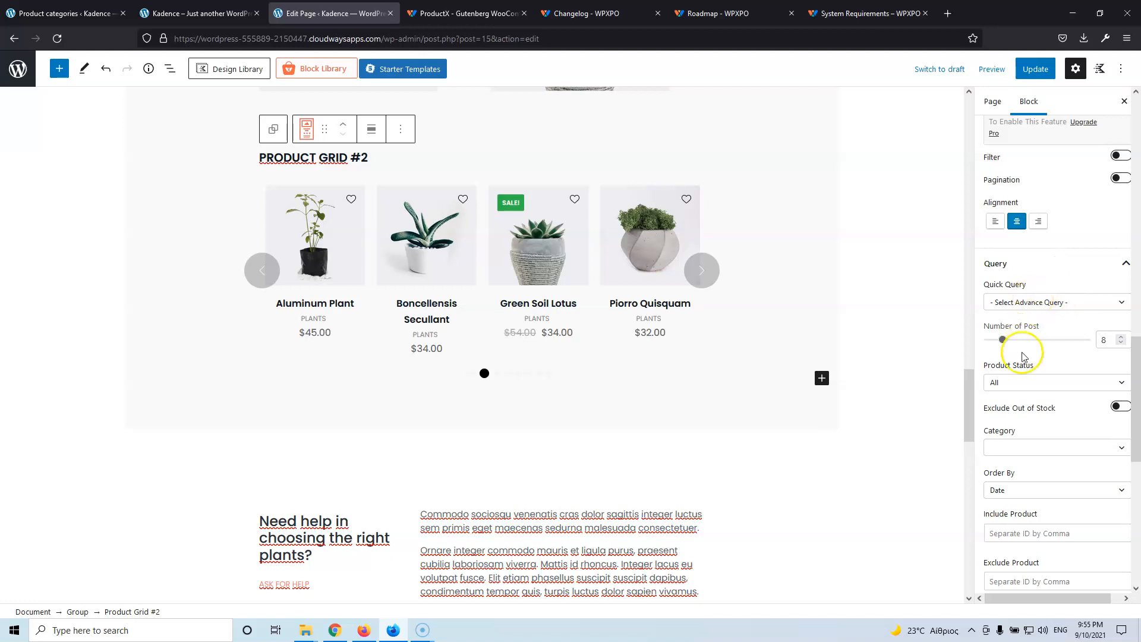
pyautogui.click(1028, 493)
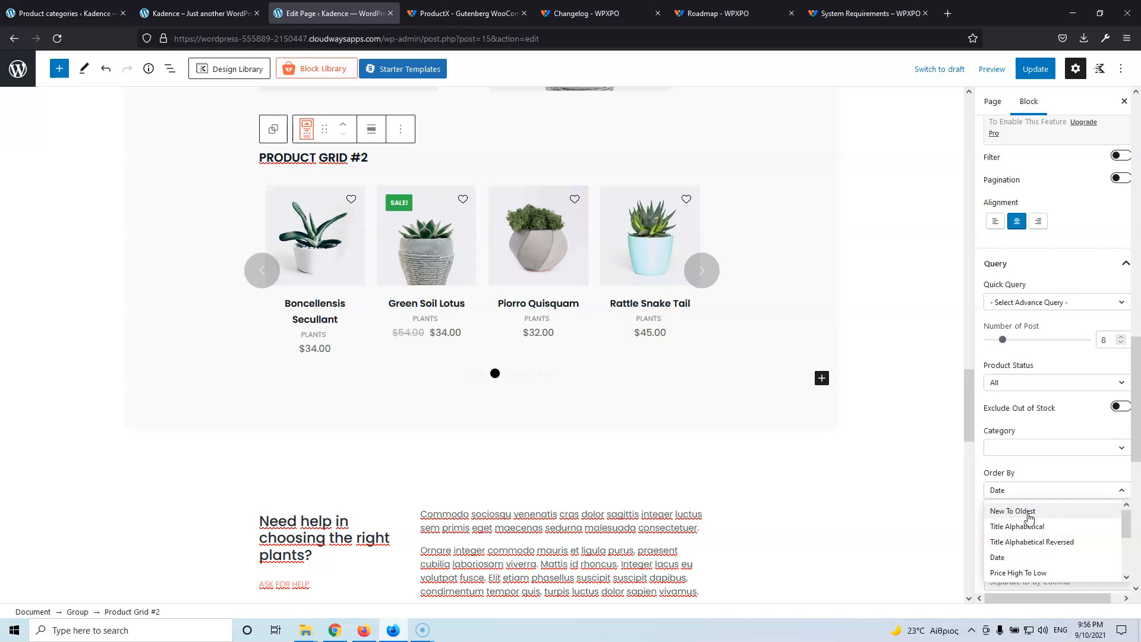
pyautogui.click(1027, 511)
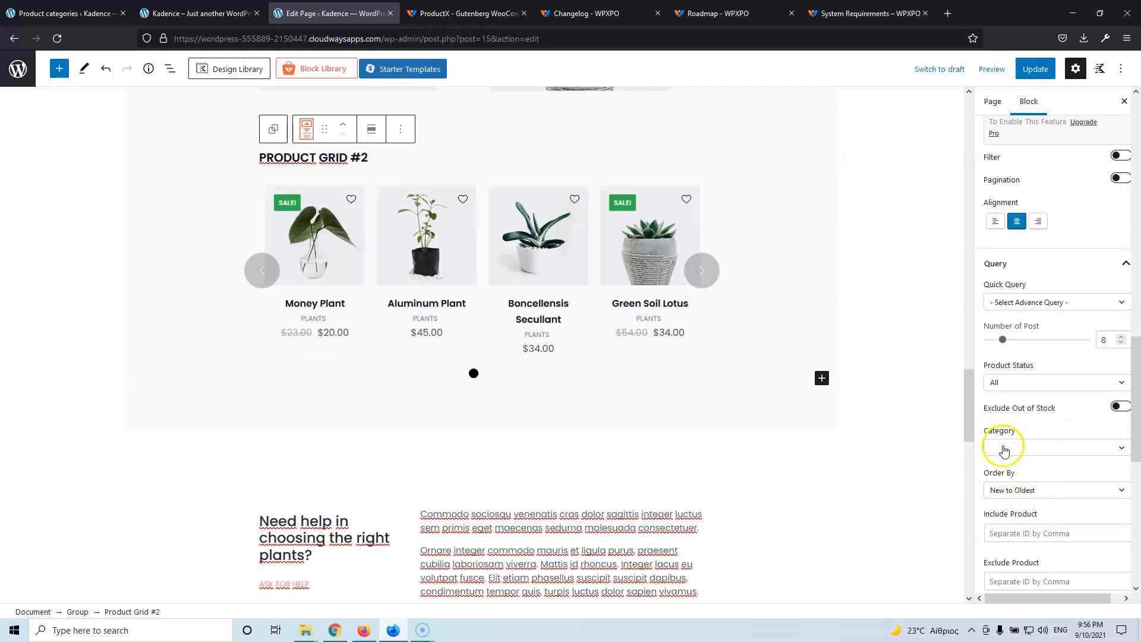
# Examine the Product Status and Category choices in the product slider's query settings
pyautogui.click(1026, 385)
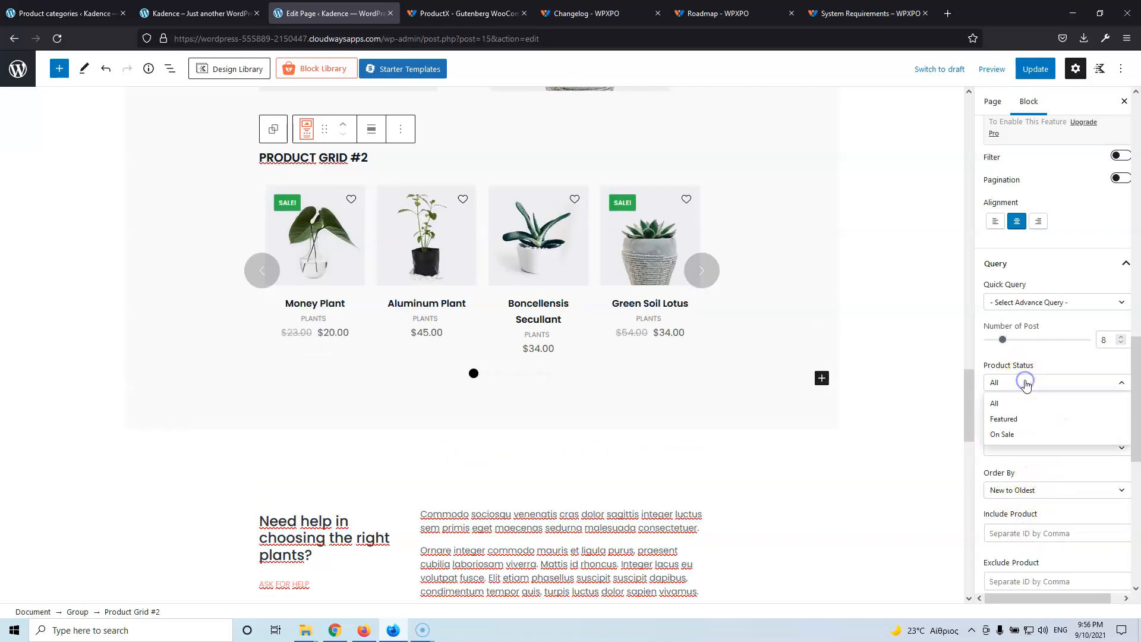
pyautogui.click(1046, 356)
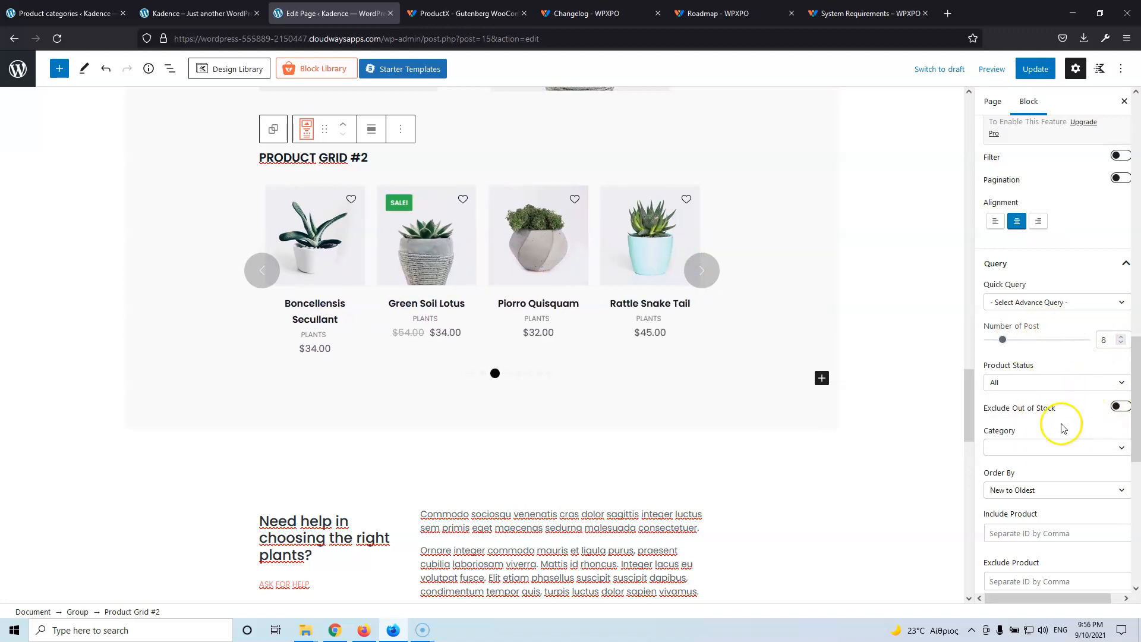
pyautogui.scroll(-2, 1057, 359)
pyautogui.click(1051, 330)
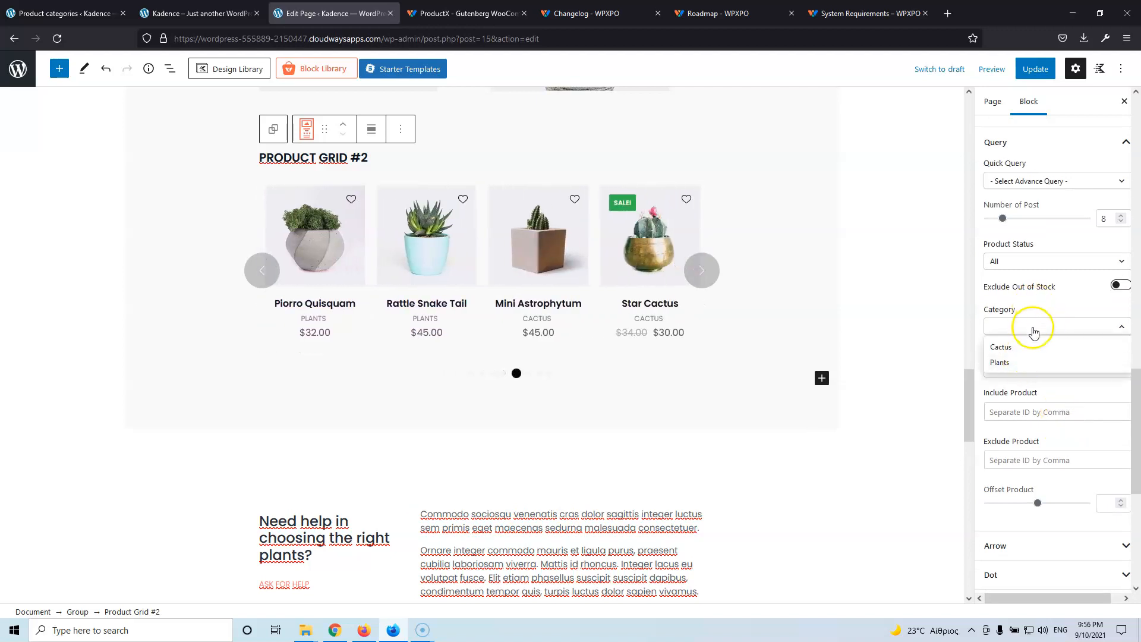
pyautogui.click(1050, 392)
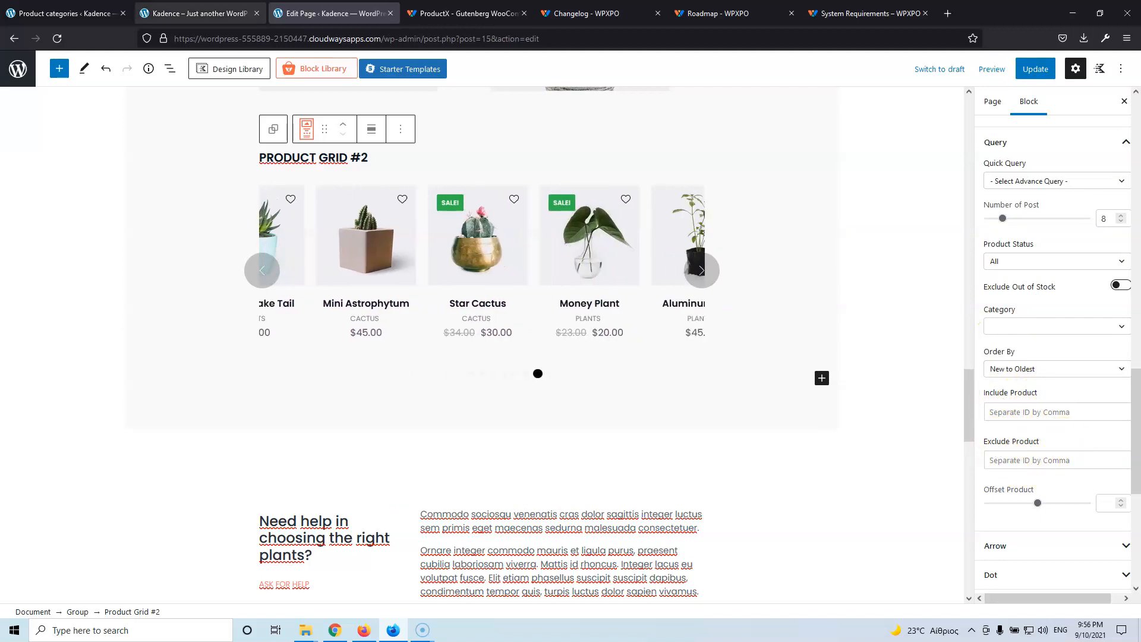
# Look up product IDs in the All Products list, and review the query's include, exclude and offset settings in the page editor
pyautogui.click(85, 8)
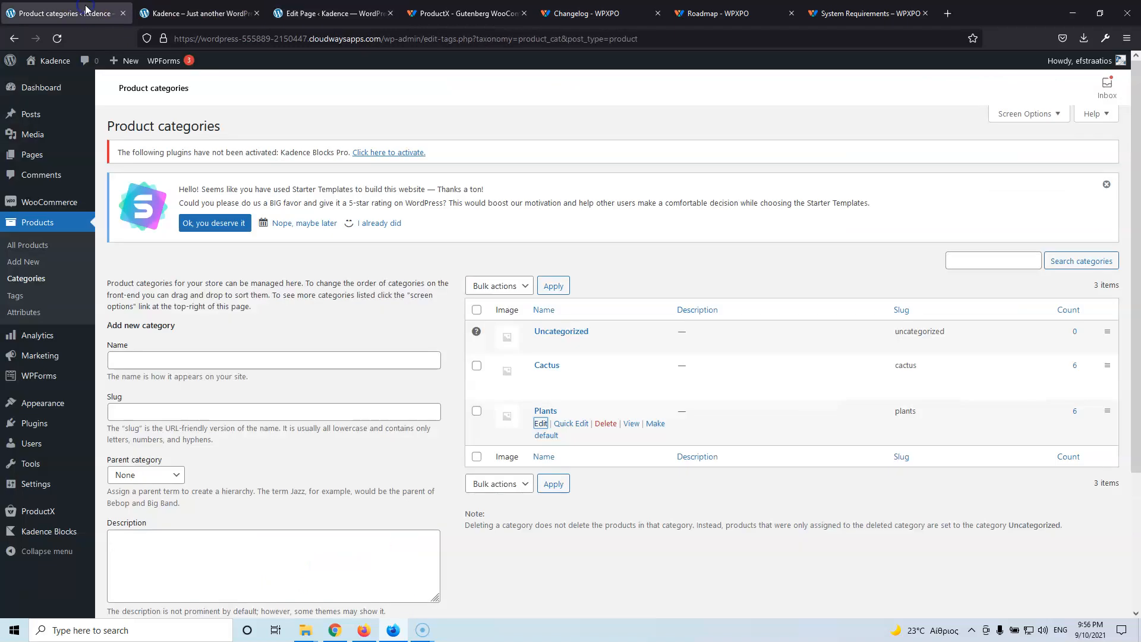
pyautogui.click(36, 250)
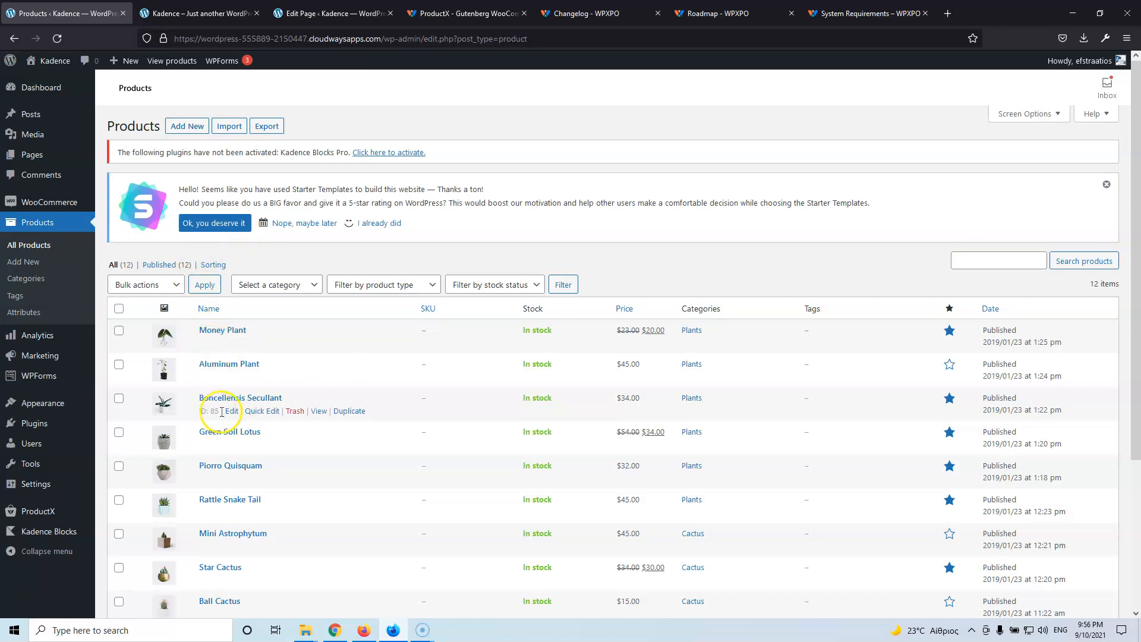
pyautogui.click(341, 7)
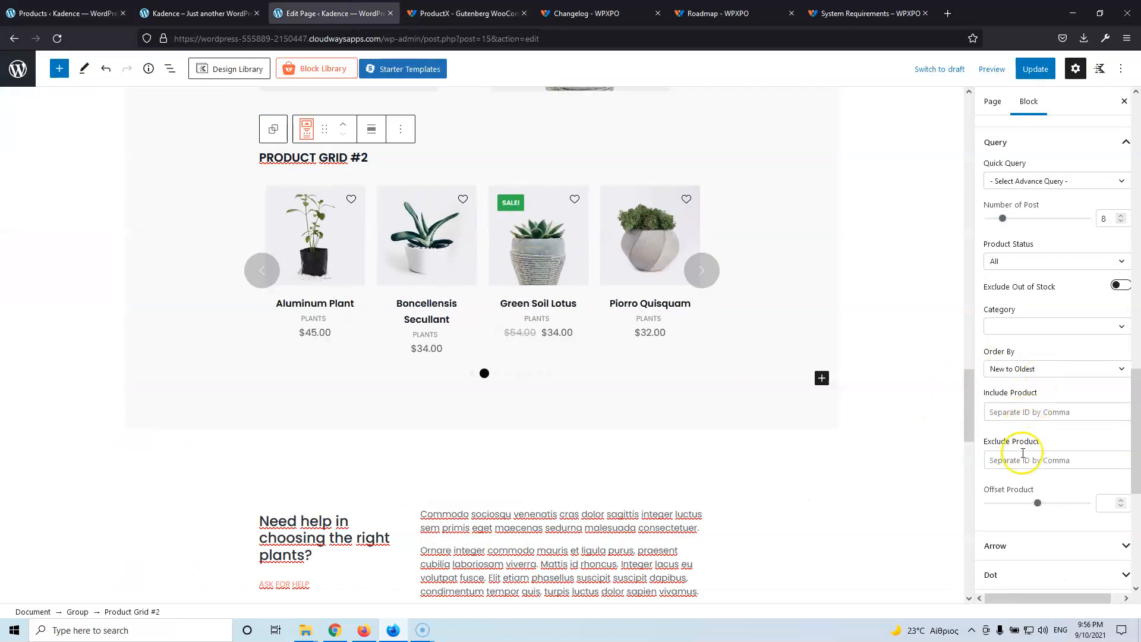
pyautogui.scroll(-2, 1022, 453)
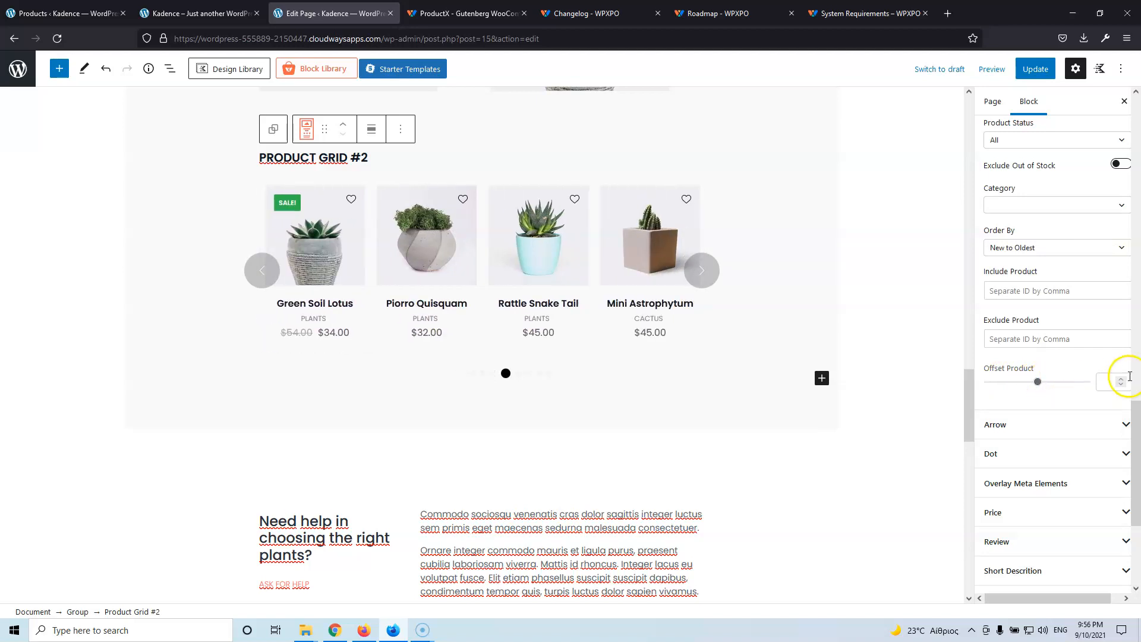
# Set the slider arrows' normal color to bright red and their background color to opaque near-black
pyautogui.click(1046, 425)
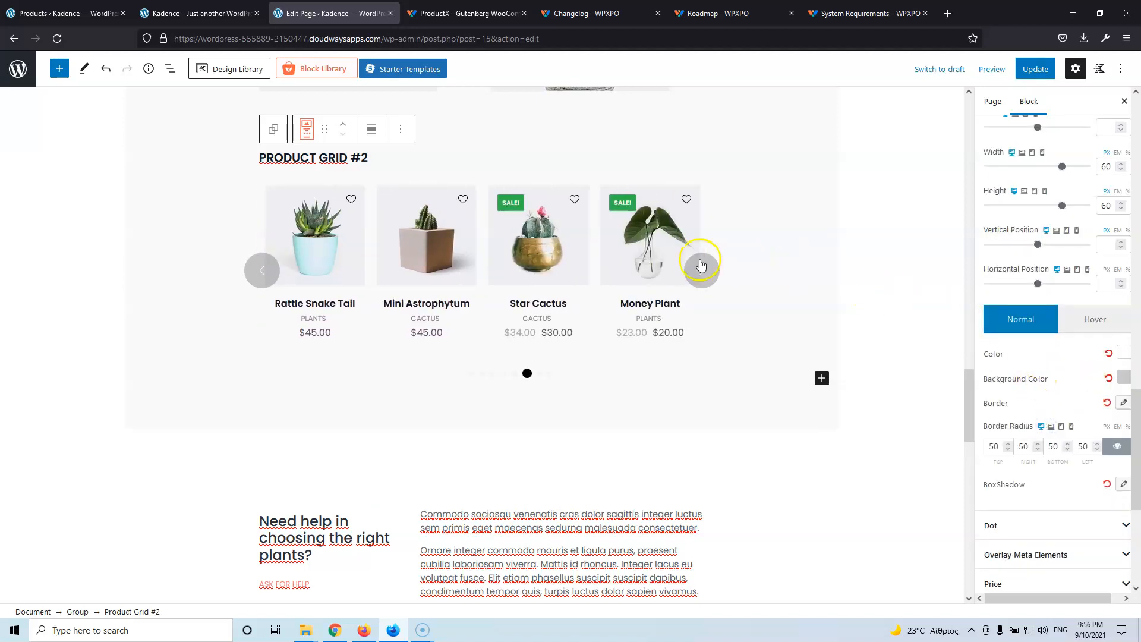
pyautogui.click(1123, 354)
pyautogui.moveTo(1074, 247); pyautogui.dragTo(1116, 174)
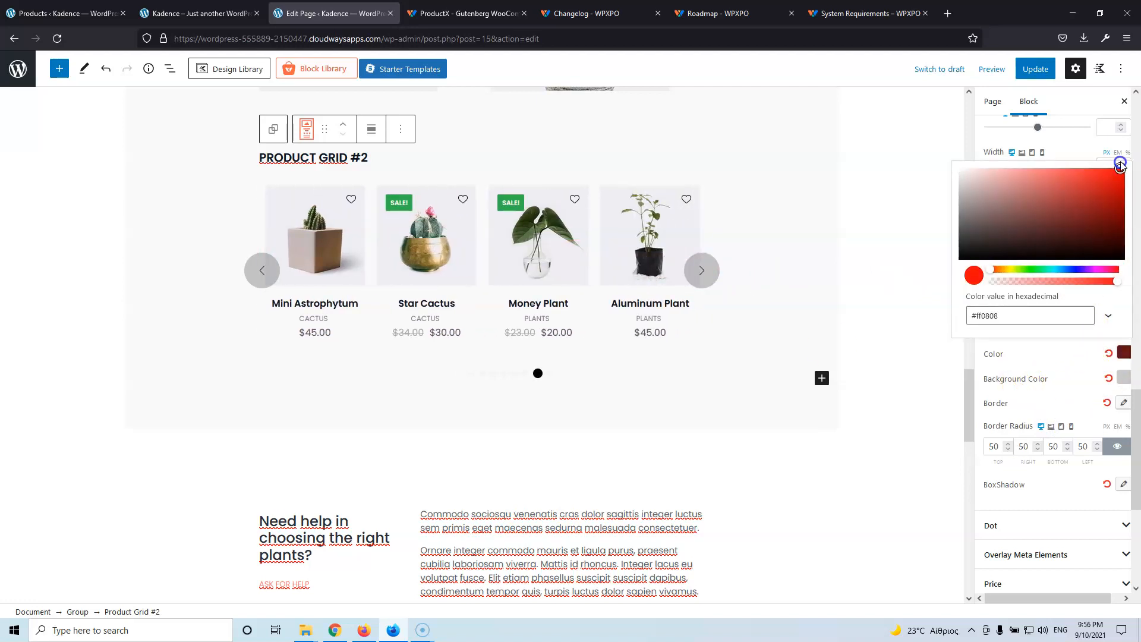
pyautogui.click(1075, 365)
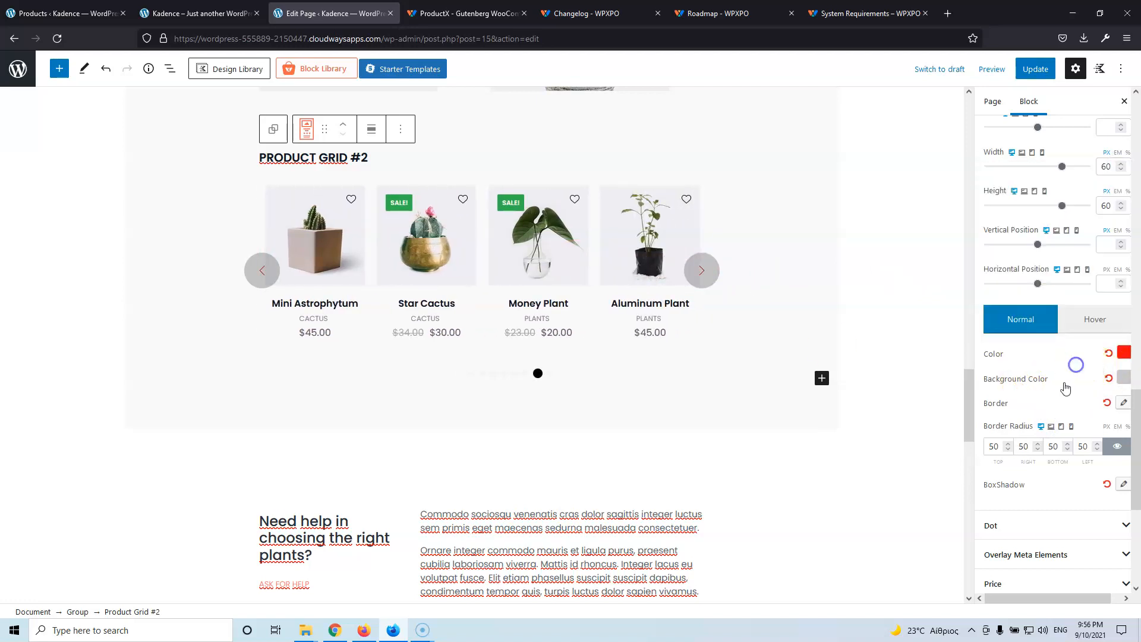
pyautogui.click(1122, 380)
pyautogui.moveTo(1006, 249); pyautogui.dragTo(965, 283)
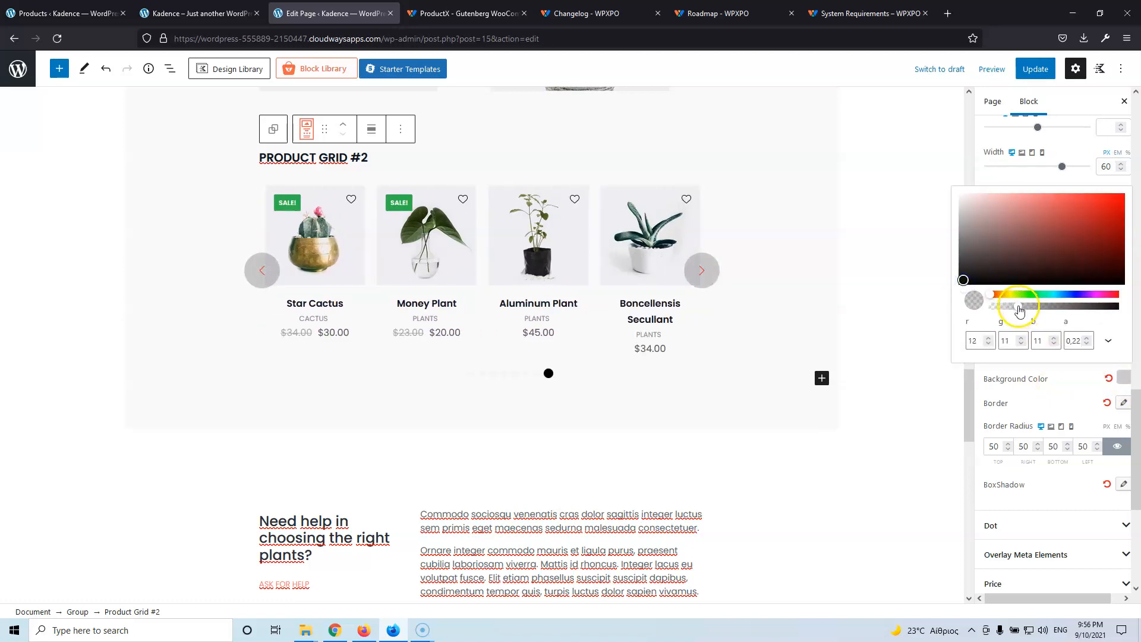
pyautogui.click(1072, 391)
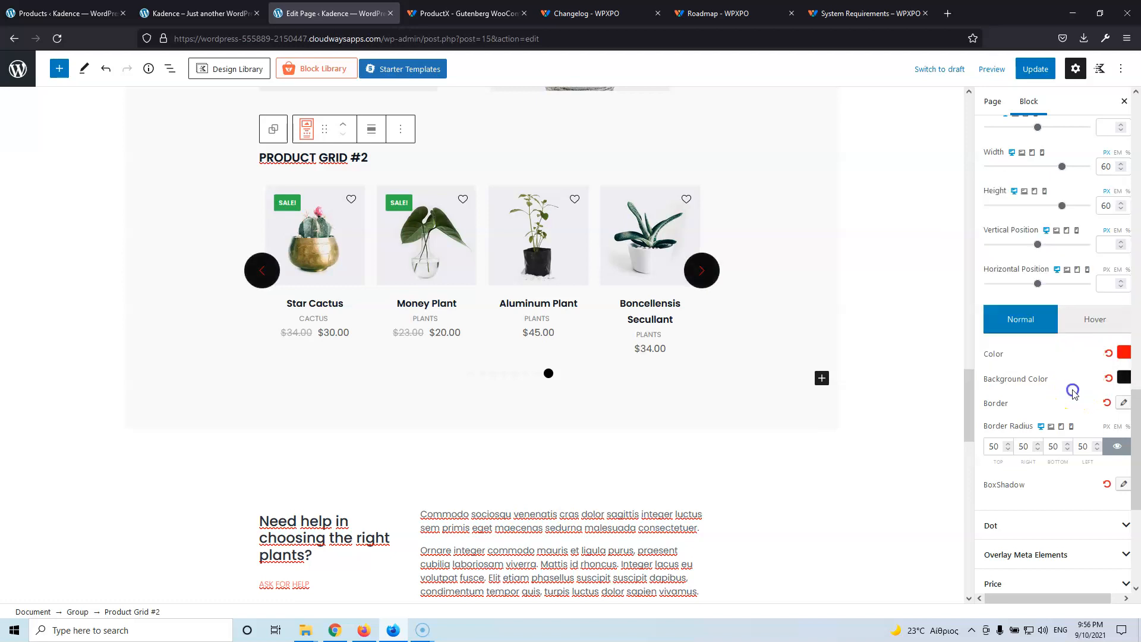
# Review the slider arrows' hover color, background, border, radius and shadow settings
pyautogui.click(1099, 322)
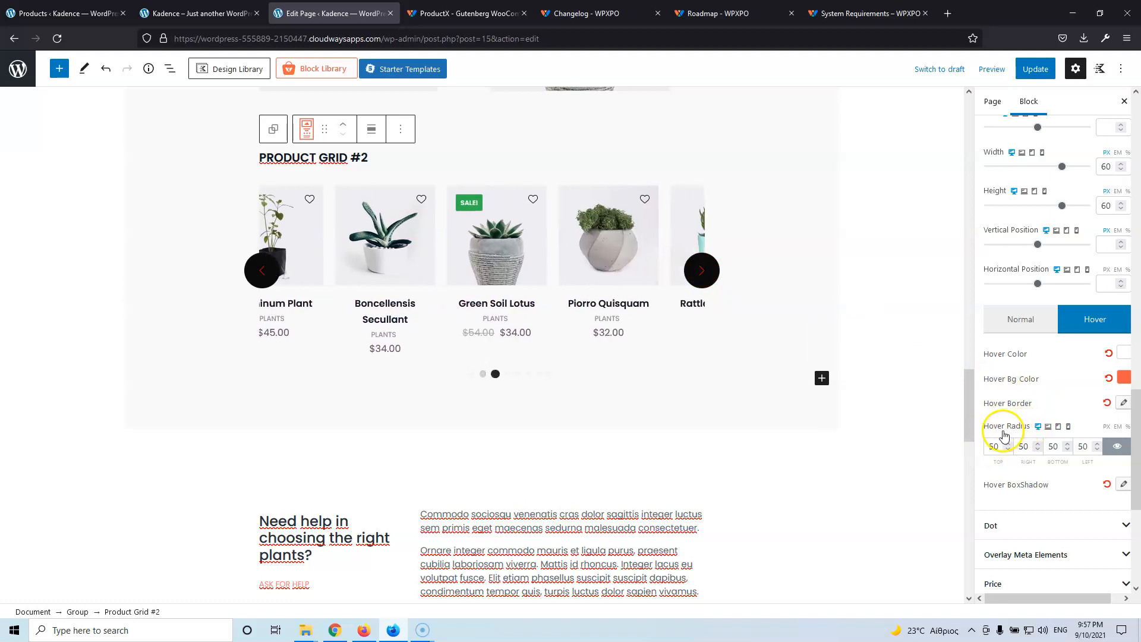
pyautogui.scroll(-1, 1063, 418)
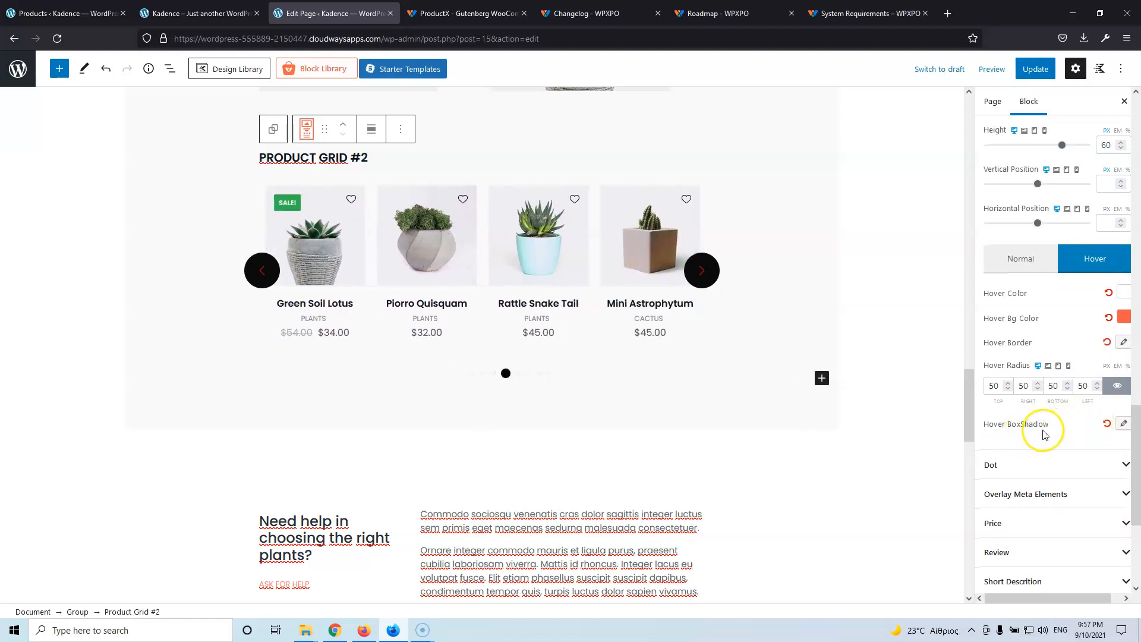
pyautogui.click(1021, 259)
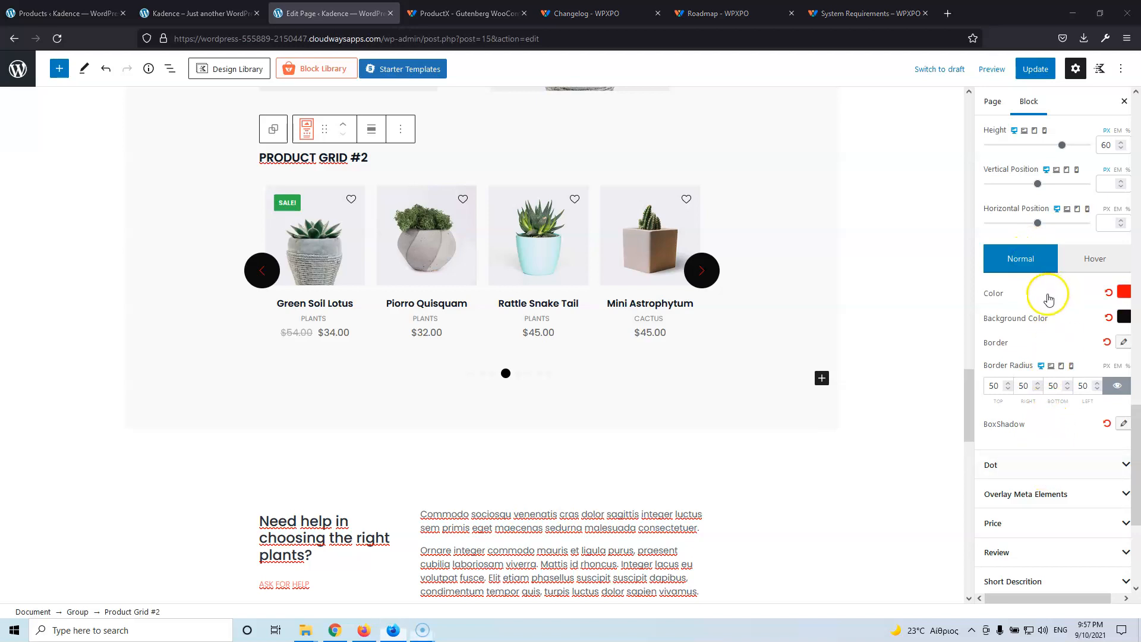
# Set the slider arrows' size to 22 px and move them to horizontal position 124 px and vertical position -64 px
pyautogui.scroll(4, 1046, 300)
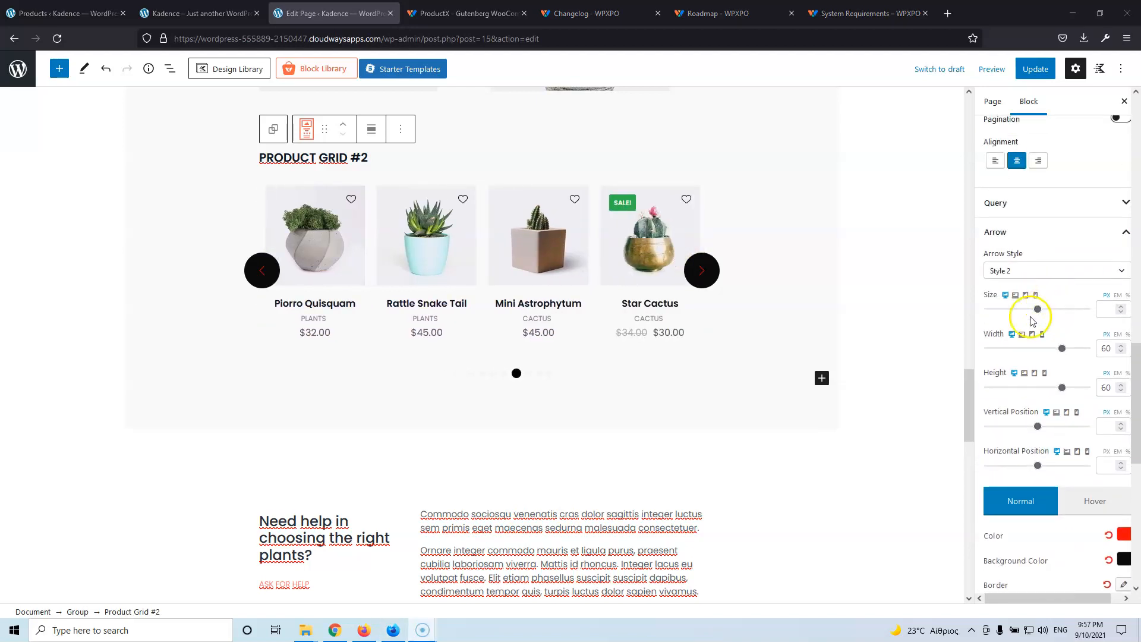
pyautogui.moveTo(1041, 310); pyautogui.dragTo(1032, 312)
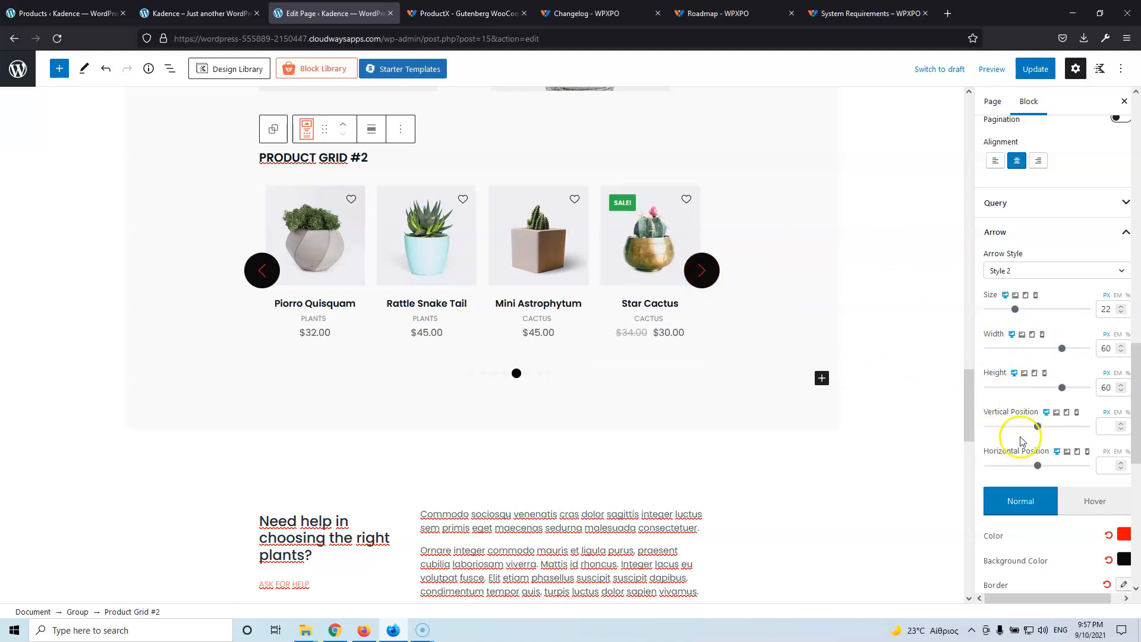
pyautogui.scroll(-2, 1021, 434)
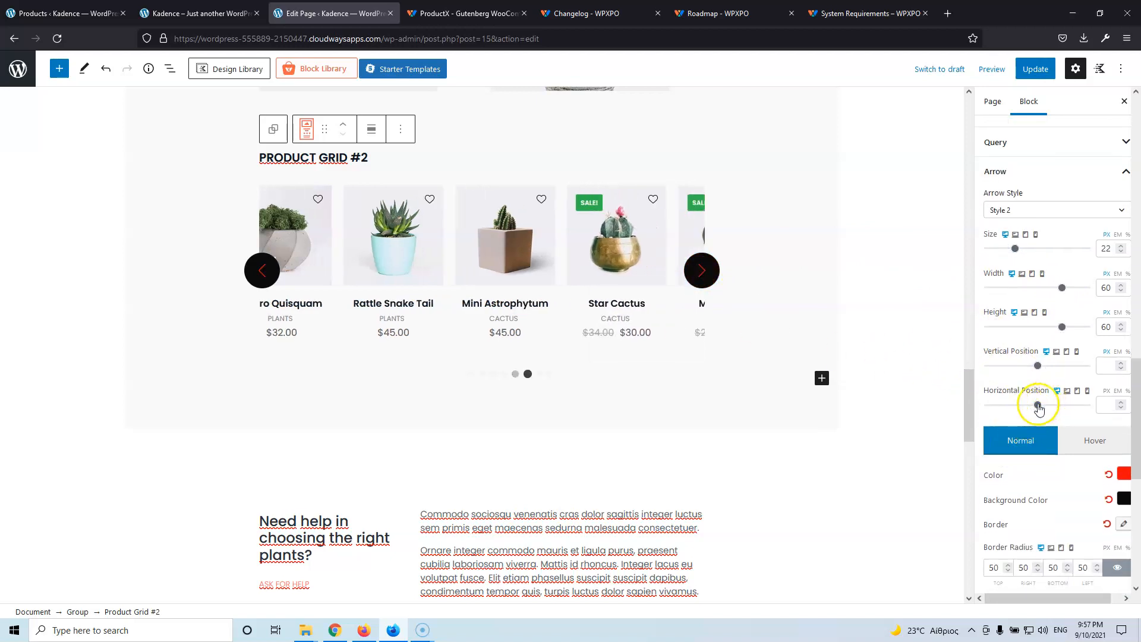
pyautogui.click(1040, 402)
pyautogui.moveTo(1048, 404); pyautogui.dragTo(1008, 369)
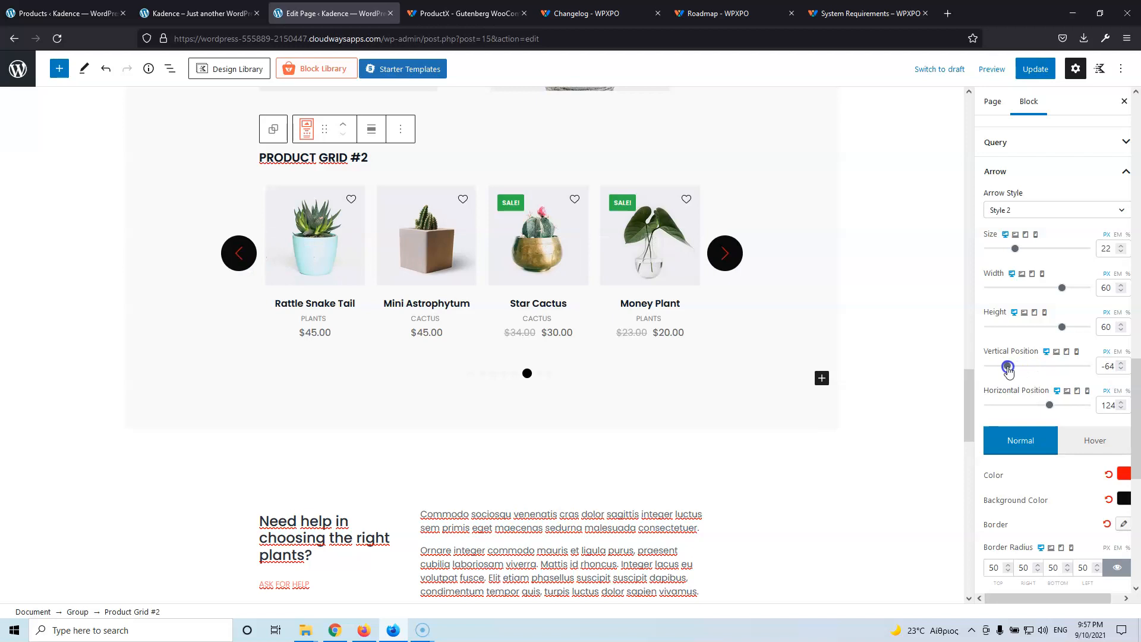
# Set the background color of the slider's normal dots to gray #949494
pyautogui.scroll(-5, 1028, 407)
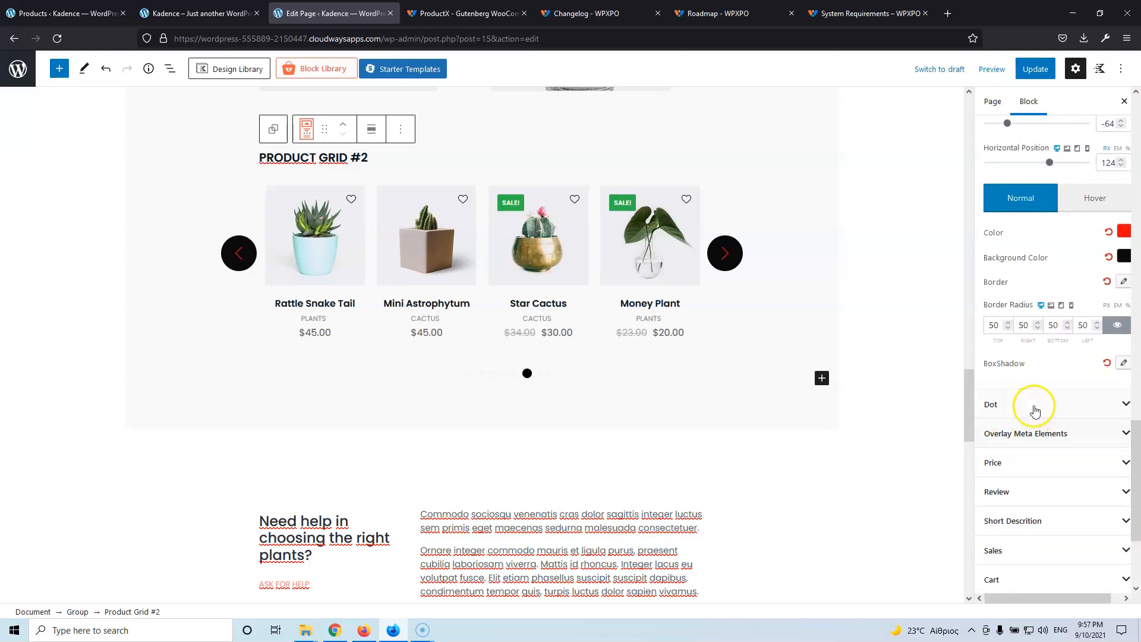
pyautogui.scroll(5, 1039, 357)
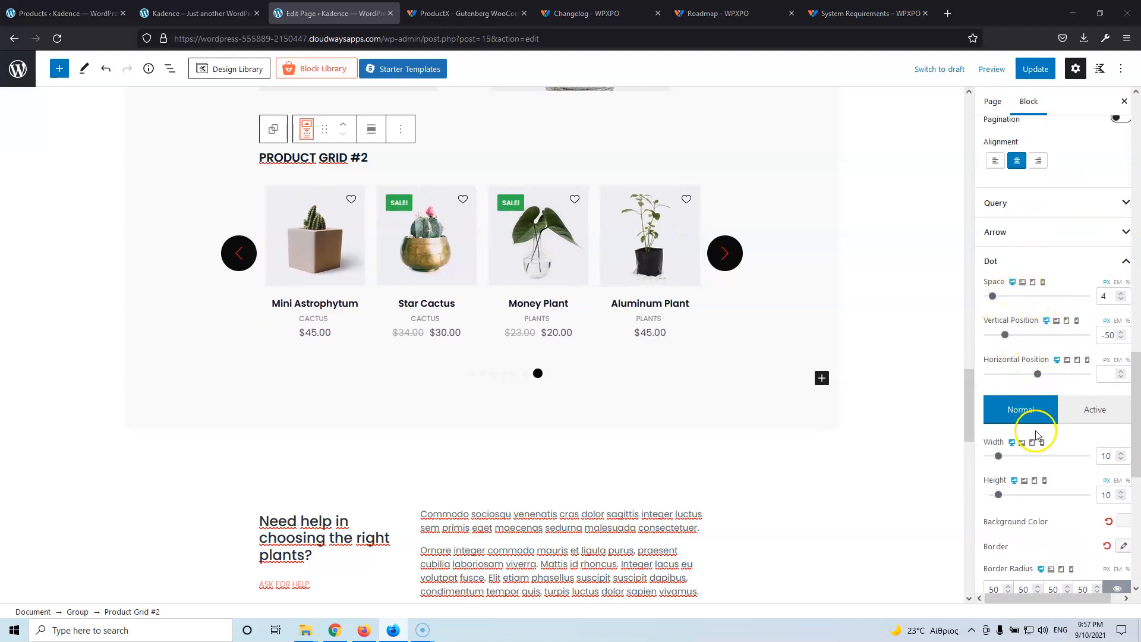
pyautogui.scroll(-2, 1022, 434)
pyautogui.click(1118, 399)
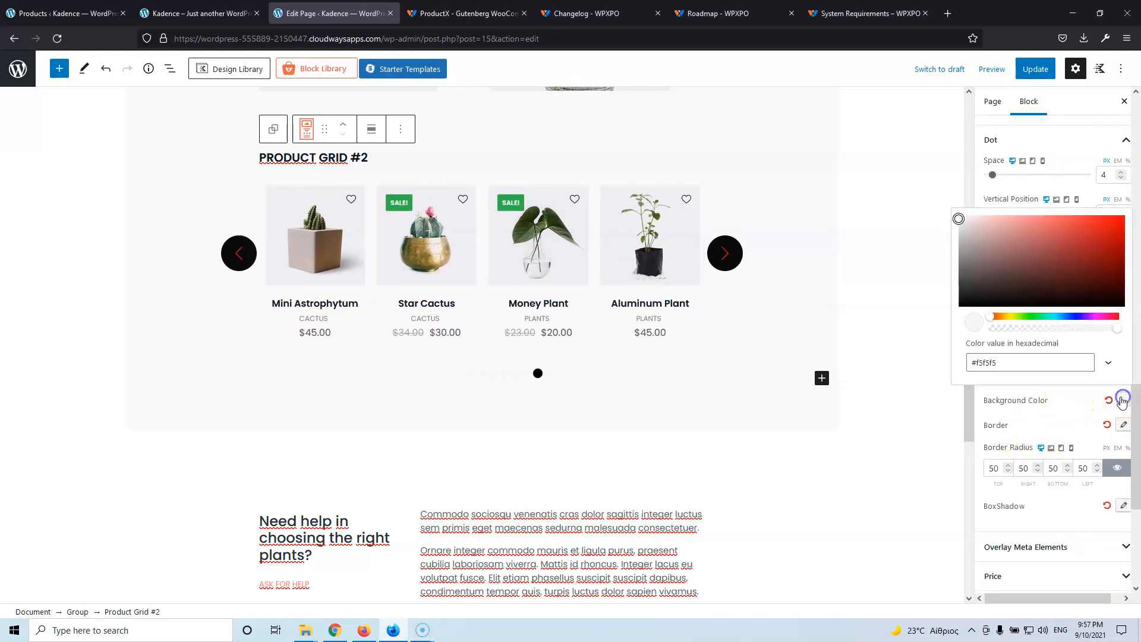
pyautogui.click(959, 254)
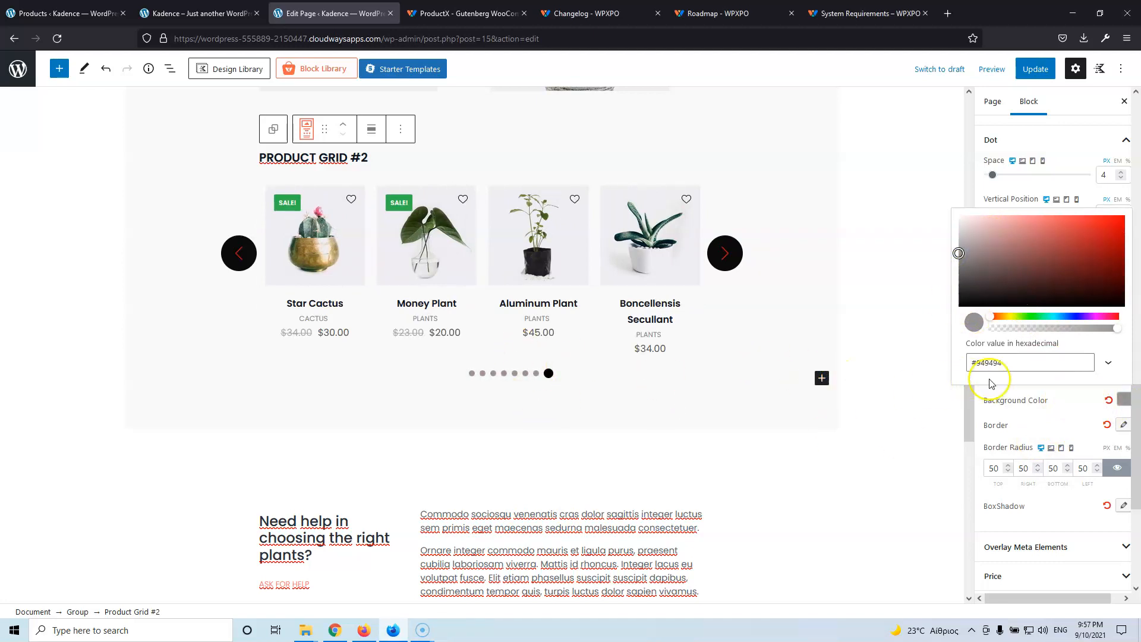
pyautogui.click(1063, 407)
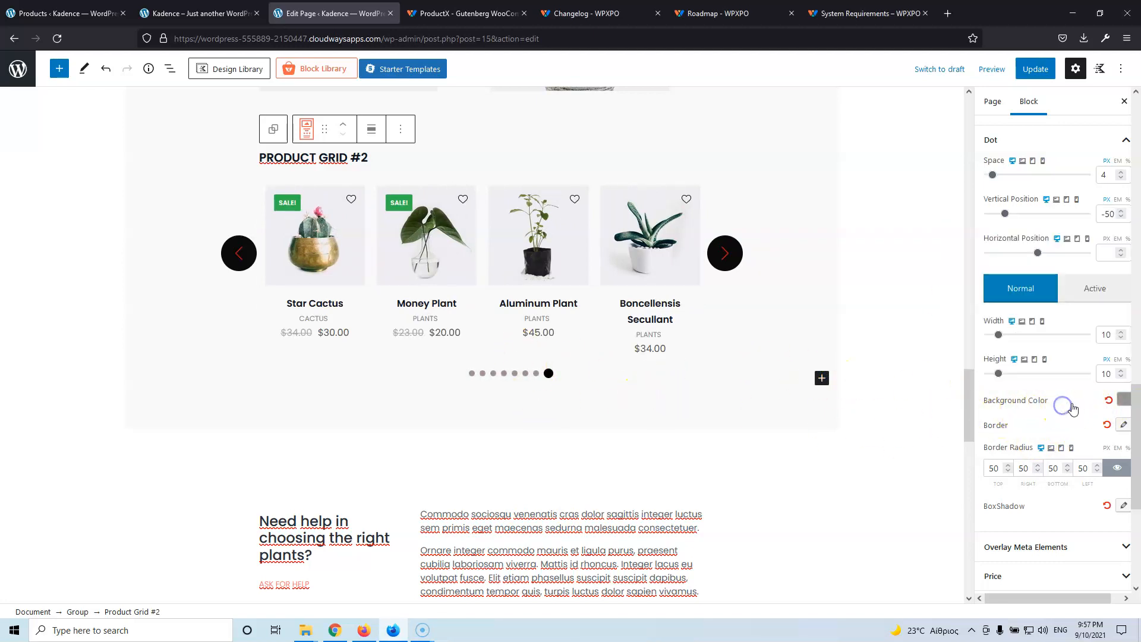
# Set the background color of the slider's active dot to bright red
pyautogui.click(1095, 291)
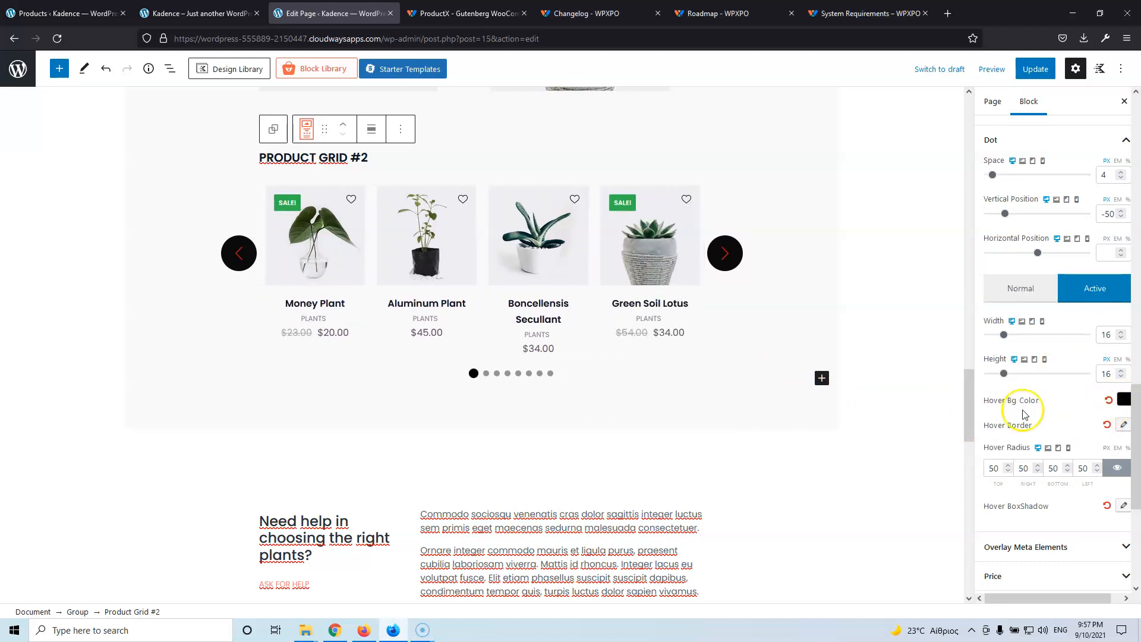
pyautogui.click(1123, 399)
pyautogui.click(1075, 280)
pyautogui.moveTo(1075, 281); pyautogui.dragTo(1114, 218)
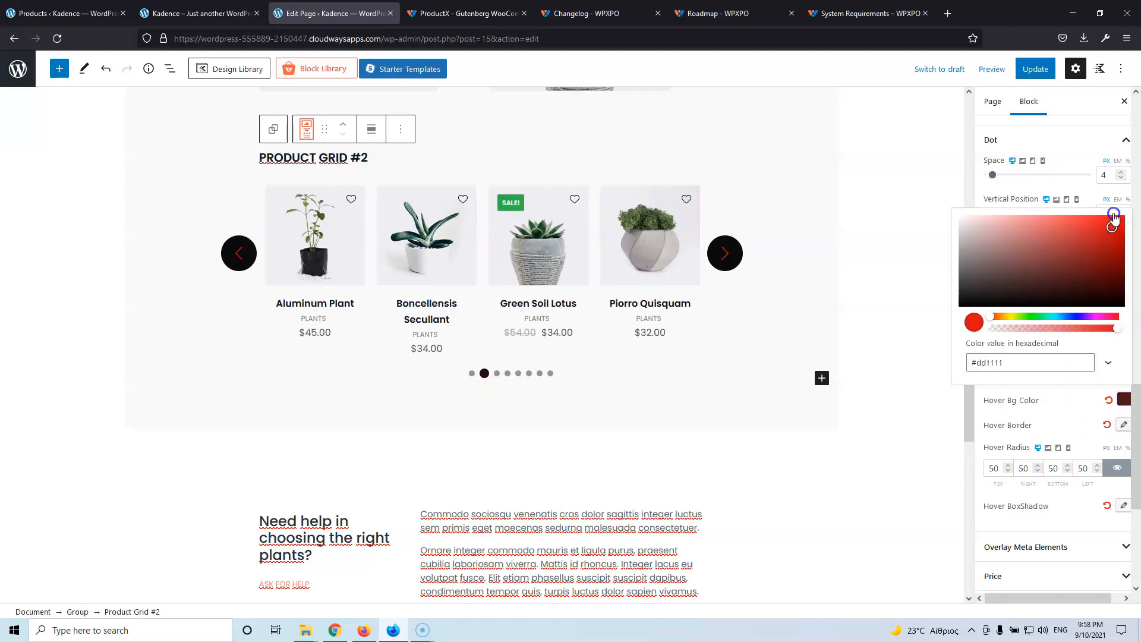
pyautogui.click(1054, 401)
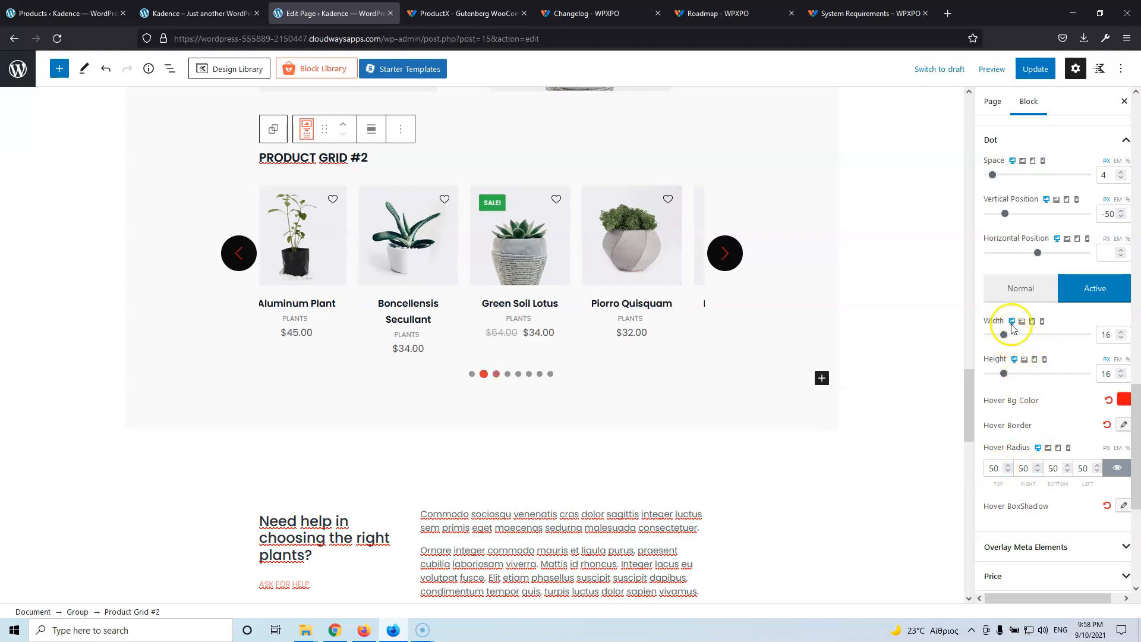
# Look over the overlay meta element settings and set the product price color to red #ff0000
pyautogui.scroll(-4, 1042, 374)
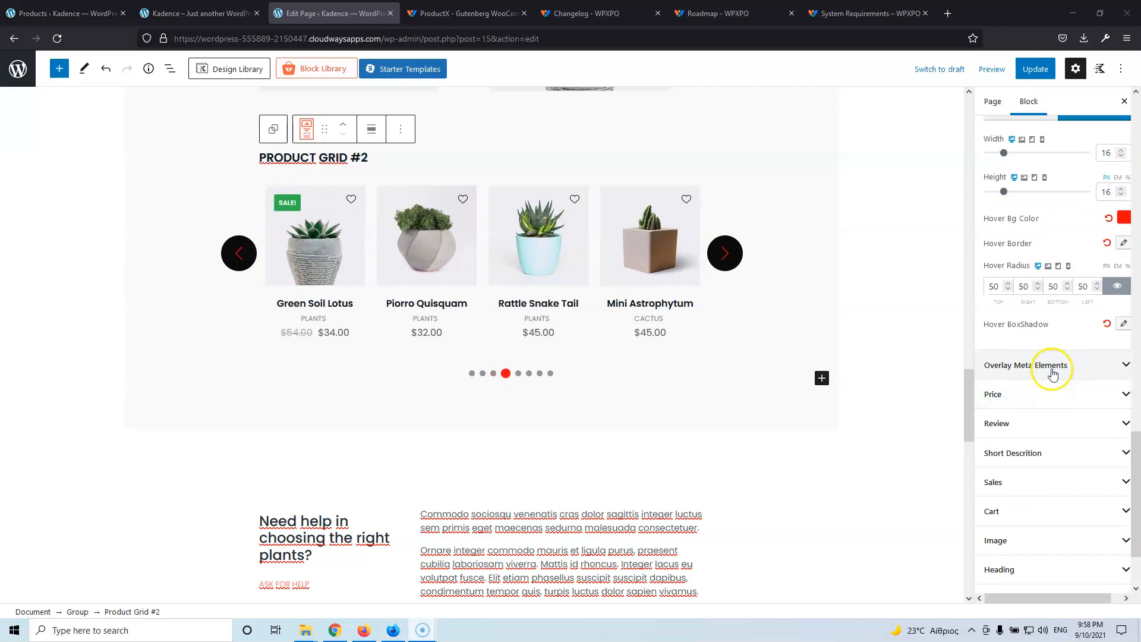
pyautogui.click(1052, 371)
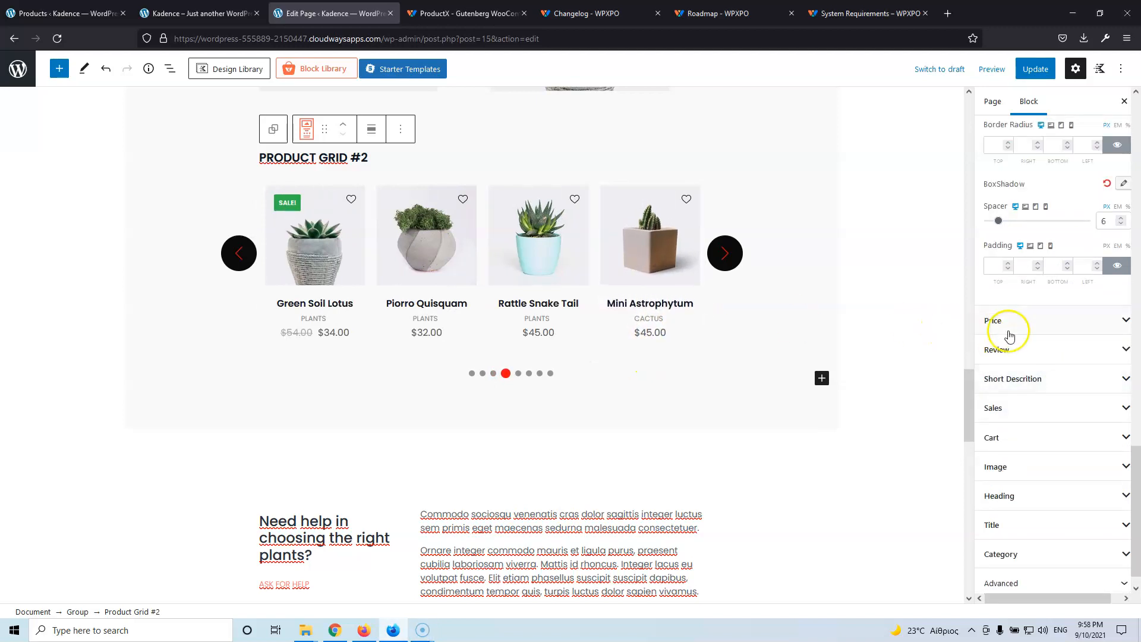
pyautogui.scroll(3, 1043, 333)
pyautogui.scroll(-2, 1034, 388)
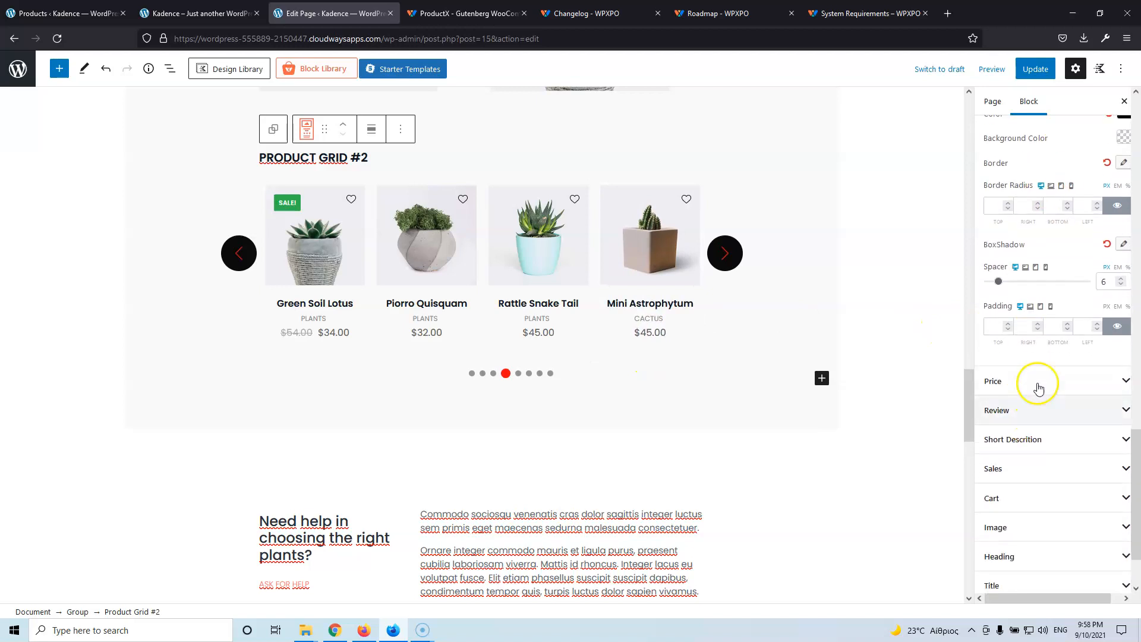
pyautogui.click(1036, 383)
pyautogui.scroll(3, 1036, 337)
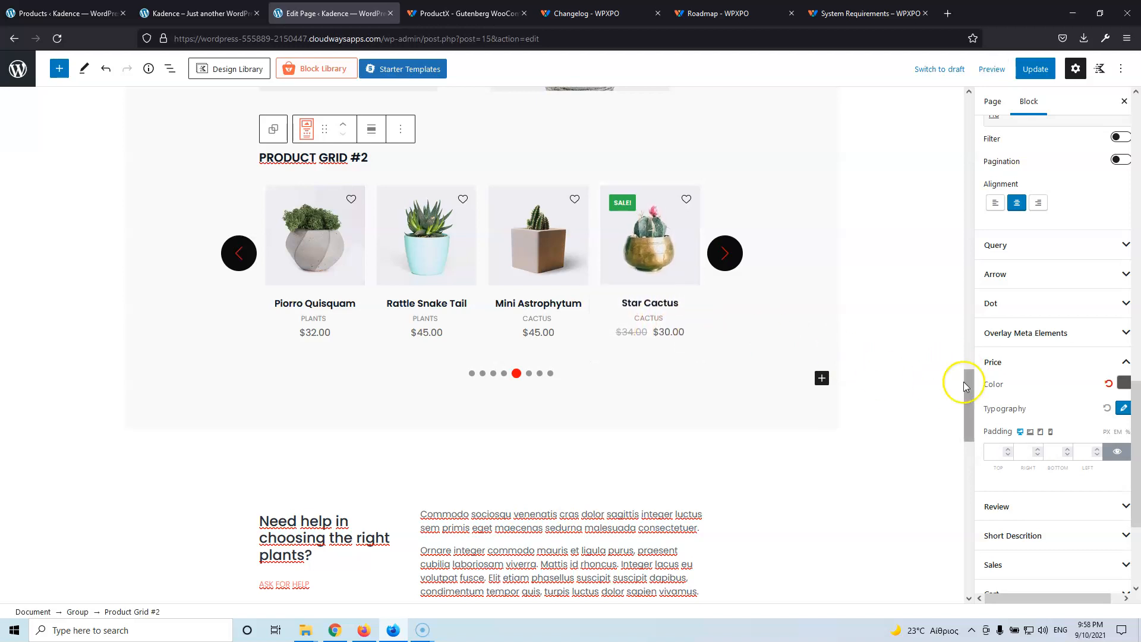
pyautogui.click(1123, 383)
pyautogui.click(1046, 263)
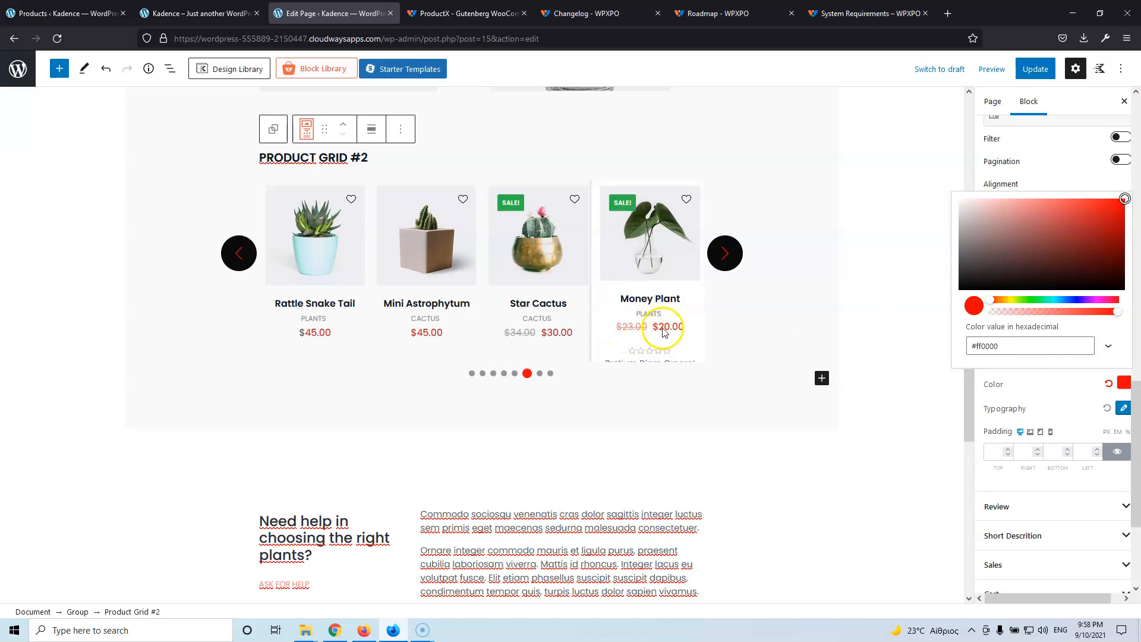
pyautogui.click(1040, 389)
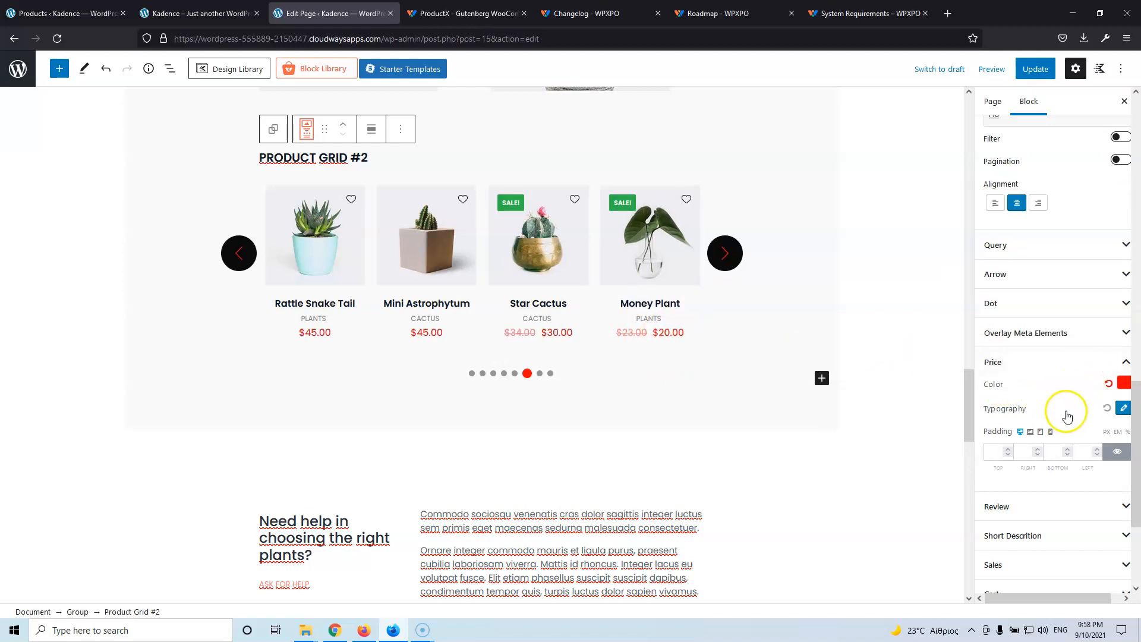
# Change the sales badge's background color to bright magenta after looking over the review and short description sections
pyautogui.scroll(-2, 1057, 437)
pyautogui.click(1061, 384)
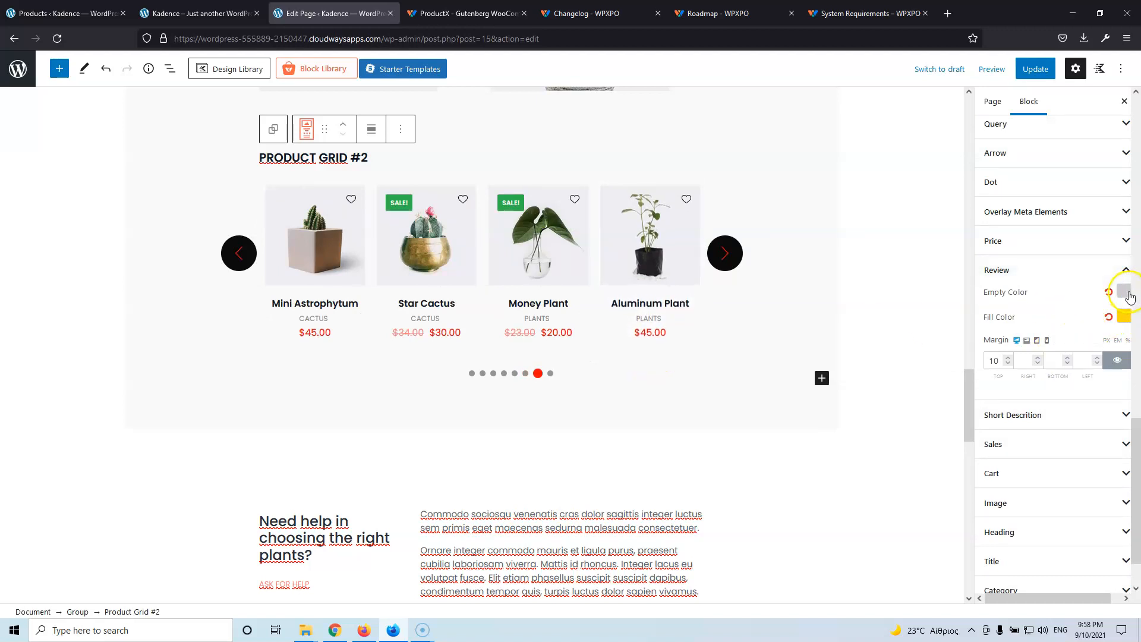
pyautogui.click(1051, 415)
pyautogui.click(1022, 482)
pyautogui.scroll(-3, 1036, 508)
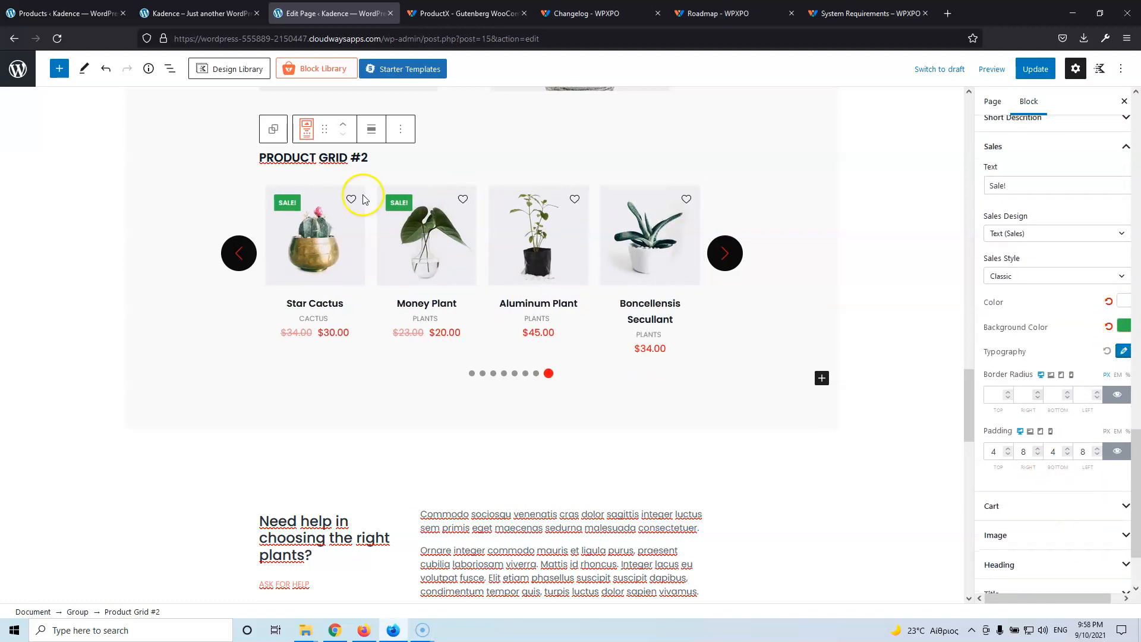
pyautogui.click(1122, 326)
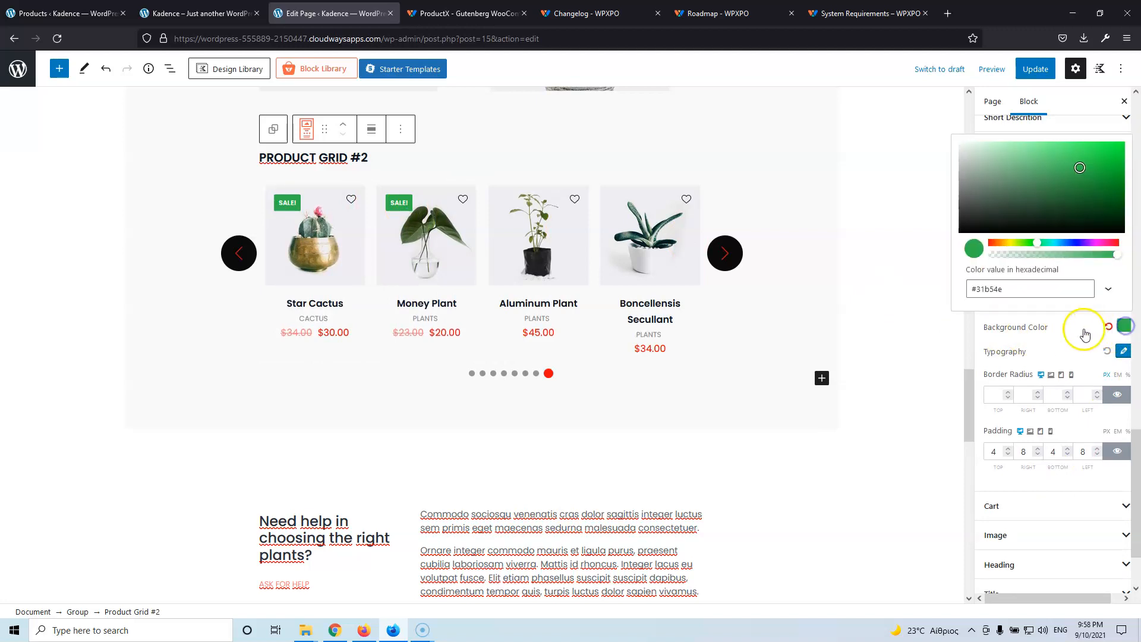
pyautogui.click(1079, 218)
pyautogui.moveTo(1039, 245); pyautogui.dragTo(1095, 243)
pyautogui.click(1103, 157)
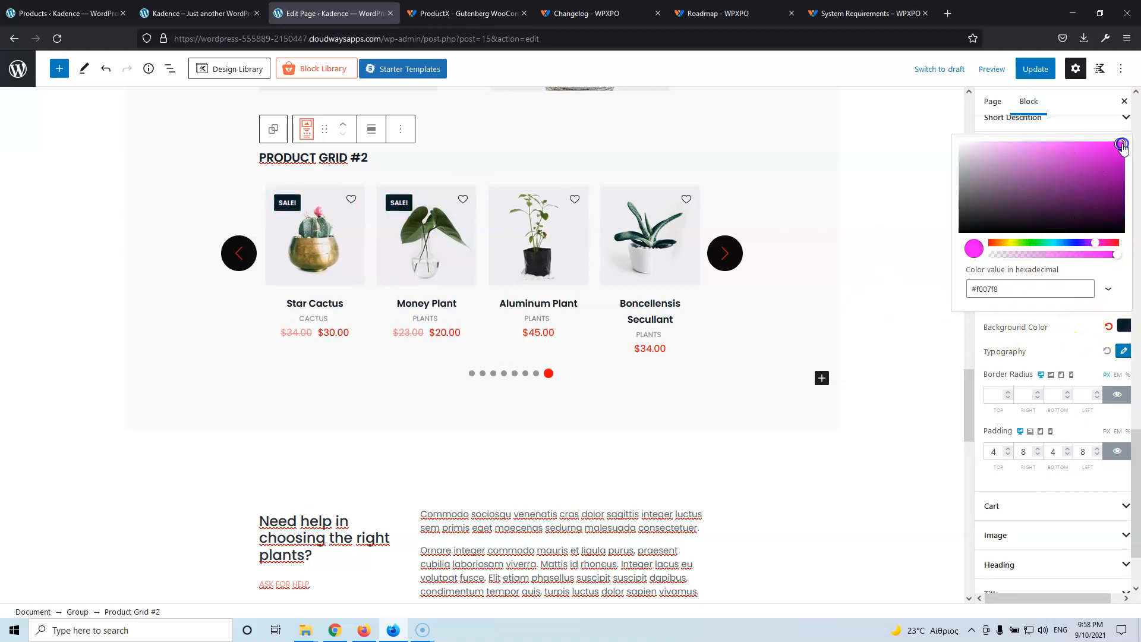
pyautogui.click(1076, 332)
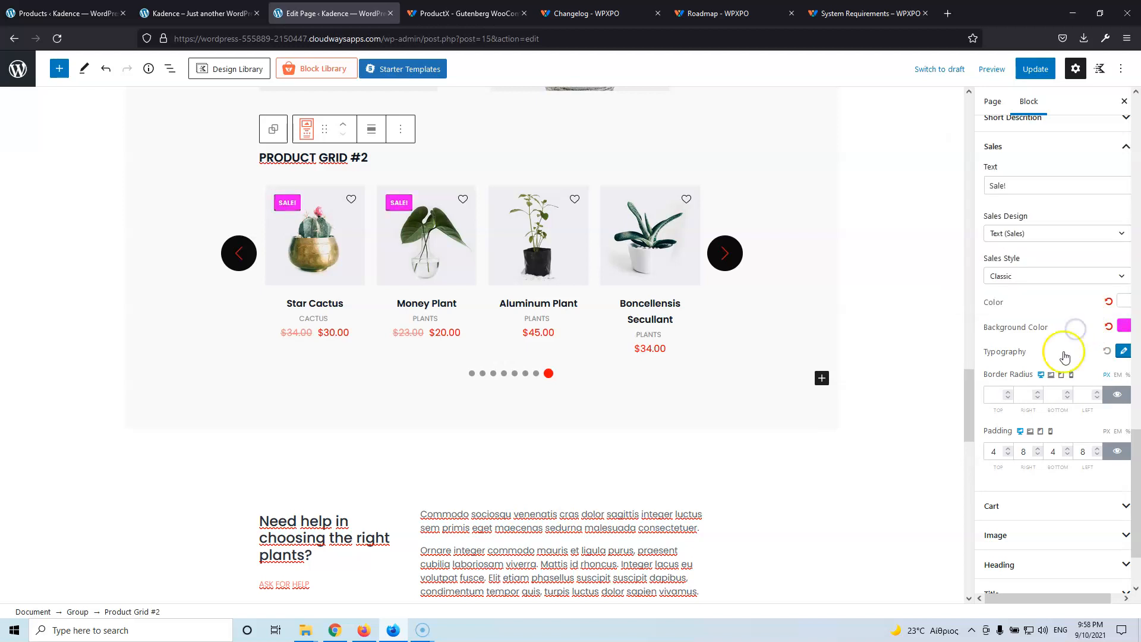
# Look over the cart and image settings, and set the product title color to bright blue
pyautogui.scroll(-2, 1034, 381)
pyautogui.click(1026, 412)
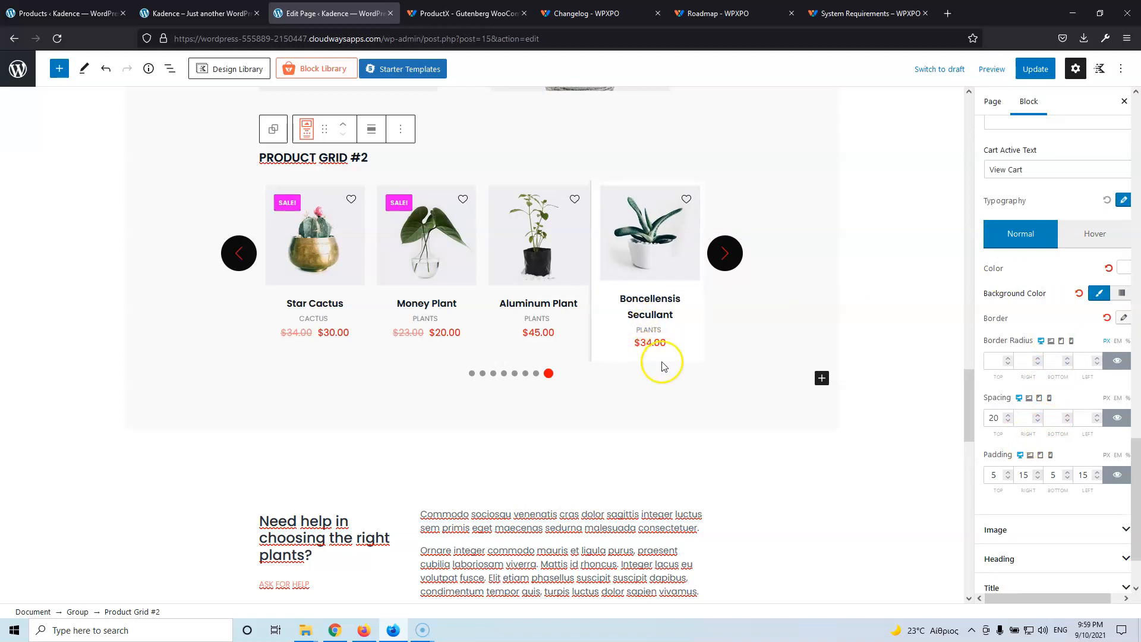
pyautogui.scroll(-3, 1043, 409)
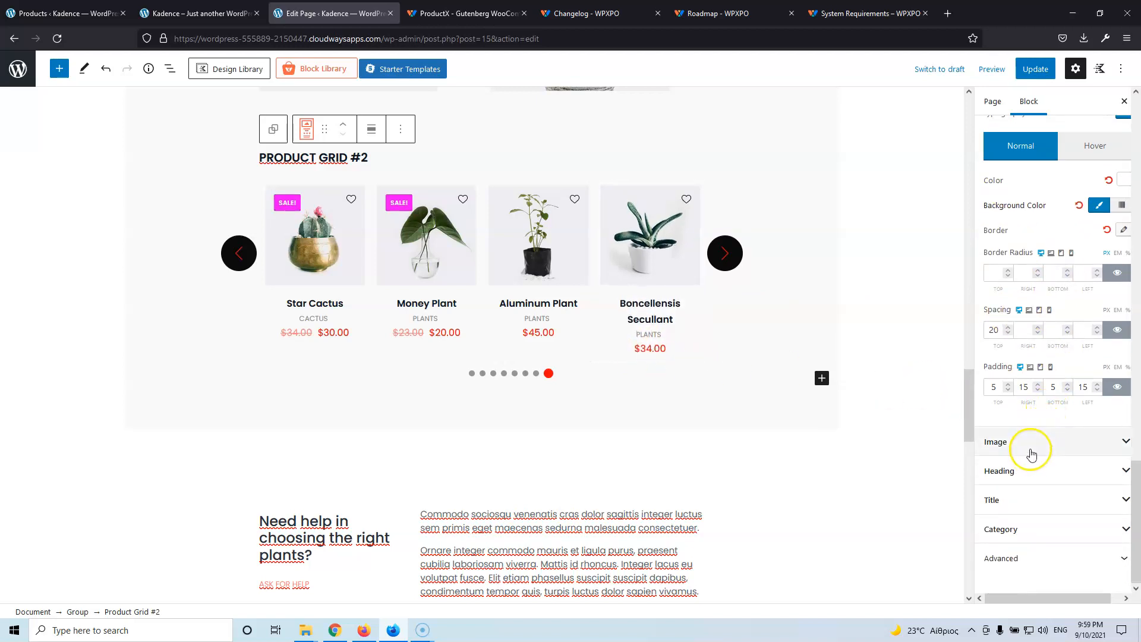
pyautogui.click(1031, 454)
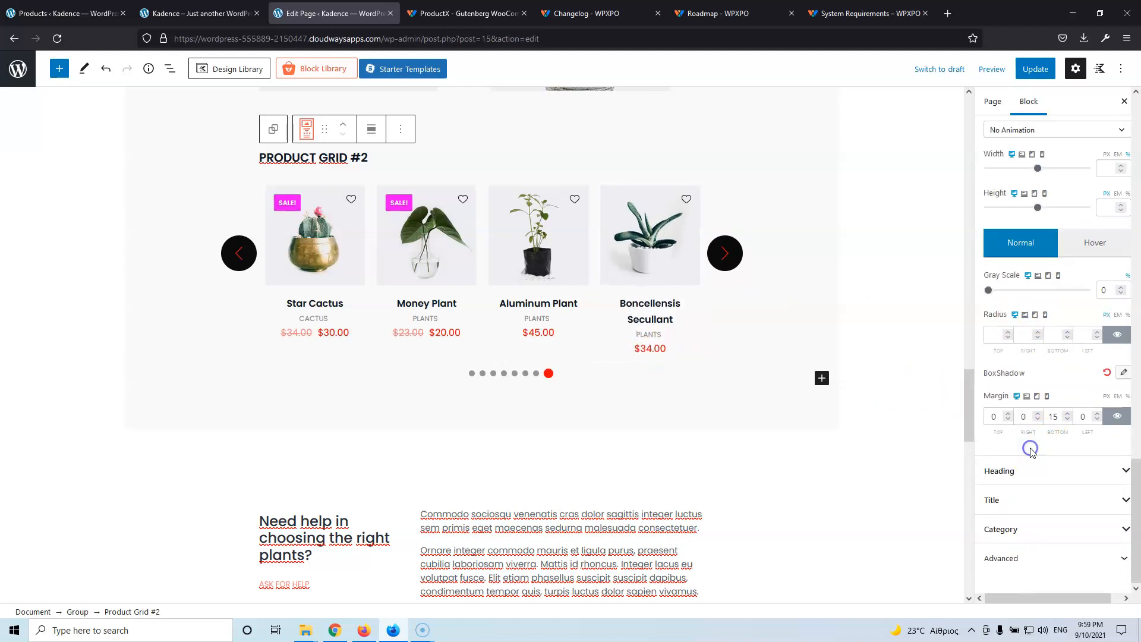
pyautogui.click(1038, 499)
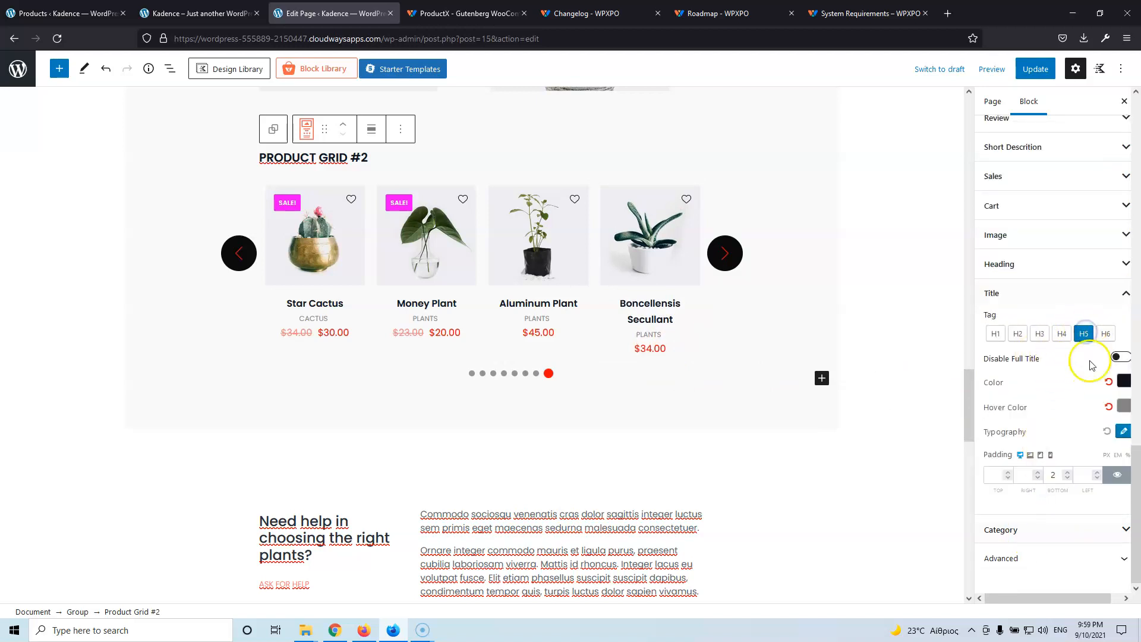
pyautogui.click(1123, 380)
pyautogui.moveTo(1085, 273); pyautogui.dragTo(1127, 183)
pyautogui.click(1076, 383)
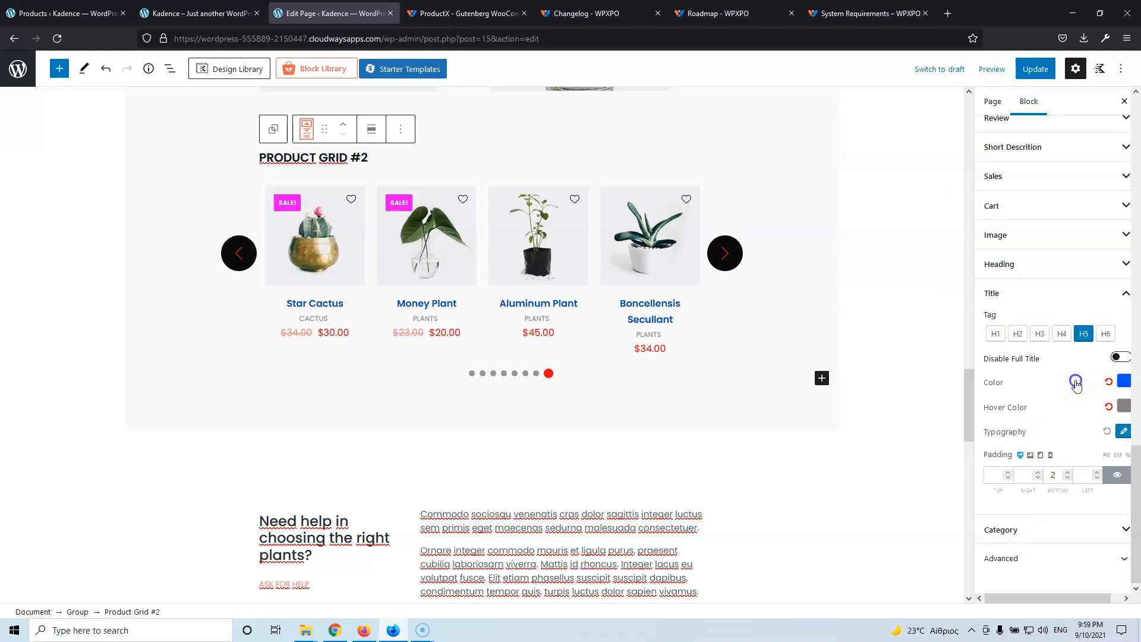
# Set the product title's hover color to red #ff0000
pyautogui.click(1124, 406)
pyautogui.click(1073, 275)
pyautogui.moveTo(1074, 279); pyautogui.dragTo(1124, 222)
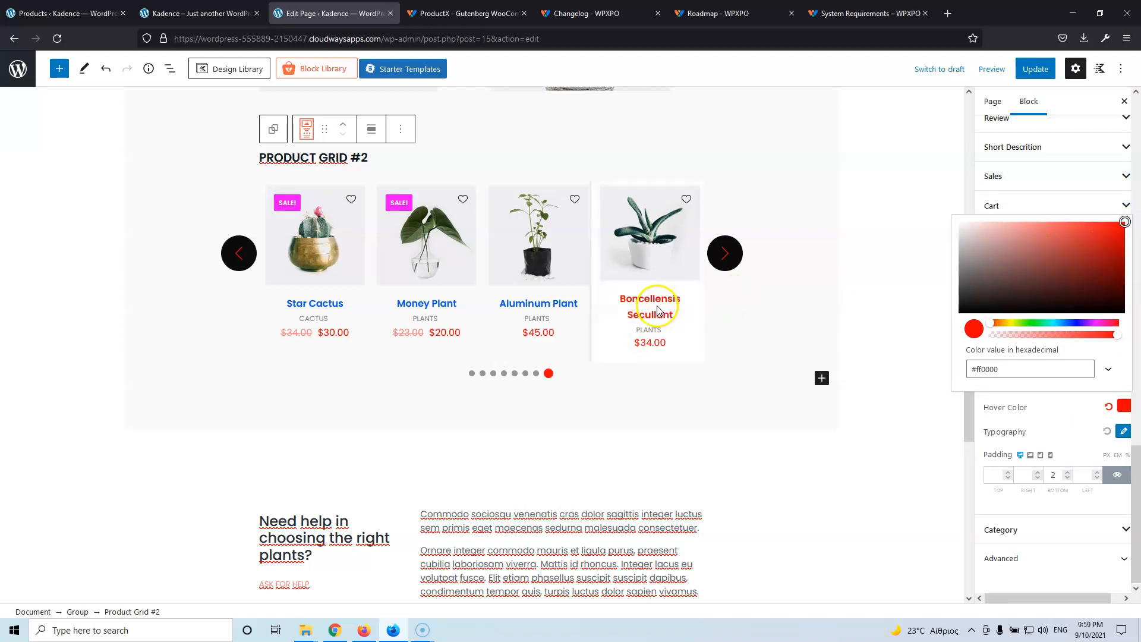
pyautogui.click(1076, 415)
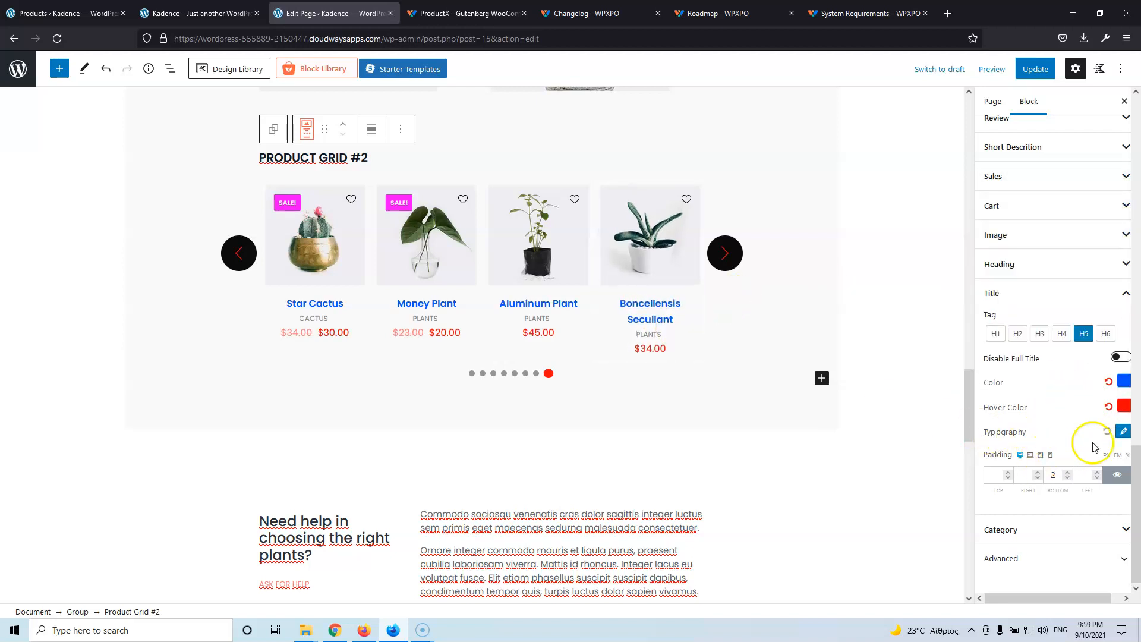
# Set the product title's font size to 20 px in its typography settings
pyautogui.click(1121, 437)
pyautogui.moveTo(1099, 244); pyautogui.dragTo(1091, 245)
pyautogui.doubleClick(1095, 246)
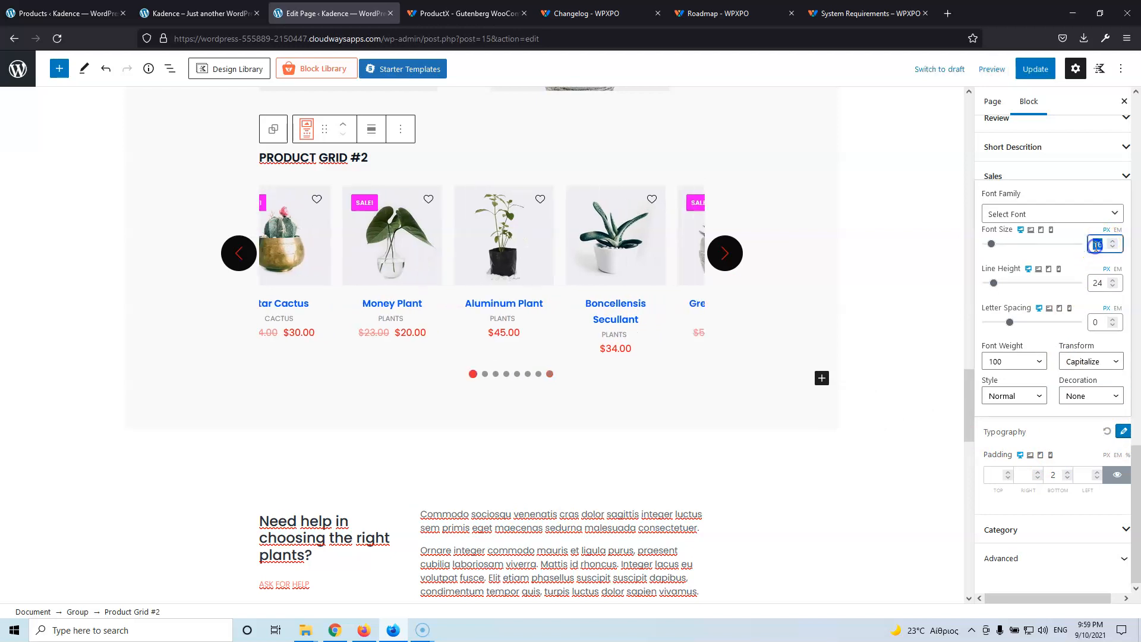
pyautogui.write('20')
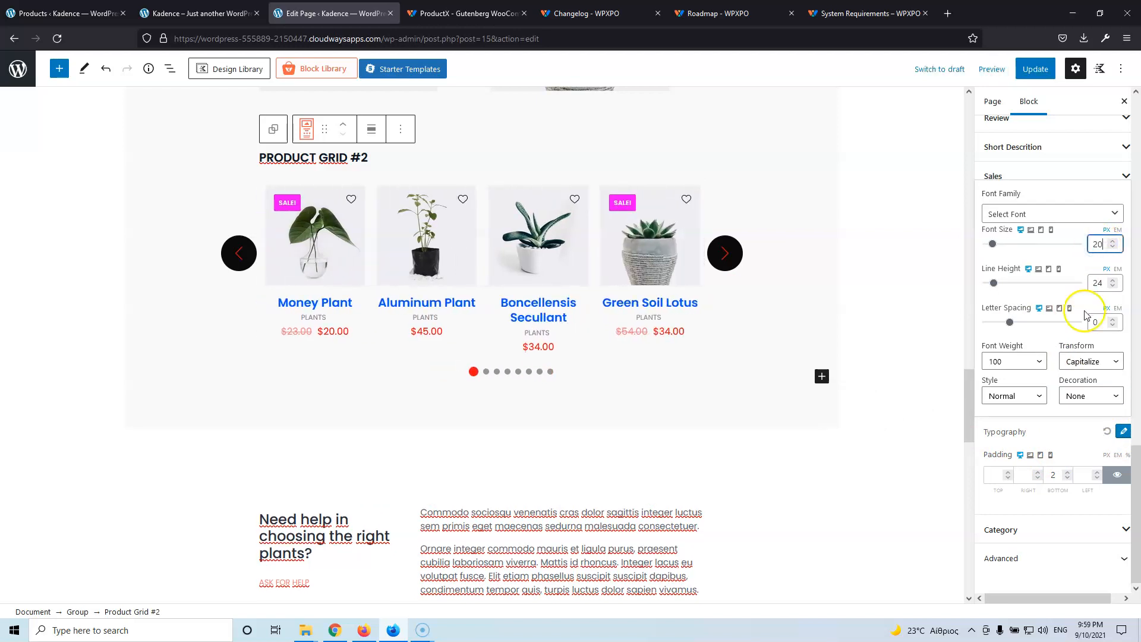
pyautogui.click(1056, 422)
# Review the category styling settings and the block's advanced spacing, background, border and responsive settings
pyautogui.click(1044, 529)
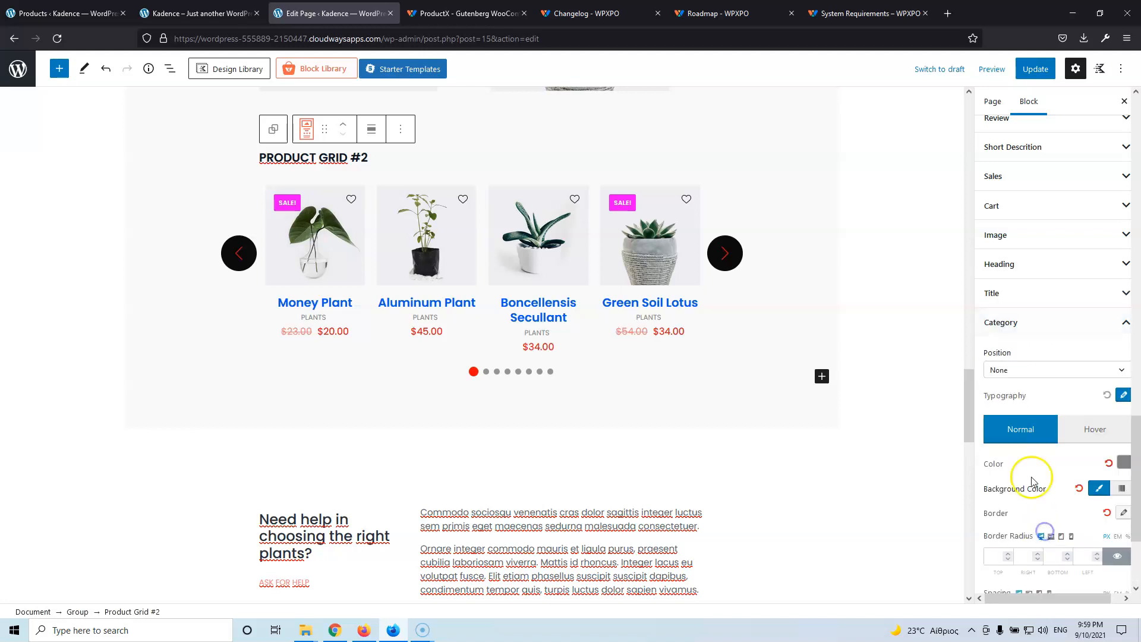
pyautogui.scroll(-3, 1061, 554)
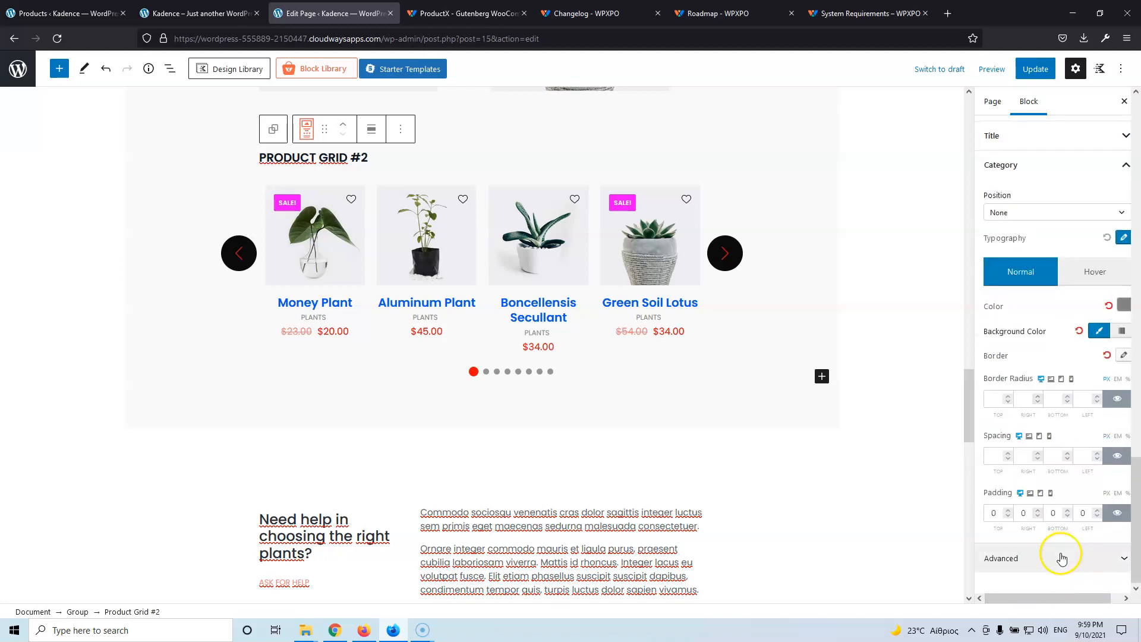
pyautogui.scroll(15, 1065, 553)
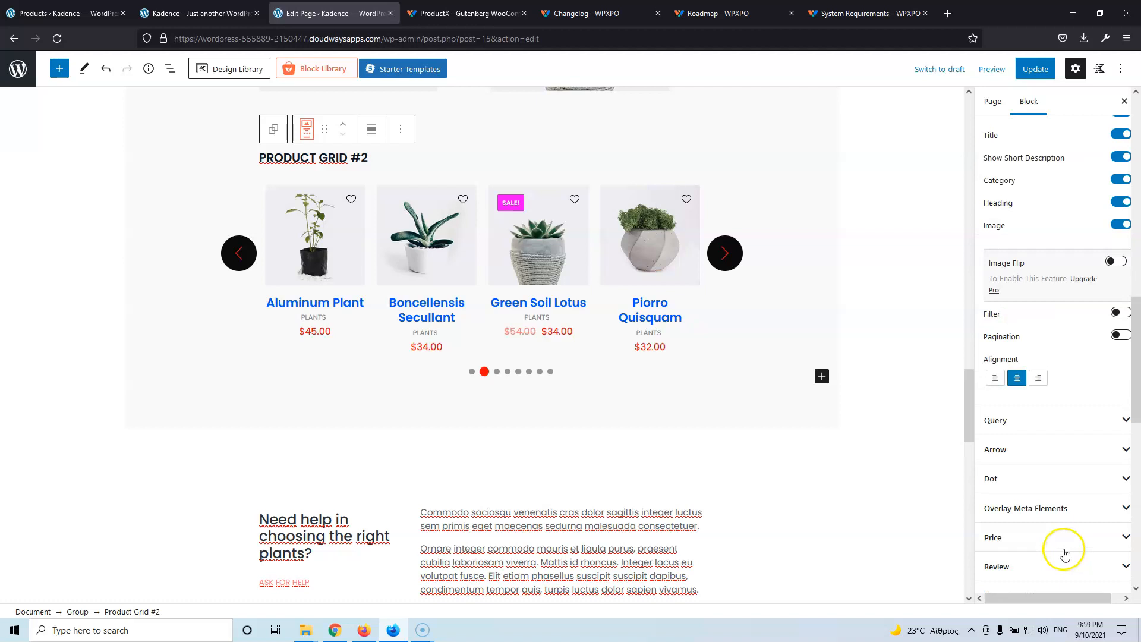
pyautogui.scroll(6, 1064, 553)
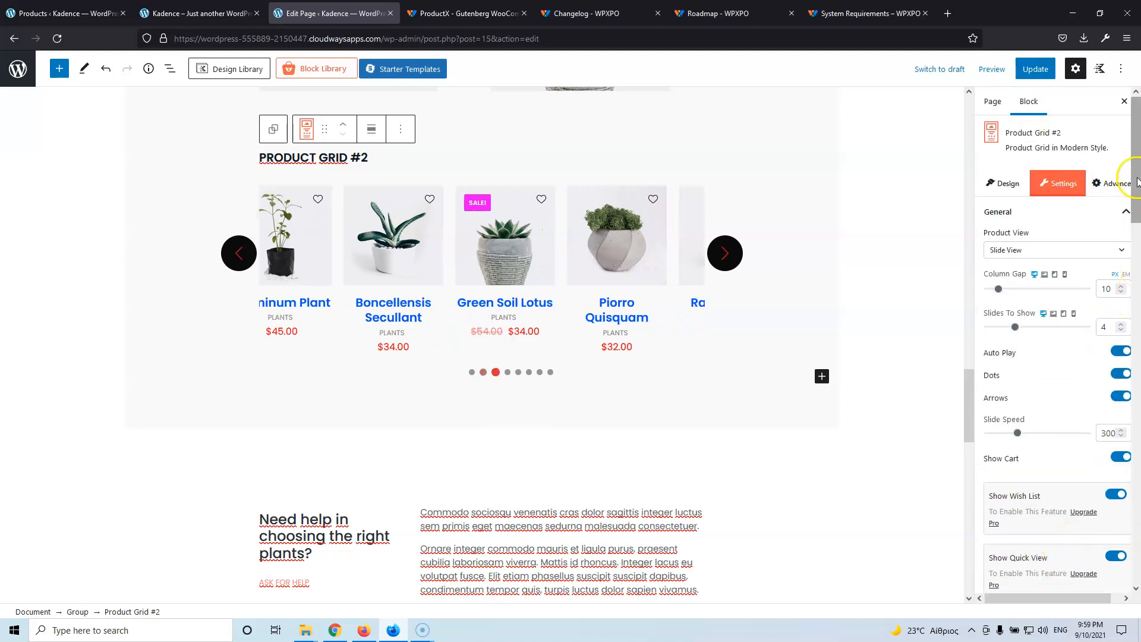
pyautogui.click(1109, 185)
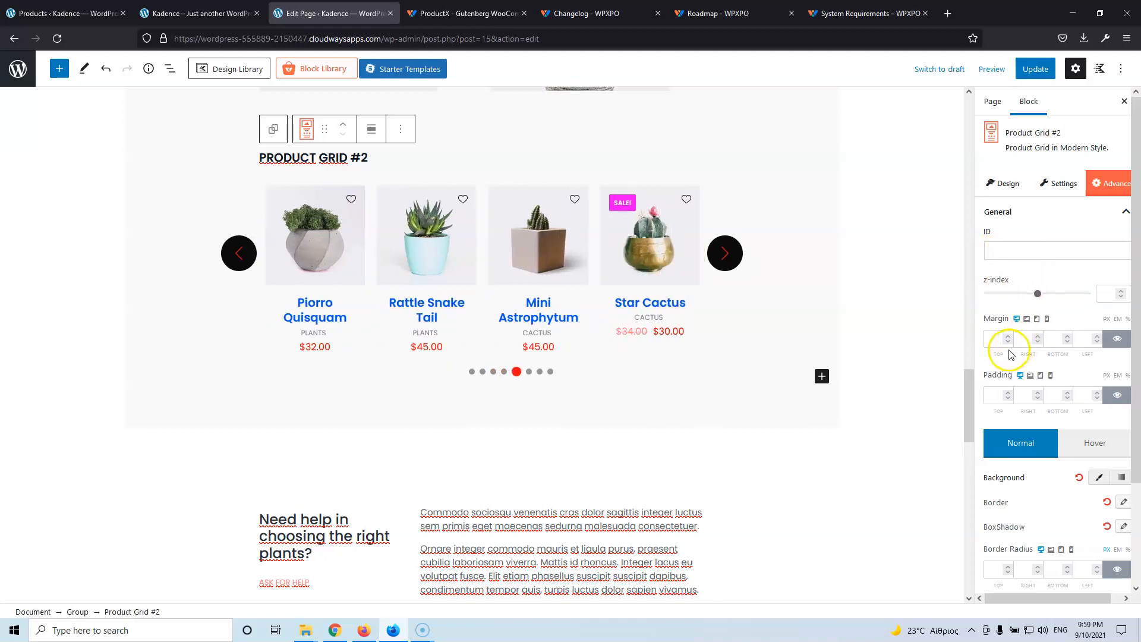
pyautogui.scroll(-2, 1069, 404)
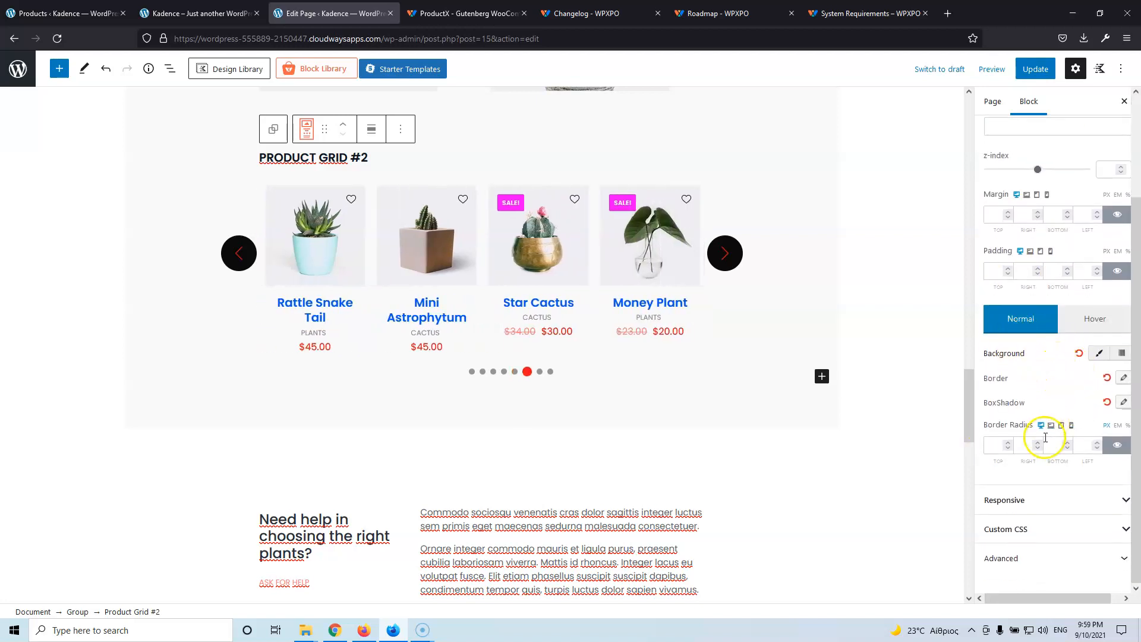
pyautogui.click(1037, 499)
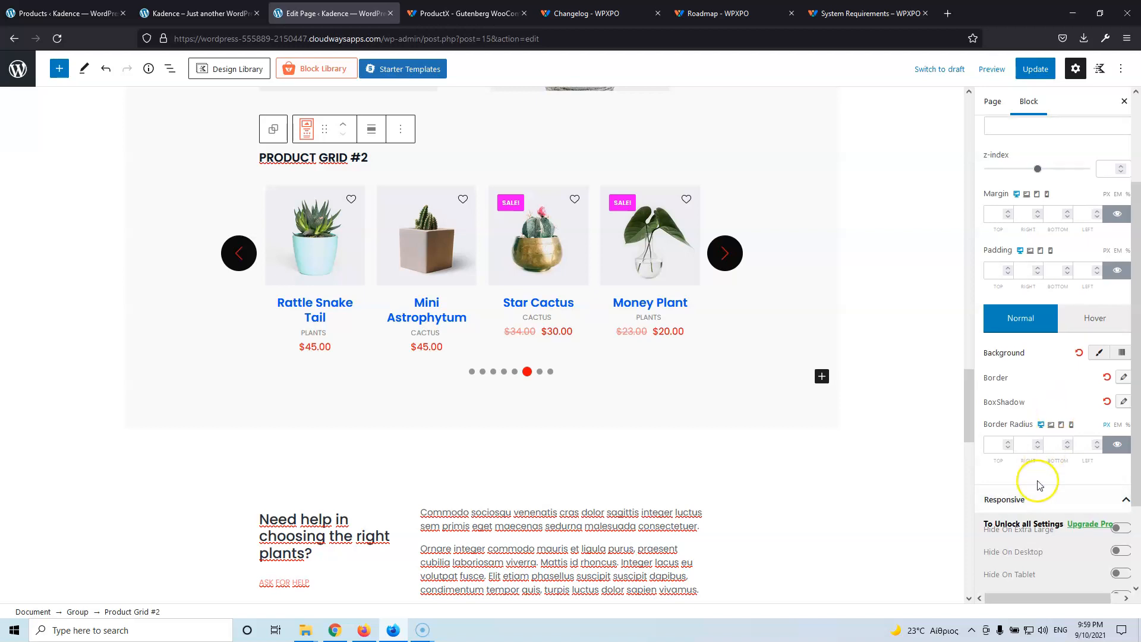
# Update the home page to save the Product Grid #2 styling
pyautogui.scroll(-2, 1046, 482)
pyautogui.click(1035, 69)
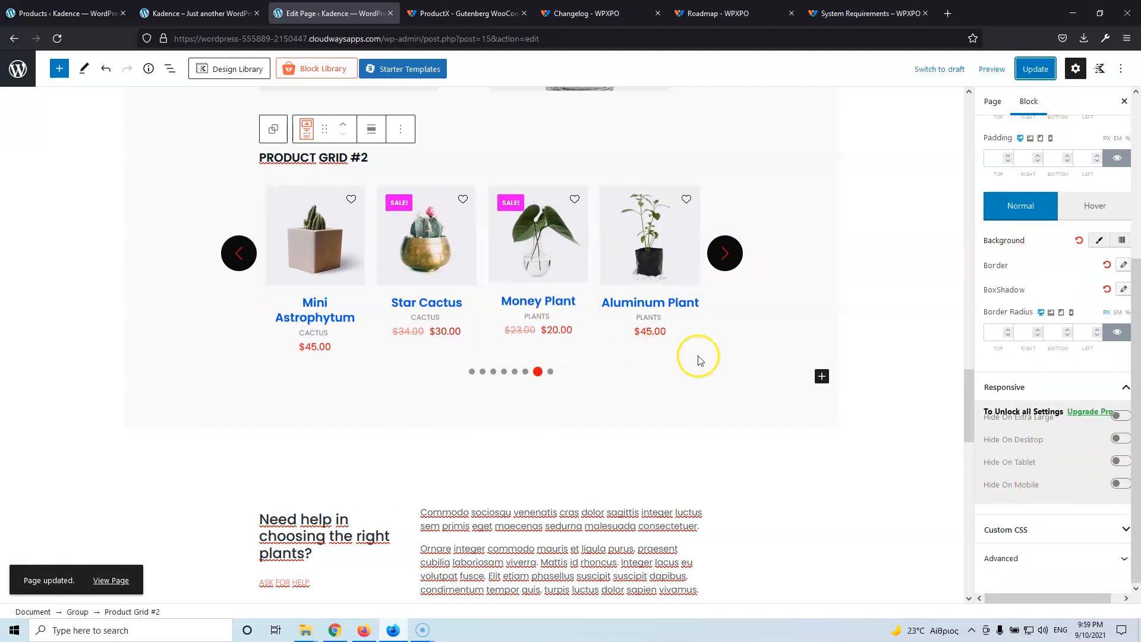
pyautogui.scroll(2, 687, 376)
pyautogui.scroll(3, 687, 376)
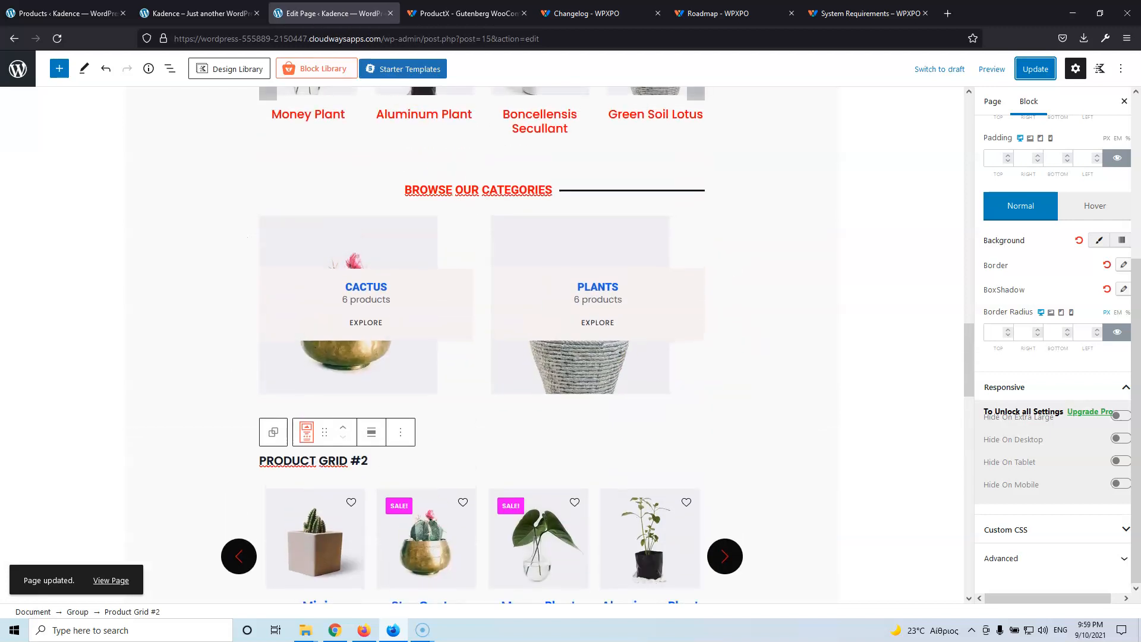
# Open the ProductX Compare settings from the WordPress dashboard, set the action to Popup Compare and save
pyautogui.click(84, 11)
pyautogui.moveTo(27, 422)
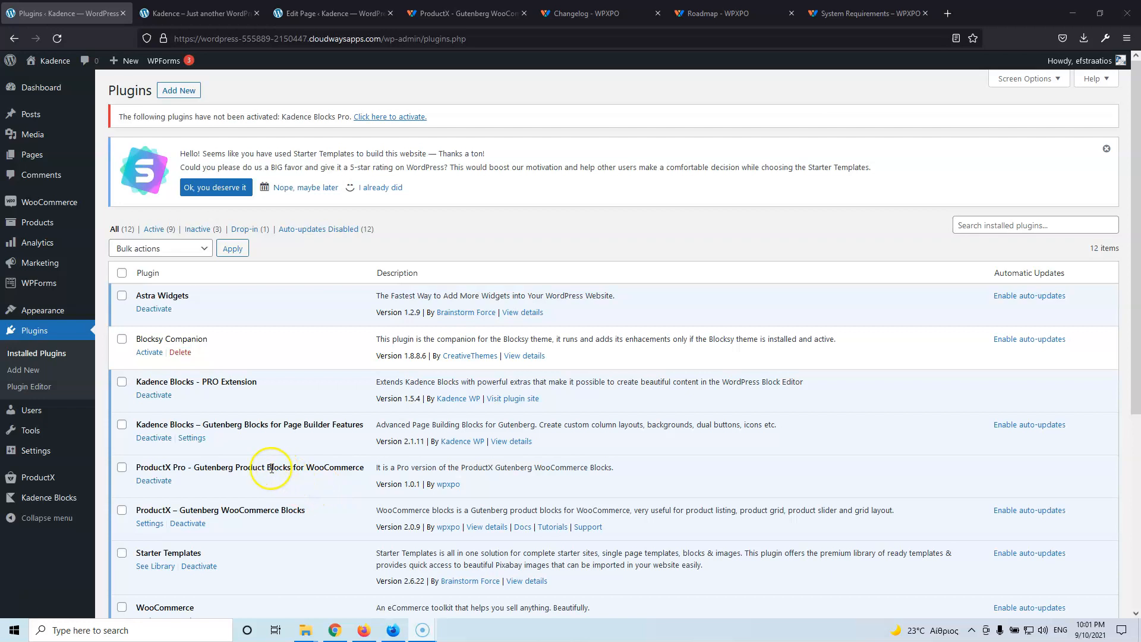
pyautogui.moveTo(38, 478)
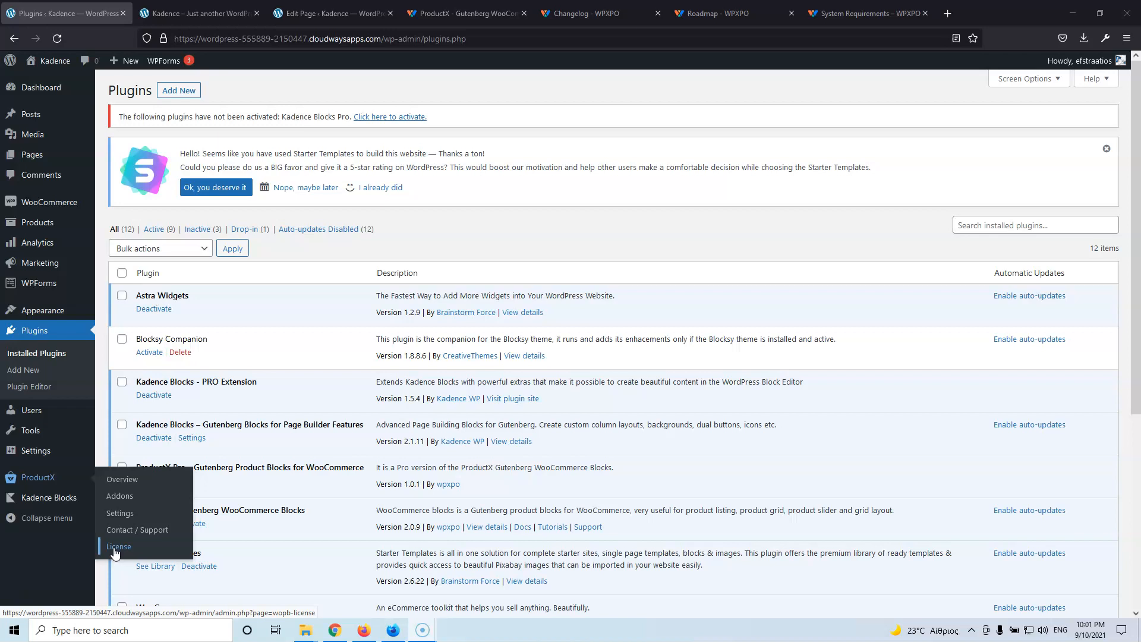
pyautogui.click(125, 514)
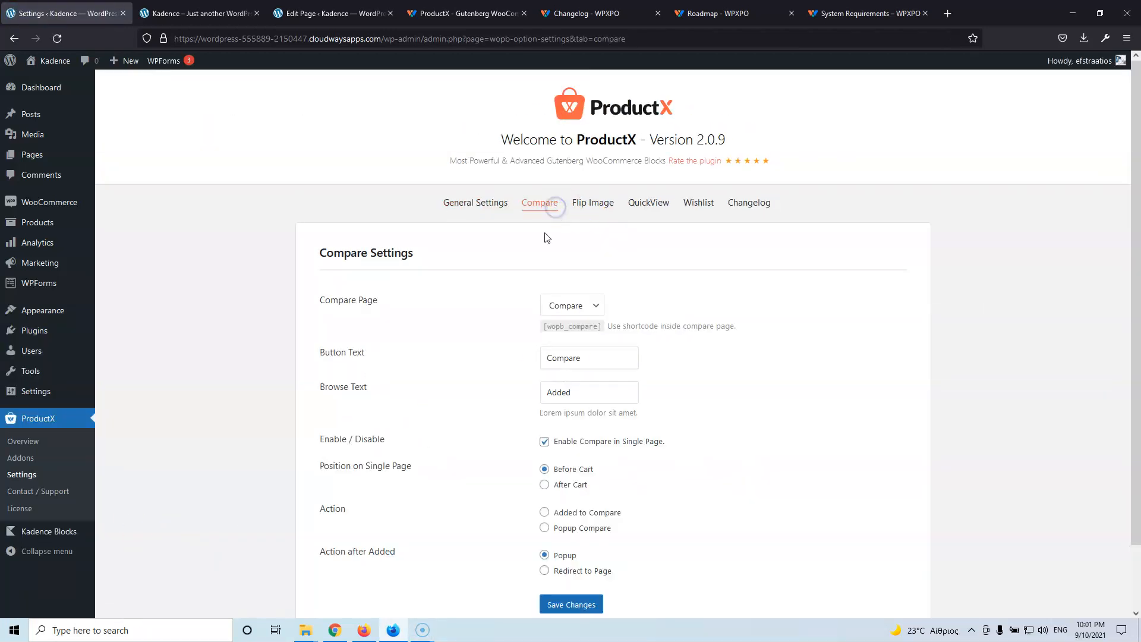
pyautogui.scroll(-1, 517, 451)
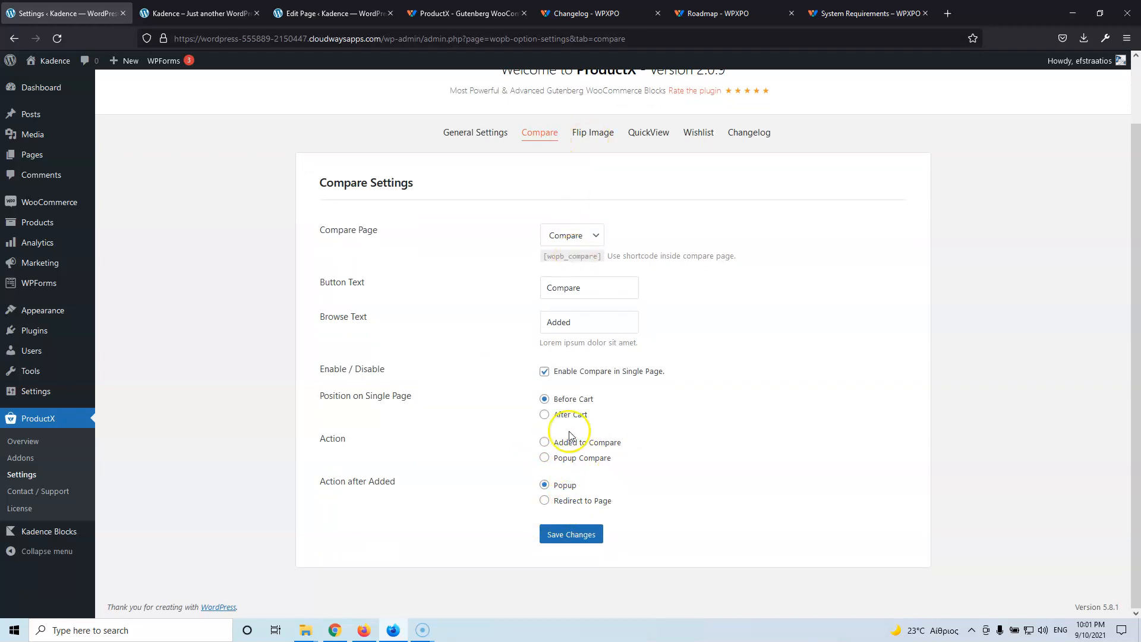
pyautogui.click(543, 458)
pyautogui.click(571, 534)
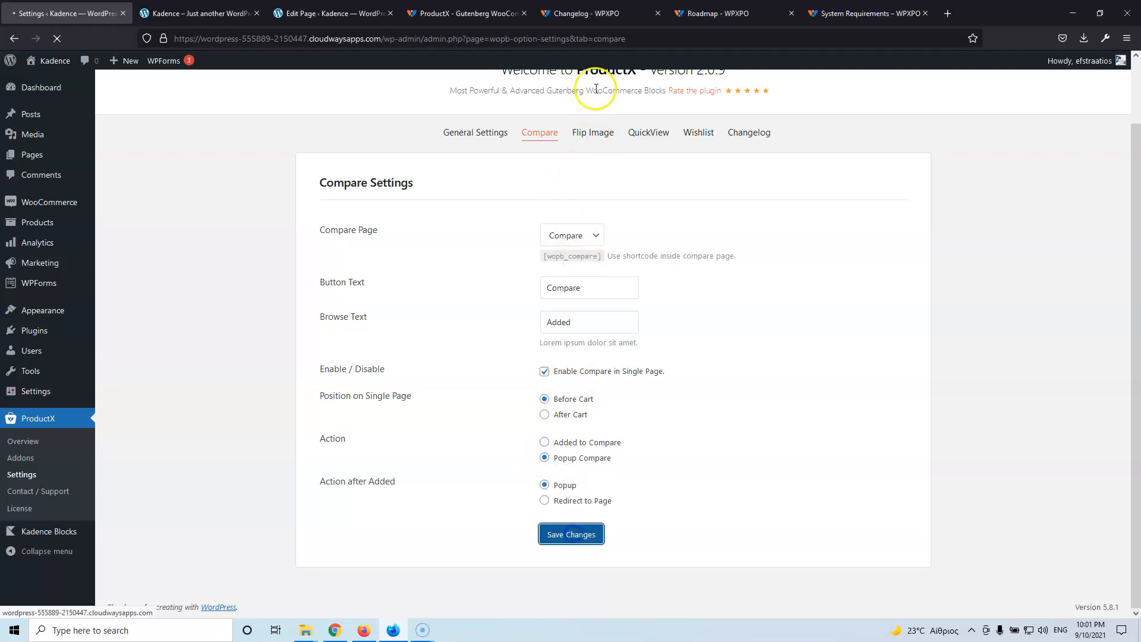
# Review the Flip Image source options and the Quick View options in the ProductX settings
pyautogui.click(588, 202)
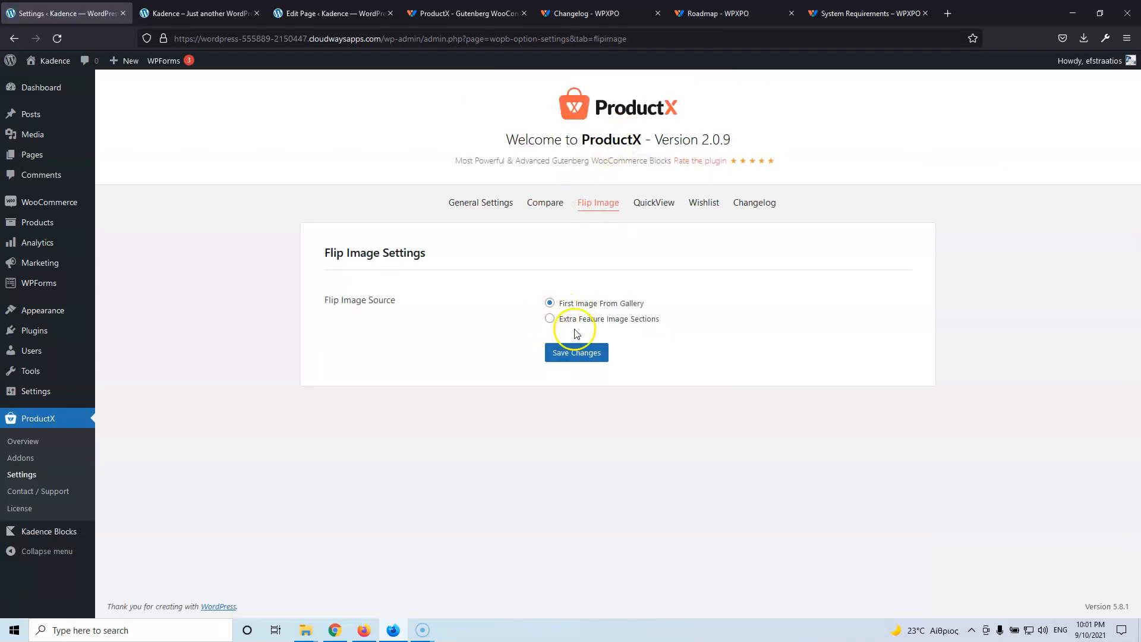
pyautogui.click(655, 205)
pyautogui.scroll(-3, 547, 359)
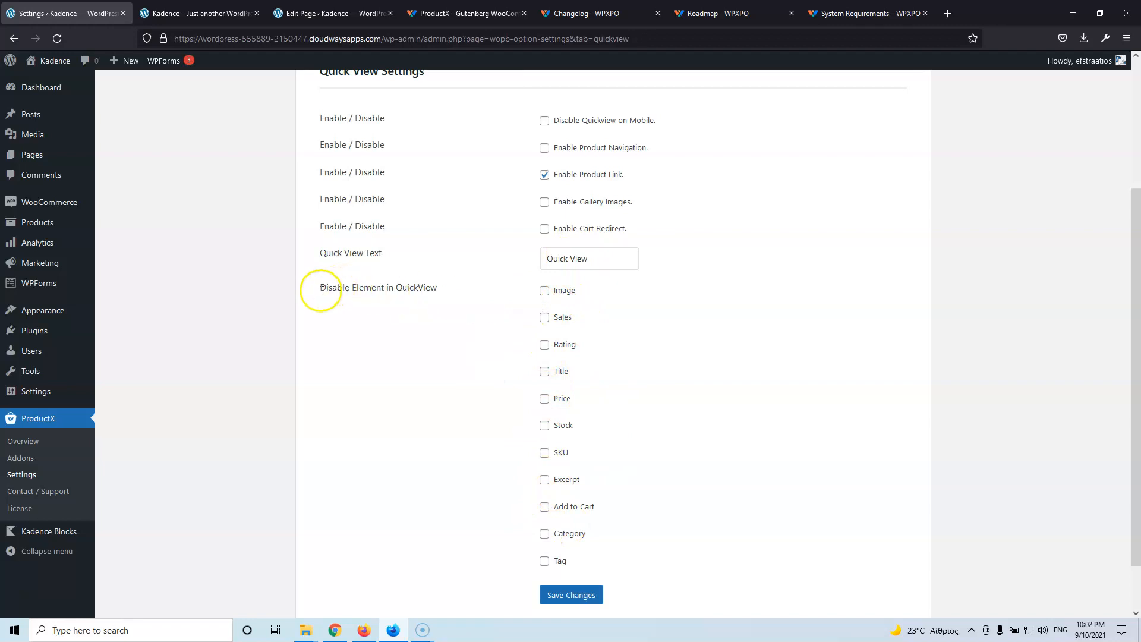
pyautogui.moveTo(335, 285); pyautogui.dragTo(404, 283)
pyautogui.scroll(2, 453, 334)
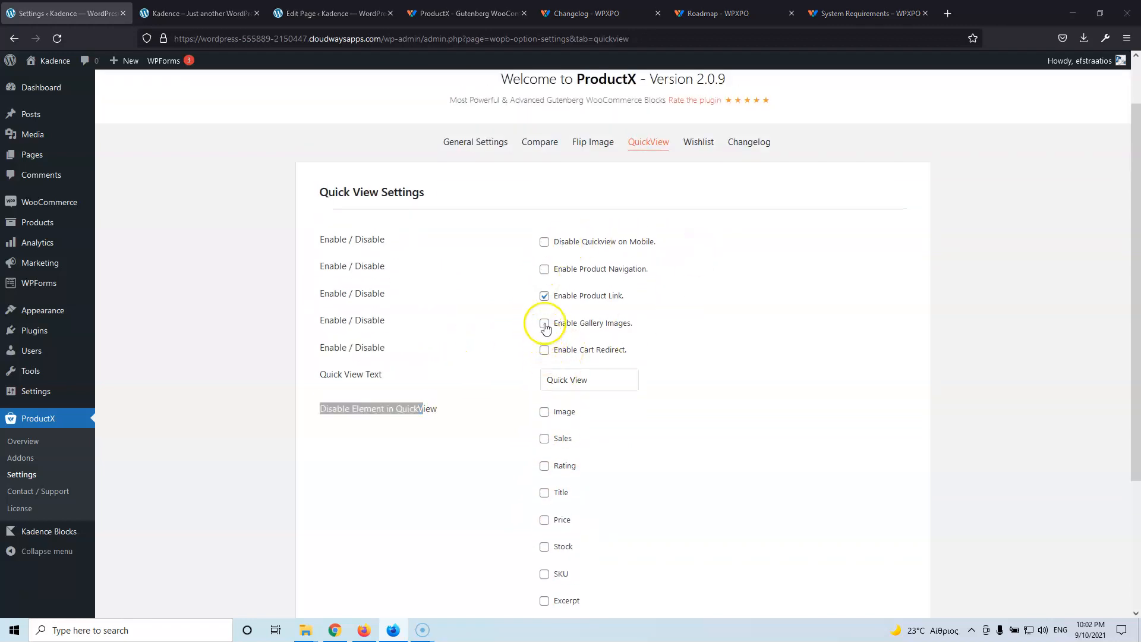
pyautogui.click(519, 290)
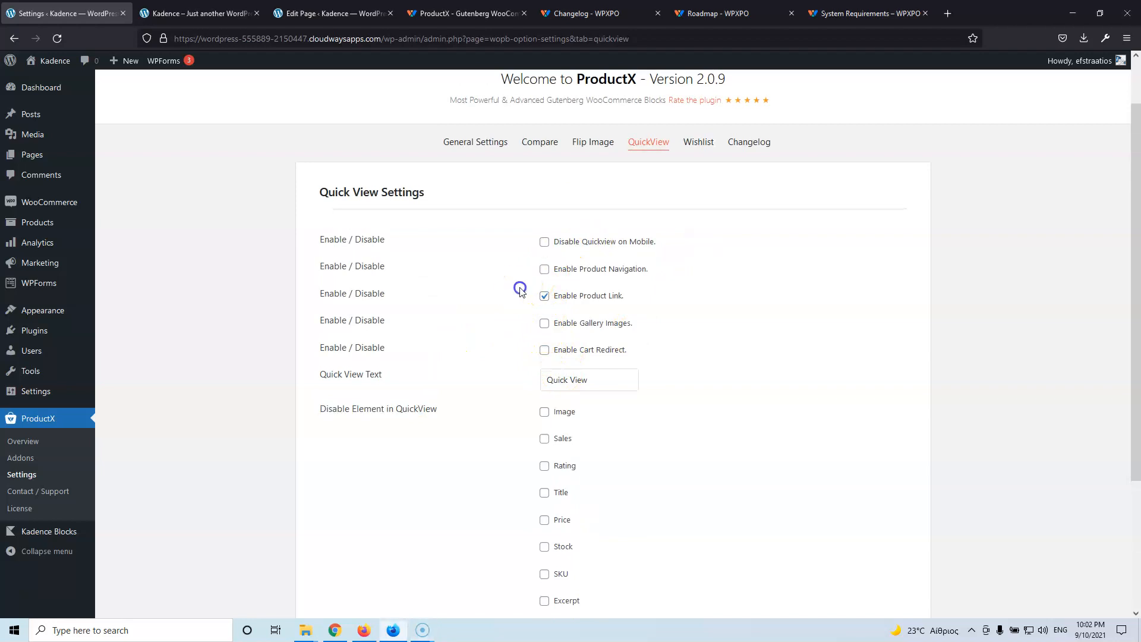
# Set the Wishlist action to Added to Wishlist and save the wishlist settings
pyautogui.click(696, 143)
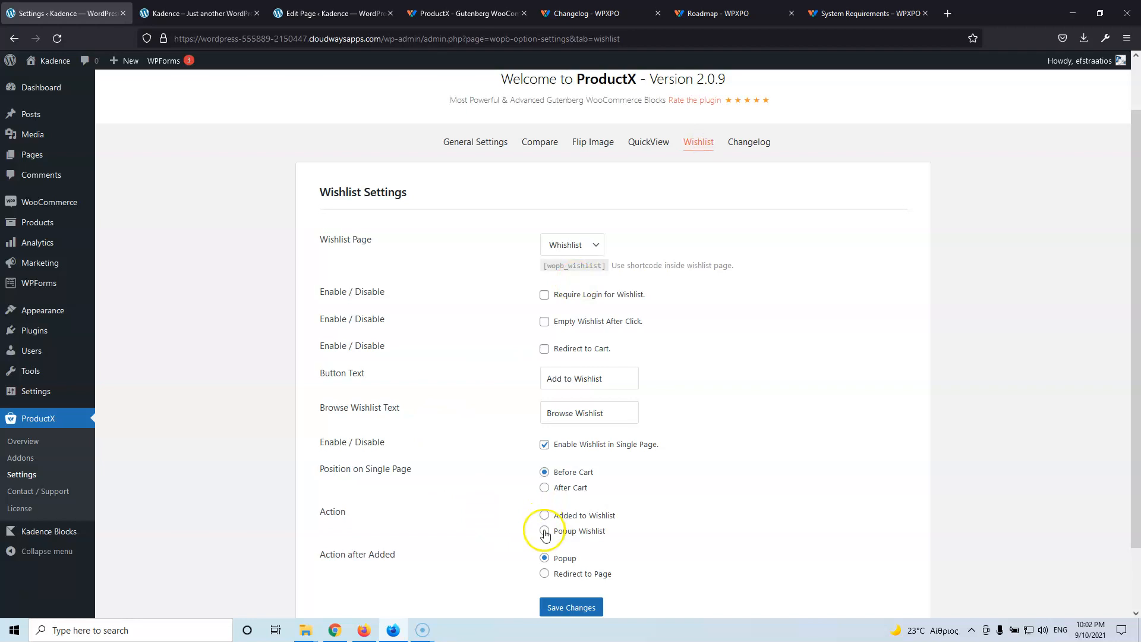
pyautogui.click(573, 606)
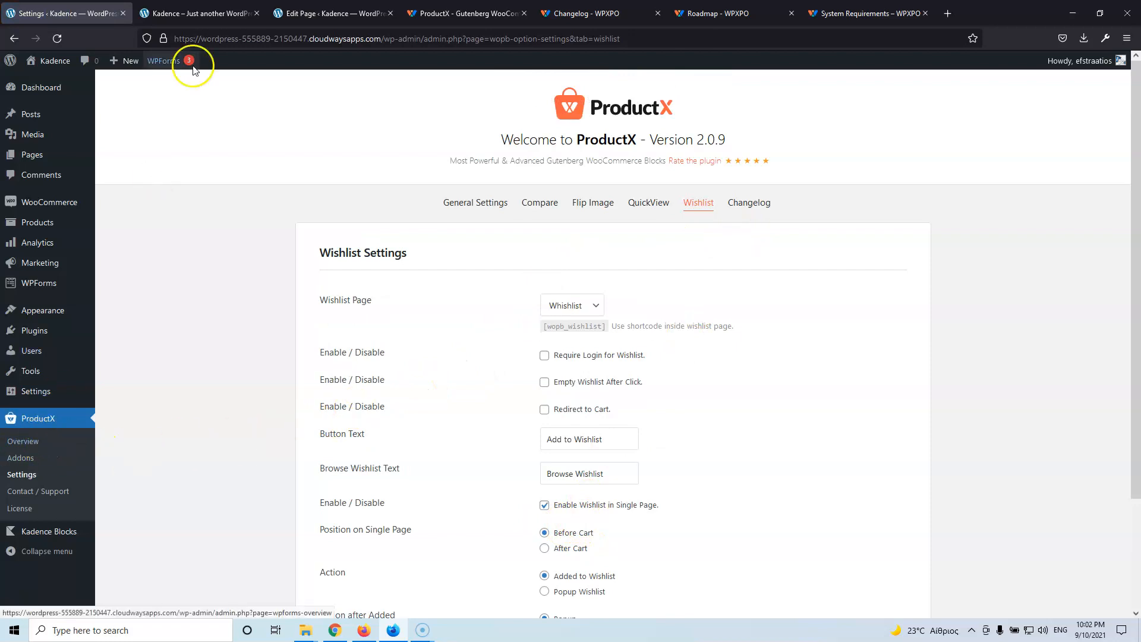
# Open the Cleistocactus, Green Soil Lotus and Money Plant pages from the storefront in new tabs and check their compare and wishlist links
pyautogui.click(208, 14)
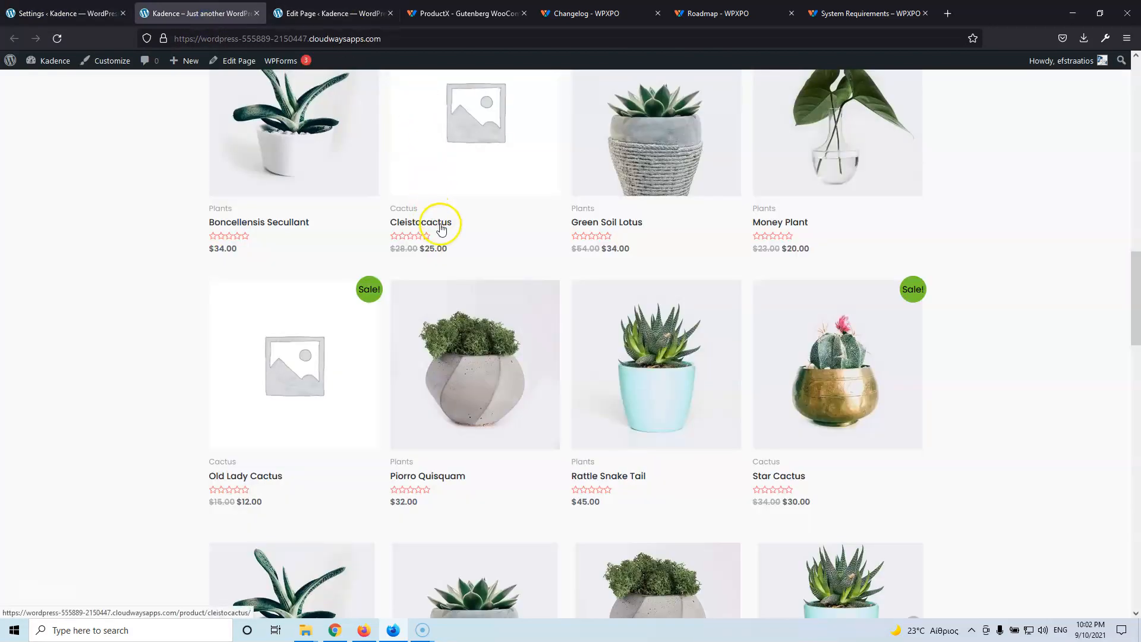
pyautogui.scroll(-1, 481, 235)
pyautogui.scroll(2, 483, 225)
pyautogui.middleClick(479, 231)
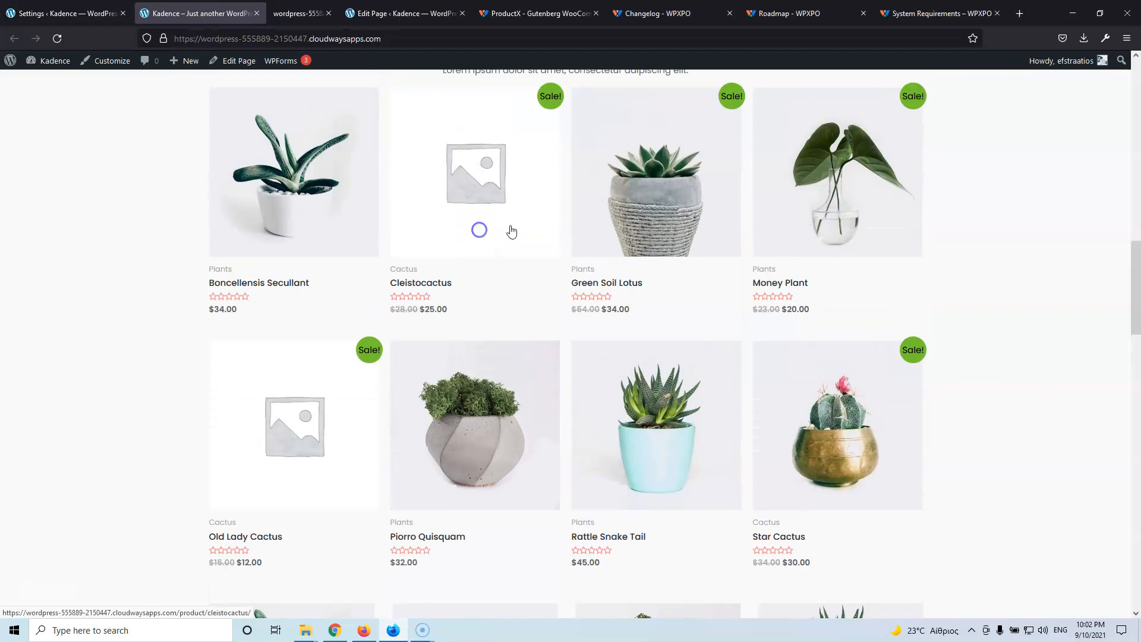
pyautogui.middleClick(630, 223)
pyautogui.middleClick(862, 218)
pyautogui.click(248, 15)
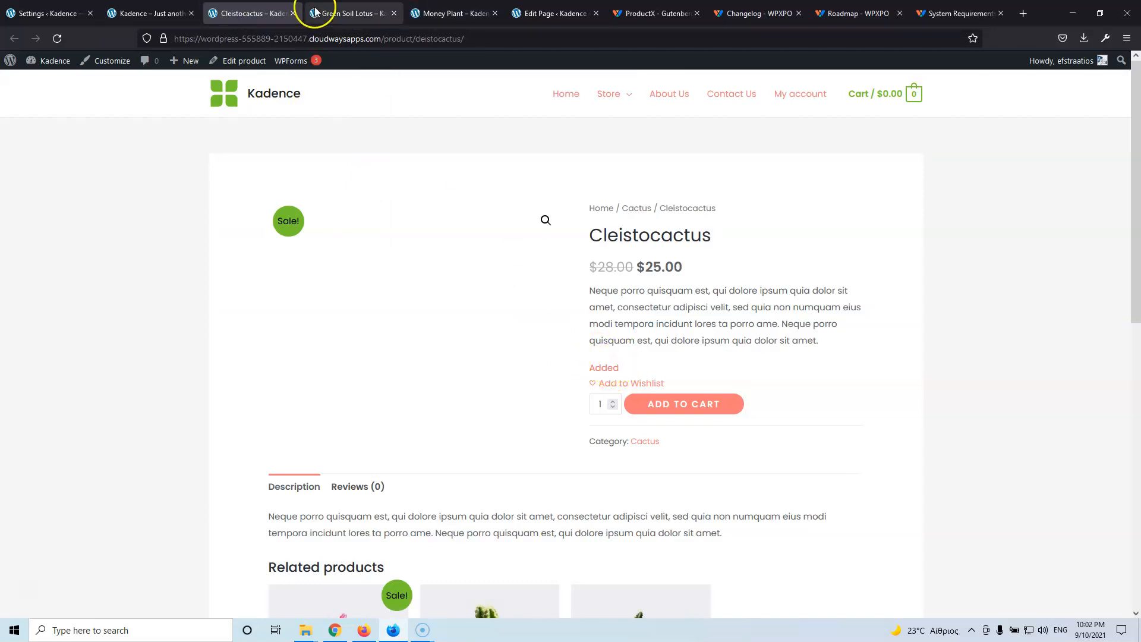
pyautogui.click(291, 16)
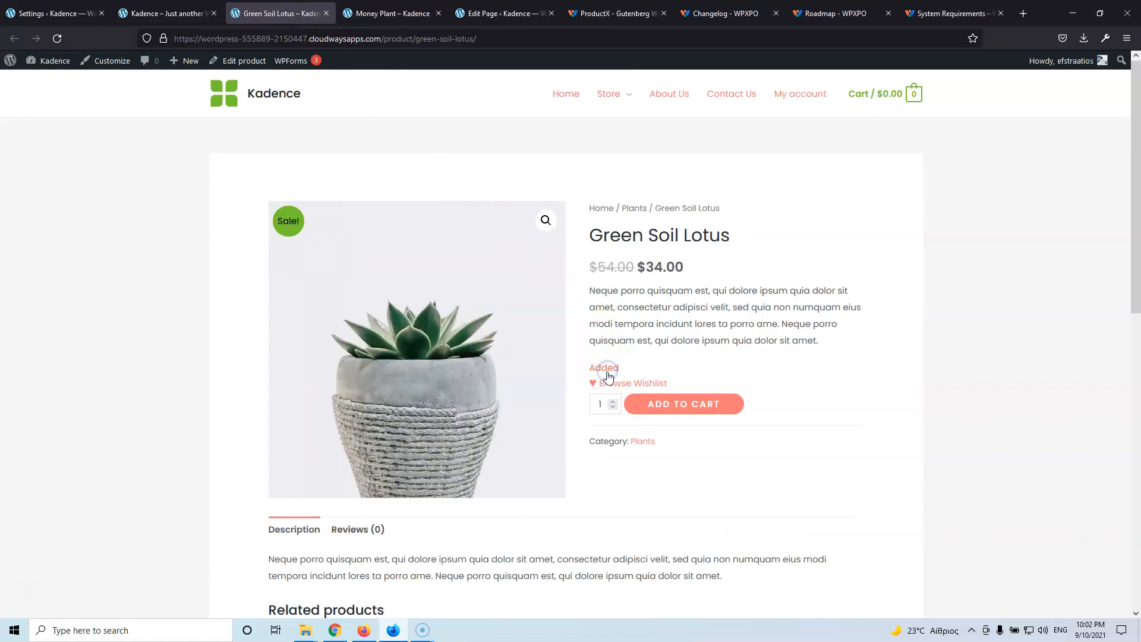
pyautogui.click(325, 13)
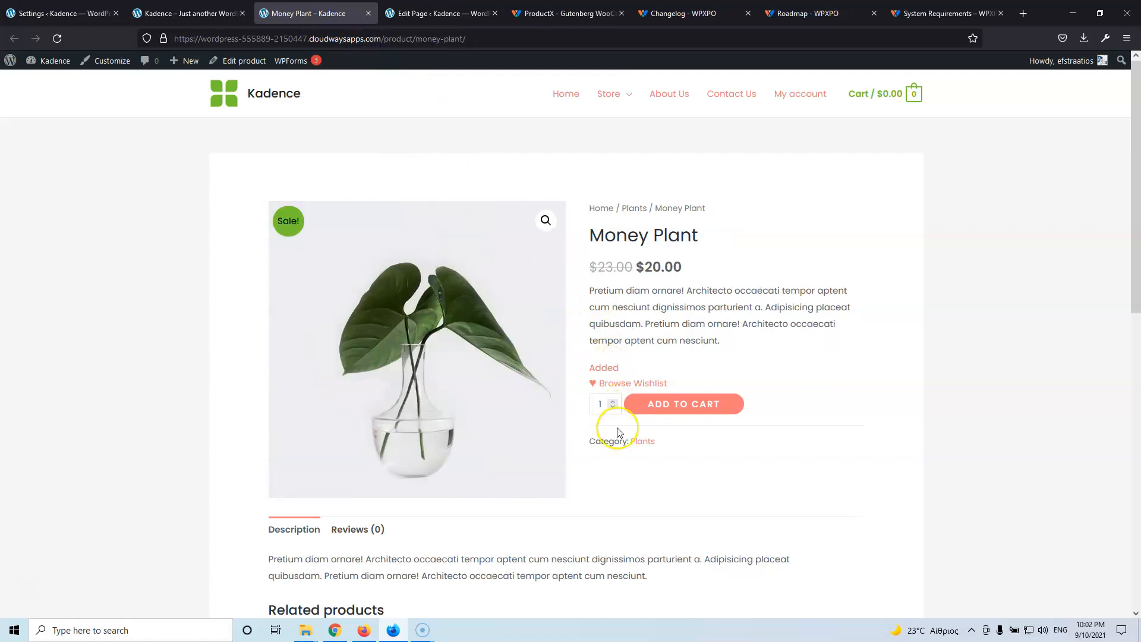
# Set the Compare option Action after Added to Redirect to Page and save the settings
pyautogui.click(59, 12)
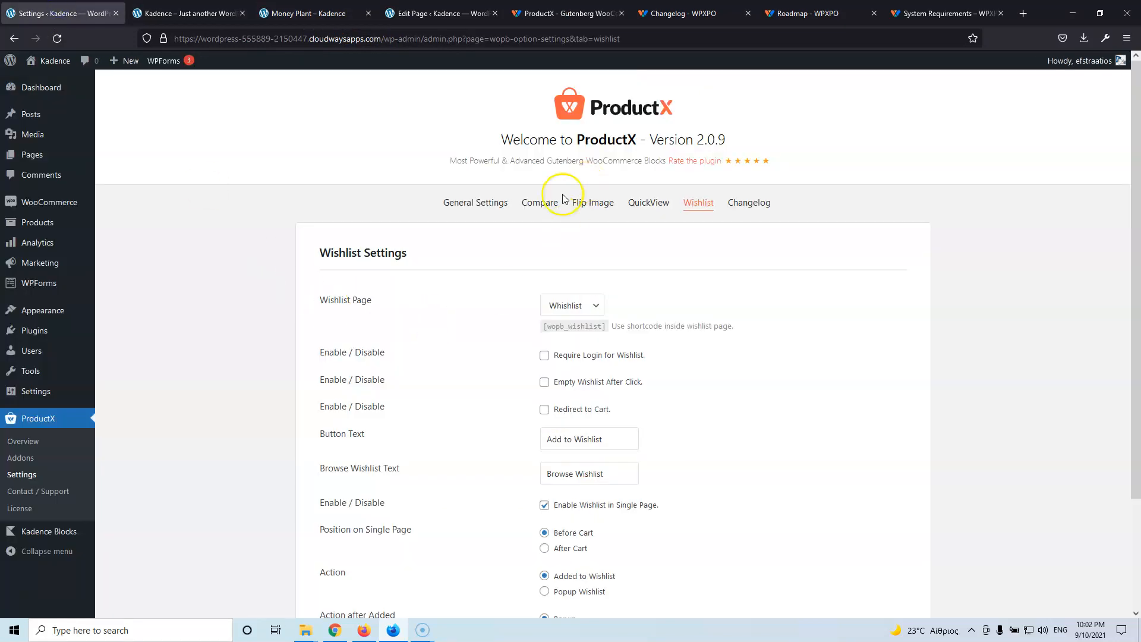
pyautogui.click(539, 202)
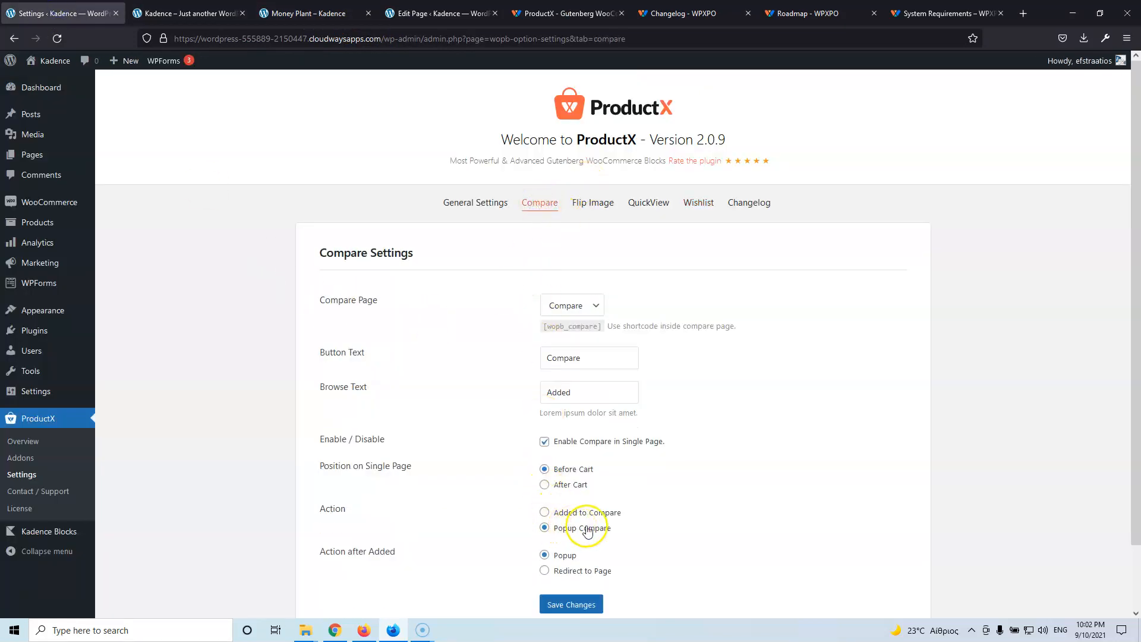
pyautogui.click(572, 604)
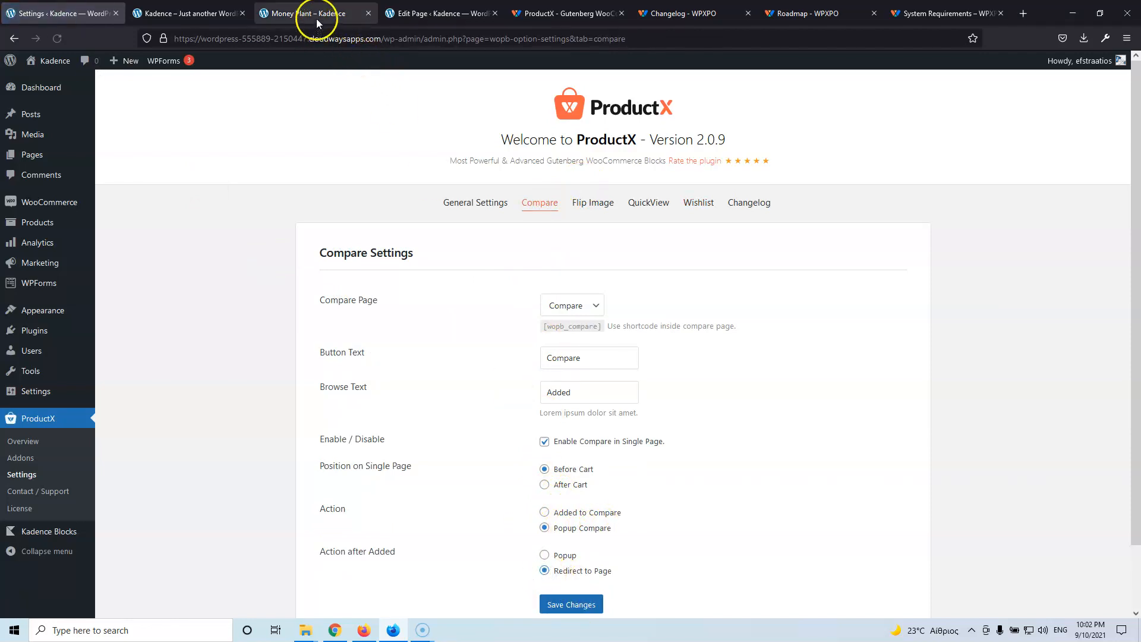
# Open the Mini Astrophytum, Star Cactus and Old Lady Cactus product pages in new tabs and add Old Lady Cactus to the comparison
pyautogui.click(318, 22)
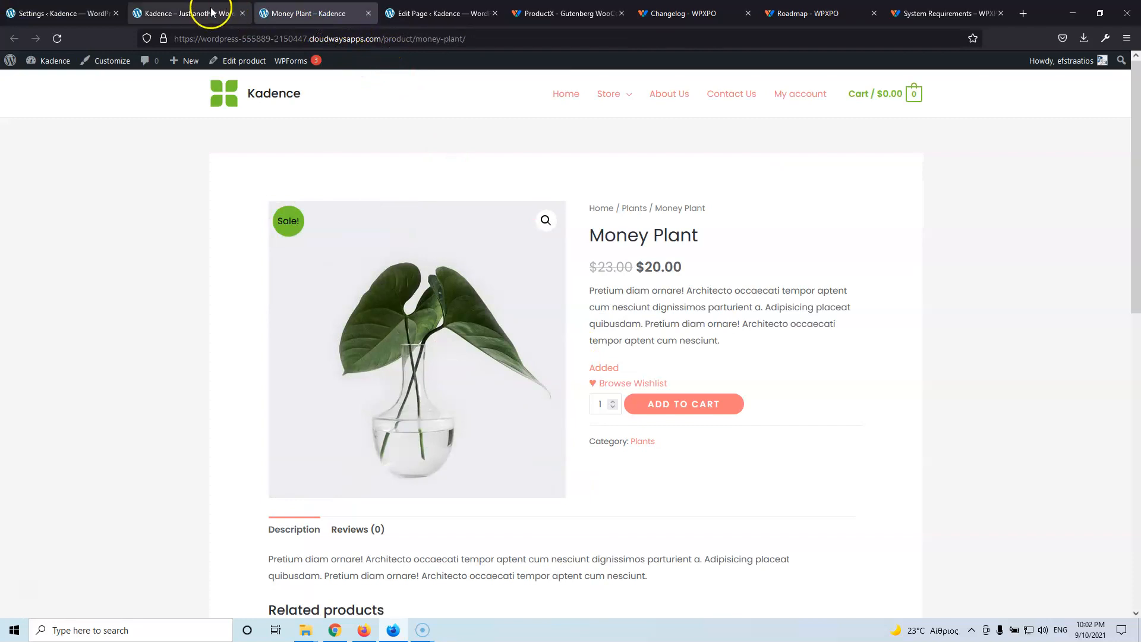
pyautogui.click(389, 13)
pyautogui.click(310, 13)
pyautogui.click(190, 13)
pyautogui.scroll(-3, 535, 331)
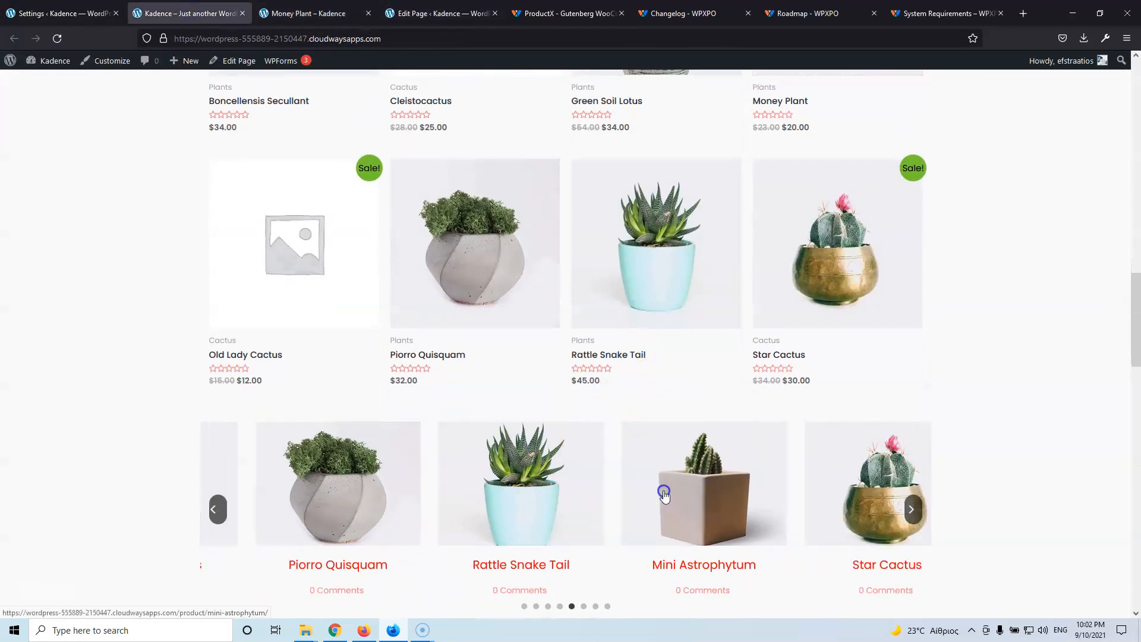
pyautogui.middleClick(664, 494)
pyautogui.middleClick(807, 483)
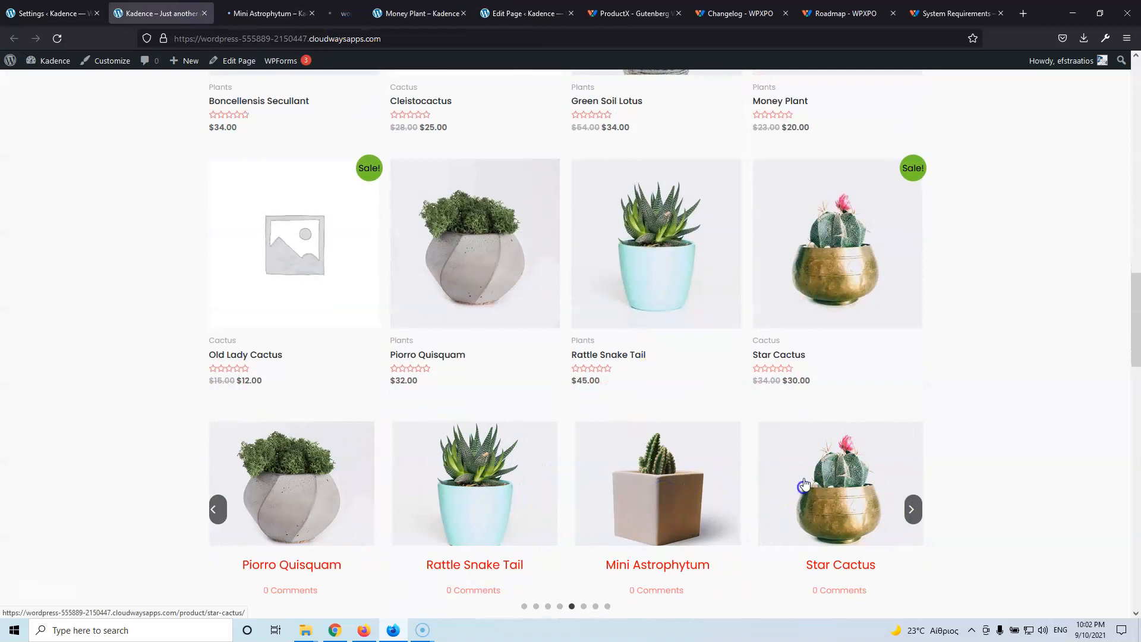
pyautogui.middleClick(314, 282)
pyautogui.click(415, 13)
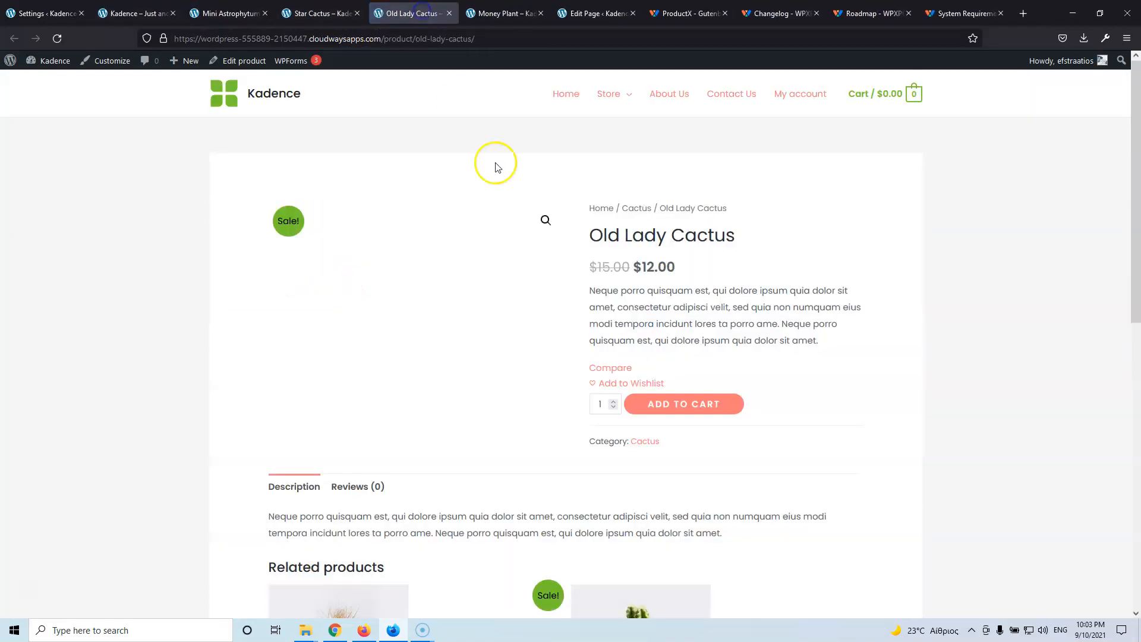
pyautogui.click(620, 368)
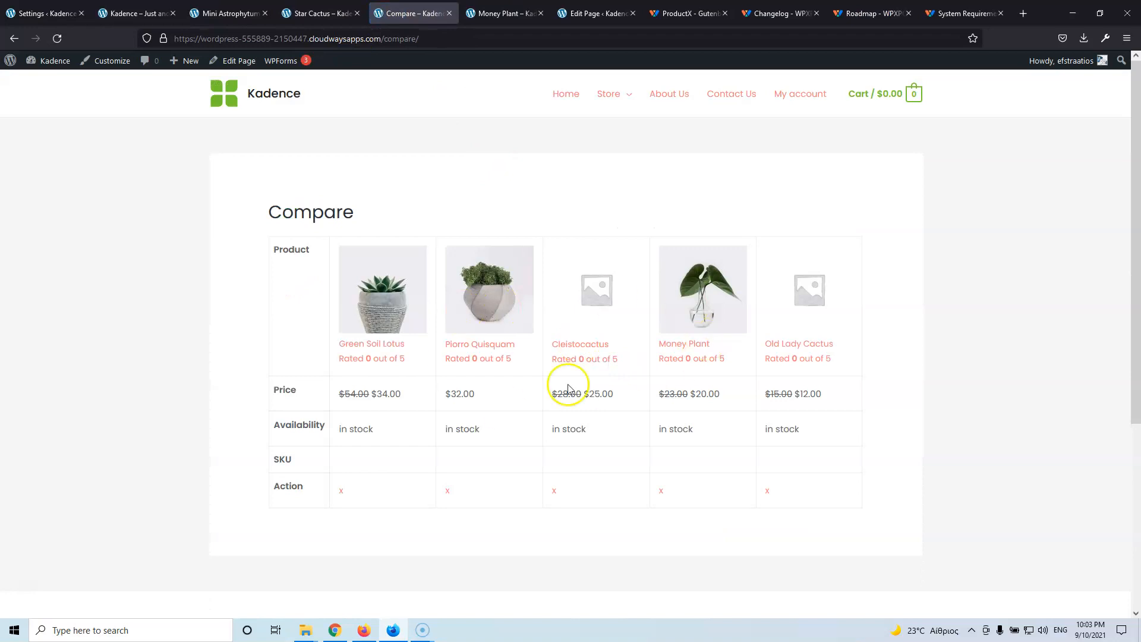
# Recheck the Star Cactus page and Compare settings, and close the Compare, Star Cactus and Money Plant tabs
pyautogui.click(318, 13)
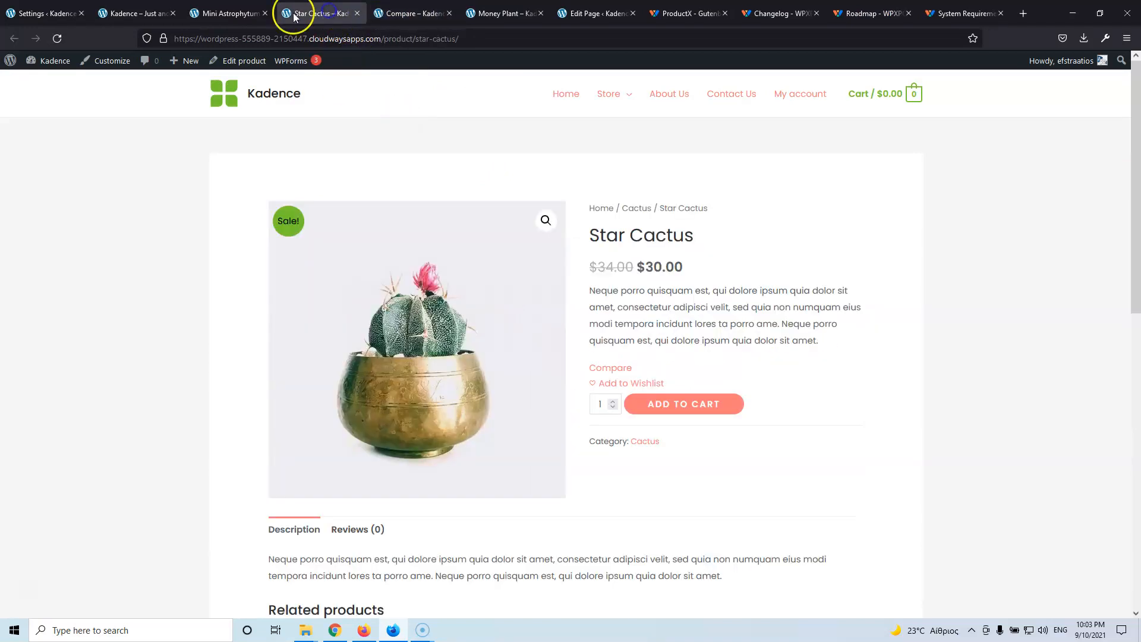
pyautogui.click(42, 11)
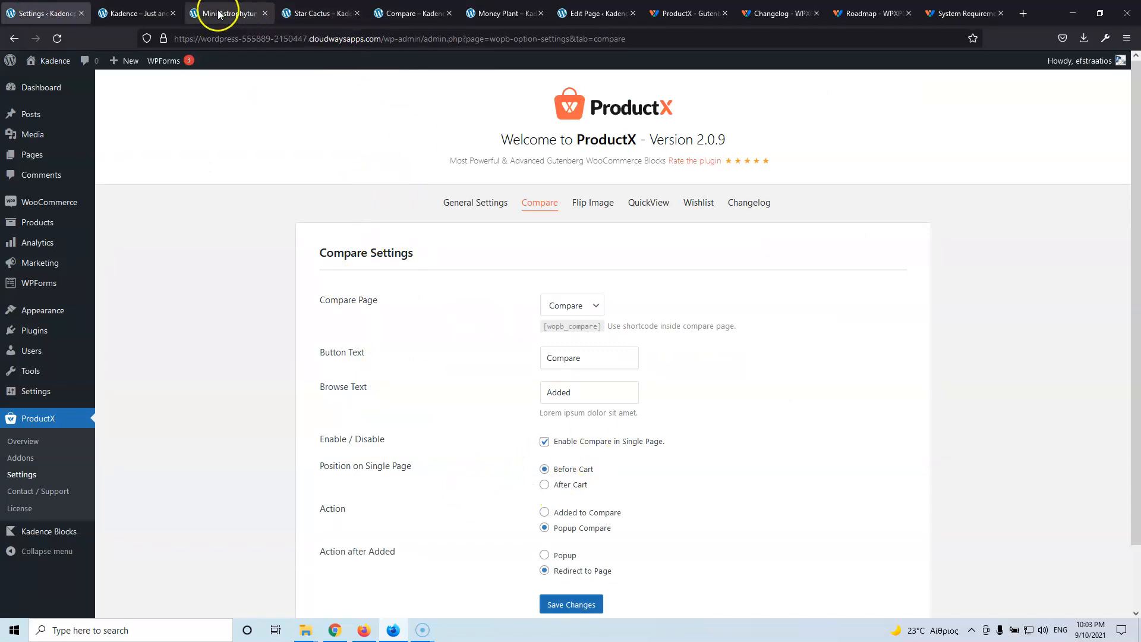
pyautogui.click(321, 13)
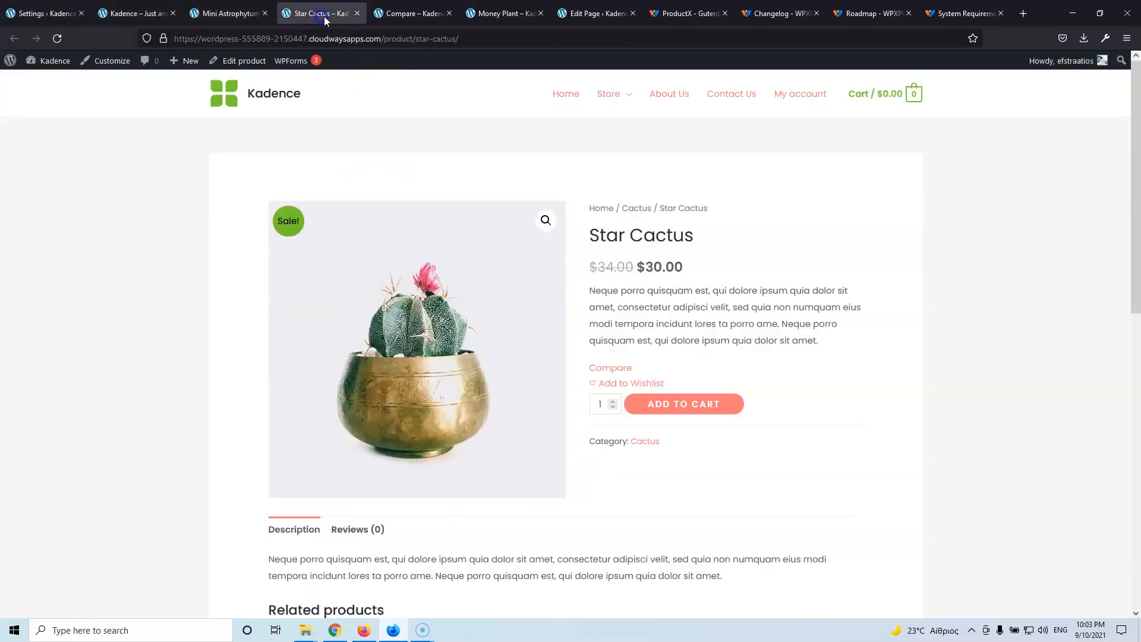
pyautogui.click(398, 16)
pyautogui.click(448, 13)
pyautogui.click(316, 12)
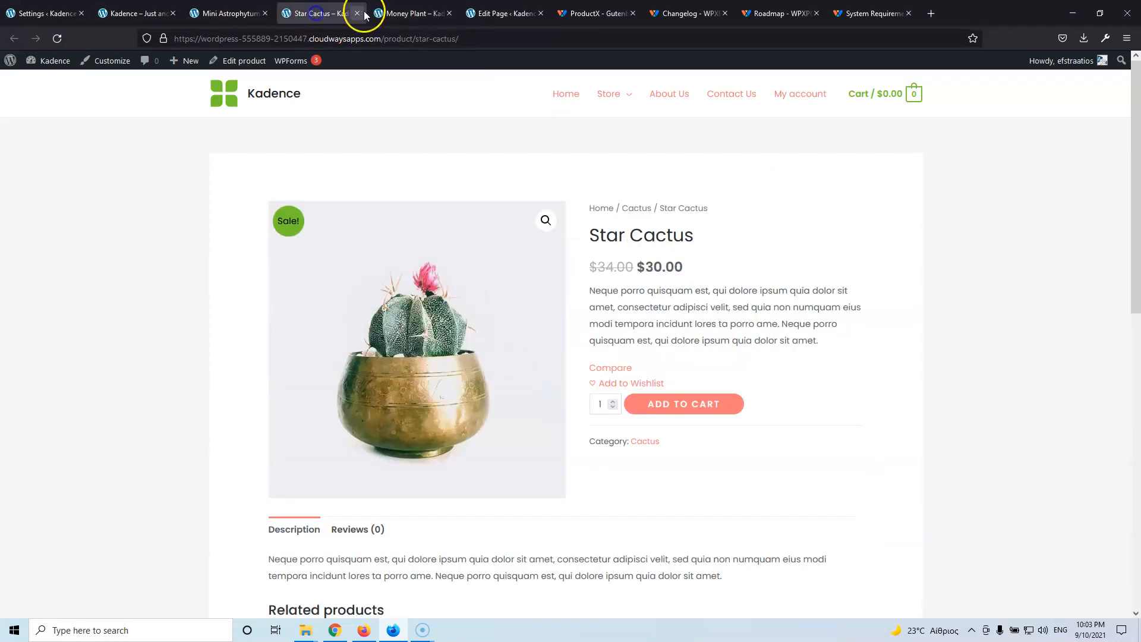
pyautogui.click(357, 13)
pyautogui.click(356, 13)
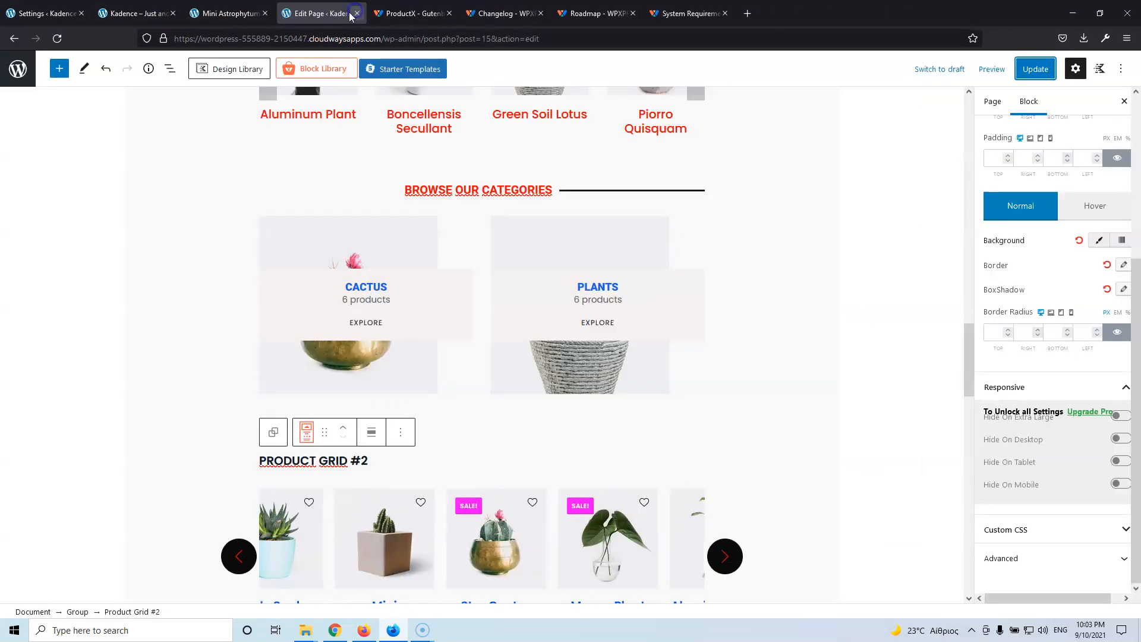
# Reload the home page editor and review the general settings of the Product Category #1 block beside the Product Grid #2 carousel
pyautogui.click(56, 39)
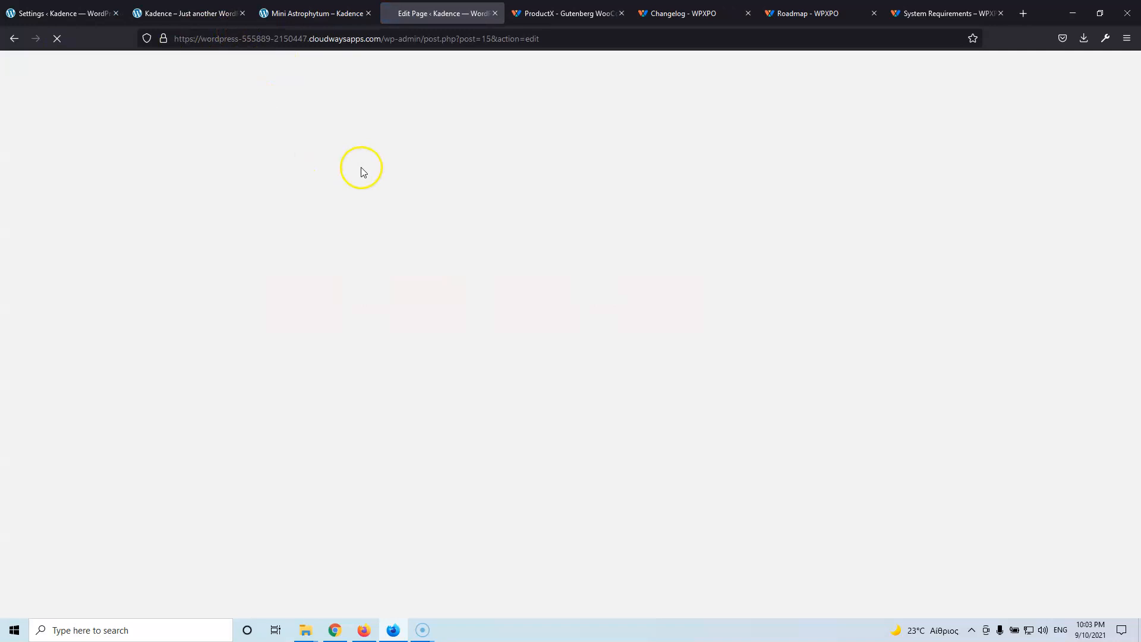
pyautogui.scroll(-12, 506, 340)
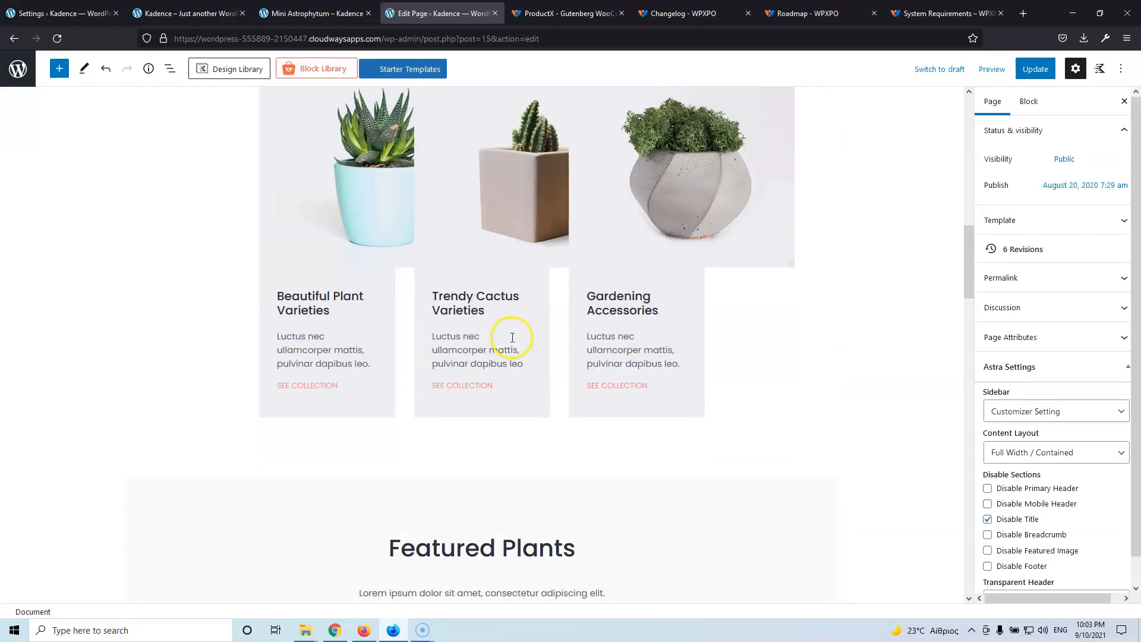
pyautogui.scroll(-9, 510, 337)
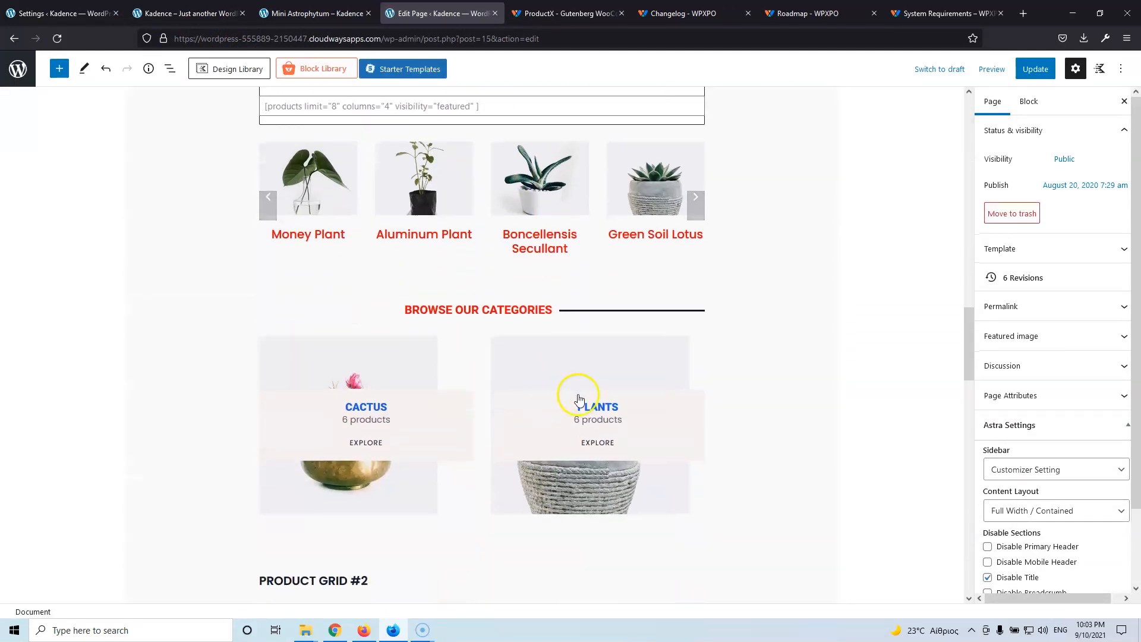
pyautogui.click(576, 381)
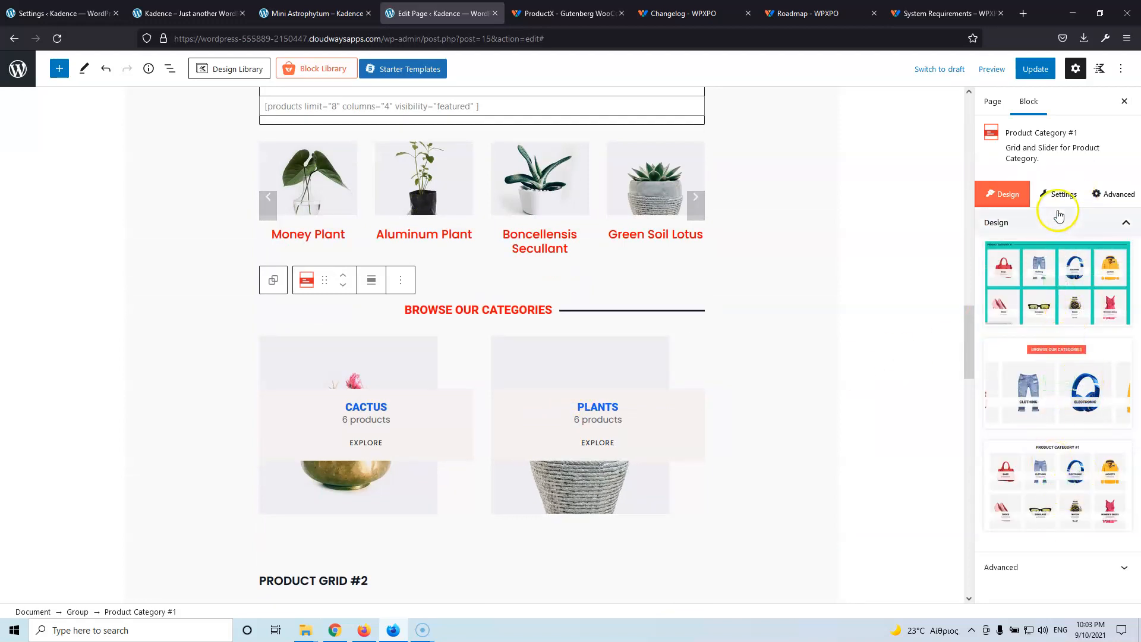
pyautogui.click(1061, 194)
pyautogui.scroll(-2, 1061, 386)
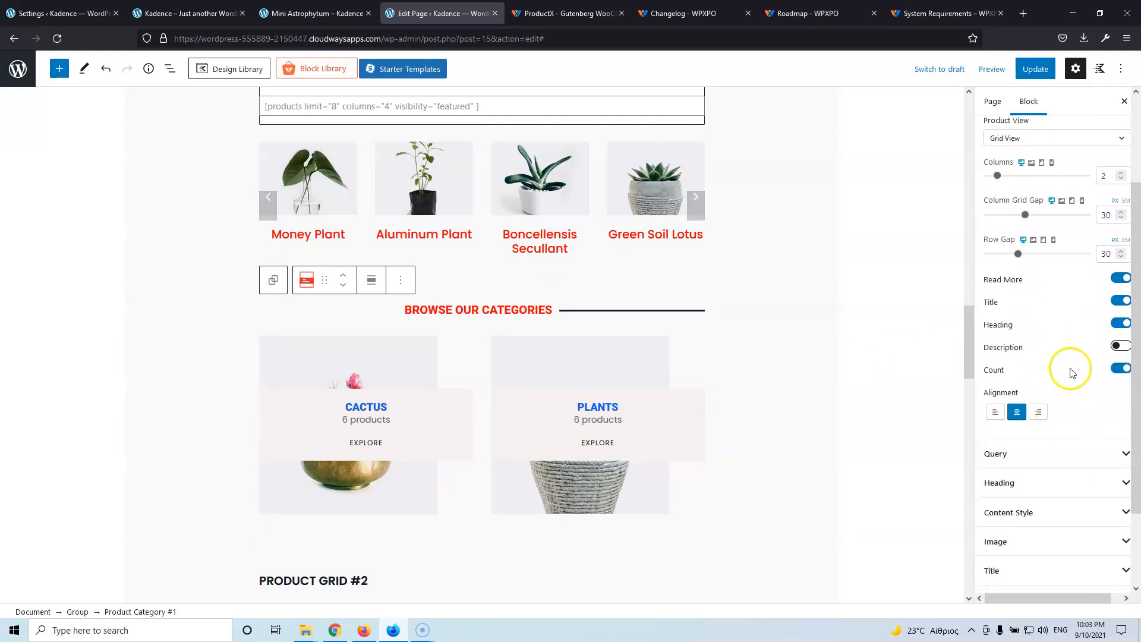
pyautogui.scroll(-2, 1075, 333)
pyautogui.scroll(-4, 474, 523)
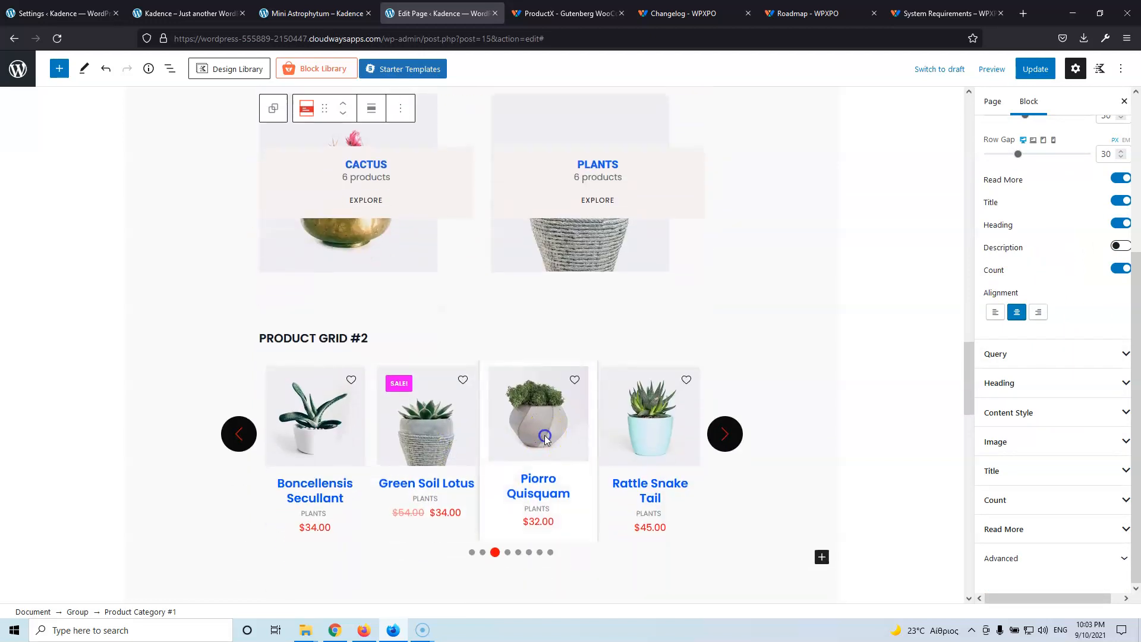
pyautogui.scroll(4, 1120, 273)
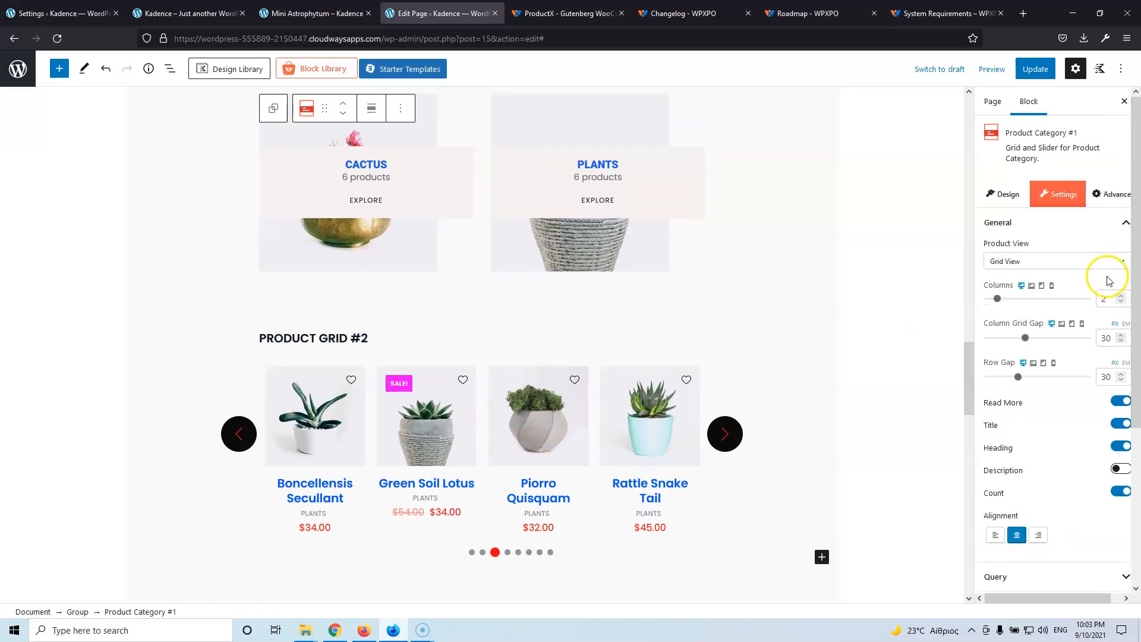
pyautogui.scroll(-3, 516, 437)
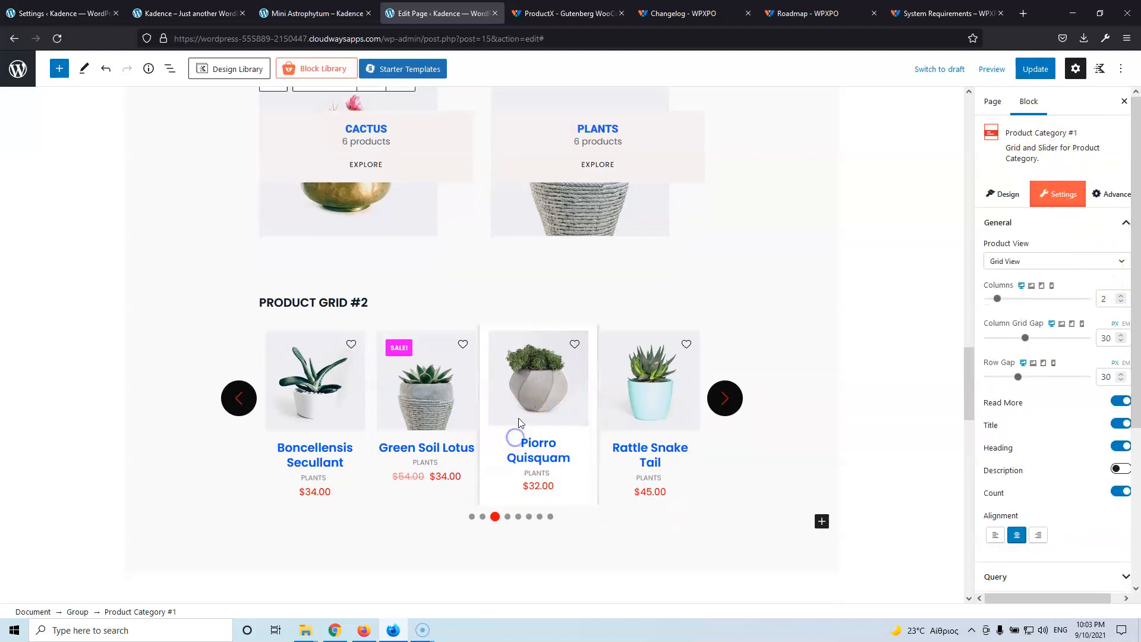
pyautogui.scroll(3, 519, 419)
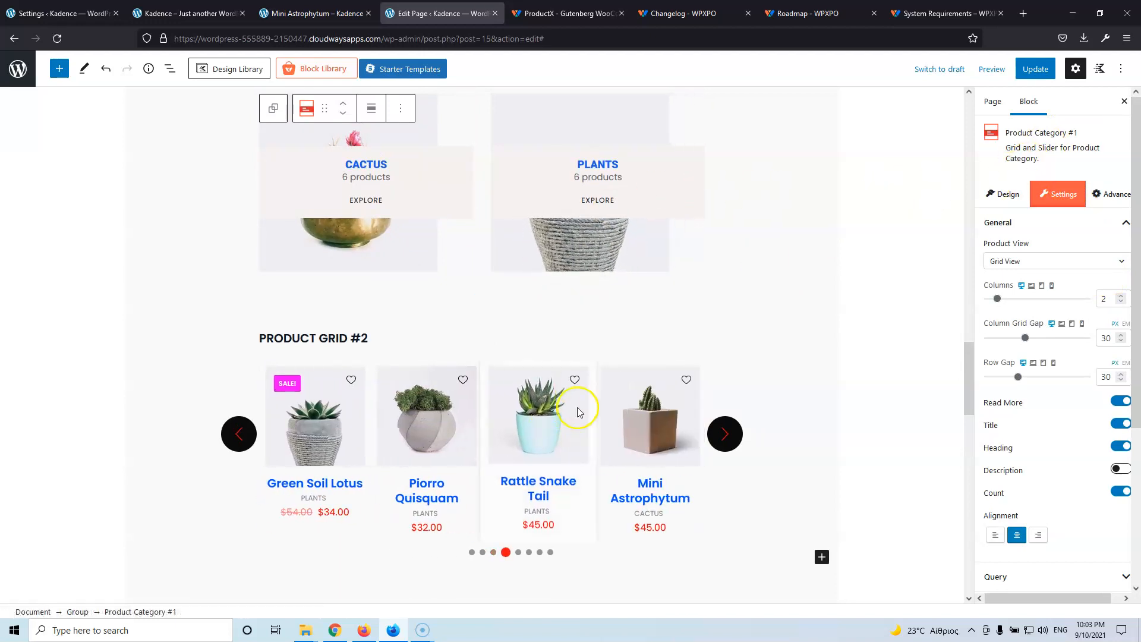
pyautogui.click(623, 255)
pyautogui.click(551, 421)
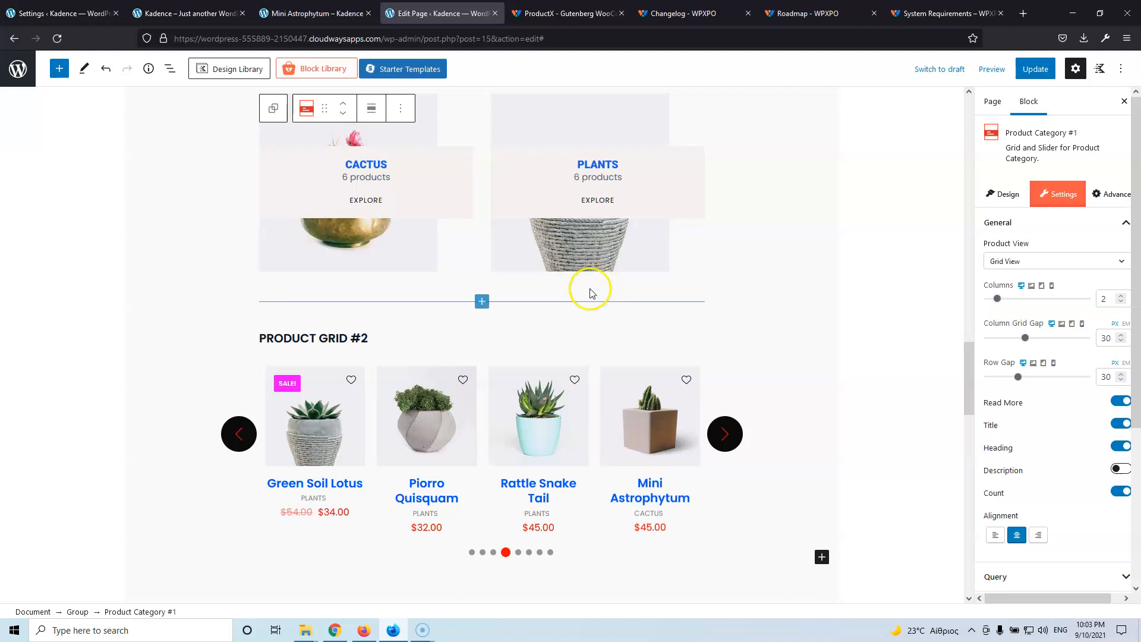
pyautogui.scroll(-4, 590, 291)
pyautogui.click(592, 463)
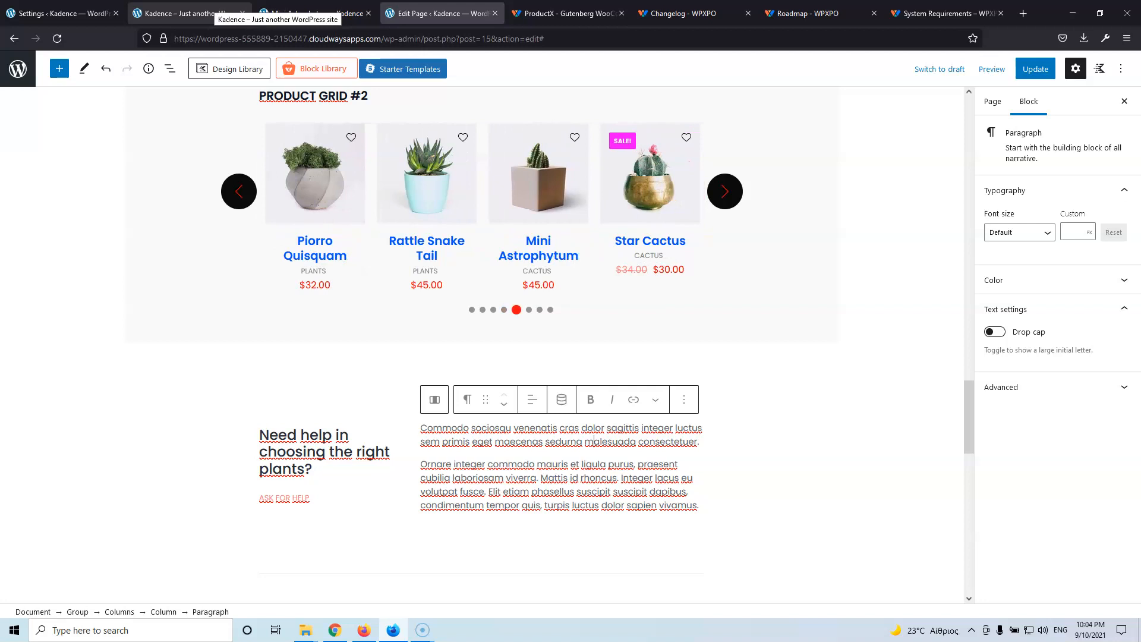
# Reload the storefront home page to check its Product Grid #2 carousel, and close the Mini Astrophytum product tab
pyautogui.click(207, 12)
pyautogui.click(57, 39)
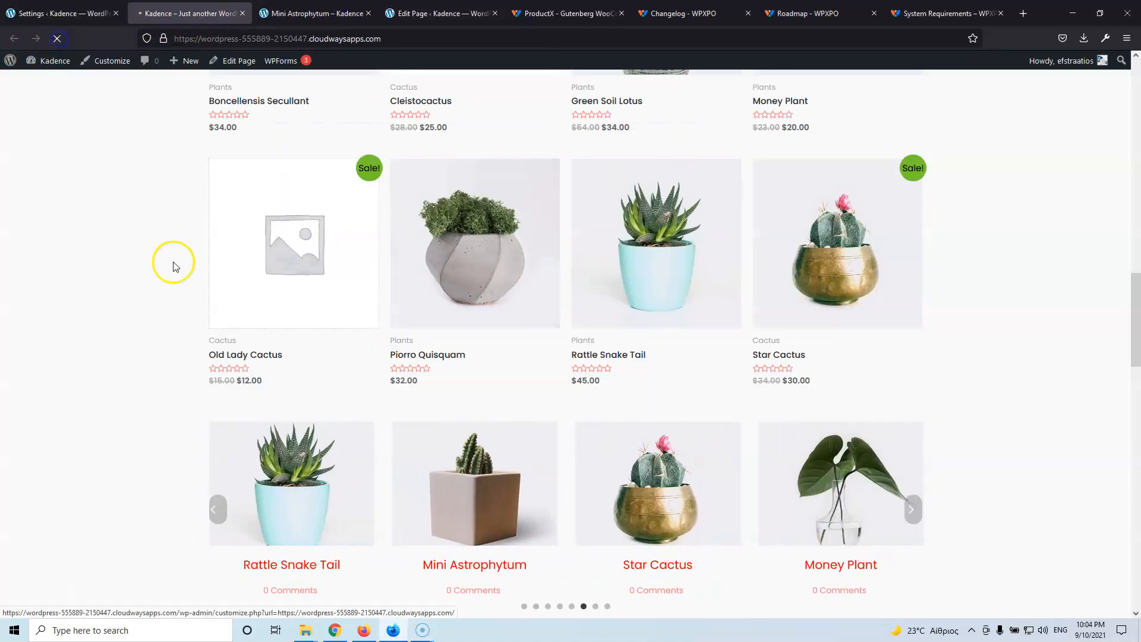
pyautogui.scroll(-5, 168, 261)
pyautogui.scroll(-8, 189, 276)
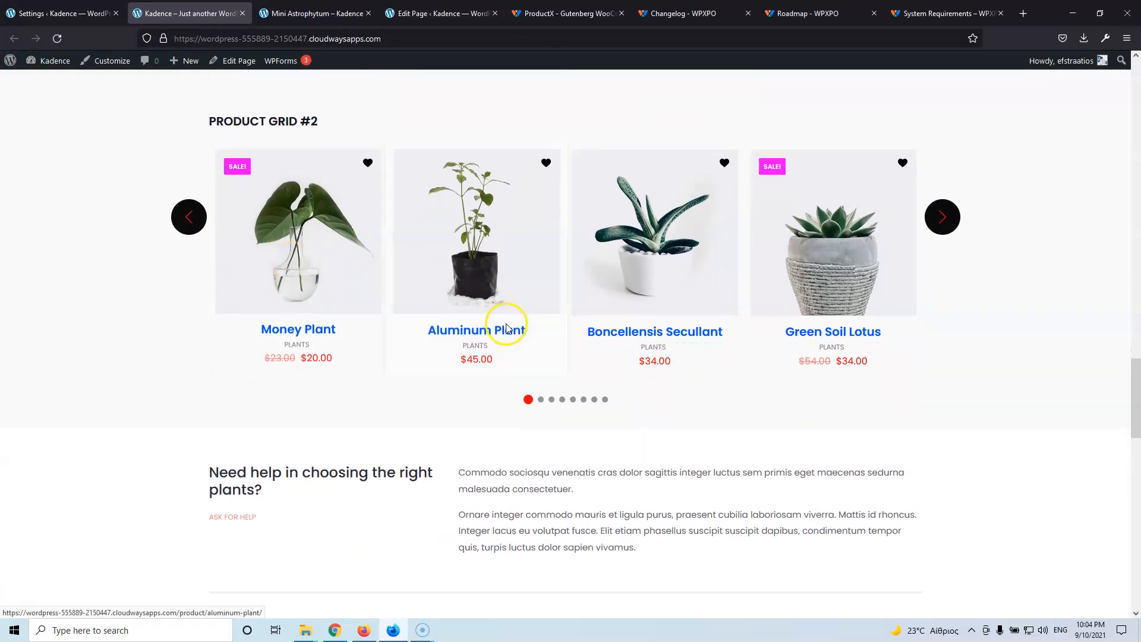
pyautogui.click(314, 13)
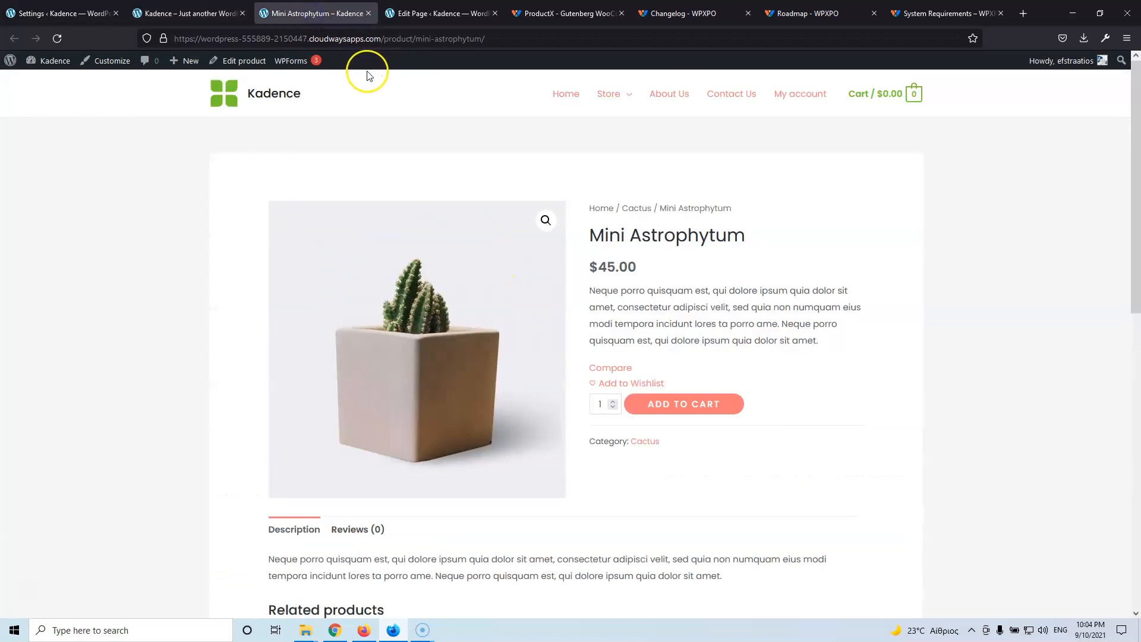
pyautogui.click(368, 13)
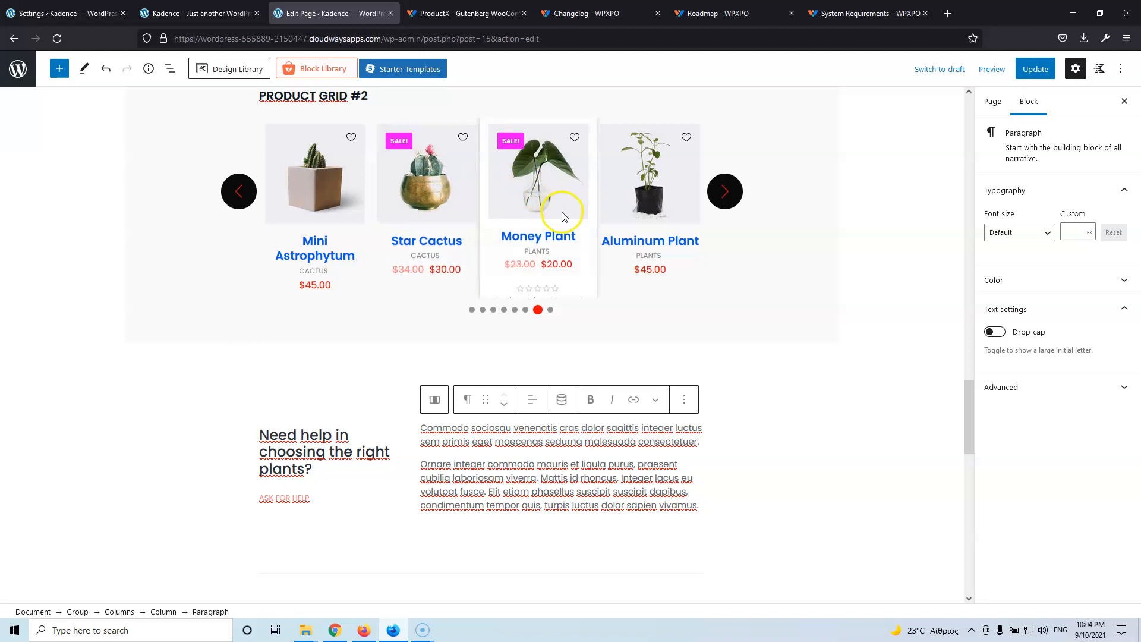
pyautogui.scroll(2, 594, 267)
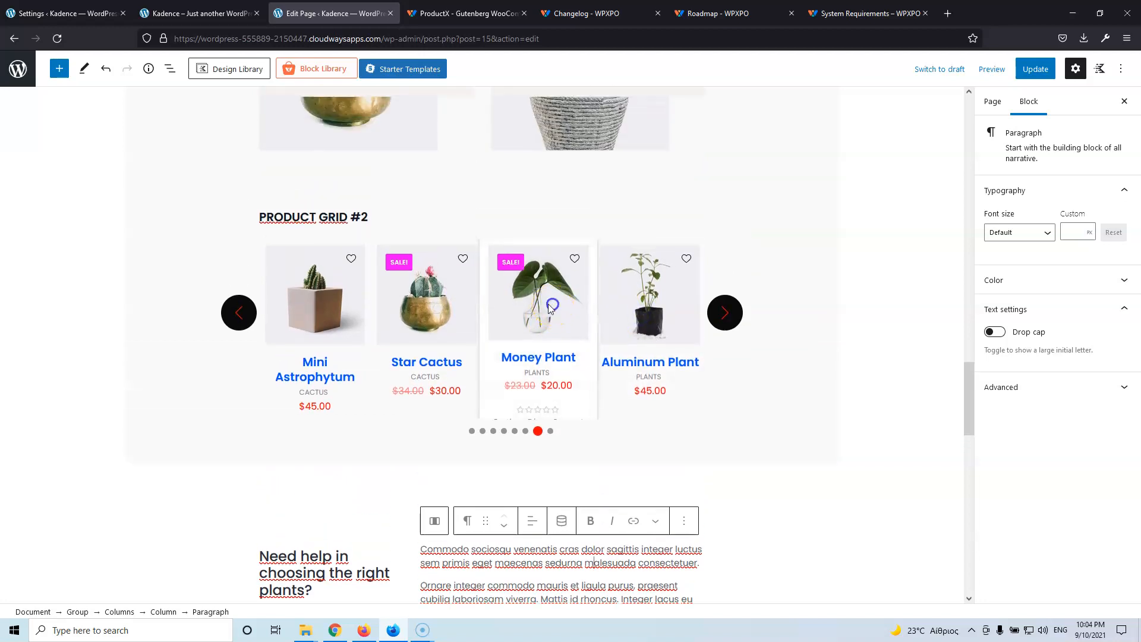
pyautogui.click(593, 128)
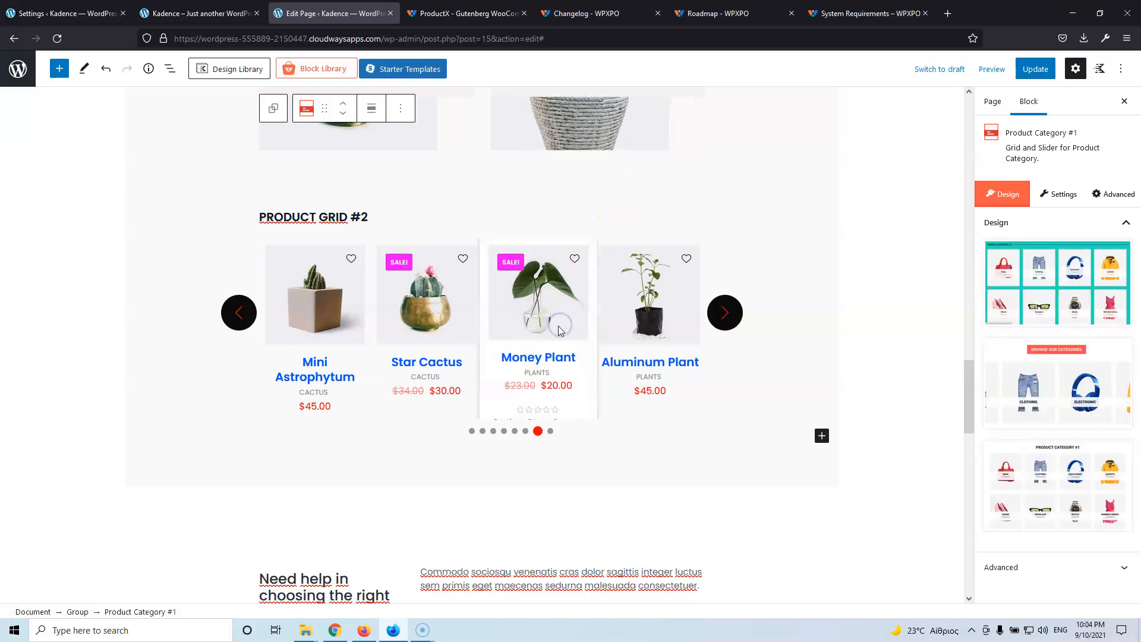
pyautogui.click(560, 571)
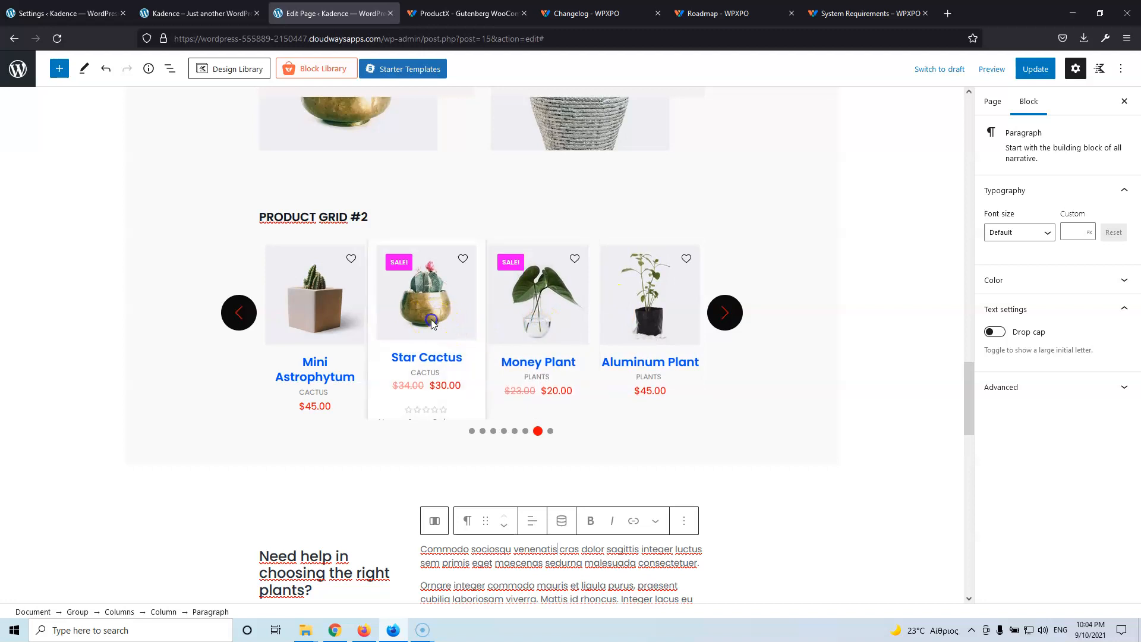
# Review the released and pending features on the ProductX roadmap page and return to the home page editor
pyautogui.click(749, 8)
pyautogui.scroll(-5, 731, 279)
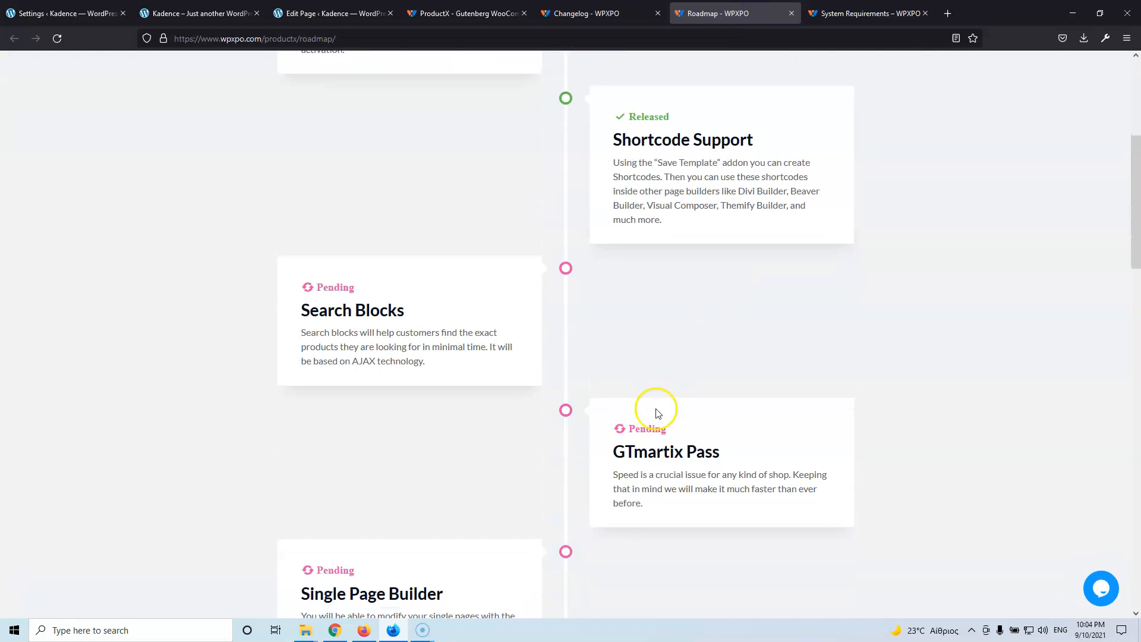
pyautogui.click(356, 13)
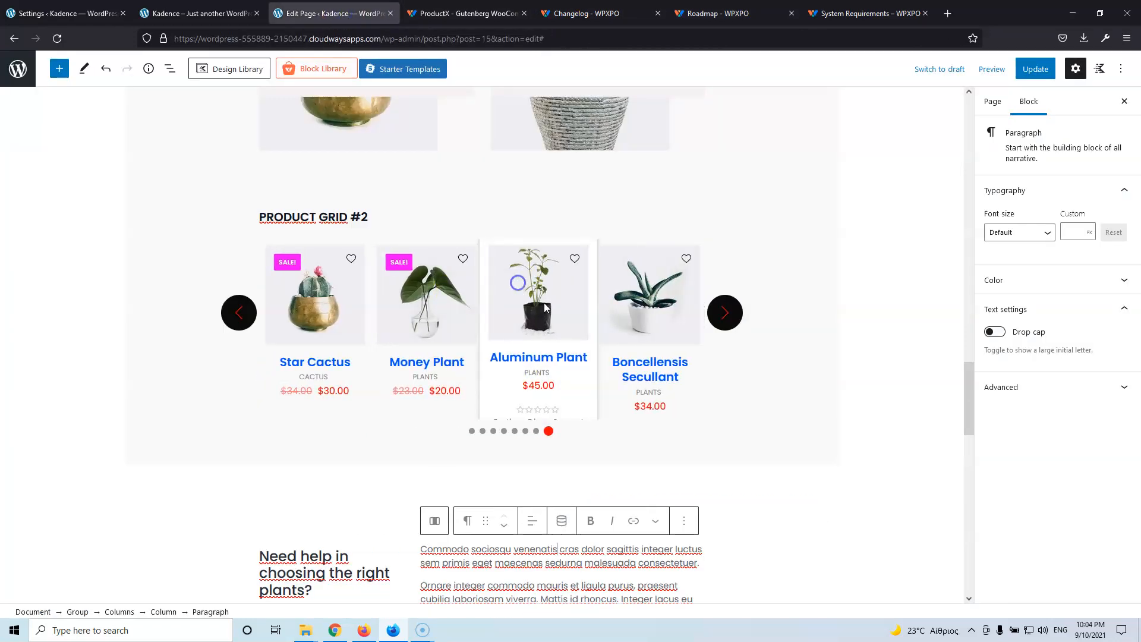
pyautogui.click(606, 440)
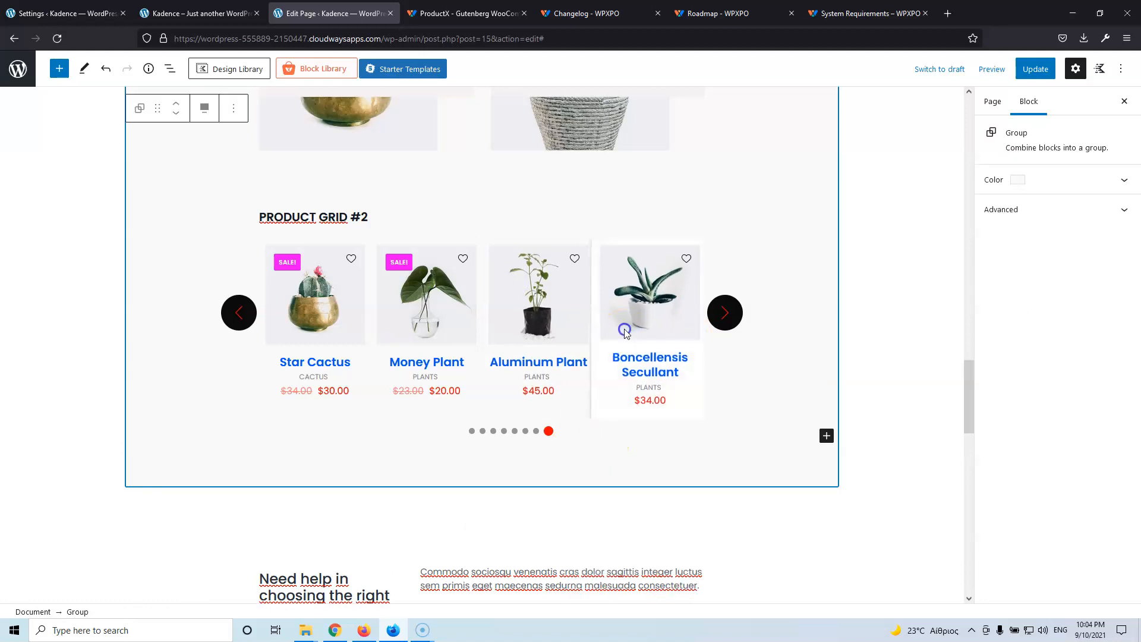
pyautogui.click(517, 127)
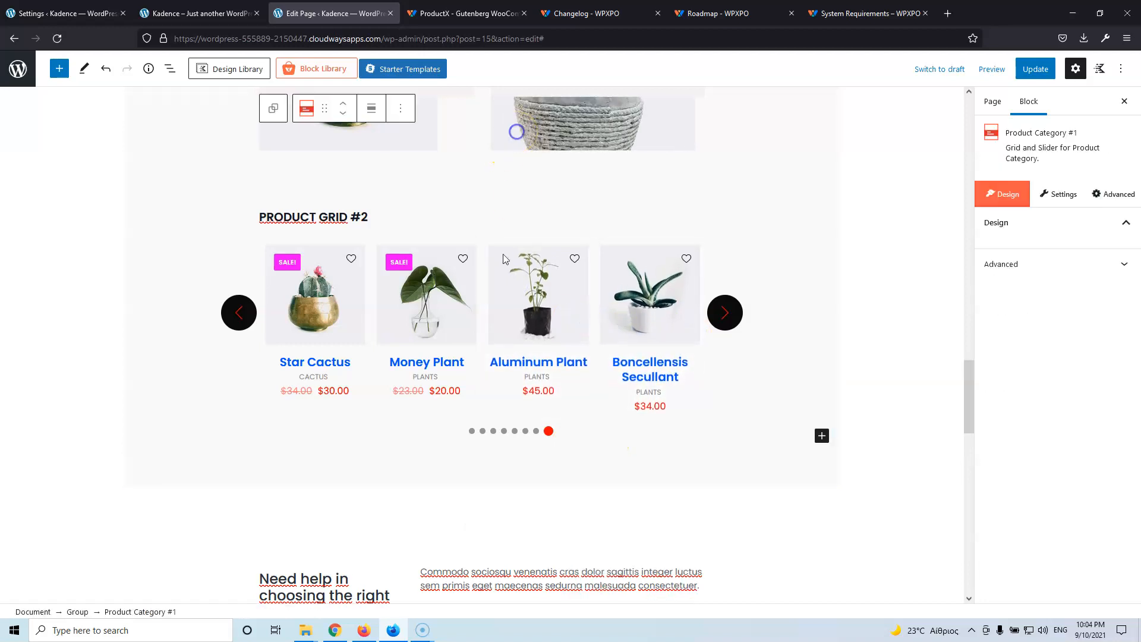
pyautogui.click(438, 582)
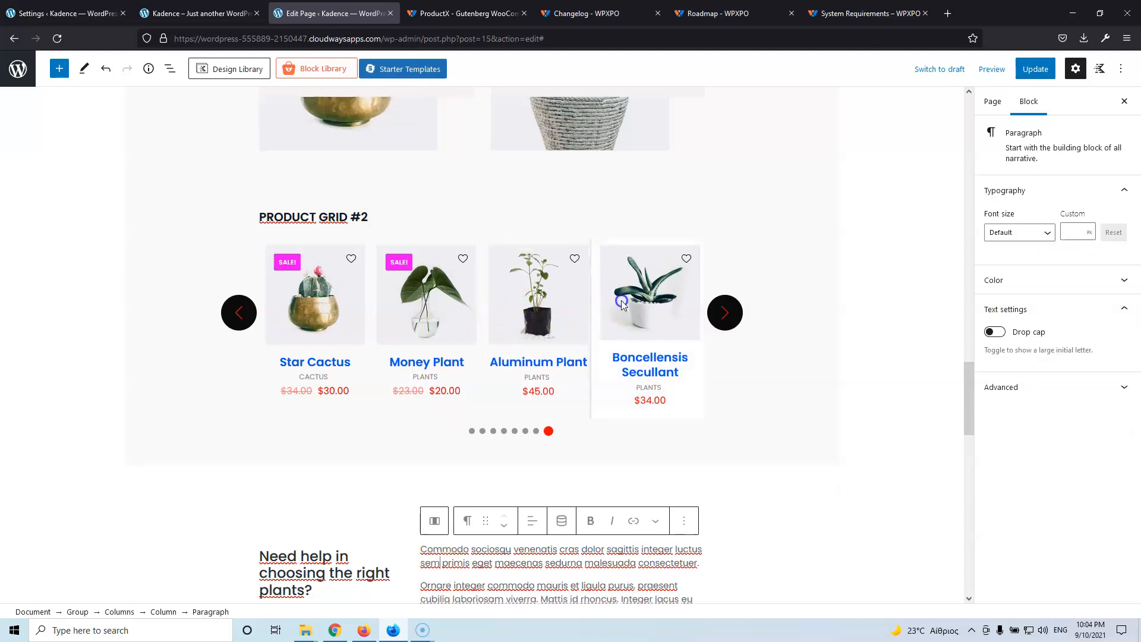
pyautogui.click(421, 218)
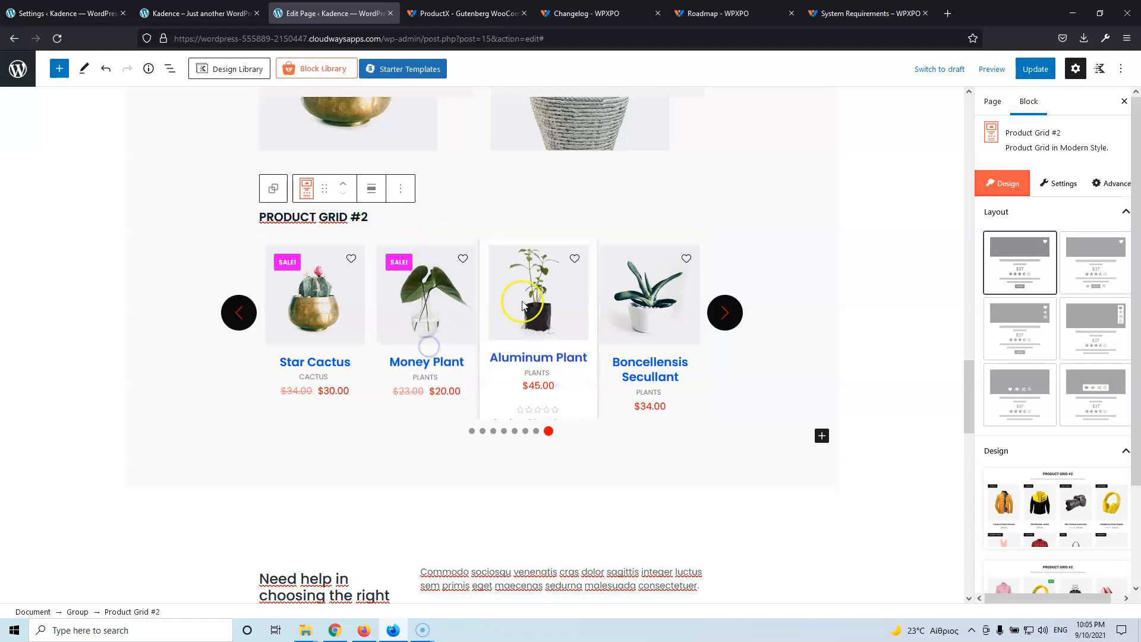
pyautogui.click(627, 302)
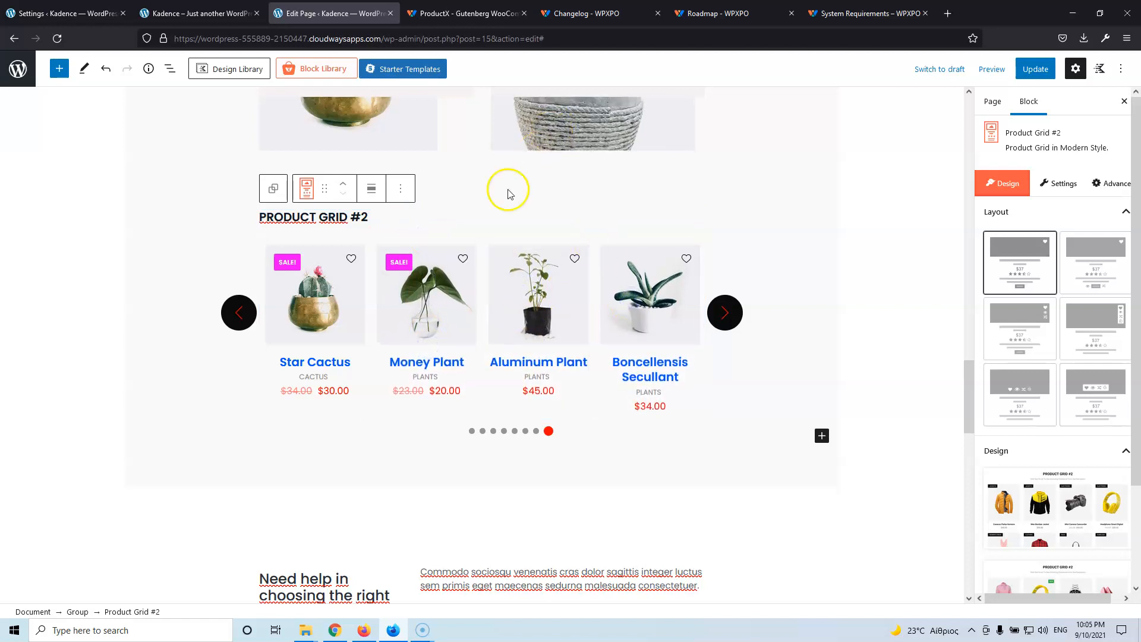
pyautogui.click(469, 213)
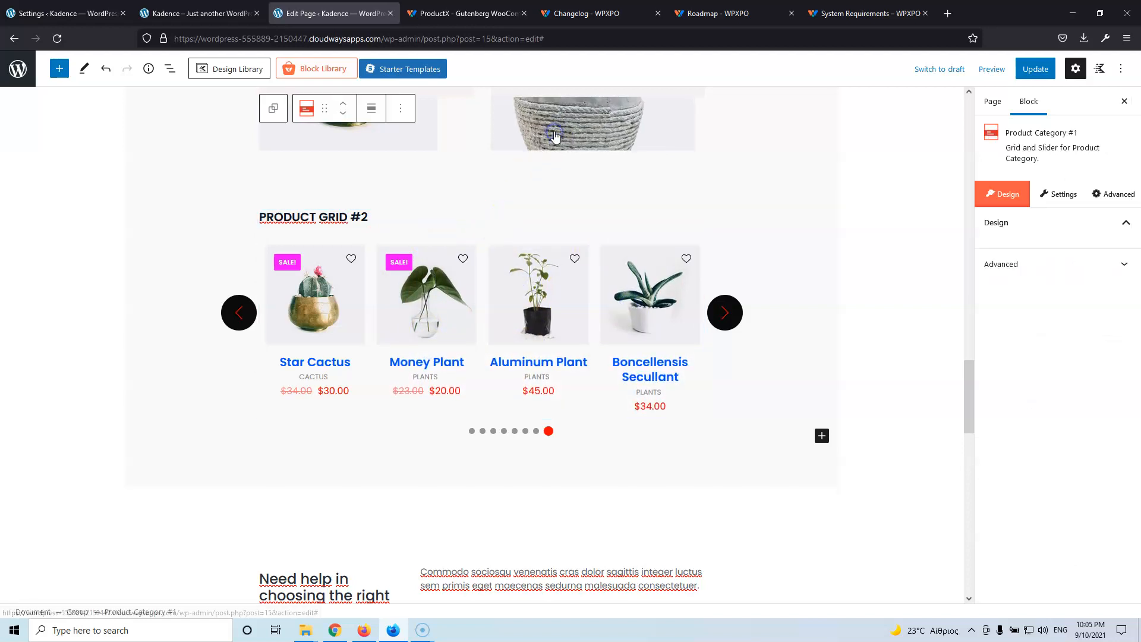
pyautogui.click(455, 231)
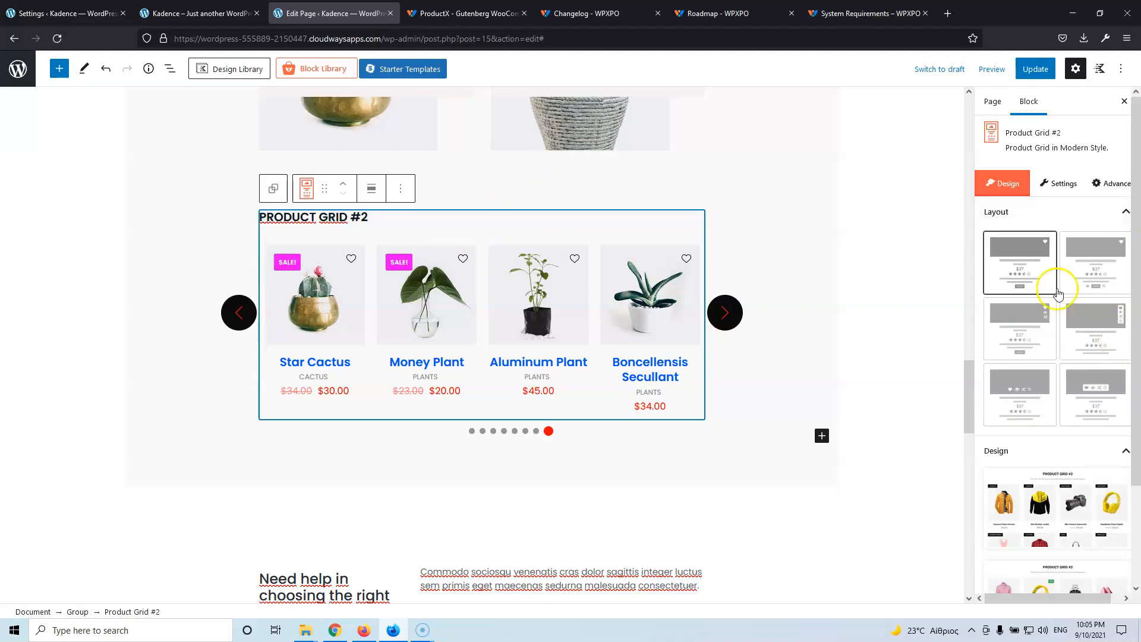
pyautogui.click(482, 237)
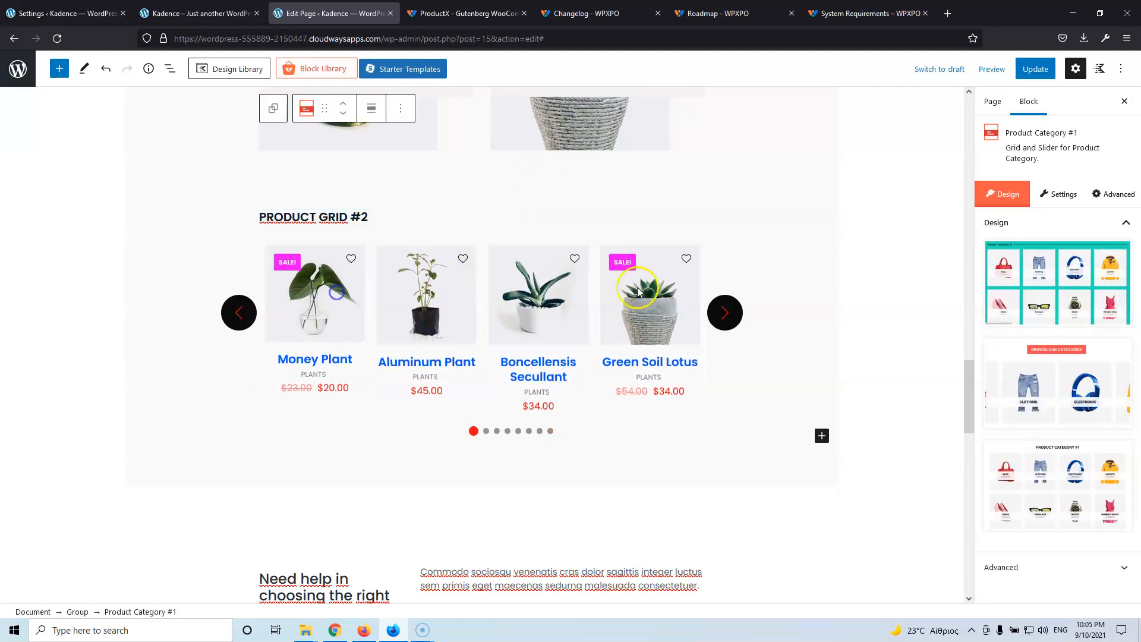
# Stay on the page when asked about leaving, and update the home page to save its pending changes
pyautogui.click(55, 38)
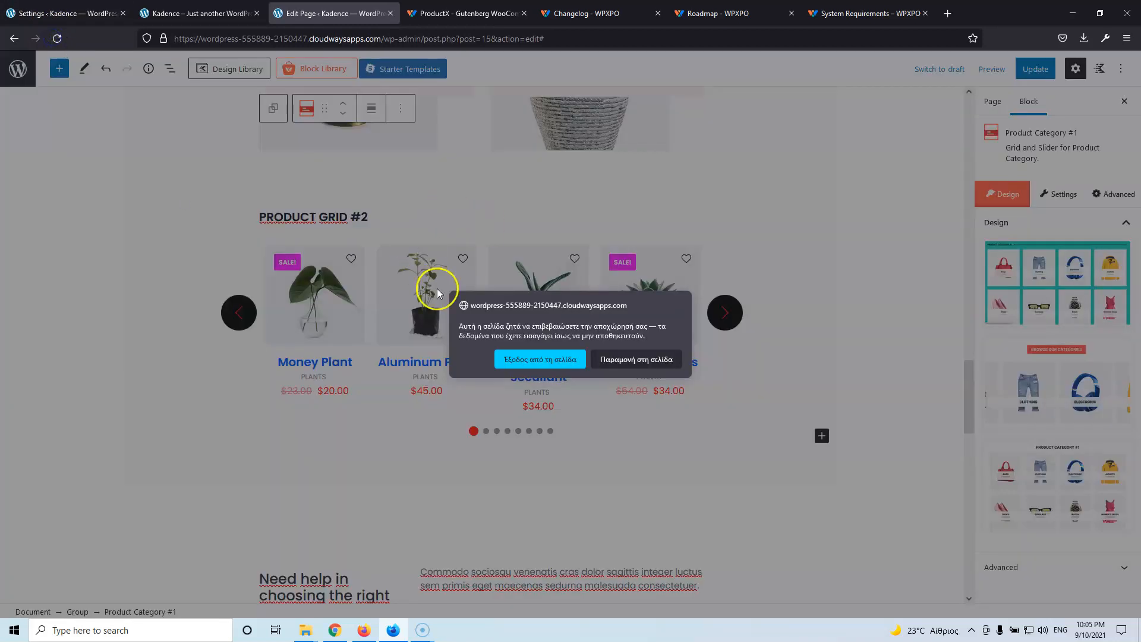
pyautogui.click(609, 364)
pyautogui.click(1035, 68)
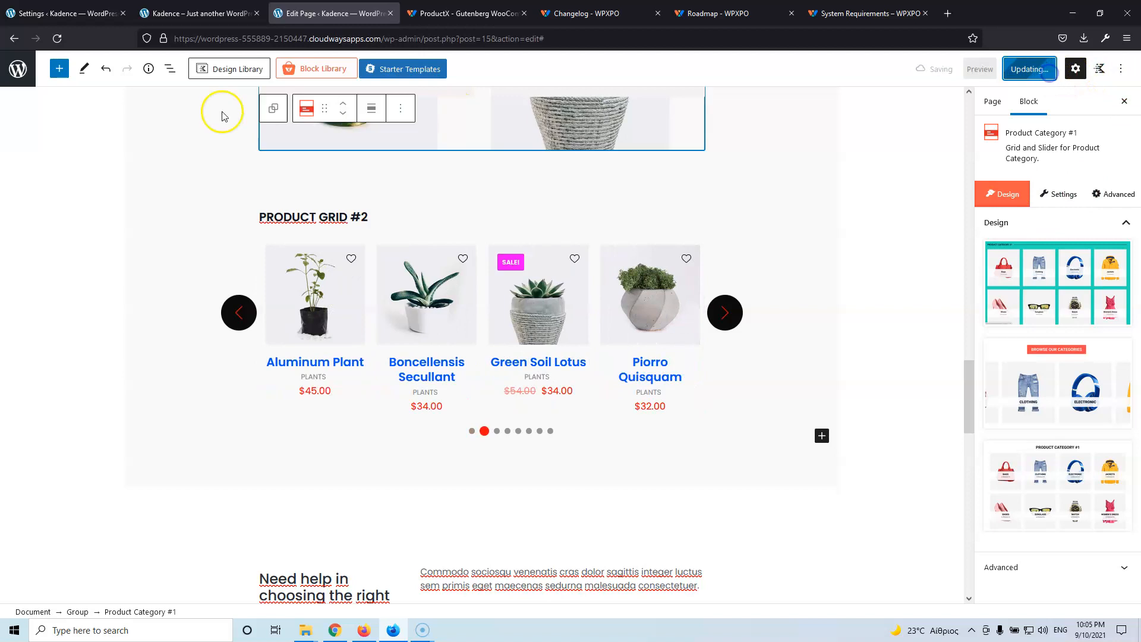
# Reload the home page editor and select the Product Grid #2 block below the category cards
pyautogui.click(57, 38)
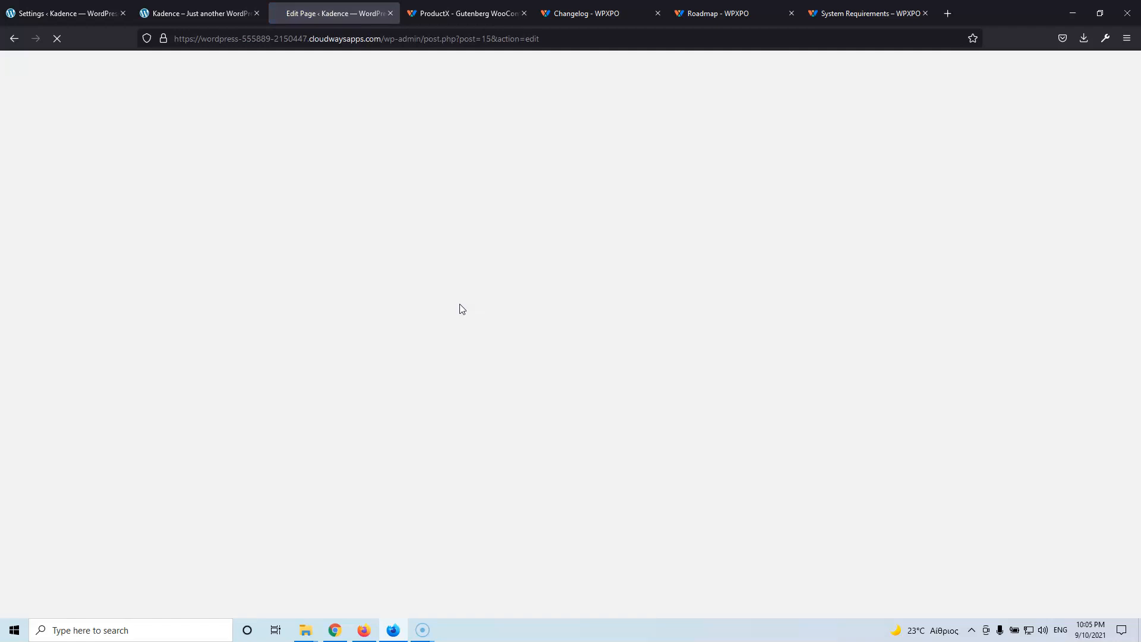
pyautogui.scroll(-10, 463, 309)
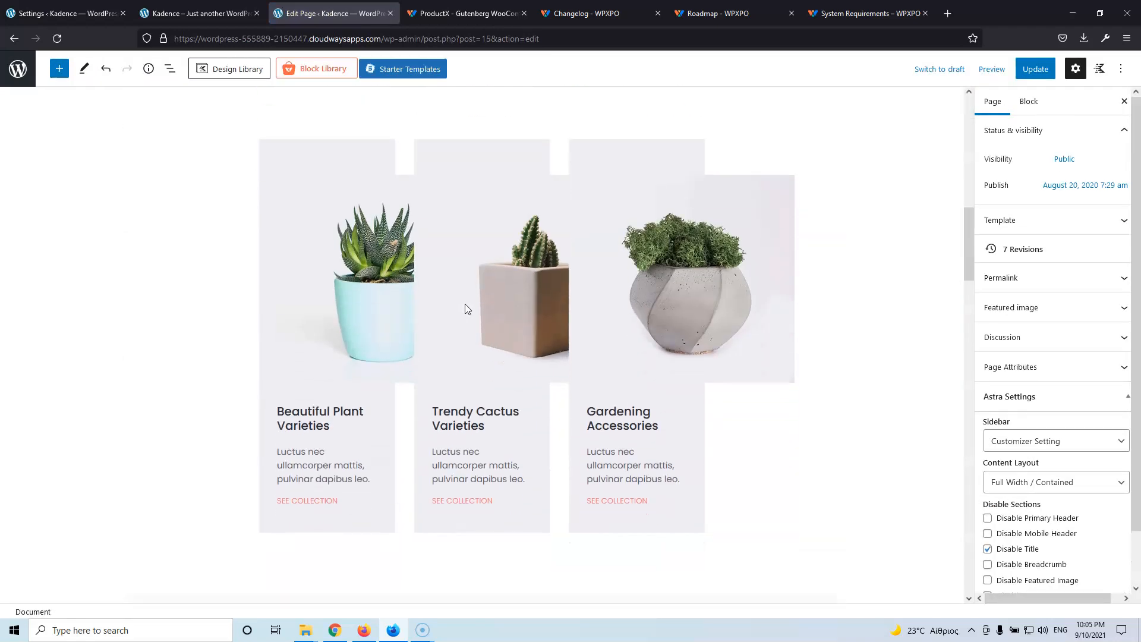
pyautogui.scroll(-10, 465, 309)
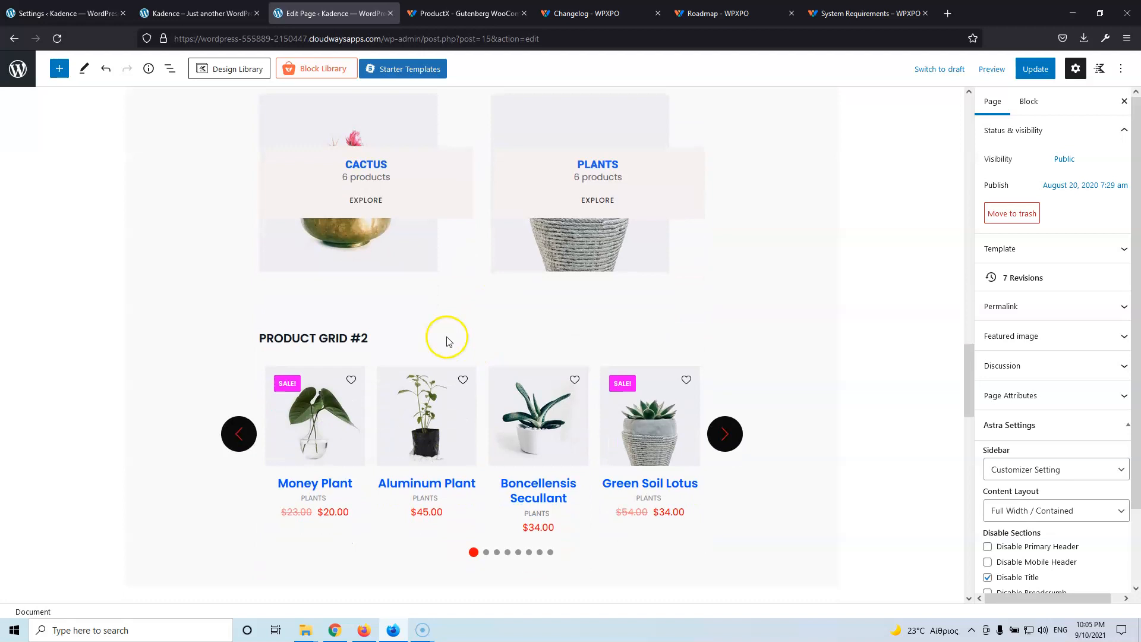
pyautogui.click(409, 351)
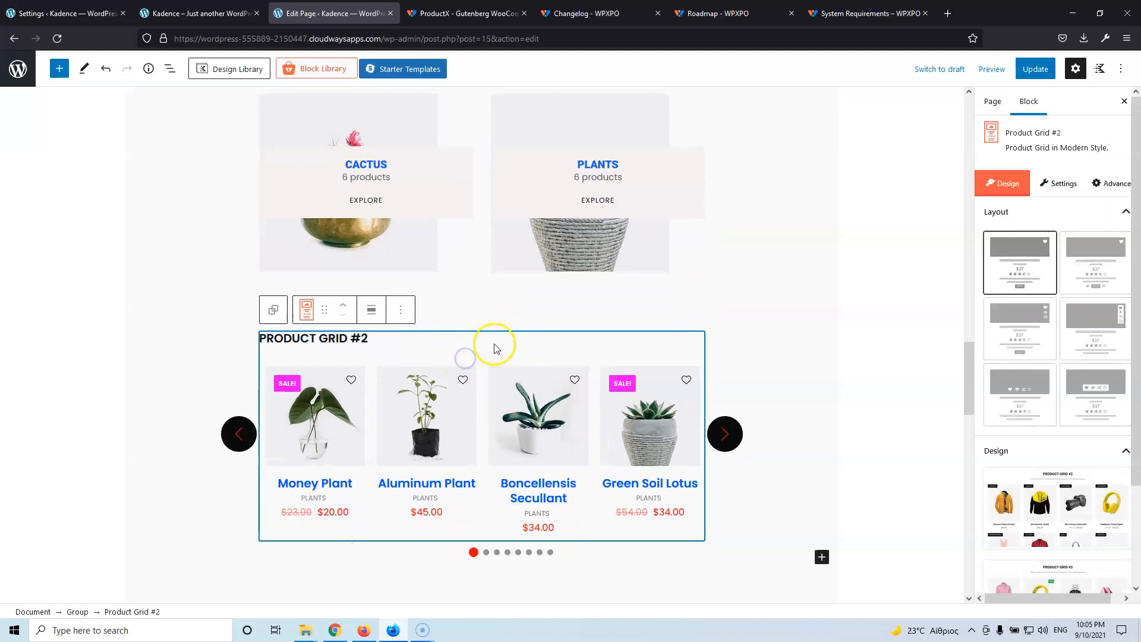
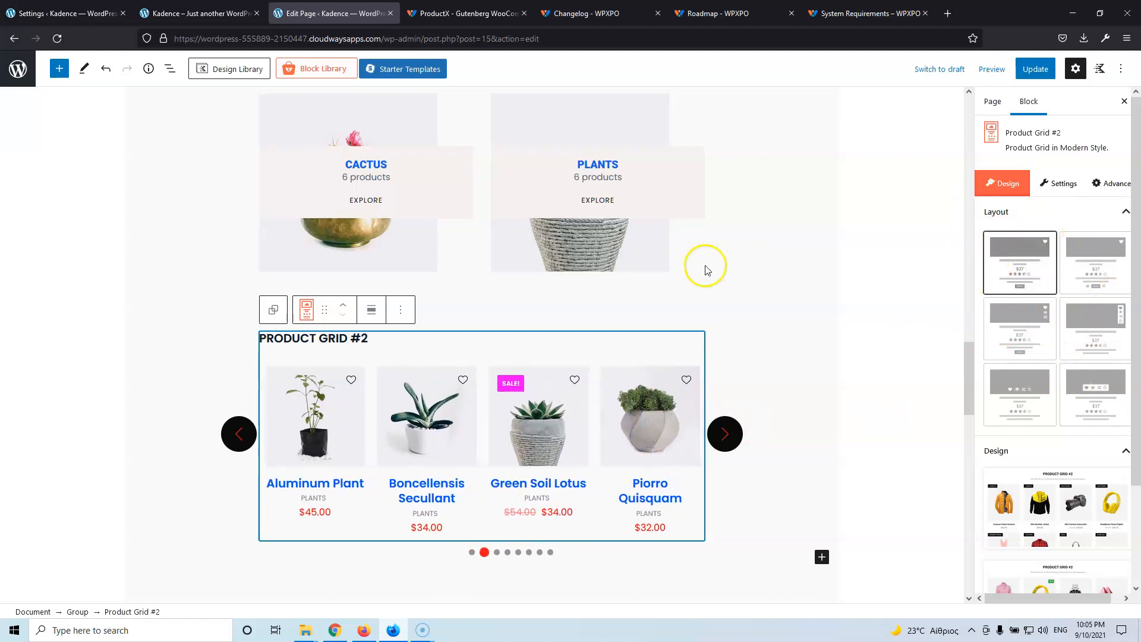
# Try several overlay layouts on the Product Grid #2 block, choose the one with a horizontal icon bar over the image, and update the page
pyautogui.click(591, 250)
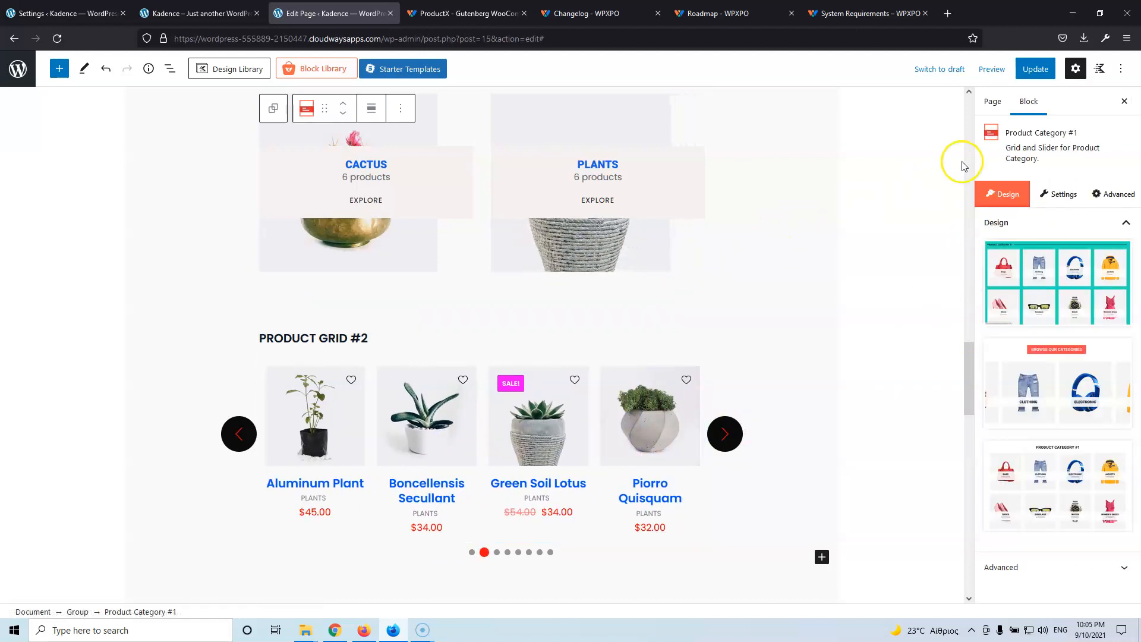
pyautogui.click(553, 425)
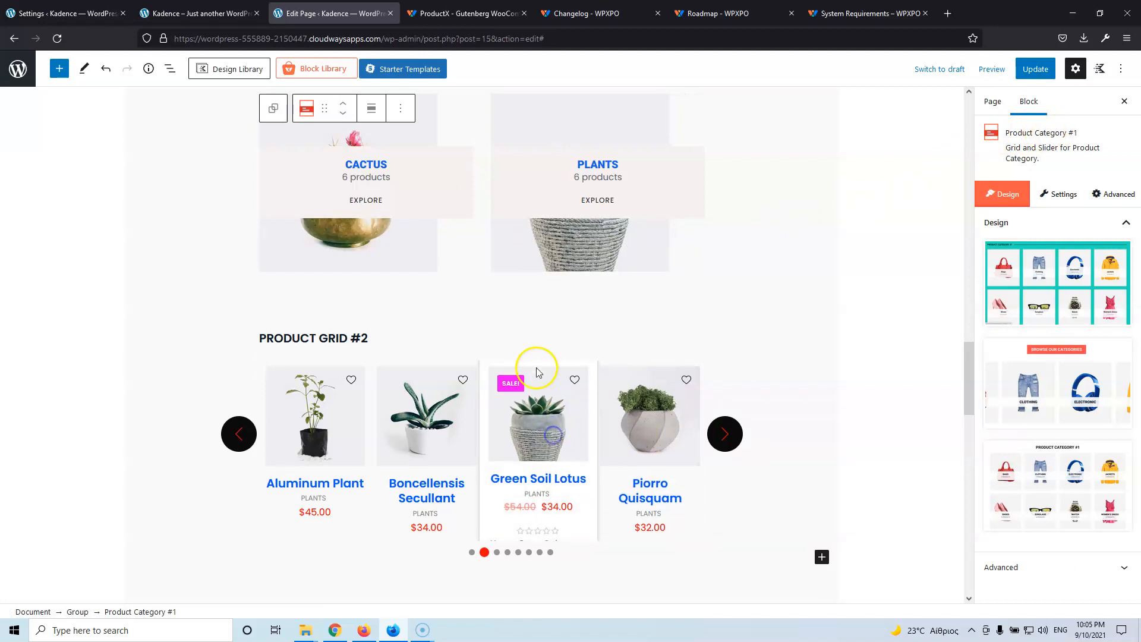
pyautogui.click(537, 344)
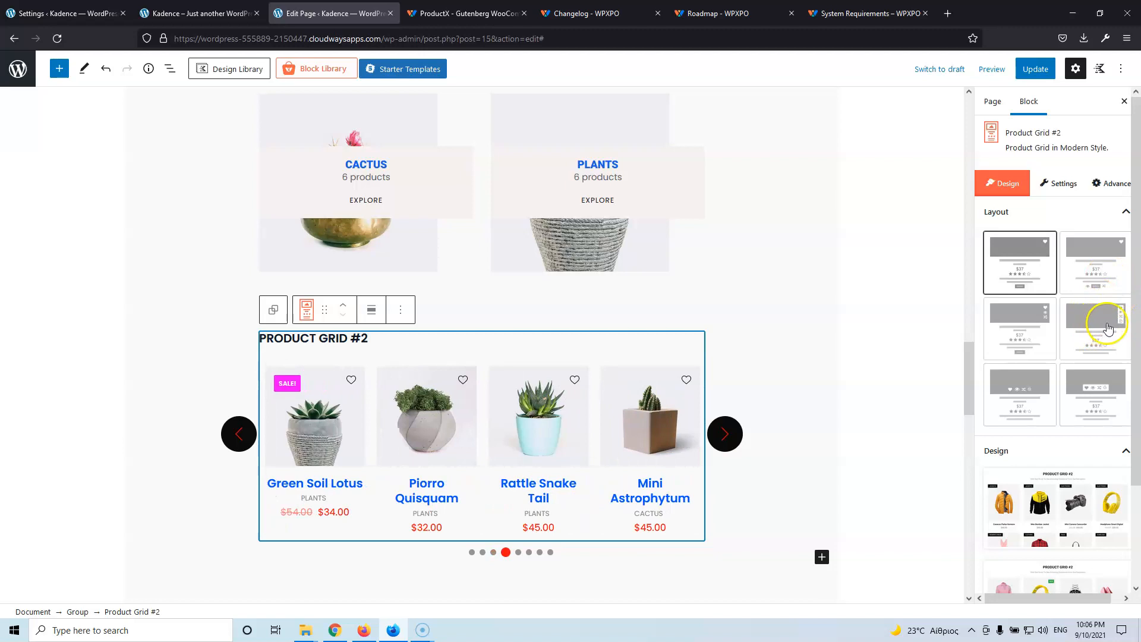
pyautogui.click(1108, 328)
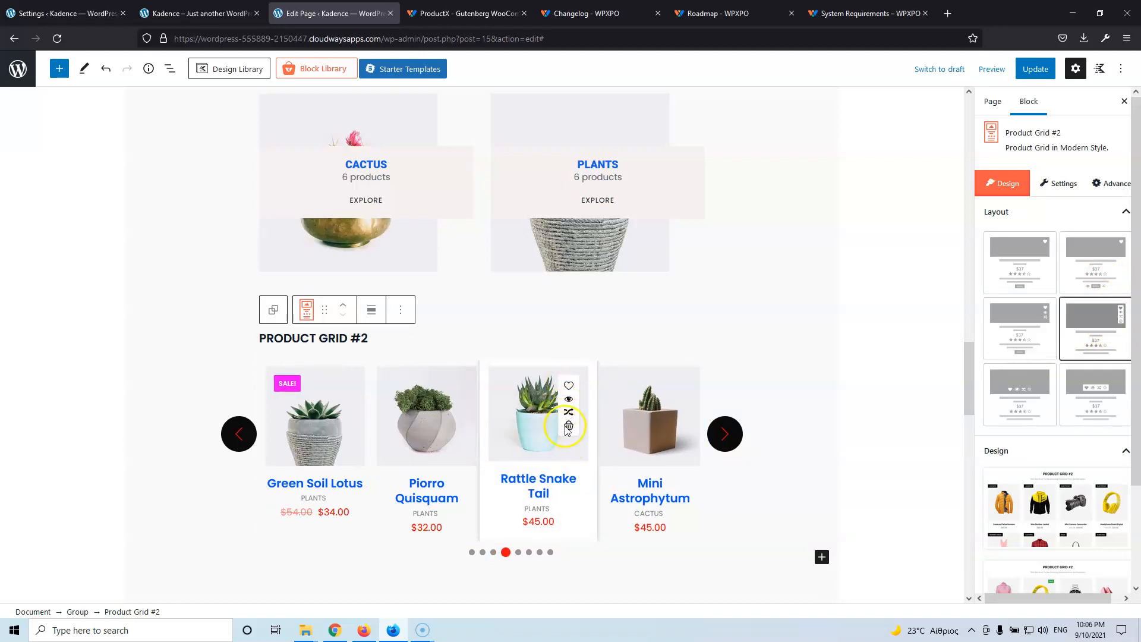
pyautogui.click(1020, 386)
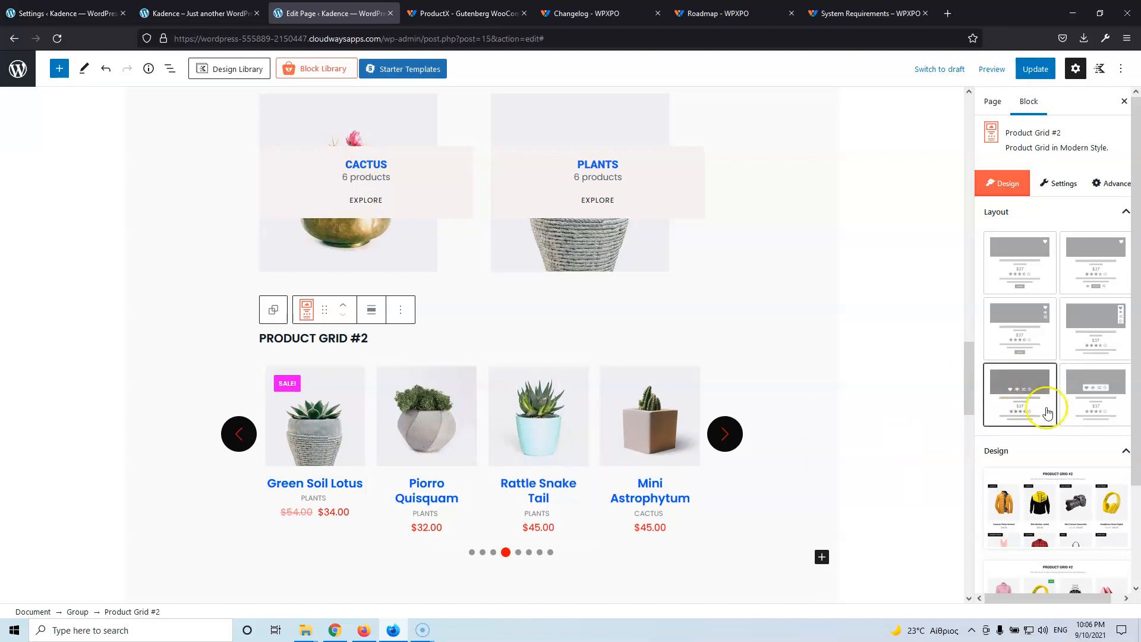
pyautogui.click(1084, 395)
pyautogui.moveTo(657, 470)
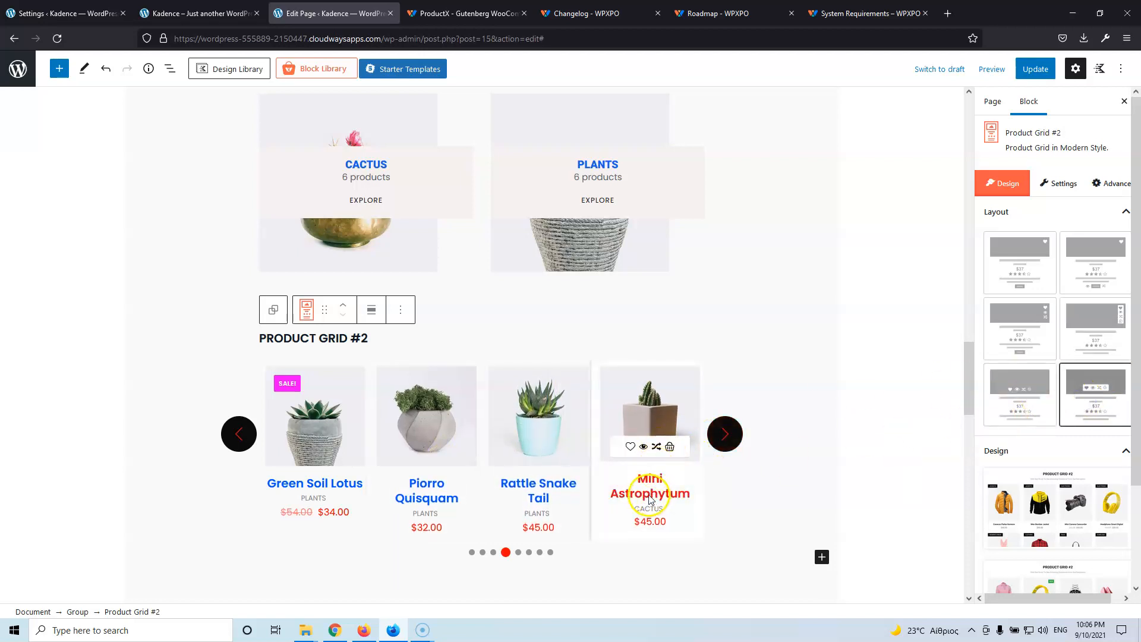
pyautogui.scroll(-2, 1042, 416)
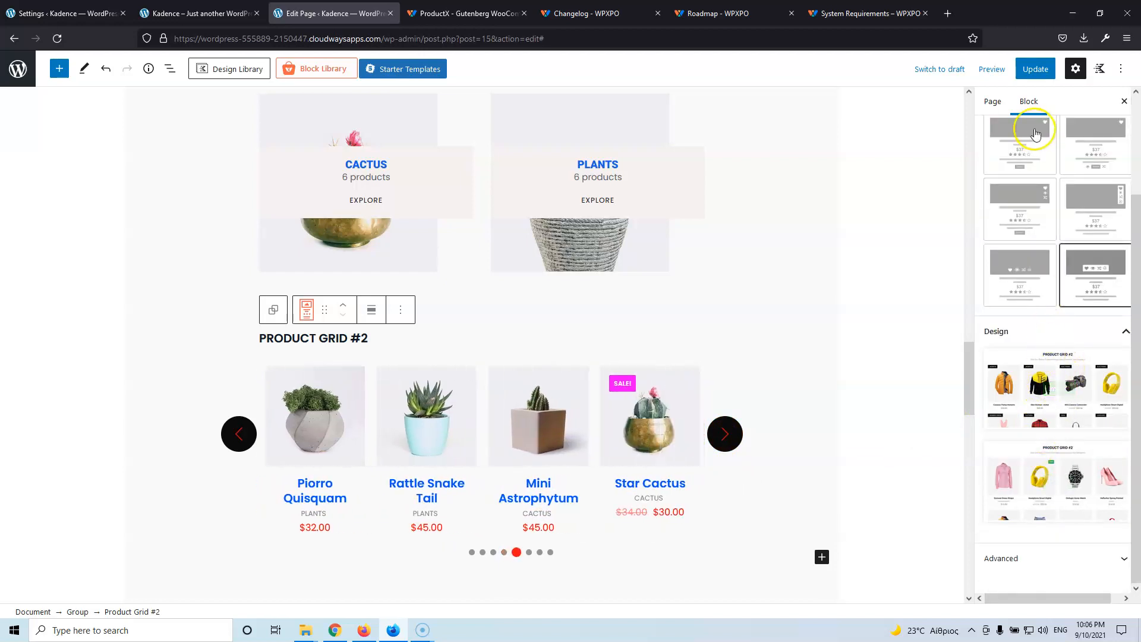
pyautogui.click(1035, 68)
# Reload the storefront home page, add Aluminum Plant to the wishlist from its icon bar, and dismiss the wishlist popup
pyautogui.click(196, 13)
pyautogui.click(57, 38)
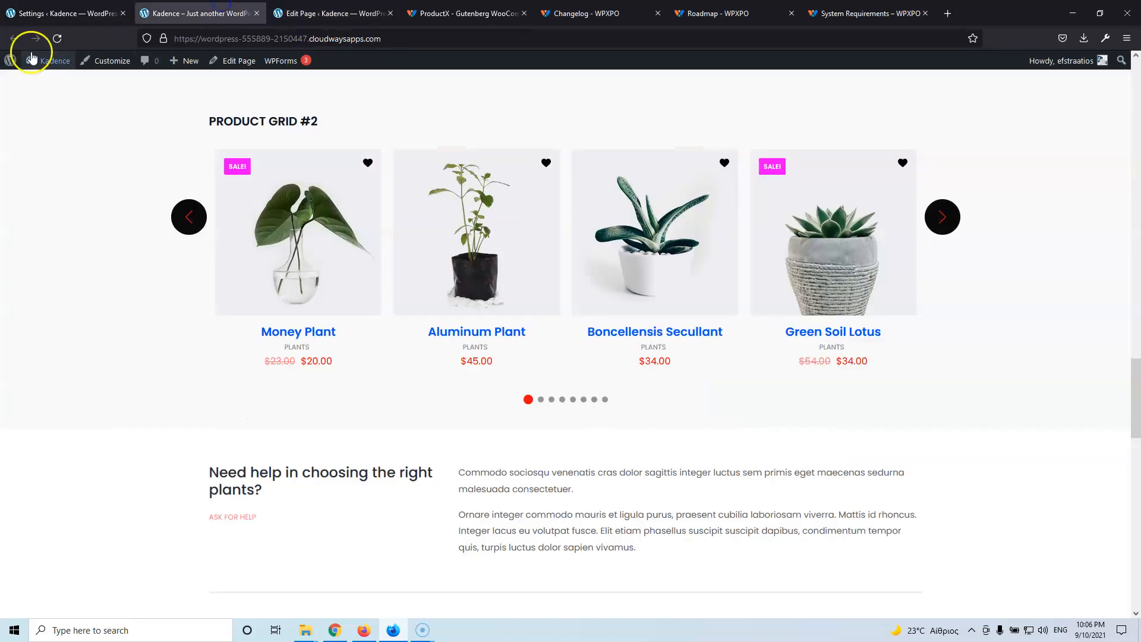
pyautogui.moveTo(290, 275)
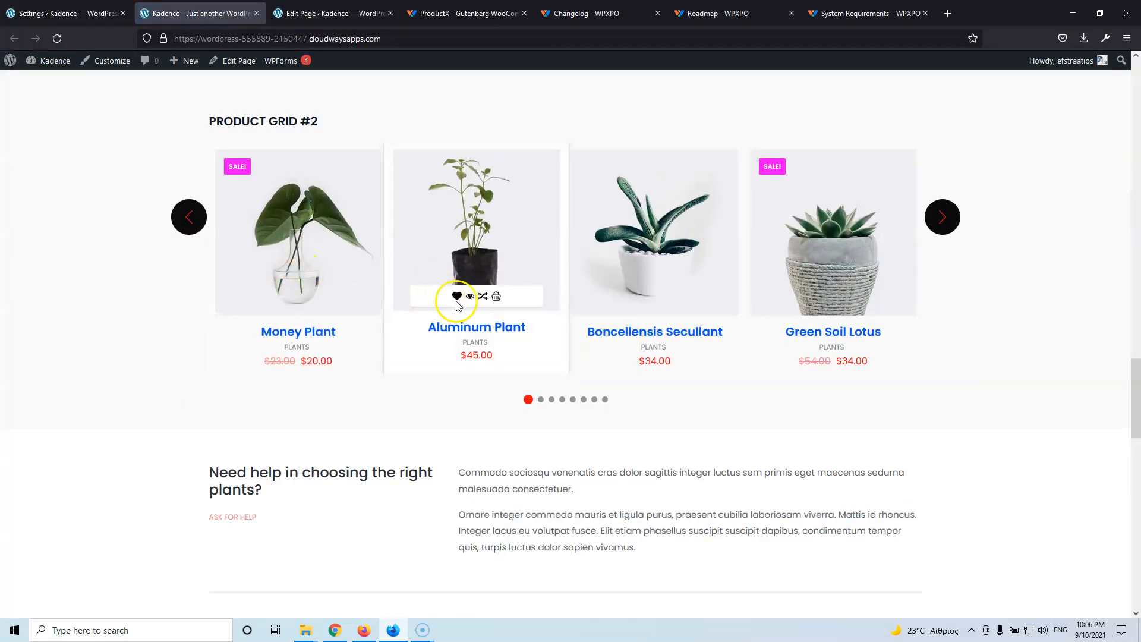
pyautogui.click(458, 296)
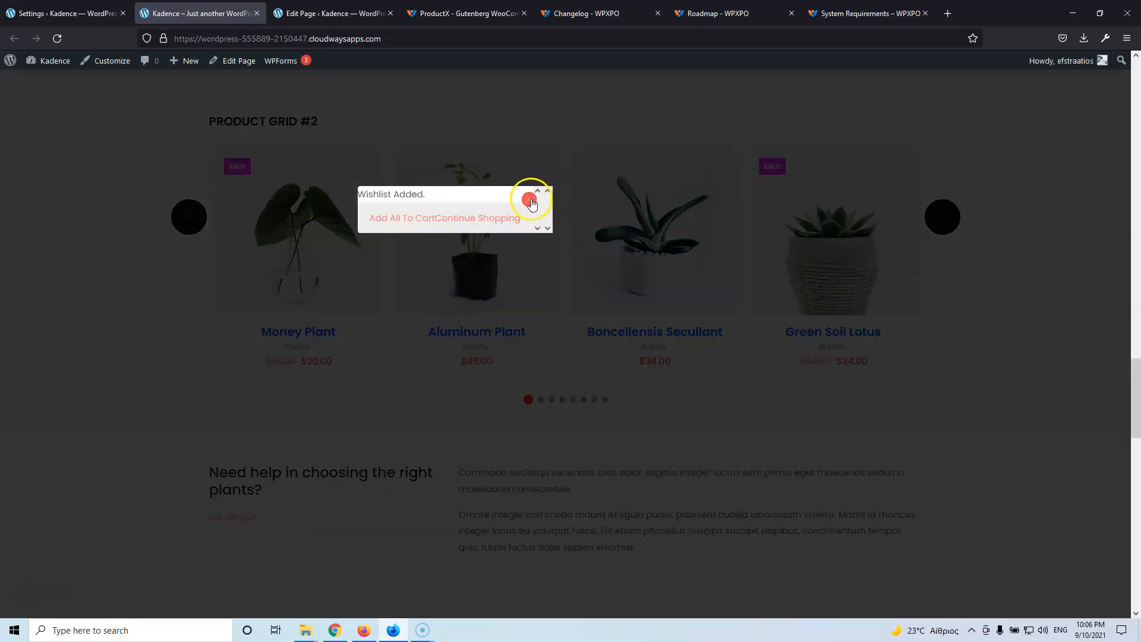
pyautogui.click(547, 192)
# Add Boncellensis Secullant to the product comparison and return from the Compare page to the storefront home page
pyautogui.moveTo(601, 270)
pyautogui.click(661, 298)
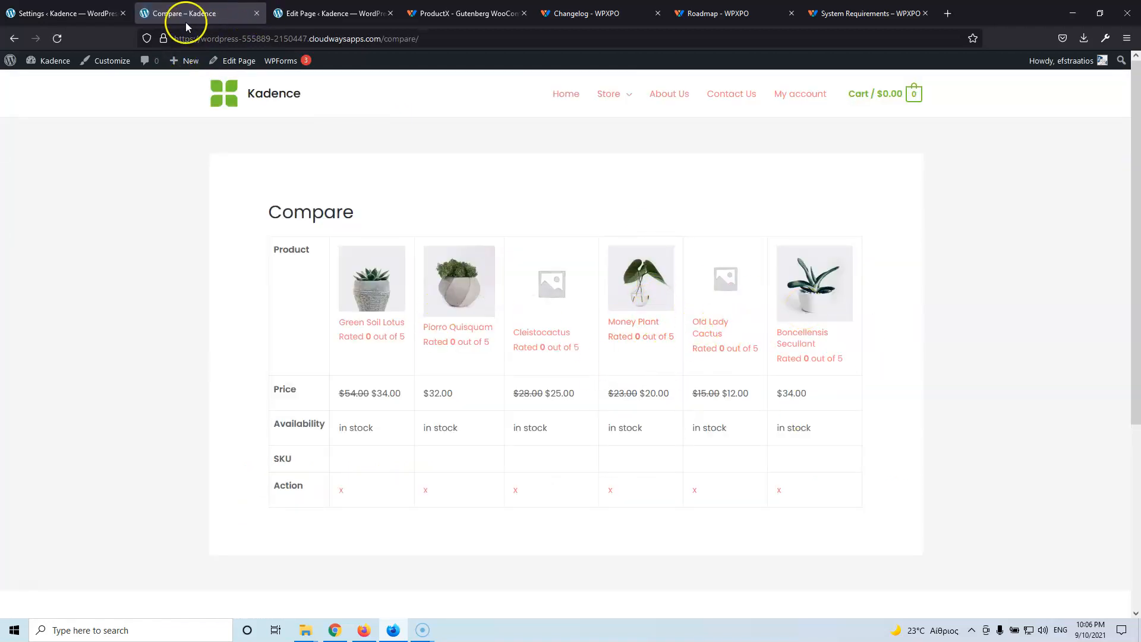
pyautogui.click(13, 38)
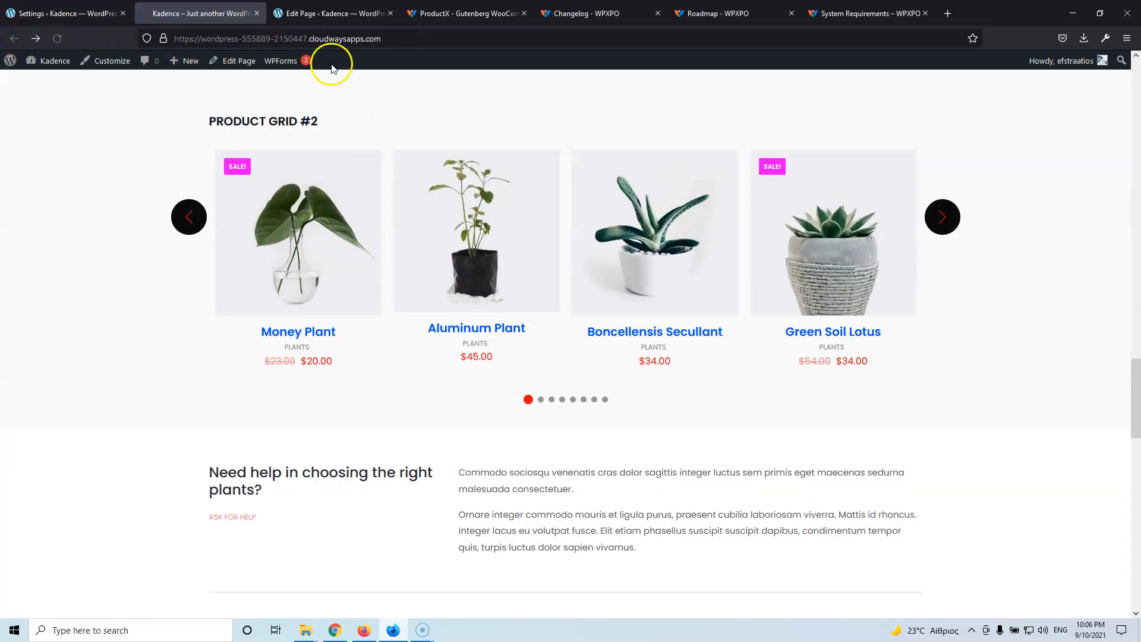
# In the home page editor, switch the Product Grid #2 block's product view to Grid View
pyautogui.click(303, 13)
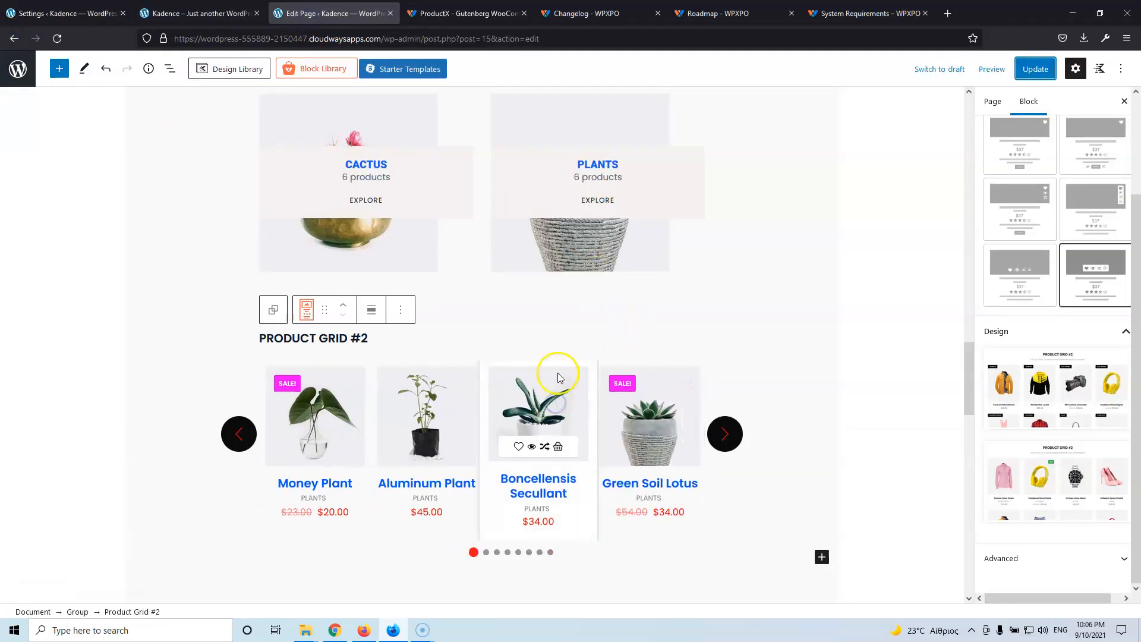
pyautogui.click(538, 351)
pyautogui.scroll(4, 892, 350)
pyautogui.scroll(3, 1065, 322)
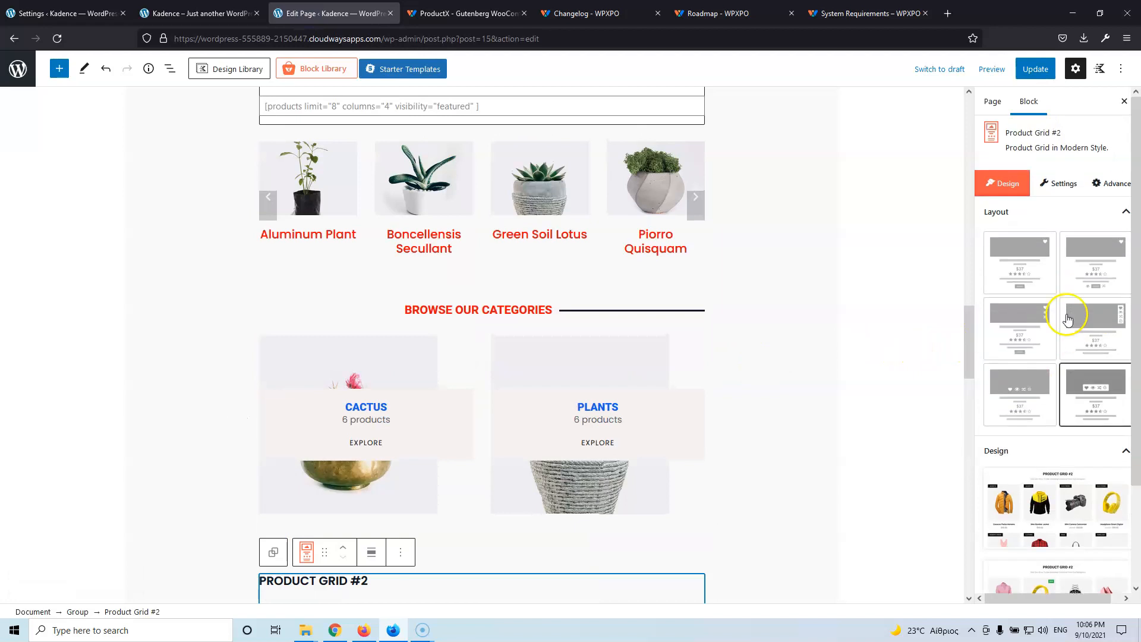
pyautogui.click(1055, 183)
pyautogui.scroll(-1, 1042, 350)
pyautogui.scroll(-2, 1049, 346)
pyautogui.scroll(-2, 1058, 345)
pyautogui.scroll(2, 1057, 339)
pyautogui.scroll(3, 1058, 375)
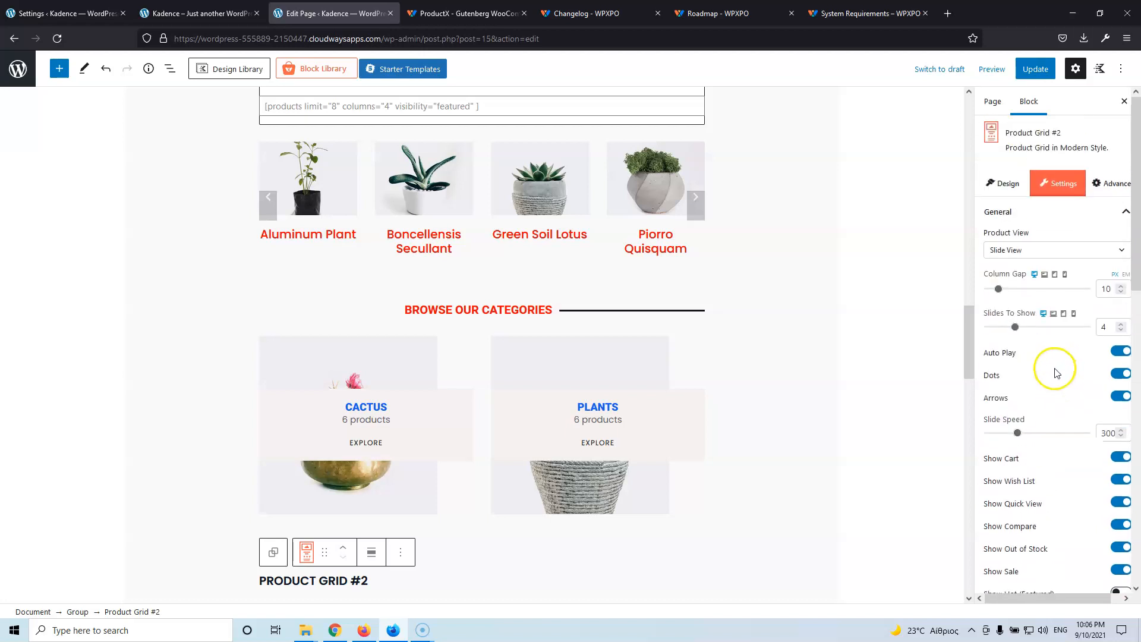
pyautogui.click(1038, 251)
pyautogui.click(1023, 271)
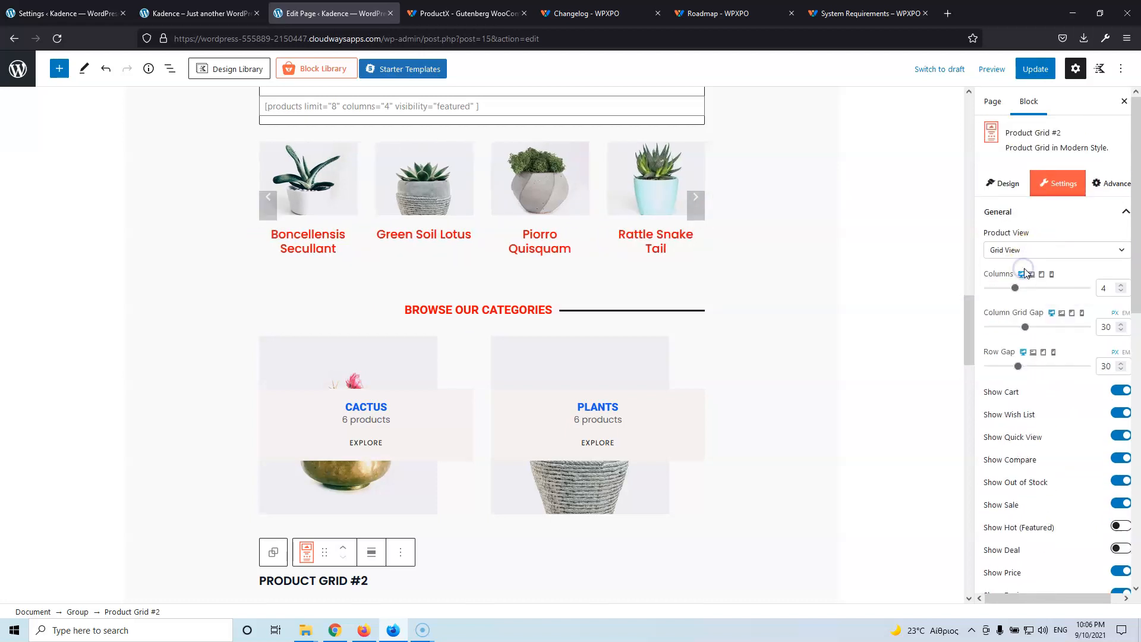
pyautogui.scroll(-6, 767, 410)
pyautogui.scroll(-2, 696, 423)
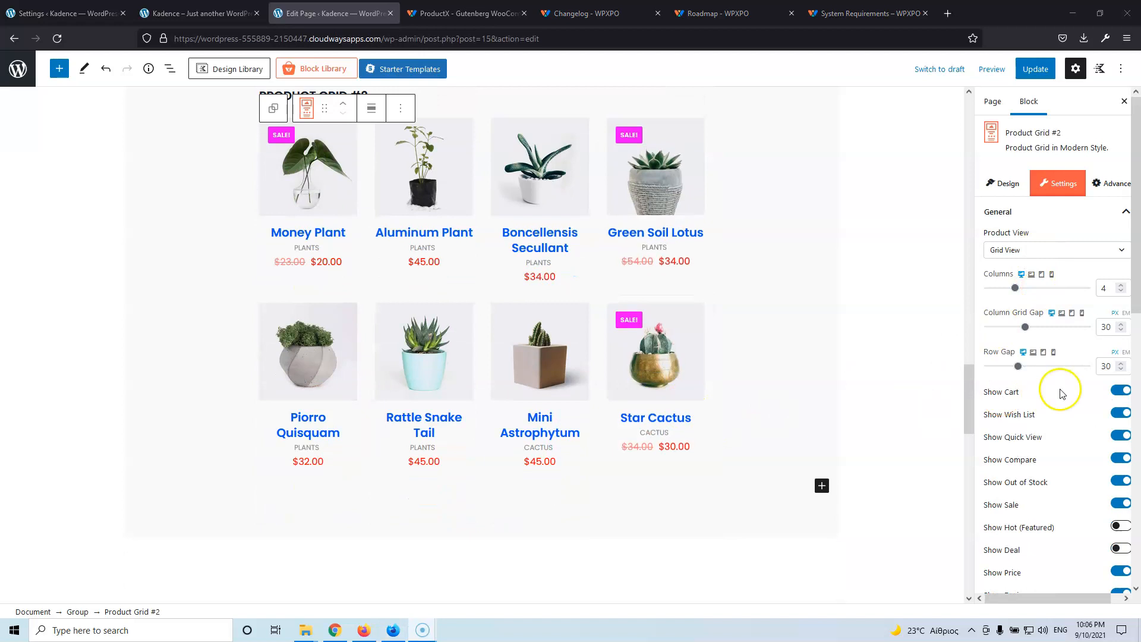
# Examine the Product Grid #2 block's display toggles, its query options and the remaining groups of styling settings
pyautogui.scroll(-1, 1047, 400)
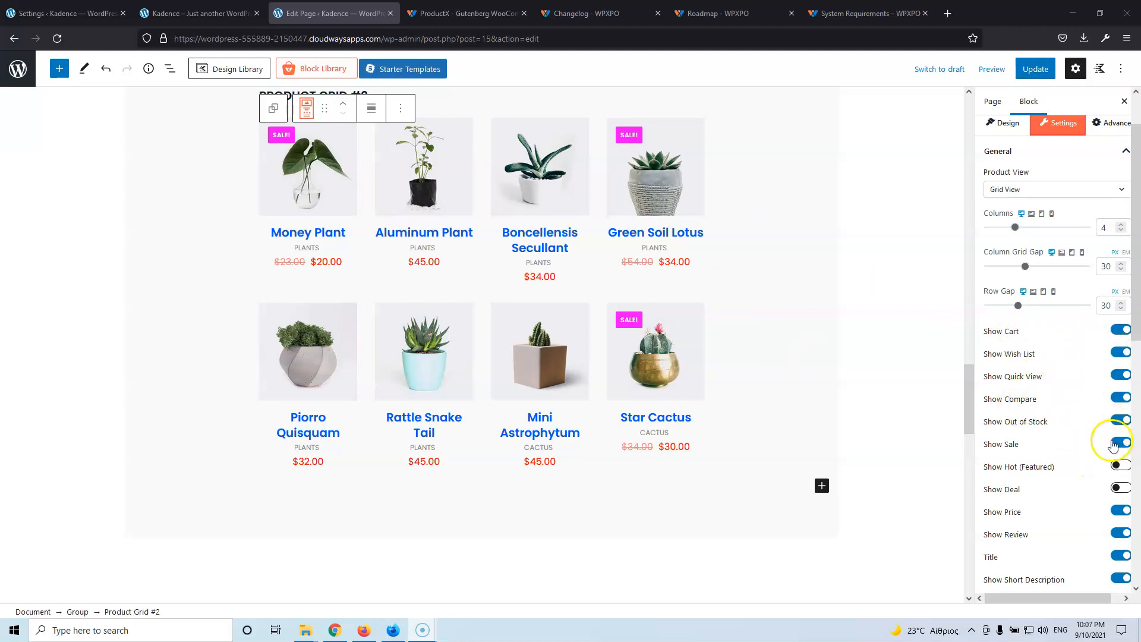
pyautogui.scroll(-2, 1111, 462)
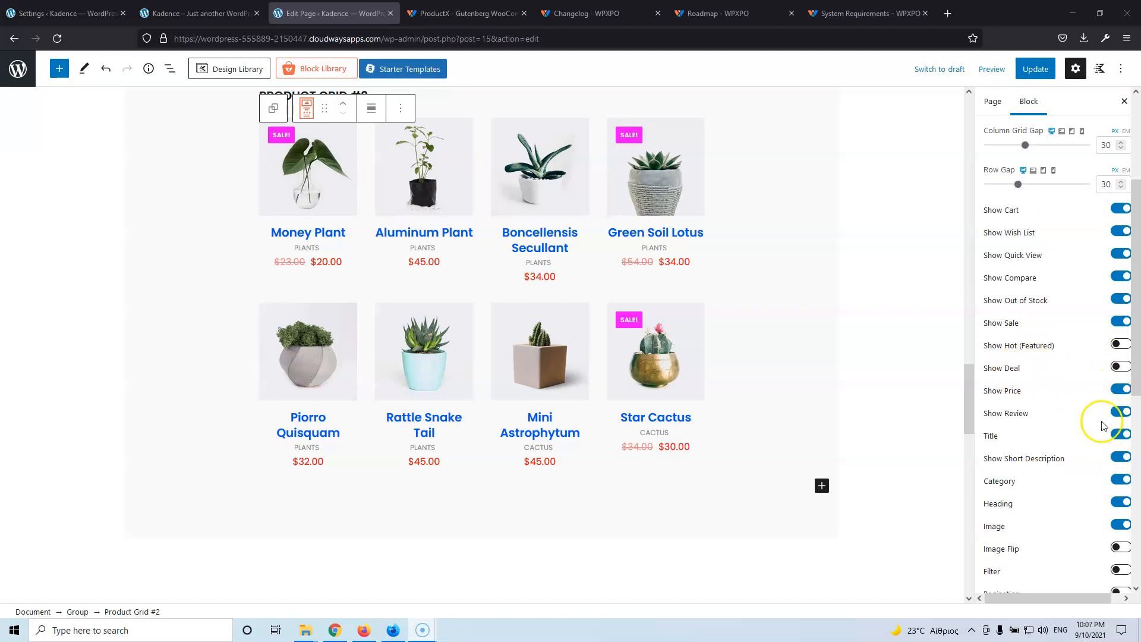
pyautogui.scroll(-1, 1099, 428)
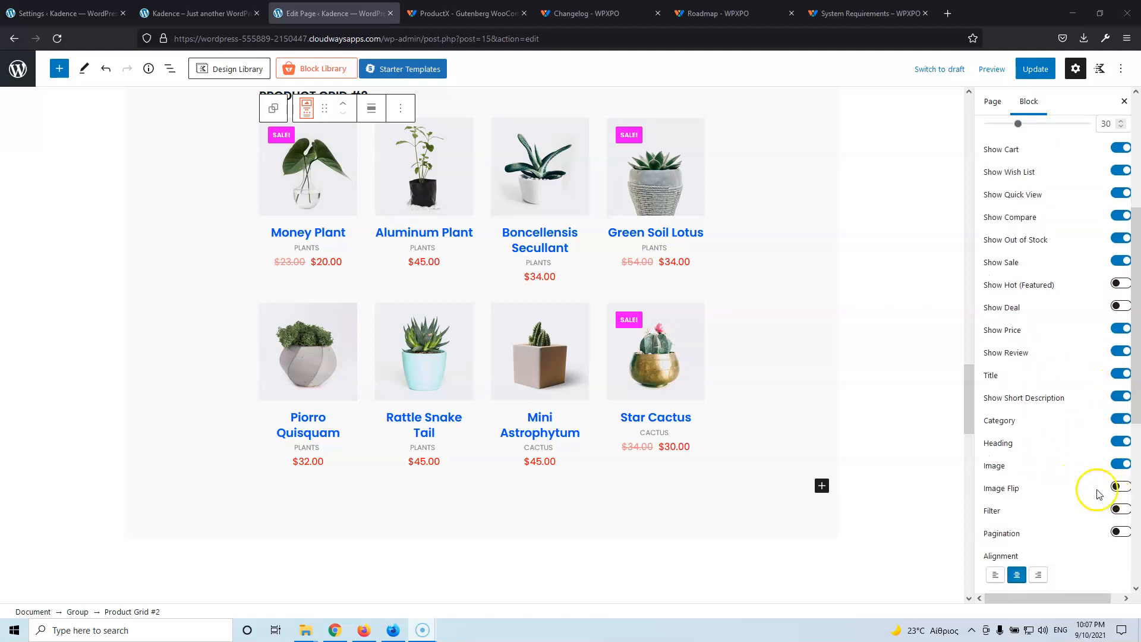
pyautogui.scroll(-6, 1068, 451)
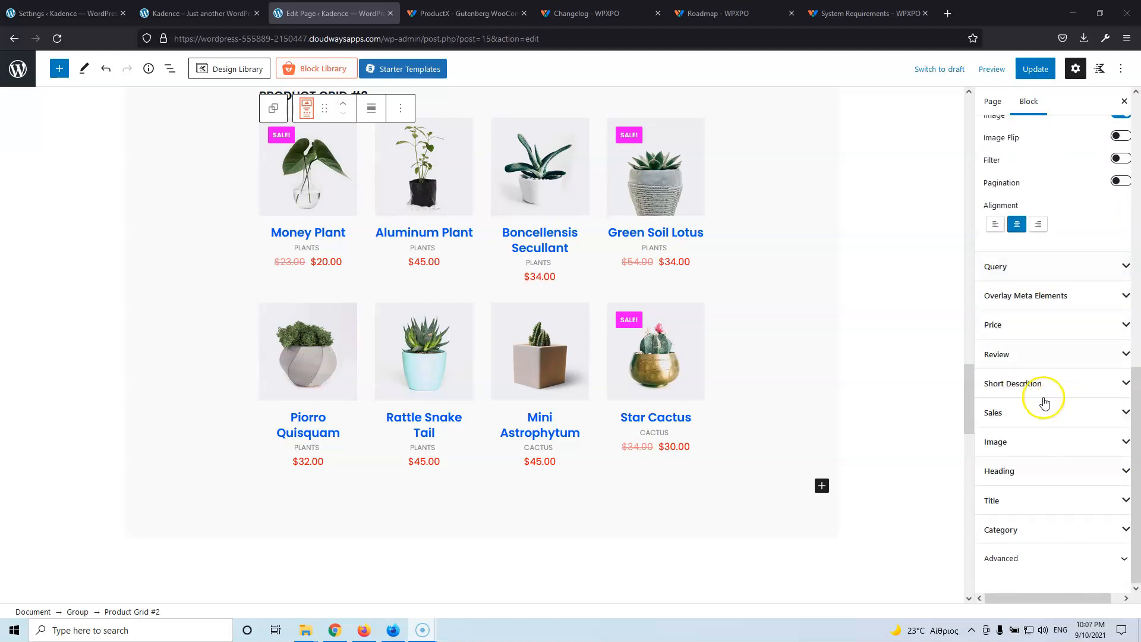
pyautogui.click(1062, 279)
pyautogui.scroll(-6, 1058, 404)
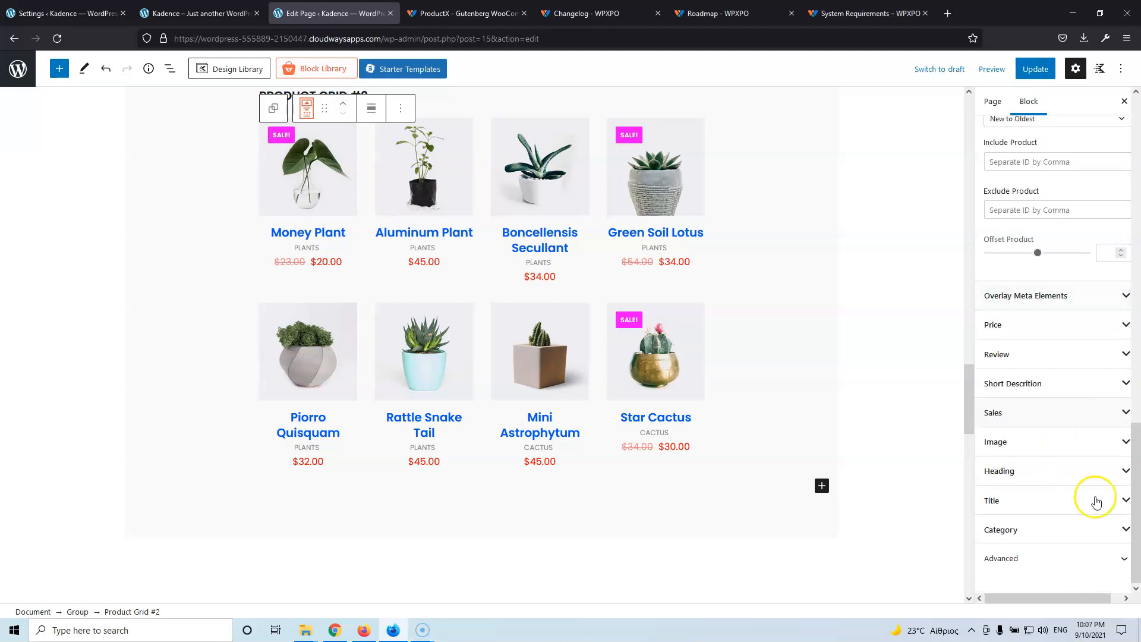
pyautogui.scroll(2, 1052, 449)
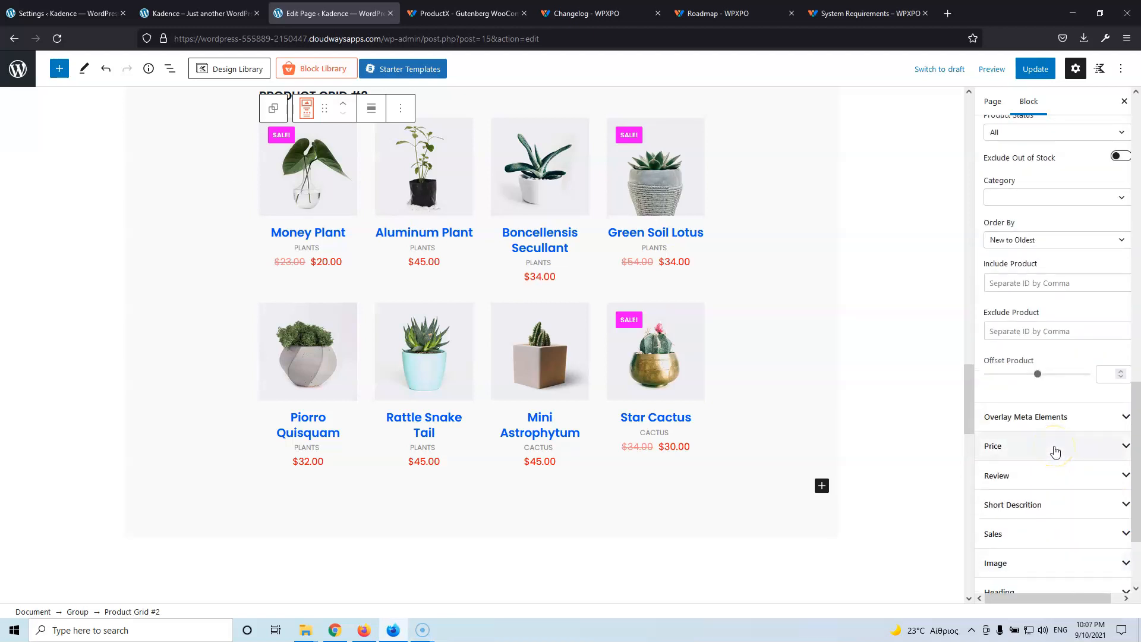
pyautogui.scroll(-2, 1055, 452)
pyautogui.scroll(12, 1046, 461)
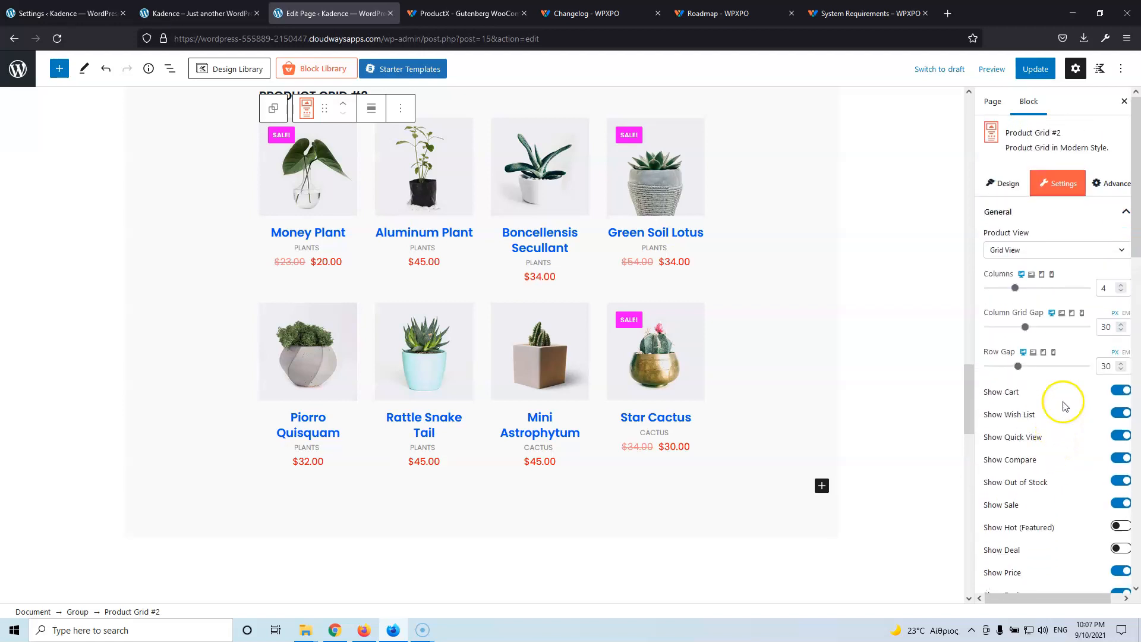
# Review the Product Grid #2 block's advanced and responsive visibility settings, and update the home page
pyautogui.click(1108, 183)
pyautogui.scroll(-2, 1047, 484)
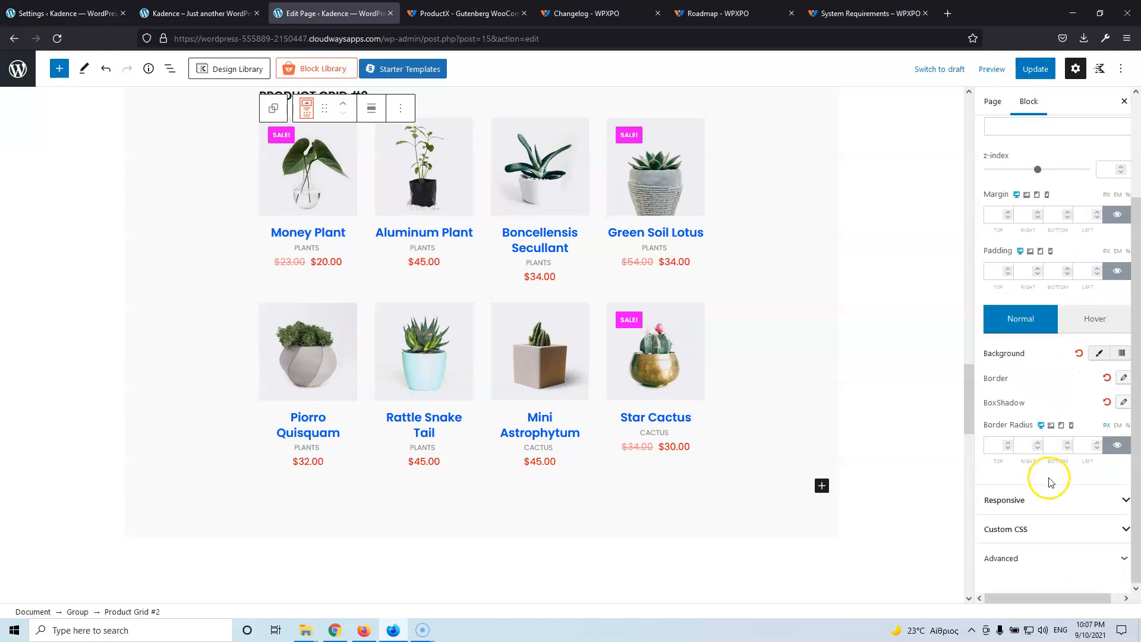
pyautogui.click(1047, 500)
pyautogui.scroll(-2, 1064, 523)
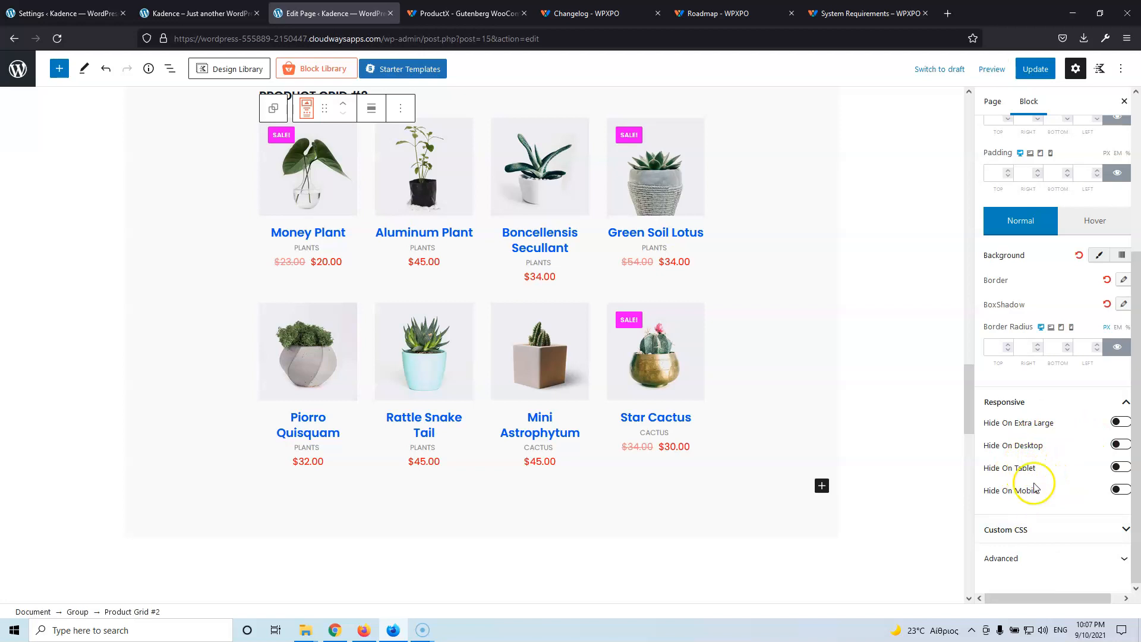
pyautogui.click(1033, 69)
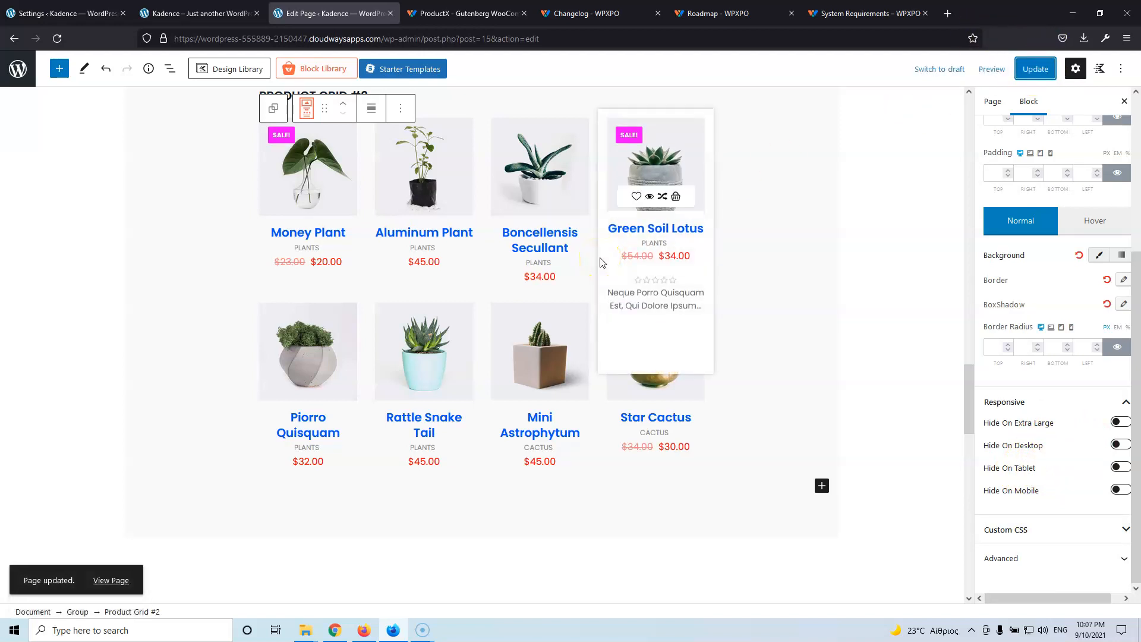
# Enable the Saved Templates addon in ProductX, and publish a new saved template titled Grid
pyautogui.click(83, 11)
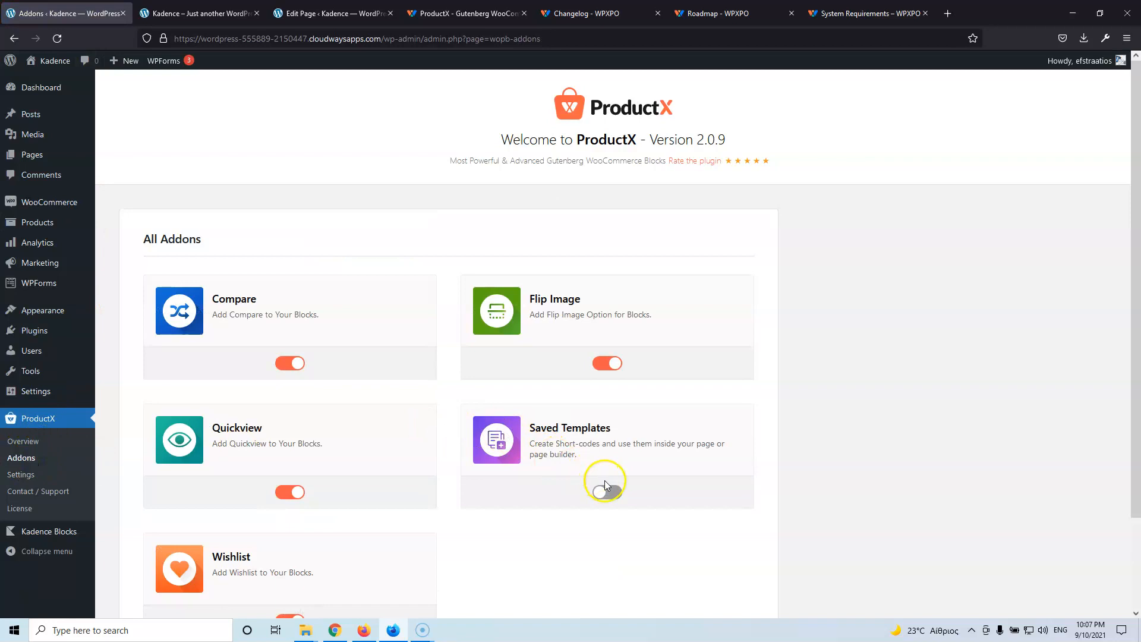
pyautogui.click(607, 492)
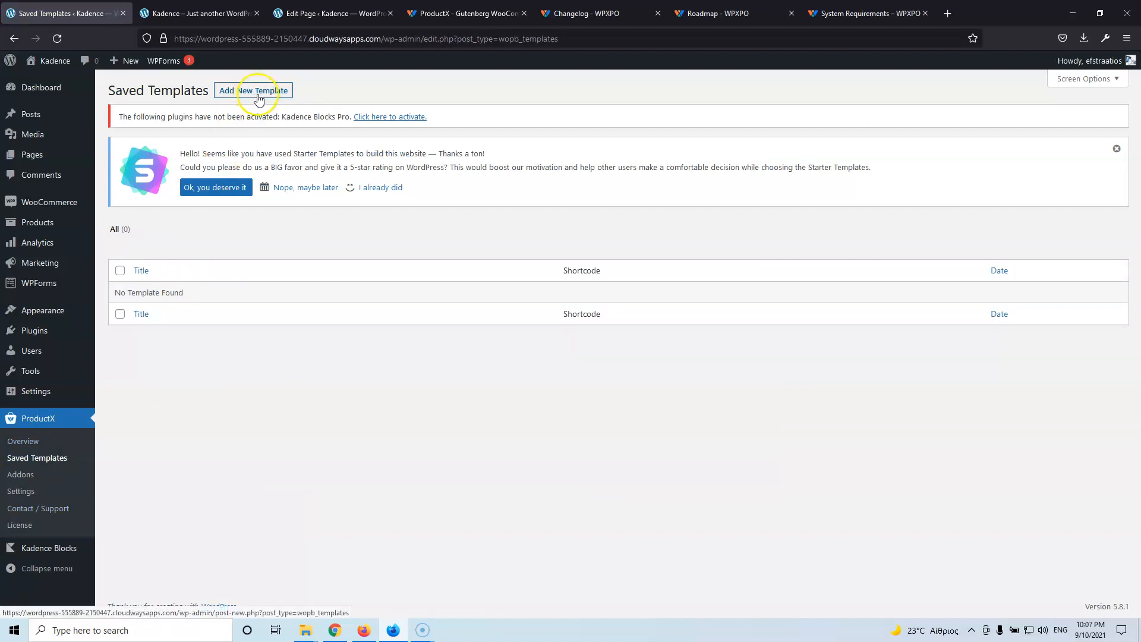
pyautogui.click(258, 93)
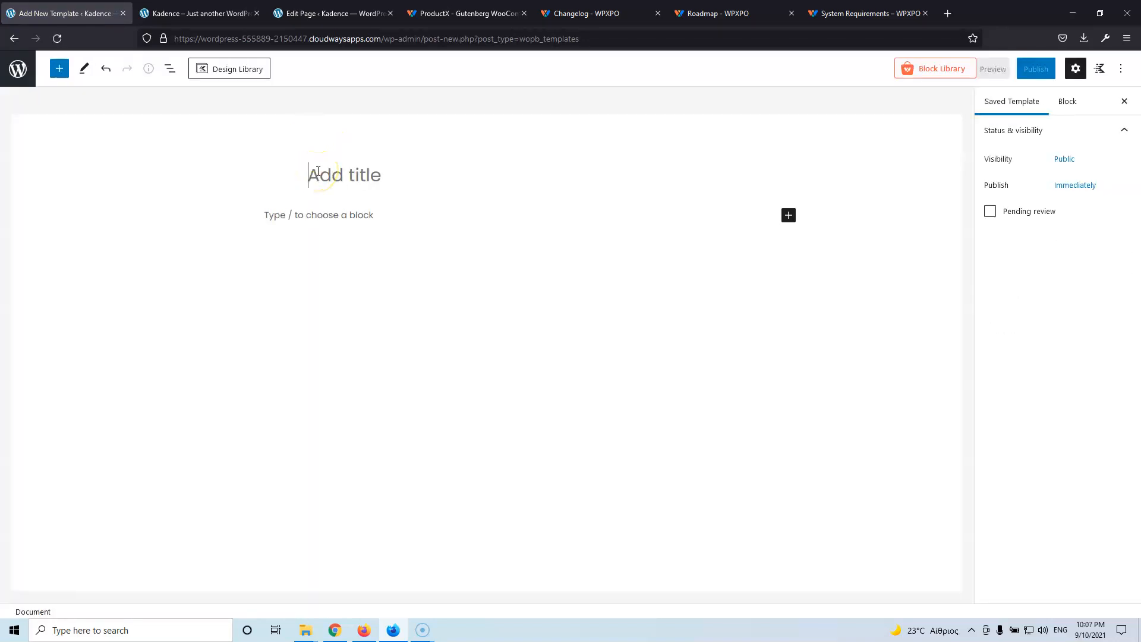
pyautogui.write('Grid')
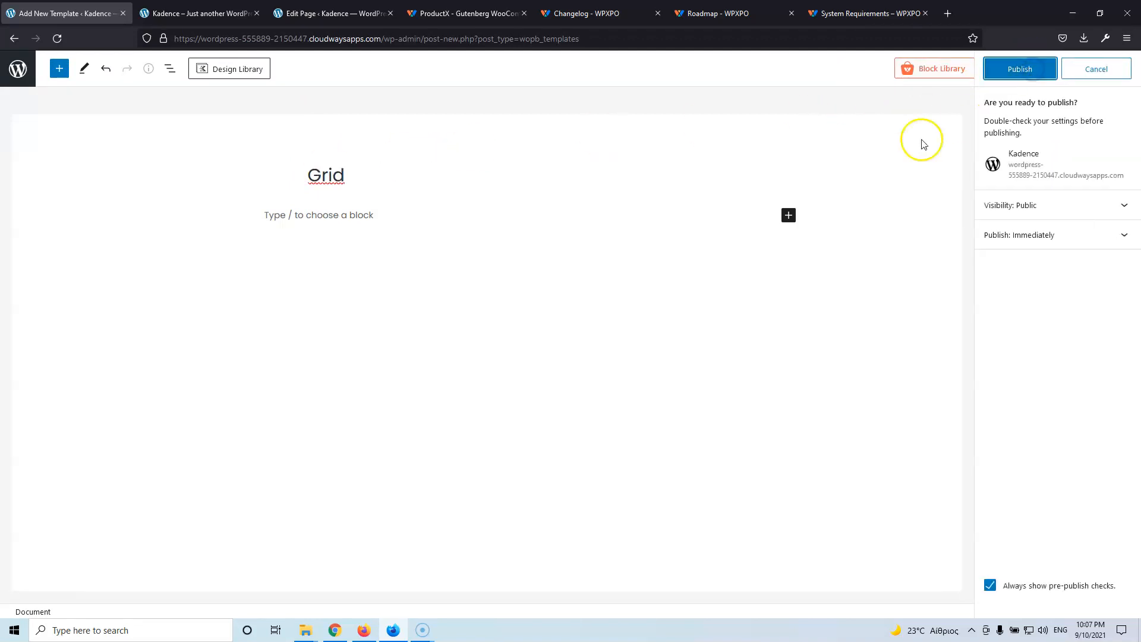
pyautogui.click(1037, 64)
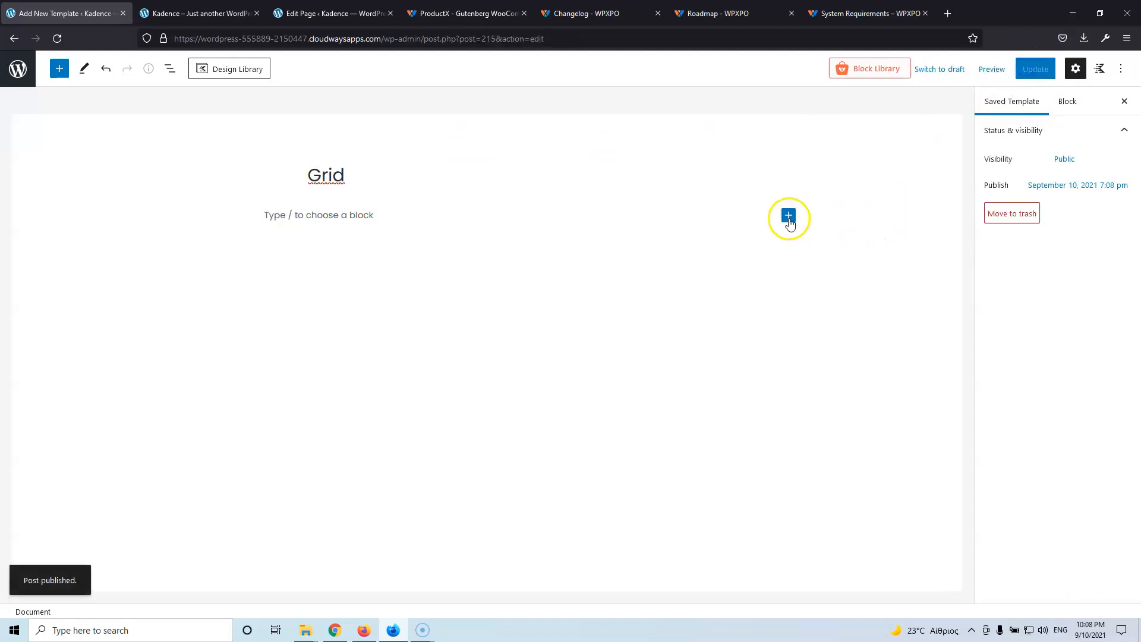
# Add a Product Category #1 block to the Grid template and update the template
pyautogui.click(789, 215)
pyautogui.click(812, 309)
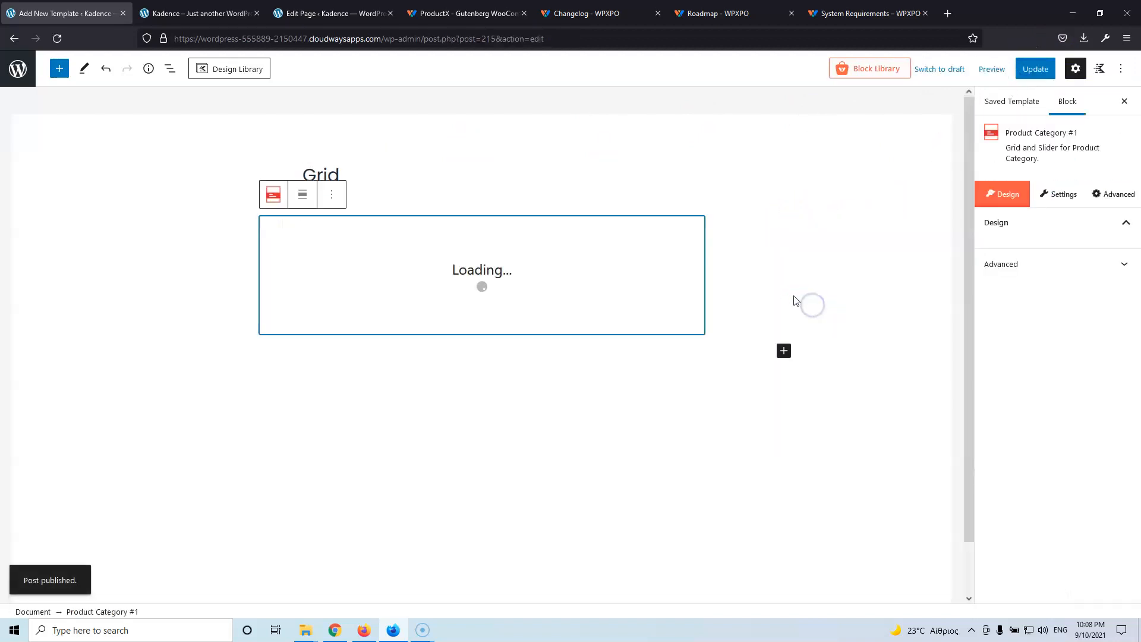
pyautogui.click(1037, 70)
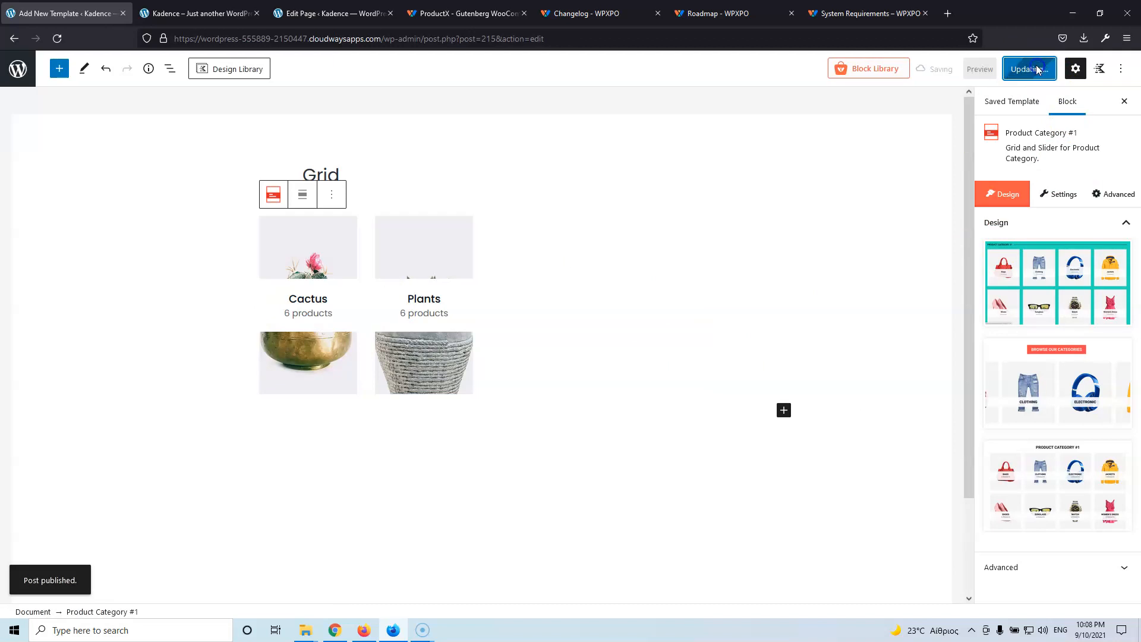
pyautogui.moveTo(1034, 303)
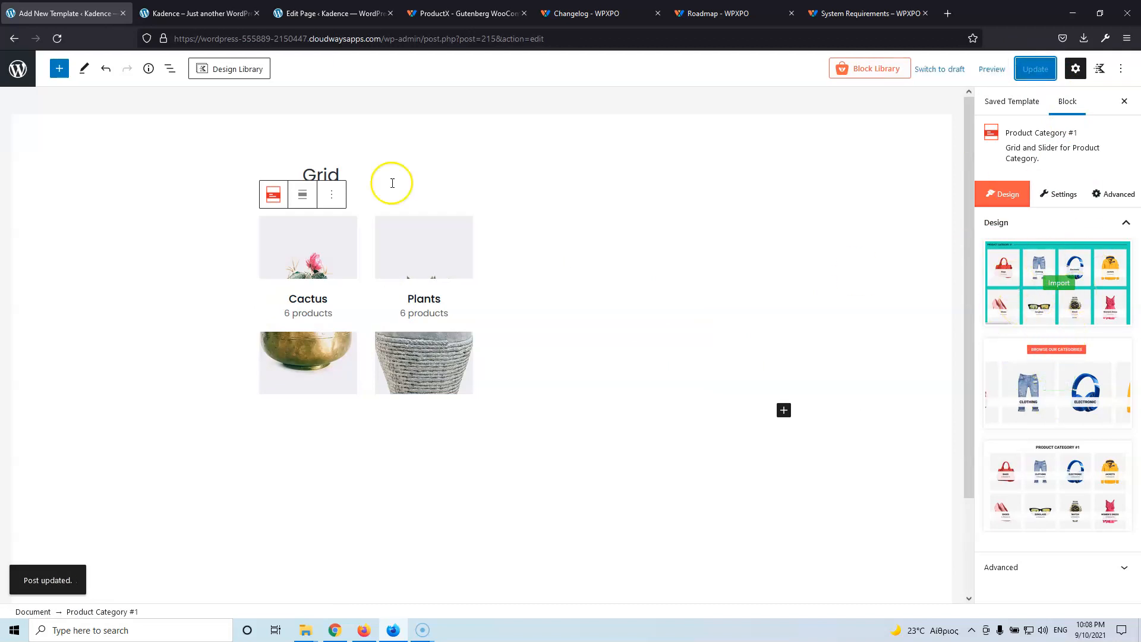
# Return to the Saved Templates list and locate the Grid template's shortcode
pyautogui.click(18, 72)
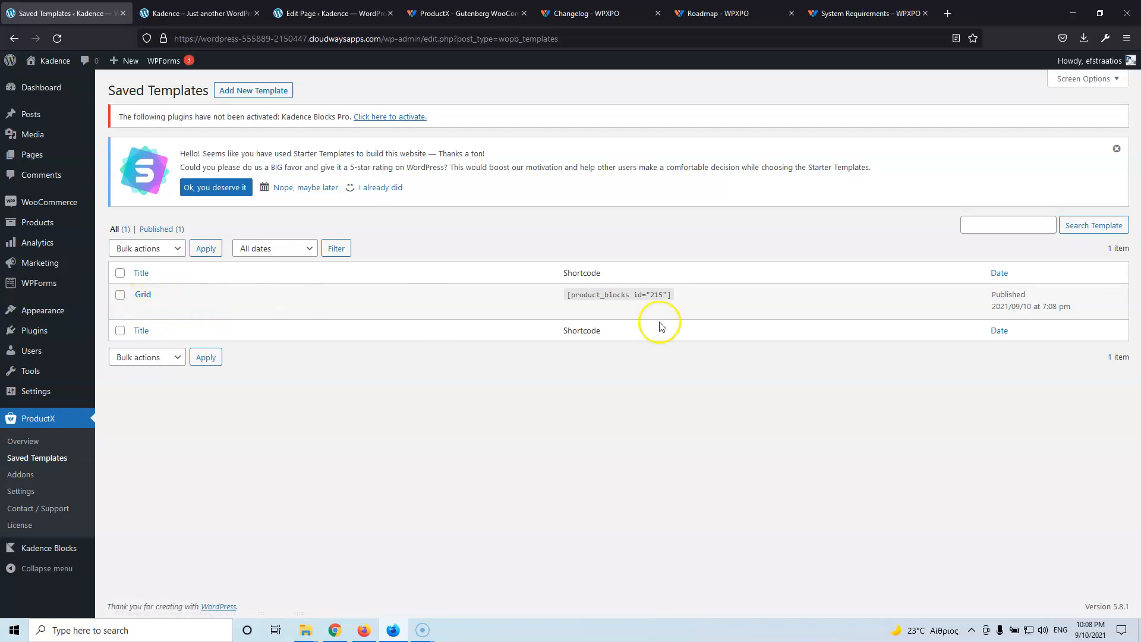
pyautogui.moveTo(565, 295); pyautogui.dragTo(689, 295)
pyautogui.click(606, 294)
# Examine the Lifetime pricing plans on the ProductX product page, including their site limits, licences and included features
pyautogui.click(466, 13)
pyautogui.click(402, 322)
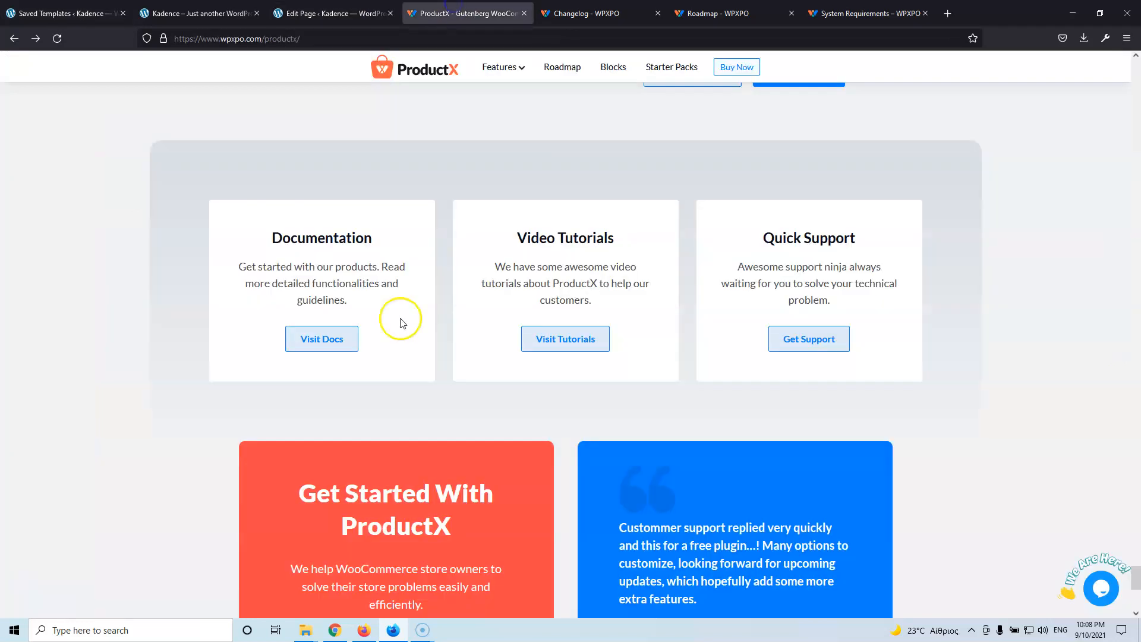
pyautogui.scroll(20, 392, 369)
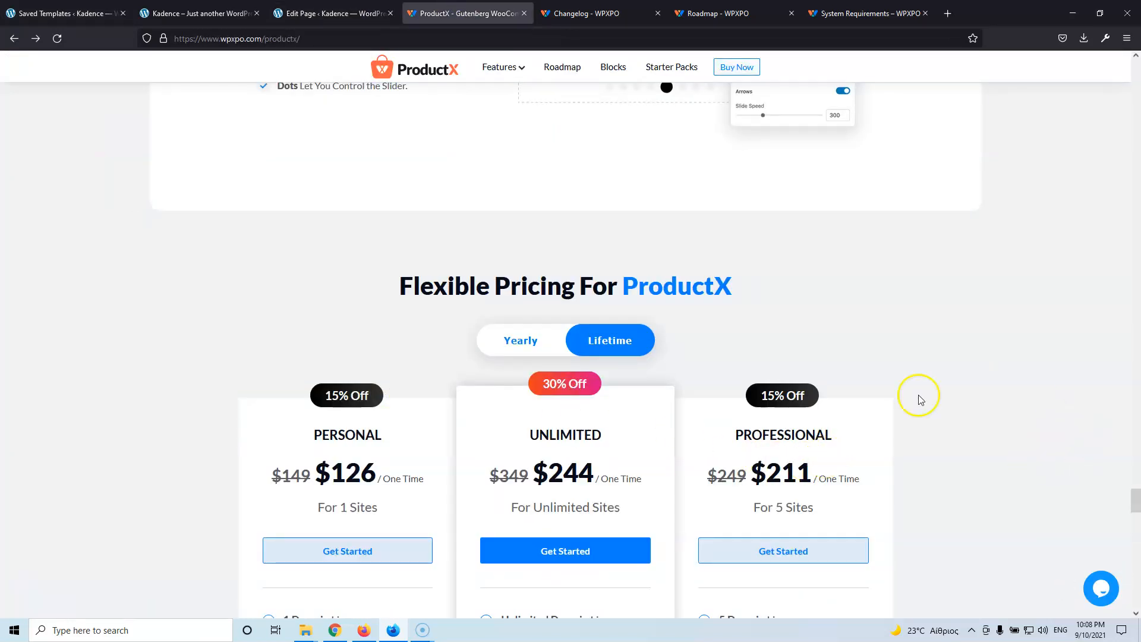
pyautogui.scroll(-4, 918, 395)
pyautogui.scroll(1, 903, 377)
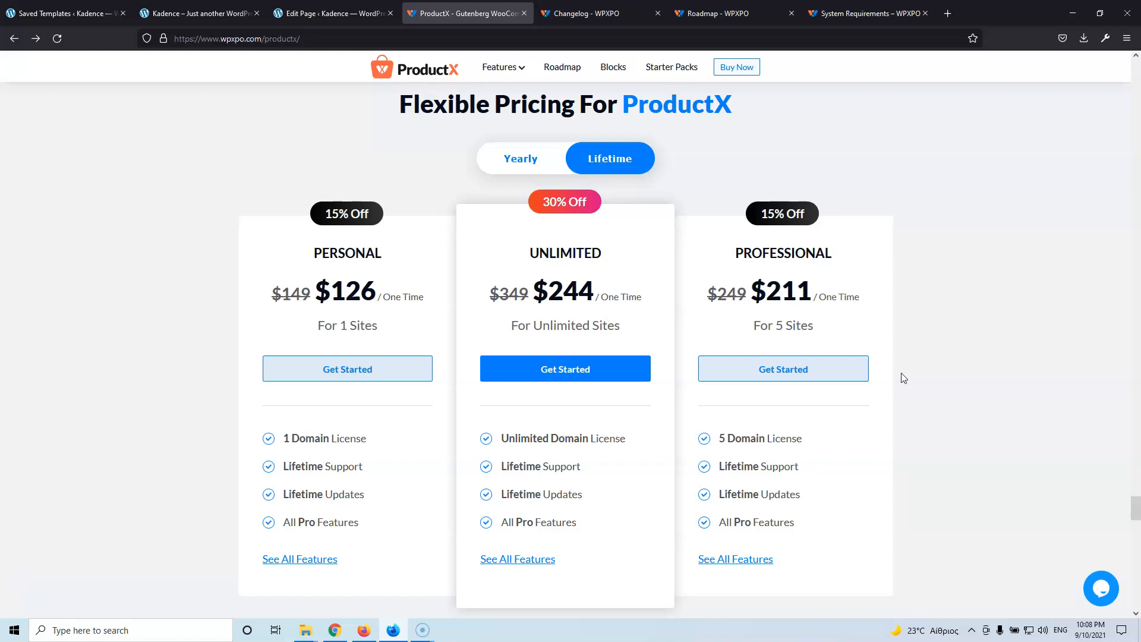
pyautogui.click(898, 374)
pyautogui.scroll(-1, 963, 441)
pyautogui.scroll(-8, 964, 439)
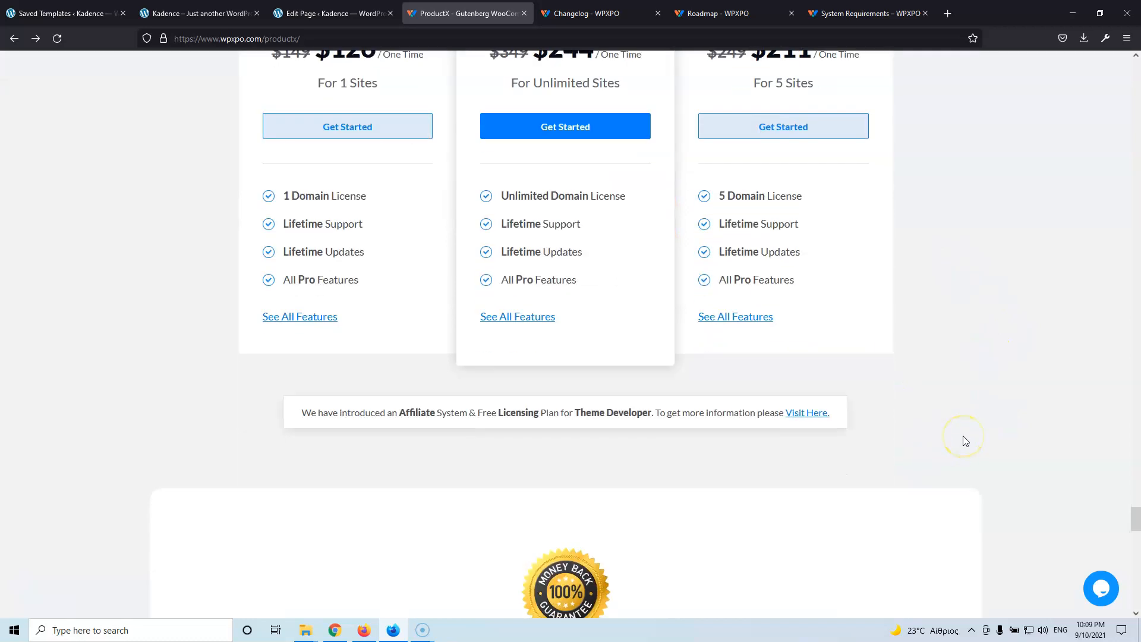
pyautogui.scroll(8, 964, 439)
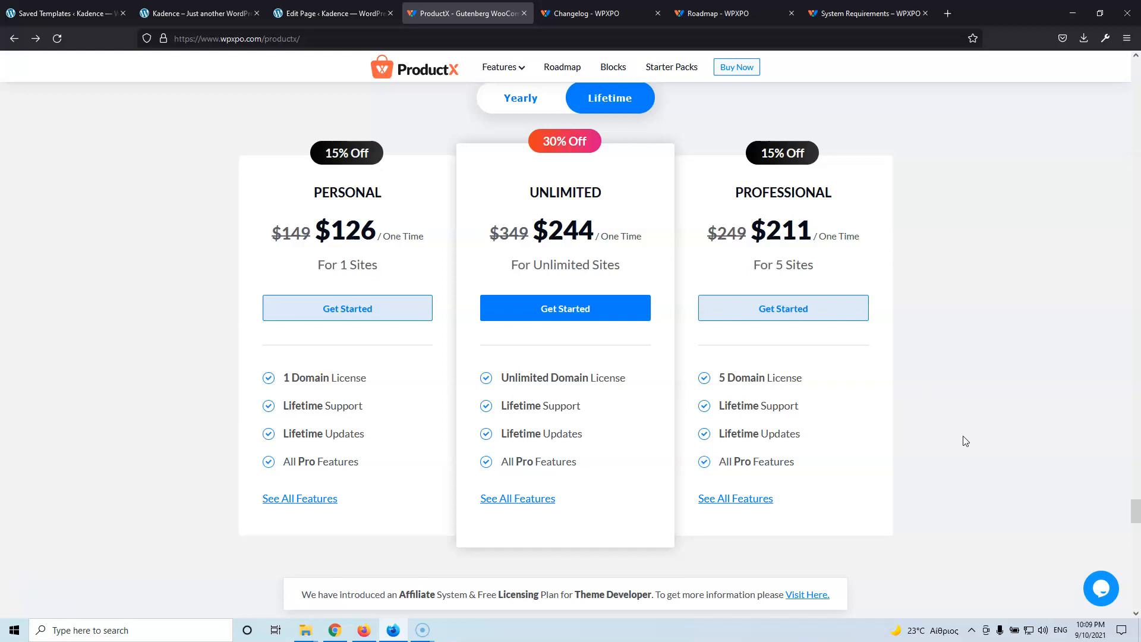
pyautogui.click(968, 431)
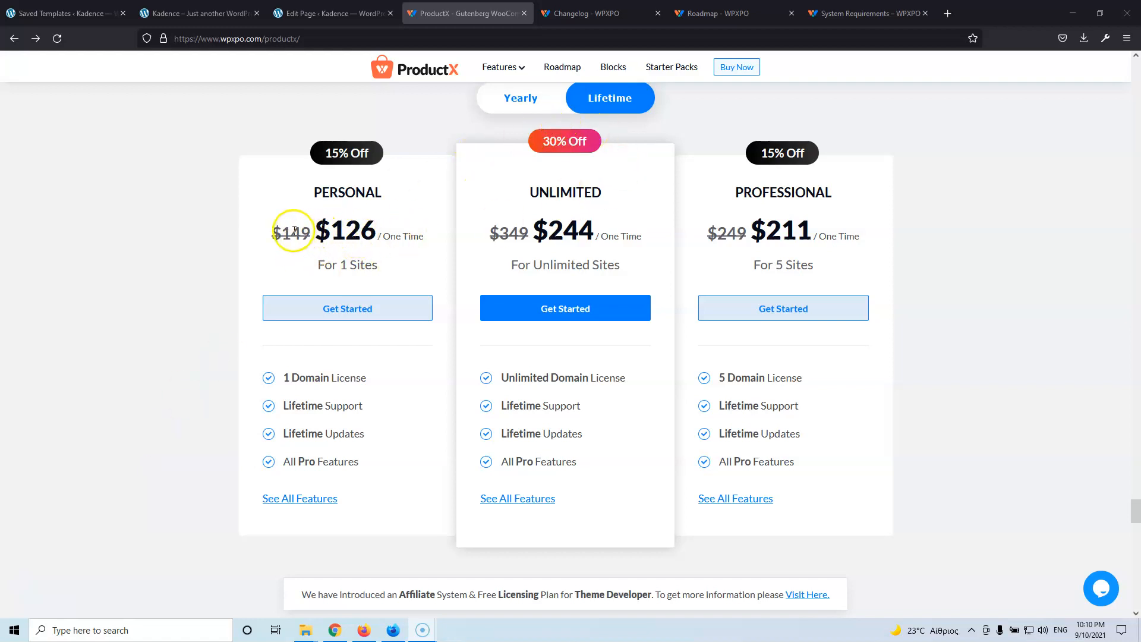
# Check the Personal plan's regular lifetime price against its discounted price
pyautogui.moveTo(309, 236); pyautogui.dragTo(281, 232)
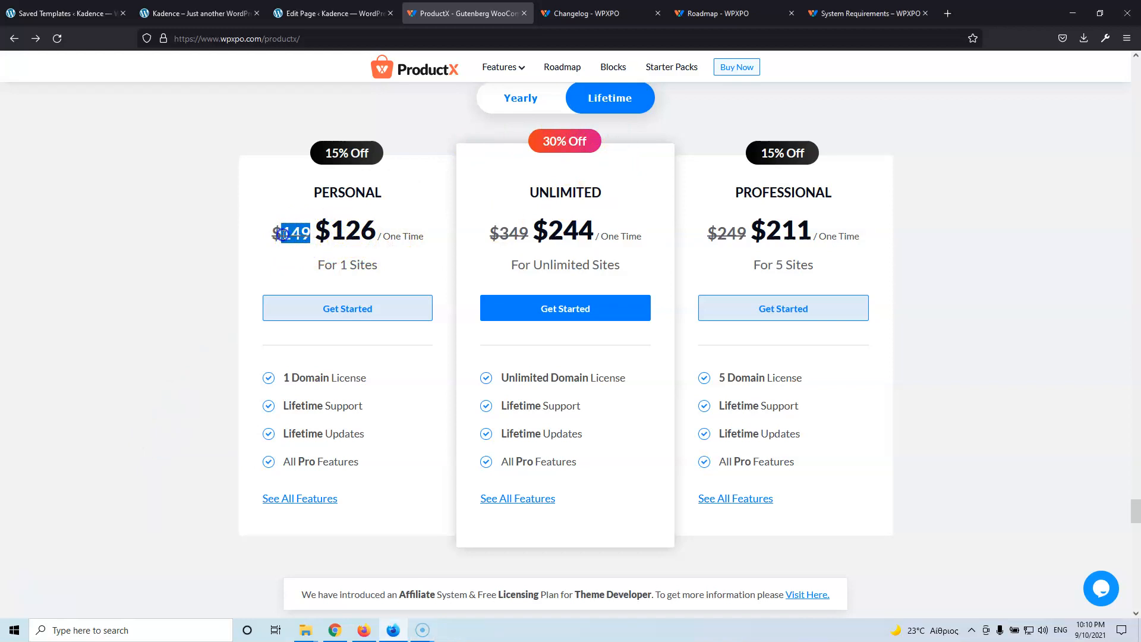
pyautogui.click(280, 218)
pyautogui.moveTo(310, 233); pyautogui.dragTo(274, 231)
pyautogui.click(285, 230)
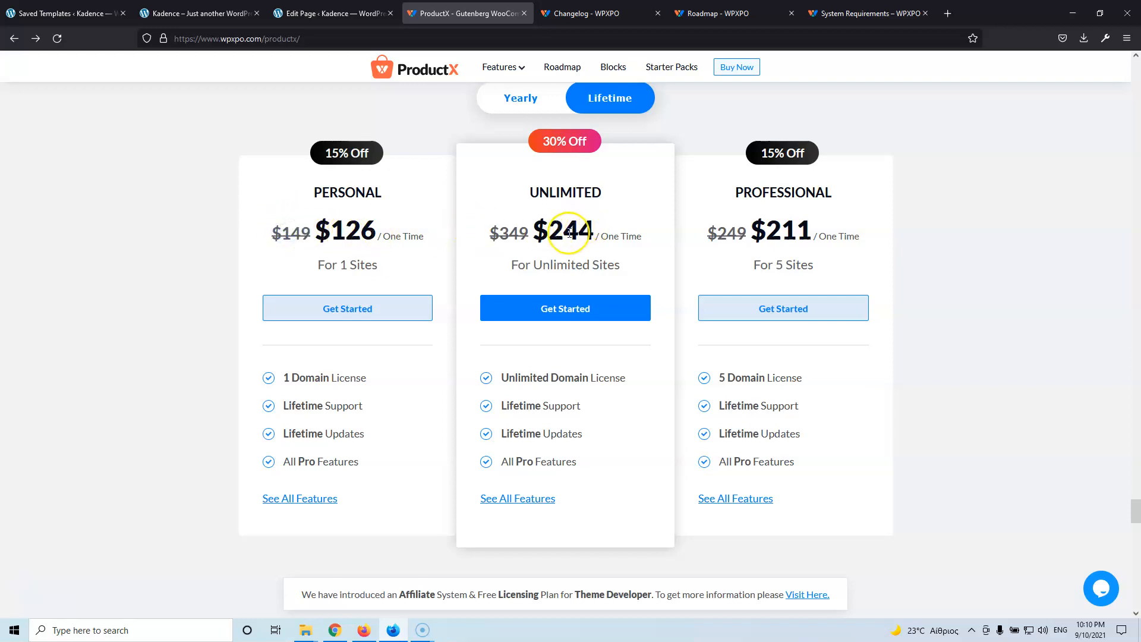